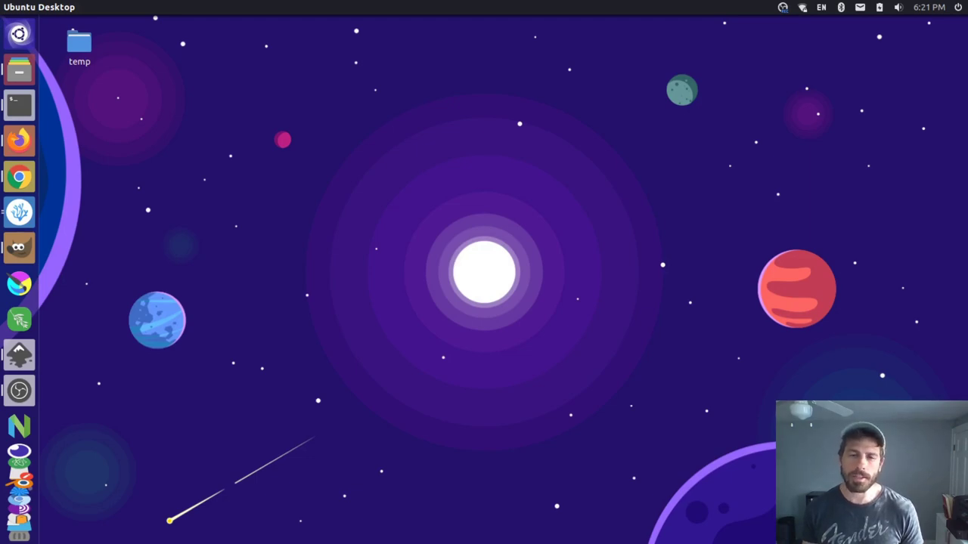
Step: Switch to GIMP and review the plentico.png website mockup from its footer up to its header
key(alt+Tab)
key(alt+Tab)
key(alt+Tab)
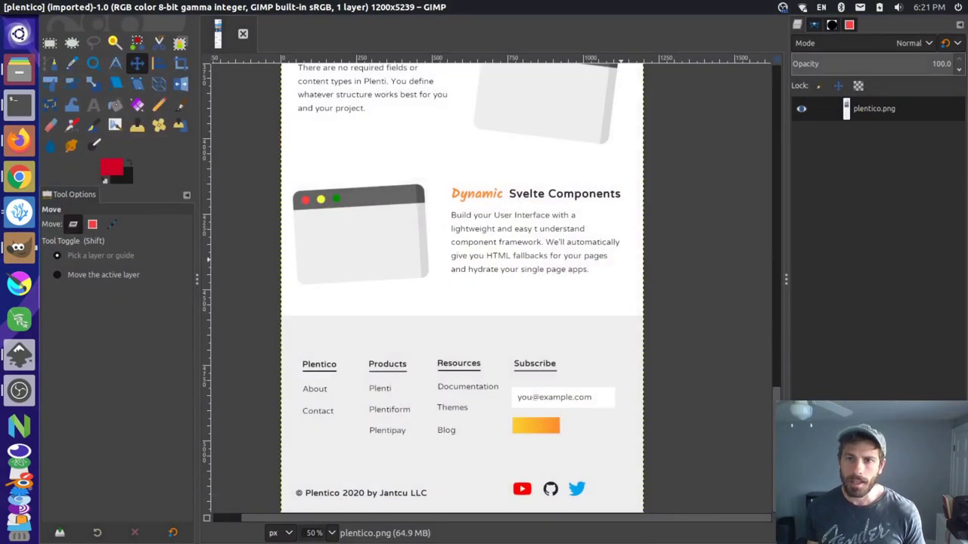
drag(775, 418, 741, 64)
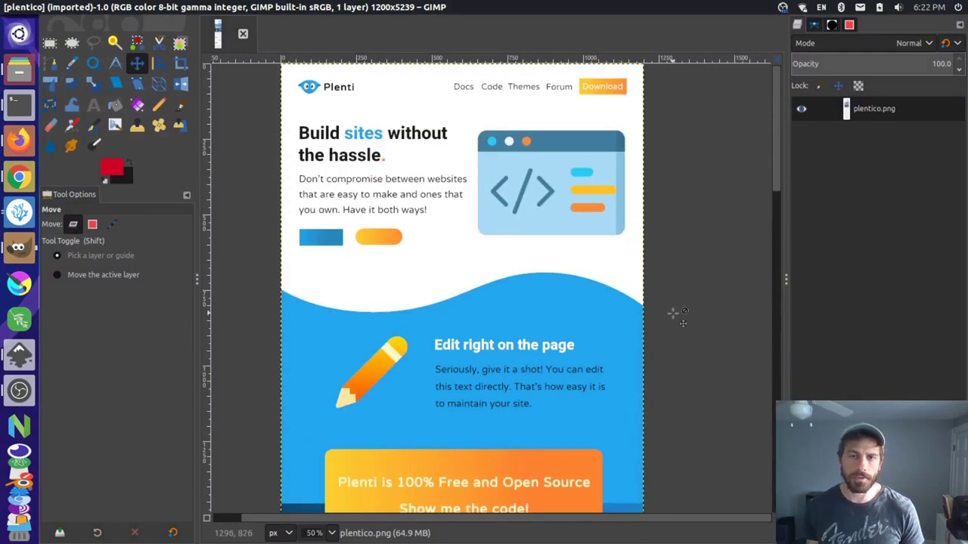
Step: Switch to Firefox and examine the Plenti home page at localhost:3000, from the hero area to the pencil section
key(alt+Tab)
key(alt+Tab)
key(alt+Tab)
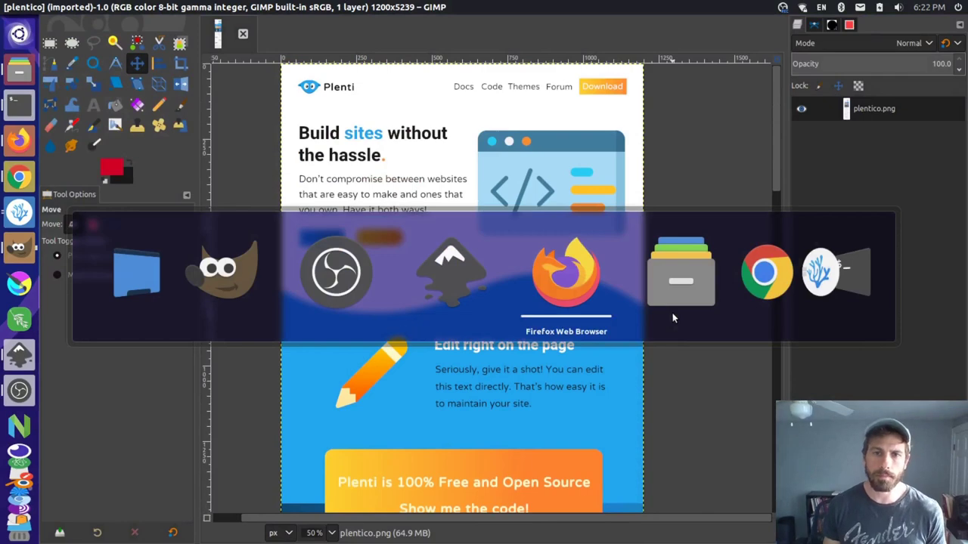
scroll(516, 356, up, 4)
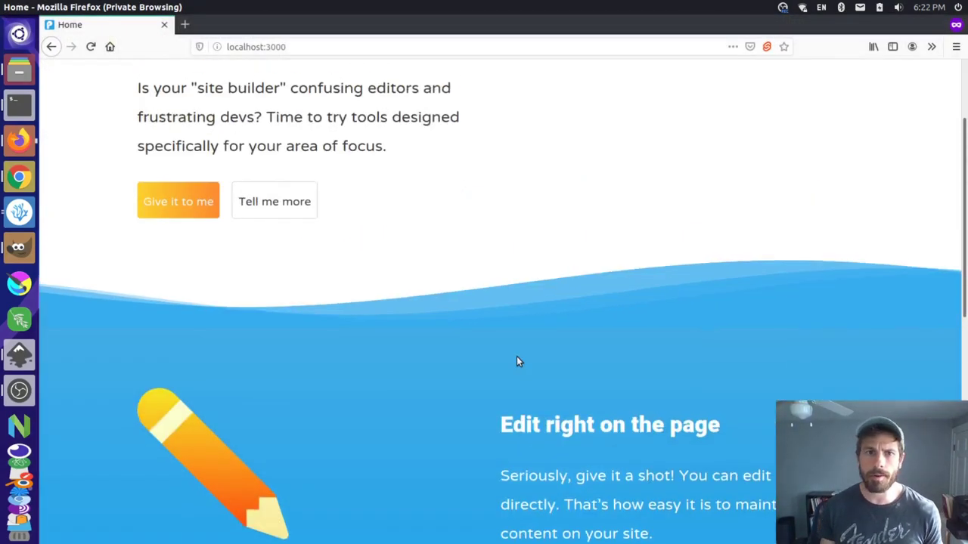
click(460, 48)
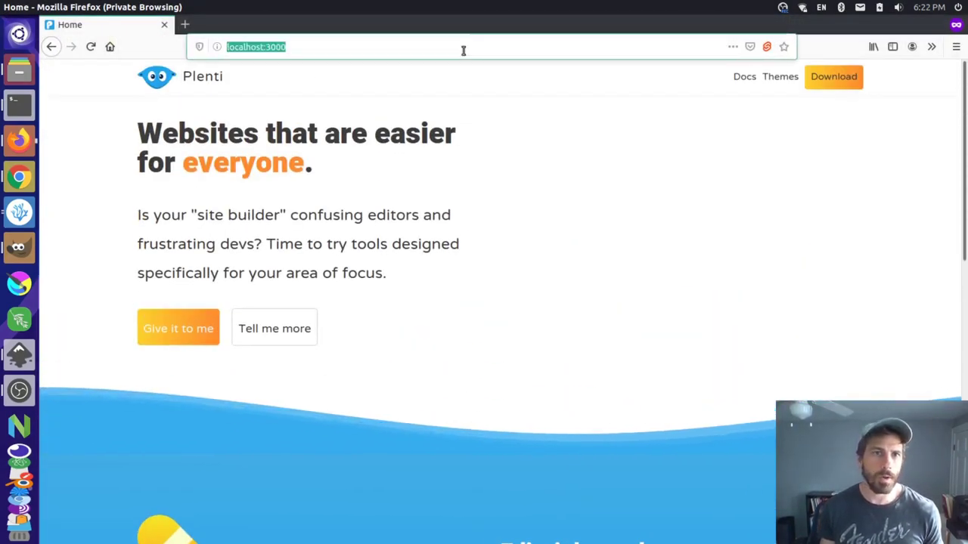
click(557, 229)
scroll(557, 229, down, 5)
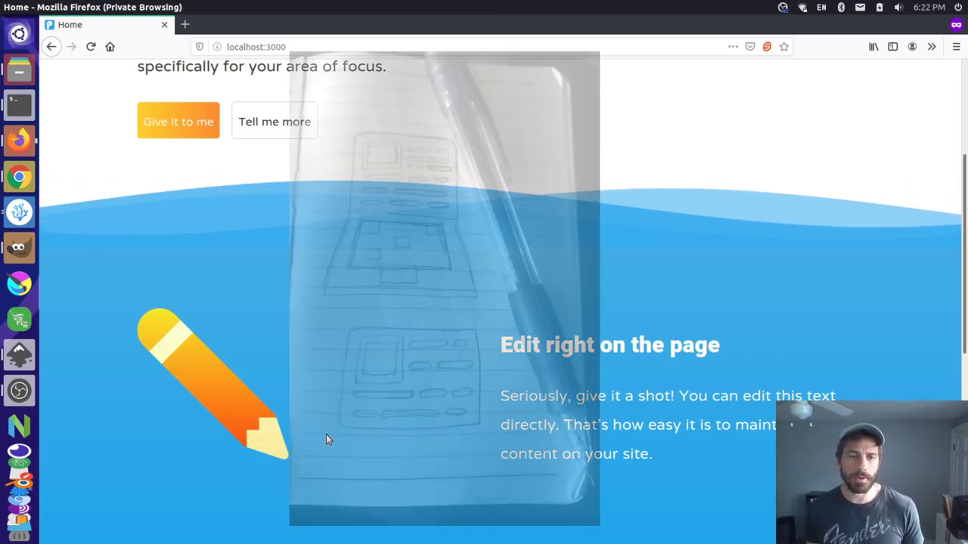
Step: Switch to Inkscape, inspect the laptop illustration, and select all of its objects
click(22, 354)
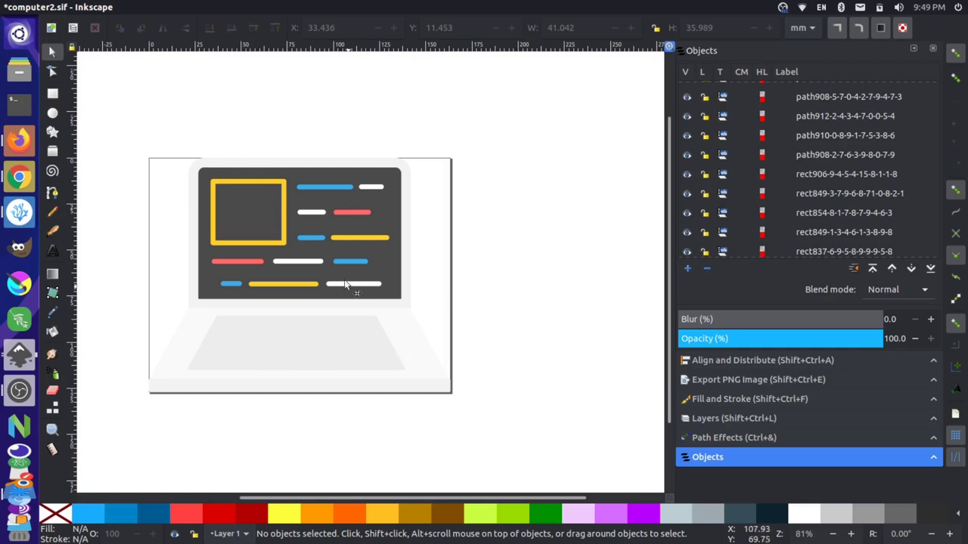
scroll(423, 233, down, 2)
scroll(445, 244, up, 1)
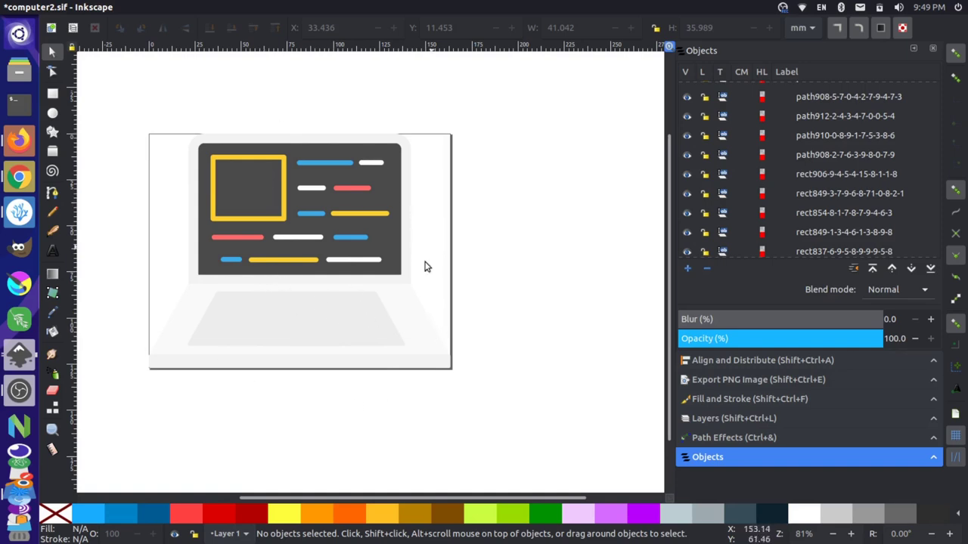
key(ctrl)
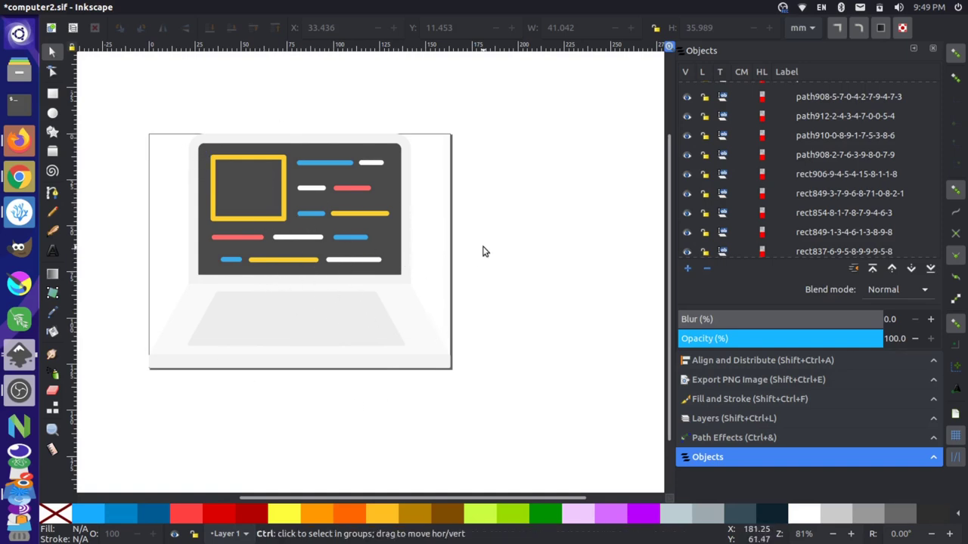
scroll(465, 253, down, 1)
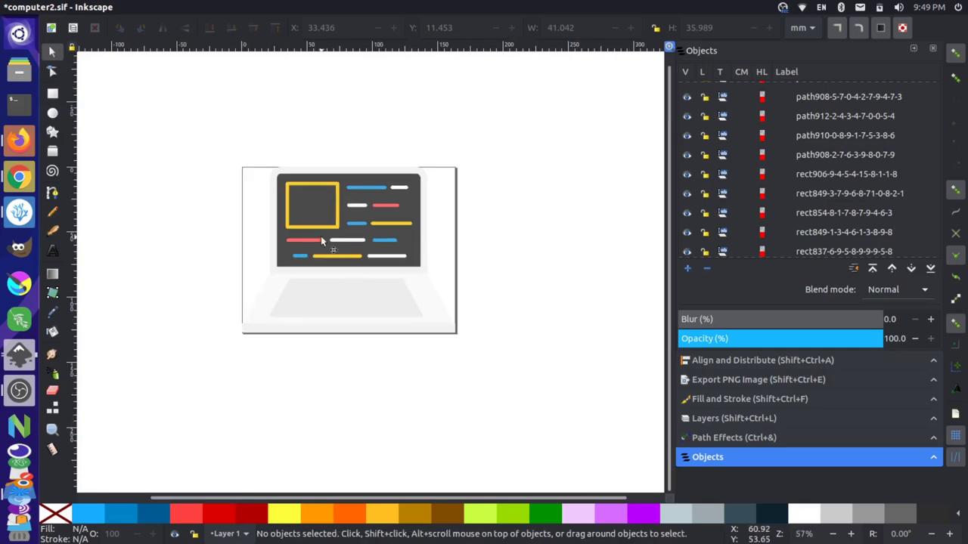
drag(219, 122, 493, 383)
Step: Switch to Synfig Studio and scale the imported laptop drawing down uniformly to fit inside the canvas, leaving it deselected
key(alt+Tab)
key(alt+Tab)
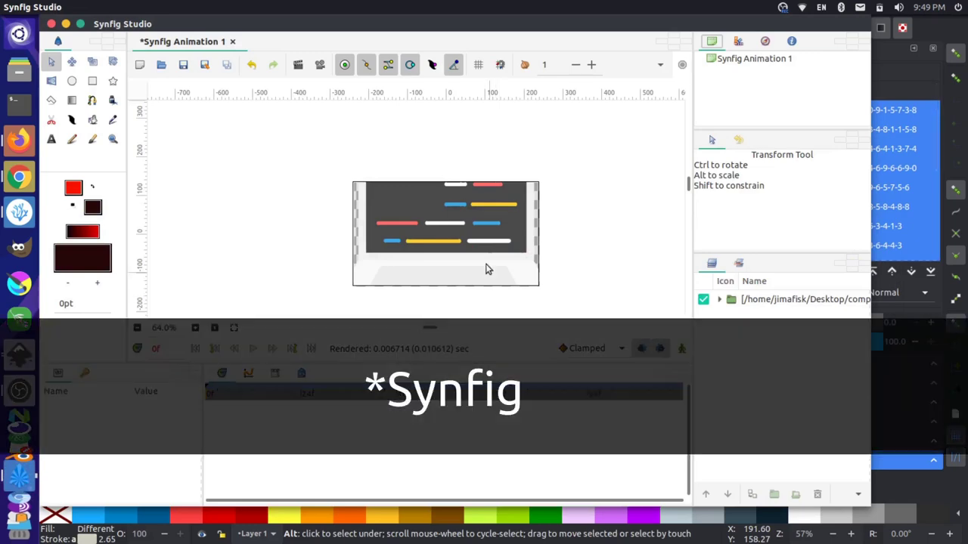
click(466, 224)
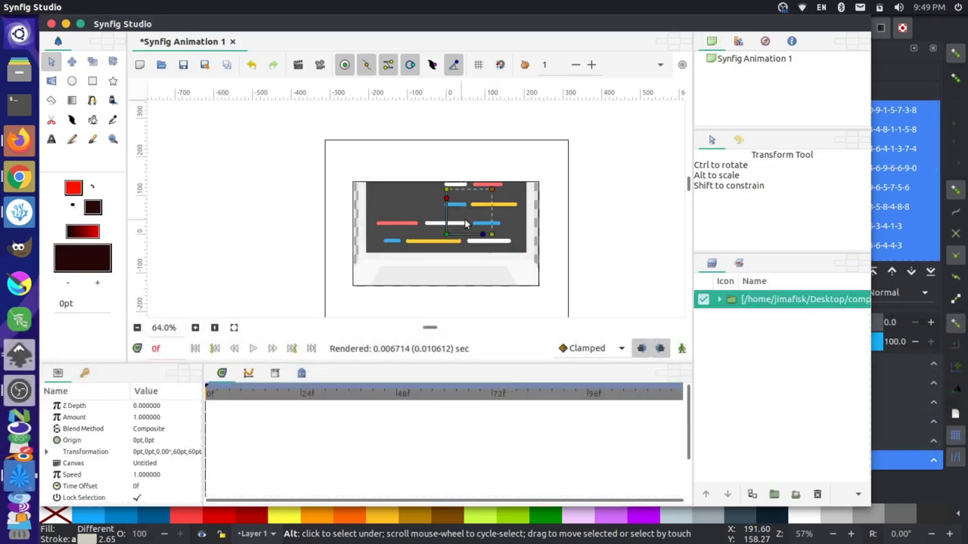
drag(491, 194, 483, 205)
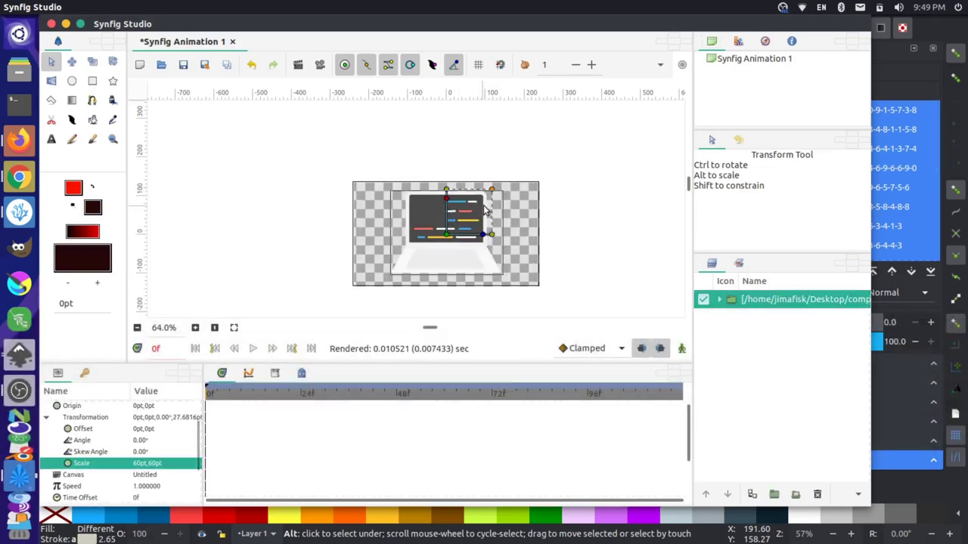
click(539, 231)
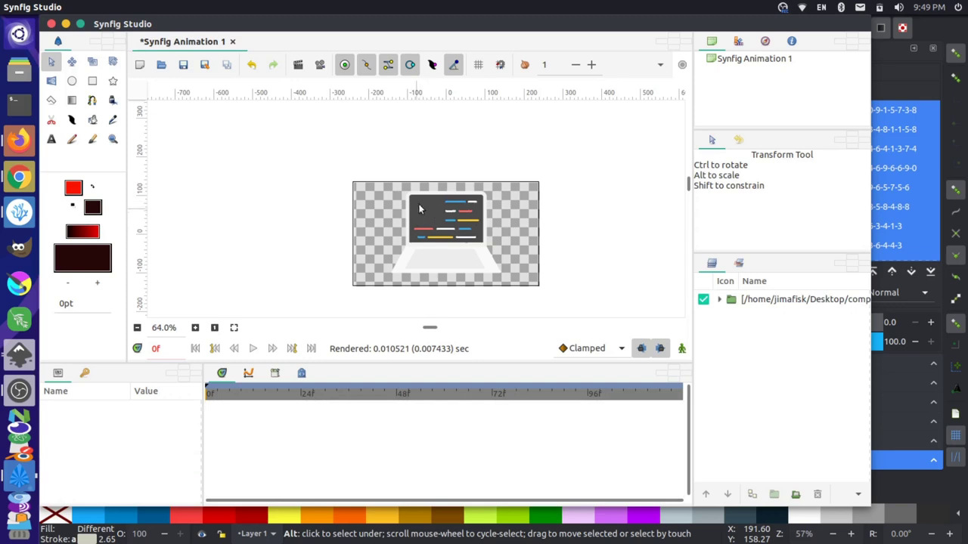
click(391, 277)
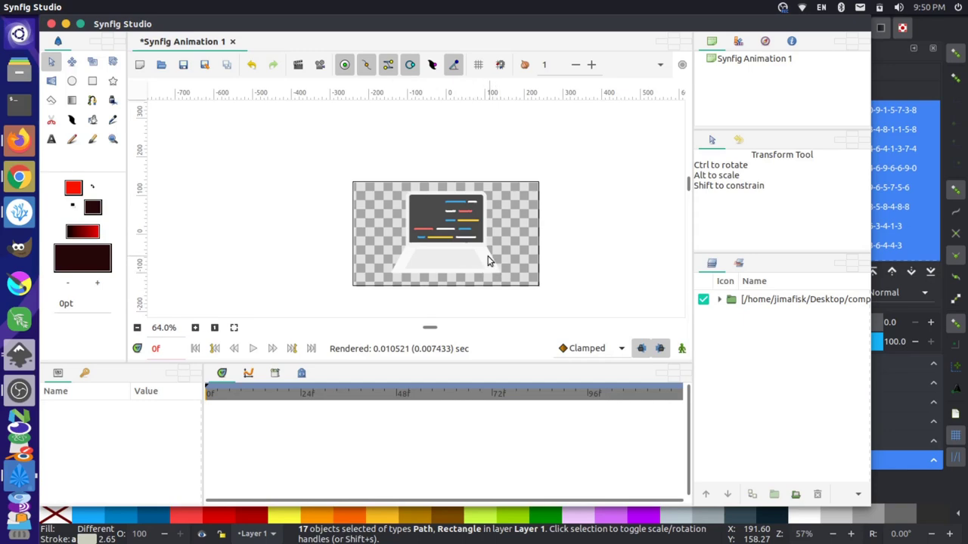
Step: Switch back to Inkscape, open the yellow-outlined rectangle on the laptop screen for node editing, and try rounding its corners, undoing the change
key(alt+Tab)
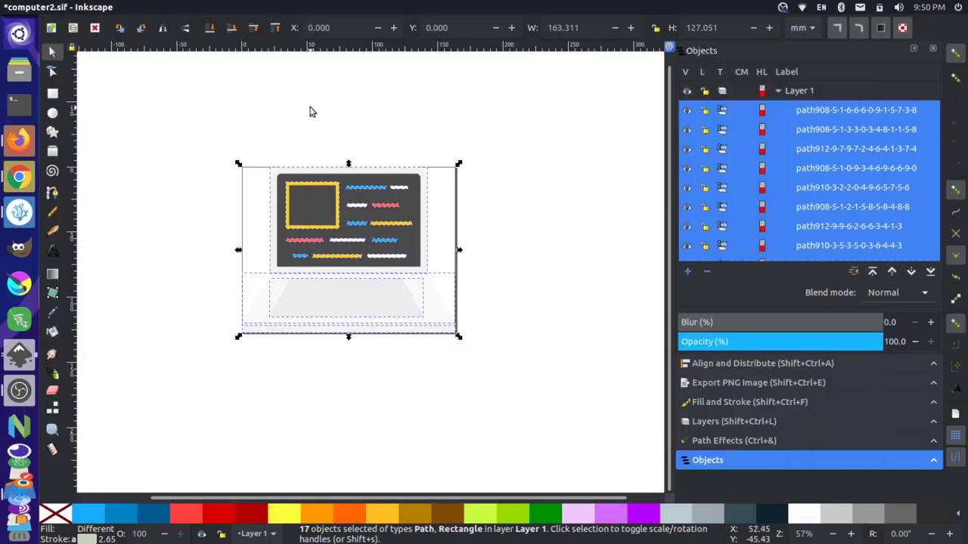
click(312, 156)
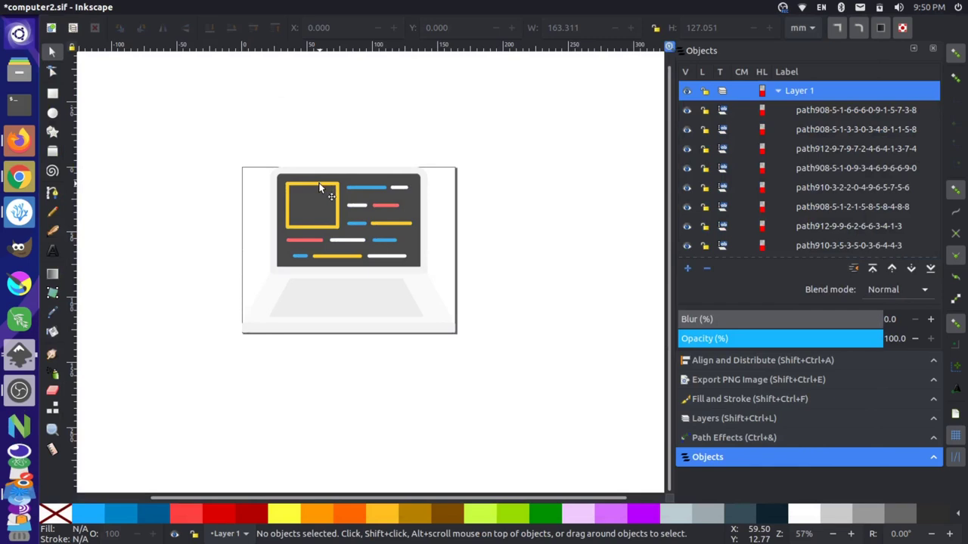
click(320, 188)
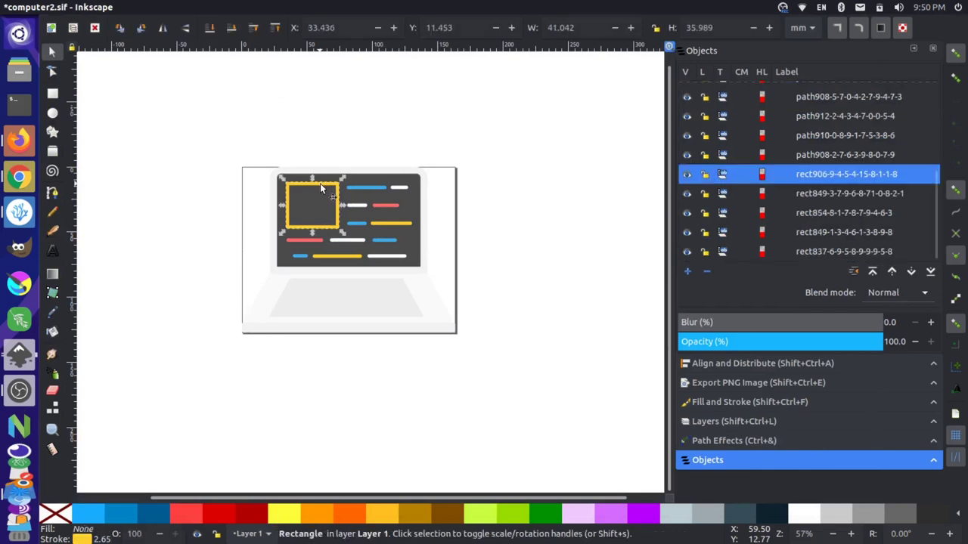
click(54, 71)
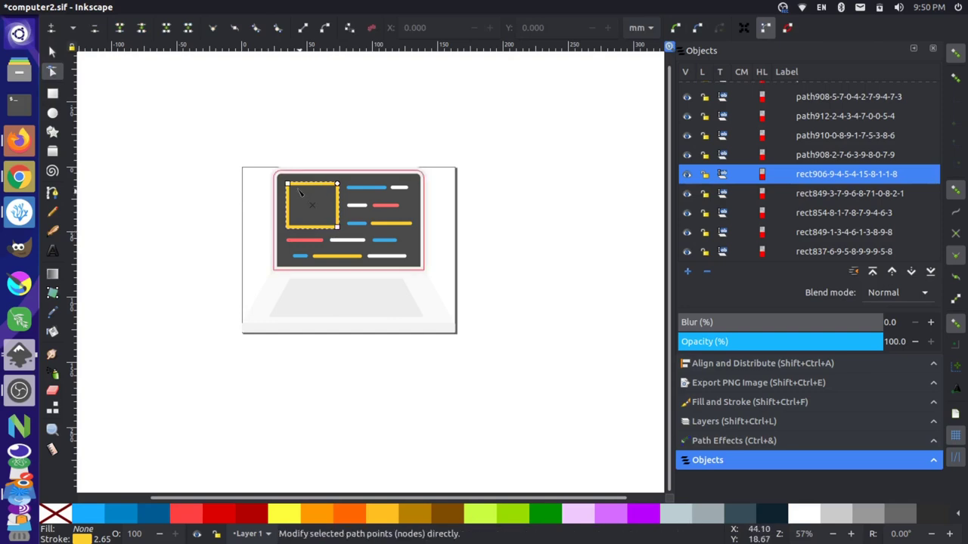
drag(336, 184, 337, 209)
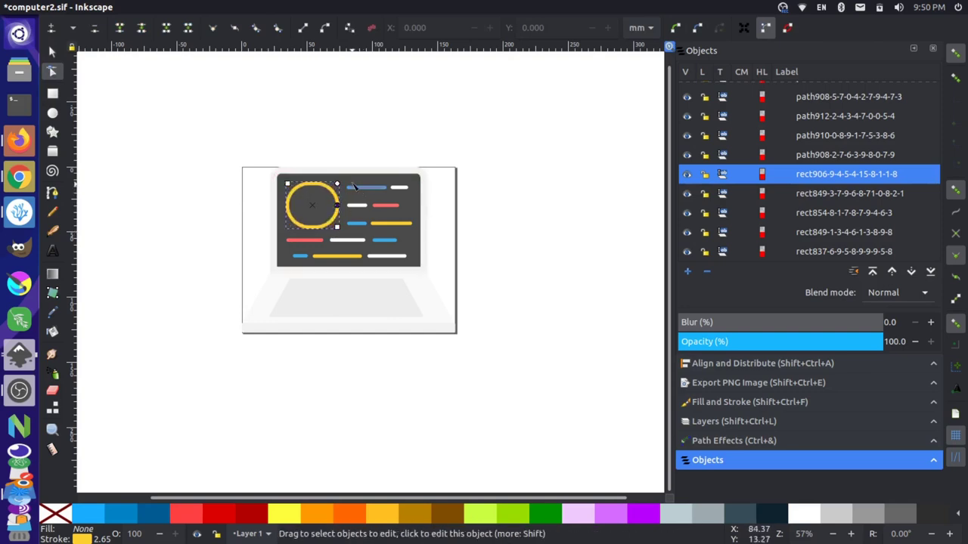
key(ctrl+z)
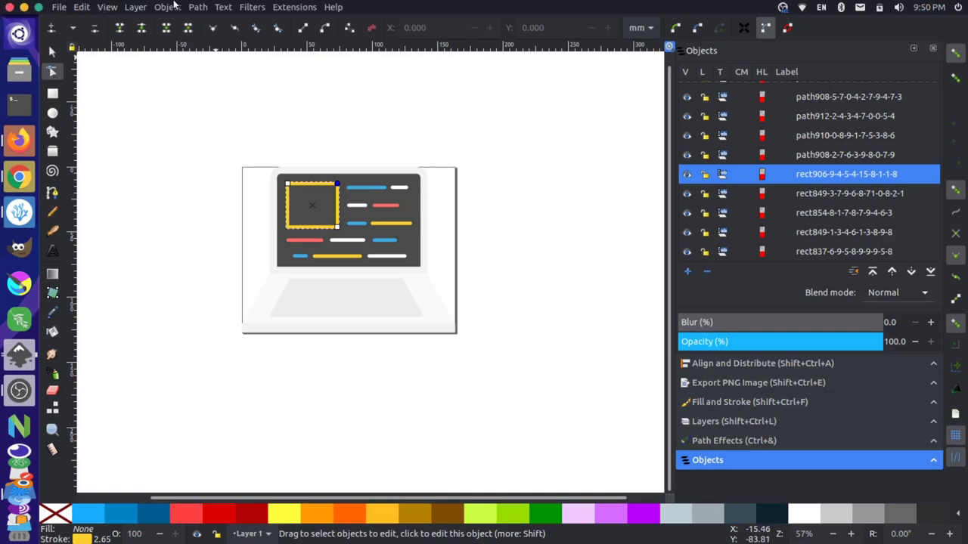
Step: Convert the yellow-outlined rectangle to a path, and test moving its lower-left corner node inward, undoing the move
click(197, 7)
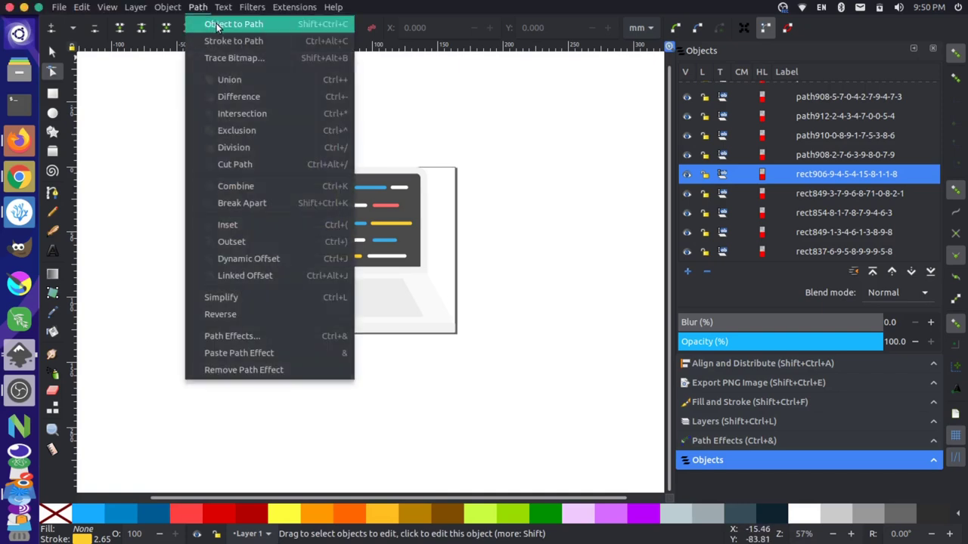
click(217, 24)
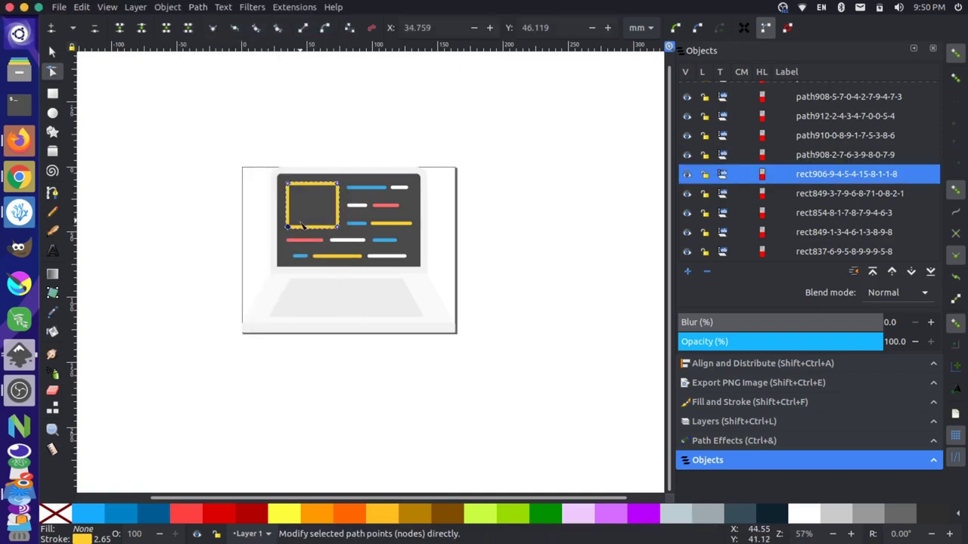
drag(289, 230, 308, 214)
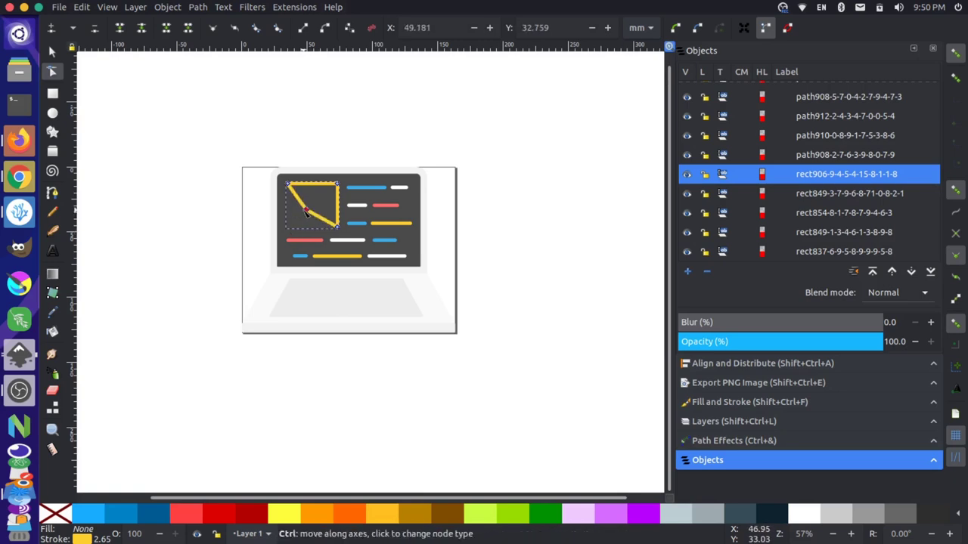
key(ctrl+z)
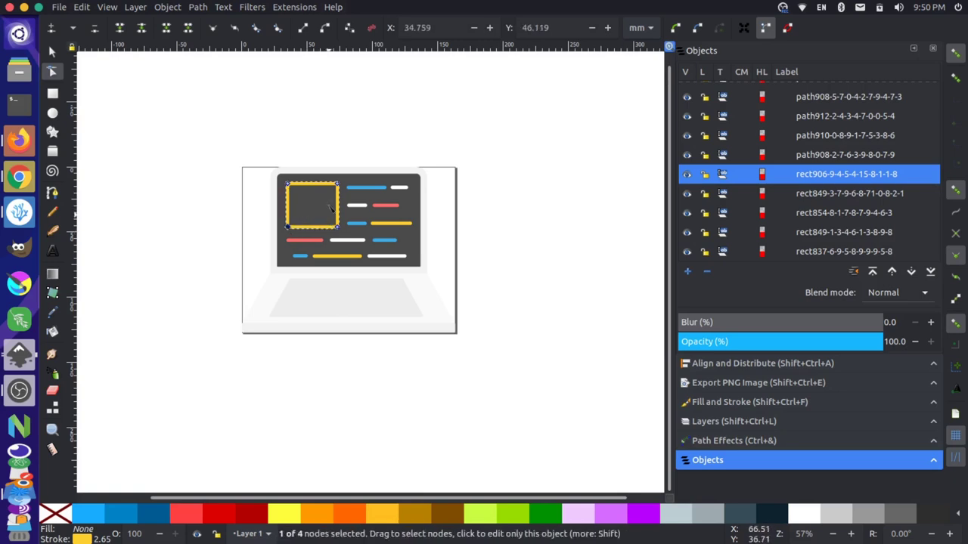
Step: Convert the thin rectangle along the laptop's front edge to a path
click(299, 331)
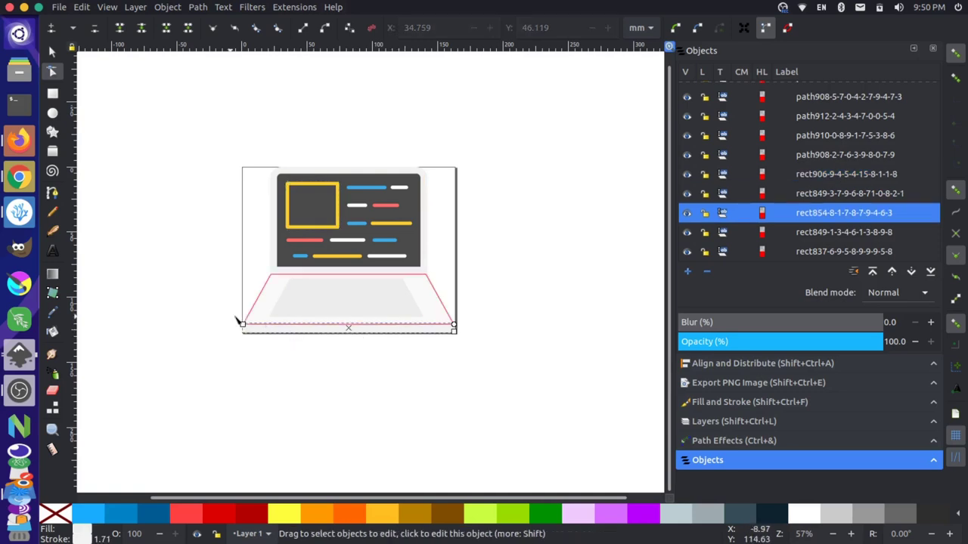
click(197, 7)
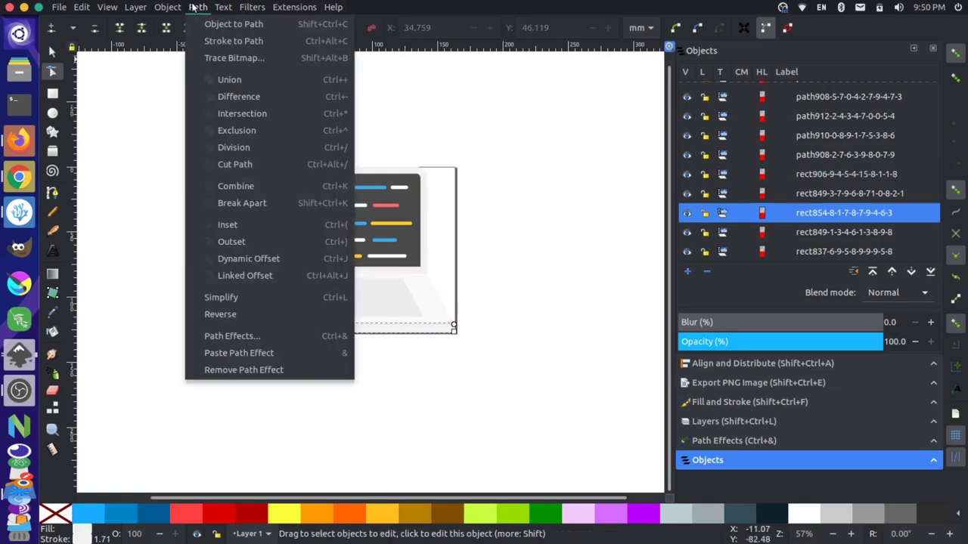
click(210, 25)
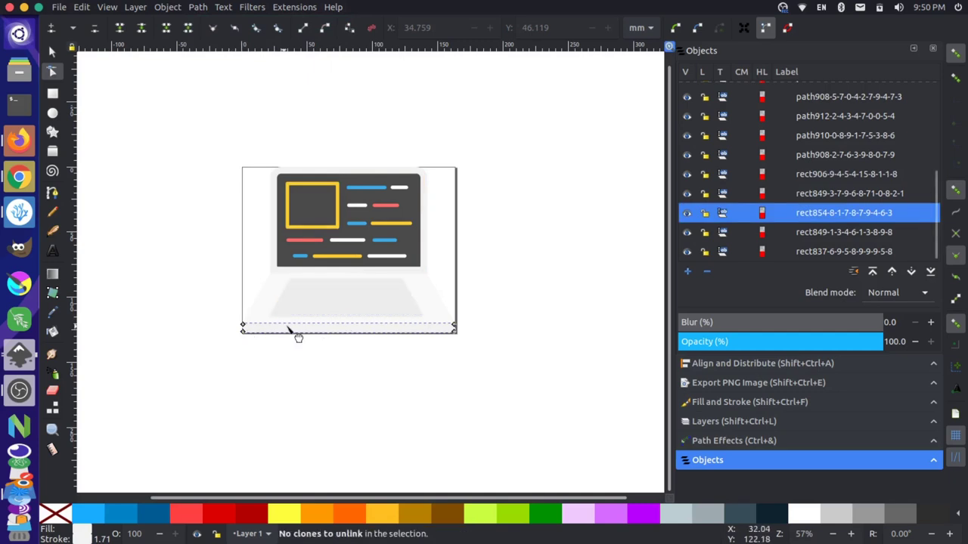
Step: Select all the laptop's shapes and save the drawing to the Desktop as computer2.sif in Synfig Animation format, replacing the existing file
click(49, 52)
mouse_move(199, 115)
mouse_down()
mouse_move(498, 400)
mouse_move(500, 393)
mouse_up()
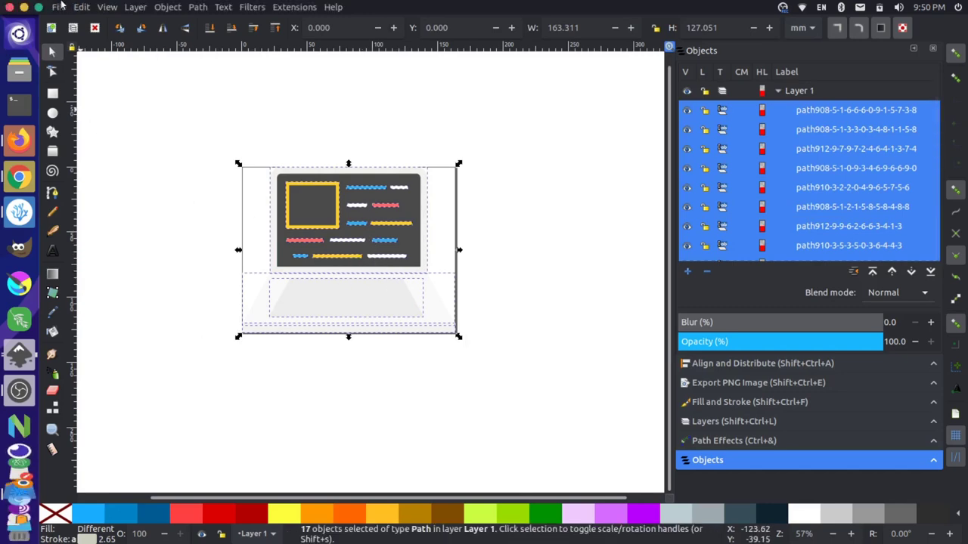
click(59, 7)
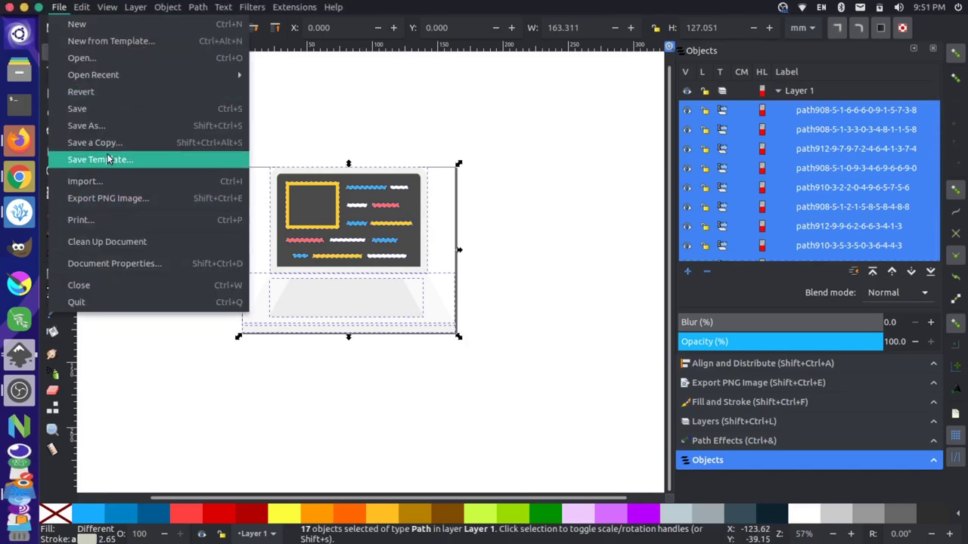
click(108, 126)
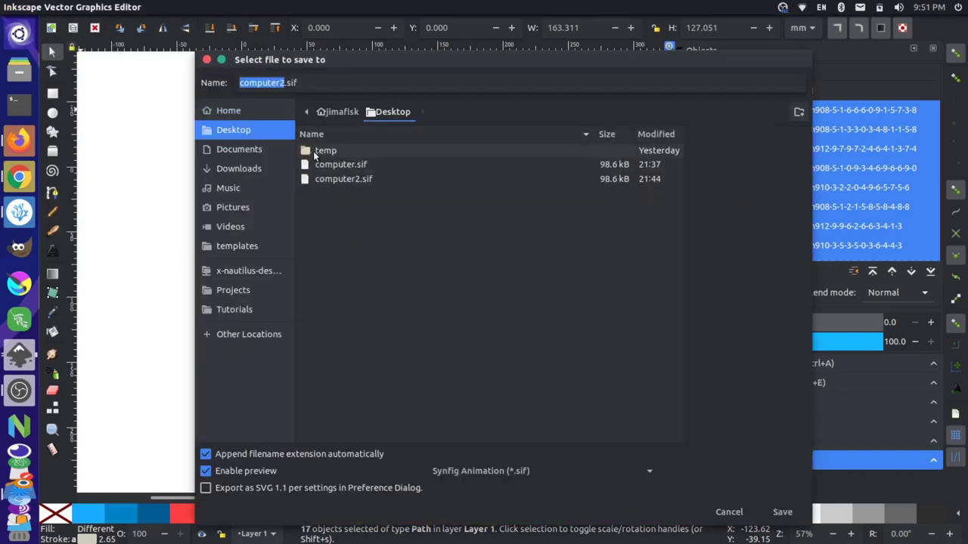
click(337, 180)
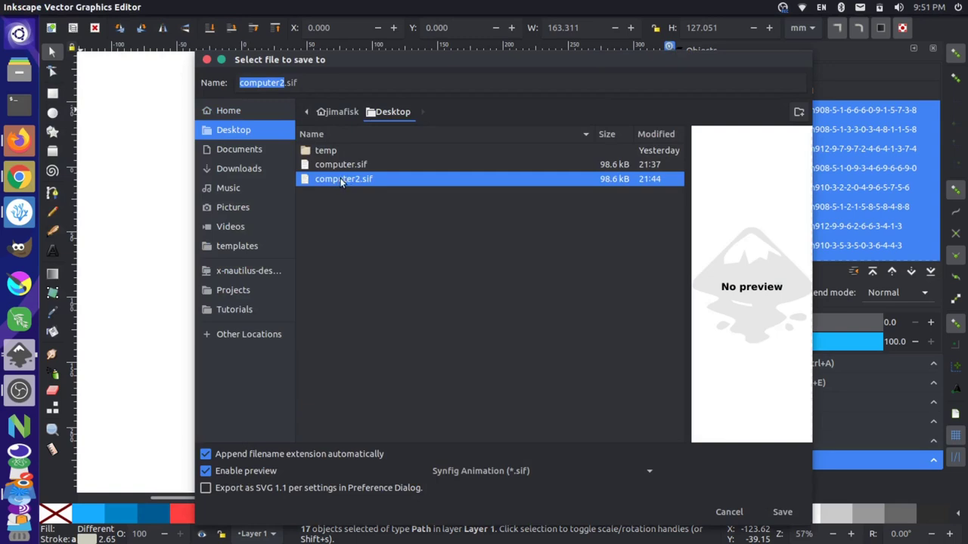
click(306, 83)
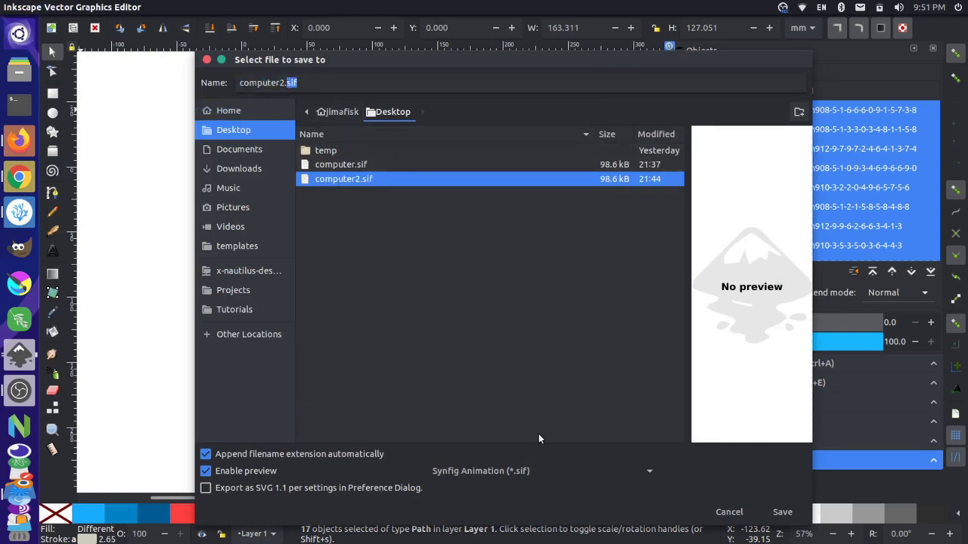
click(593, 470)
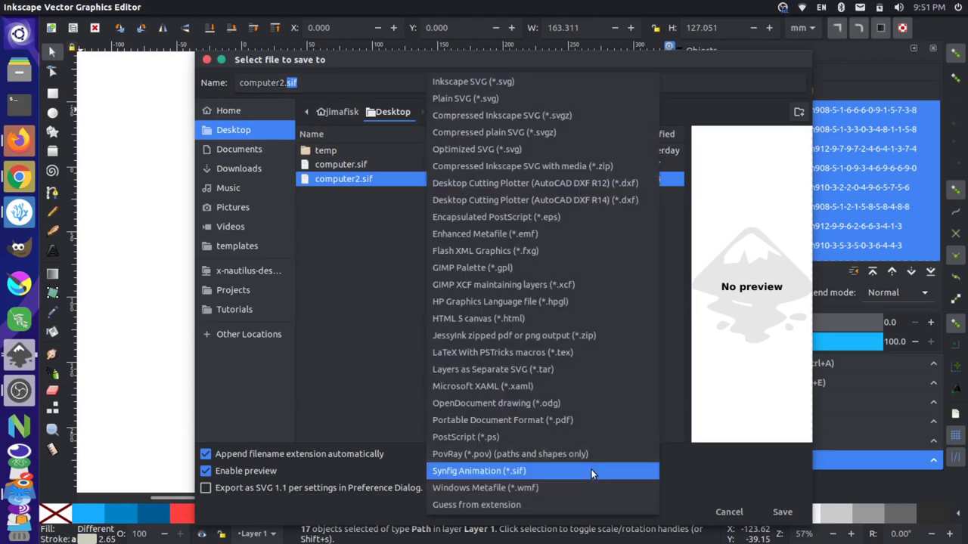
click(498, 470)
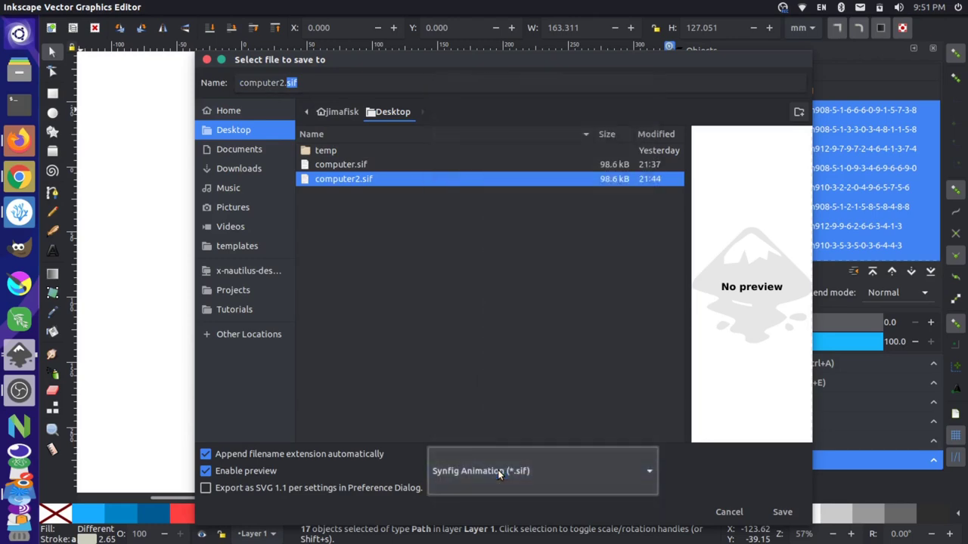
click(783, 513)
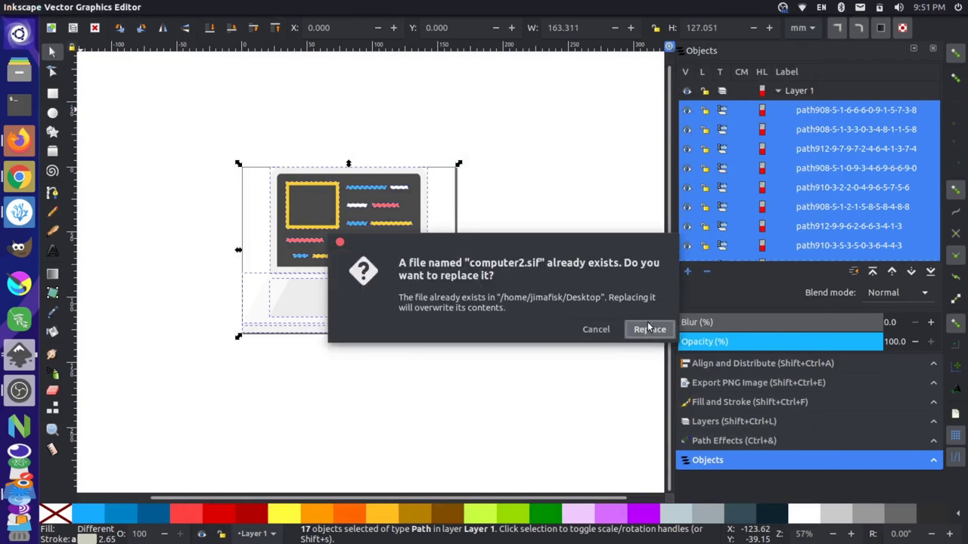
click(648, 328)
Step: Switch to Synfig Studio, maximize its window, and delete the previously imported laptop group layer
key(alt+Tab)
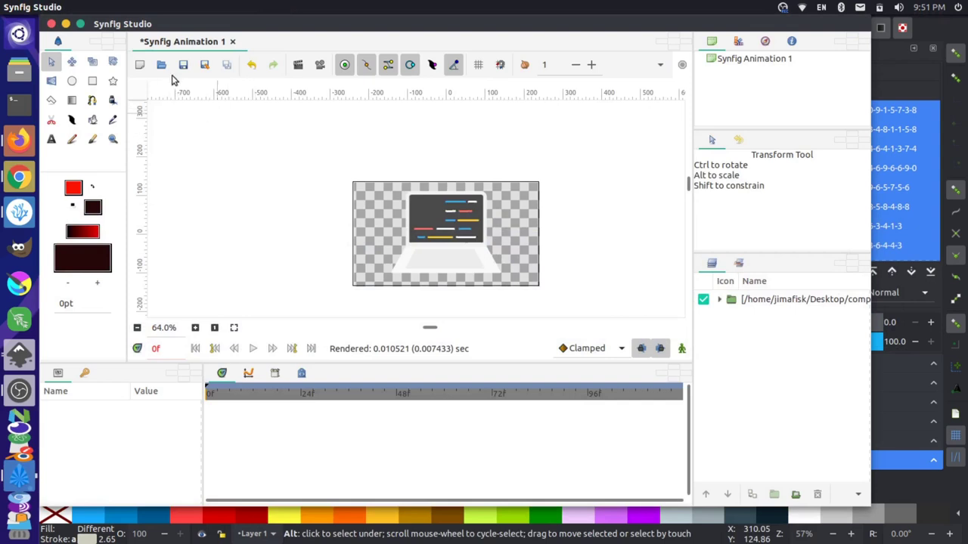
key(super+Up)
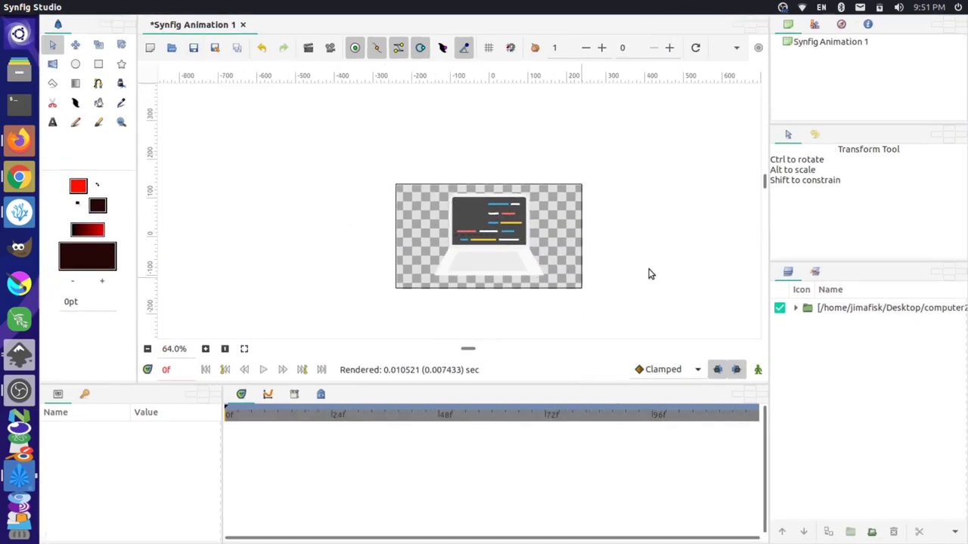
click(521, 257)
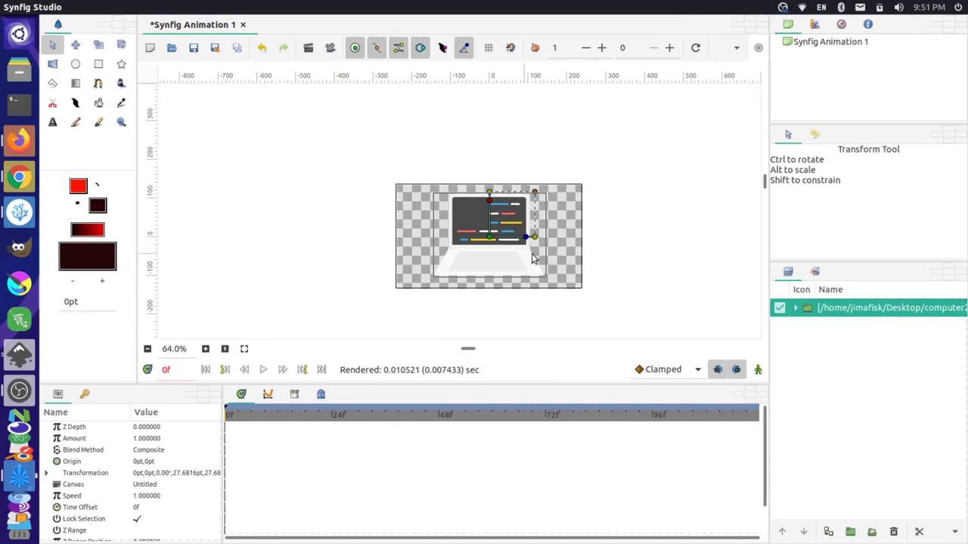
right_click(835, 313)
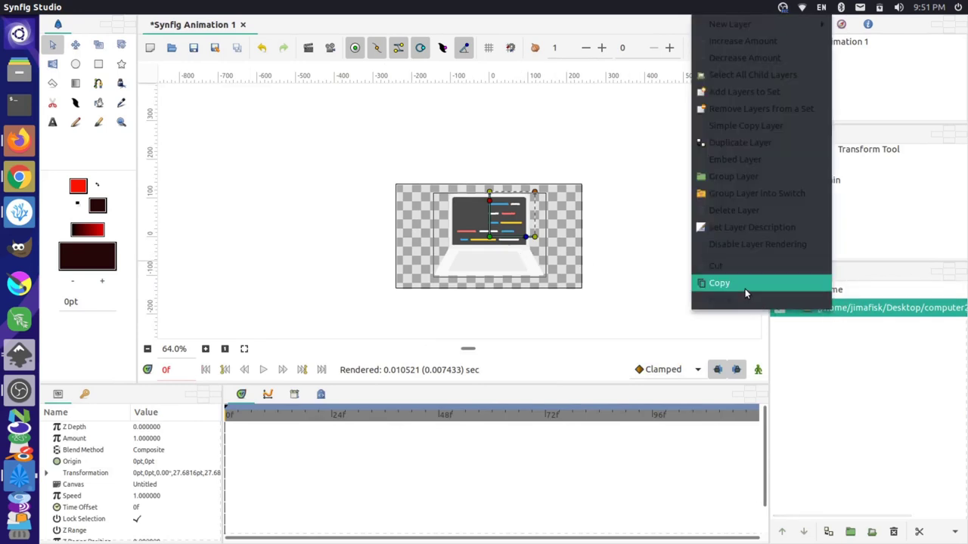
click(754, 215)
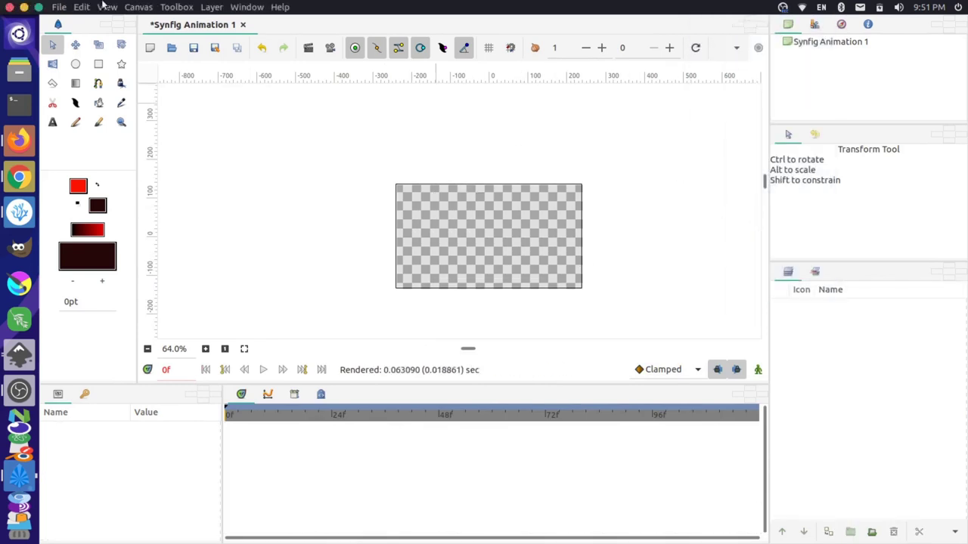
Step: Import the updated computer2.sif from the Desktop into the emptied canvas and select the imported laptop drawing for inspection
click(64, 8)
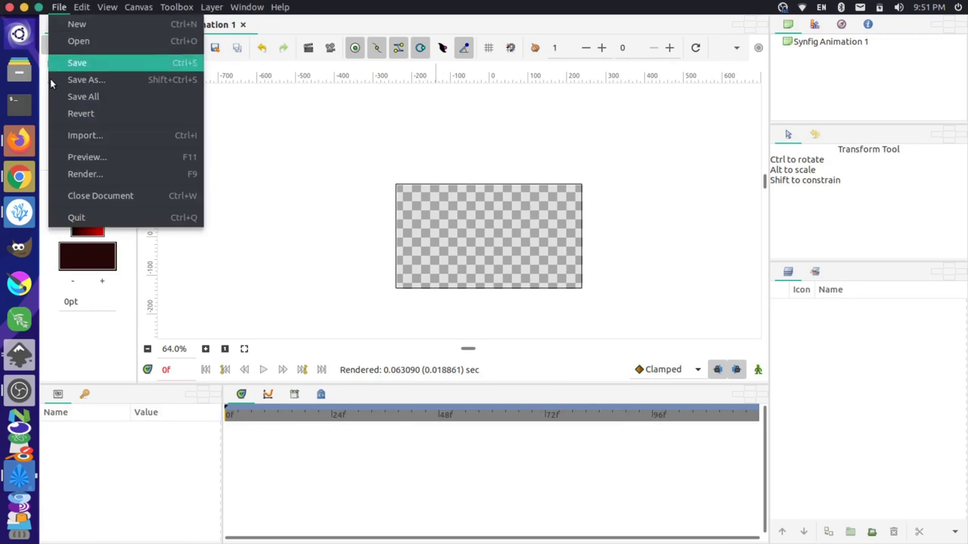
click(91, 136)
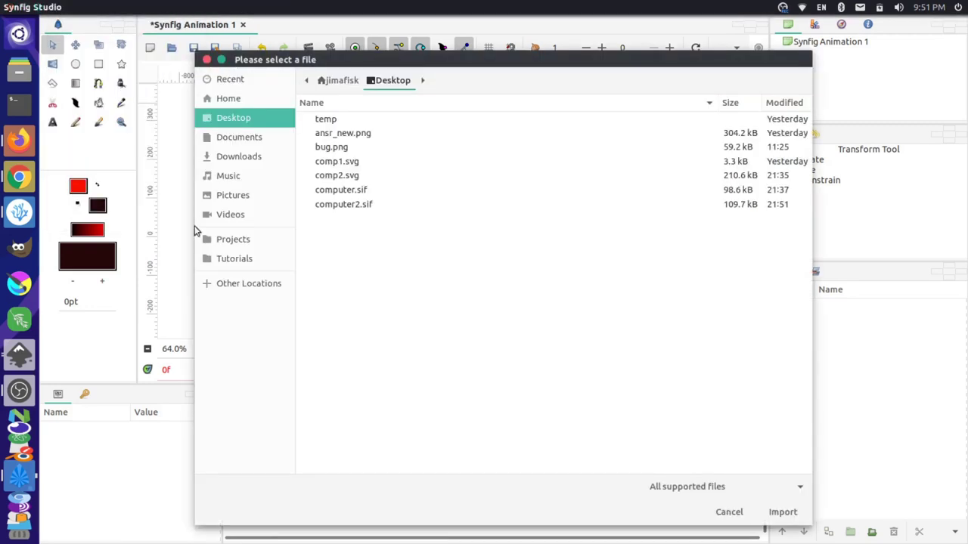
click(356, 205)
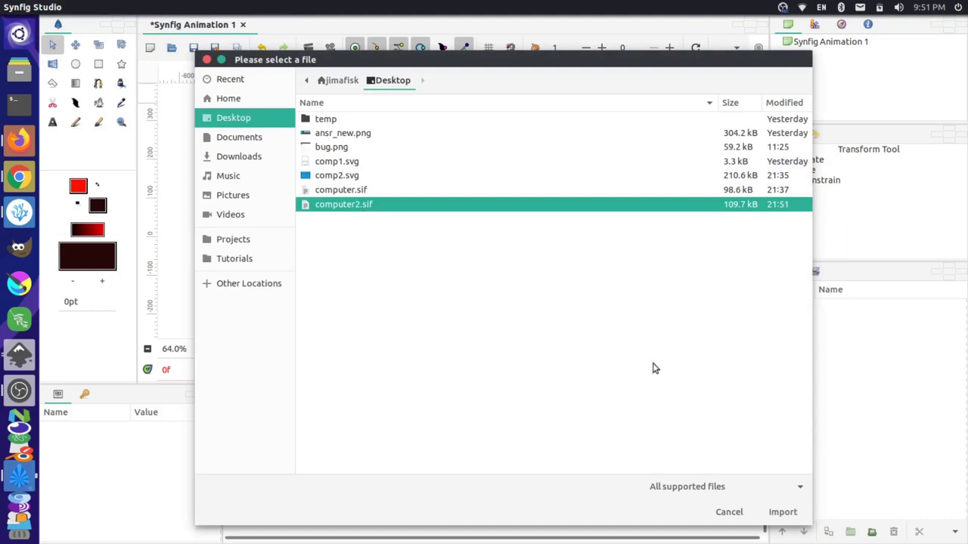
click(784, 513)
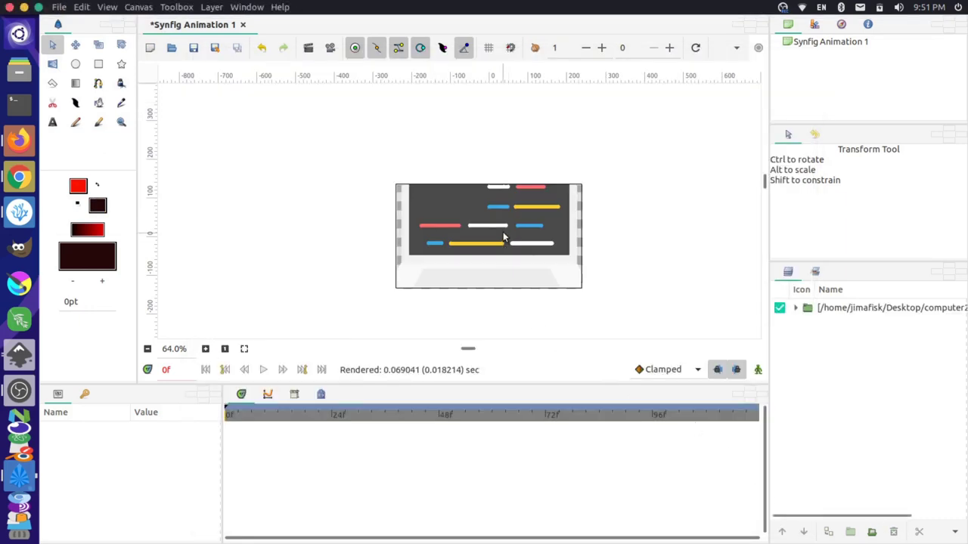
click(503, 229)
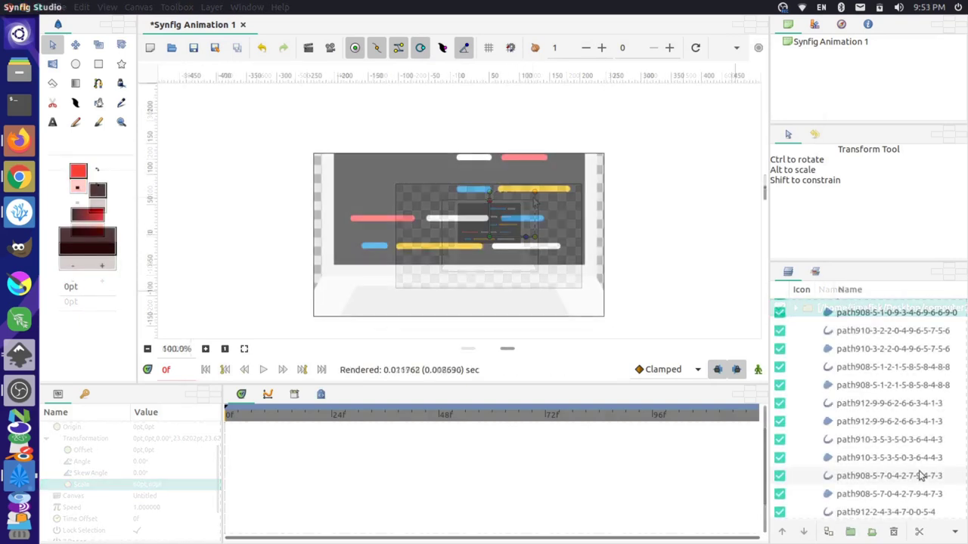
scroll(542, 222, up, 3)
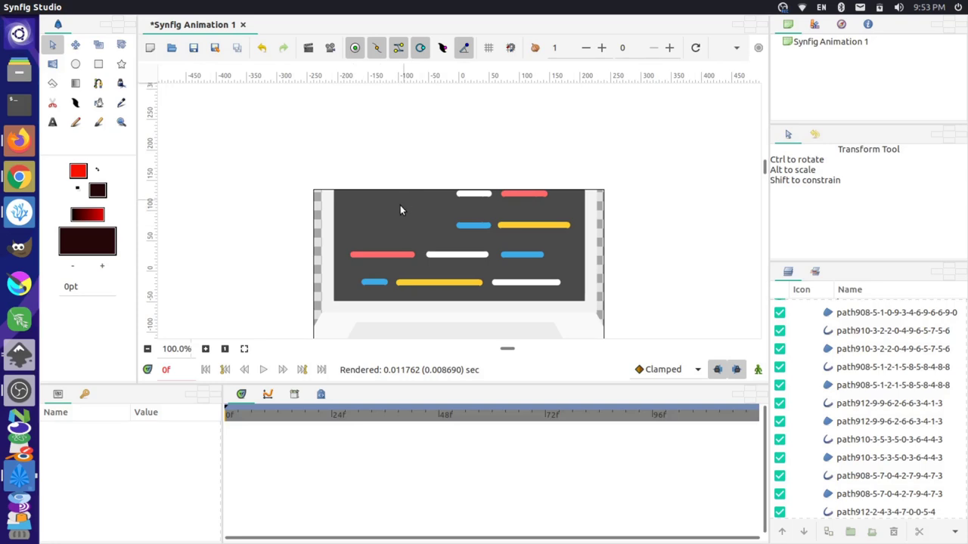
Step: Close Synfig Studio without saving the animation and relaunch it with a blank canvas
click(9, 7)
click(525, 328)
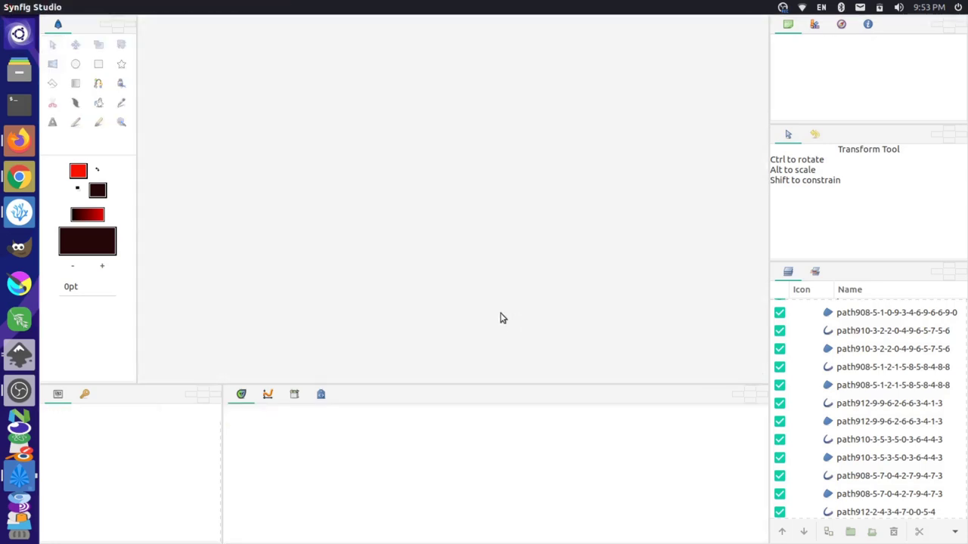
key(super)
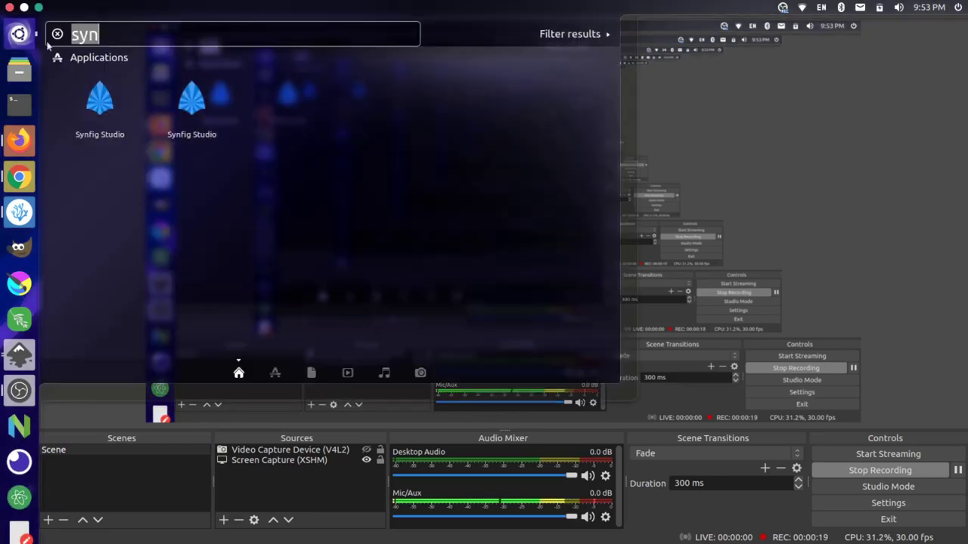
click(113, 86)
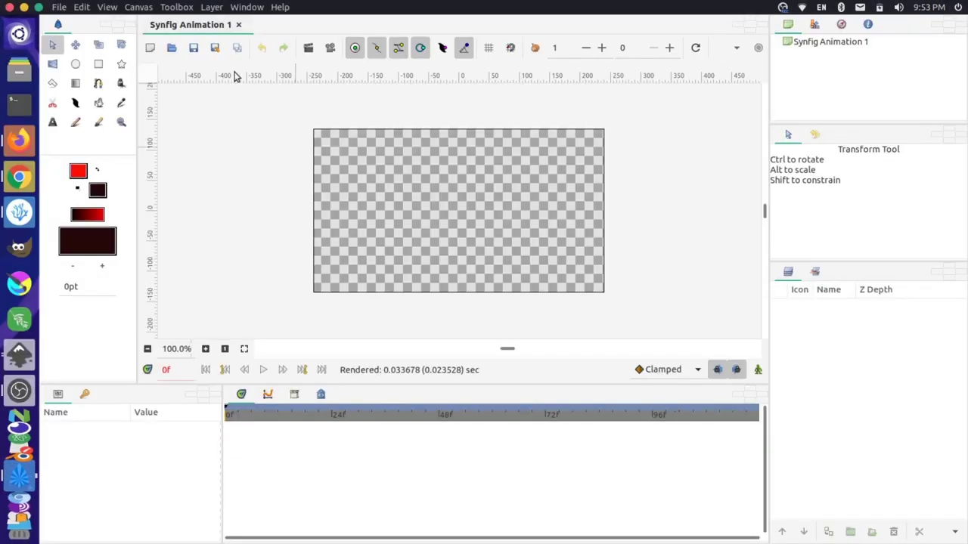
Step: Import computer2.sif from the Desktop and scale the laptop drawing down uniformly to about 24.46 pt so it fits inside the canvas
click(60, 7)
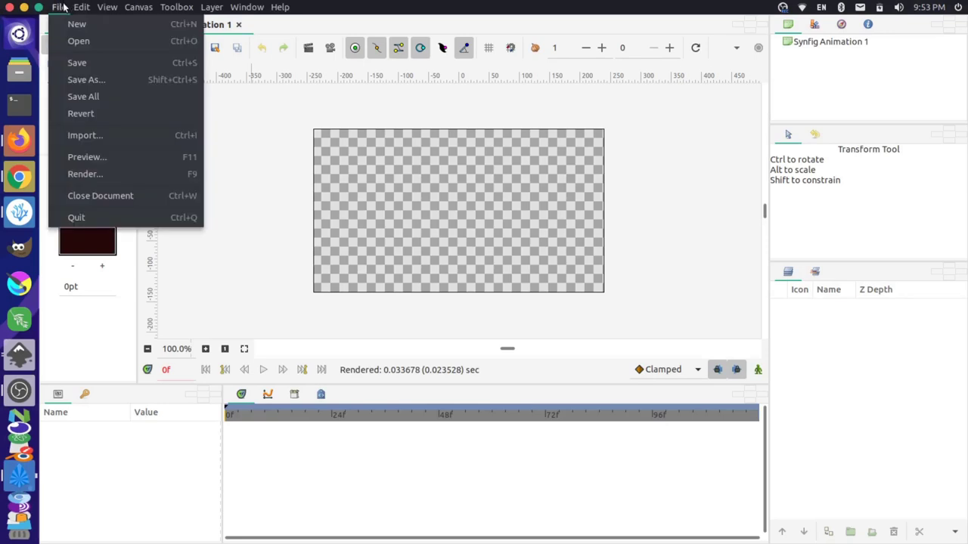
click(104, 137)
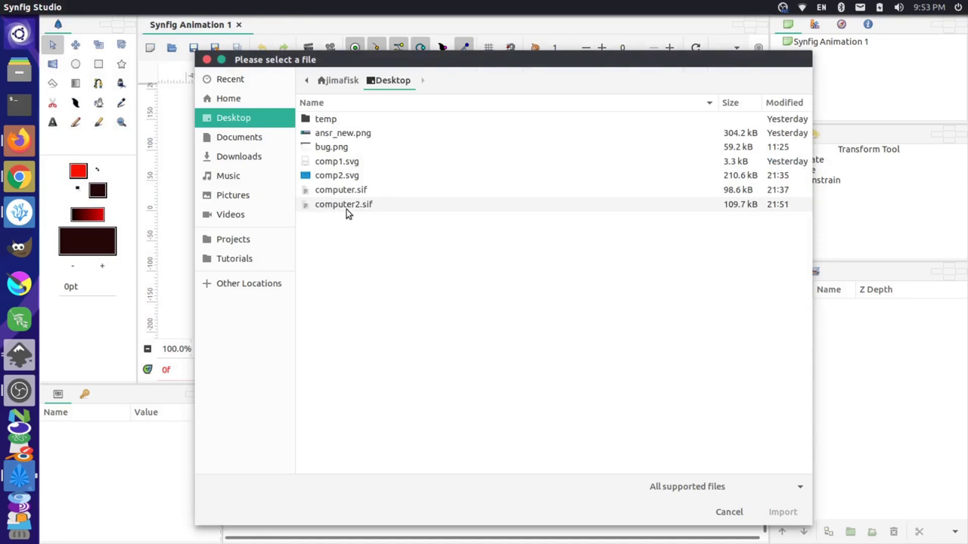
click(347, 208)
click(787, 514)
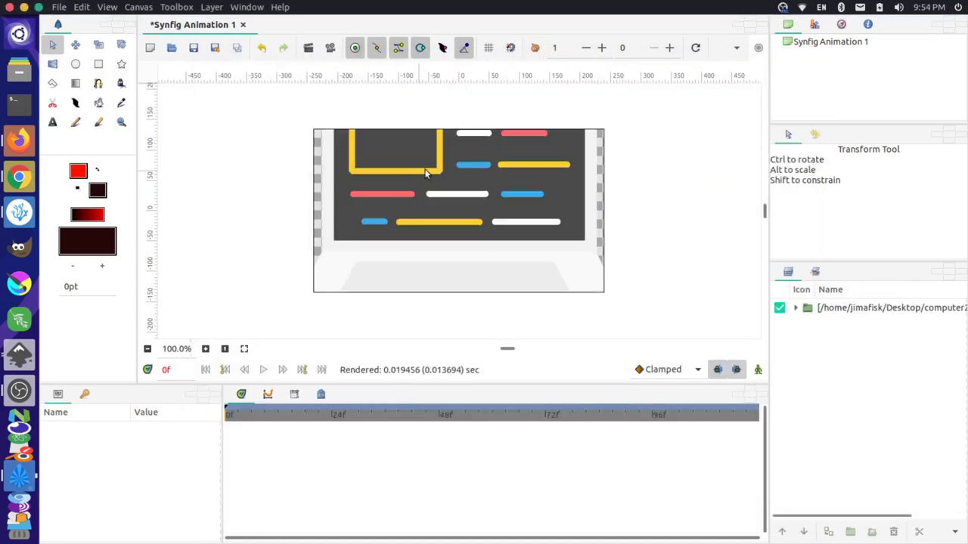
click(504, 194)
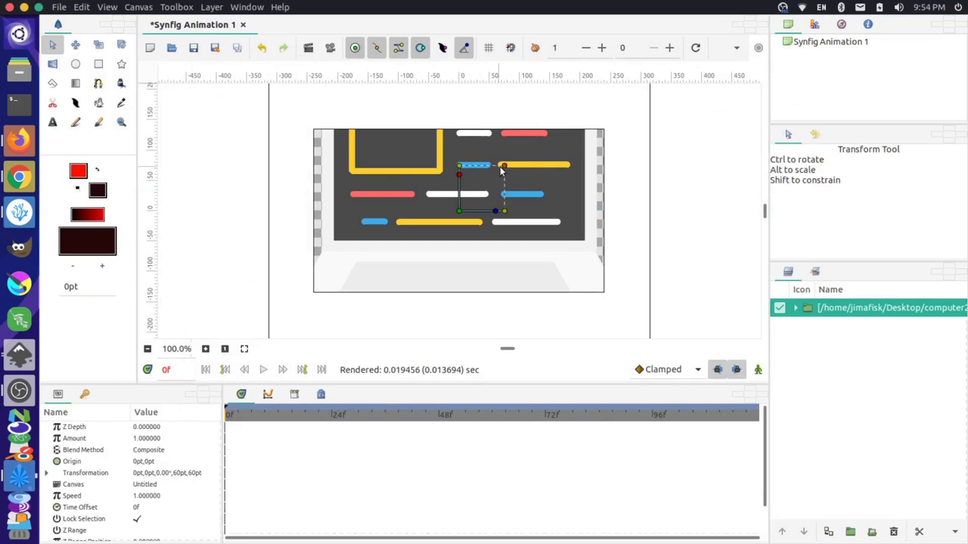
mouse_move(501, 170)
mouse_down()
mouse_move(490, 181)
mouse_move(517, 180)
mouse_up()
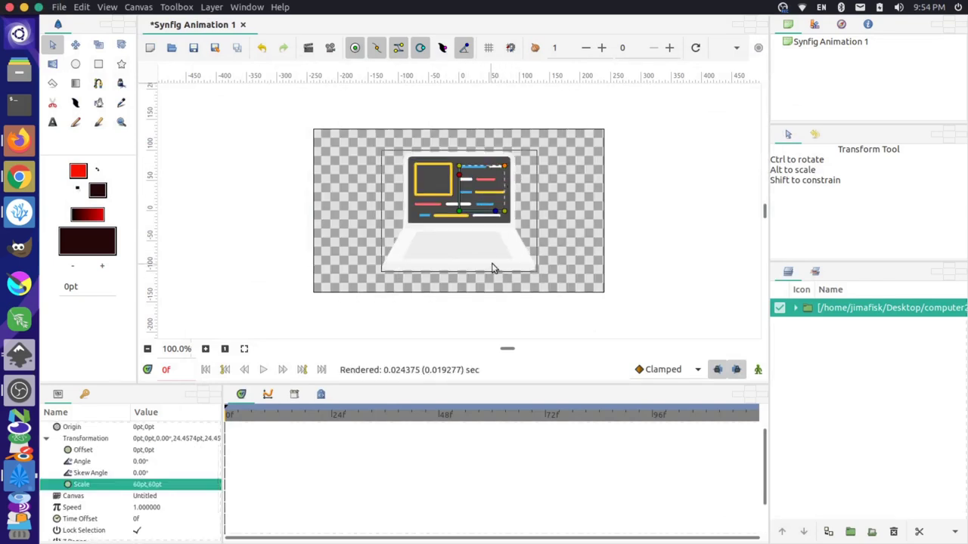
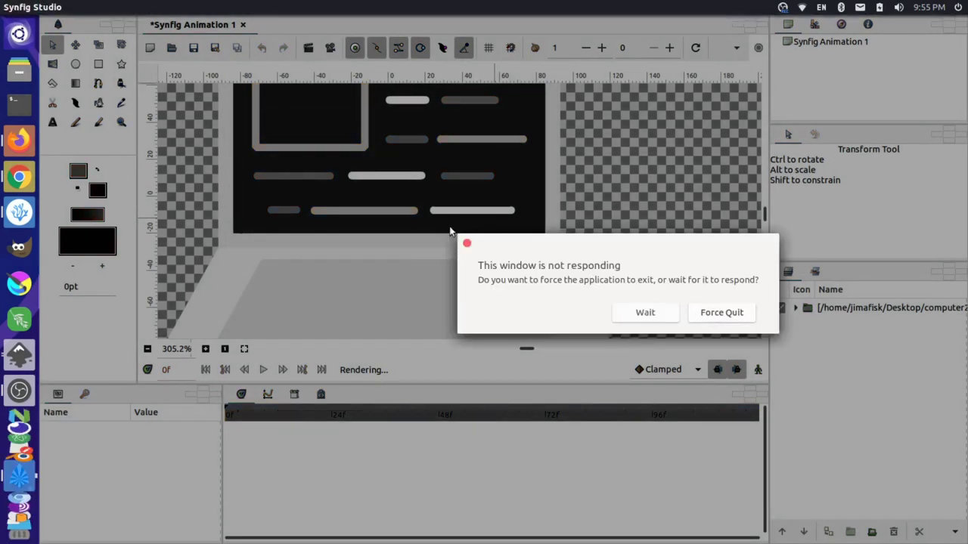
Step: Force the unresponsive Synfig Studio to quit and launch it again
click(716, 312)
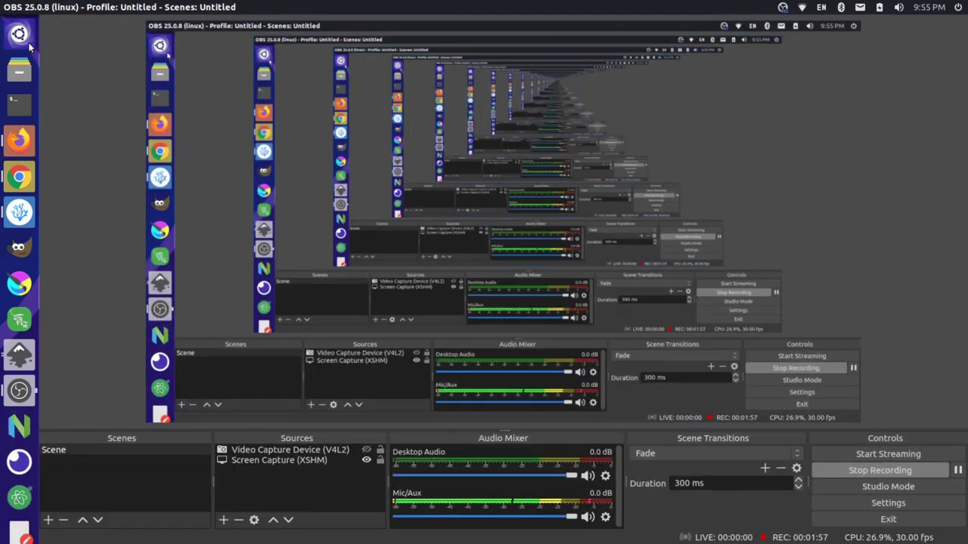
key(super)
text(syn)
click(89, 106)
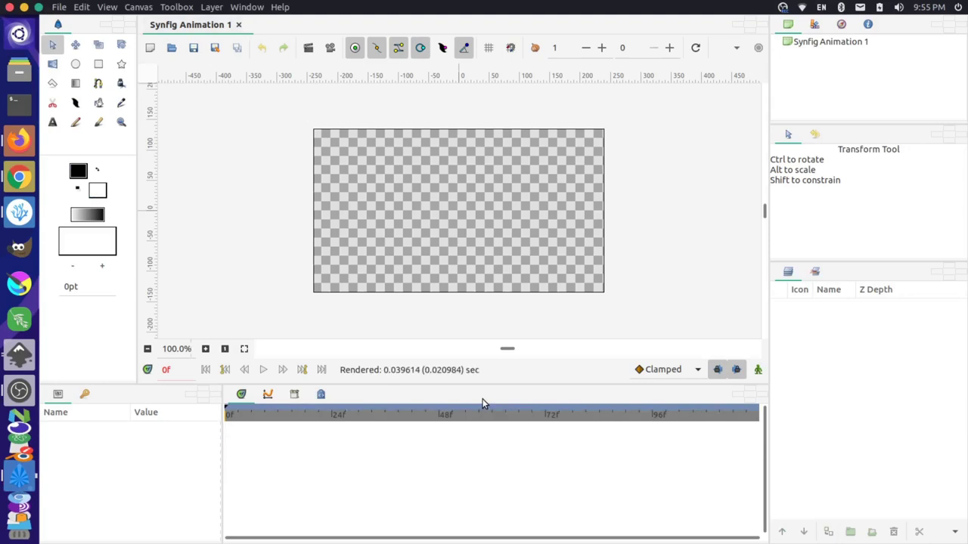
Step: Import computer2.sif from the Desktop into the new animation and expand the imported group layer
click(54, 9)
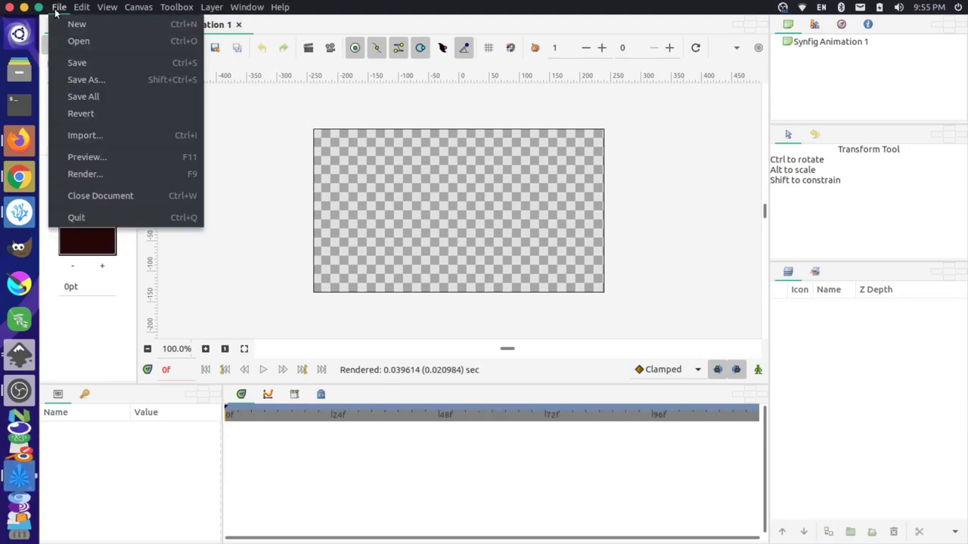
click(110, 142)
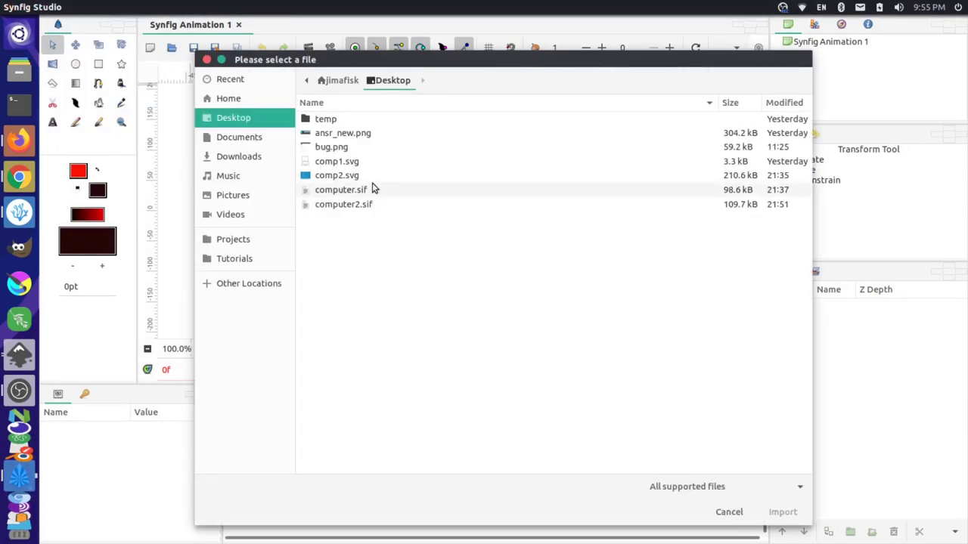
click(363, 203)
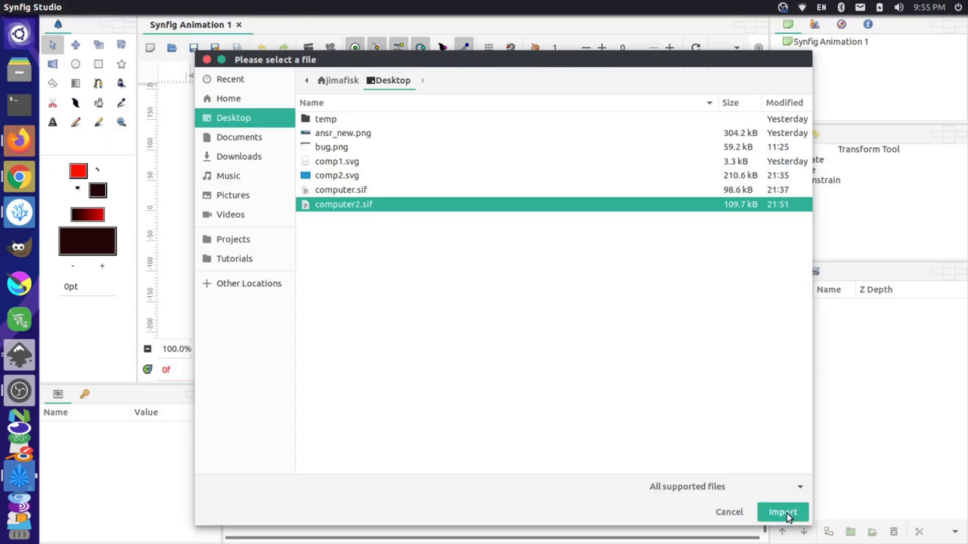
click(784, 513)
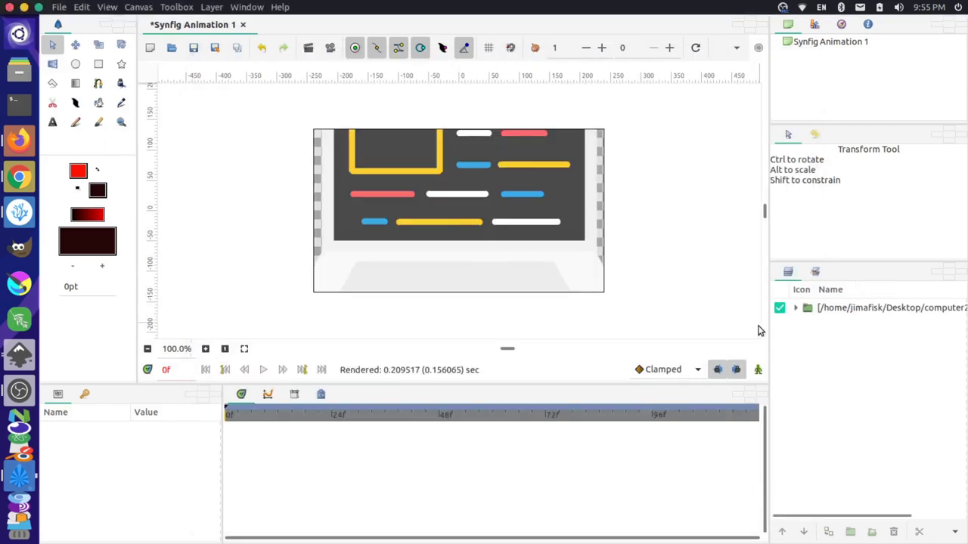
click(796, 308)
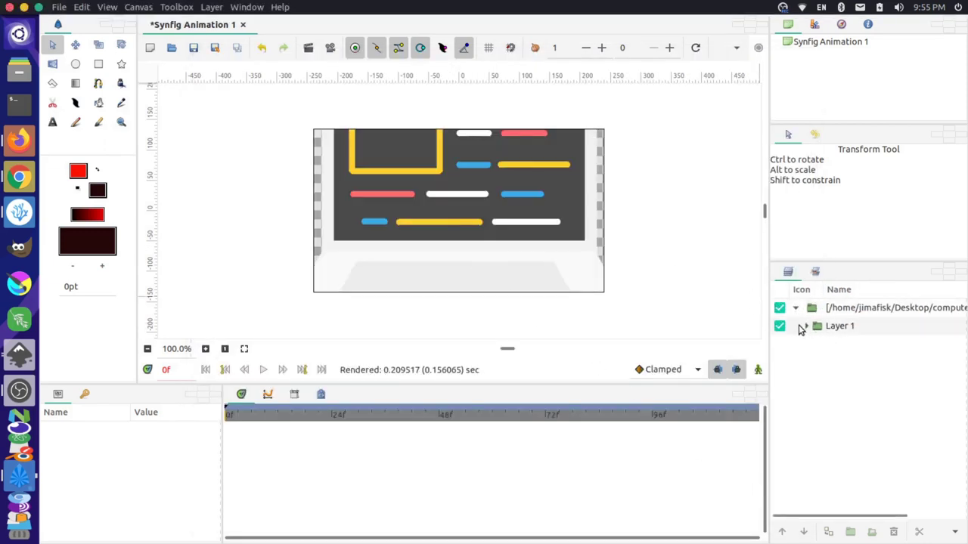
Step: Expand Layer 1, select its topmost path layer and try to move the end handle of the lowest yellow code line
click(805, 328)
click(836, 343)
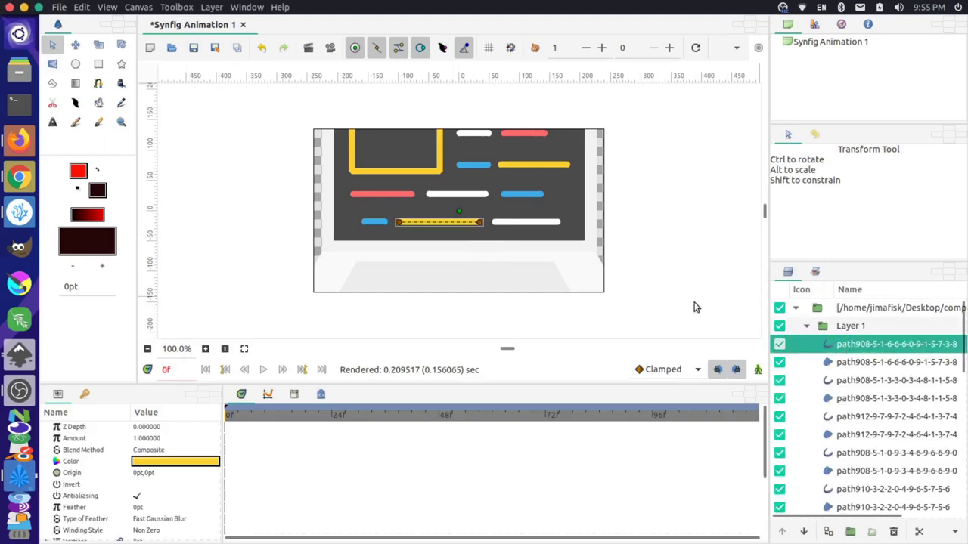
click(480, 222)
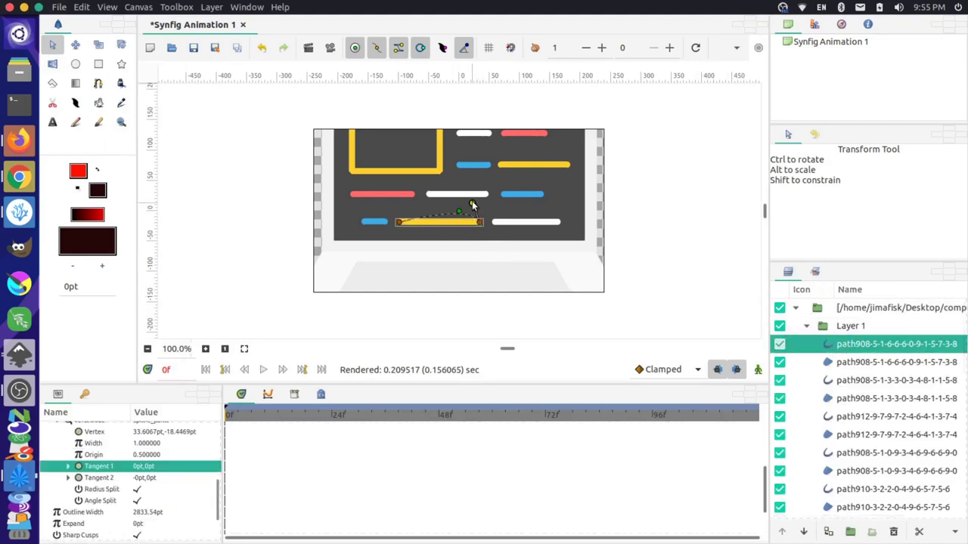
drag(480, 222, 476, 227)
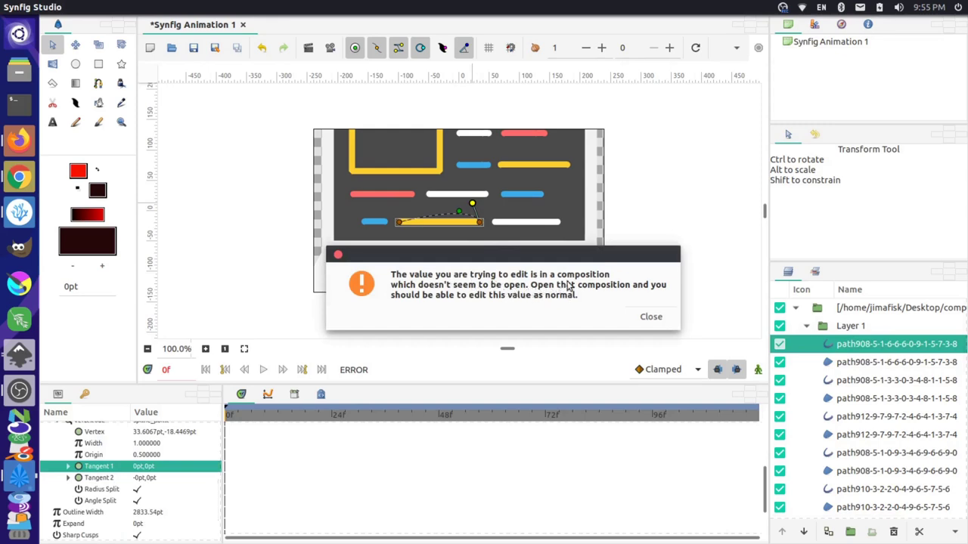
click(652, 318)
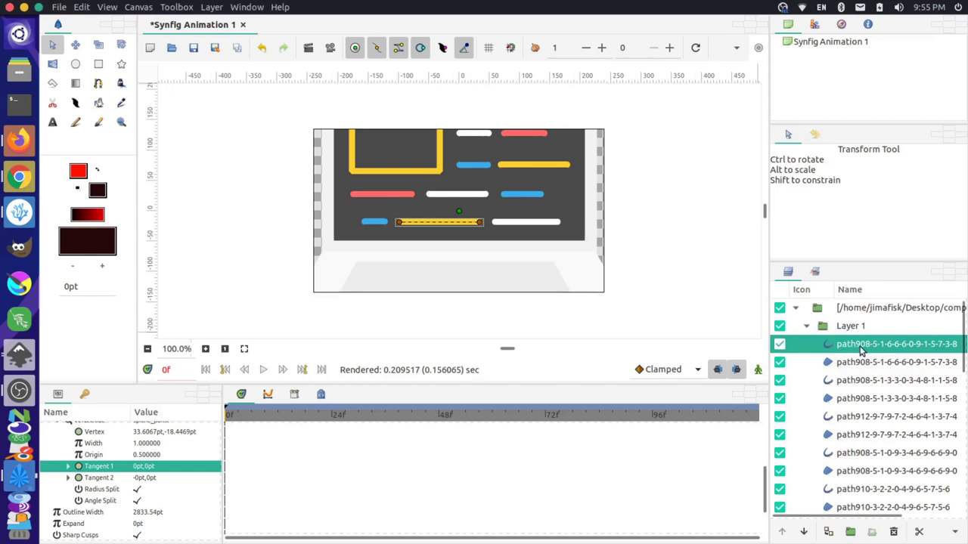
Step: Copy all path and rectangle layers inside Layer 1 and paste them into a new animation
scroll(839, 352, down, 10)
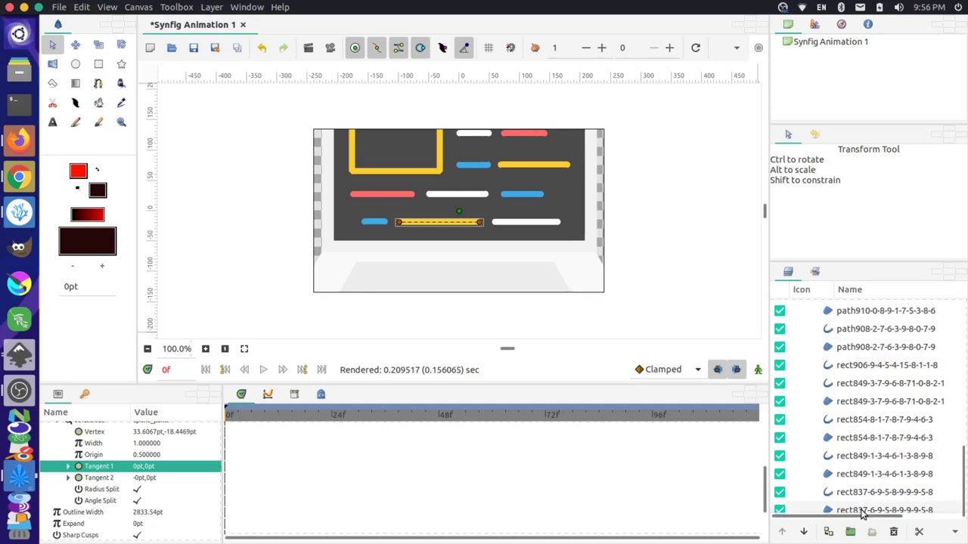
shift+click(862, 513)
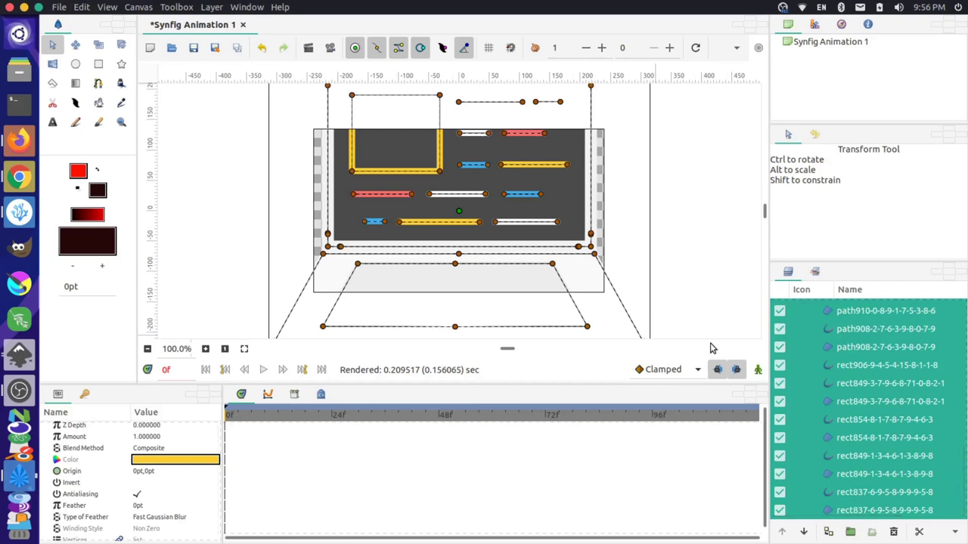
click(59, 7)
click(73, 27)
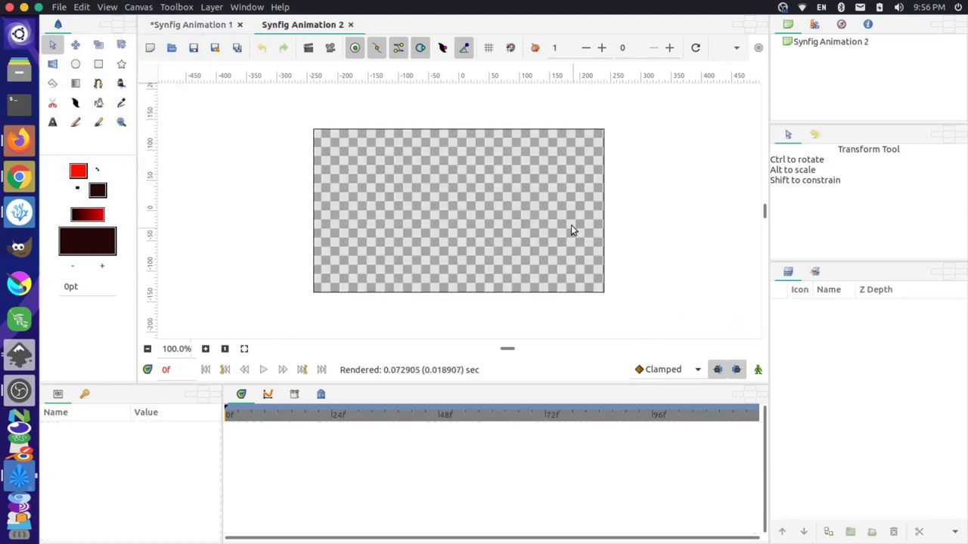
key(ctrl+v)
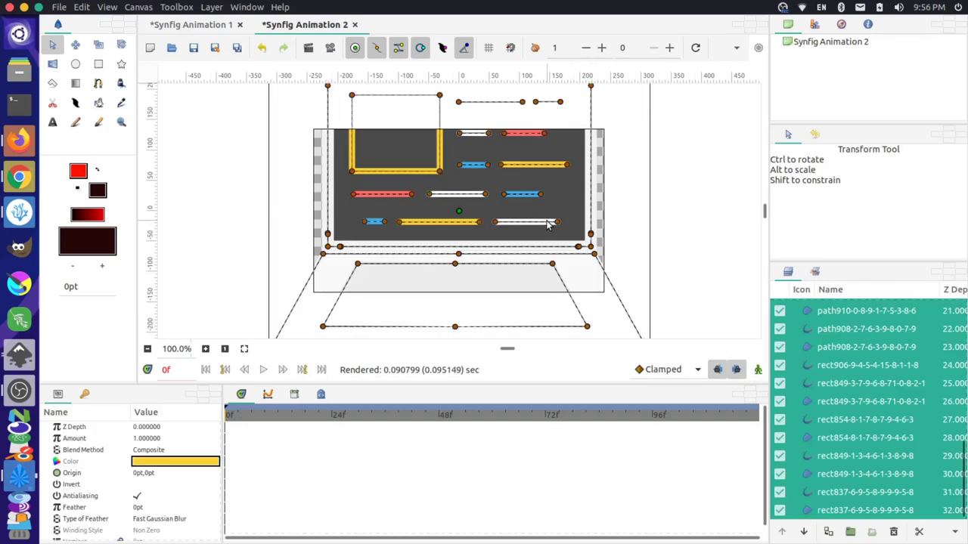
Step: Group all the pasted layers into a single group layer
scroll(866, 397, up, 7)
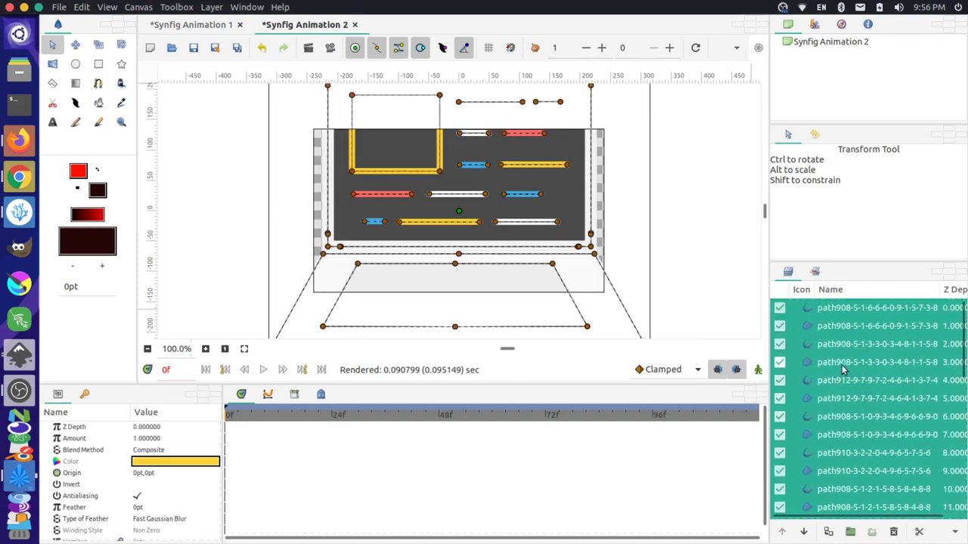
right_click(852, 318)
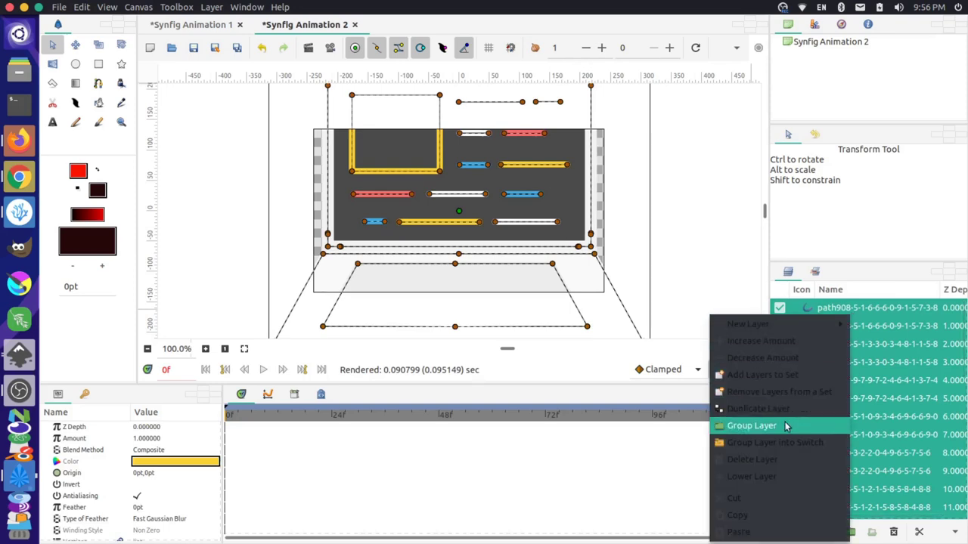
click(746, 427)
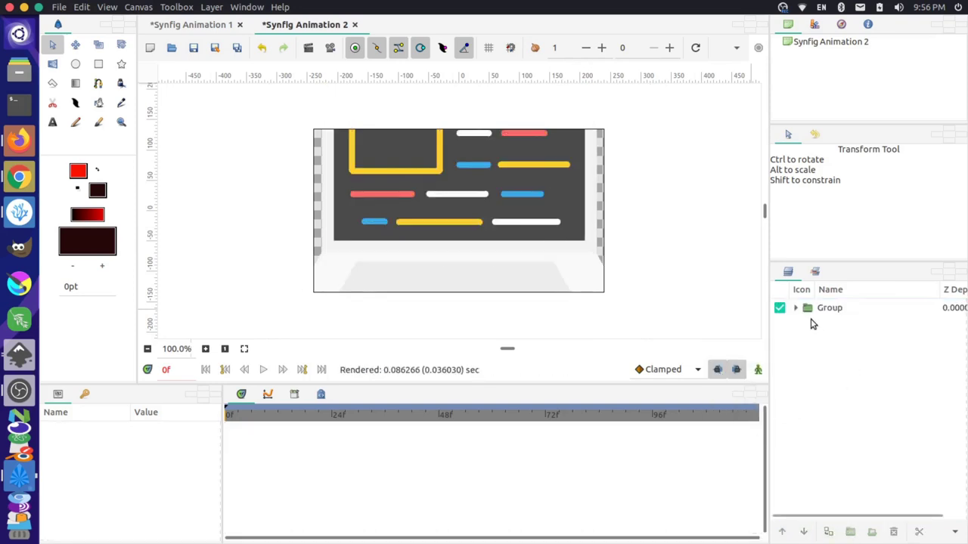
Step: Scale the group down uniformly until the whole laptop fits inside the canvas, then deselect it
click(823, 308)
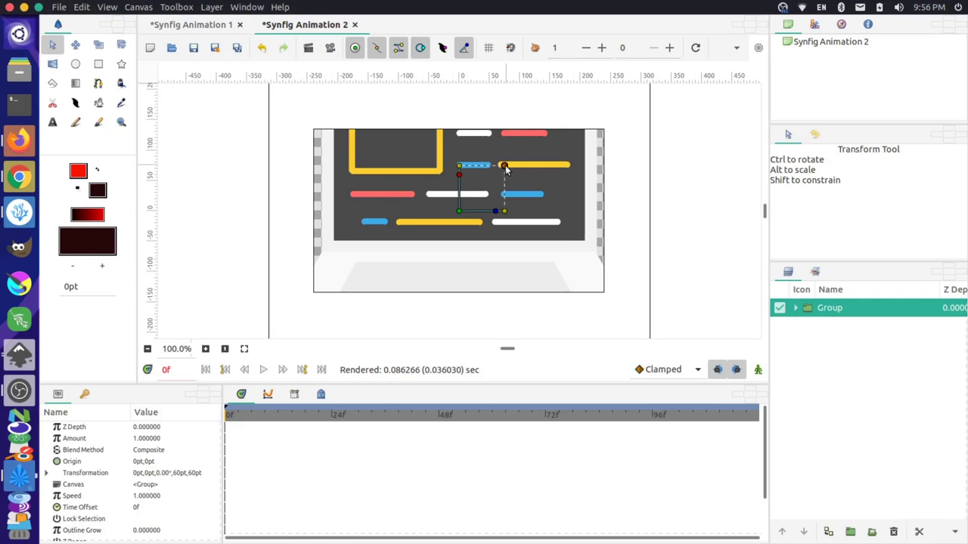
drag(504, 164, 490, 181)
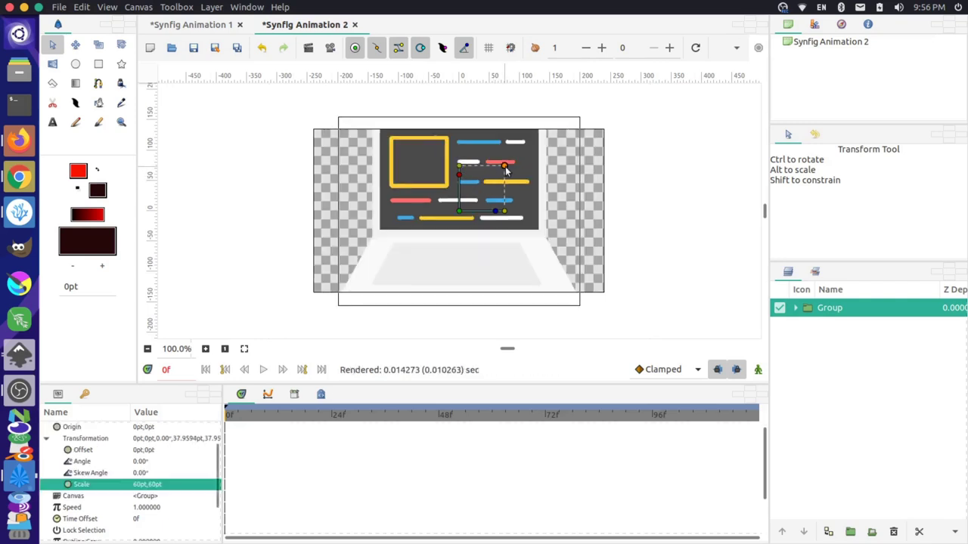
click(630, 244)
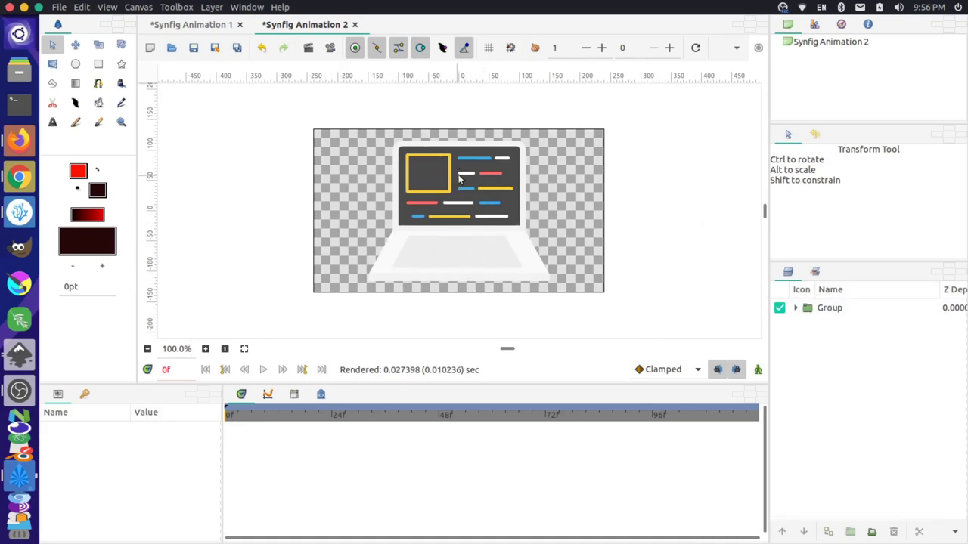
Step: Close the Synfig Animation 1 document without saving it
click(217, 29)
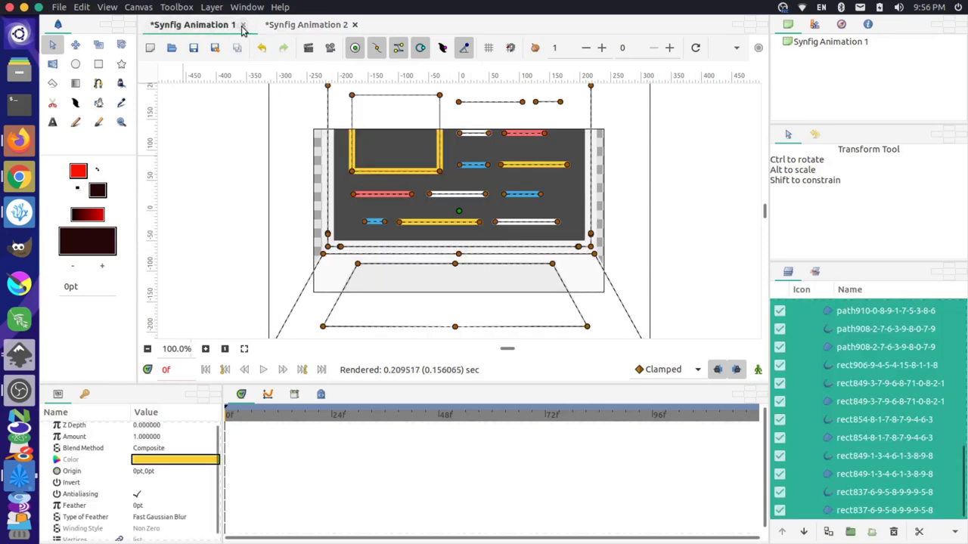
click(242, 25)
click(519, 329)
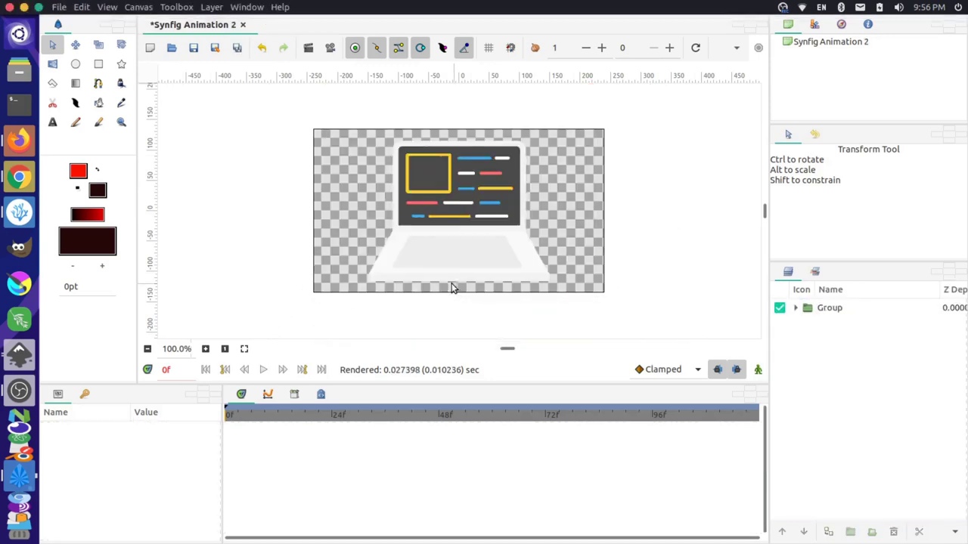
Step: Save the animation to the Desktop as comp_animation in the compressed Synfig format (.sifz)
click(58, 7)
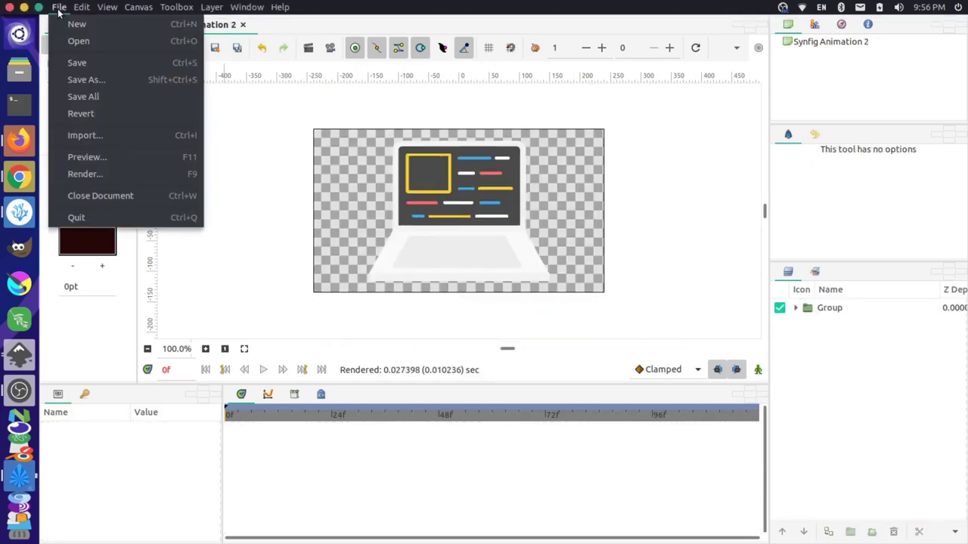
click(84, 79)
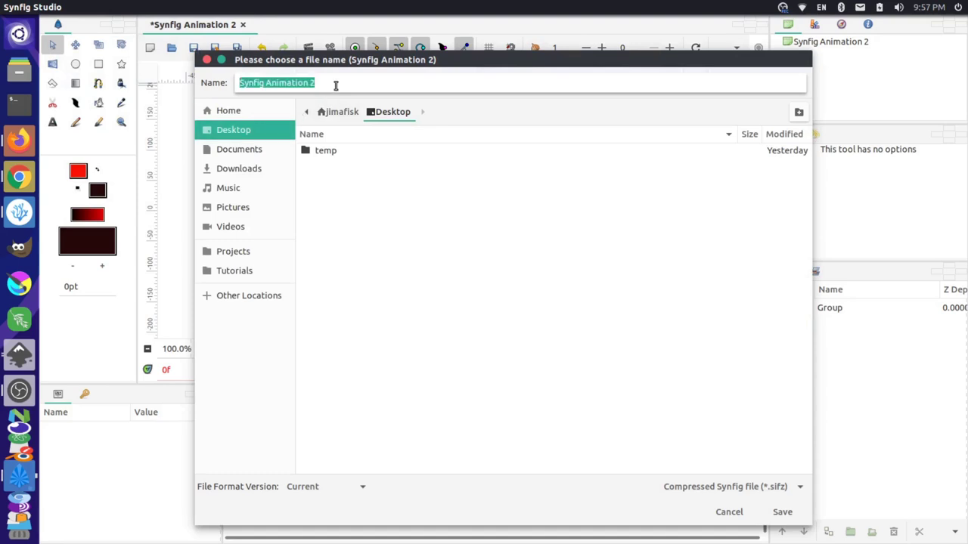
text(comp_animation)
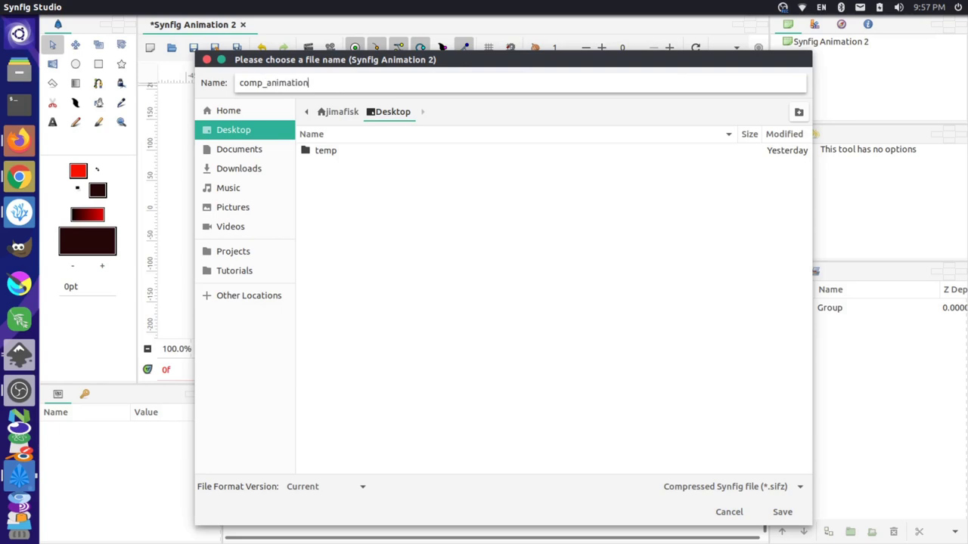
click(782, 512)
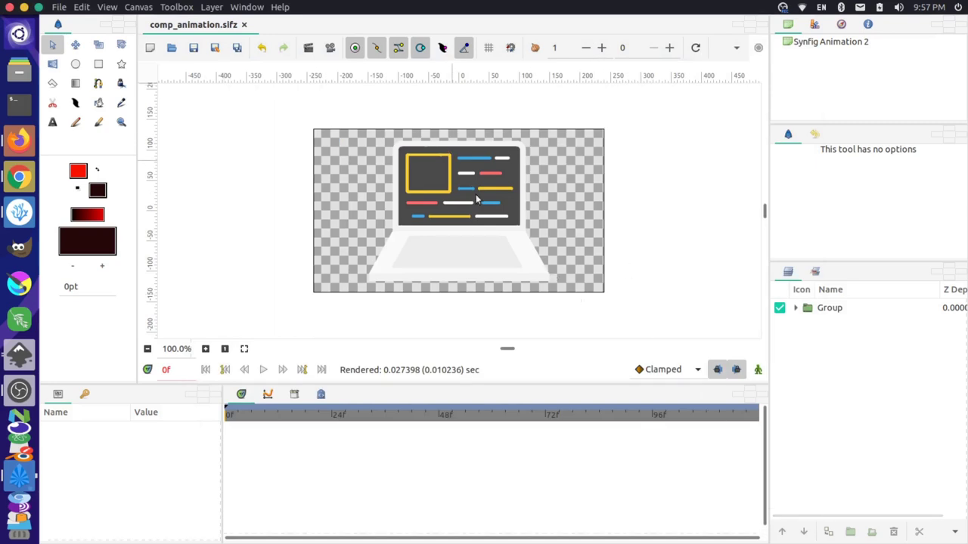
Step: Add a keyframe at frame 12 and select it in the keyframe list
scroll(484, 213, down, 1)
scroll(484, 213, up, 4)
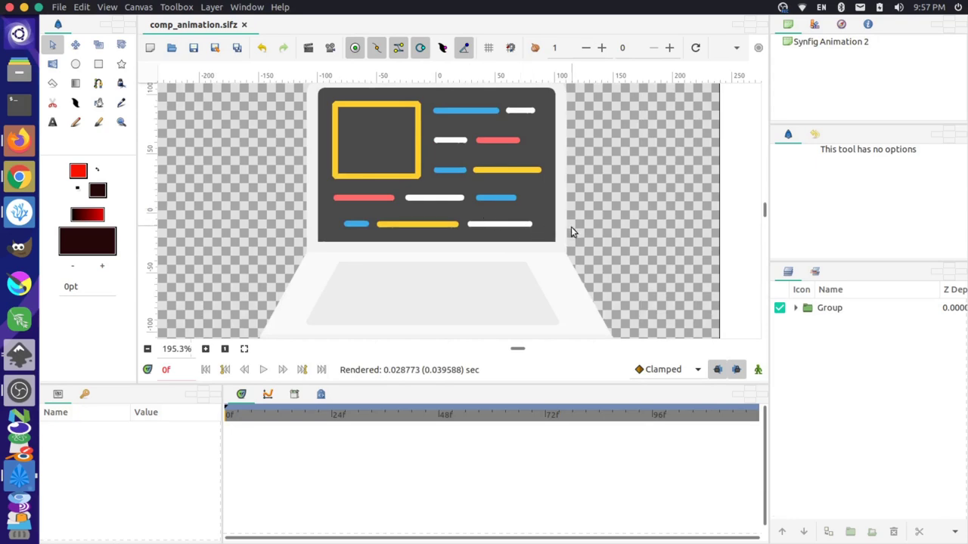
scroll(572, 228, up, 1)
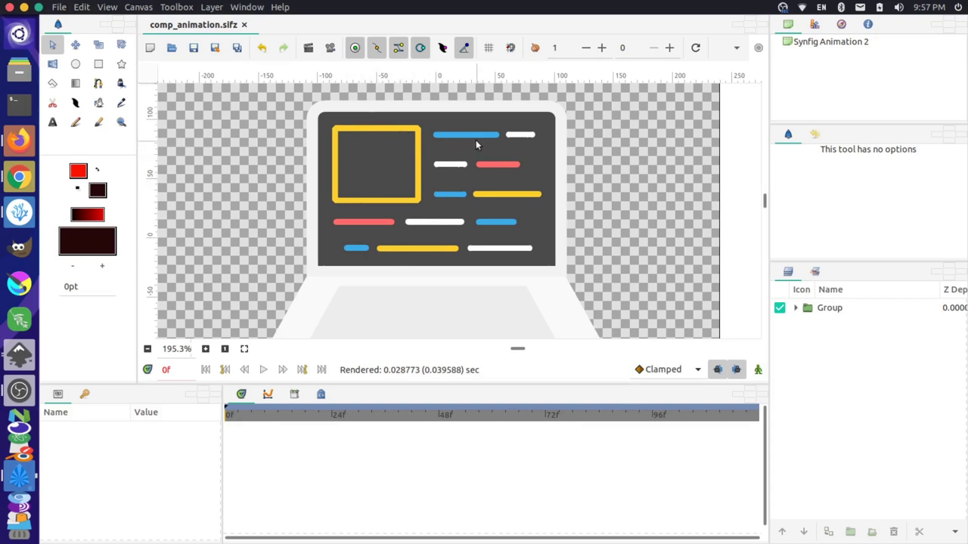
click(84, 396)
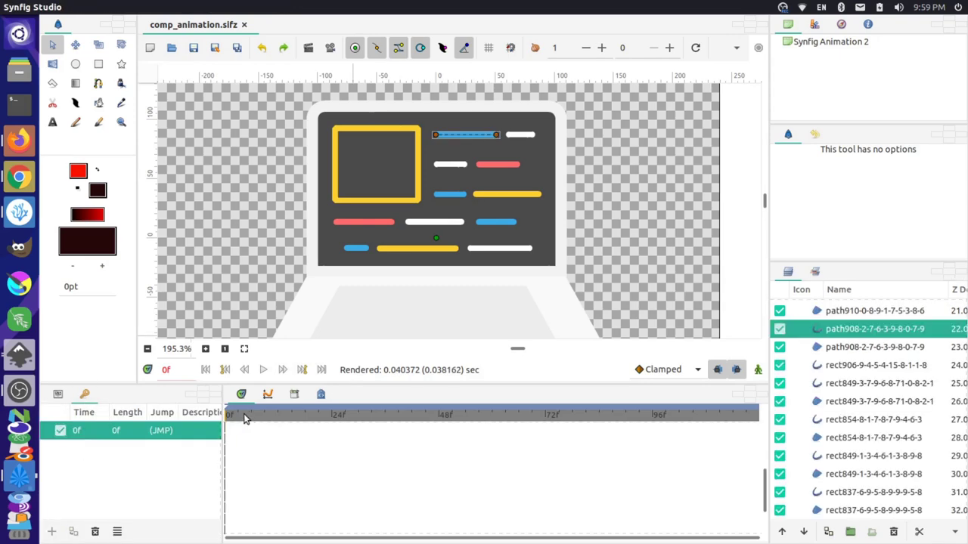
drag(244, 416, 278, 415)
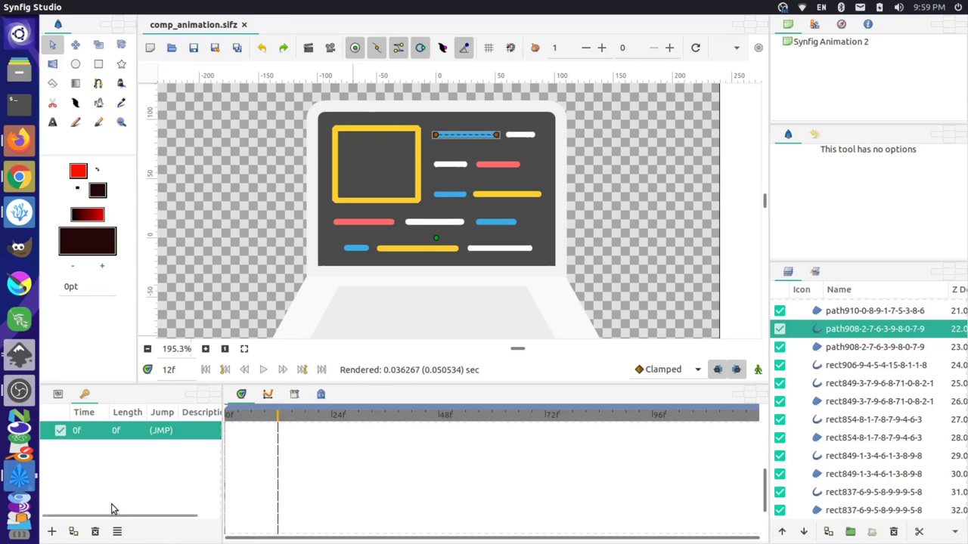
click(53, 532)
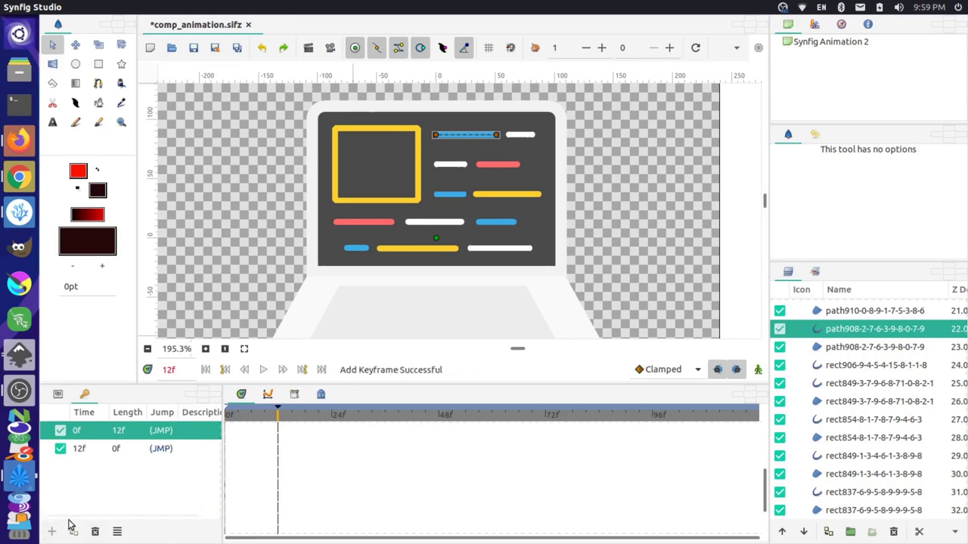
click(117, 450)
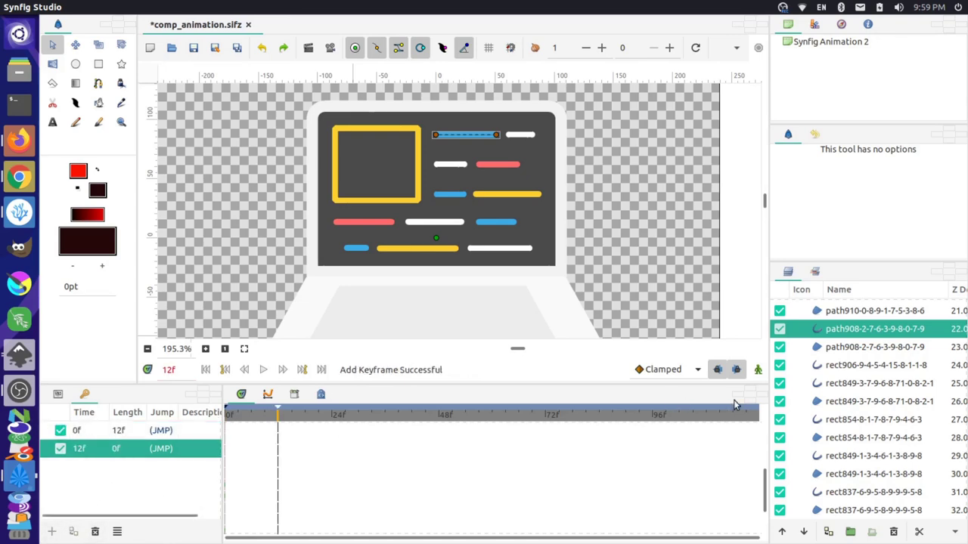
Step: Turn on animate mode and collapse the top blue code line at frame 12 by moving its right end onto its left end
click(757, 369)
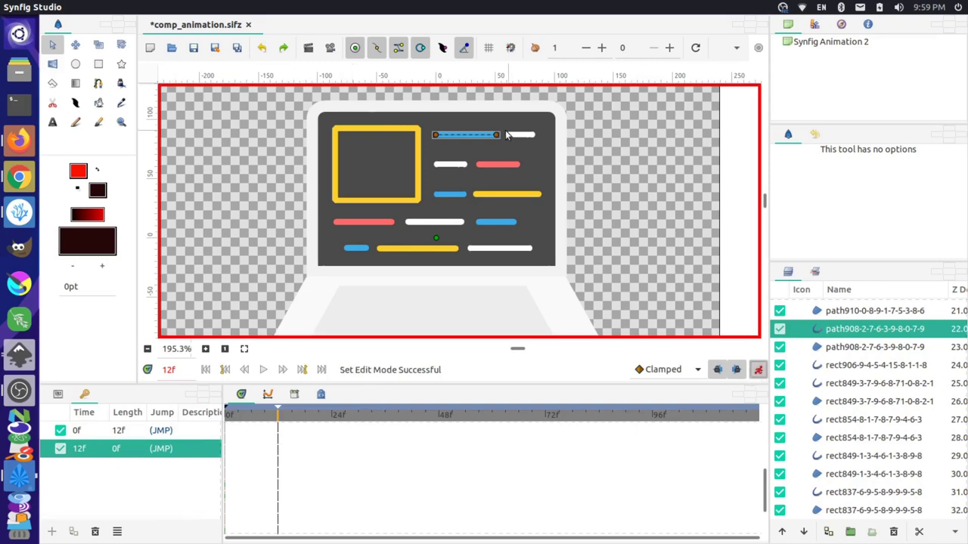
mouse_move(496, 134)
mouse_down()
mouse_move(454, 148)
mouse_move(436, 135)
mouse_move(456, 184)
mouse_move(458, 168)
mouse_move(437, 136)
mouse_up()
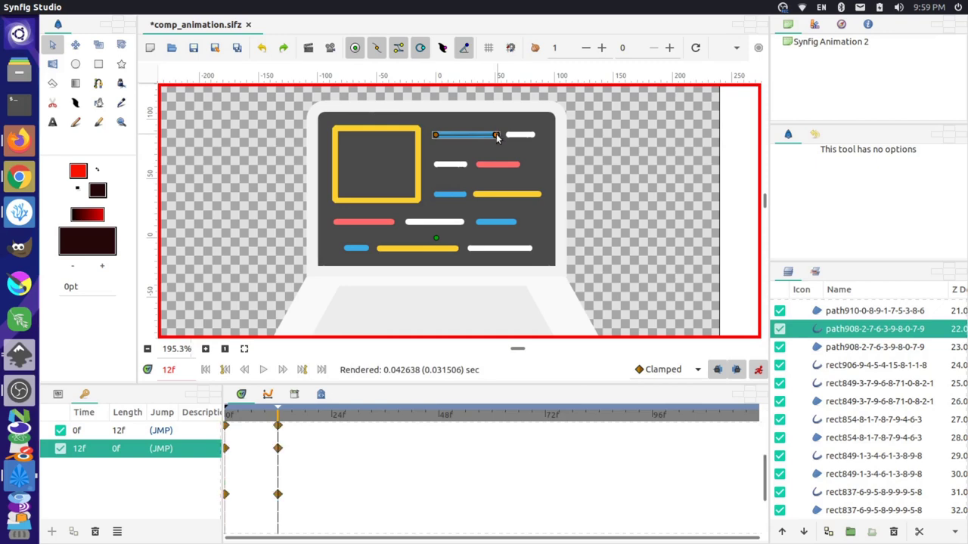
drag(499, 136, 437, 137)
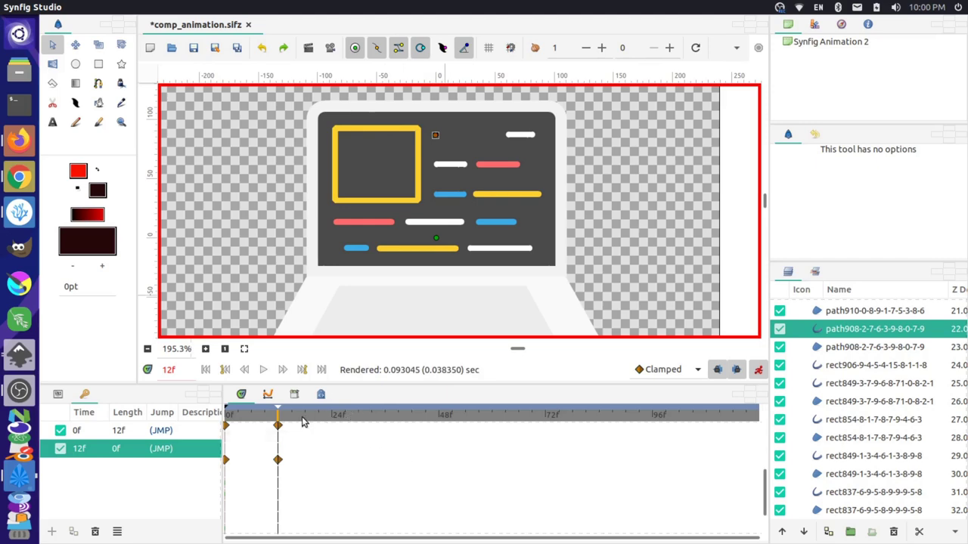
Step: Add a keyframe at frame 24, select it and stretch the top blue code line back out to nearly its full length
drag(314, 421, 331, 425)
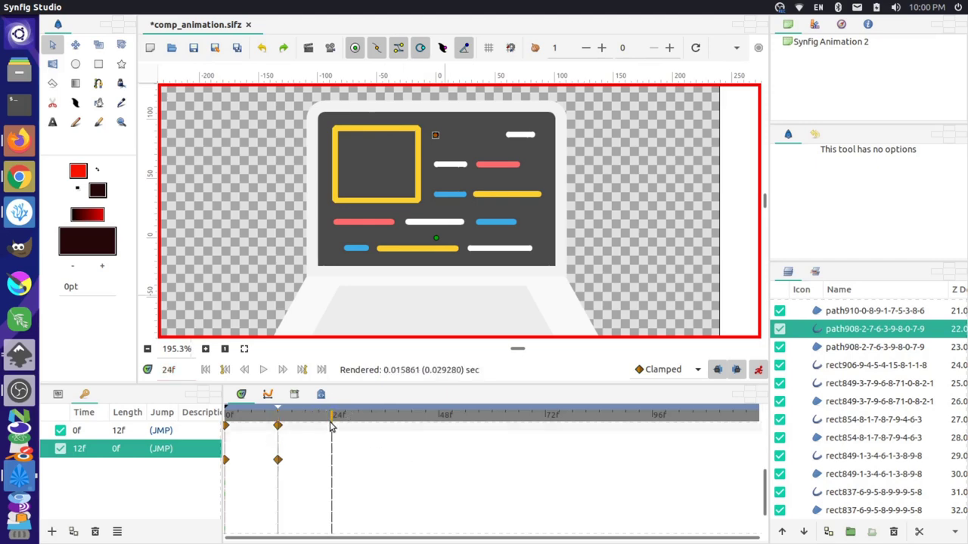
click(53, 532)
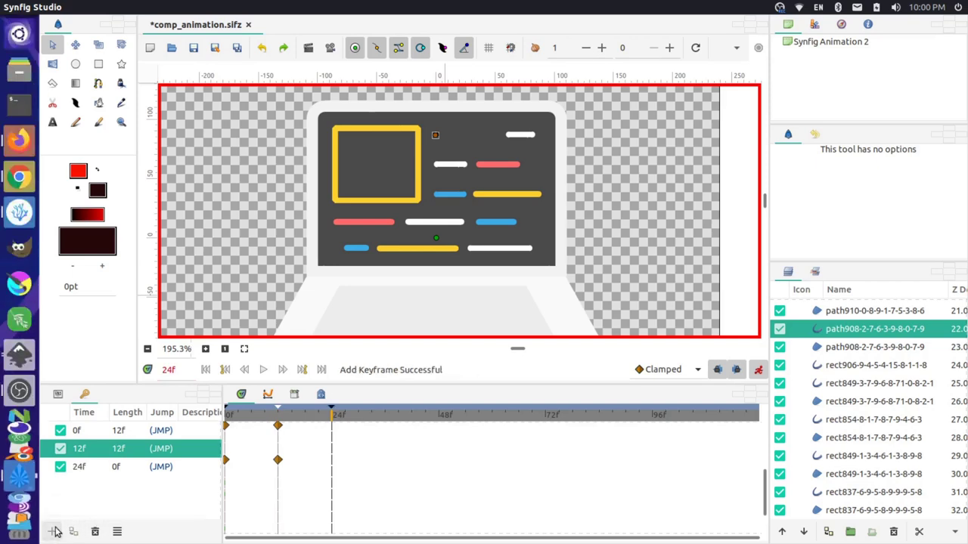
click(103, 468)
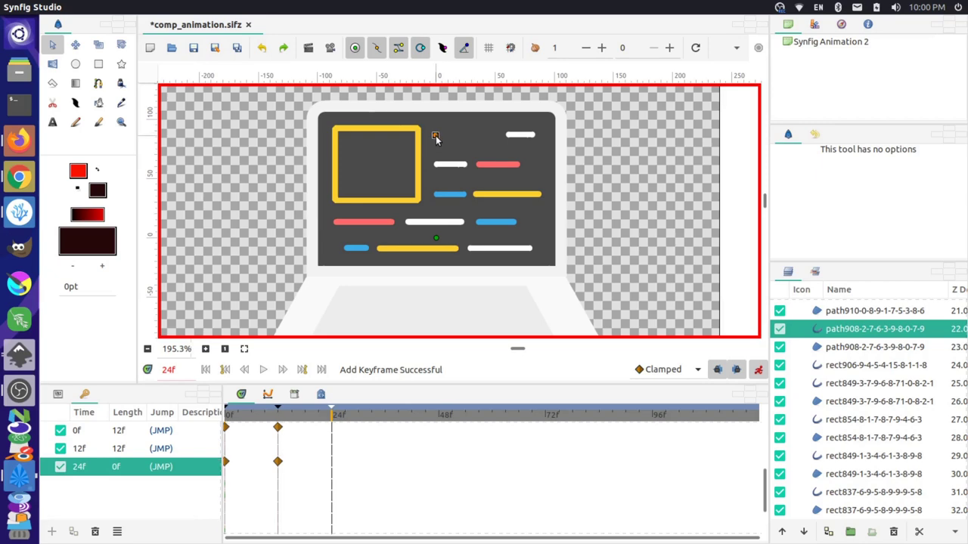
drag(435, 136, 494, 138)
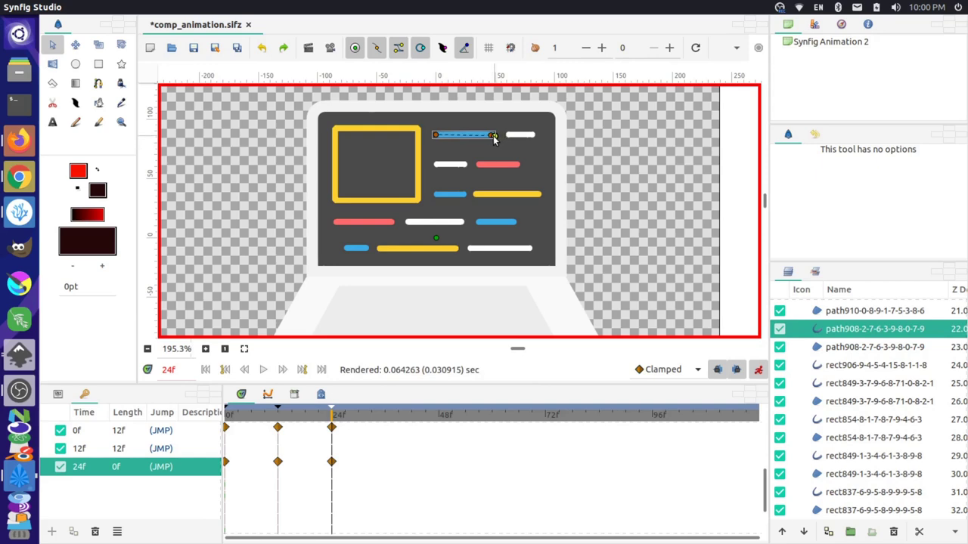
click(492, 137)
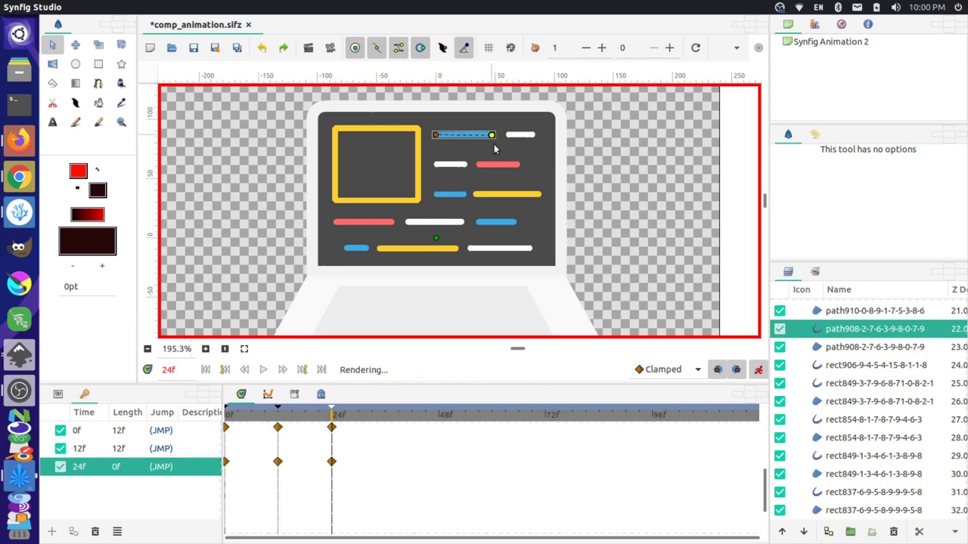
Step: Turn off animate mode, return to frame 0 and play back the blue line animation
click(757, 369)
drag(350, 421, 200, 420)
click(264, 372)
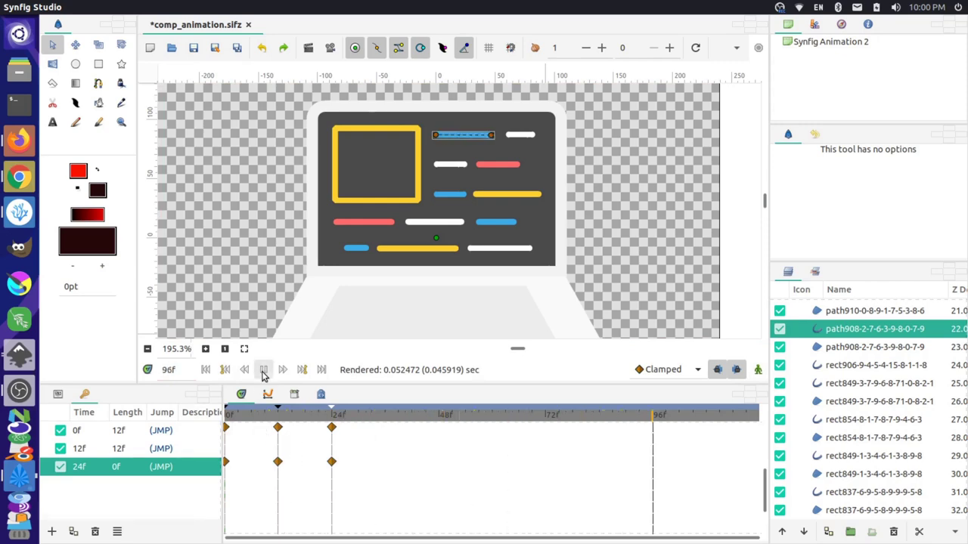
Step: Return to frame 0 and replay the top blue line's animation through to the end
click(264, 371)
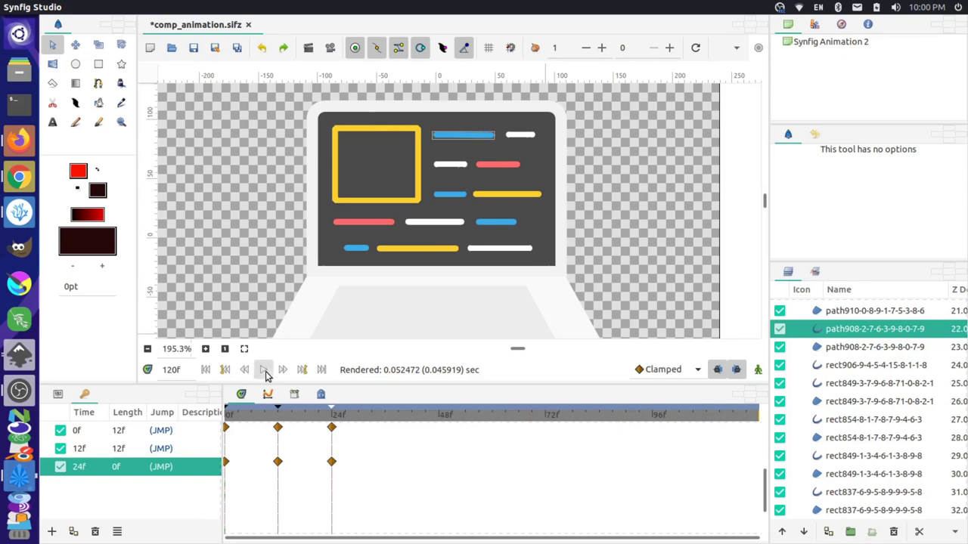
click(264, 370)
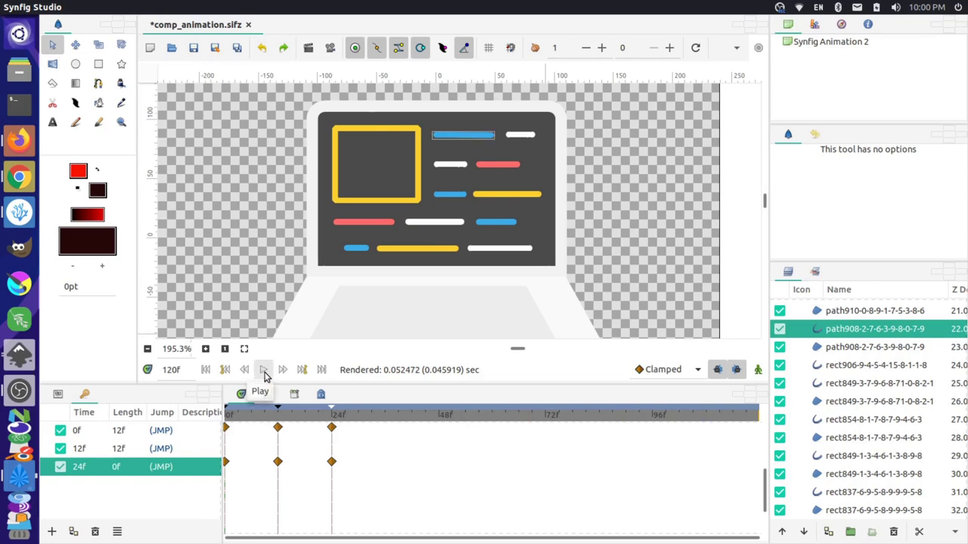
drag(315, 423, 227, 425)
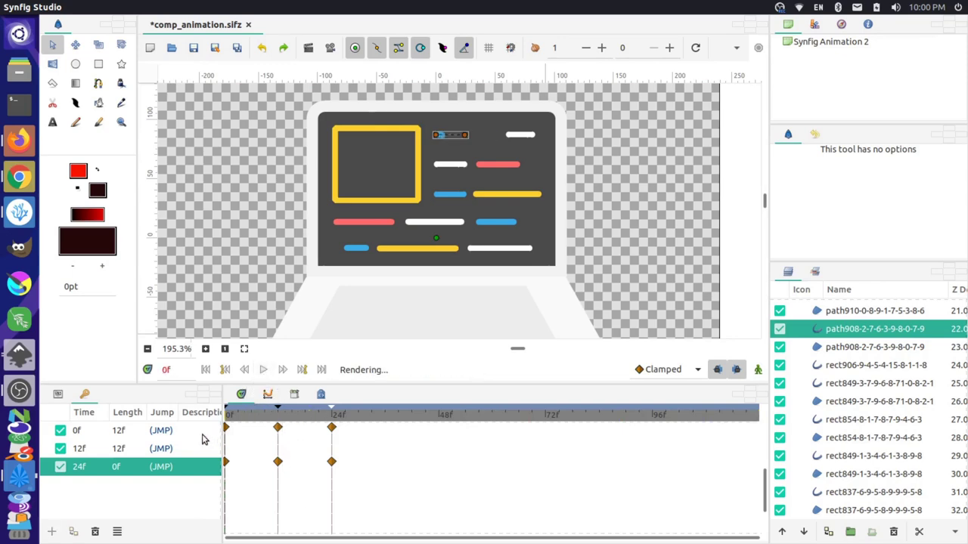
click(264, 370)
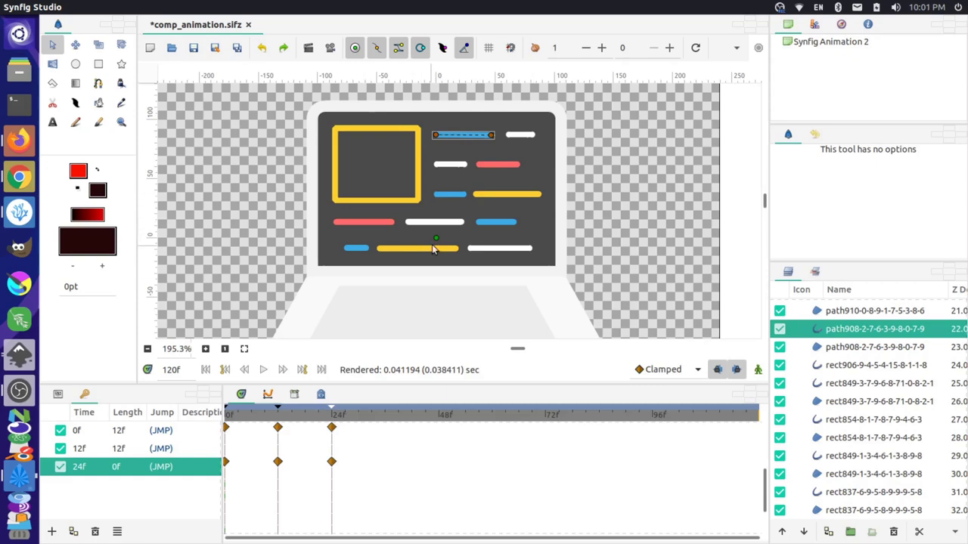
Step: Add a keyframe at frame 36, select it in the keyframe list and turn on animate mode
click(384, 420)
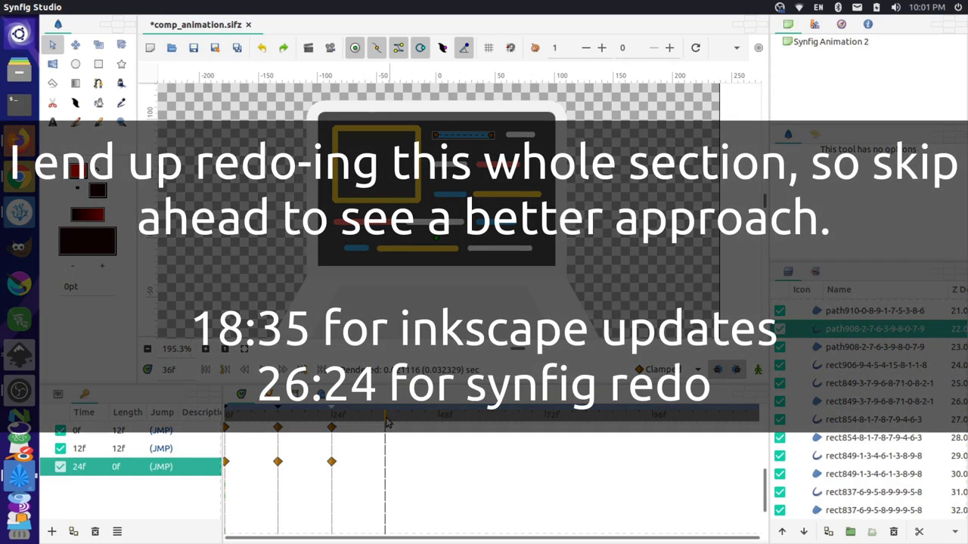
click(52, 532)
click(102, 484)
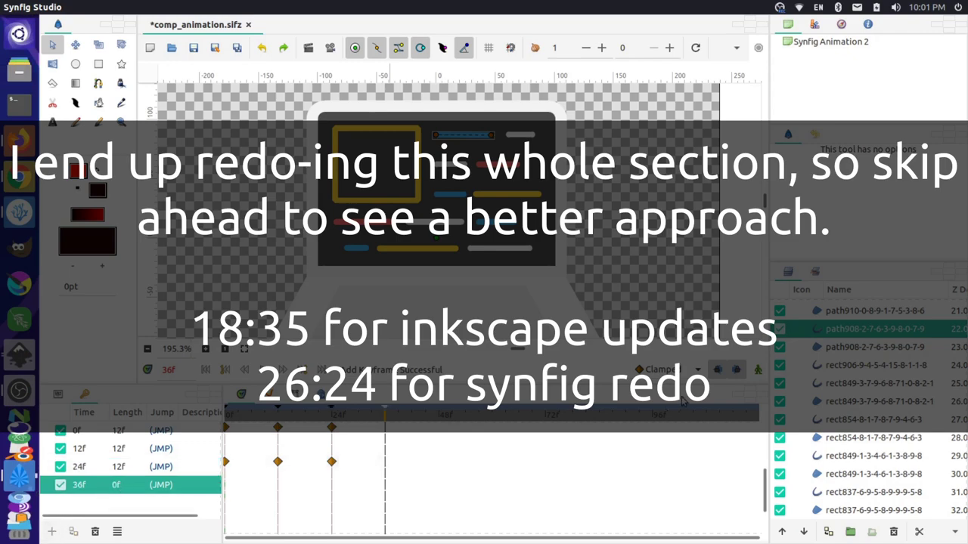
click(757, 370)
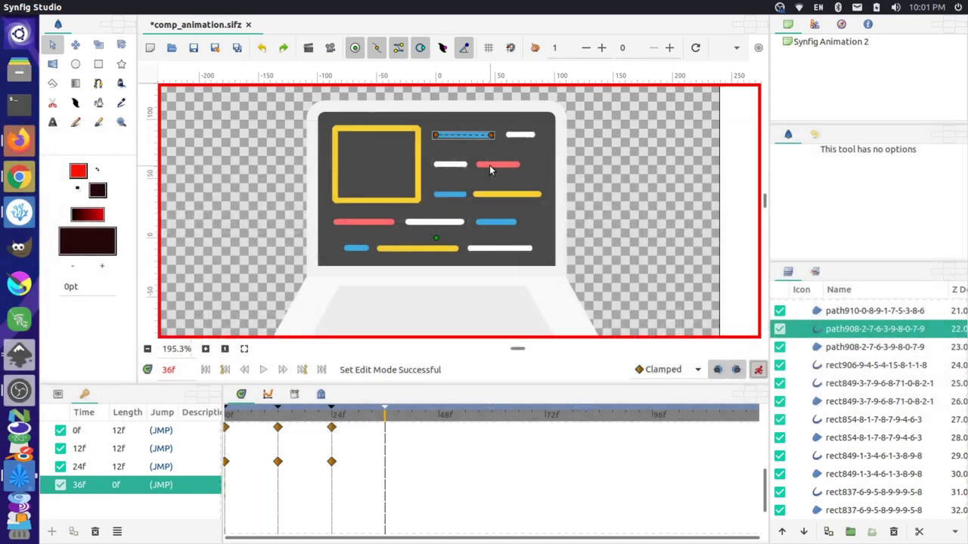
Step: Collapse the second-row red code line at frame 36 by moving its right end onto its left end
click(489, 165)
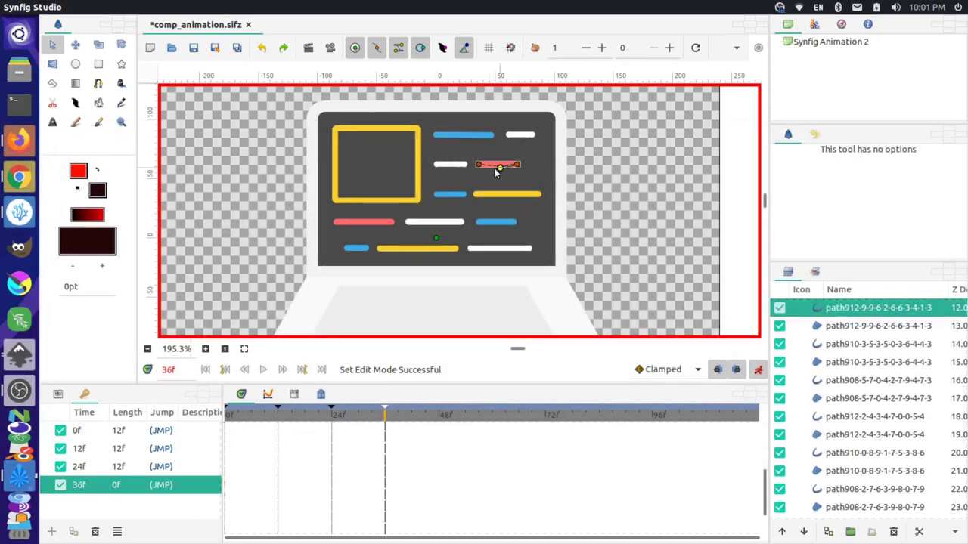
mouse_move(481, 171)
mouse_down()
mouse_move(518, 168)
mouse_move(465, 168)
mouse_move(479, 168)
mouse_up()
key(ctrl+z)
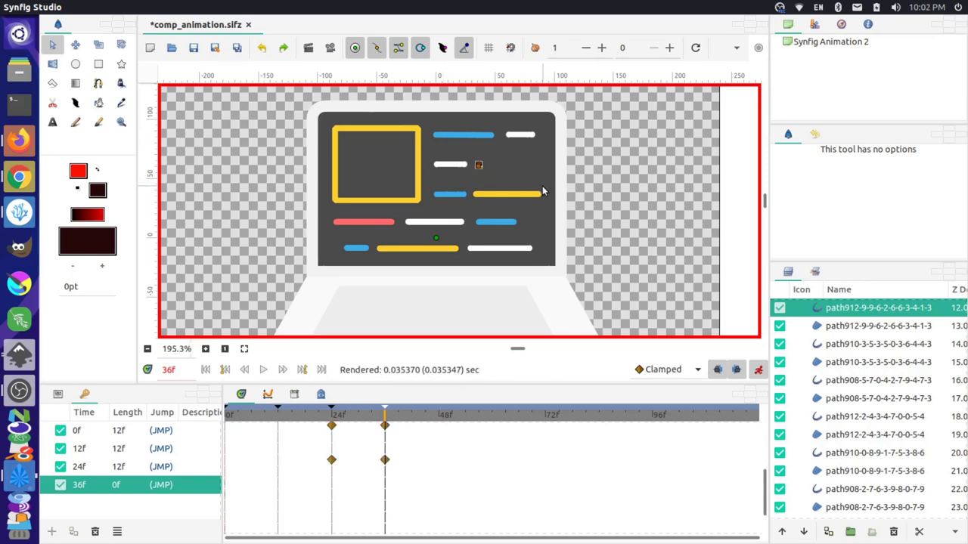
Step: Add a keyframe at frame 48, select it and stretch the second-row red line out slightly beyond its original length
click(439, 415)
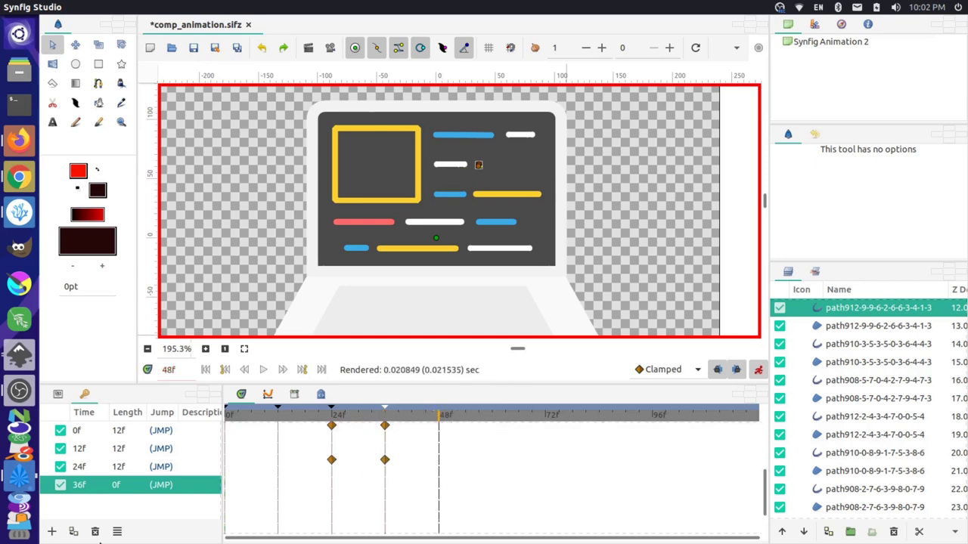
click(51, 532)
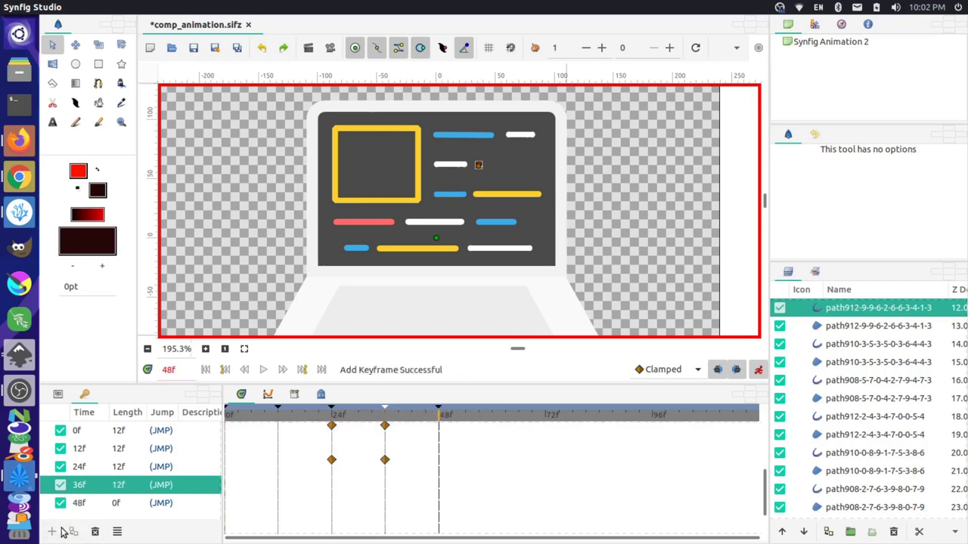
click(96, 504)
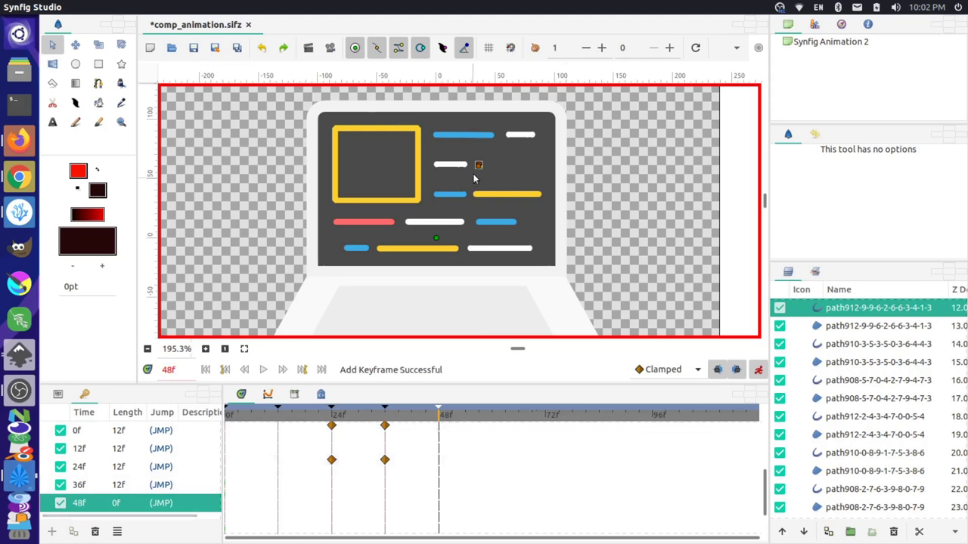
mouse_move(476, 166)
mouse_down()
mouse_move(521, 160)
mouse_move(530, 167)
mouse_up()
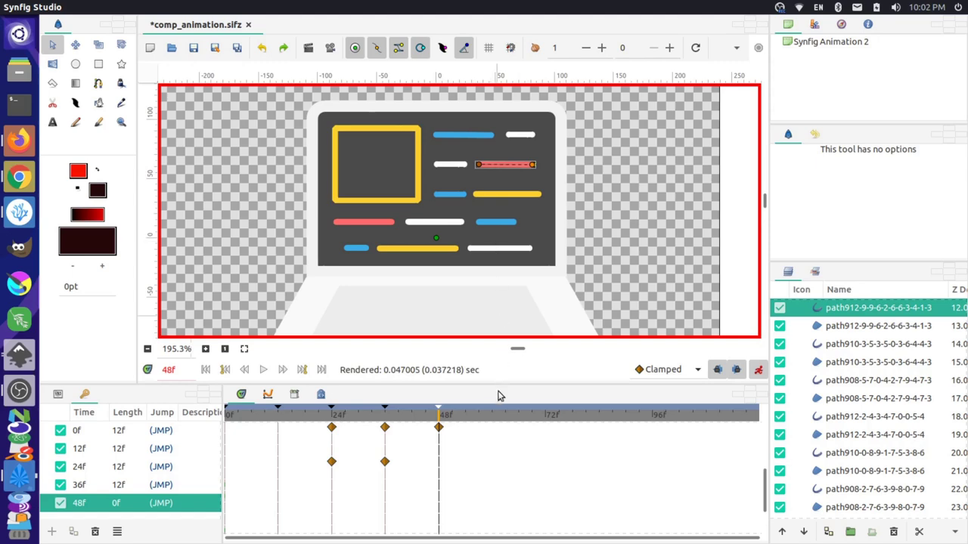
Step: Go to frame 60 and collapse the third-row blue line onto its left end
click(490, 416)
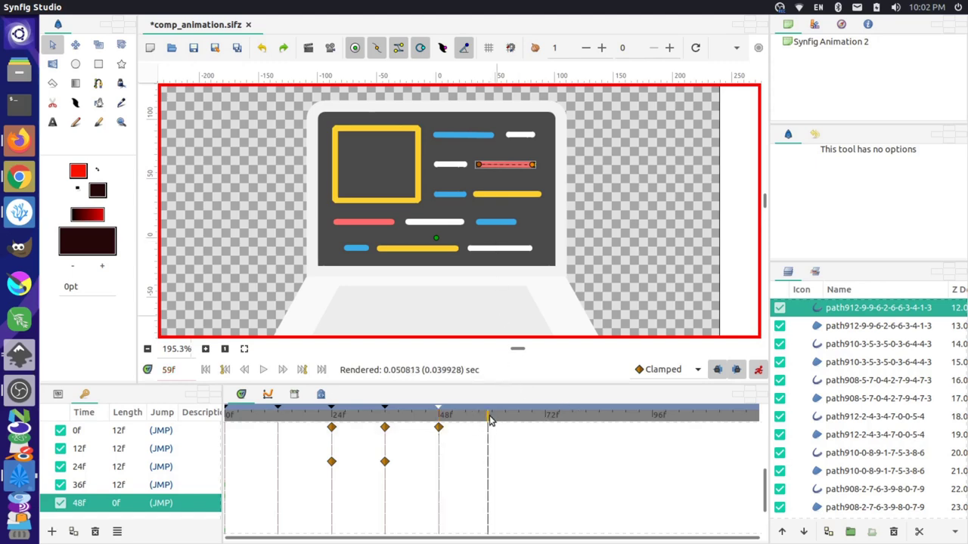
click(452, 198)
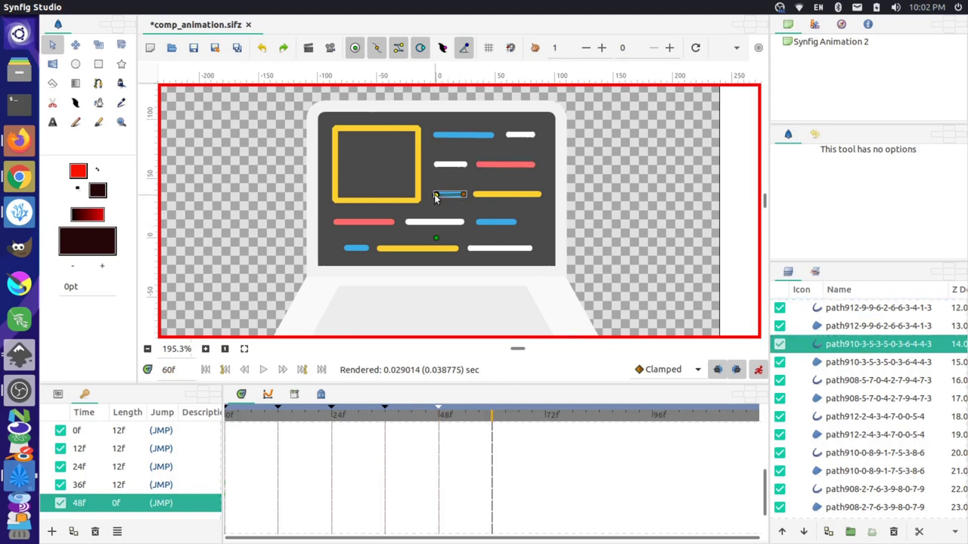
mouse_move(435, 198)
mouse_down()
mouse_move(409, 199)
mouse_move(438, 199)
mouse_up()
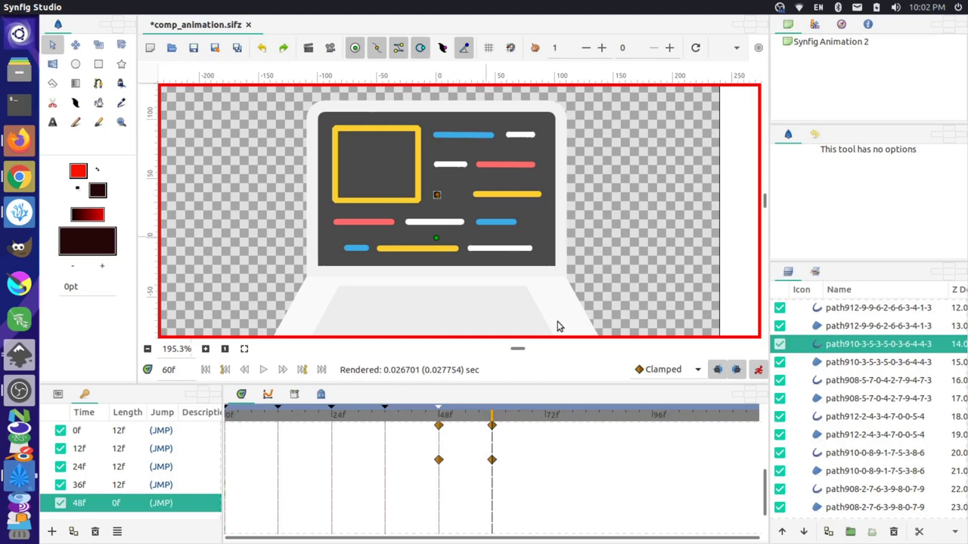
Step: Add a keyframe at frame 72, select it and stretch the third-row blue line back out to nearly its full length
click(546, 417)
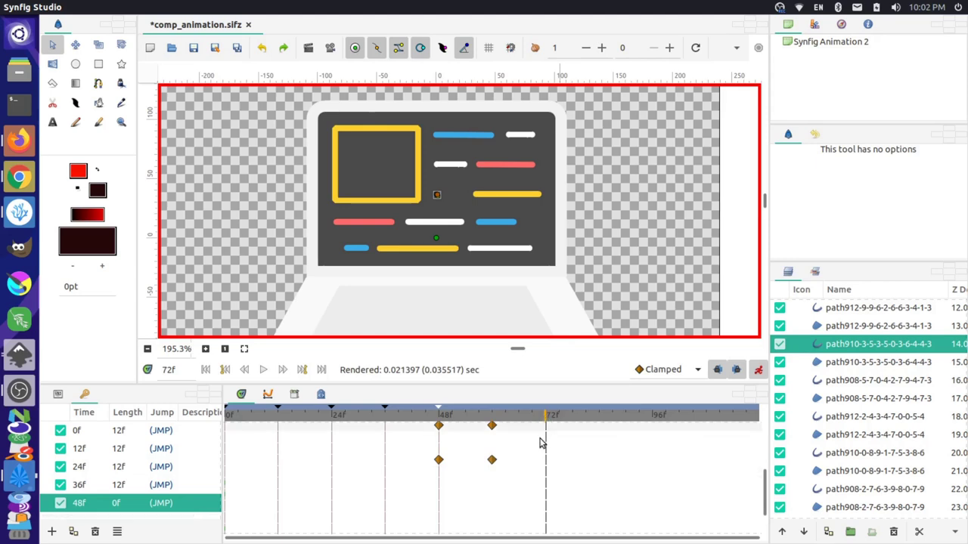
click(52, 531)
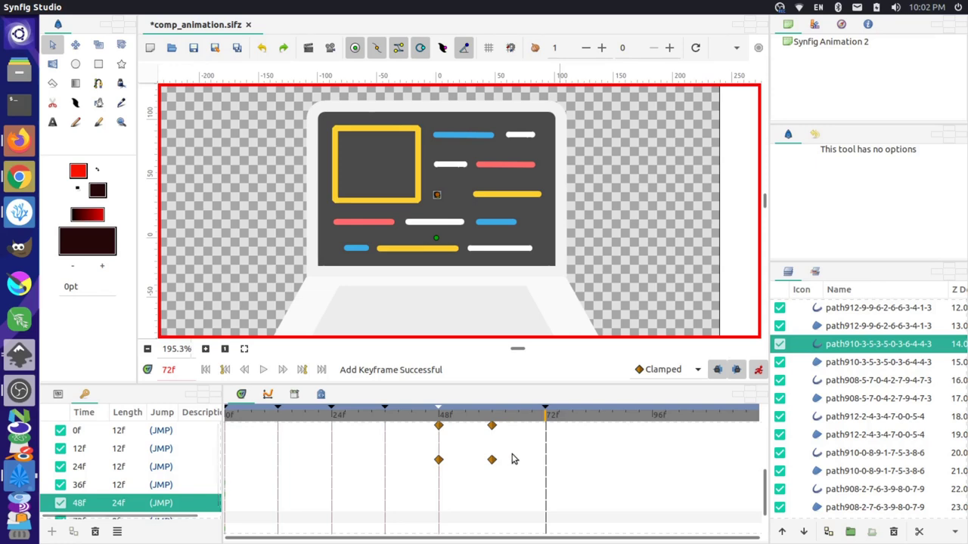
scroll(131, 499, down, 1)
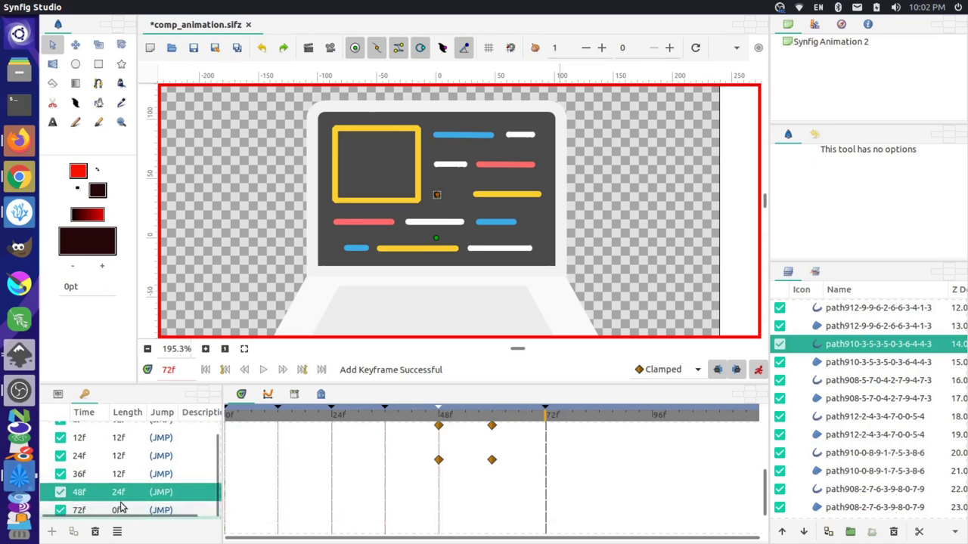
click(137, 510)
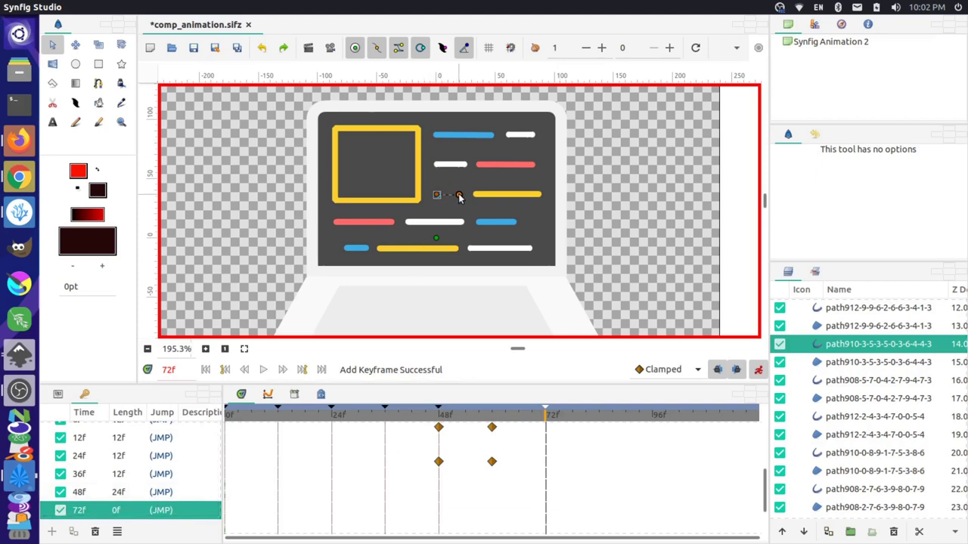
drag(459, 195, 460, 196)
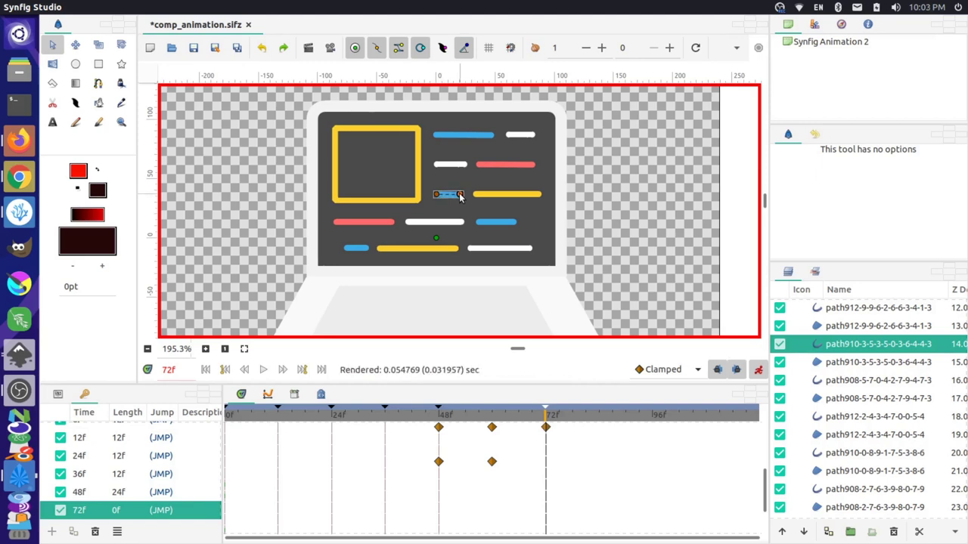
Step: Add a keyframe at frame 84, select it and collapse the fourth-row red line onto its left end
drag(578, 418, 599, 418)
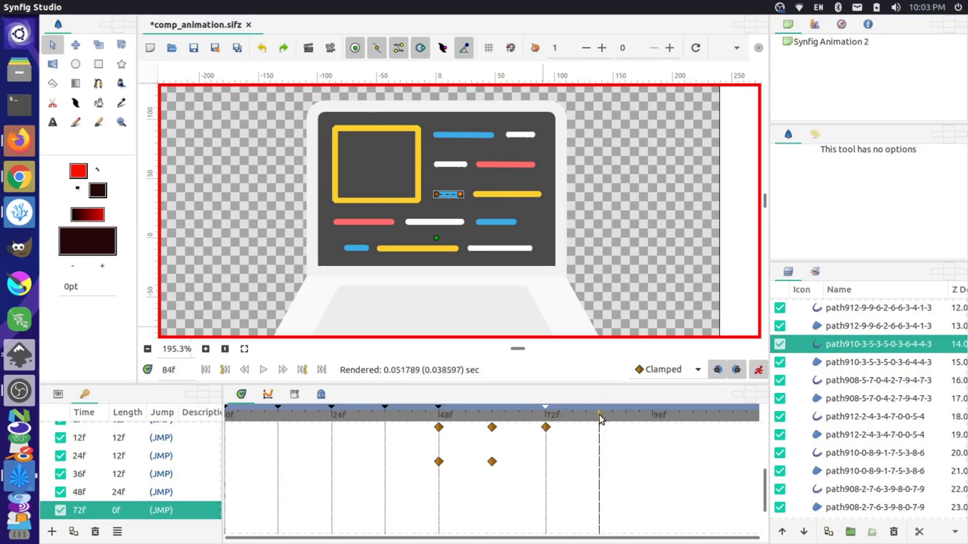
click(51, 533)
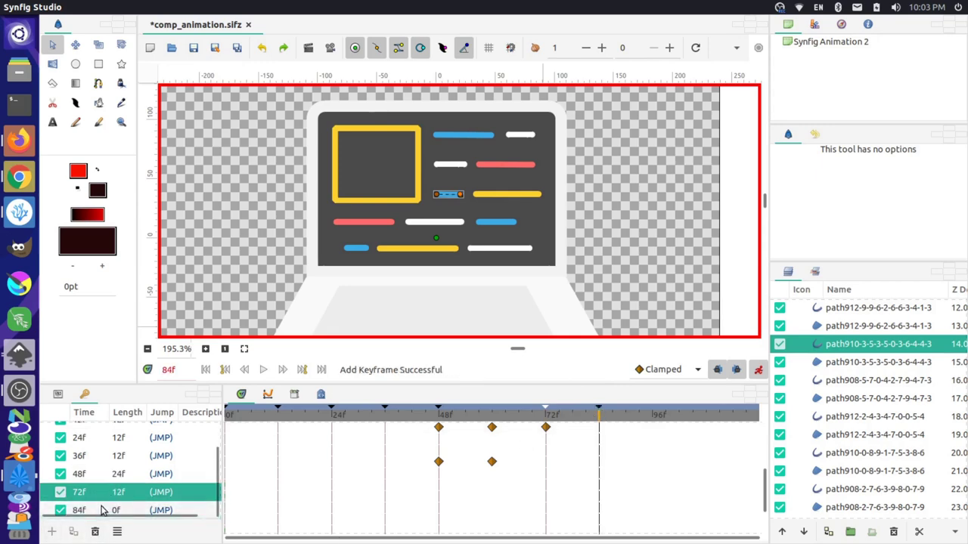
click(104, 511)
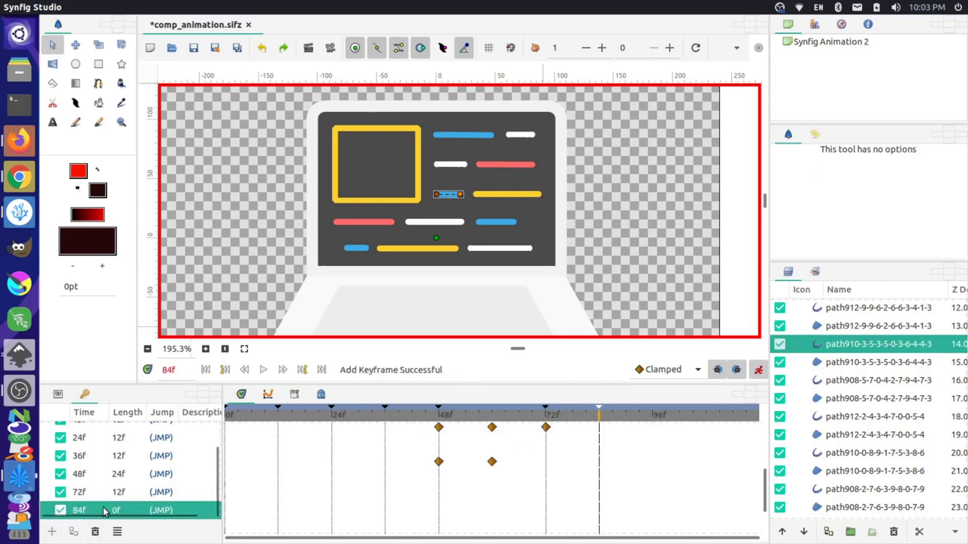
click(379, 223)
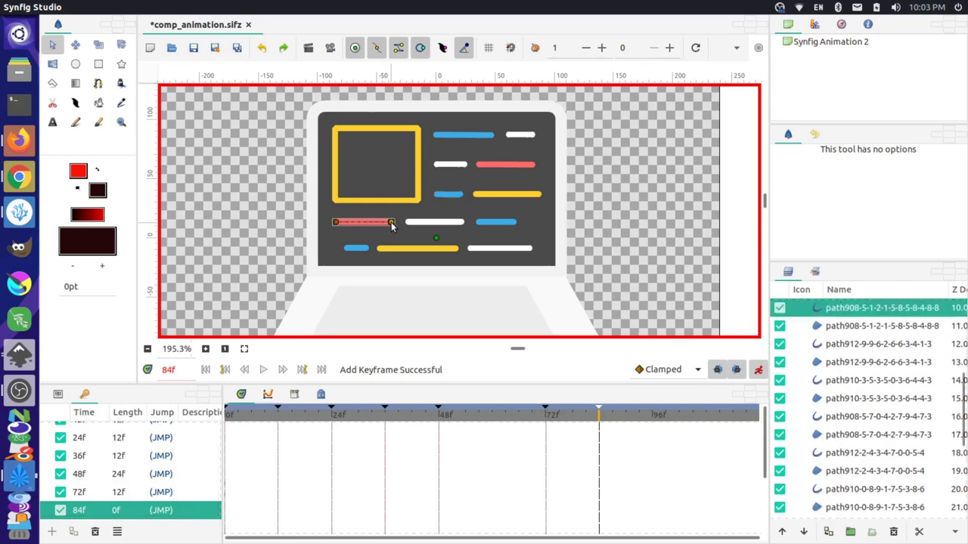
mouse_move(391, 225)
mouse_down()
mouse_move(338, 223)
mouse_move(296, 237)
mouse_move(335, 227)
mouse_up()
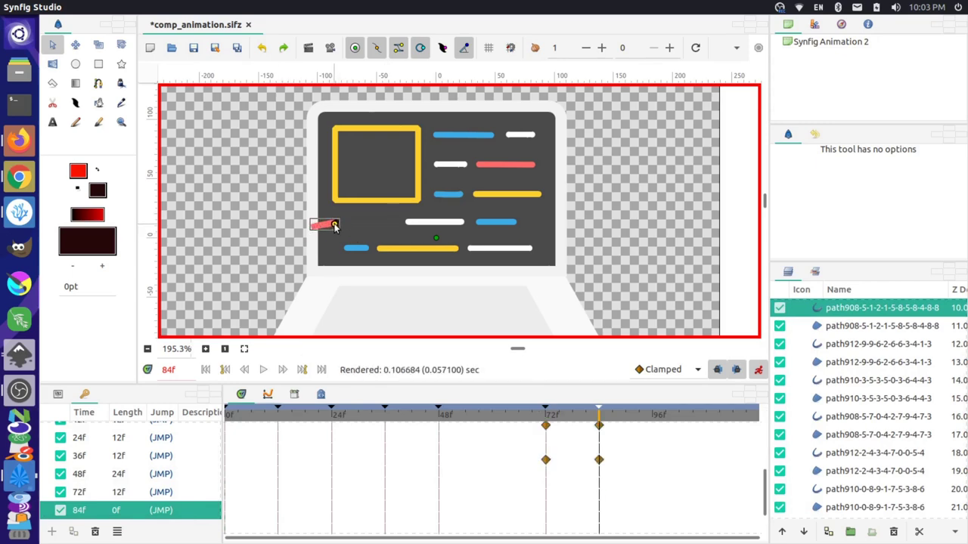
drag(337, 226, 336, 223)
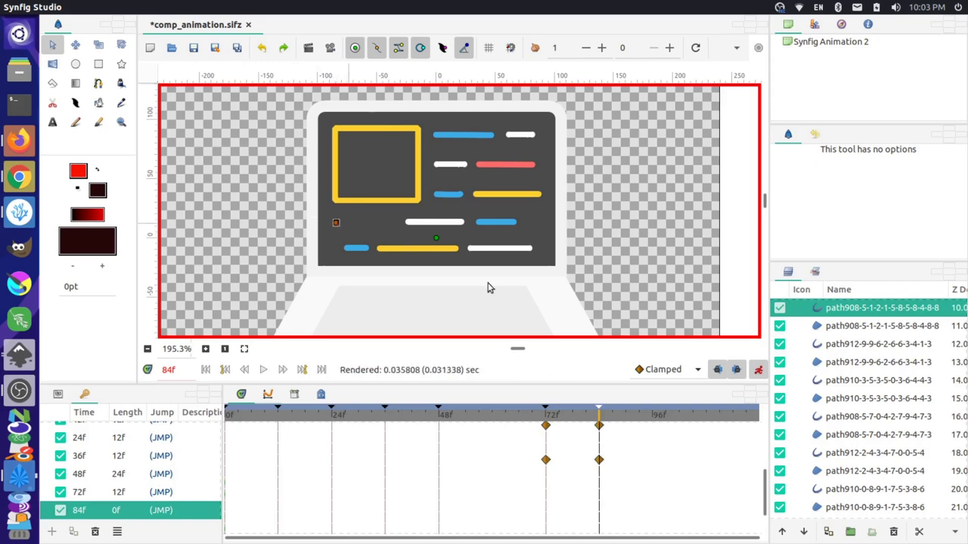
Step: Add a keyframe at frame 96, select it and stretch the fourth-row red line back out to its full length
click(655, 413)
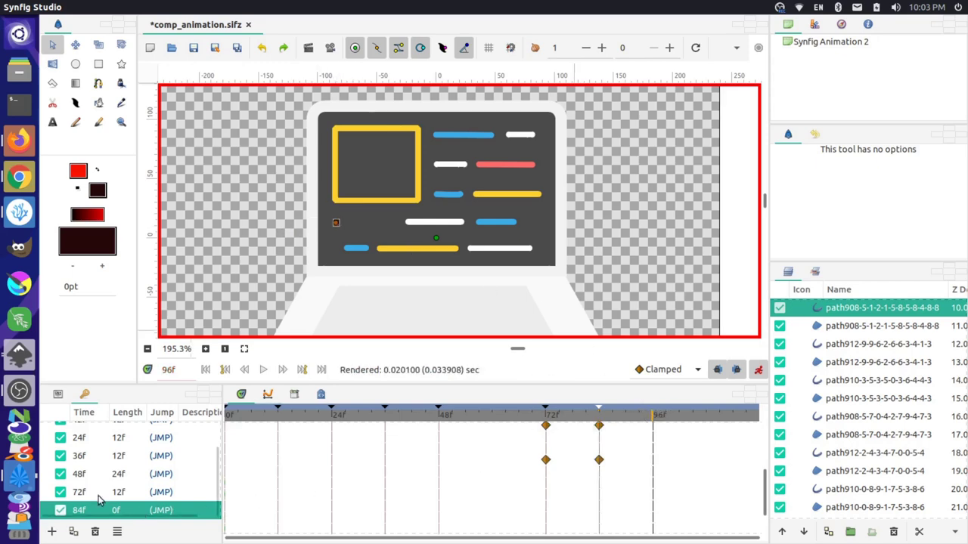
click(52, 531)
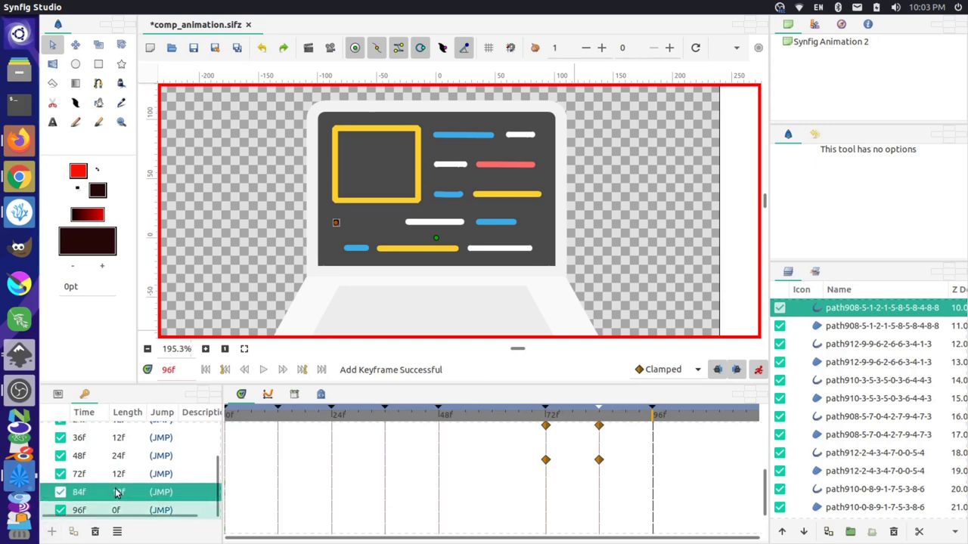
click(96, 512)
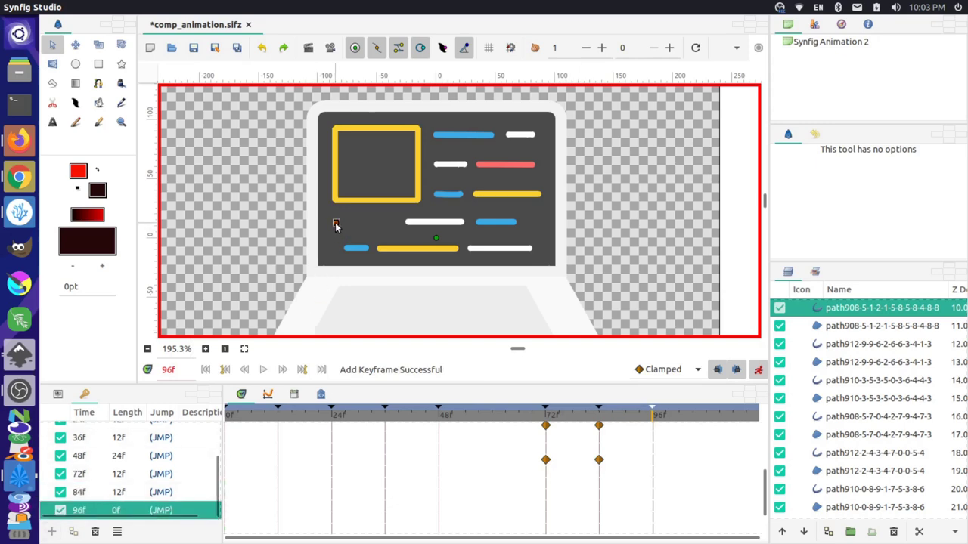
drag(335, 223, 391, 224)
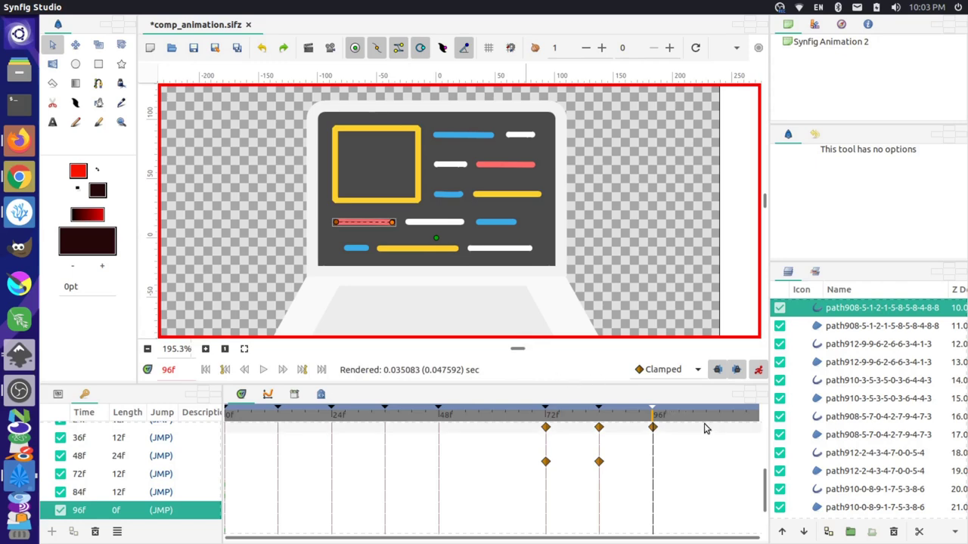
Step: Add a keyframe at frame 108 and collapse the fifth-row white line onto its left end
drag(705, 420, 718, 422)
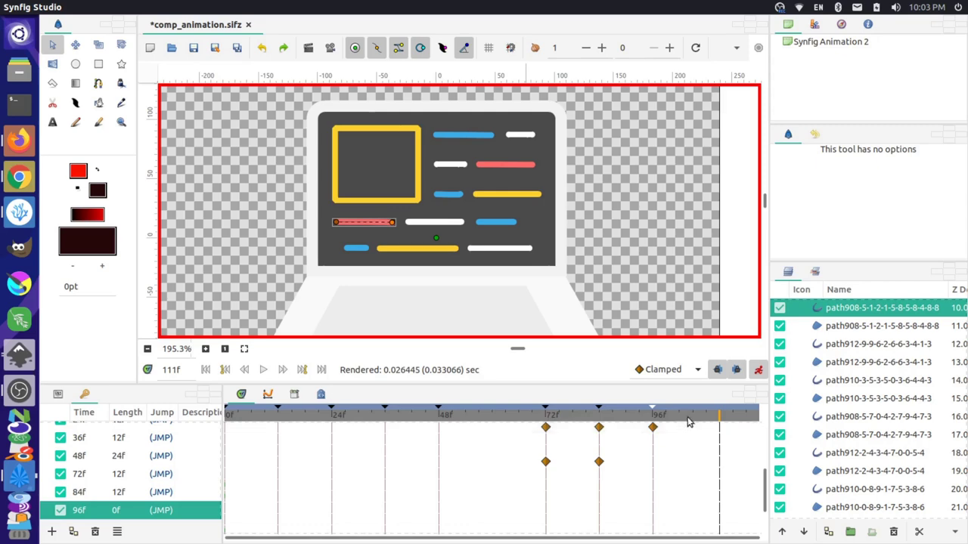
drag(713, 417, 707, 417)
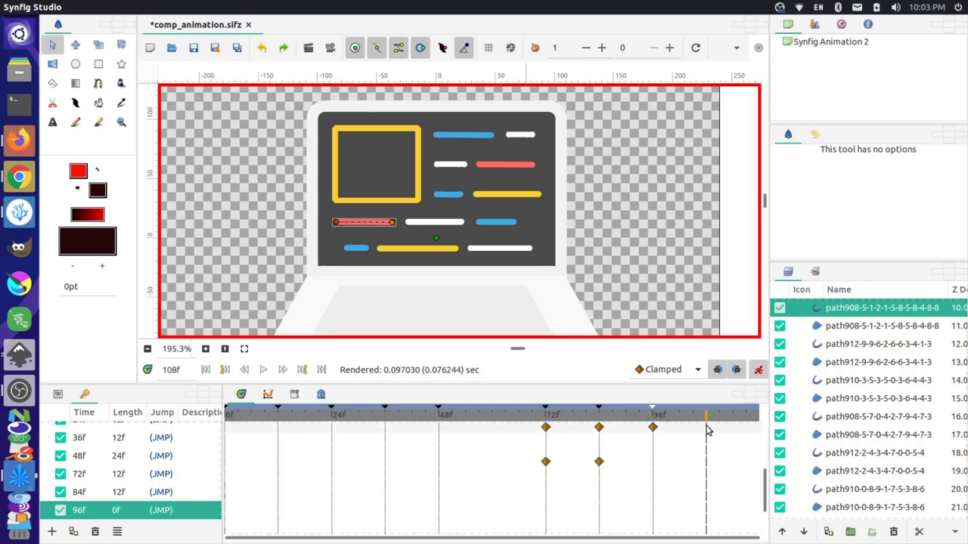
click(484, 250)
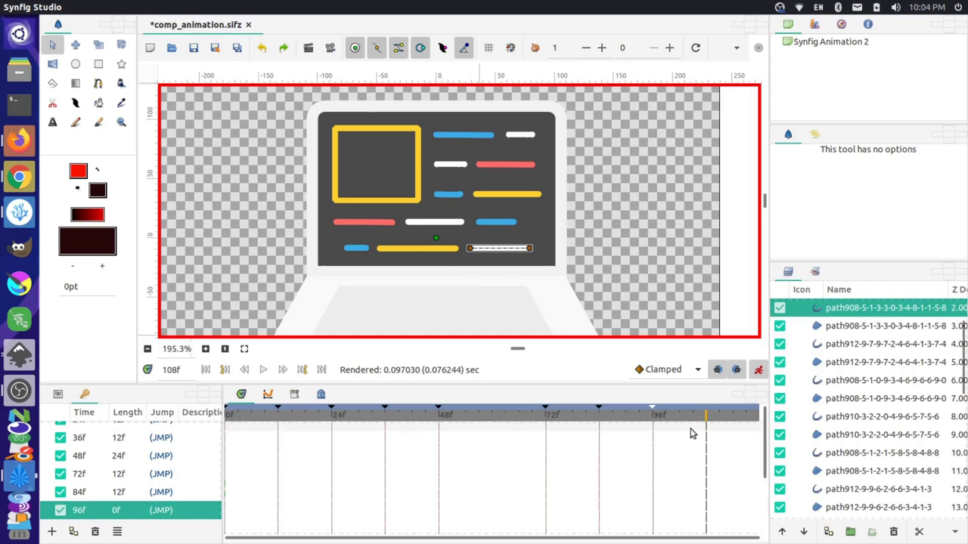
click(51, 533)
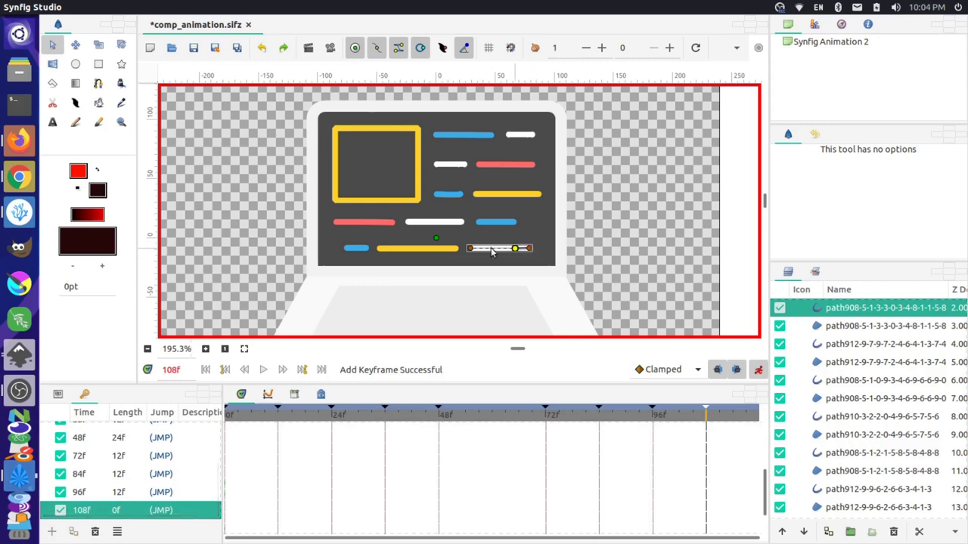
drag(471, 248, 470, 257)
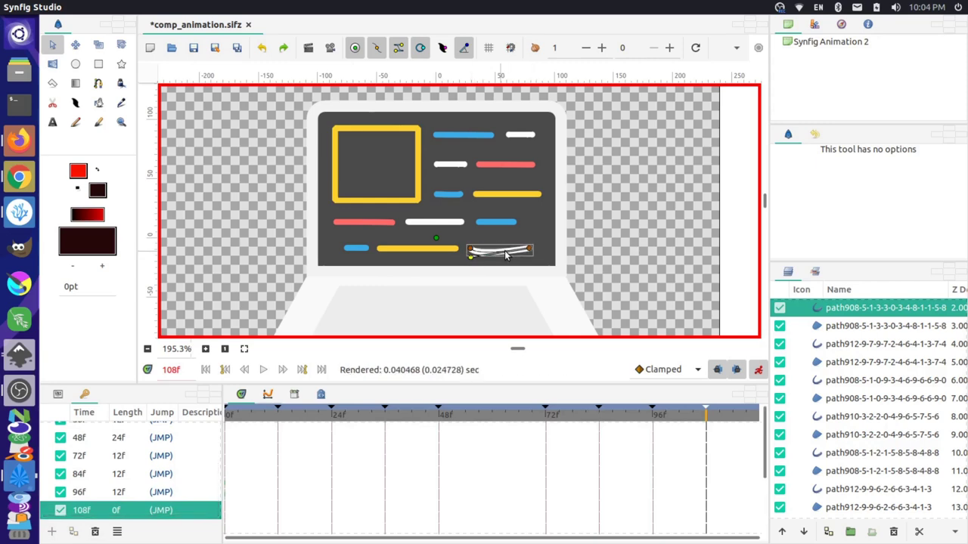
drag(529, 250, 470, 252)
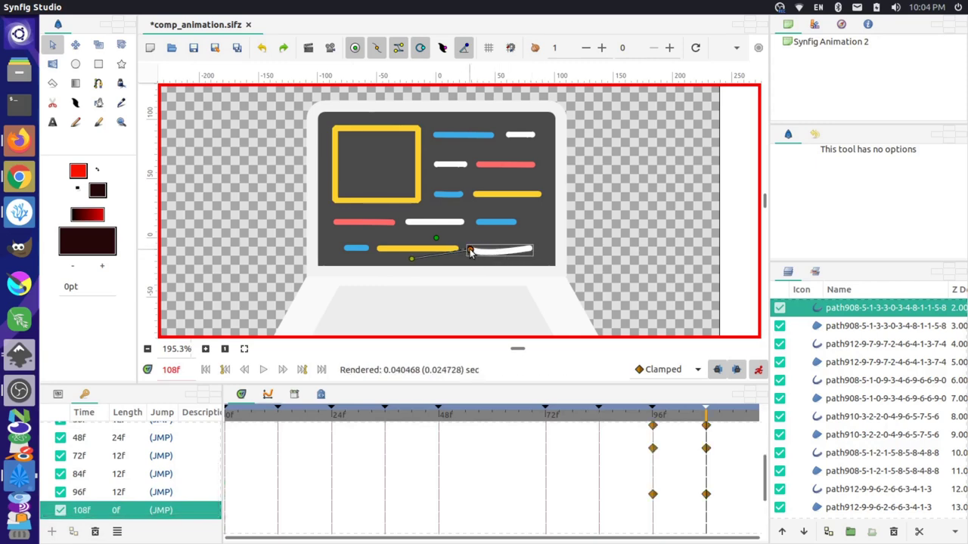
key(ctrl+z)
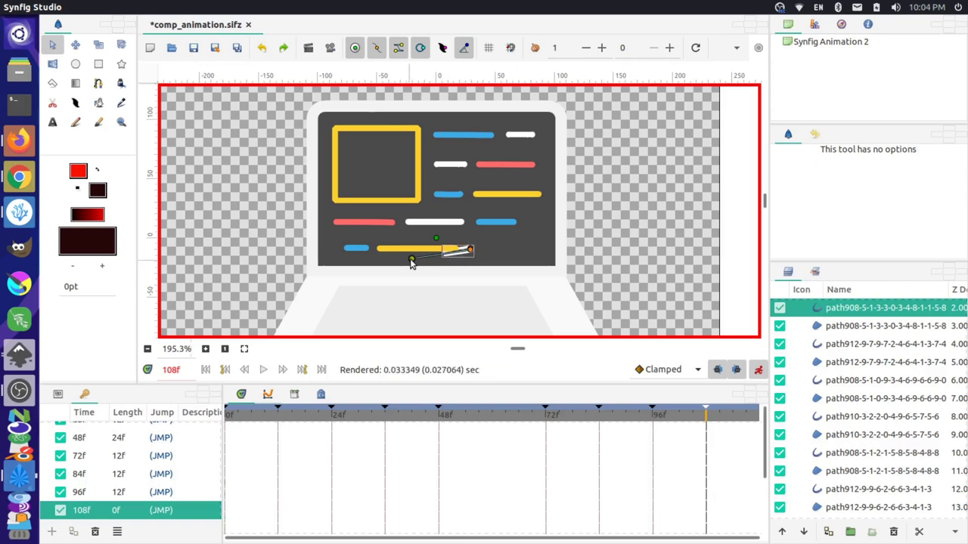
drag(410, 261, 469, 251)
Step: Add a keyframe at frame 120, select it and stretch the fifth-row white line back out to the right
drag(738, 421, 750, 420)
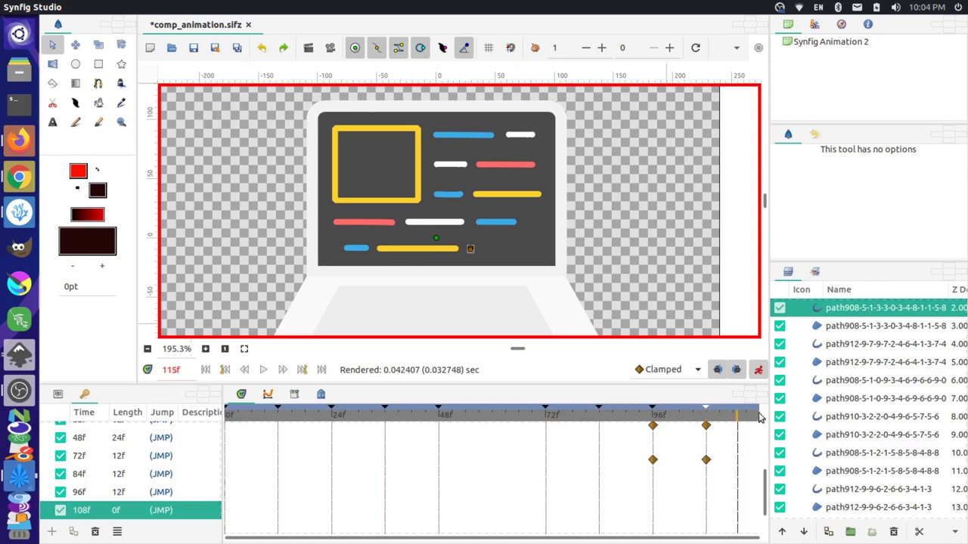
click(51, 532)
click(89, 510)
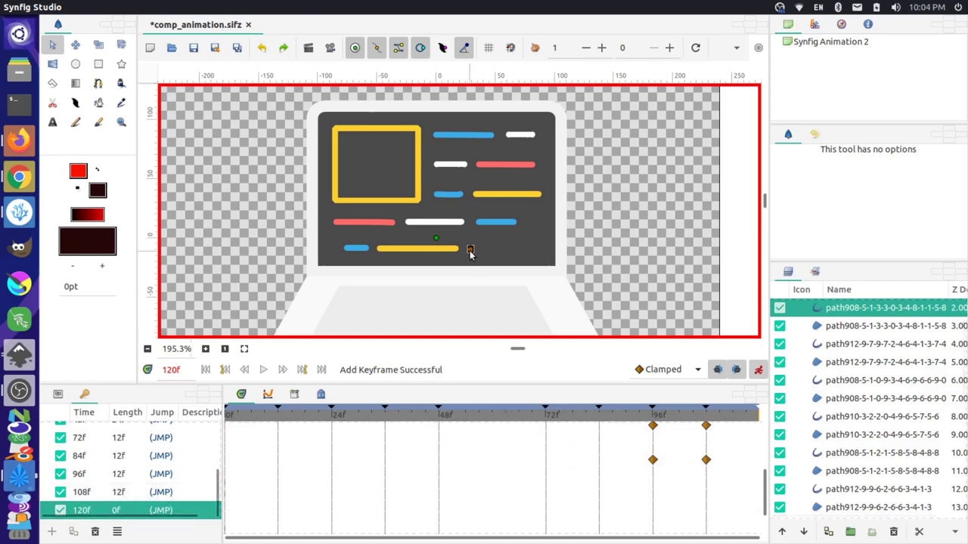
drag(469, 252, 531, 253)
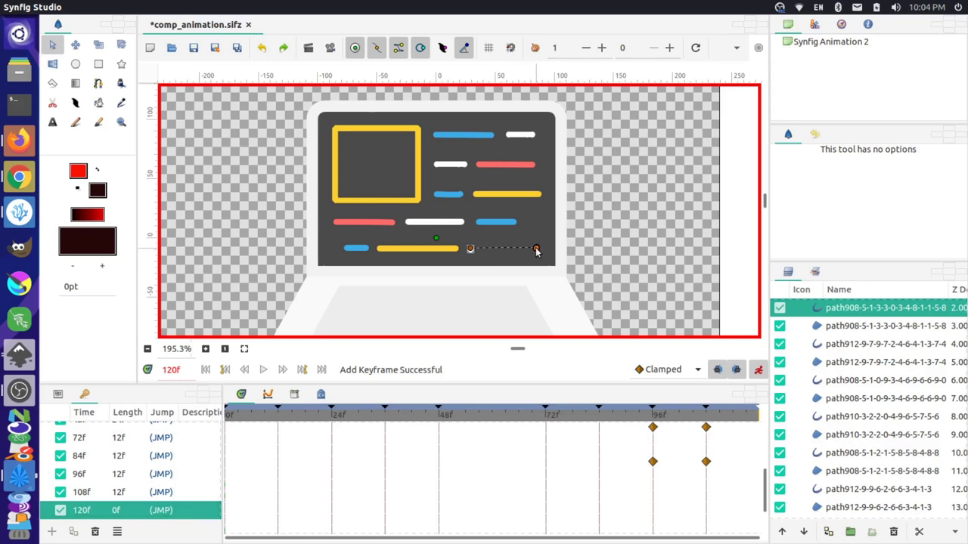
drag(536, 251, 536, 252)
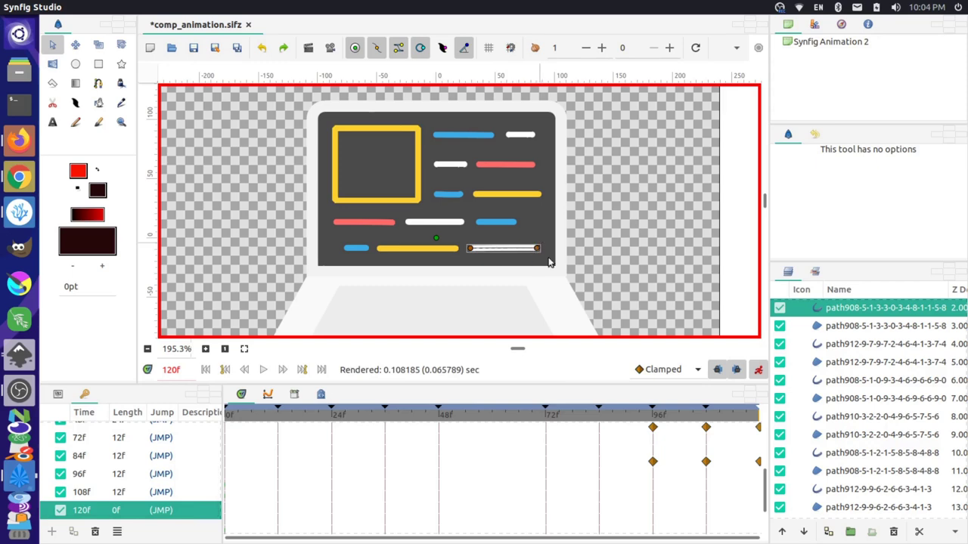
Step: Turn off animate editing mode and play the animation from frame 0
click(759, 369)
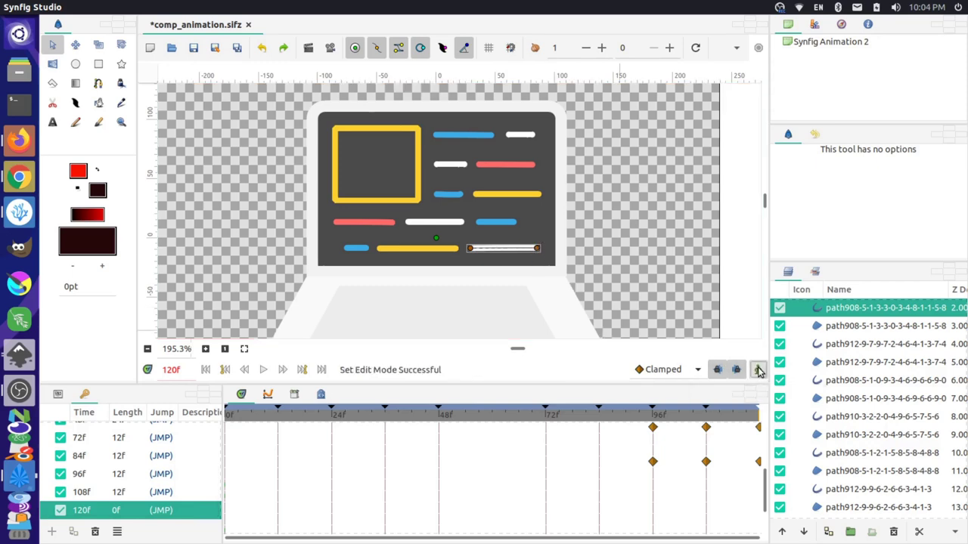
click(492, 416)
drag(490, 418, 234, 432)
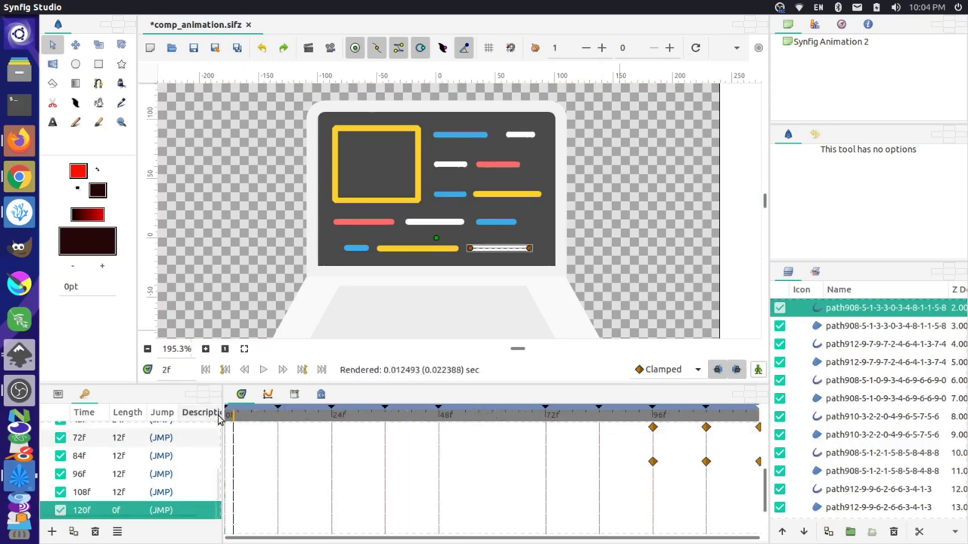
drag(255, 414, 207, 424)
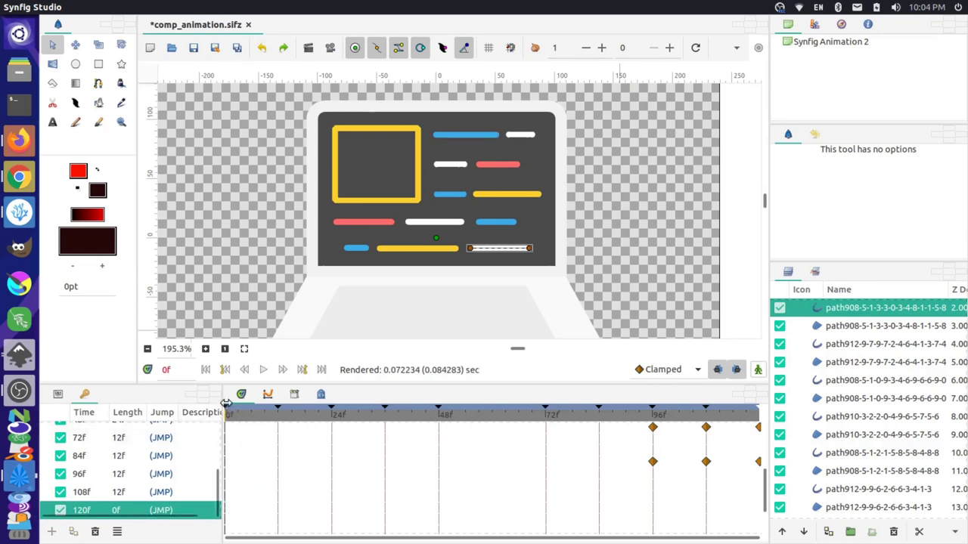
click(263, 370)
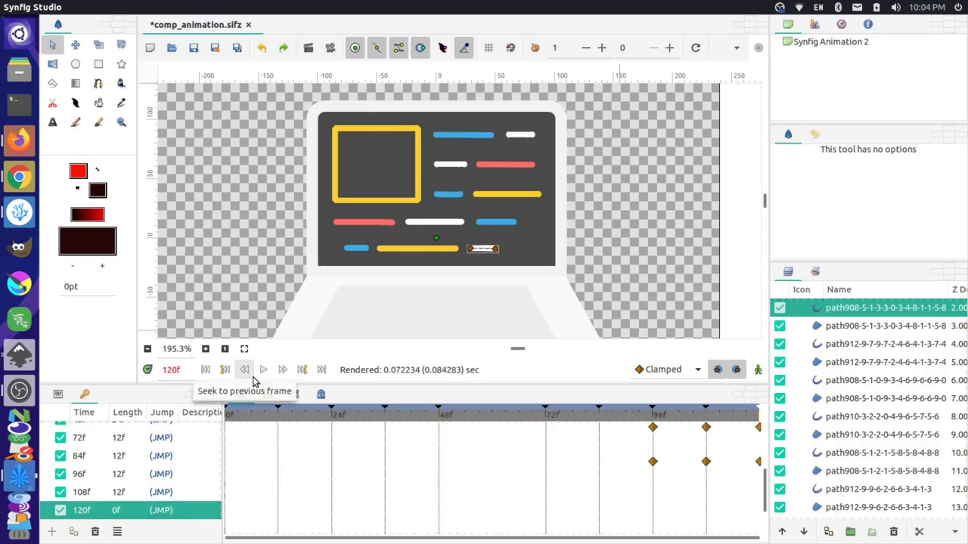
Step: Turn animate editing mode back on and extend the fifth-row white line to its full original length at frame 120
click(758, 370)
drag(496, 249, 530, 251)
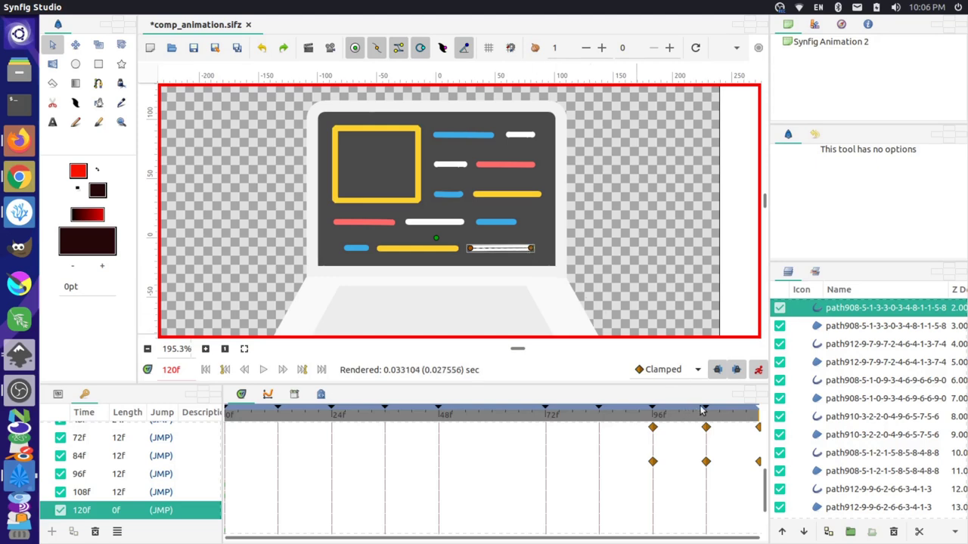
Step: Go to frame 108, save the file and line up the end points of the collapsed fifth-row white line exactly
drag(738, 418, 706, 424)
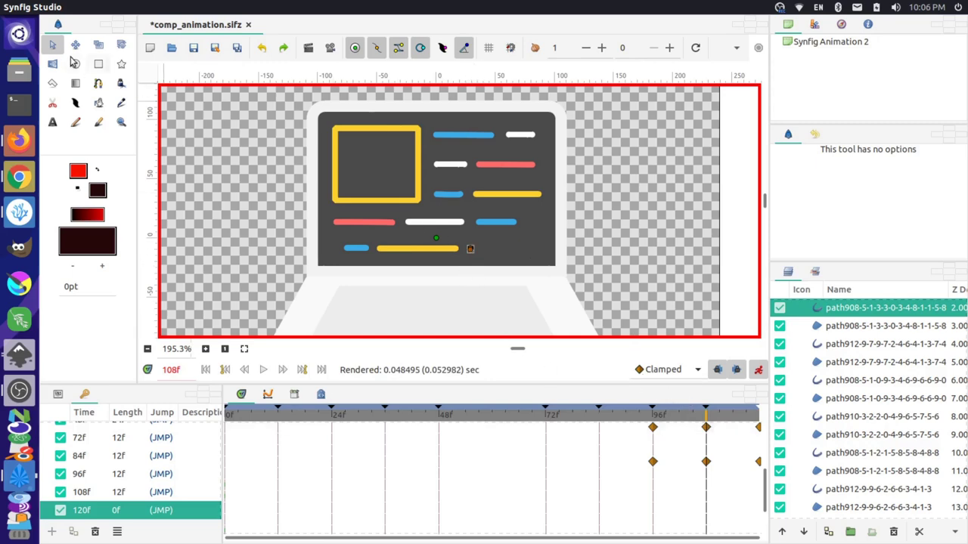
click(59, 7)
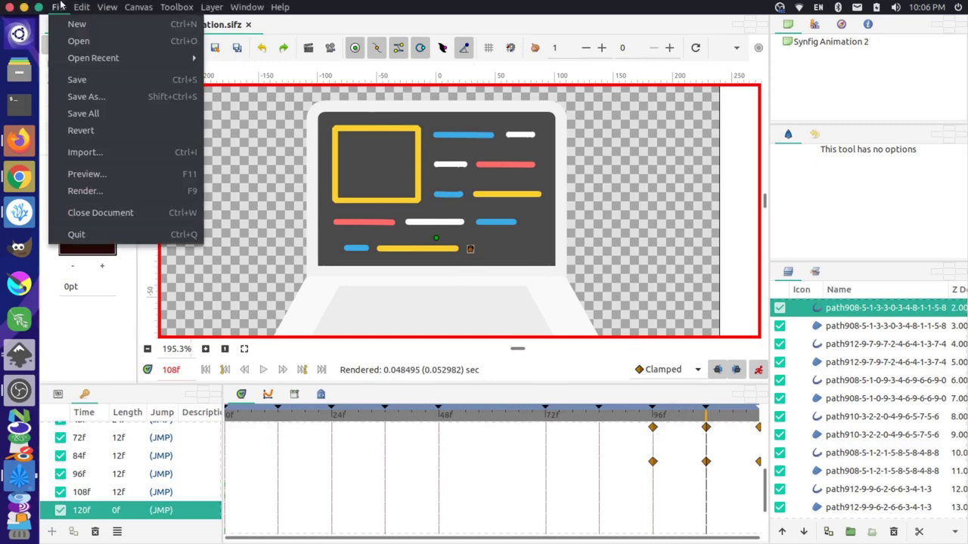
click(86, 79)
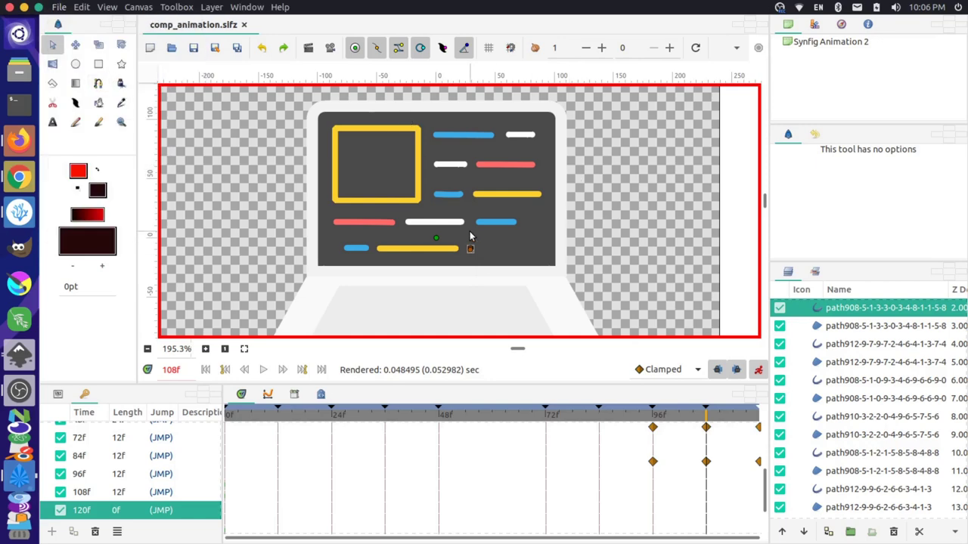
scroll(470, 234, up, 3)
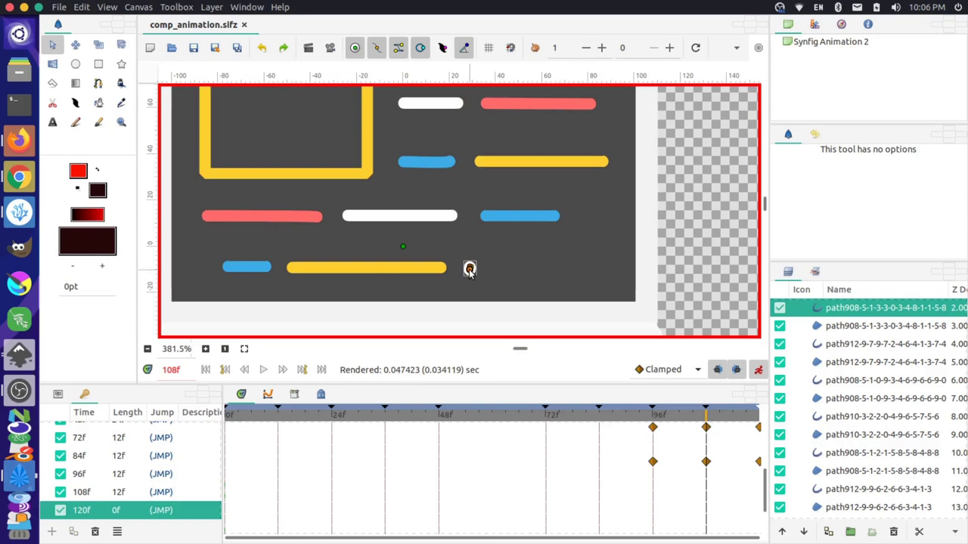
drag(470, 269, 470, 267)
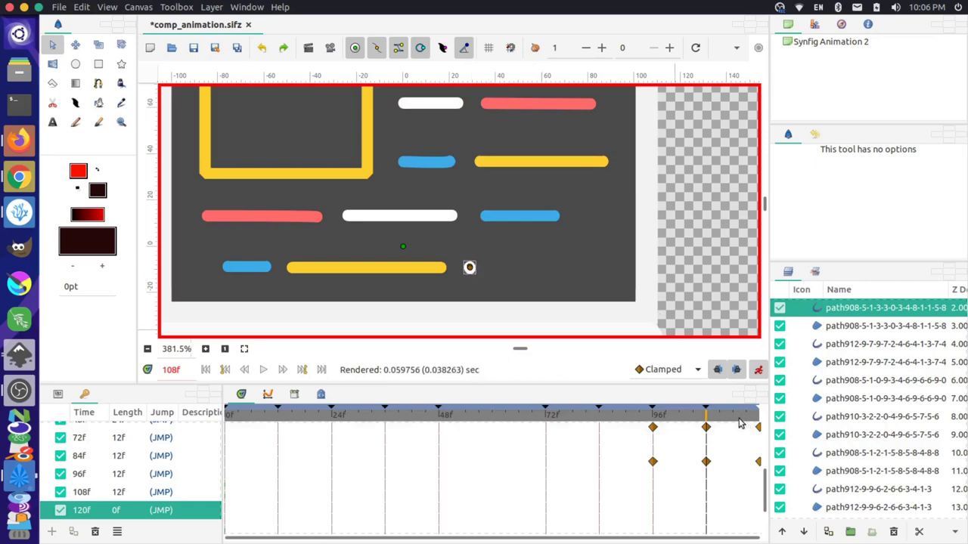
Step: At frame 84, line up the end points of the collapsed fourth-row red line so it forms a clean dot
drag(719, 415, 599, 426)
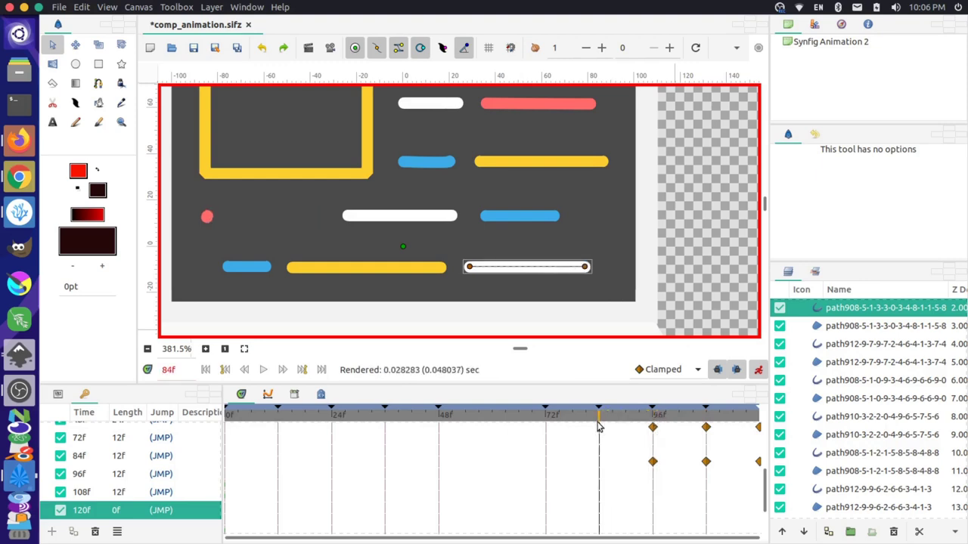
click(207, 218)
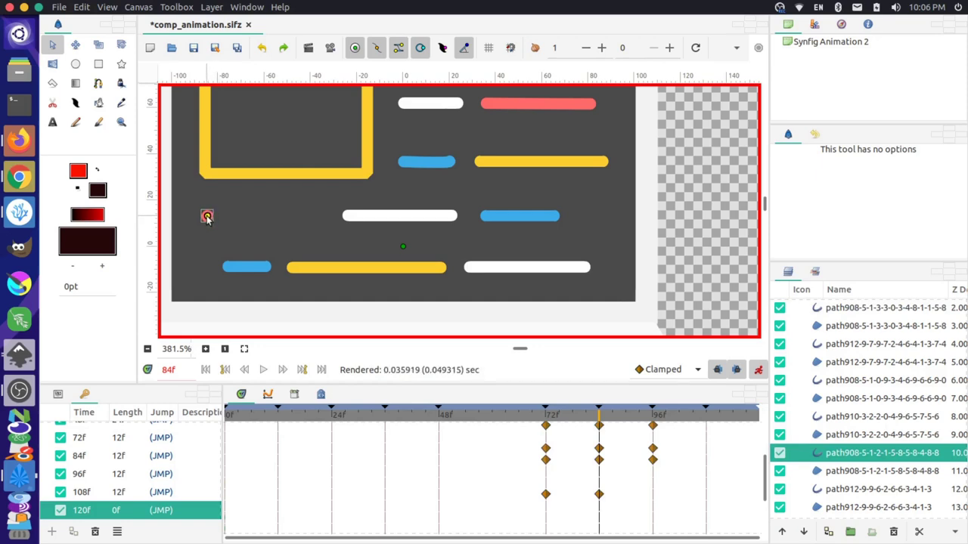
drag(207, 218, 208, 217)
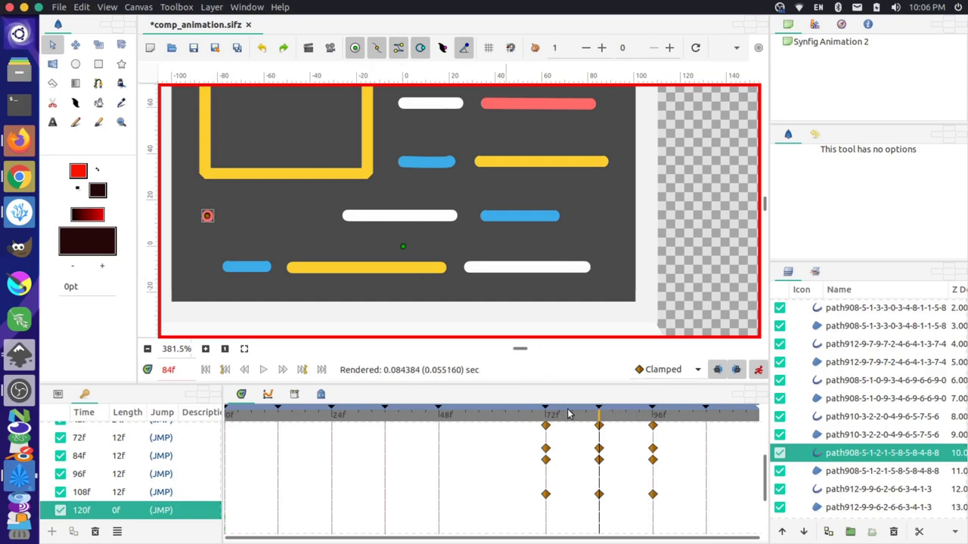
Step: At frame 60, line up the end points of the collapsed third-row blue line so it forms a clean dot
drag(572, 418, 494, 420)
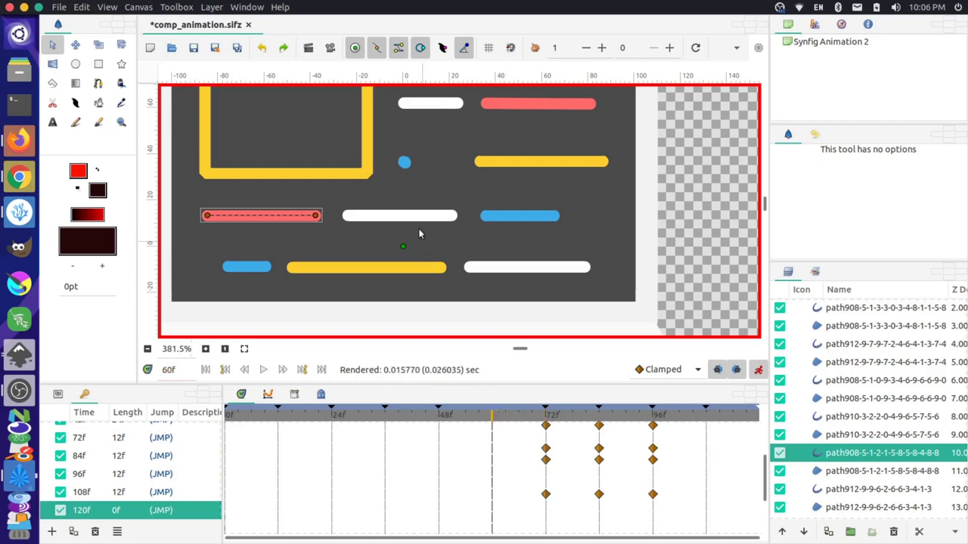
click(405, 163)
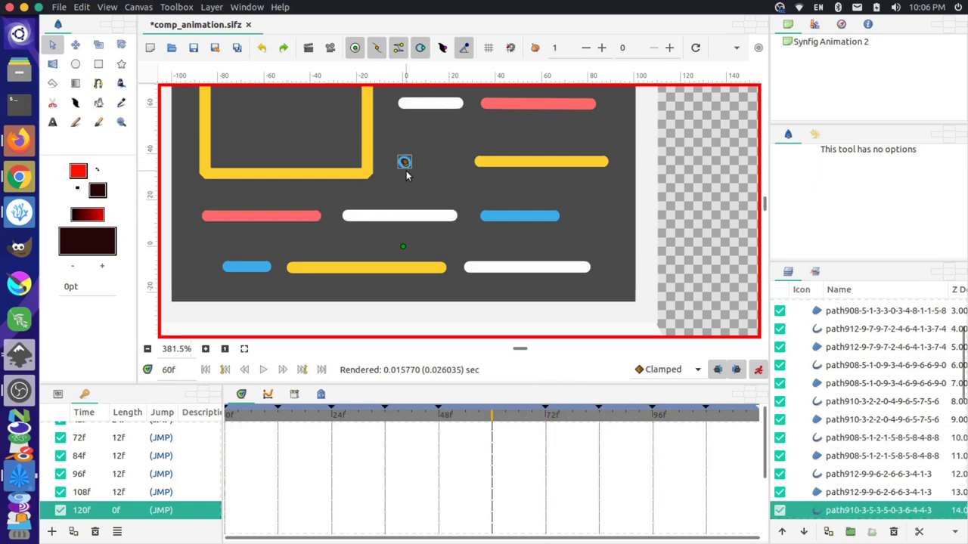
scroll(420, 185, up, 1)
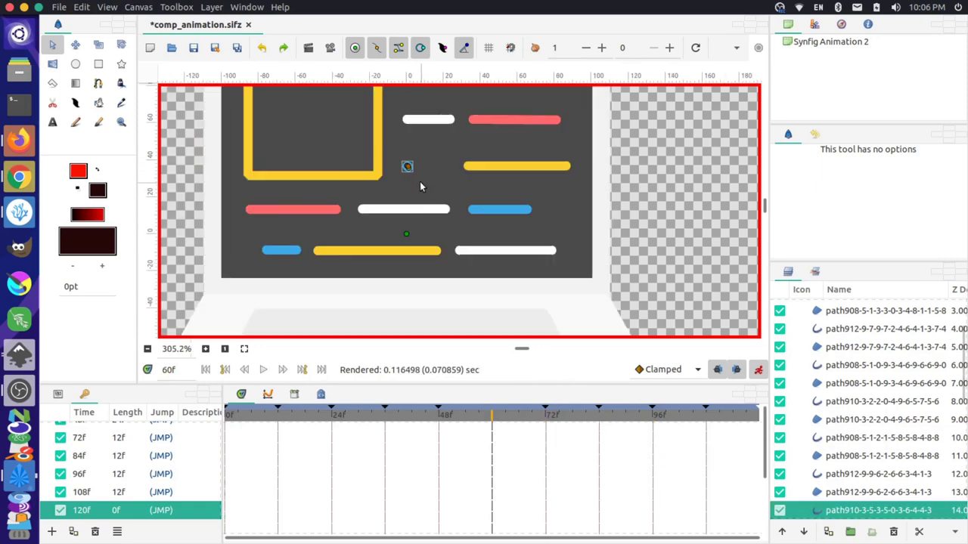
scroll(420, 180, up, 1)
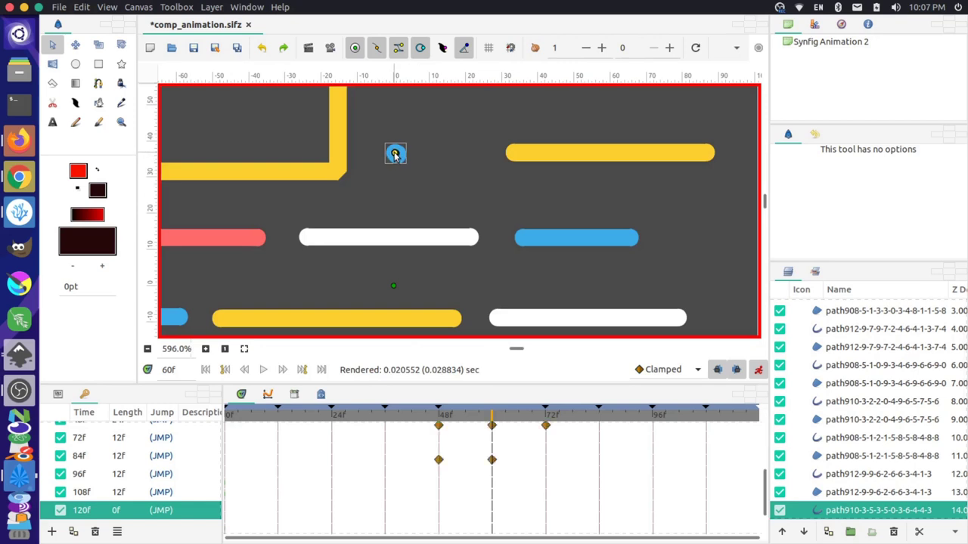
drag(395, 155, 400, 161)
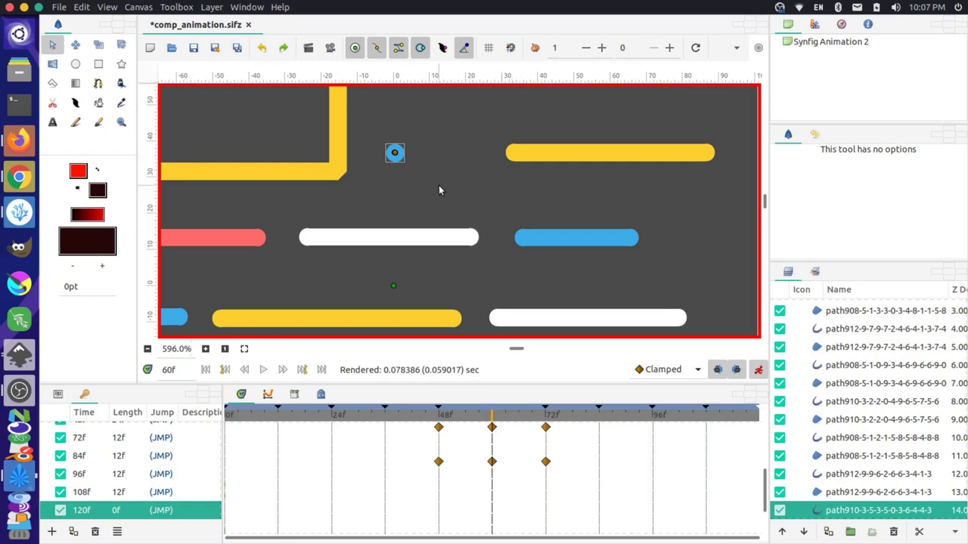
Step: At frame 36, line up the end points of the collapsed second-row red line so it forms a clean dot
click(440, 421)
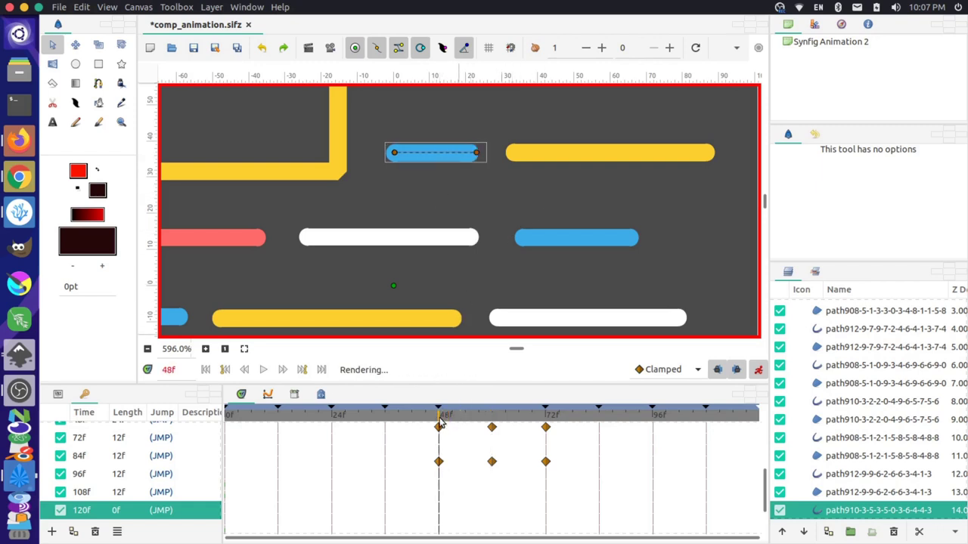
drag(441, 421, 386, 423)
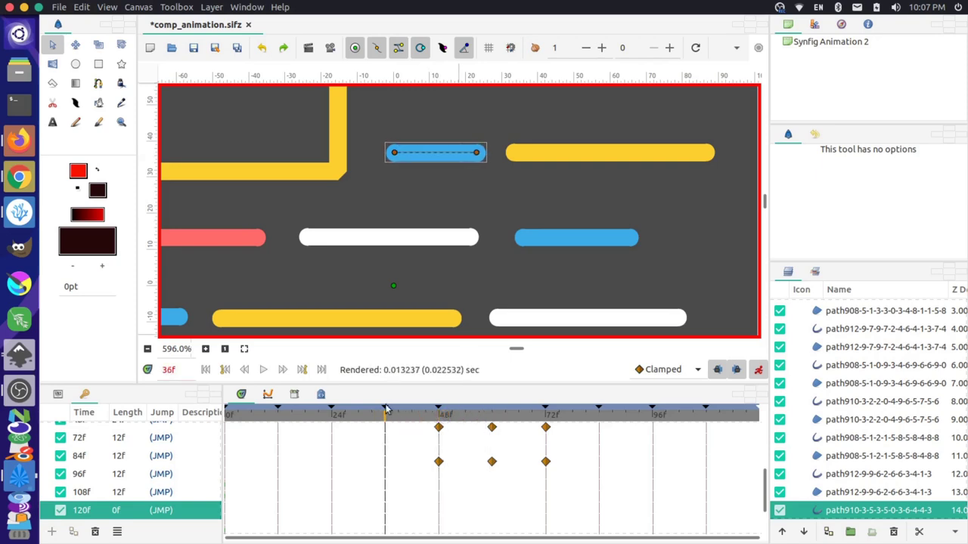
scroll(454, 250, up, 4)
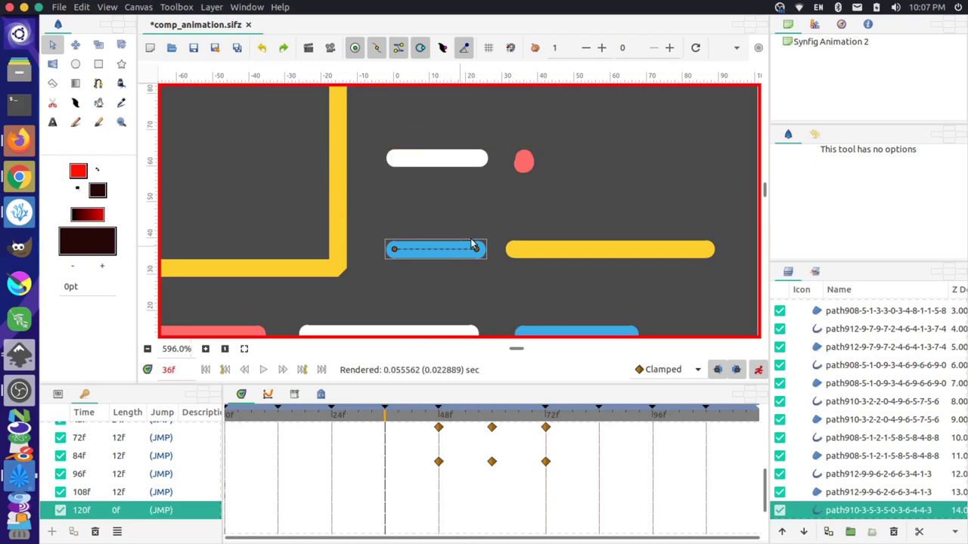
click(524, 163)
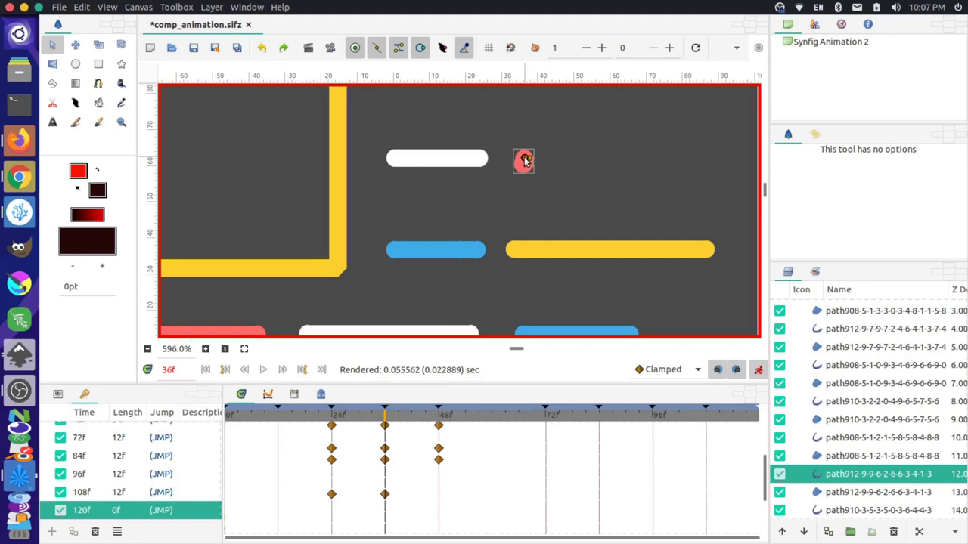
drag(524, 159, 527, 161)
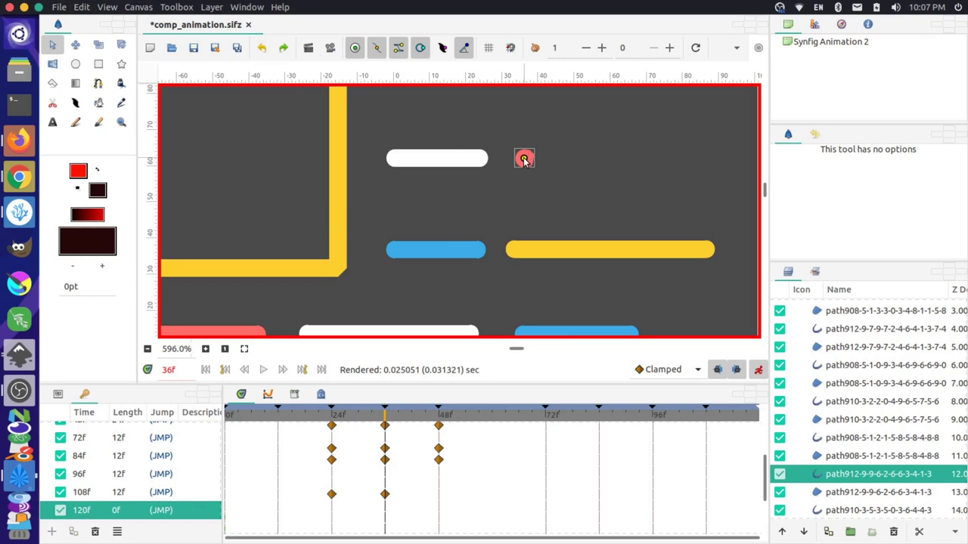
drag(524, 160, 524, 158)
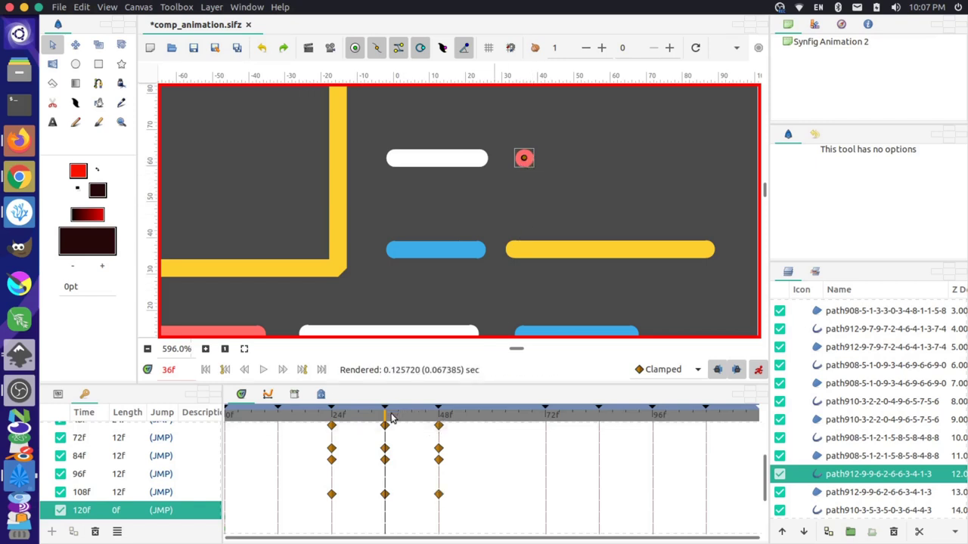
Step: At frame 48, straighten the extended second-row red line by levelling its right end point with the left one
drag(391, 419, 441, 421)
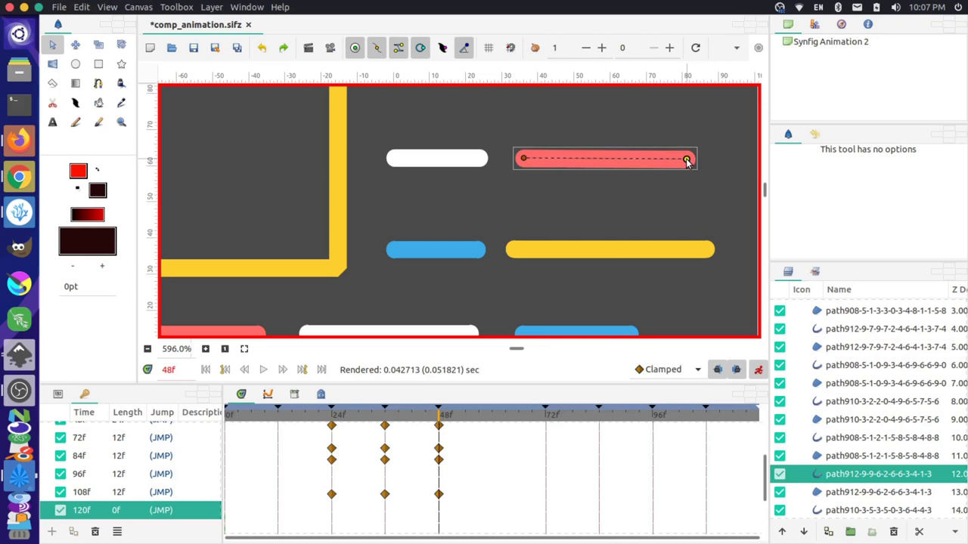
drag(686, 161, 685, 160)
Step: At frame 12, line up the end points of the collapsed first-row blue line so it forms a clean dot
click(426, 417)
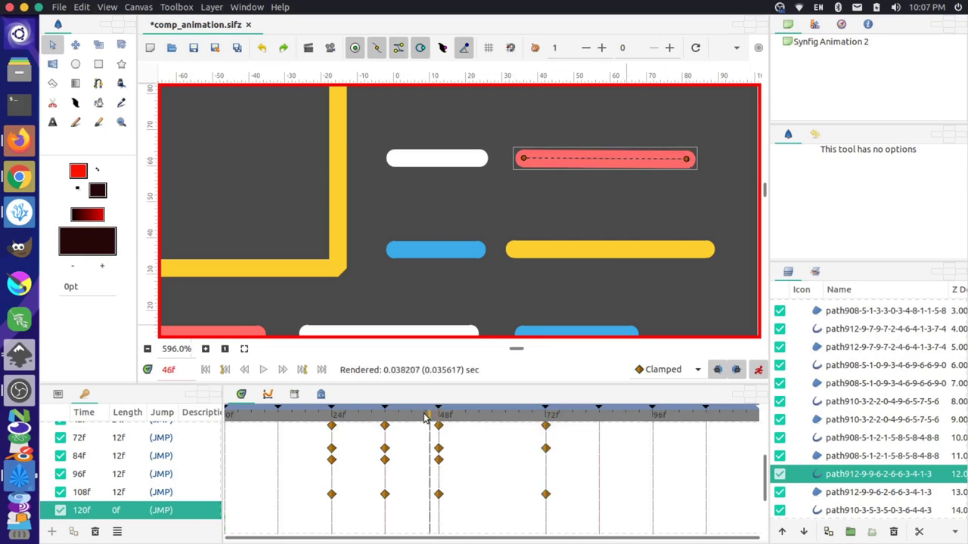
drag(426, 416, 276, 423)
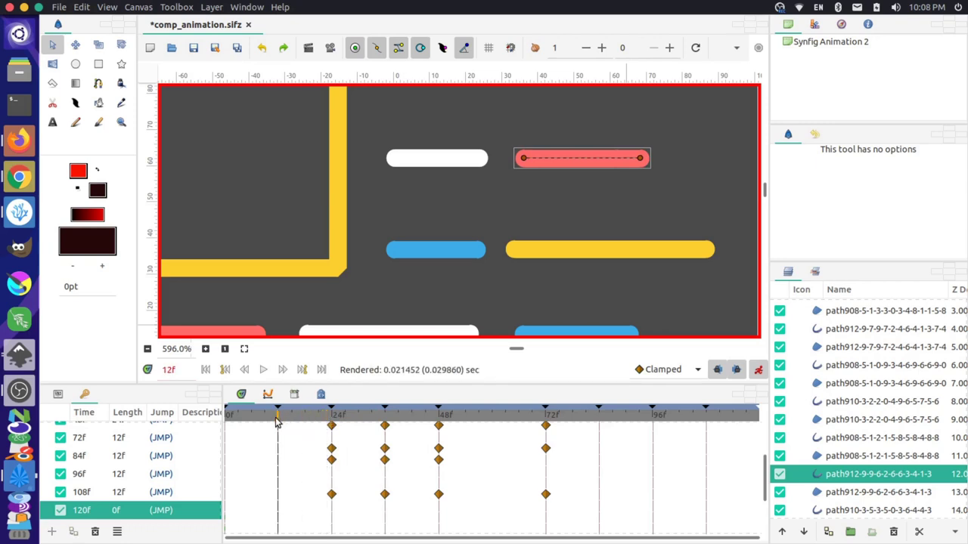
scroll(459, 250, up, 2)
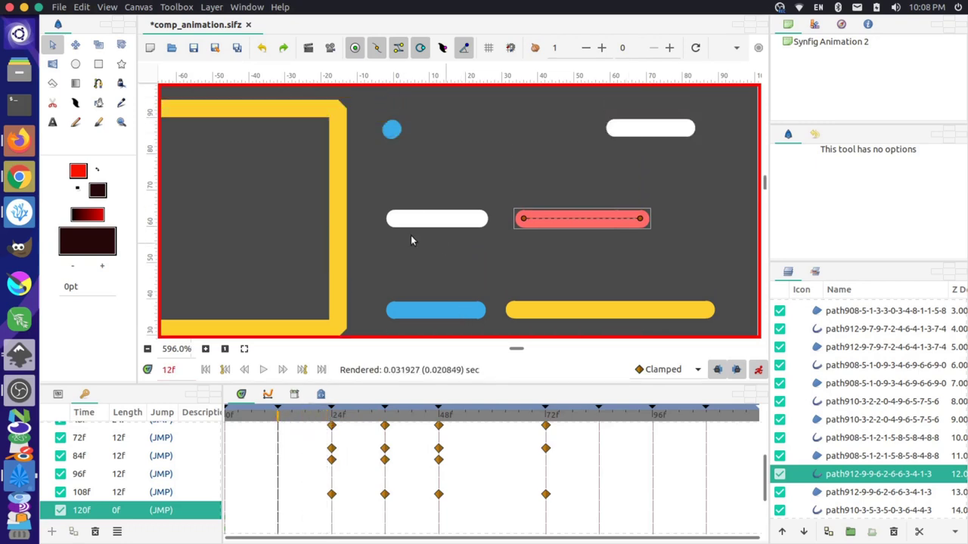
click(389, 133)
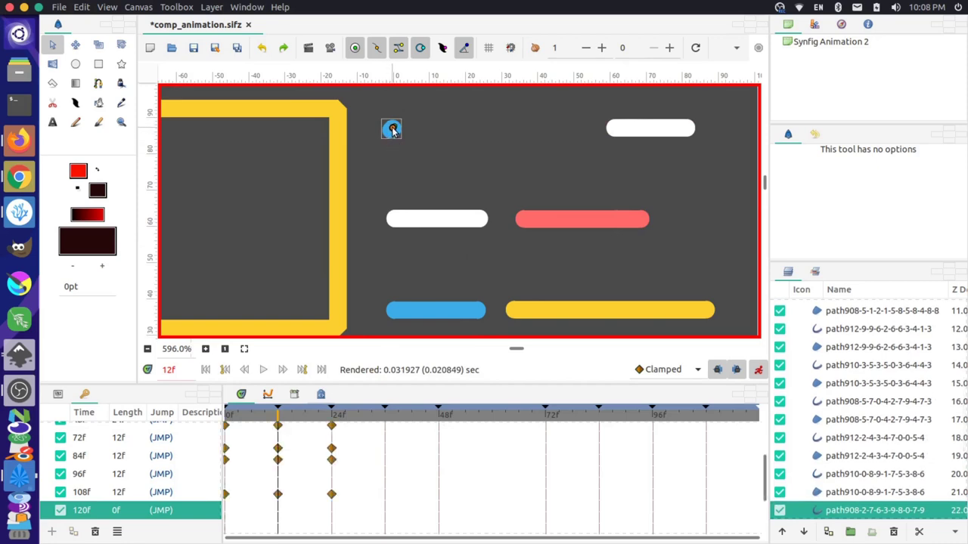
drag(390, 131, 392, 129)
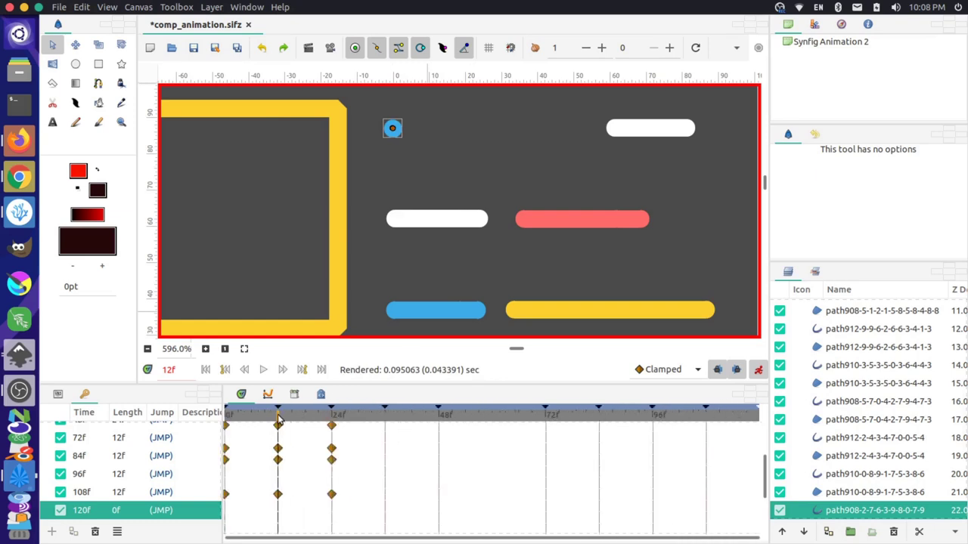
Step: Return to frame 0, bring the whole laptop screen into view and save the file
drag(278, 418, 194, 425)
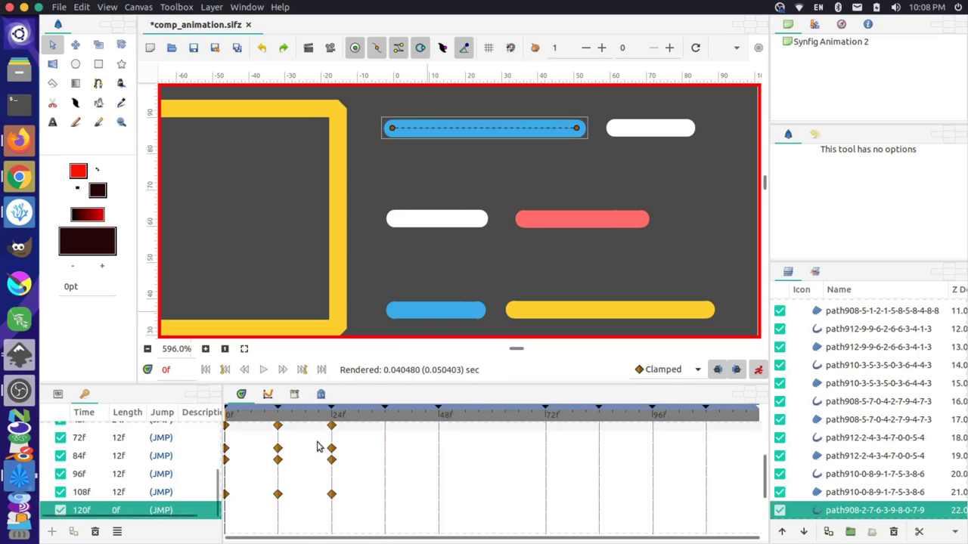
scroll(524, 226, up, 1)
scroll(523, 226, down, 3)
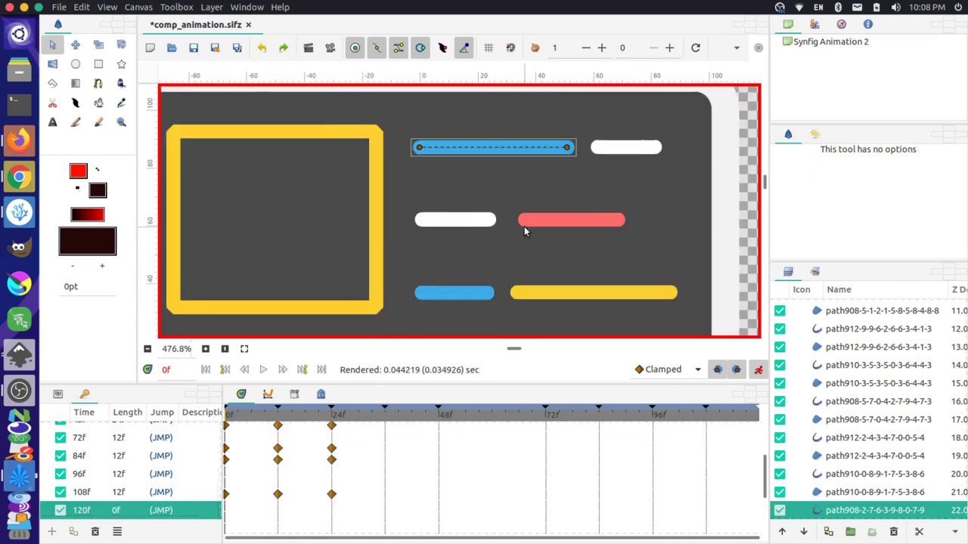
scroll(523, 226, down, 2)
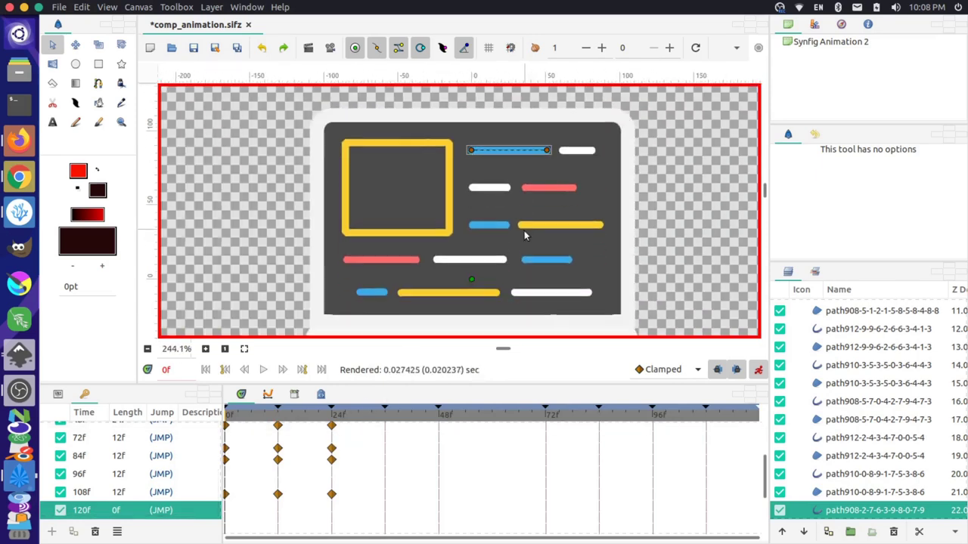
click(59, 7)
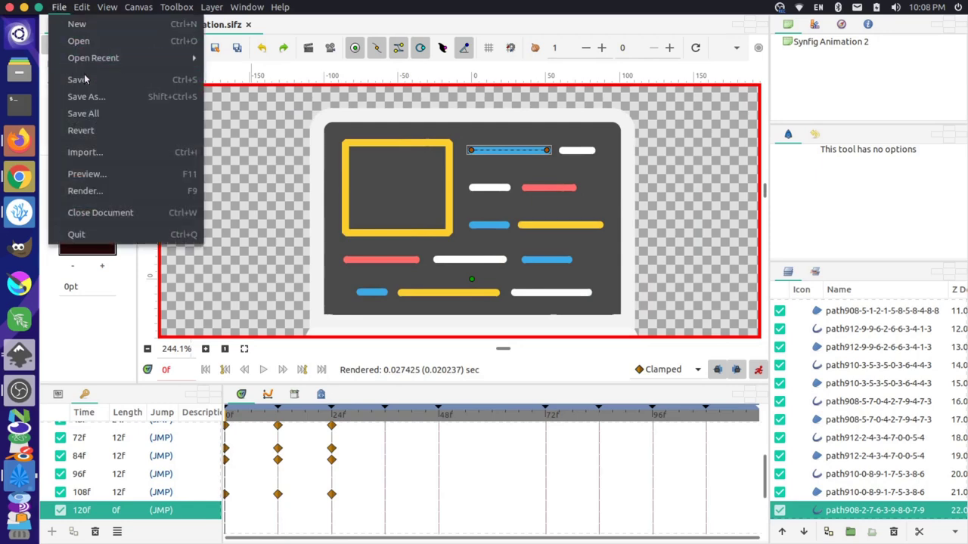
click(114, 82)
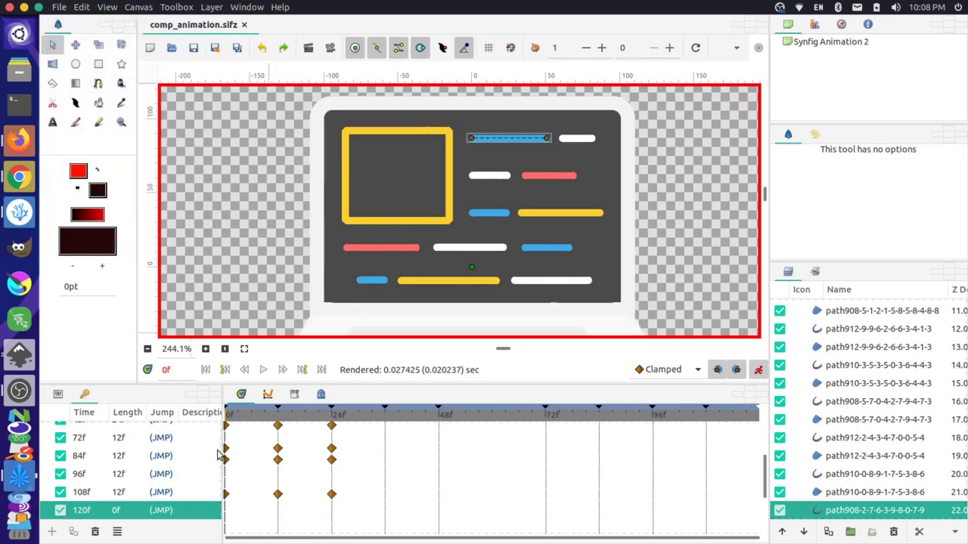
Step: Play the animation and inspect the code lines around frames 60 and 48
click(263, 368)
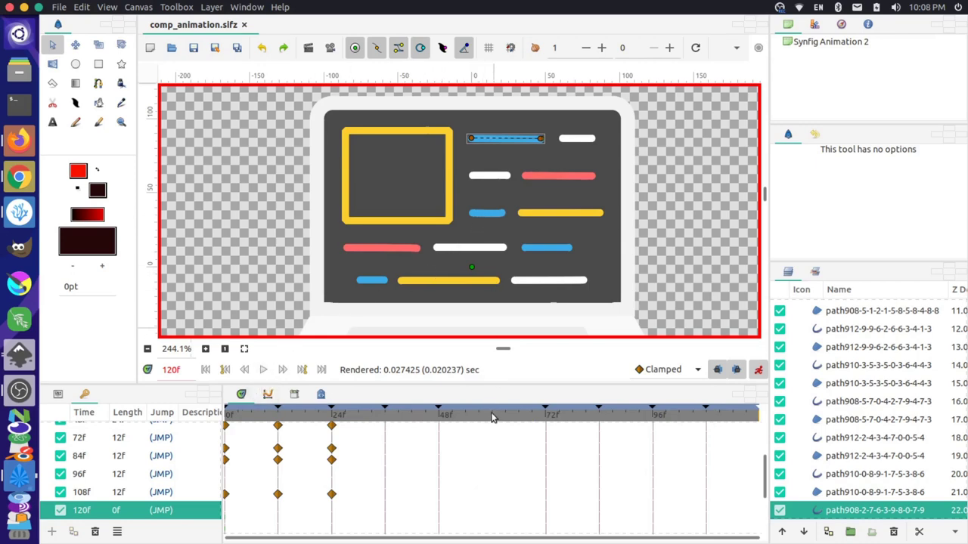
click(492, 414)
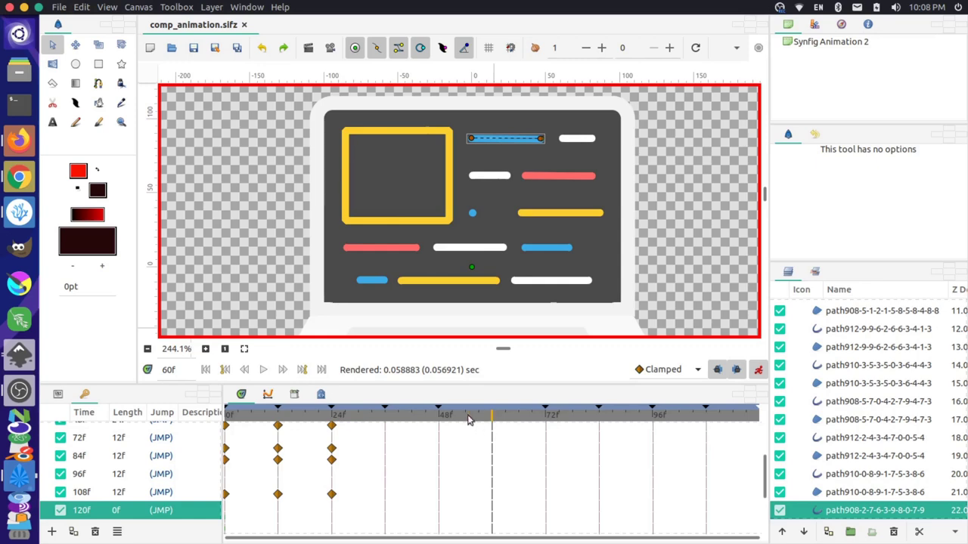
drag(418, 416, 406, 421)
click(439, 420)
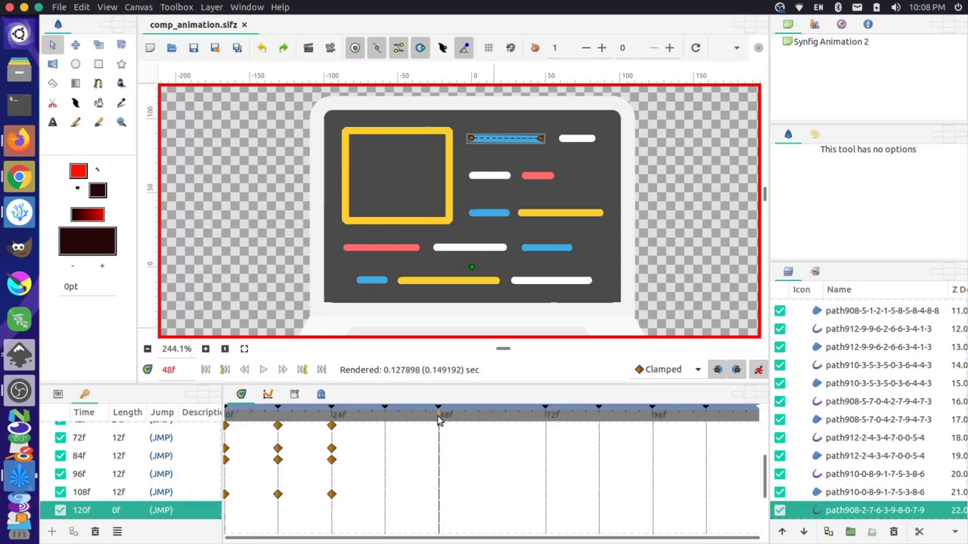
Step: At frame 72, straighten the extended third-row blue line by levelling its right end point with the left one
drag(439, 420, 546, 421)
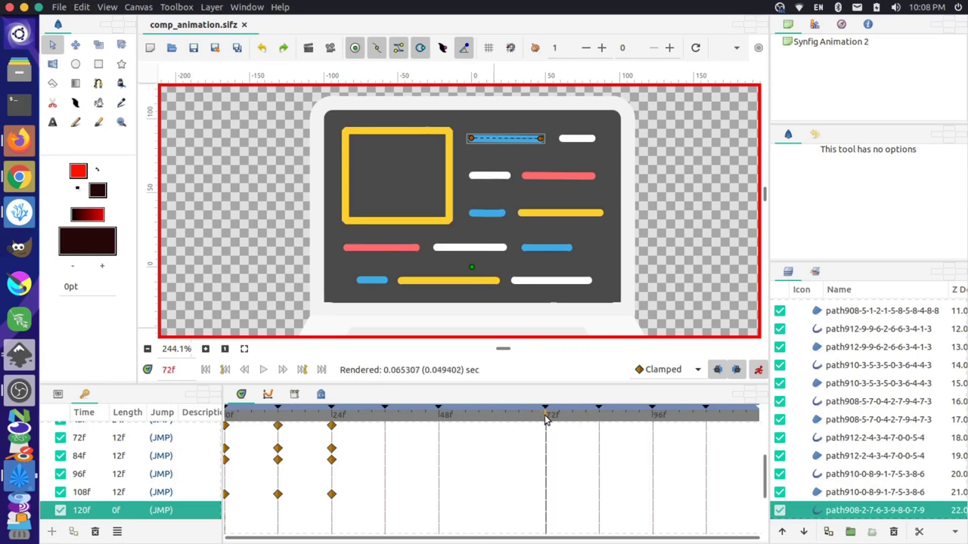
click(489, 216)
scroll(519, 255, up, 3)
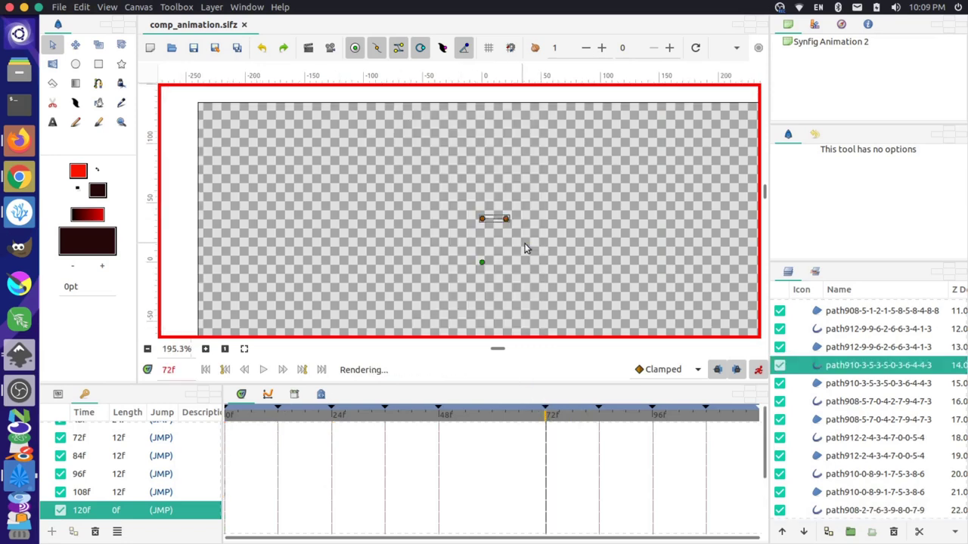
scroll(492, 218, up, 2)
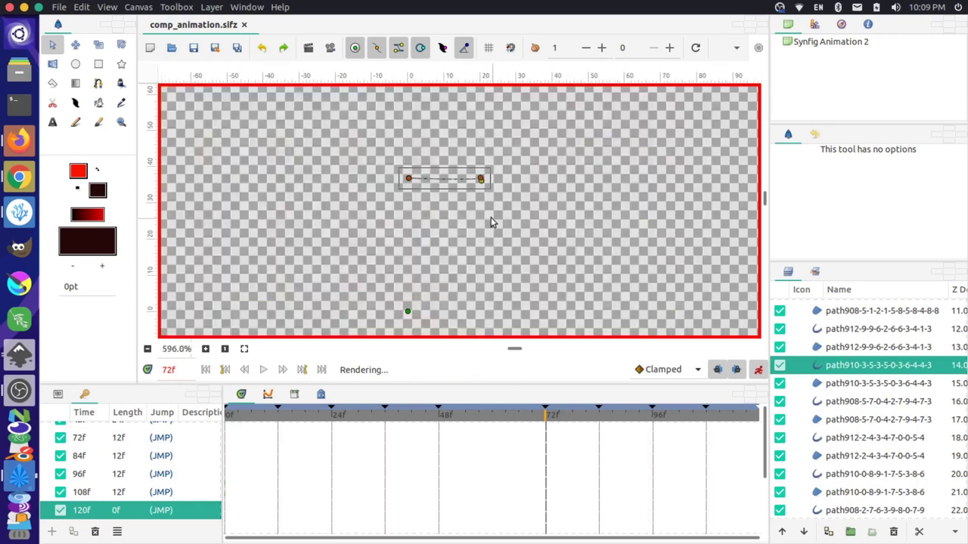
click(478, 172)
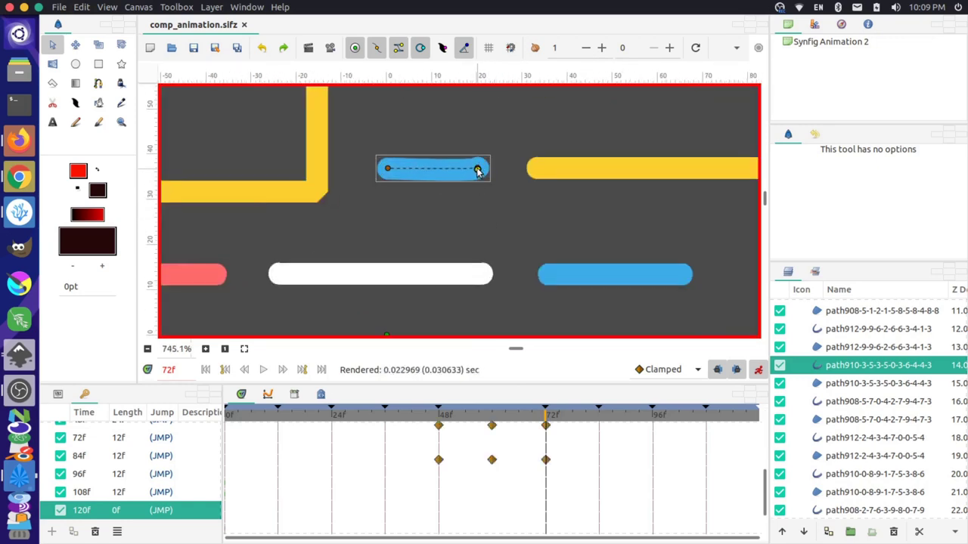
drag(478, 170, 479, 172)
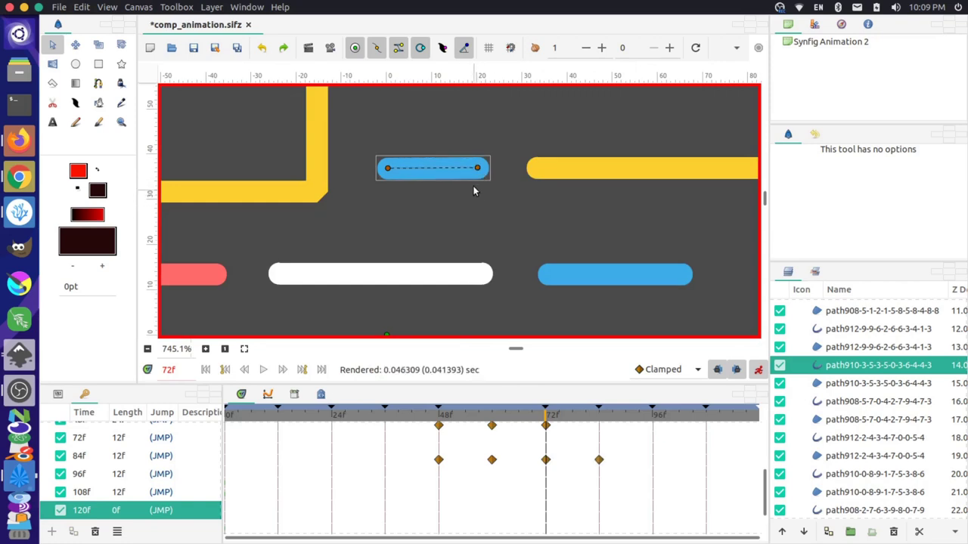
click(486, 206)
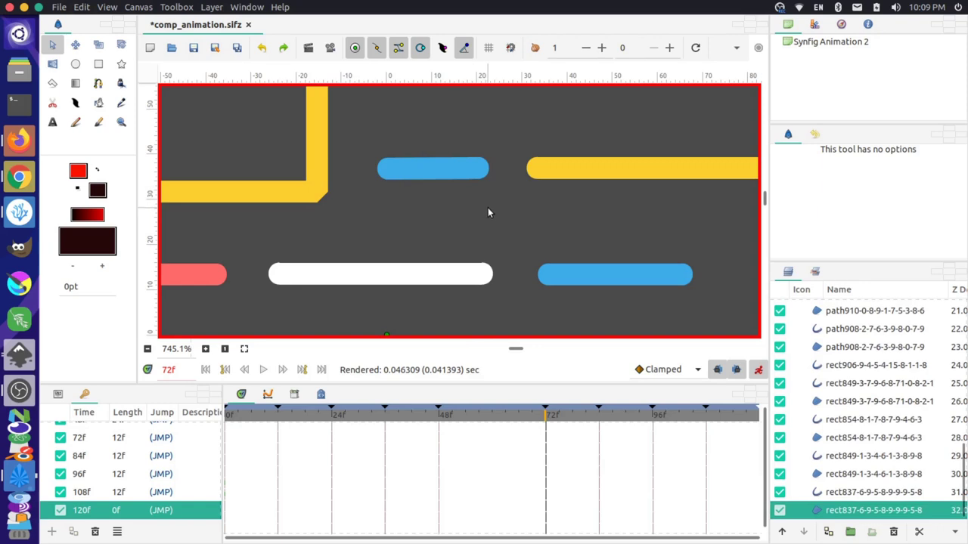
Step: At frame 84, align the end points of the collapsed fourth-row red line exactly so it forms a round dot
drag(496, 410, 531, 416)
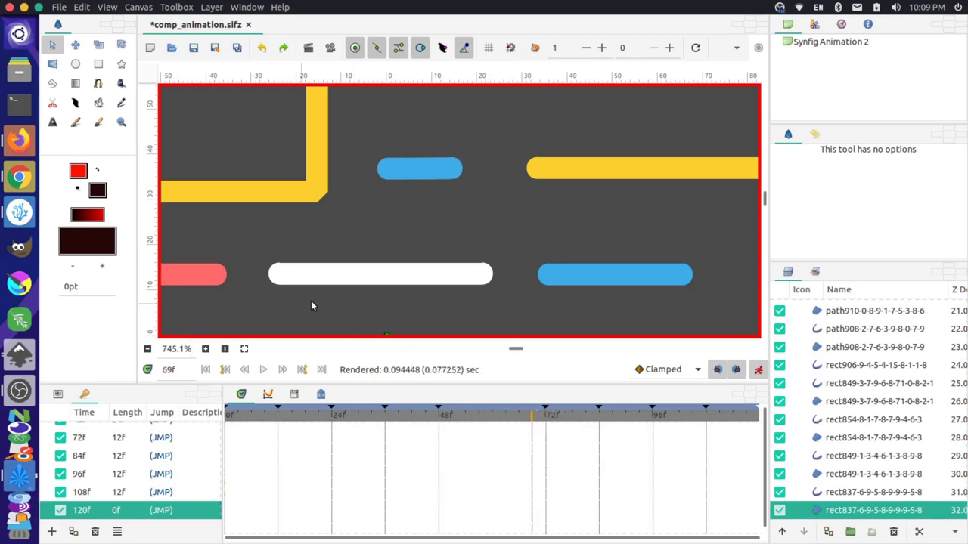
scroll(312, 302, down, 2)
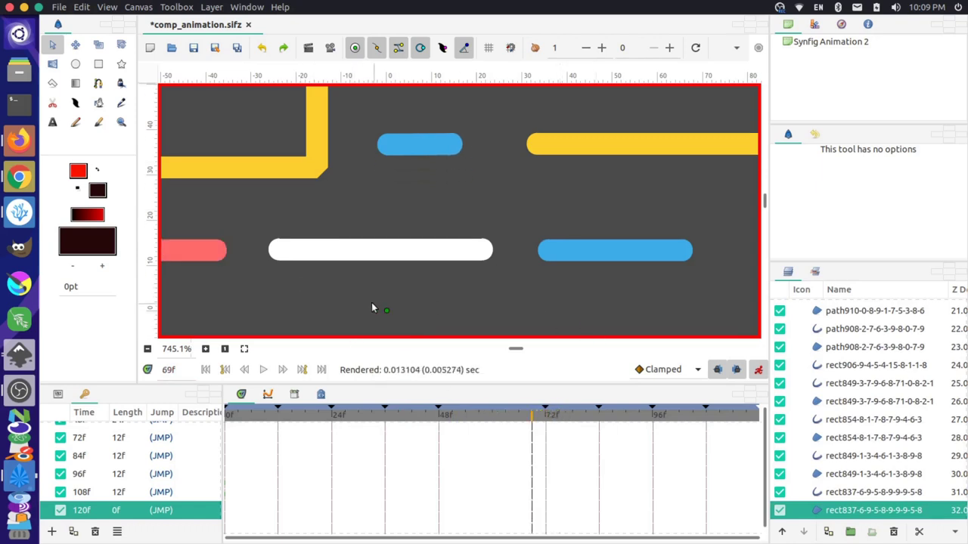
scroll(382, 296, up, 2)
scroll(382, 294, down, 4)
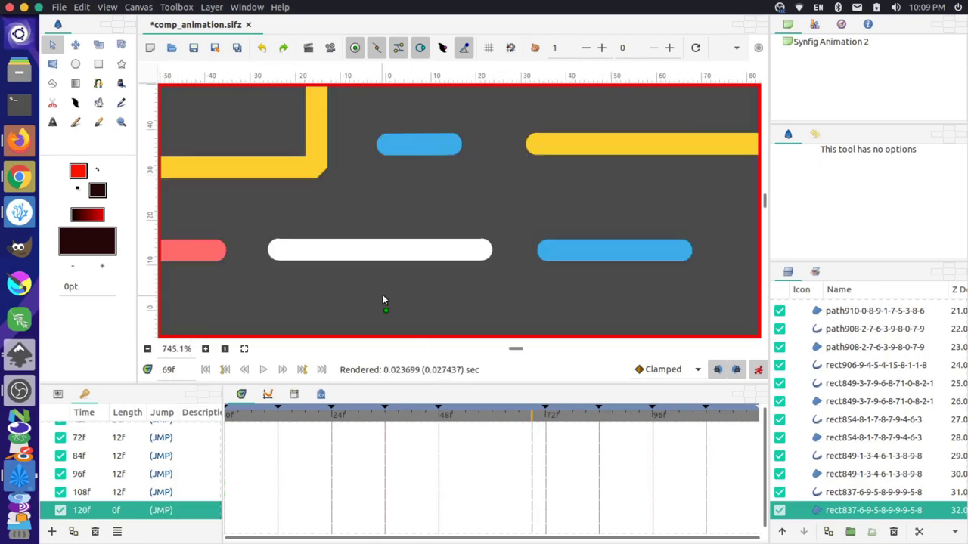
scroll(382, 294, down, 2)
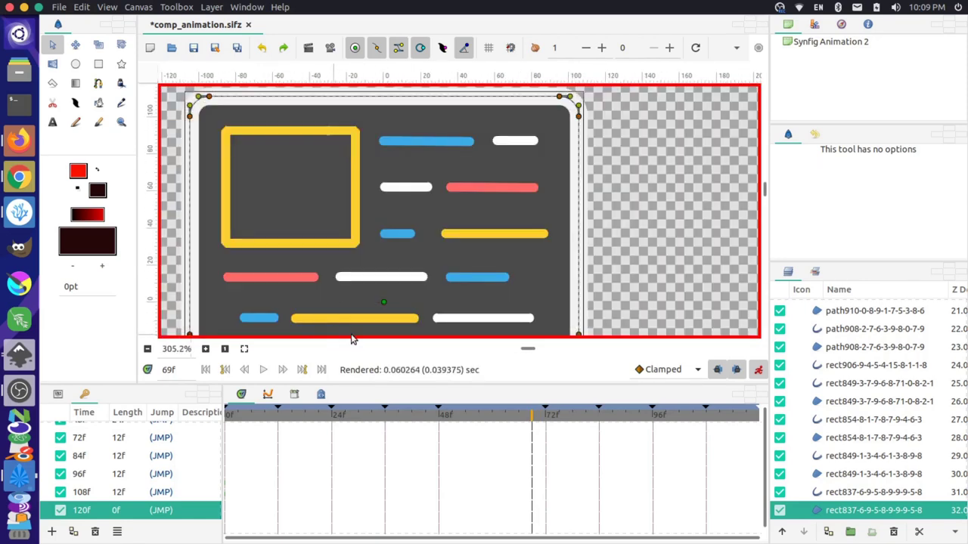
drag(528, 350, 481, 333)
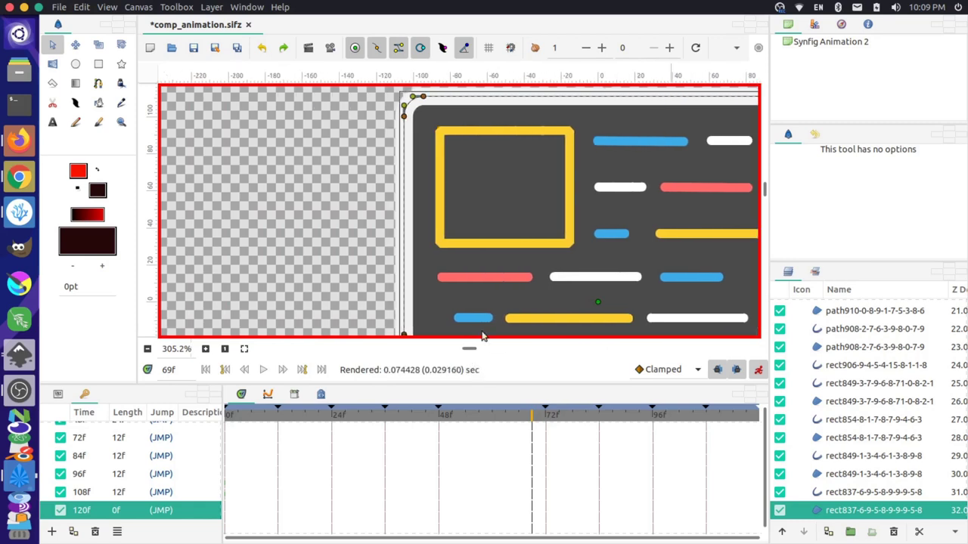
drag(537, 418, 599, 426)
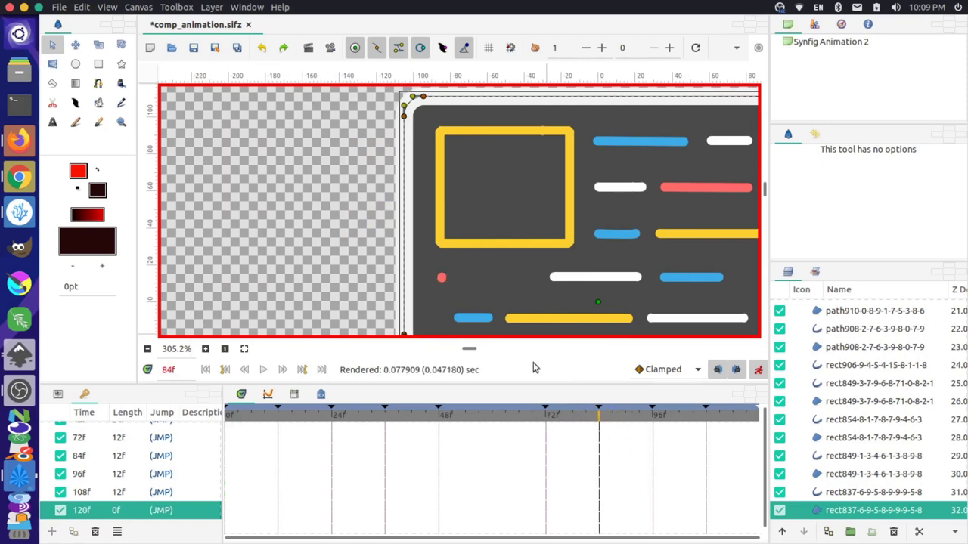
click(442, 279)
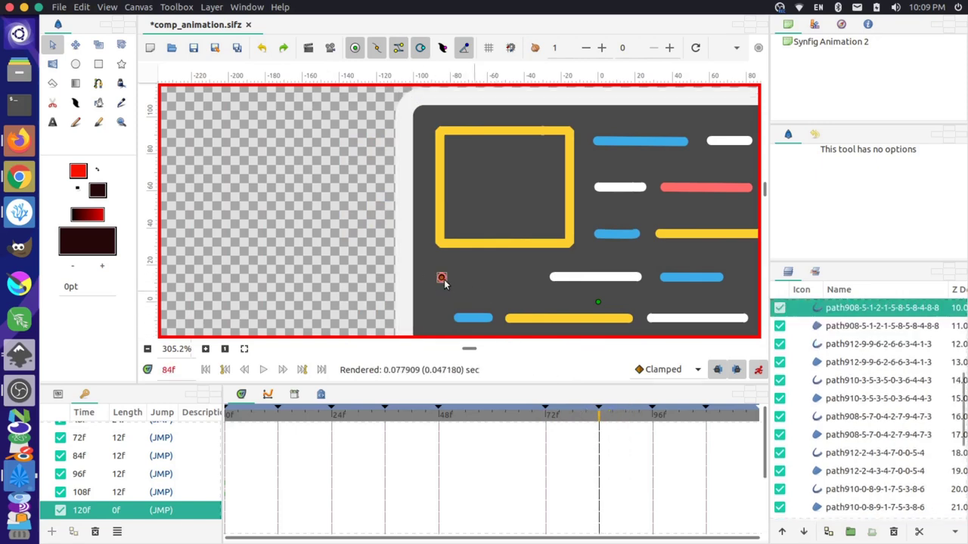
scroll(446, 281, up, 9)
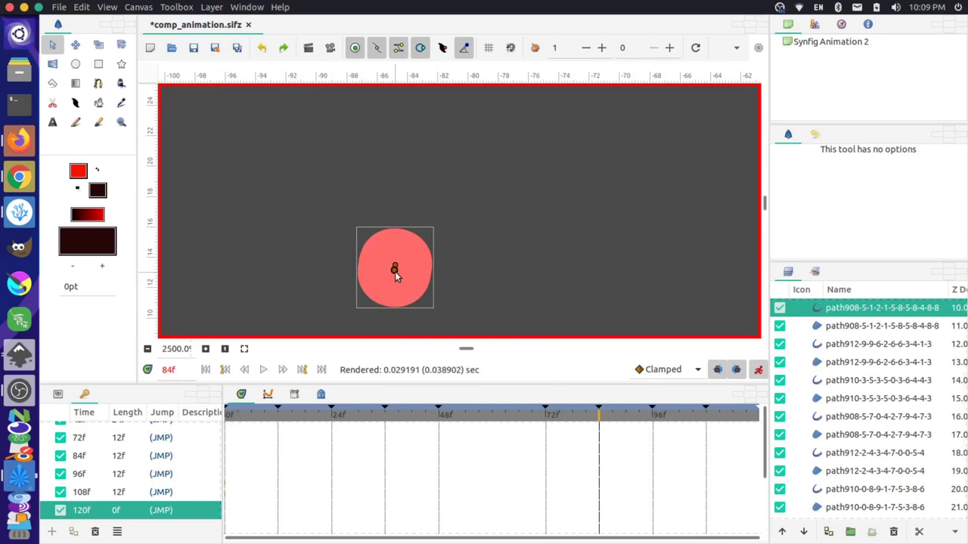
click(395, 271)
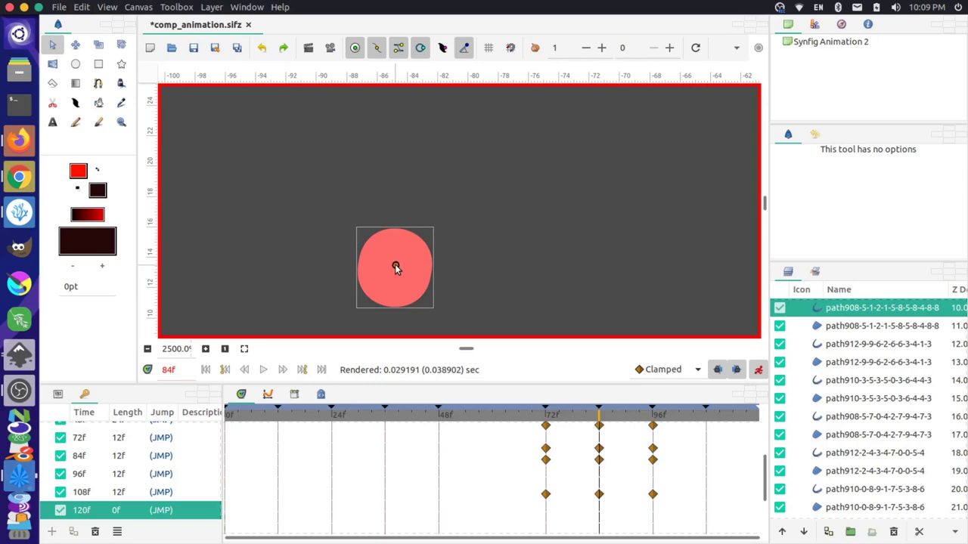
drag(394, 268, 395, 264)
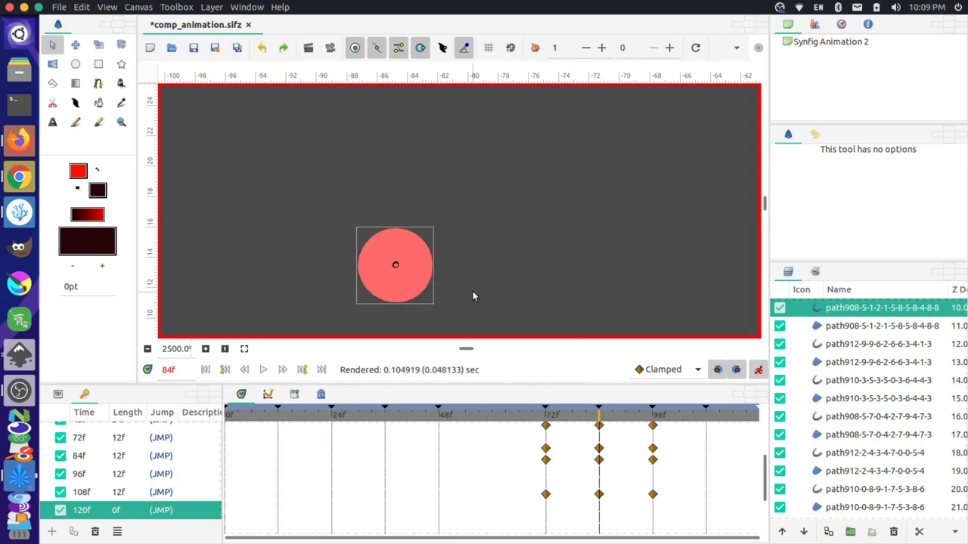
scroll(472, 295, down, 4)
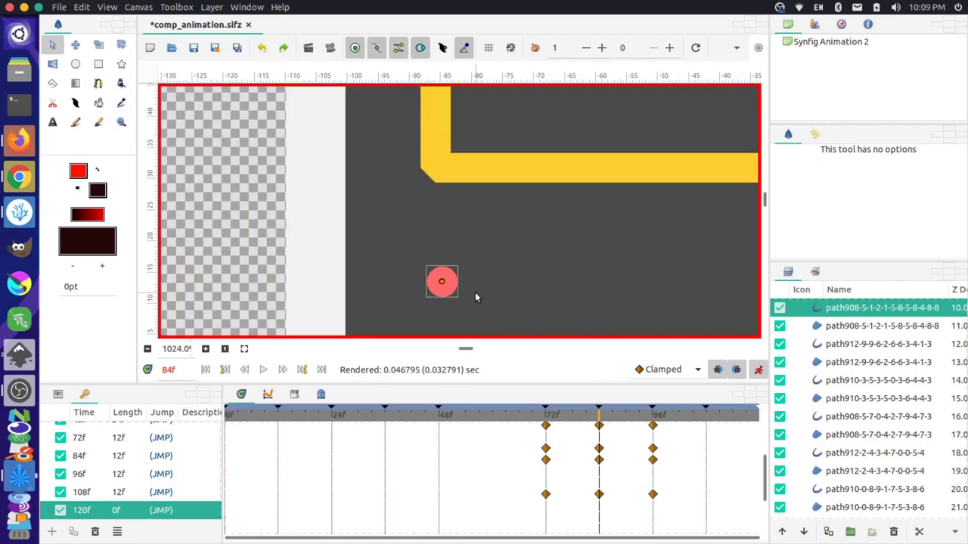
scroll(476, 295, down, 1)
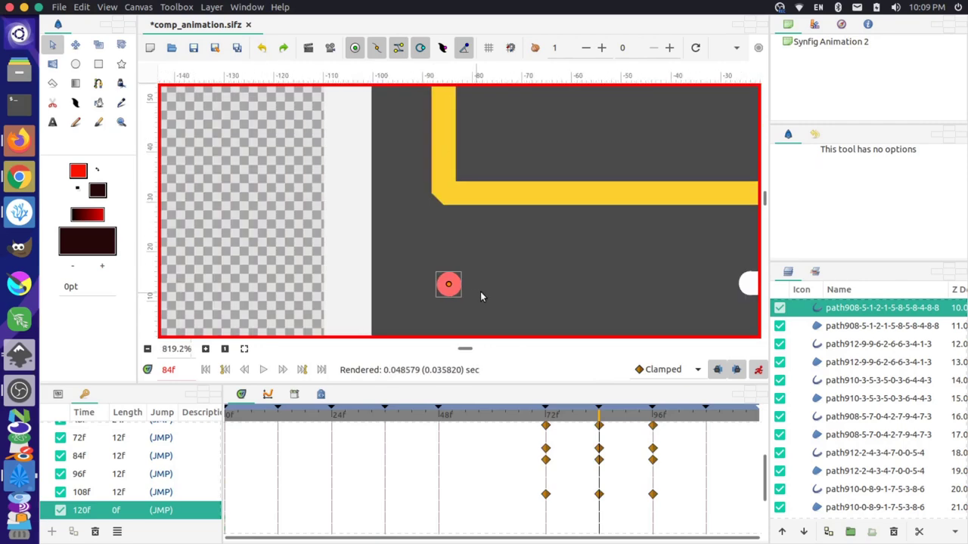
Step: Replay from frame 70 and, at frame 96, straighten the extended fourth-row red line by levelling its right end point with the left one
click(537, 416)
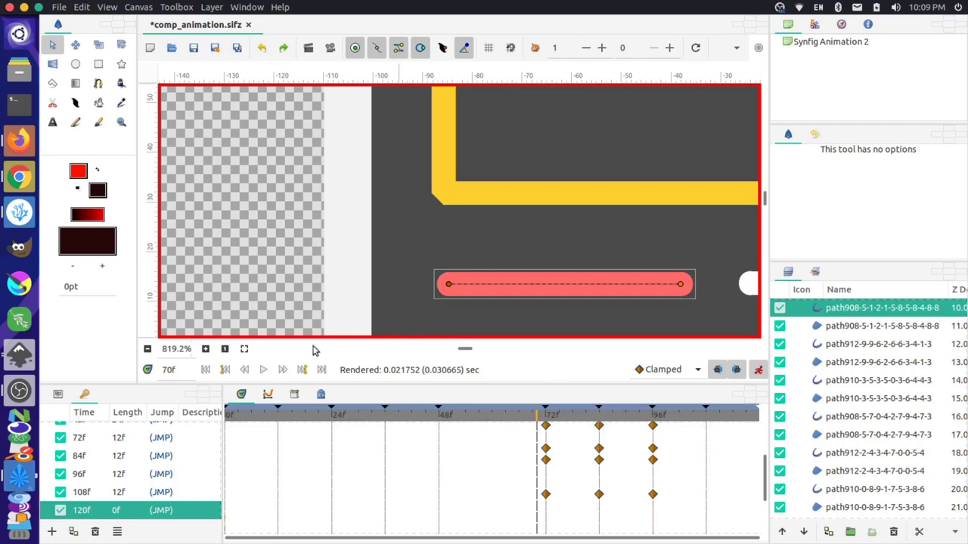
click(263, 370)
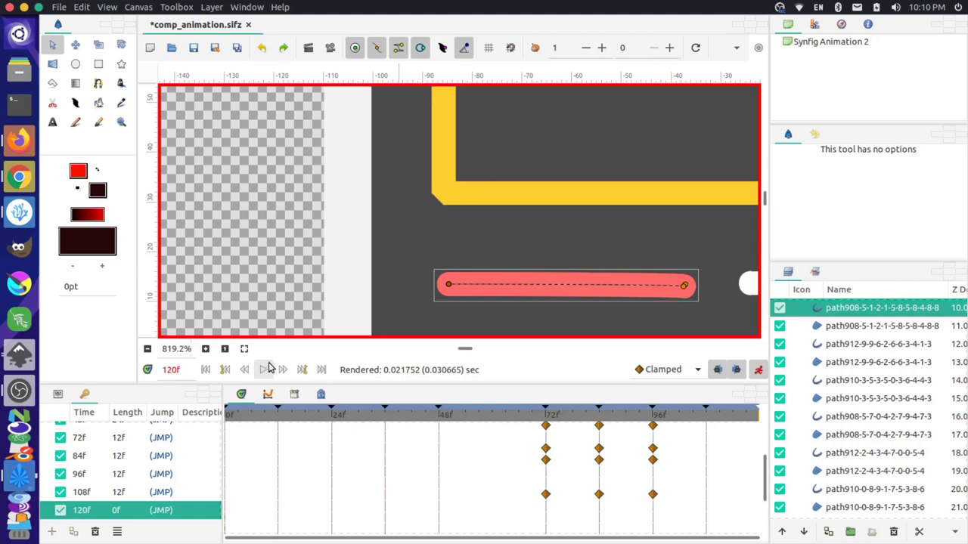
mouse_move(660, 414)
mouse_down()
mouse_move(603, 415)
mouse_move(655, 420)
mouse_up()
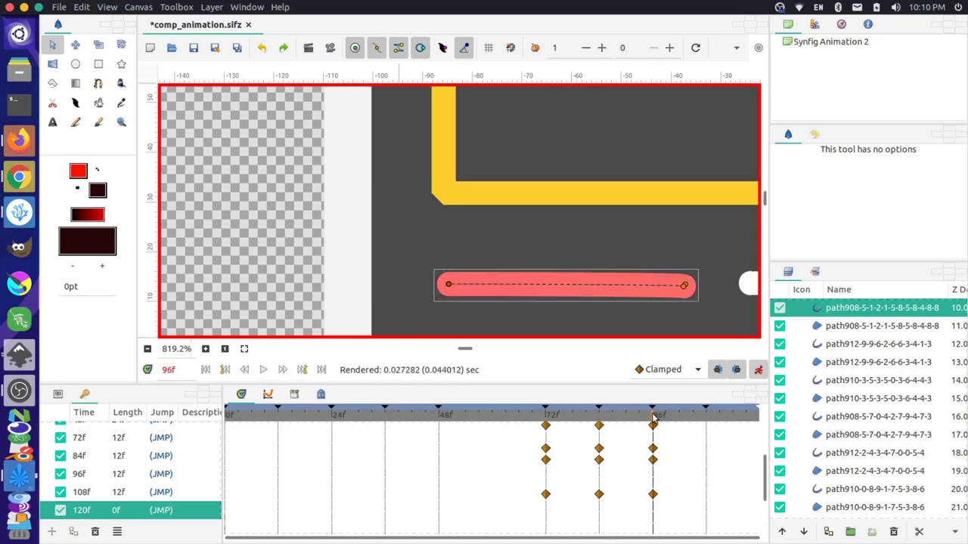
ctrl+scroll(688, 288, down, 1)
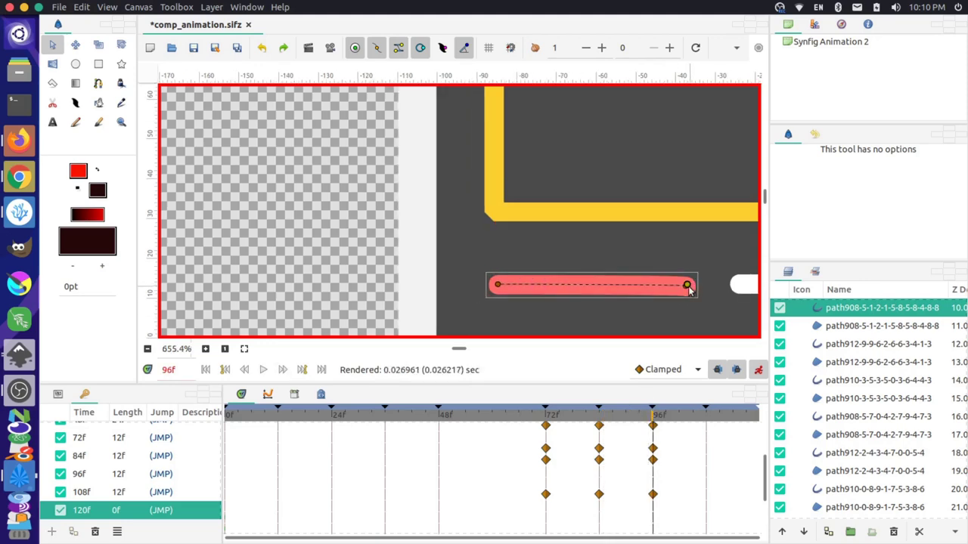
ctrl+scroll(688, 289, up, 3)
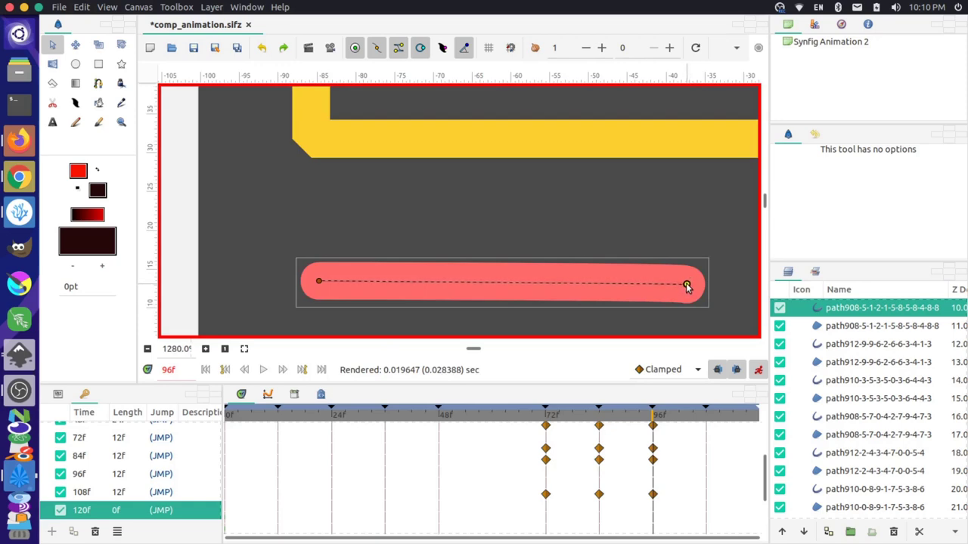
drag(687, 285, 688, 287)
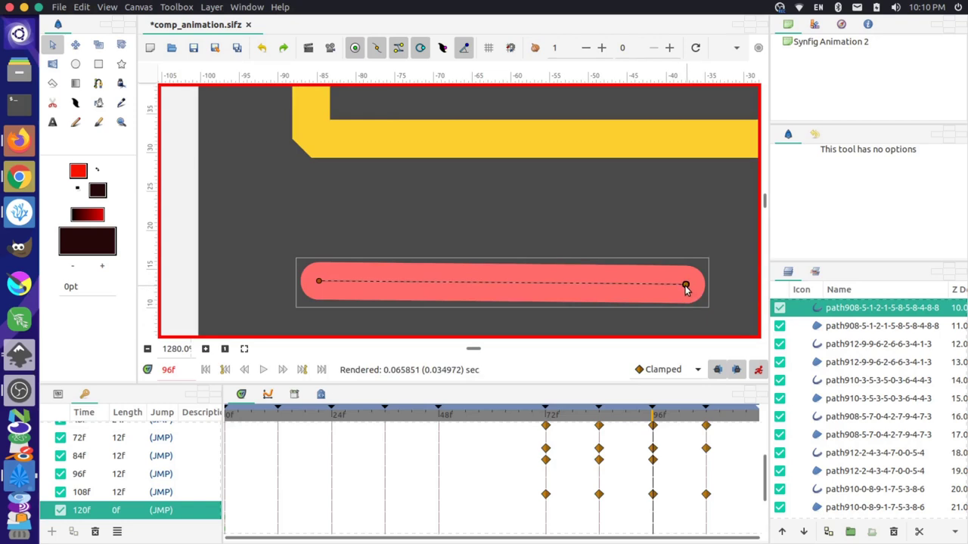
drag(687, 287, 686, 282)
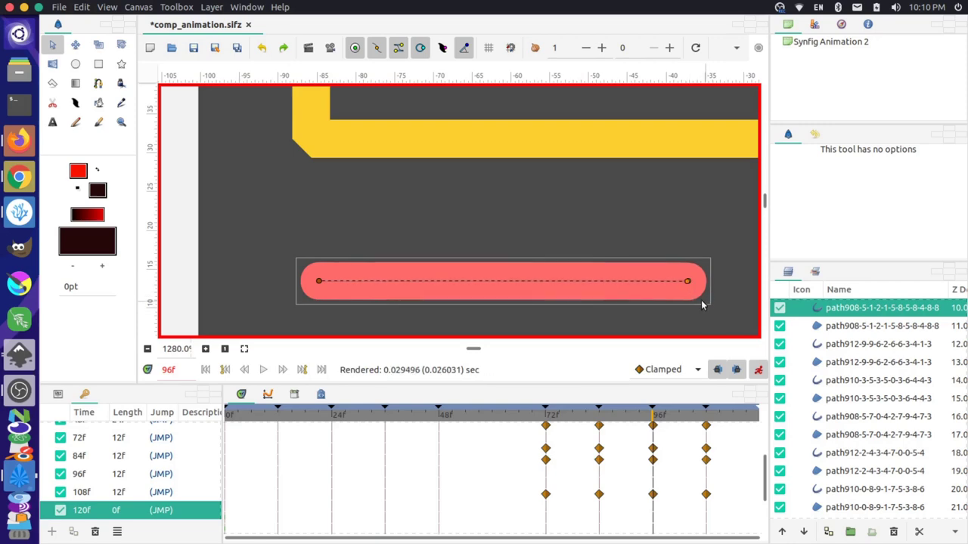
scroll(695, 298, up, 2)
scroll(691, 291, down, 5)
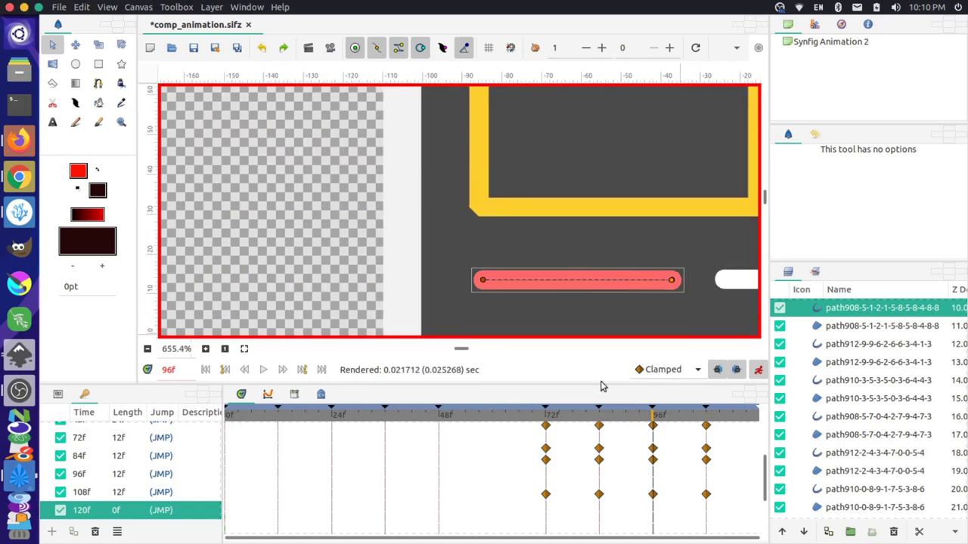
Step: Fine-tune the right end point of the fourth-row red line at frame 96 and save the file
drag(460, 348, 487, 346)
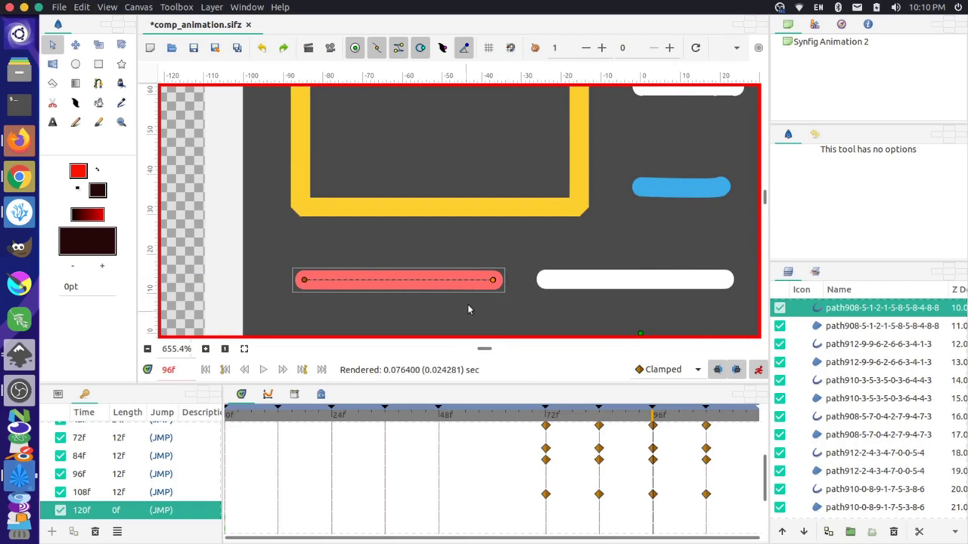
scroll(518, 279, down, 1)
scroll(521, 279, up, 4)
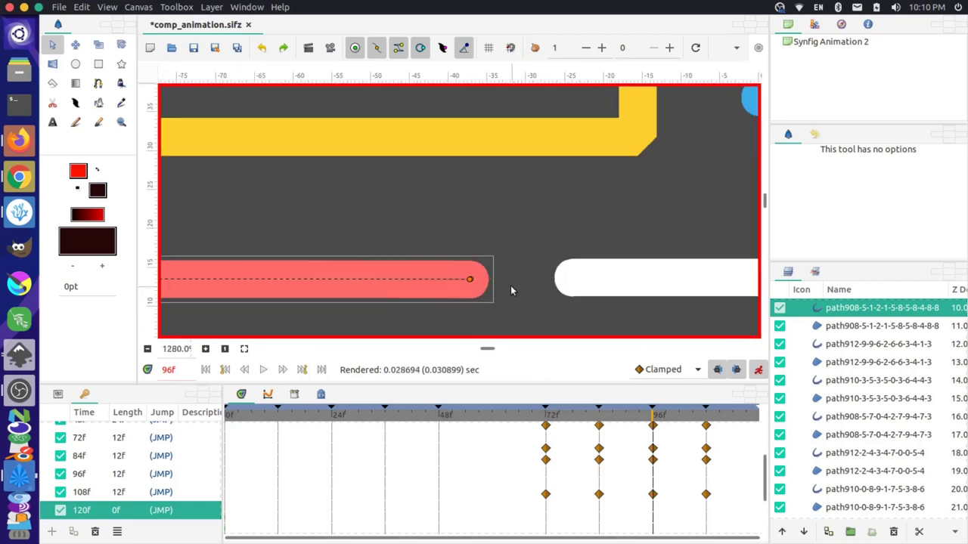
click(468, 280)
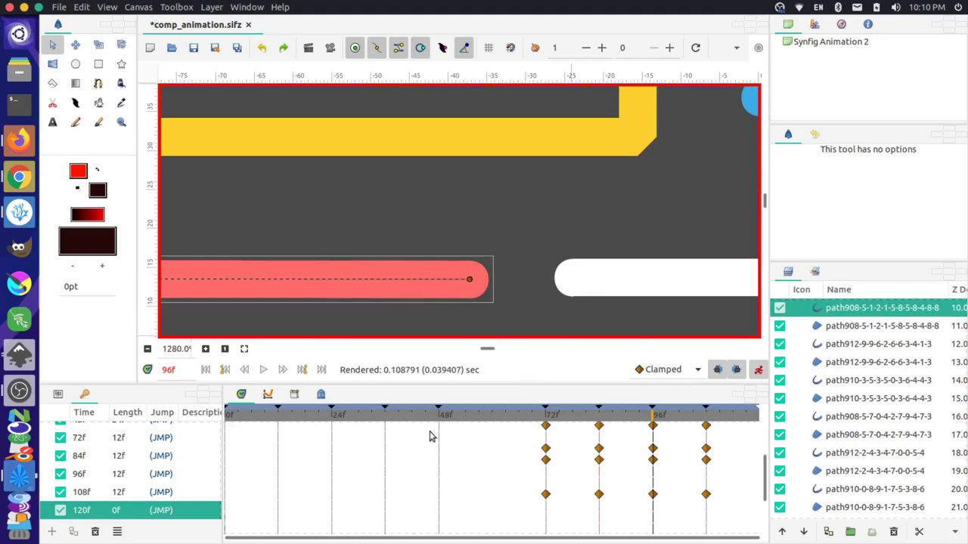
click(59, 7)
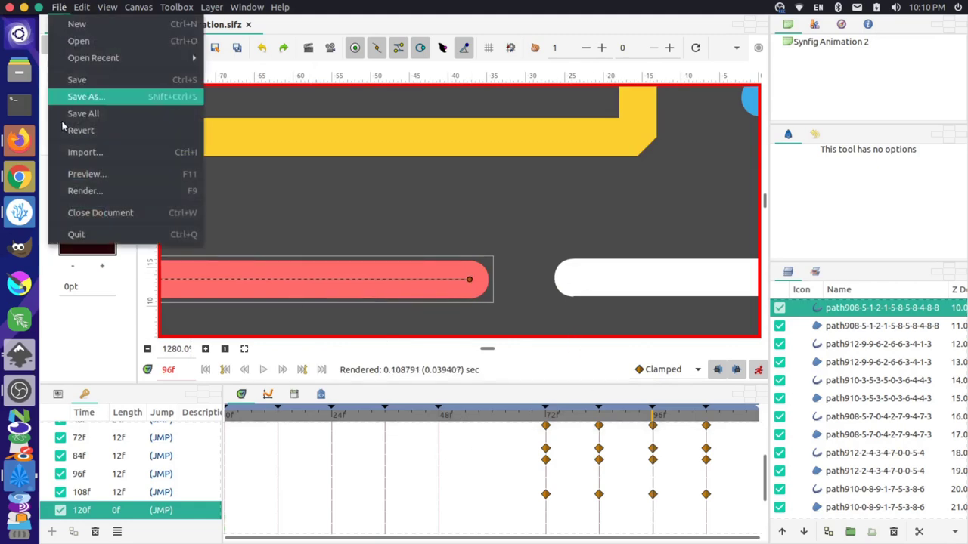
click(83, 78)
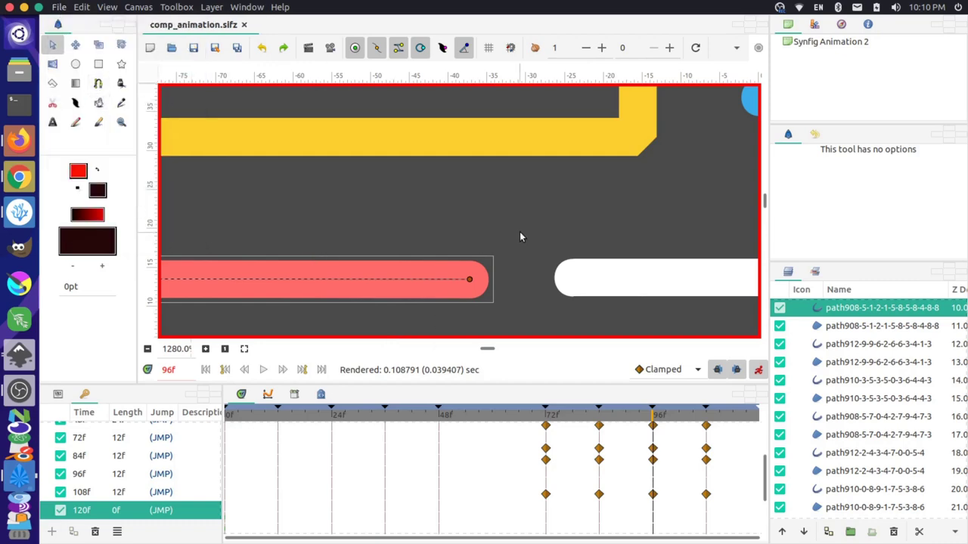
Step: Play the whole animation from frame 0 with the laptop screen in view and check the code lines
ctrl+scroll(520, 234, down, 4)
ctrl+scroll(521, 236, down, 4)
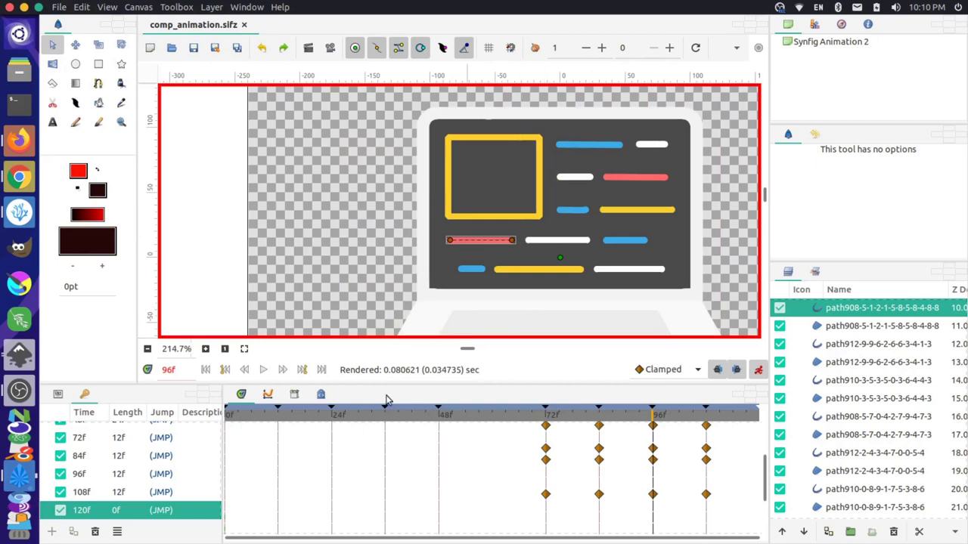
drag(384, 428, 225, 428)
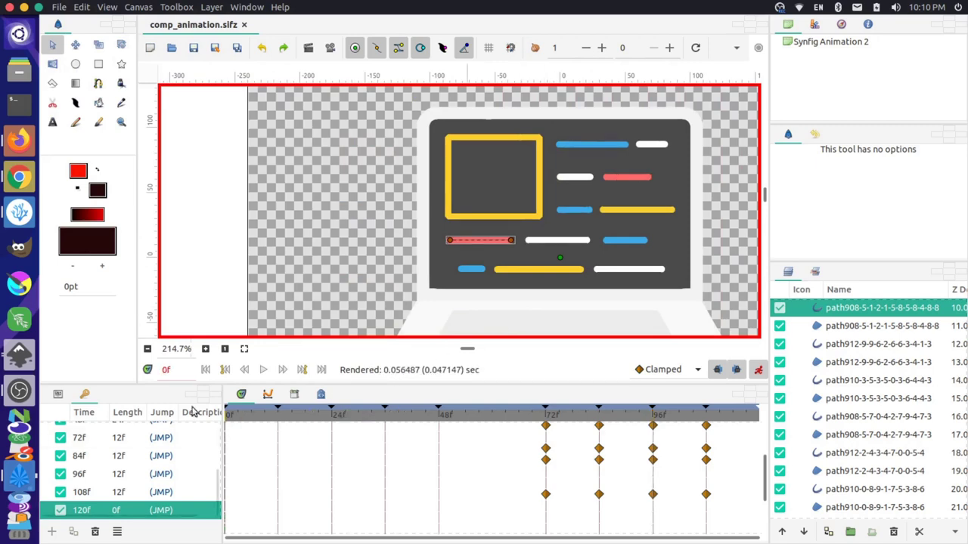
click(264, 370)
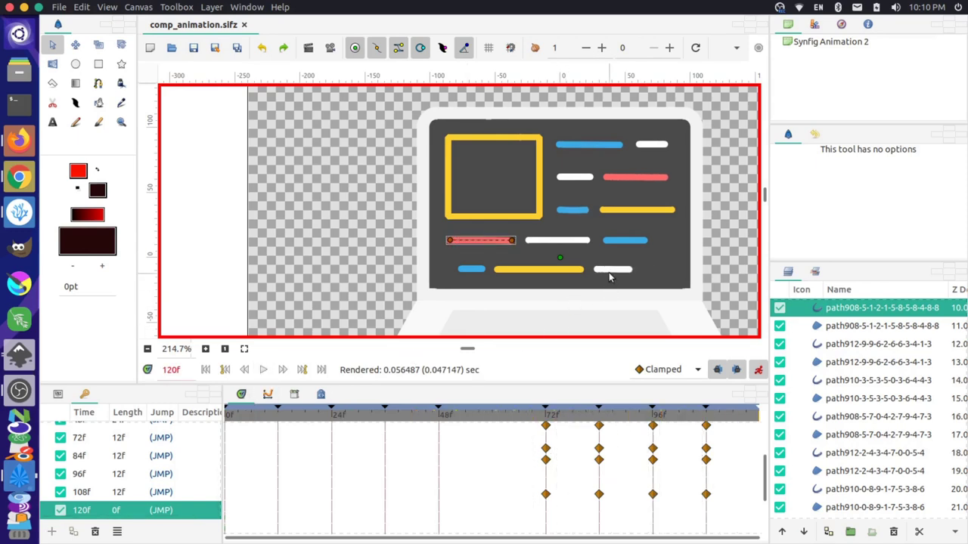
Step: At frame 108, align the end points of the collapsed fifth-row white line exactly so it forms a round dot
drag(685, 416, 706, 418)
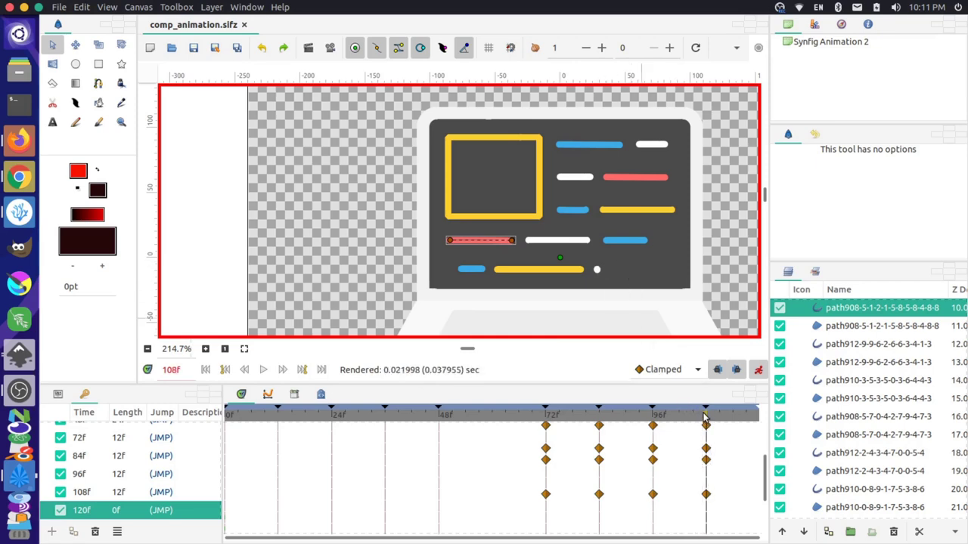
scroll(614, 270, down, 2)
scroll(614, 270, up, 7)
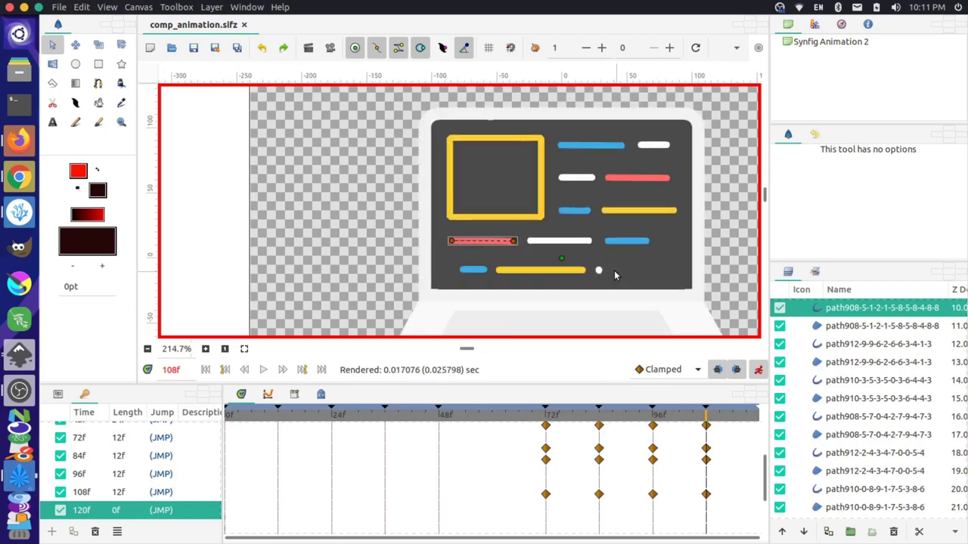
scroll(610, 271, up, 3)
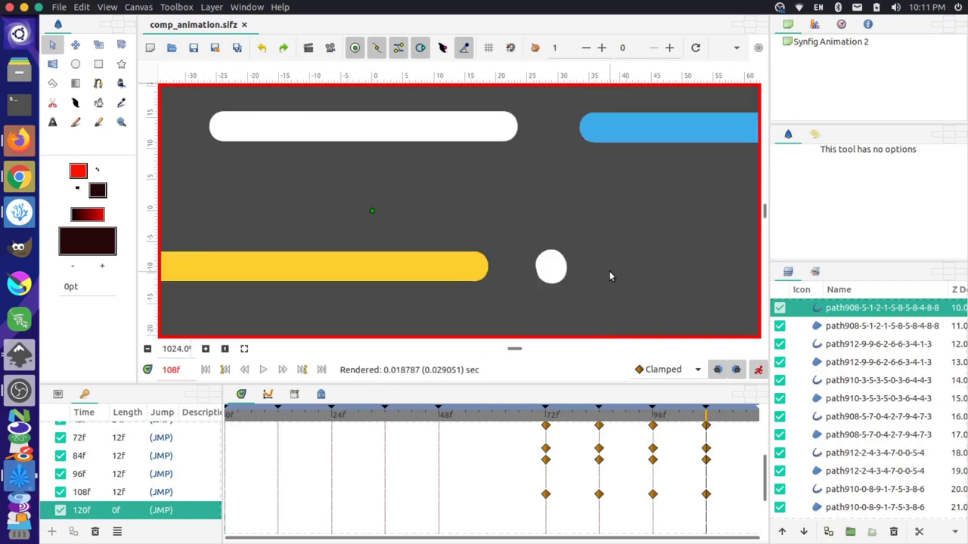
click(543, 270)
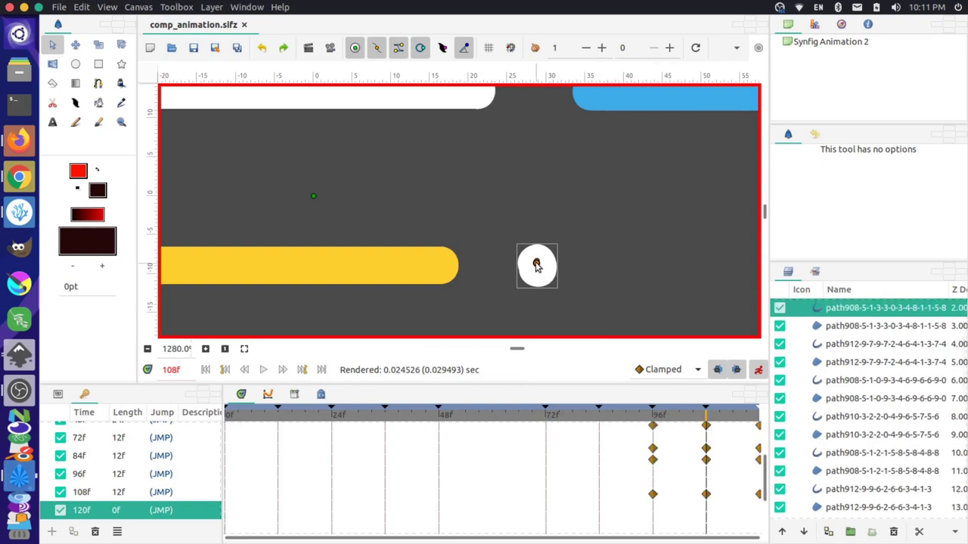
drag(536, 264, 539, 261)
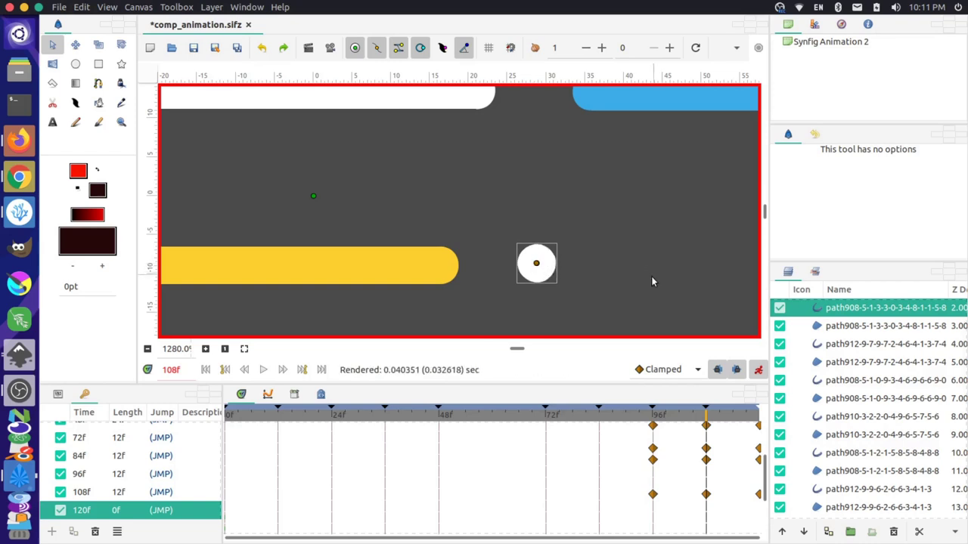
Step: At frame 120, straighten the extended fifth-row white line by levelling its right end point with the left one
click(657, 415)
drag(657, 415, 732, 418)
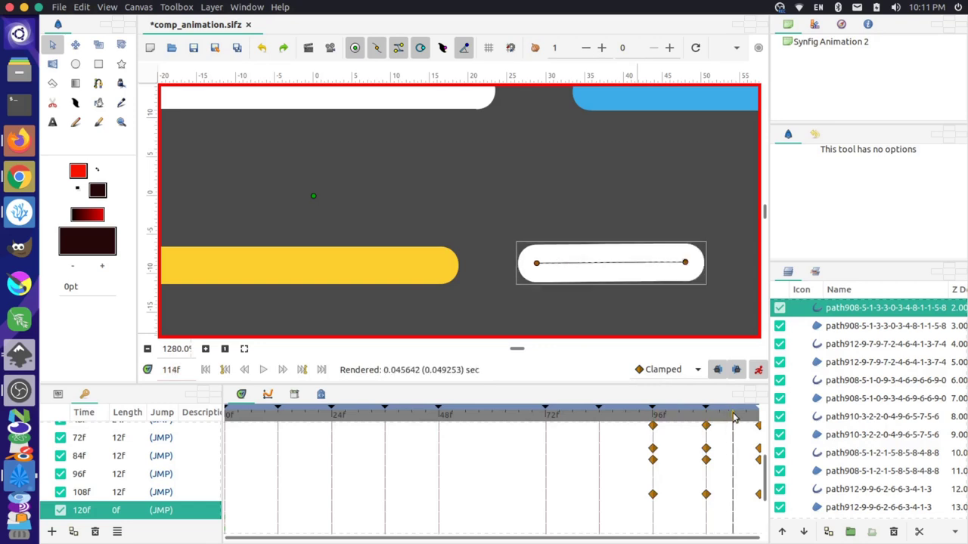
scroll(603, 461, up, 2)
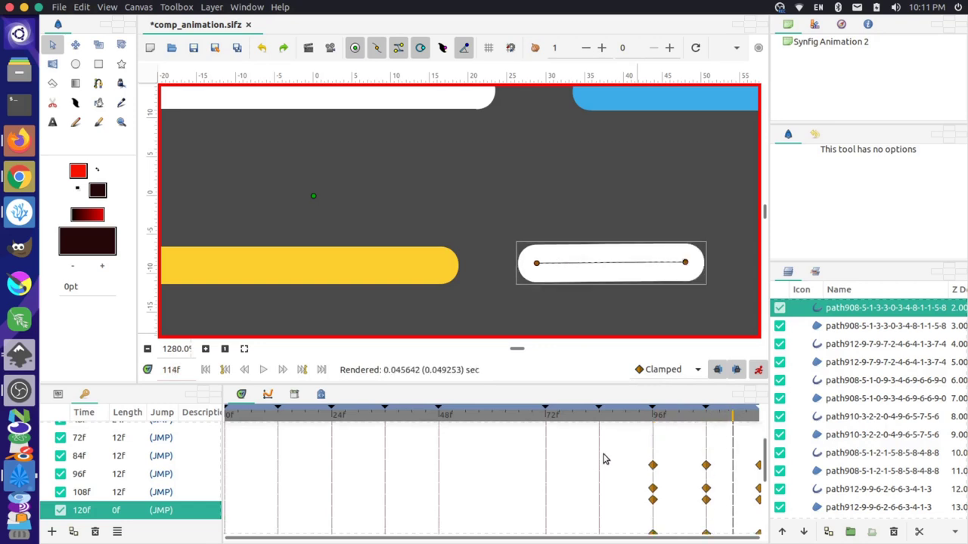
drag(739, 418, 758, 417)
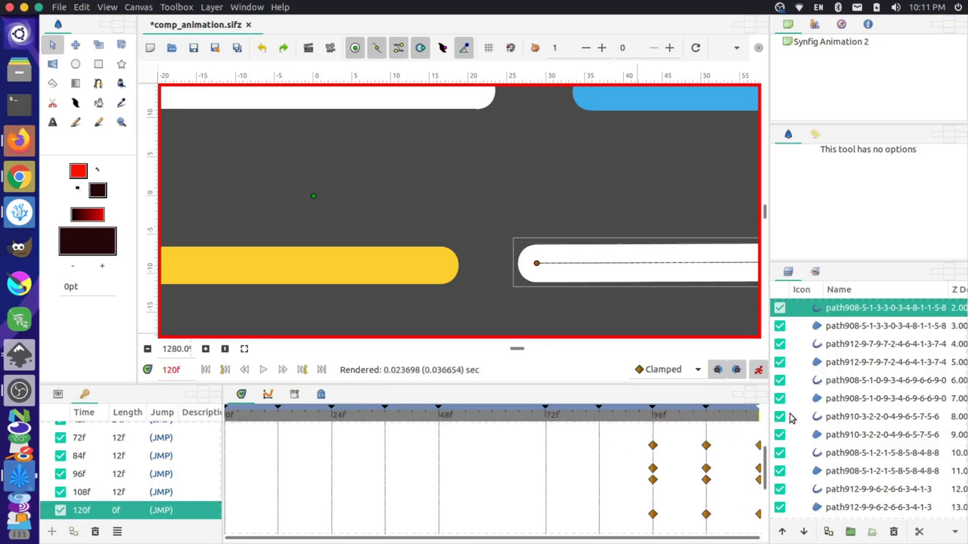
scroll(653, 195, down, 2)
scroll(652, 195, down, 1)
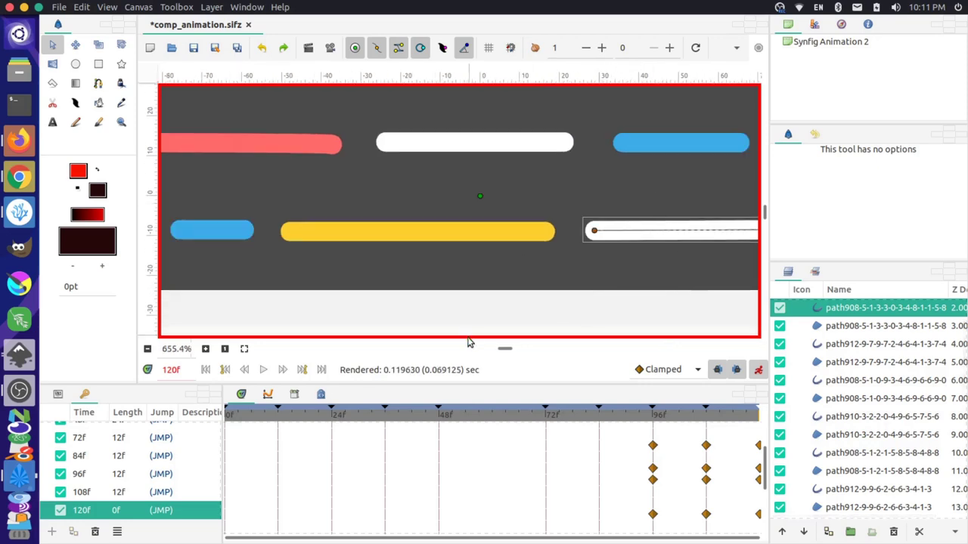
drag(505, 350, 543, 351)
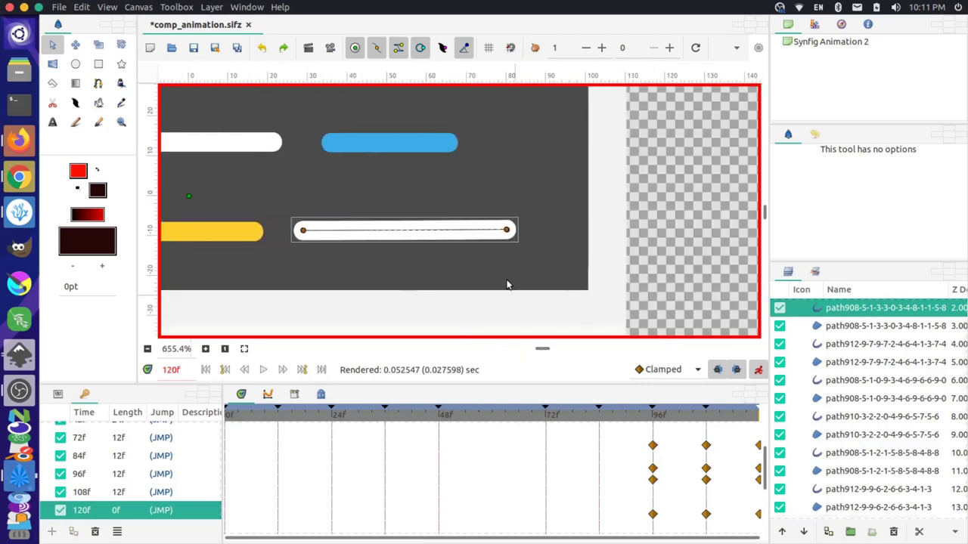
scroll(505, 269, up, 4)
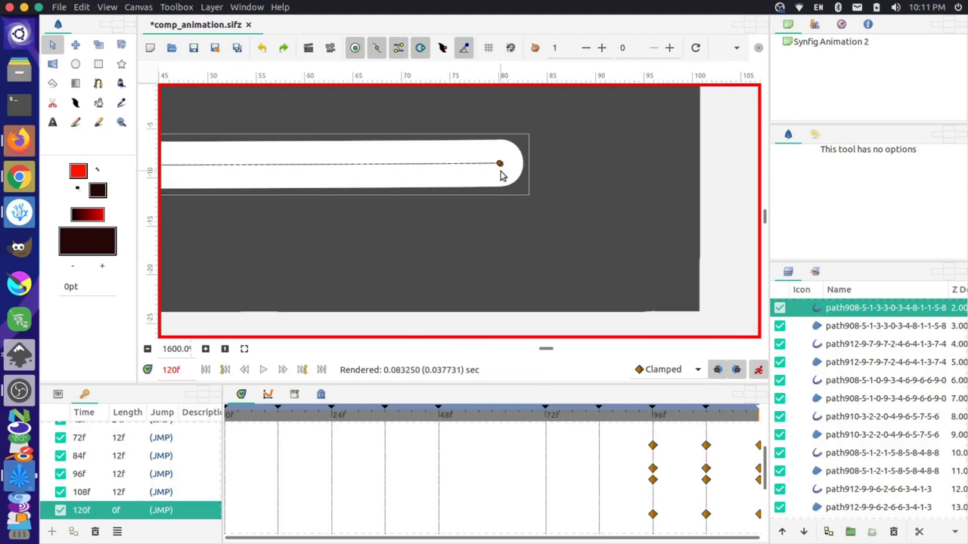
scroll(503, 194, up, 1)
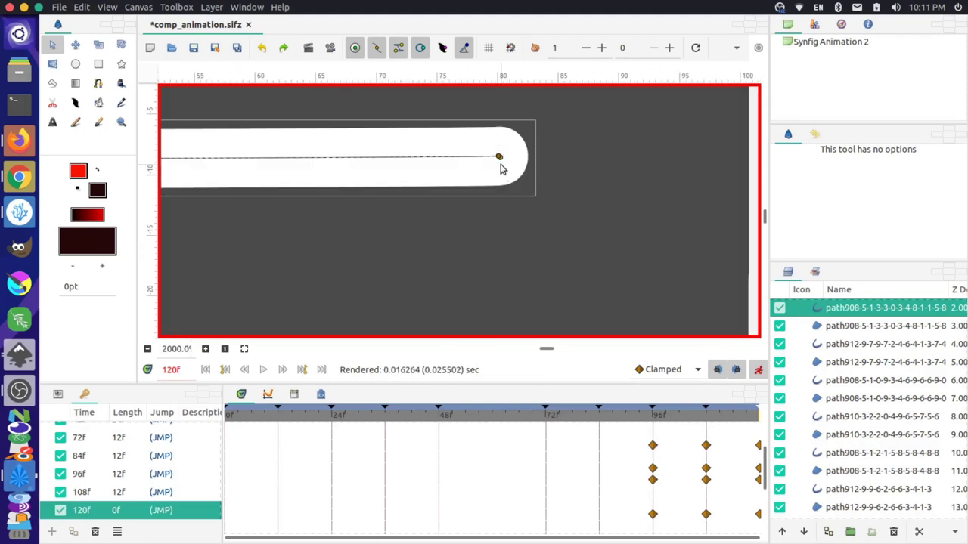
drag(499, 157, 499, 159)
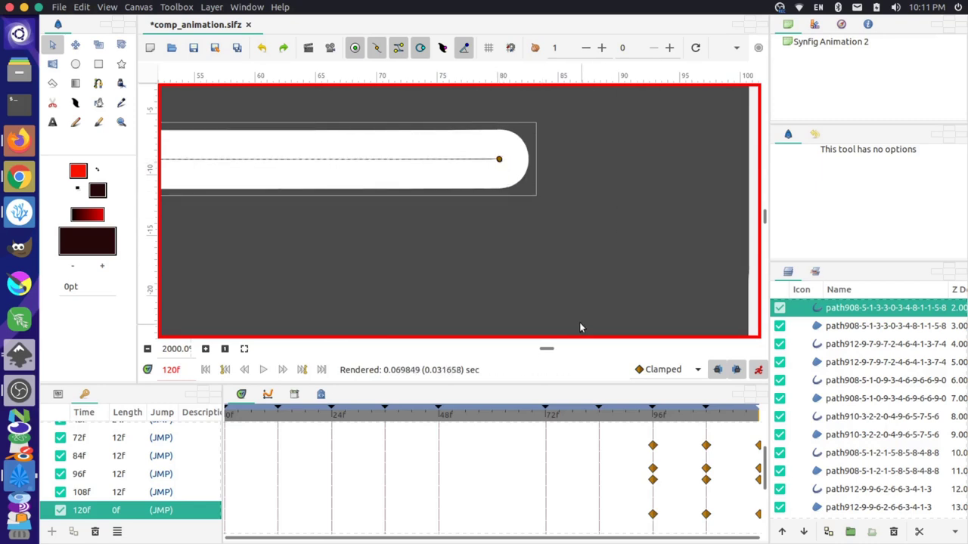
Step: Play the animation from the start and scrub between frames 0 and 120 to review all the code lines
scroll(599, 221, down, 2)
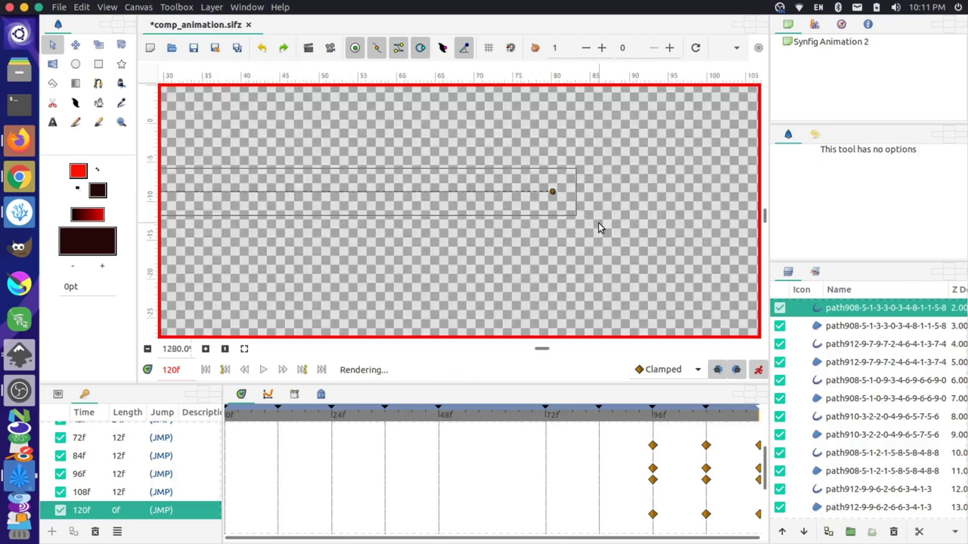
scroll(598, 222, down, 8)
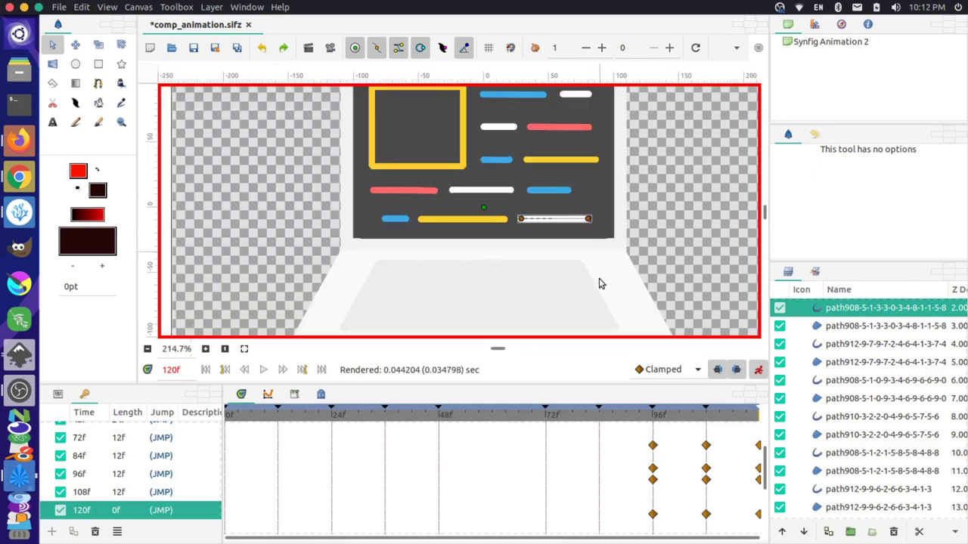
drag(486, 429, 189, 423)
click(264, 369)
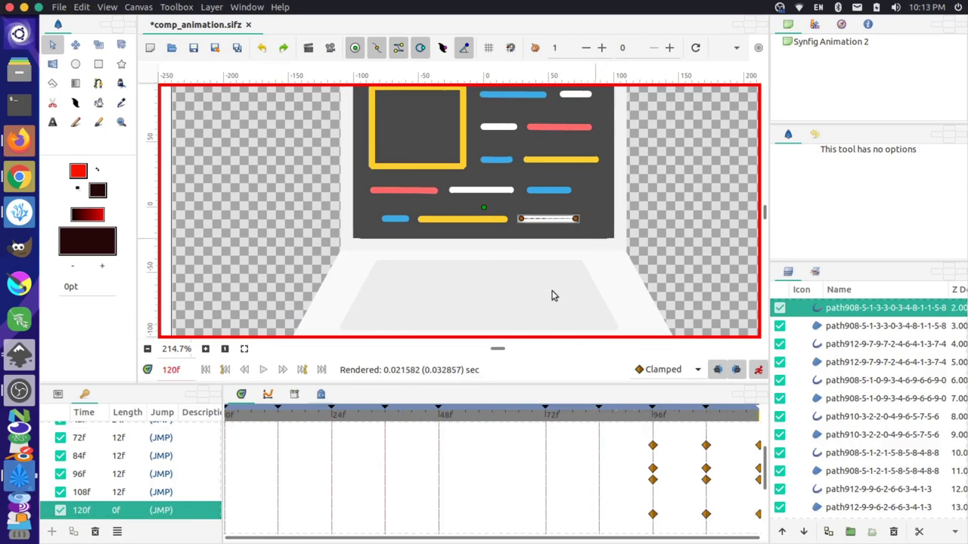
click(733, 416)
drag(751, 415, 50, 388)
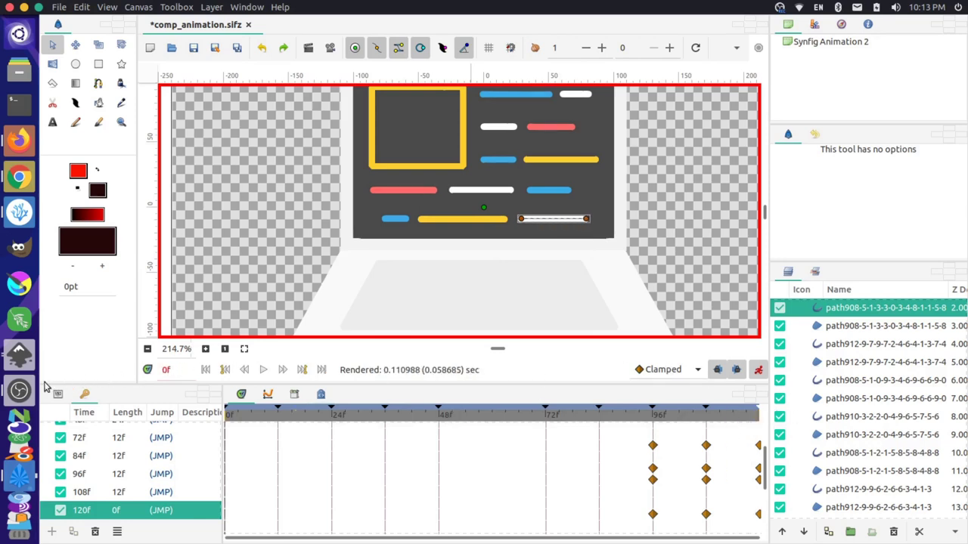
drag(474, 414, 965, 408)
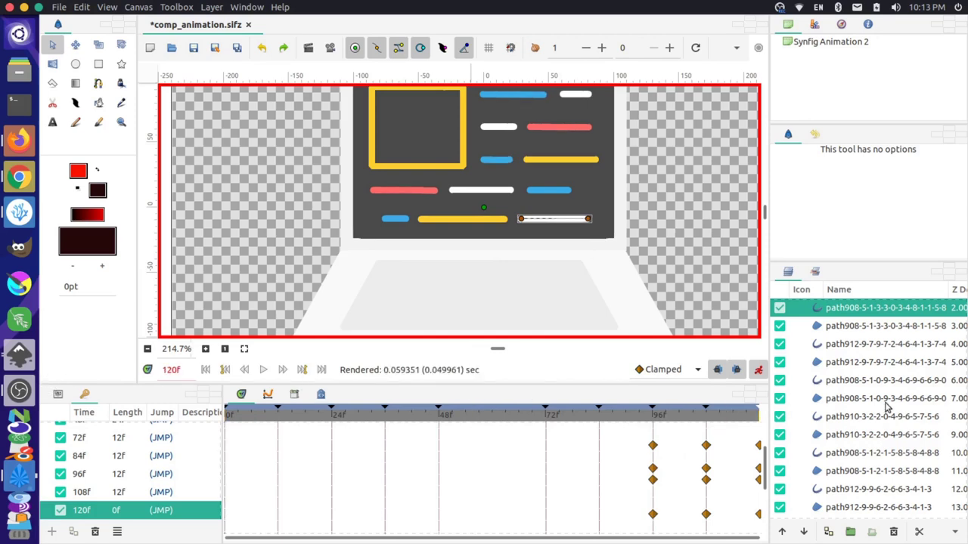
drag(889, 407, 135, 381)
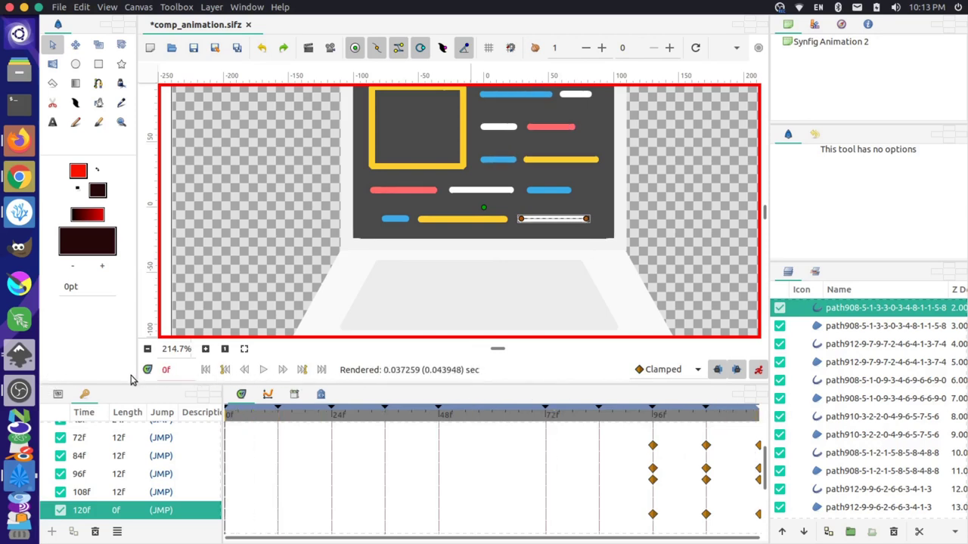
Step: At frame 120, shorten the extended fifth-row white line by moving its right end point slightly inward
drag(461, 412, 966, 424)
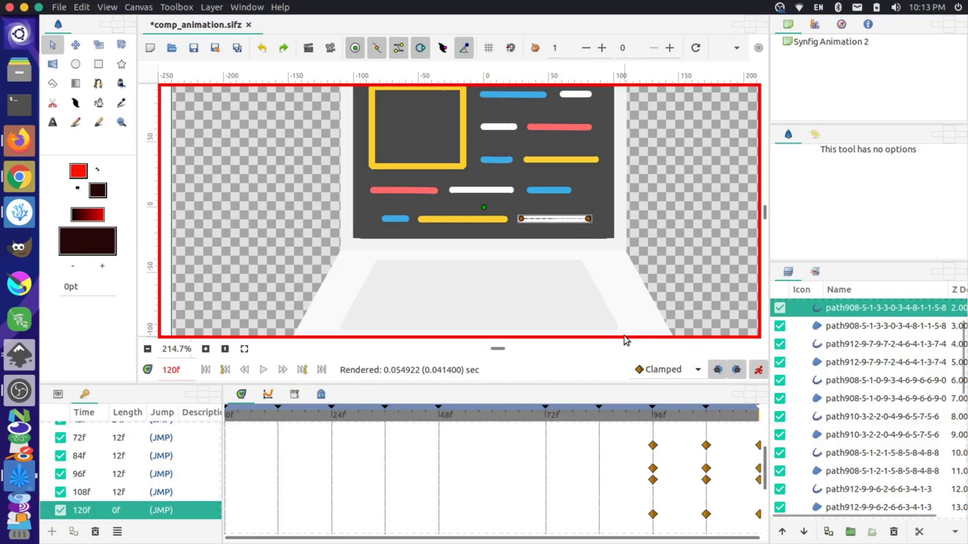
scroll(588, 261, up, 3)
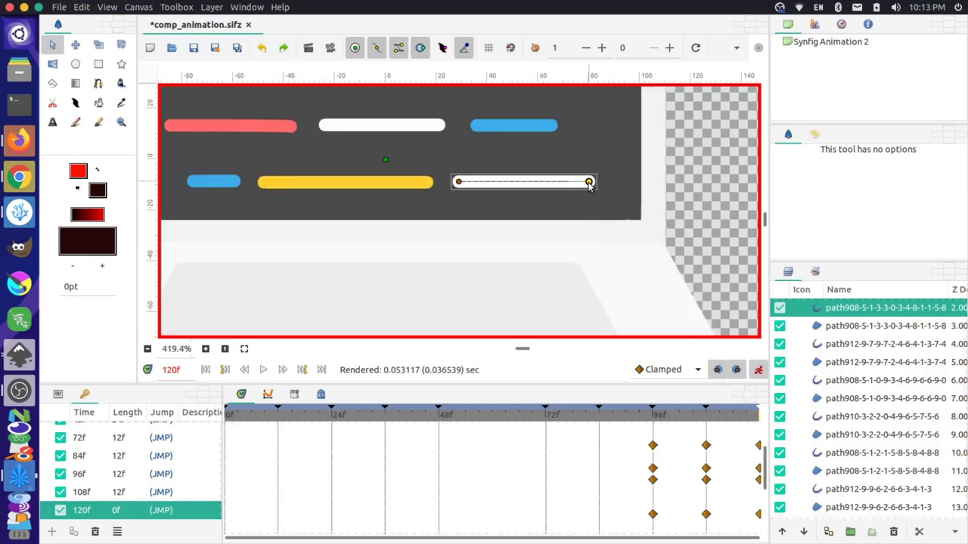
drag(589, 185, 581, 185)
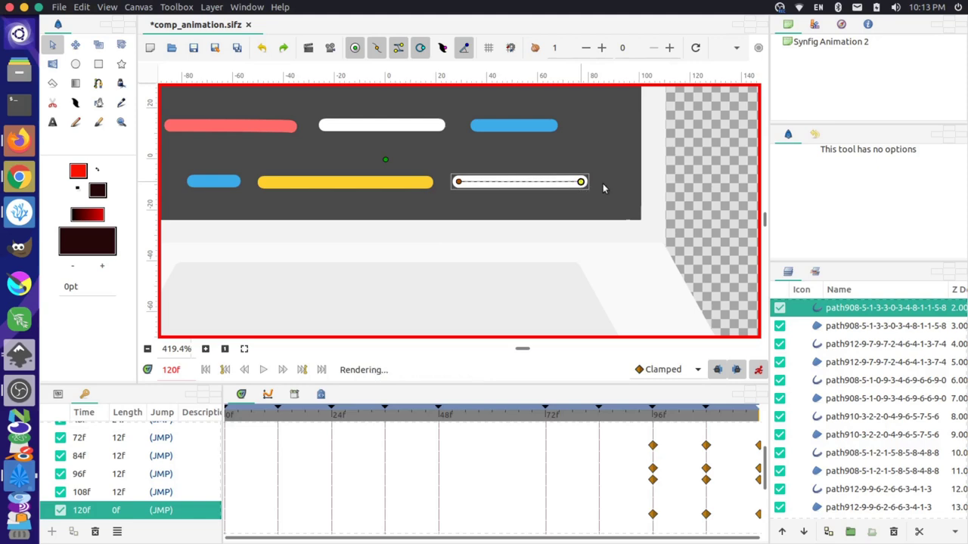
Step: At frame 48, shorten the second-row red line by bringing its right end point in to about 70 units, keeping the line straight
scroll(641, 190, up, 6)
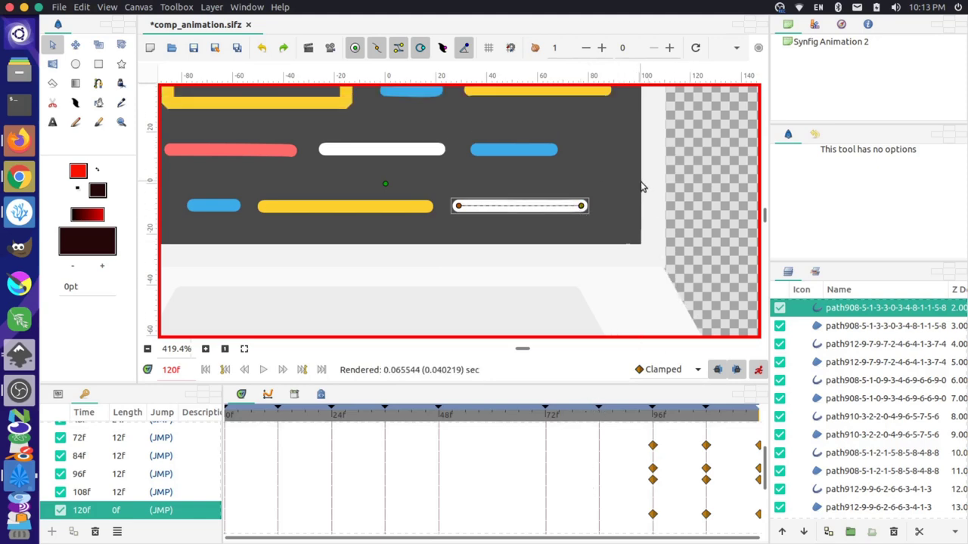
click(493, 419)
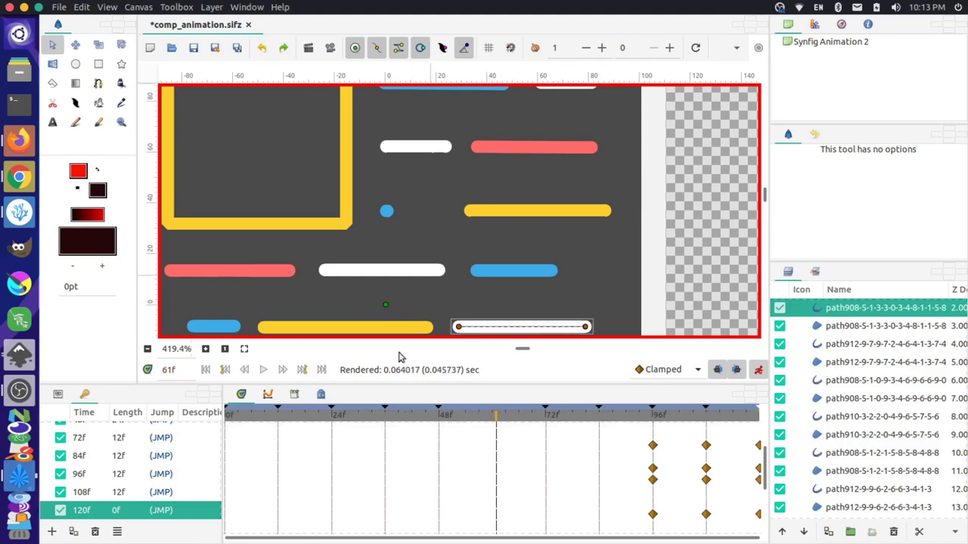
click(415, 418)
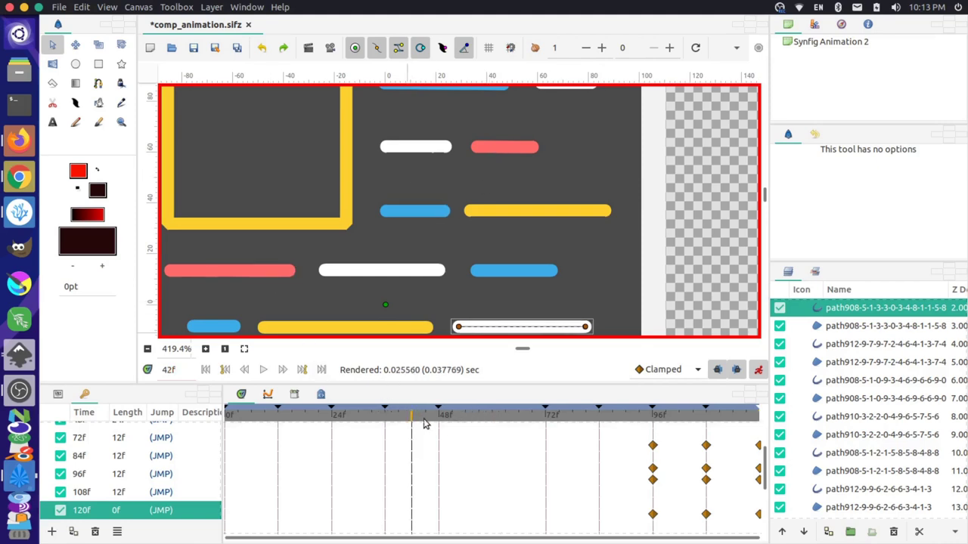
click(440, 422)
drag(440, 422, 330, 424)
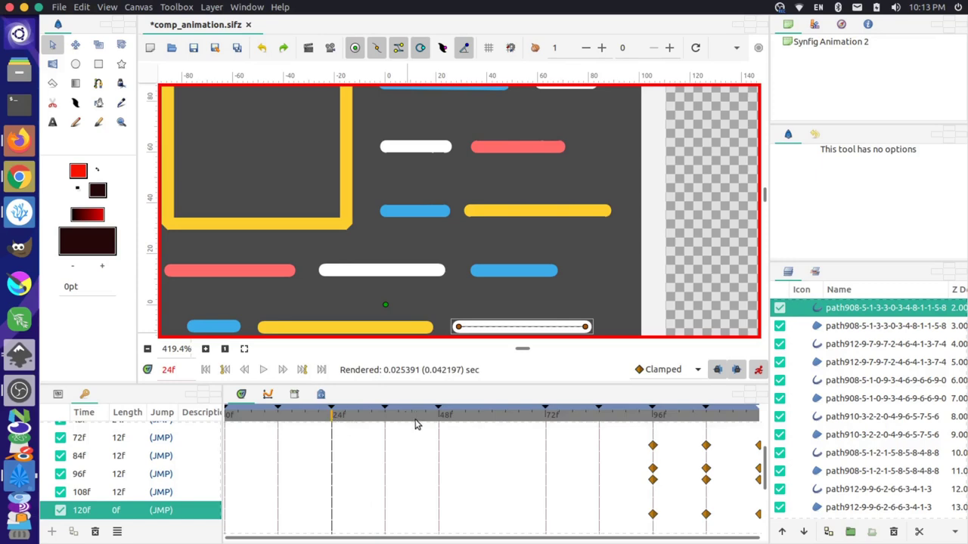
drag(425, 423, 437, 420)
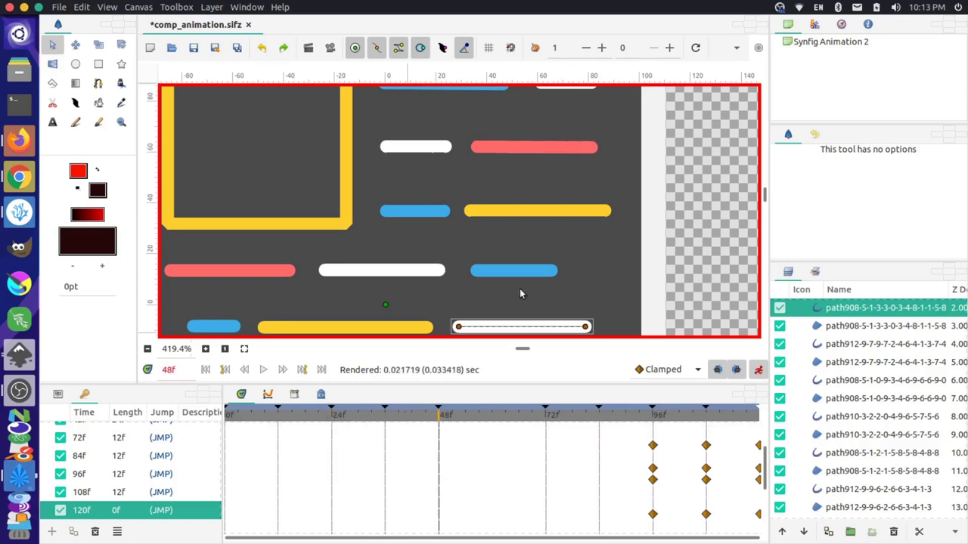
click(590, 149)
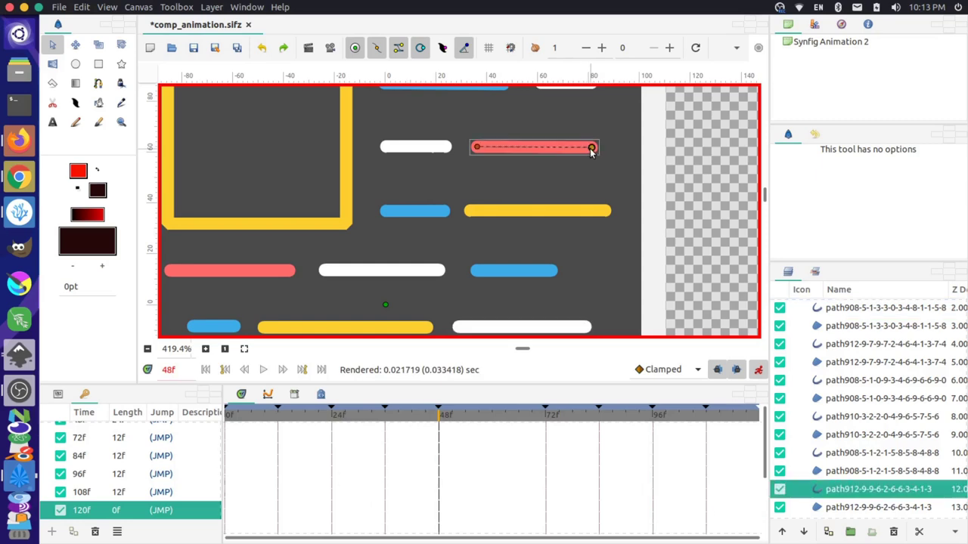
drag(591, 149, 561, 152)
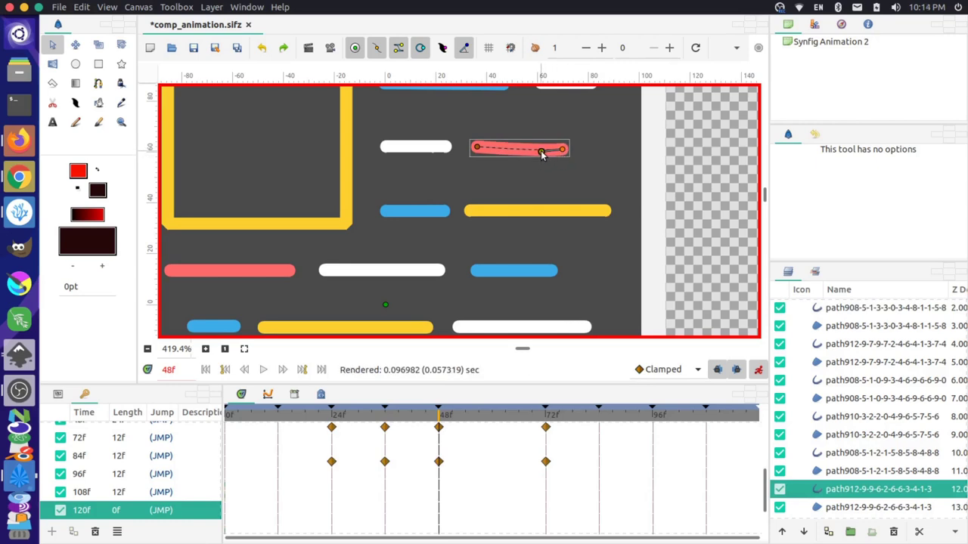
drag(546, 152, 547, 151)
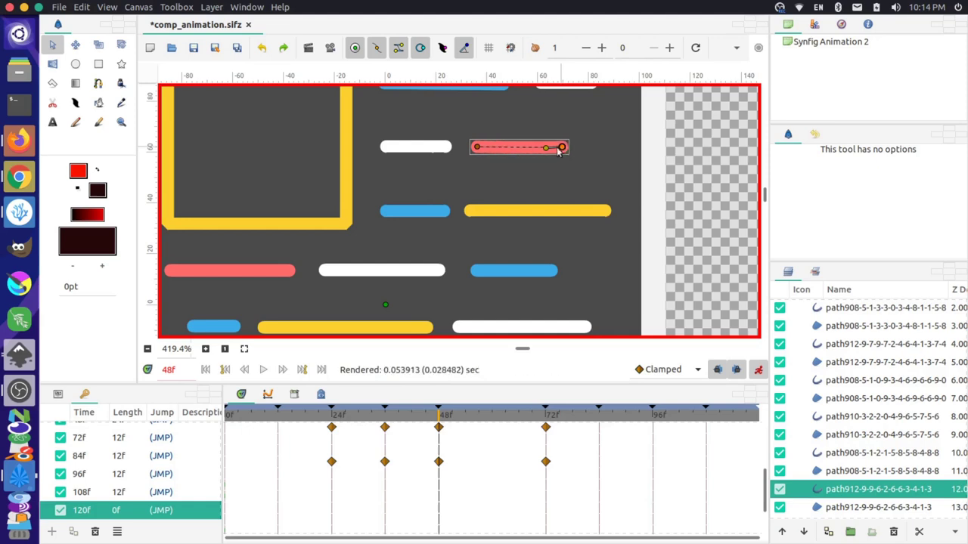
drag(546, 149, 561, 149)
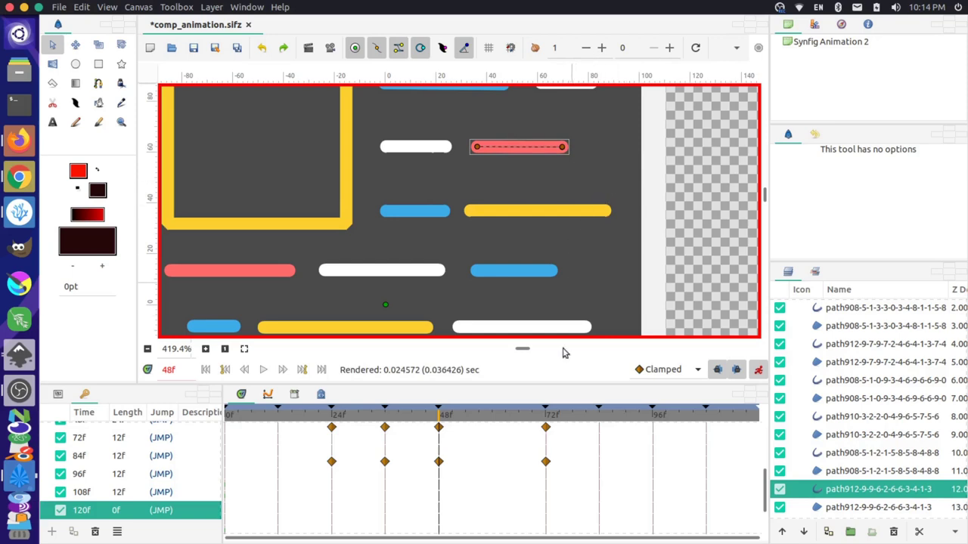
Step: Play the animation from frame 0 with the whole laptop screen in view to review the code lines, ending back at the start
drag(300, 415, 230, 415)
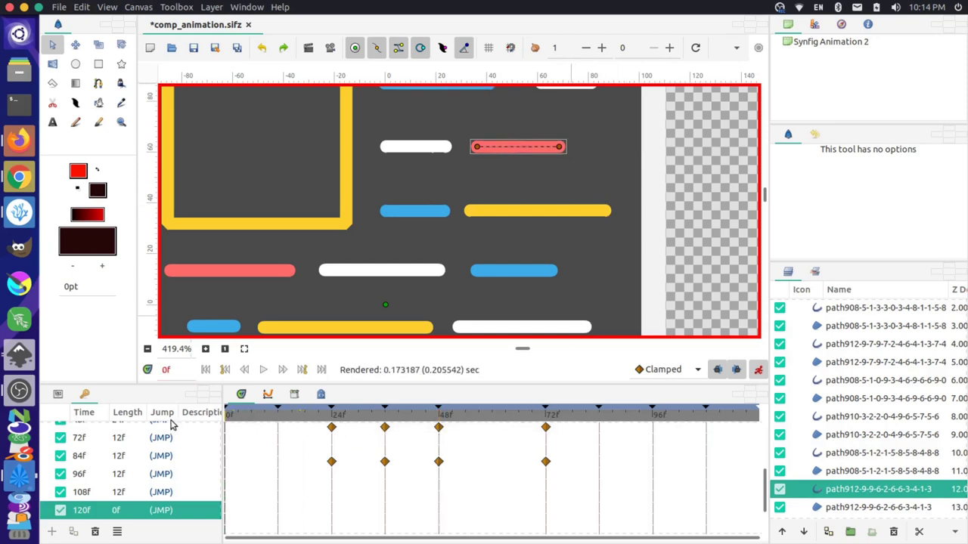
scroll(474, 226, down, 2)
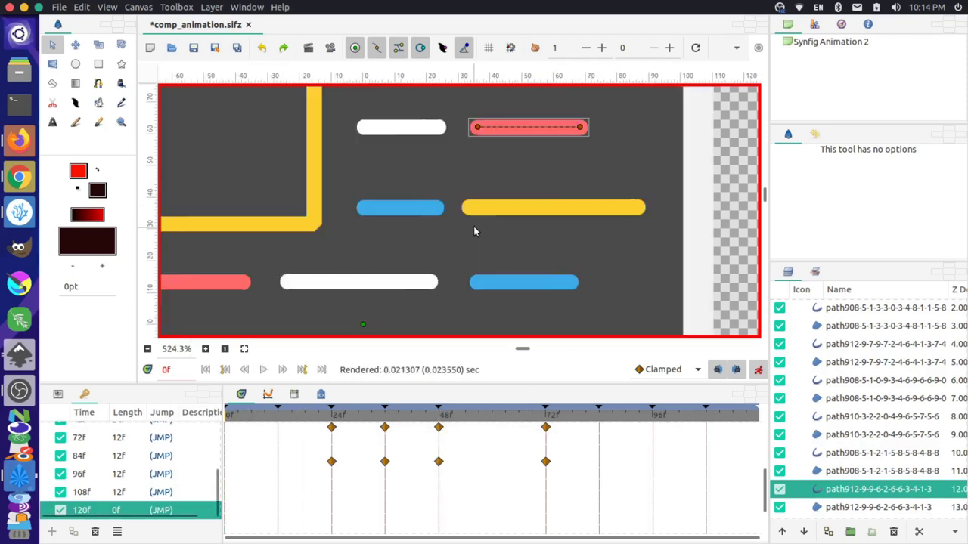
scroll(473, 226, down, 2)
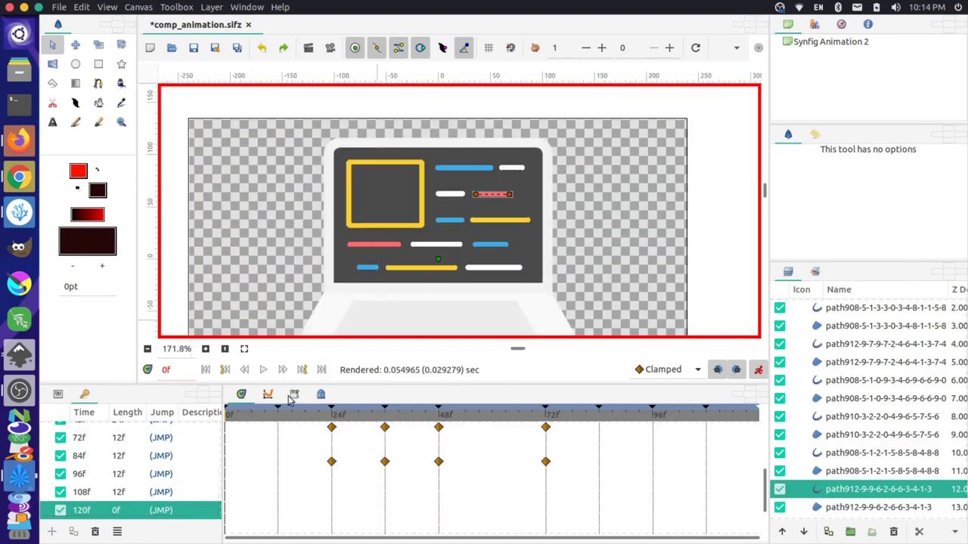
click(263, 370)
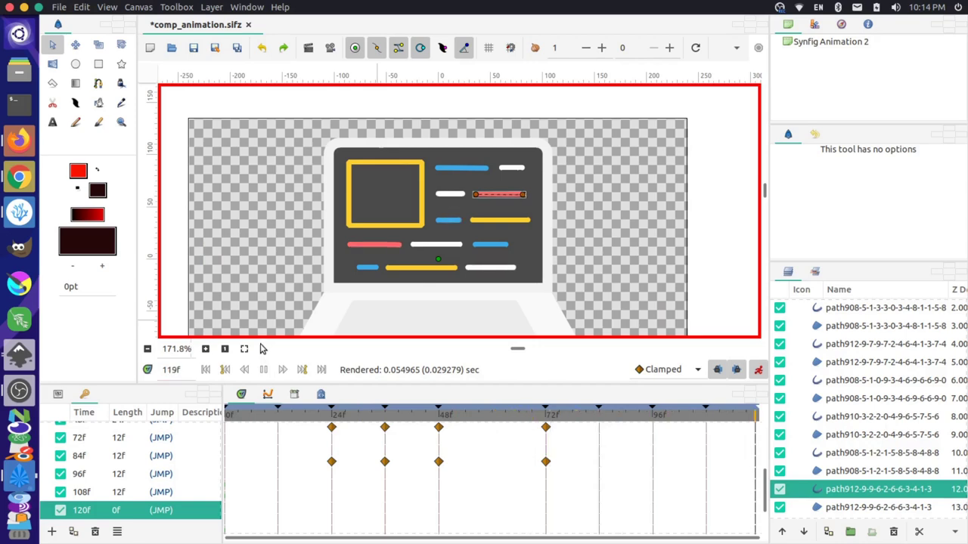
click(204, 369)
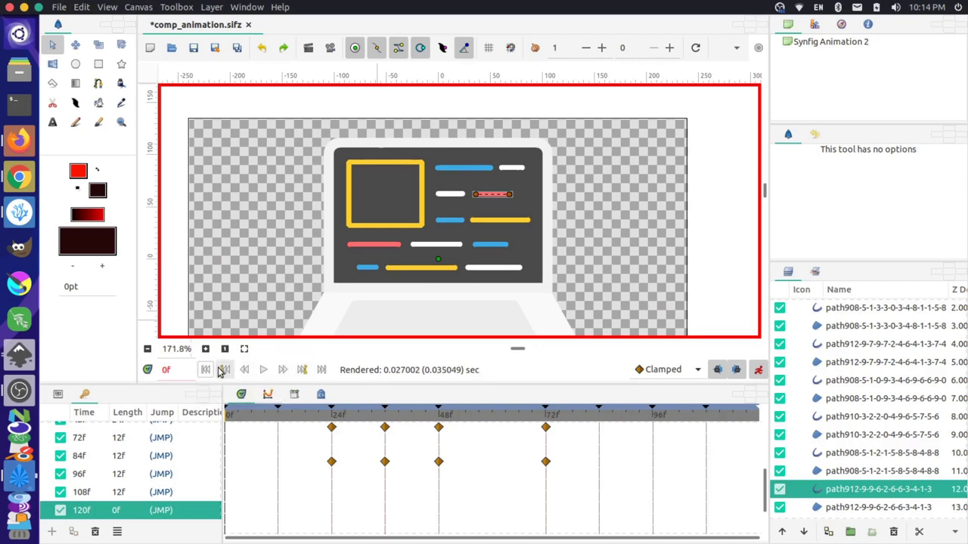
Step: Turn off animate editing mode at frame 0
scroll(529, 317, down, 1)
click(757, 370)
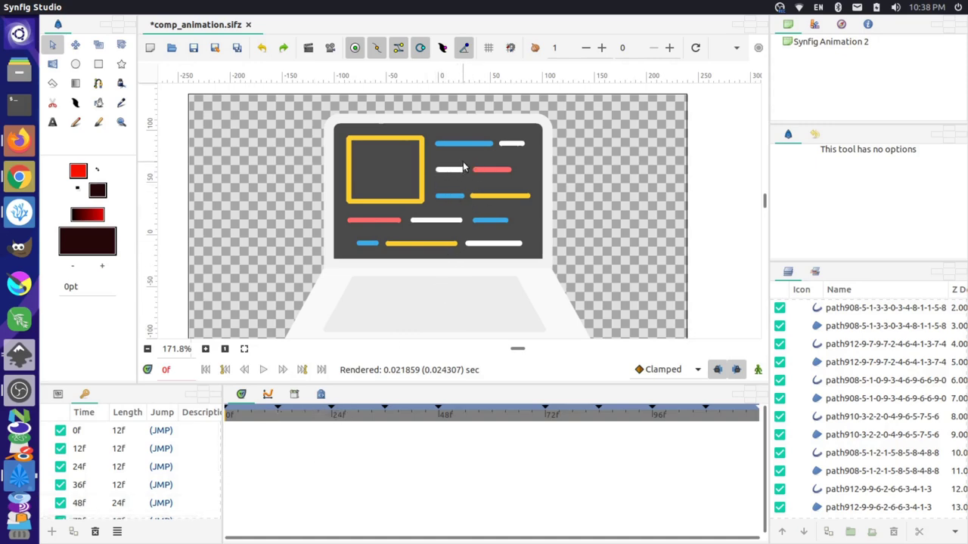
scroll(461, 162, down, 2)
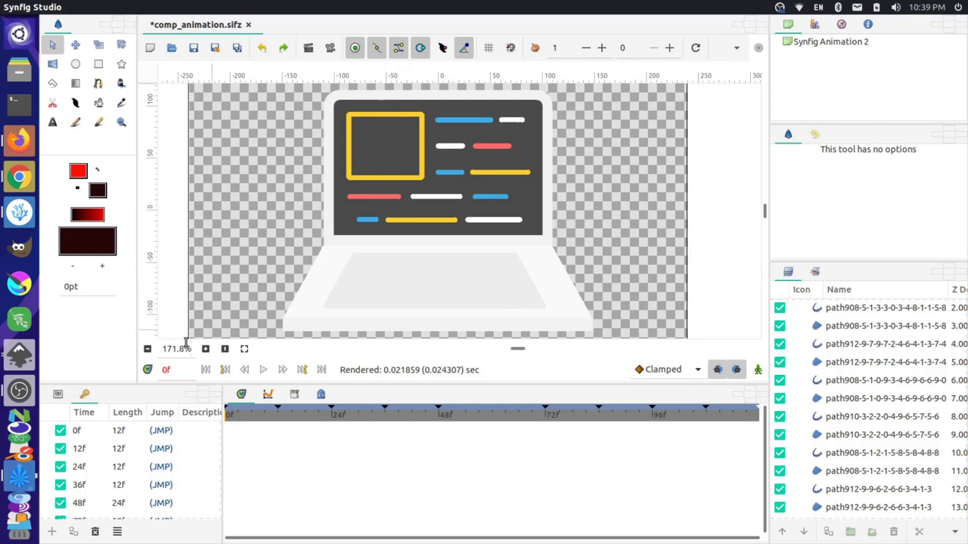
Step: Switch to computer2.sif in Inkscape and paste a copy of the light grey keyboard panel, offset up and right of the original
click(22, 354)
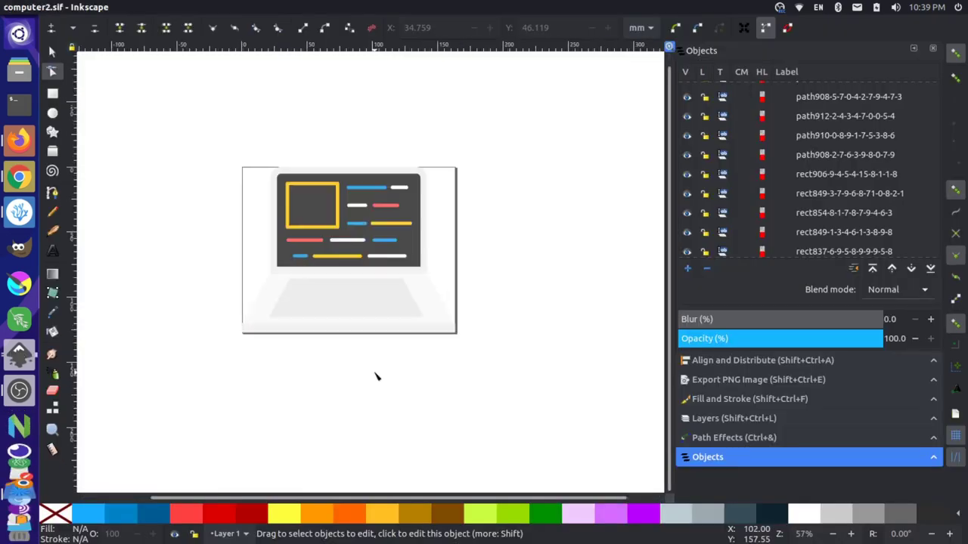
ctrl+scroll(378, 375, up, 1)
scroll(368, 341, up, 3)
ctrl+scroll(329, 371, up, 1)
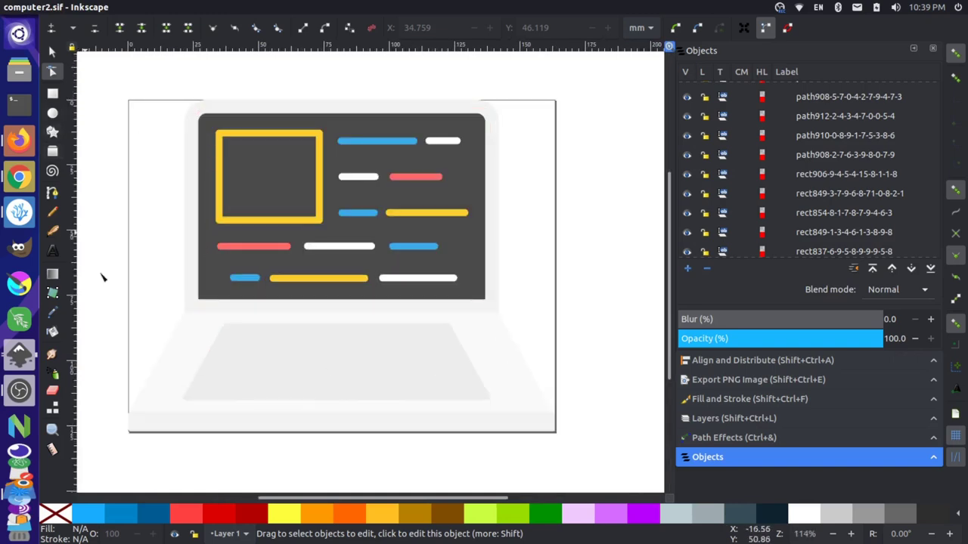
click(53, 52)
click(299, 365)
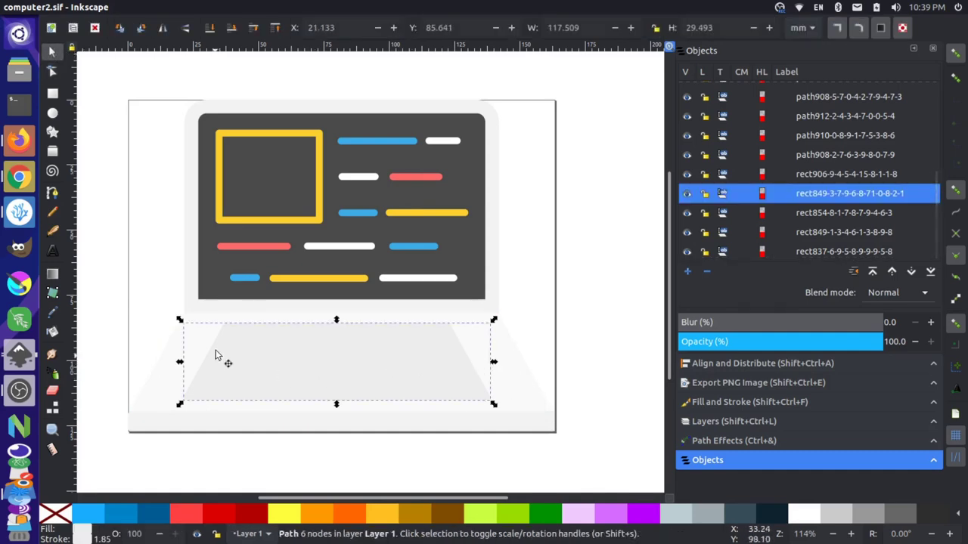
key(ctrl+c)
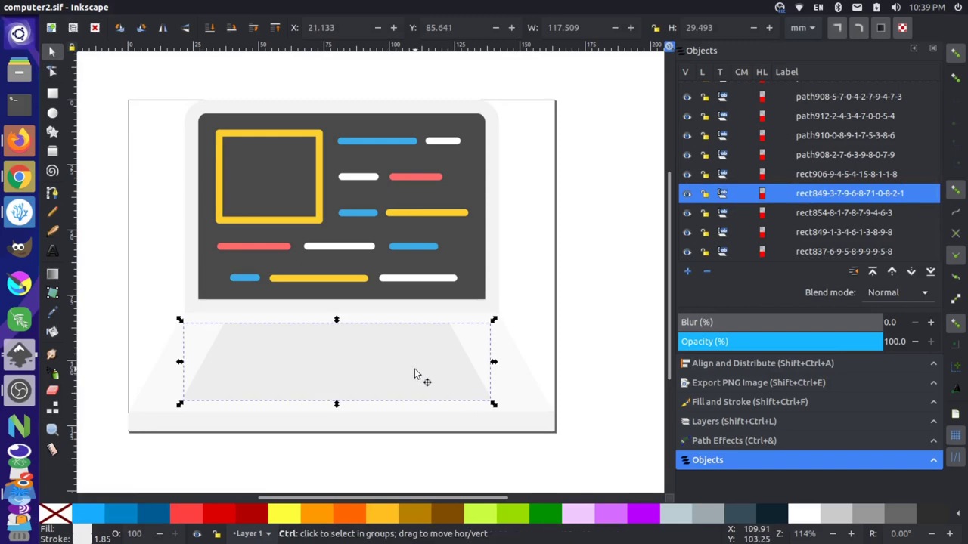
key(ctrl+v)
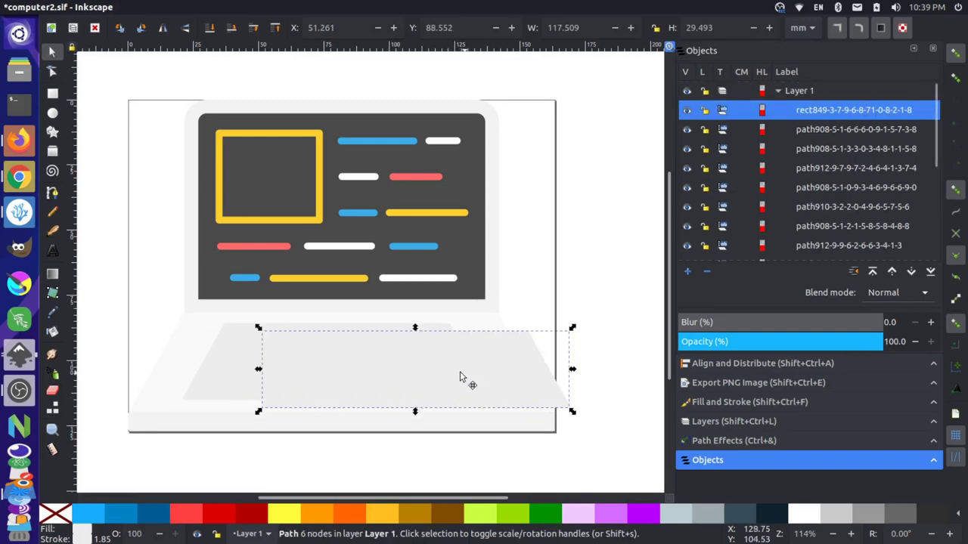
drag(458, 378, 439, 358)
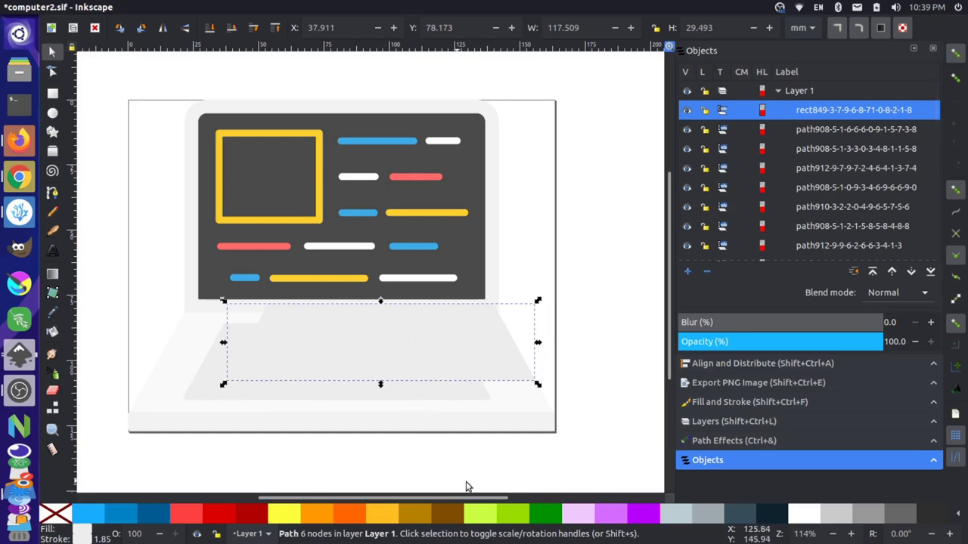
Step: Fill the copied keyboard panel with green and scale it down to about 54 × 13.5 mm, placed over the keyboard's right side
click(553, 514)
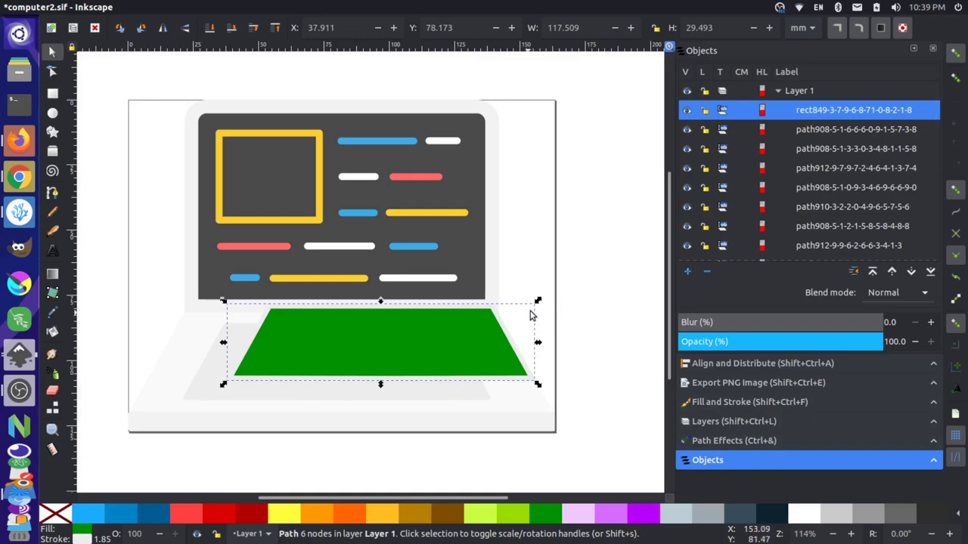
drag(538, 300, 371, 335)
drag(312, 355, 507, 347)
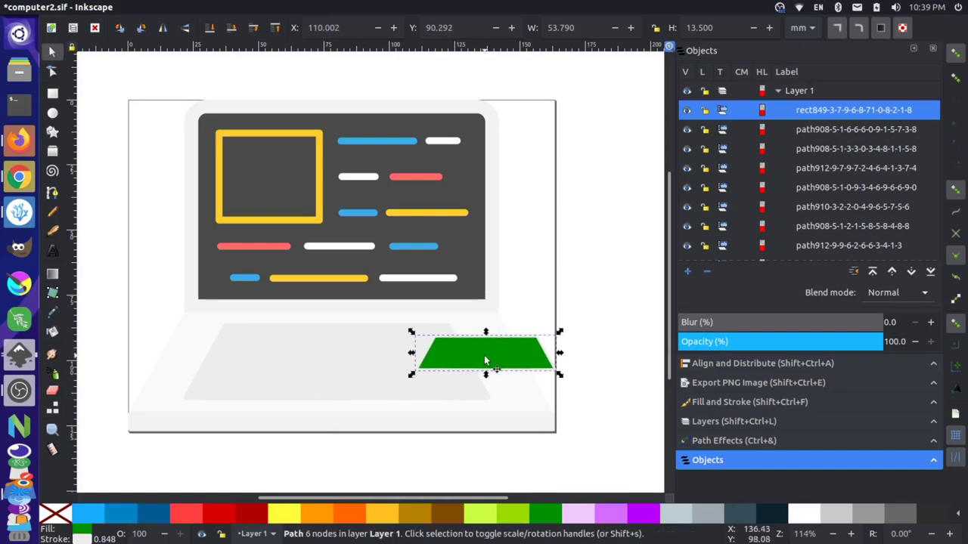
Step: Remove the stroke paint from the green trapezoid
click(730, 402)
click(762, 71)
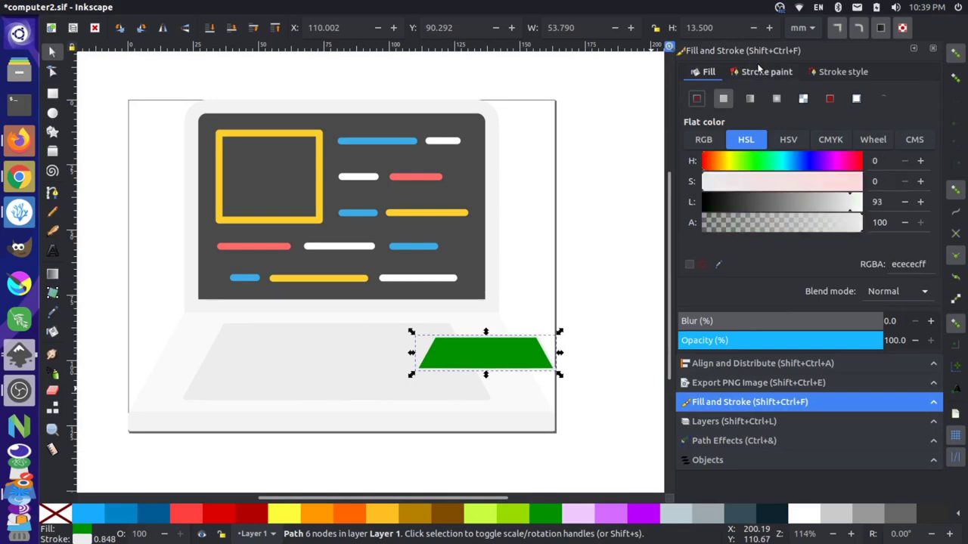
click(696, 98)
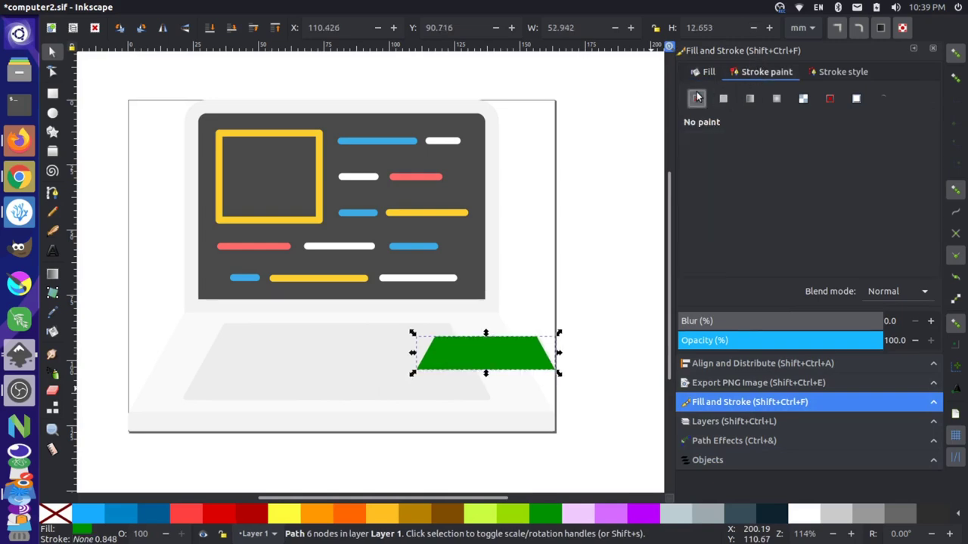
Step: Place the green trapezoid at the keyboard panel's upper-left corner and narrow it to about 15 mm wide
drag(480, 369, 276, 337)
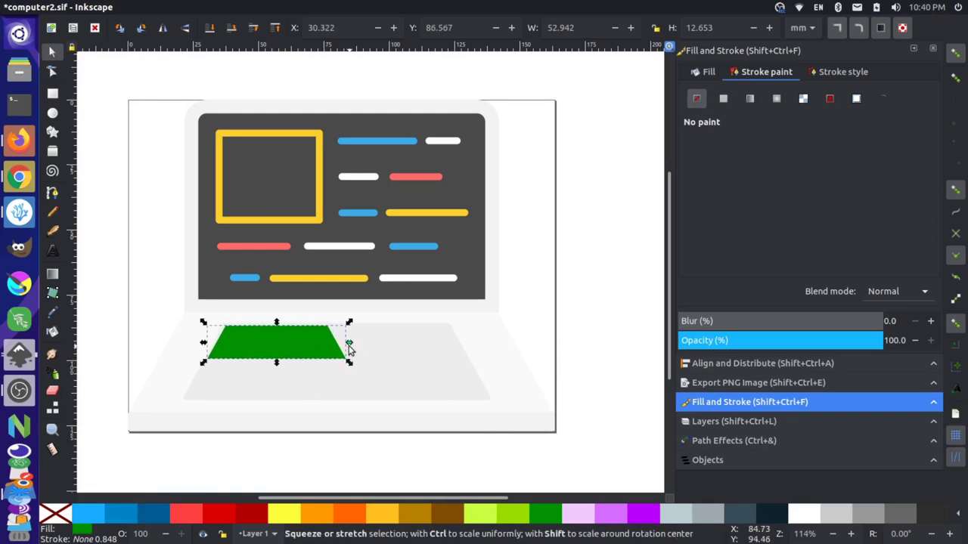
drag(349, 342, 257, 371)
Step: Rotate the green trapezoid slightly clockwise so its left side leans like the keyboard's slanted edge, and position it just inside that edge
click(257, 349)
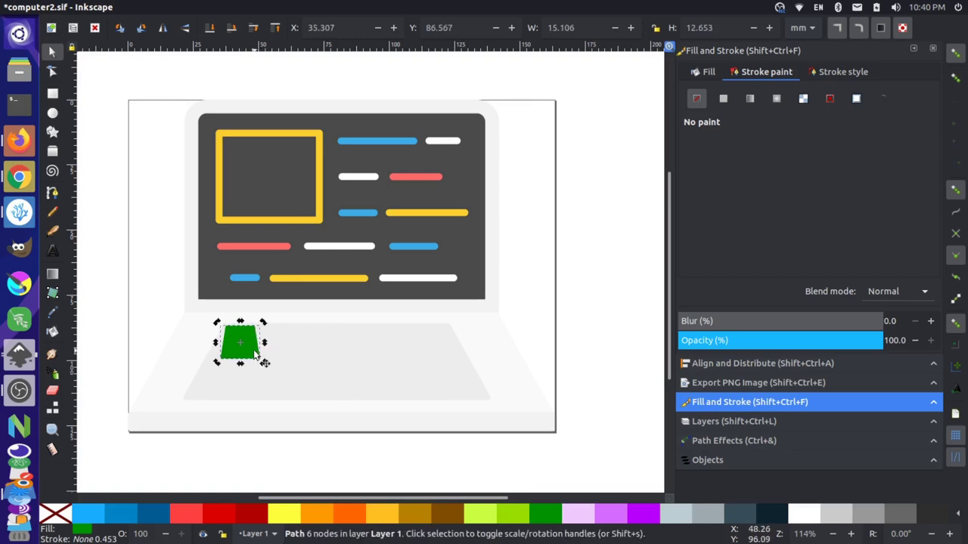
scroll(271, 351, up, 5)
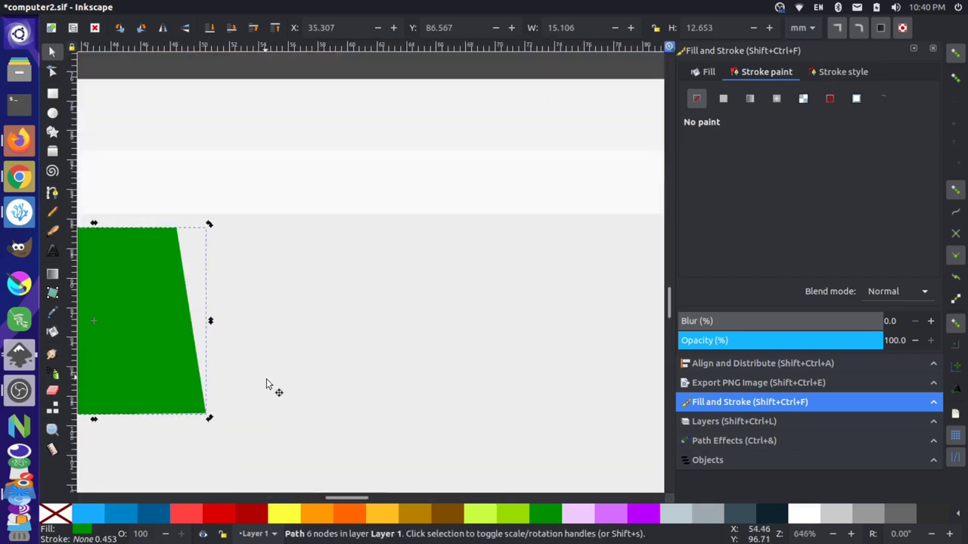
scroll(332, 401, left, 6)
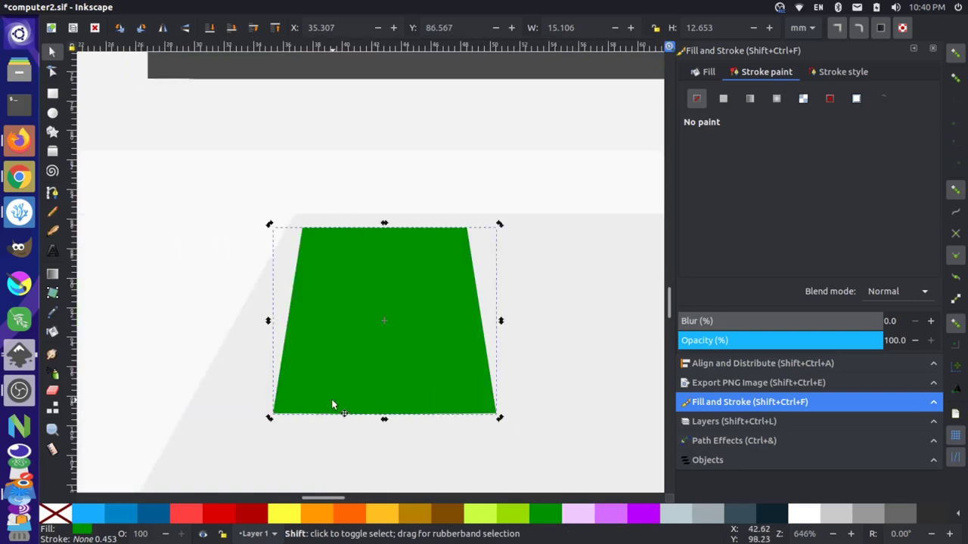
drag(372, 362, 387, 363)
drag(405, 371, 410, 407)
click(501, 459)
drag(520, 455, 496, 475)
drag(430, 399, 421, 438)
ctrl+scroll(544, 397, down, 2)
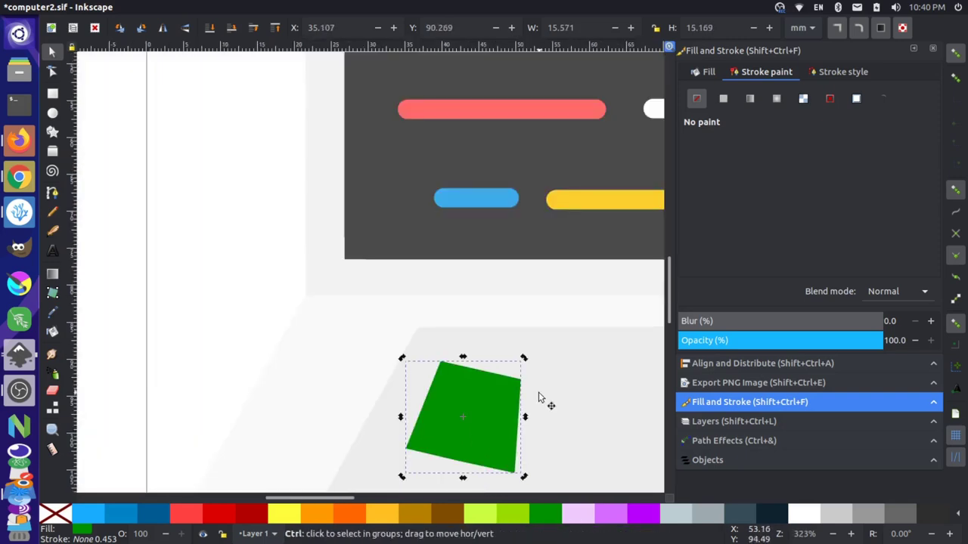
ctrl+scroll(539, 397, down, 1)
shift+scroll(469, 412, up, 4)
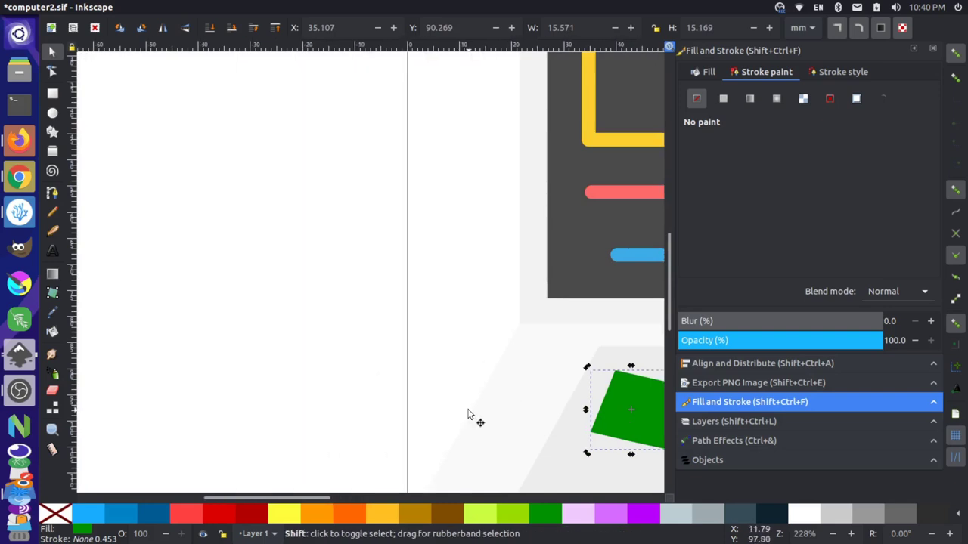
Step: Delete the green trapezoid from the laptop's keyboard panel
shift+scroll(471, 415, down, 7)
scroll(483, 415, up, 3)
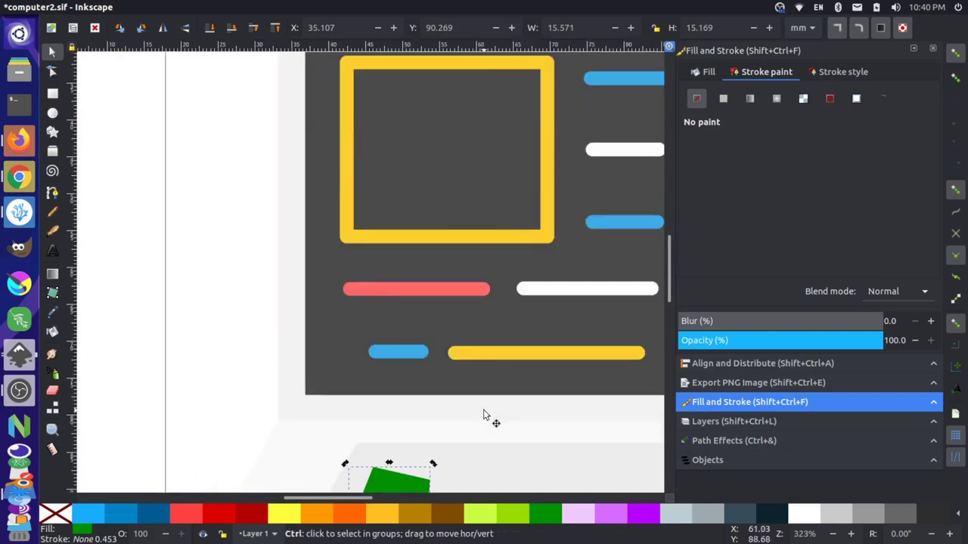
ctrl+scroll(483, 410, down, 3)
shift+scroll(492, 443, up, 1)
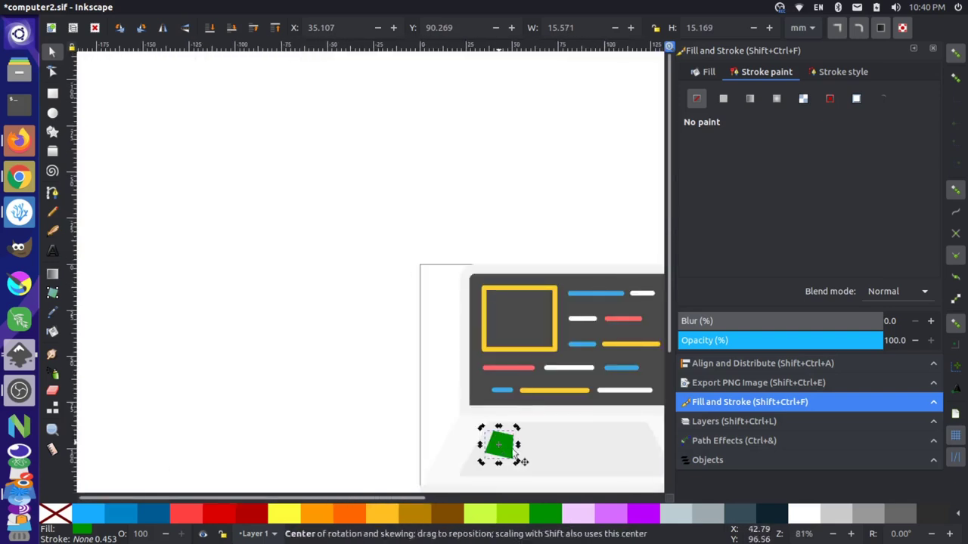
shift+scroll(538, 460, down, 2)
ctrl+scroll(484, 446, down, 1)
ctrl+scroll(474, 444, up, 2)
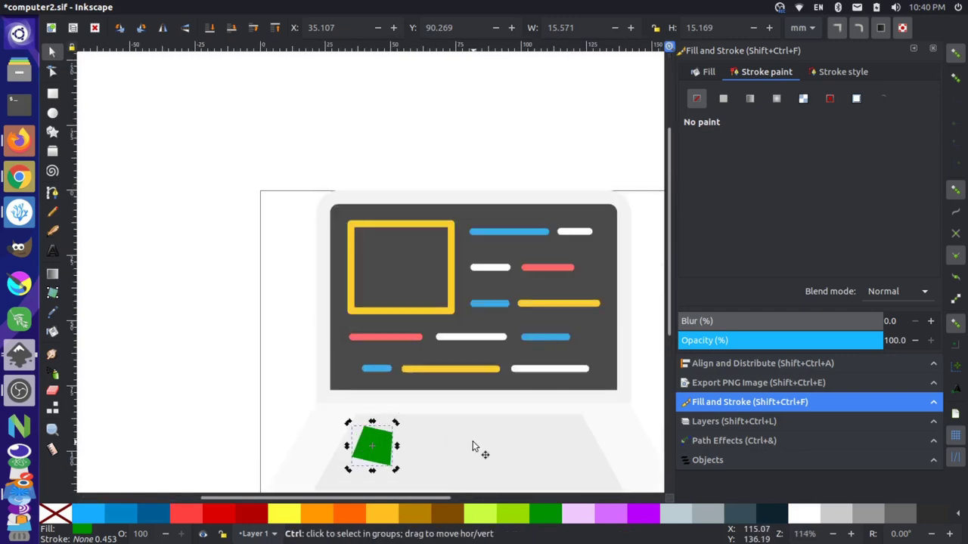
ctrl+scroll(470, 446, up, 1)
scroll(453, 444, down, 3)
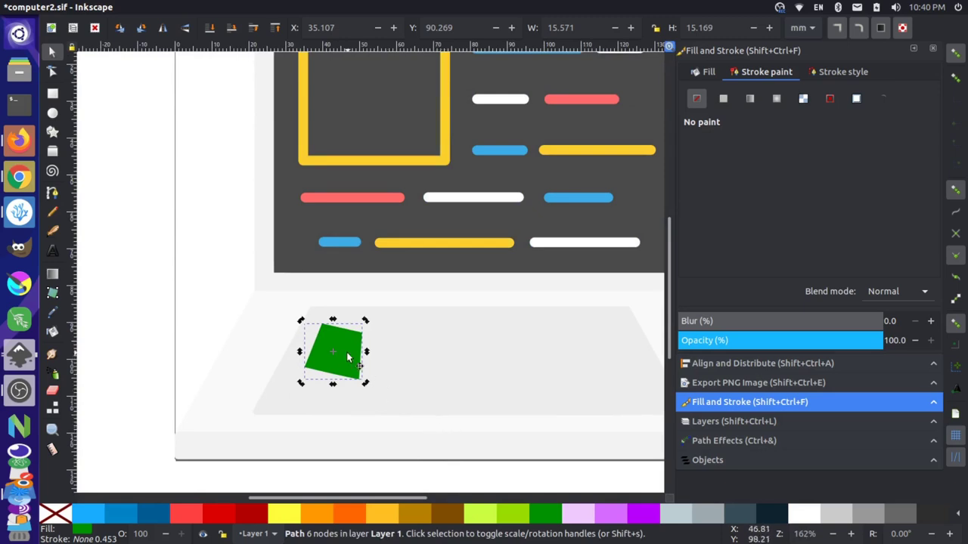
key(Delete)
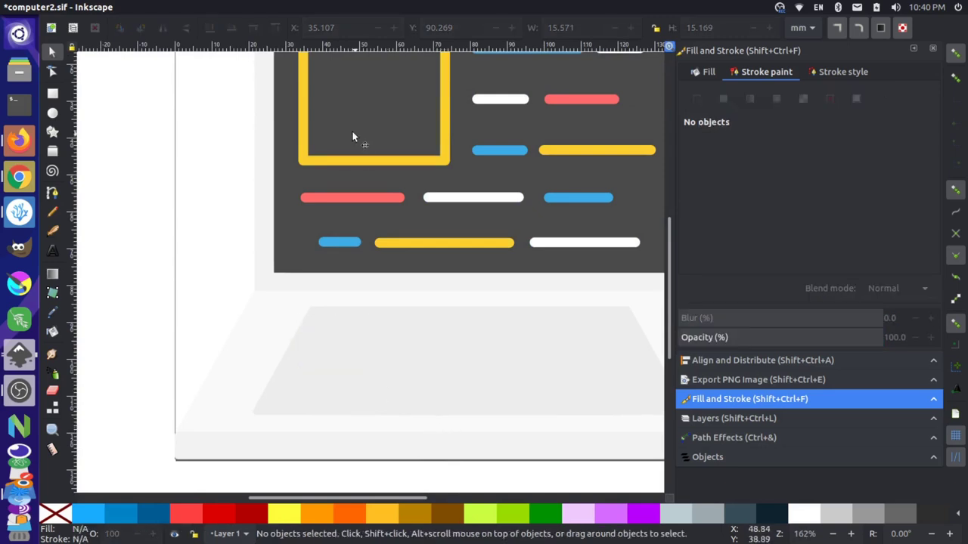
Step: Draw a rectangle about 8.6 × 7.3 mm at the keyboard panel's upper-left corner and convert it to a path
click(52, 93)
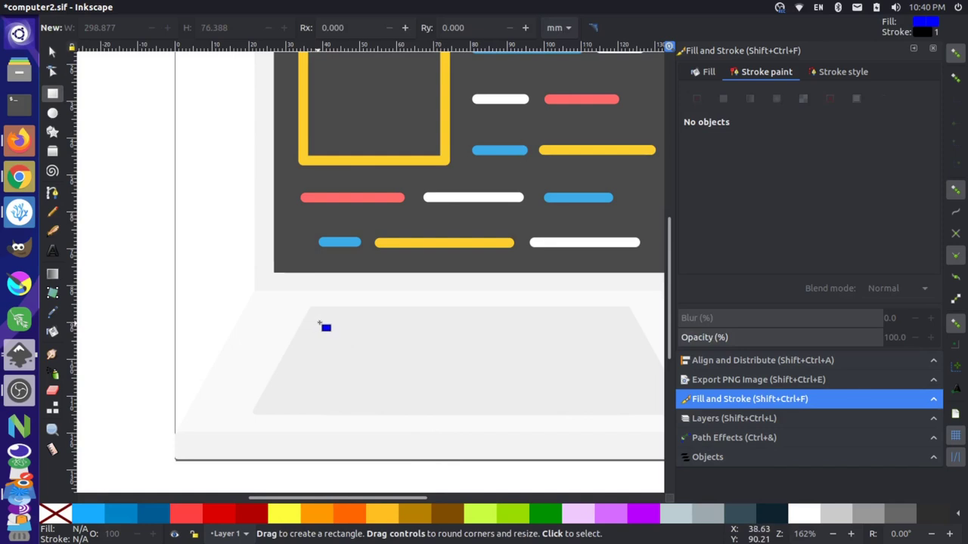
mouse_move(313, 309)
mouse_down()
mouse_move(353, 322)
mouse_move(345, 337)
mouse_up()
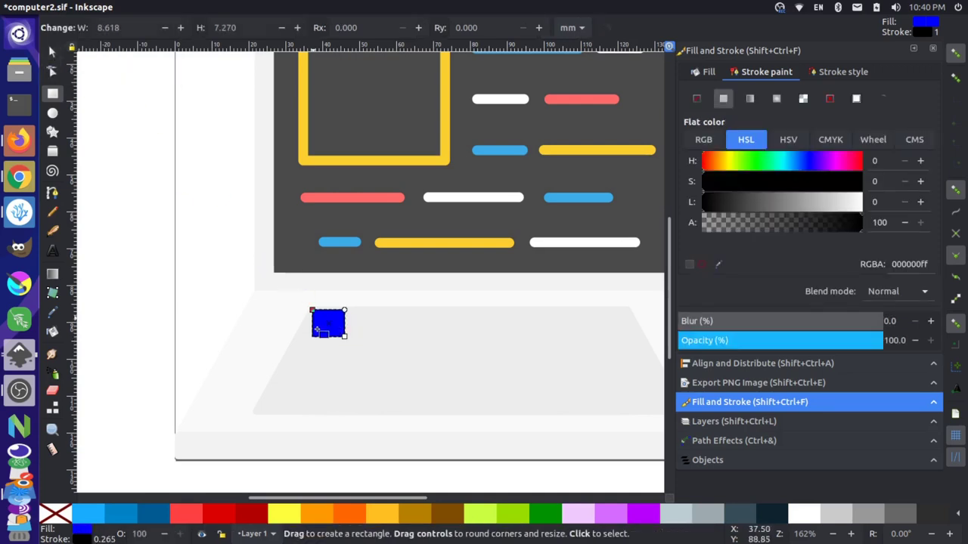
click(210, 7)
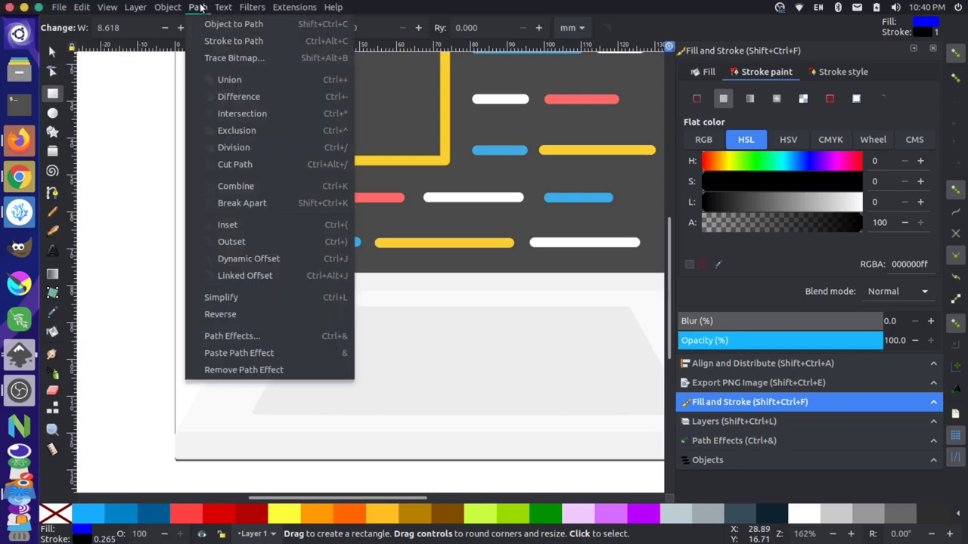
click(219, 28)
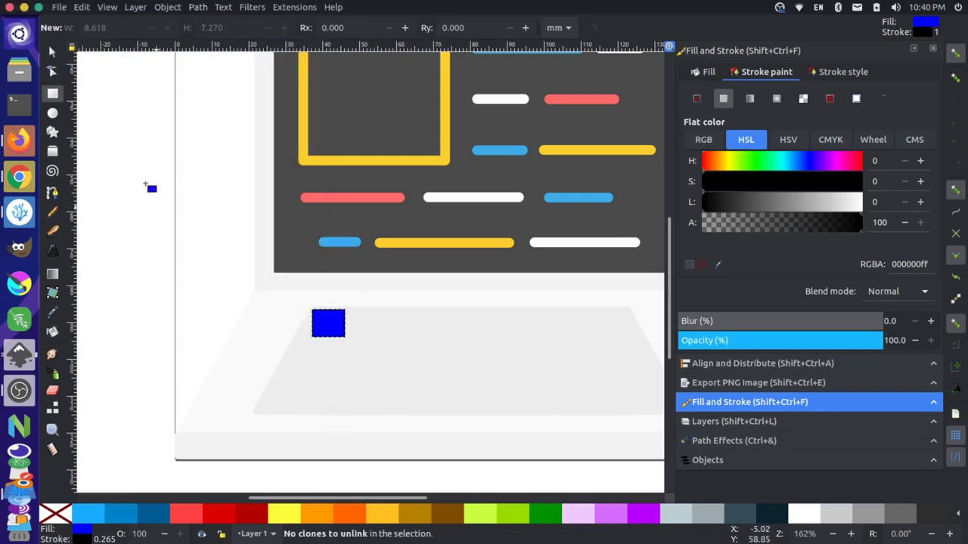
Step: Shift the blue rectangle's two bottom nodes about 2.2 mm left to form a leaning key, and move the key slightly inside the panel
click(52, 70)
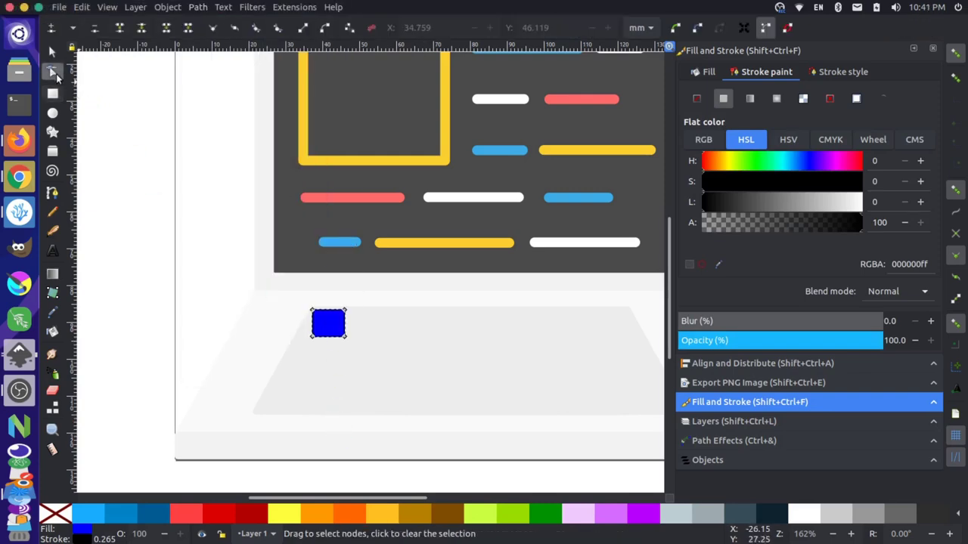
click(313, 340)
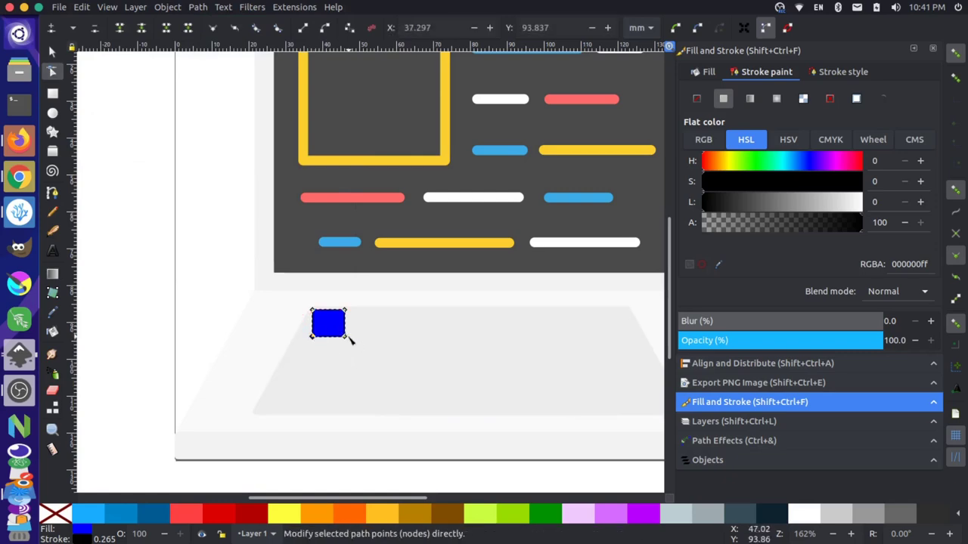
shift+click(347, 340)
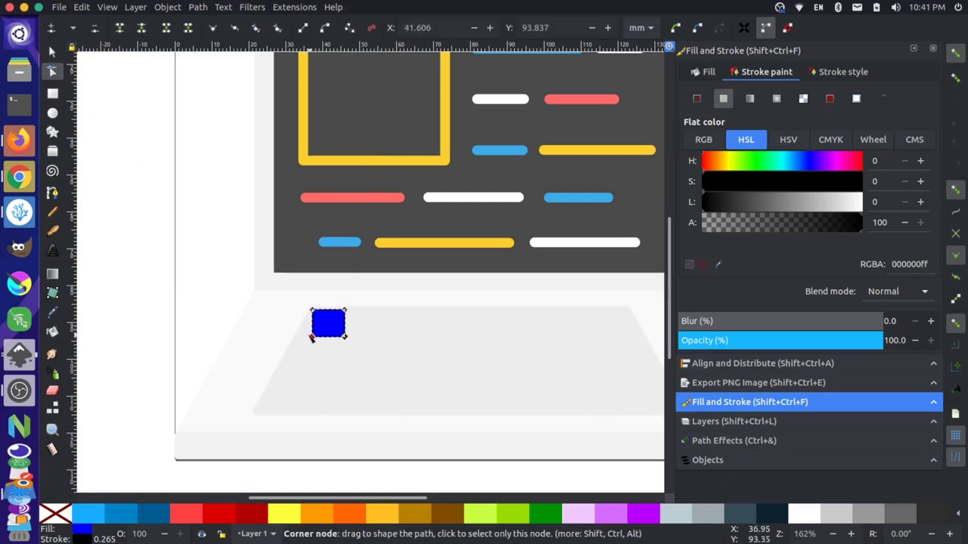
drag(310, 338, 305, 338)
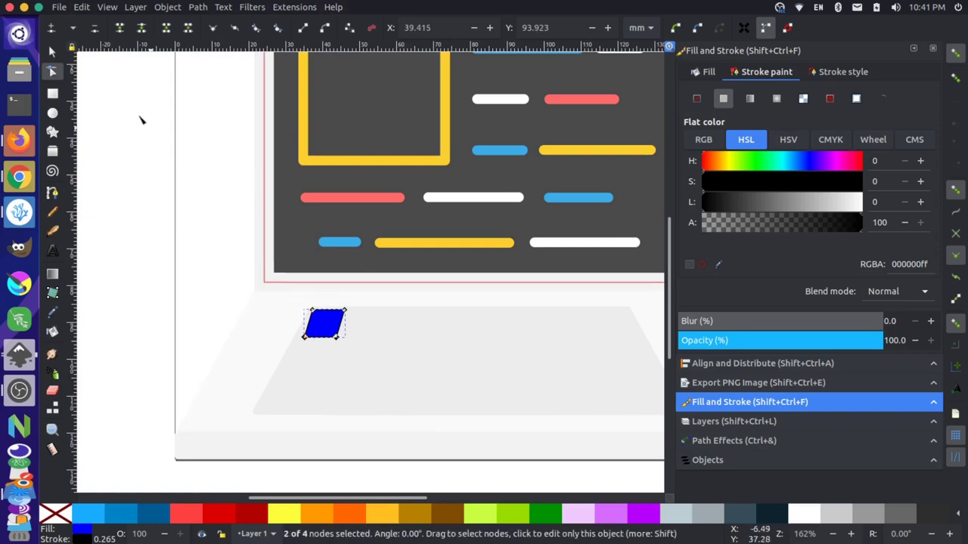
click(52, 51)
click(322, 325)
mouse_move(322, 332)
mouse_down()
mouse_move(341, 342)
mouse_move(316, 321)
mouse_move(327, 337)
mouse_up()
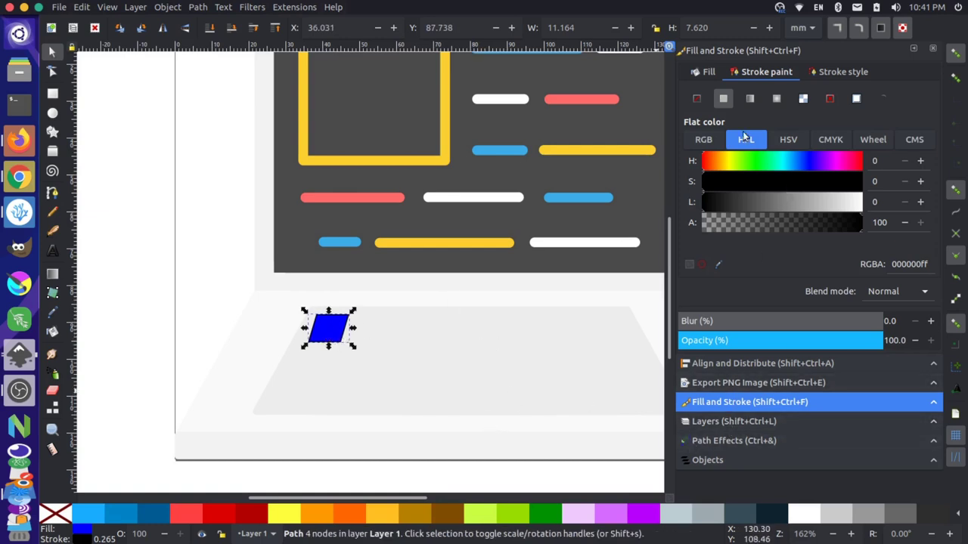
Step: Remove the key's stroke paint and fill it with the yellow fed130 sampled from the code line on the laptop screen
click(697, 99)
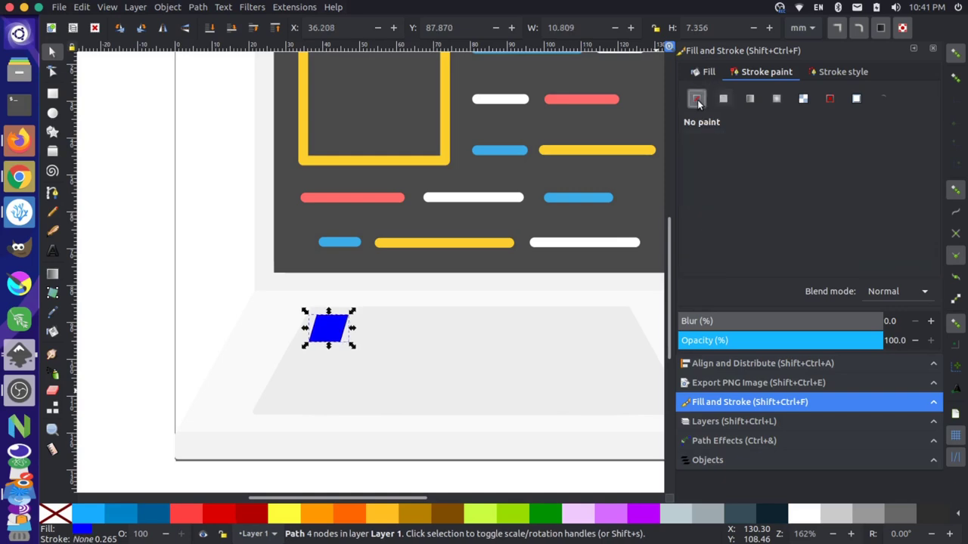
click(698, 70)
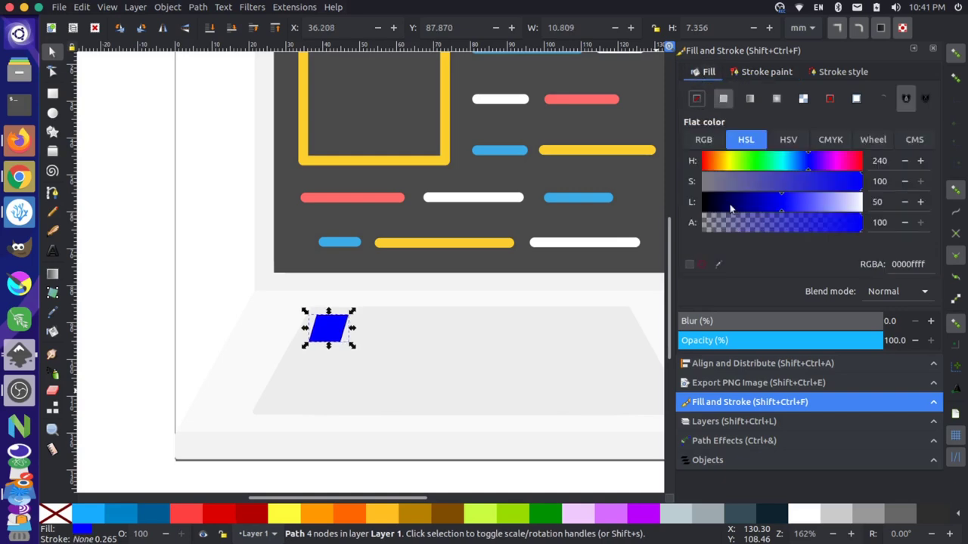
click(719, 263)
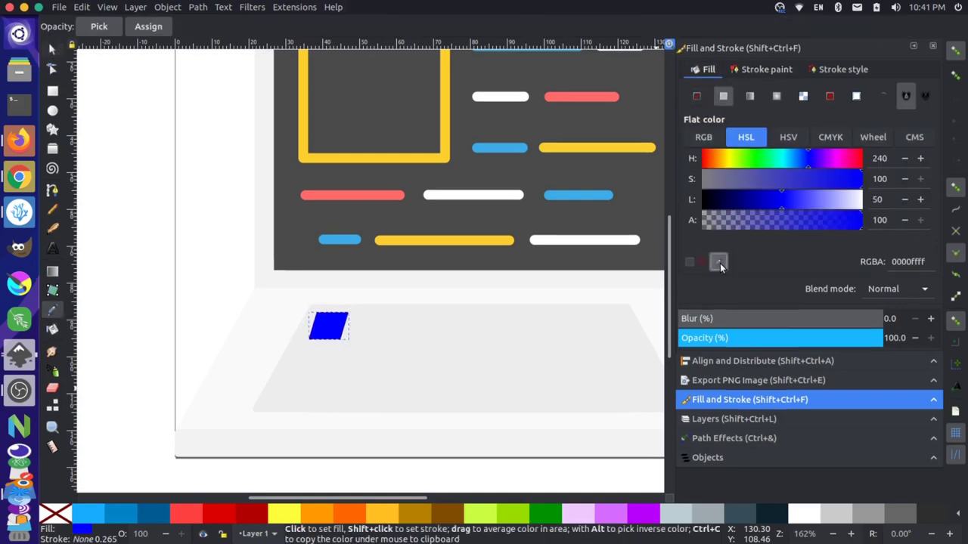
click(497, 244)
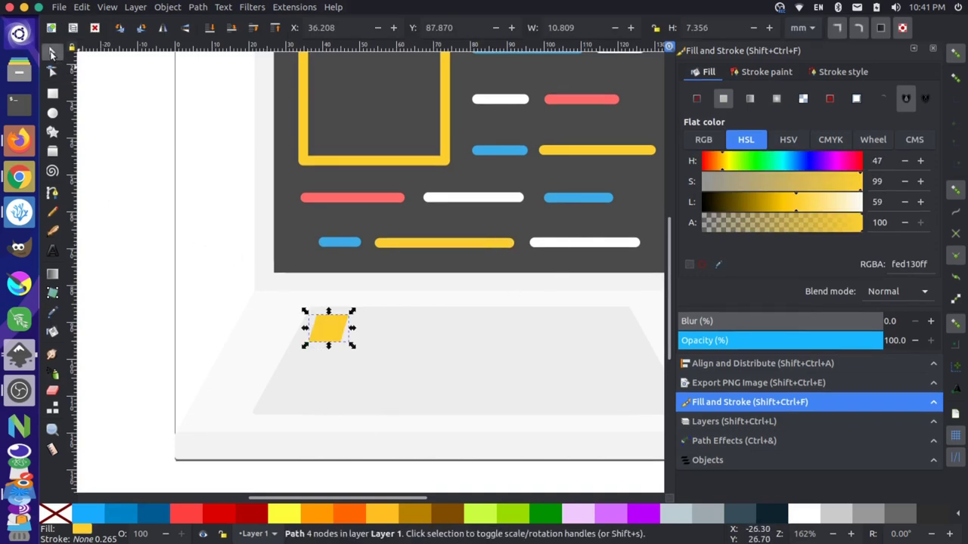
Step: Paste a copy of the yellow key below and right of the original, and fill it with the code line's blue 3dade8
click(328, 328)
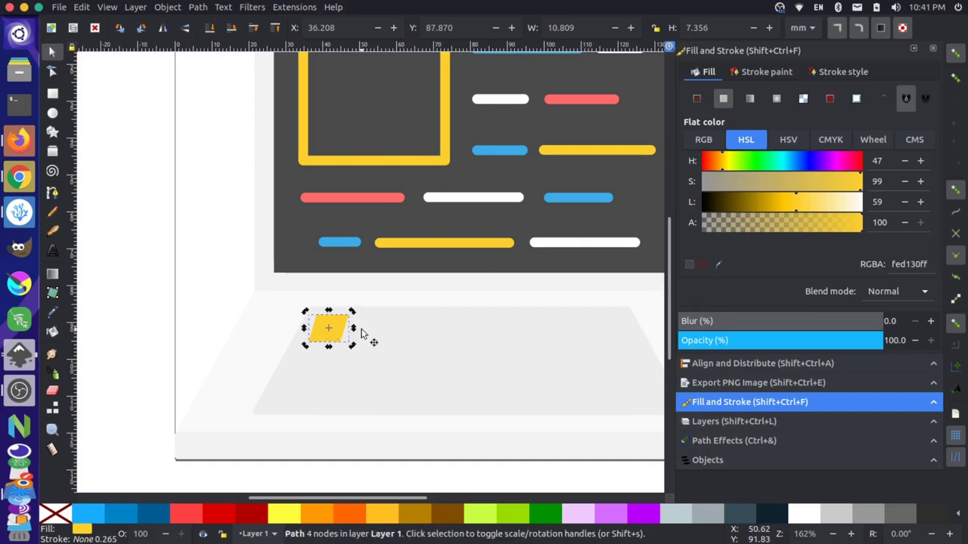
key(ctrl+v)
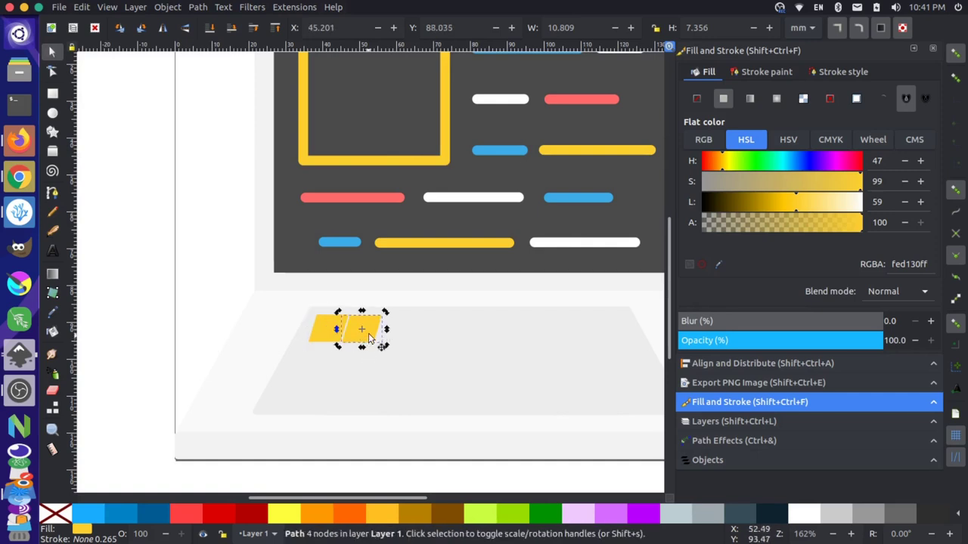
drag(371, 320, 381, 378)
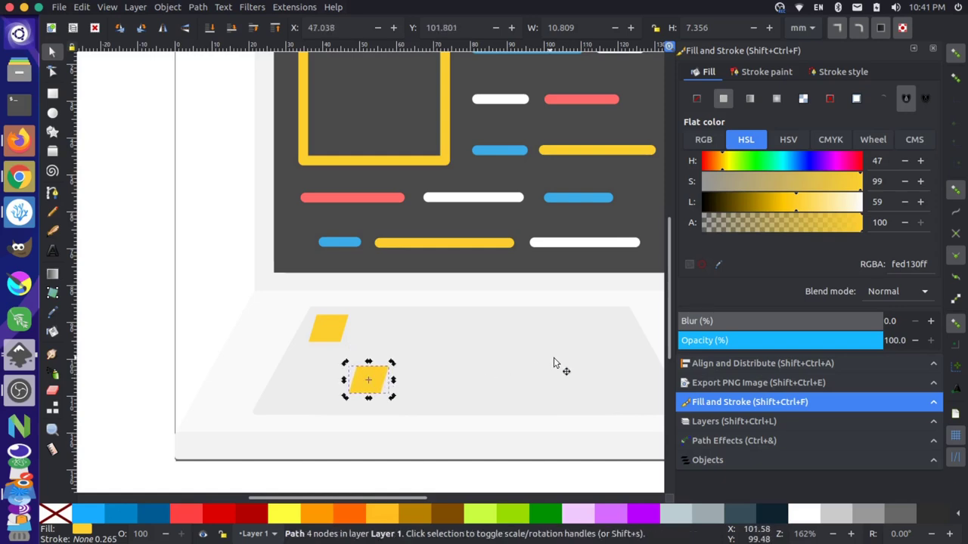
click(718, 264)
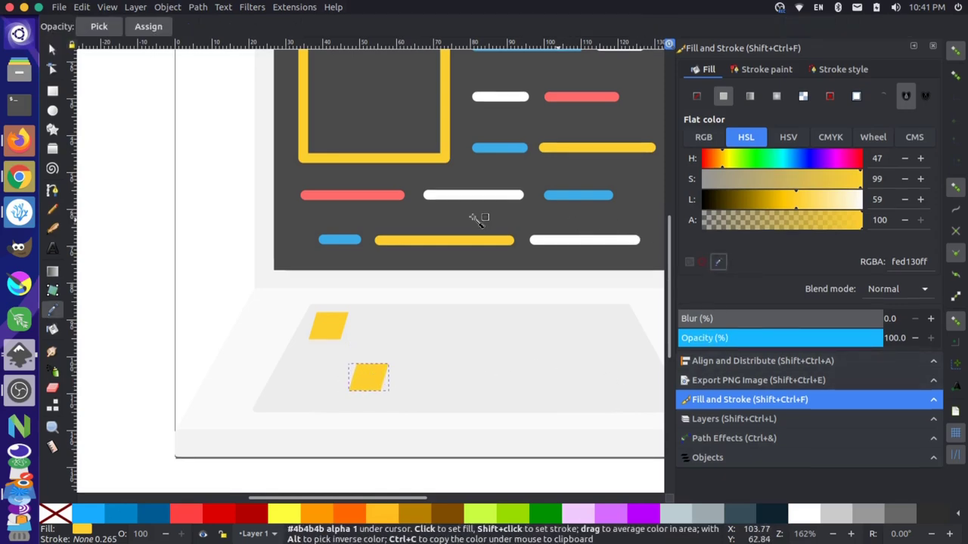
click(358, 240)
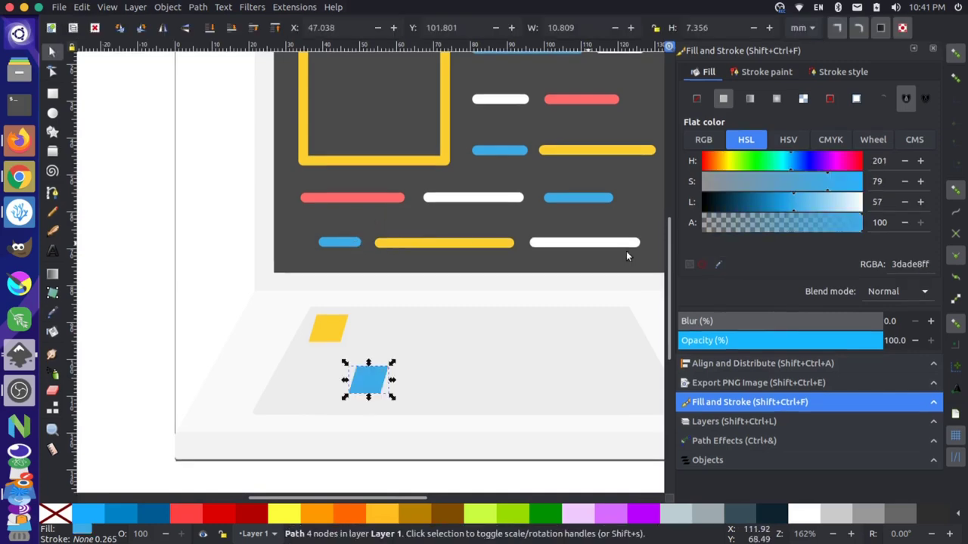
Step: Copy the blue key to the keyboard panel's upper right, flip it horizontally, and position it at about X 91.8, Y 88.7 mm
key(ctrl+c)
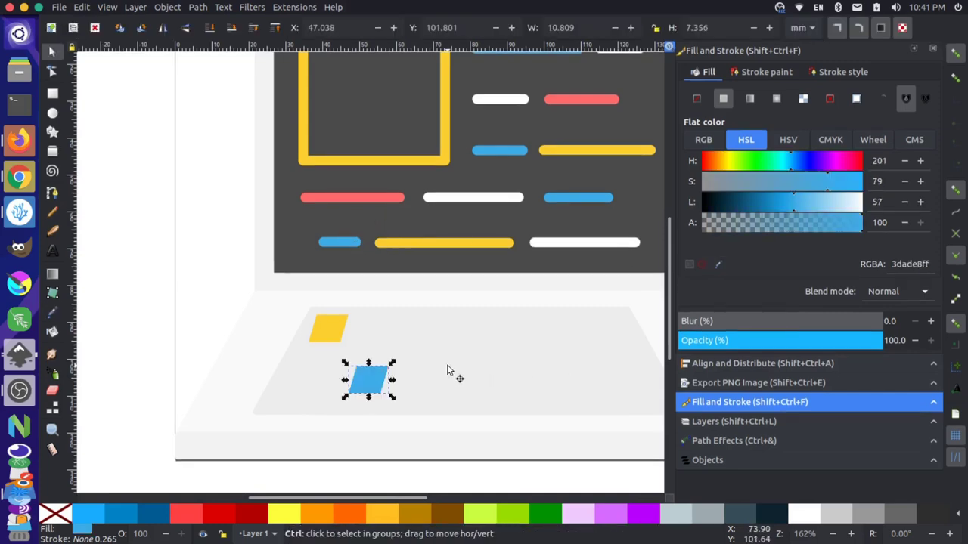
key(ctrl+v)
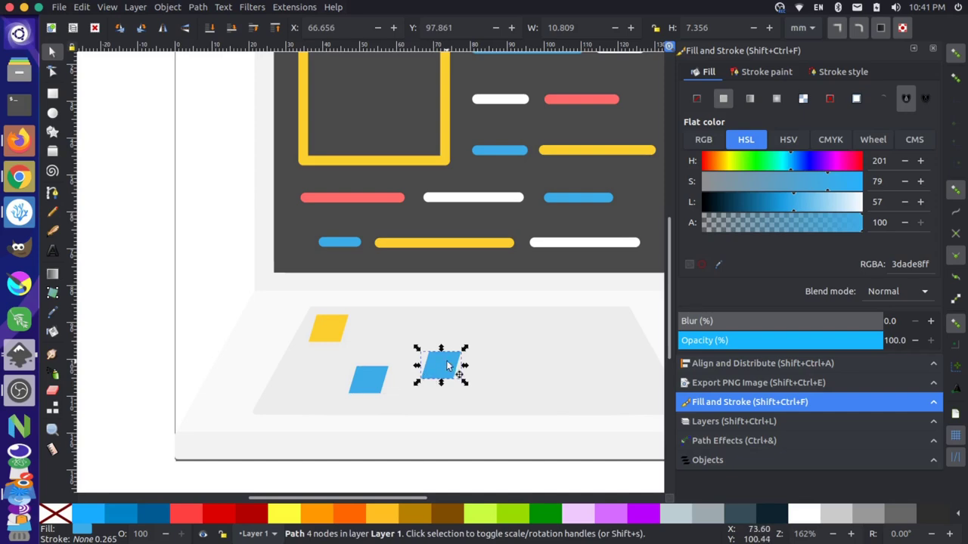
drag(449, 368, 569, 332)
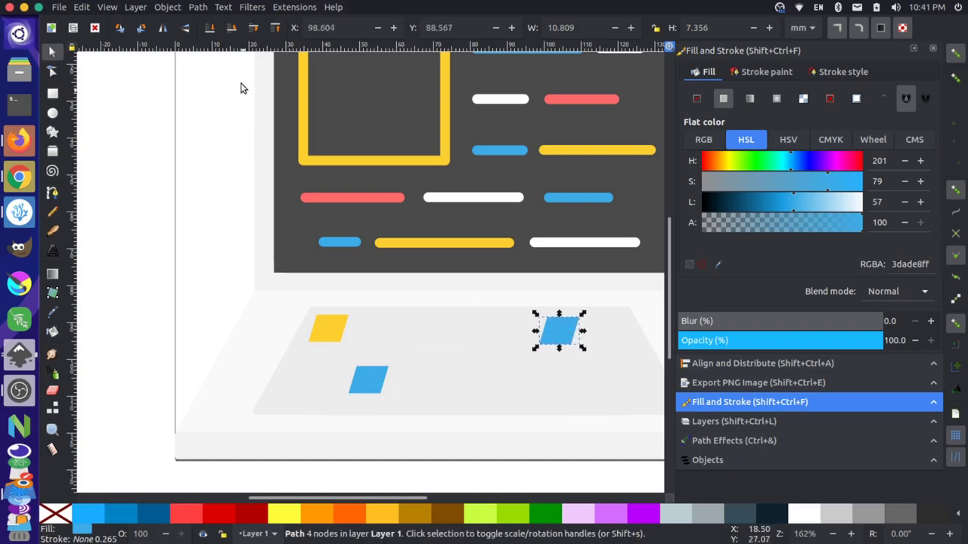
click(168, 7)
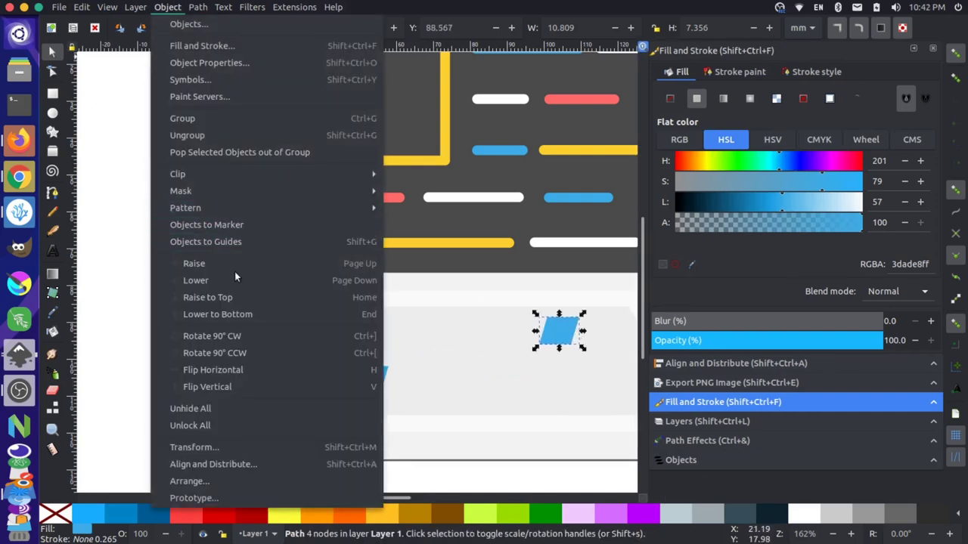
click(251, 369)
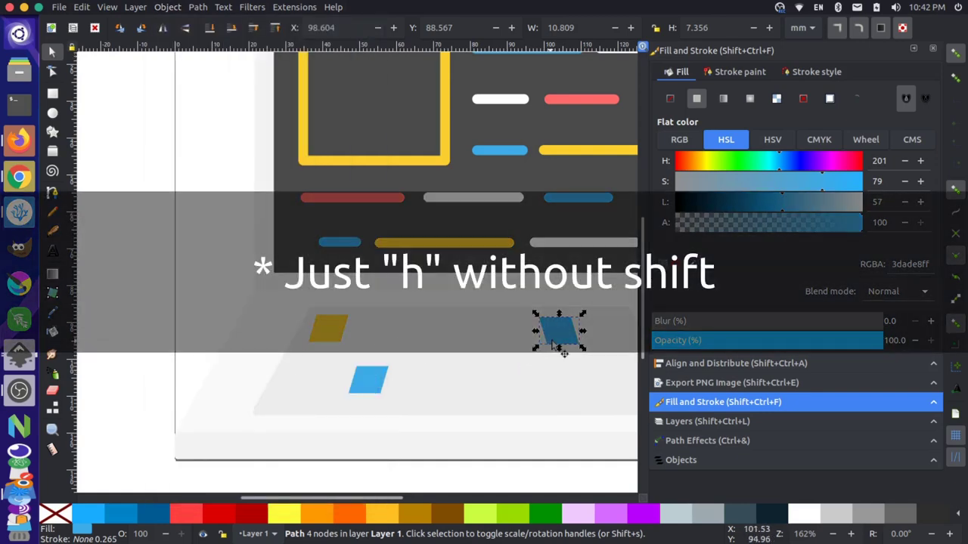
drag(564, 326, 534, 330)
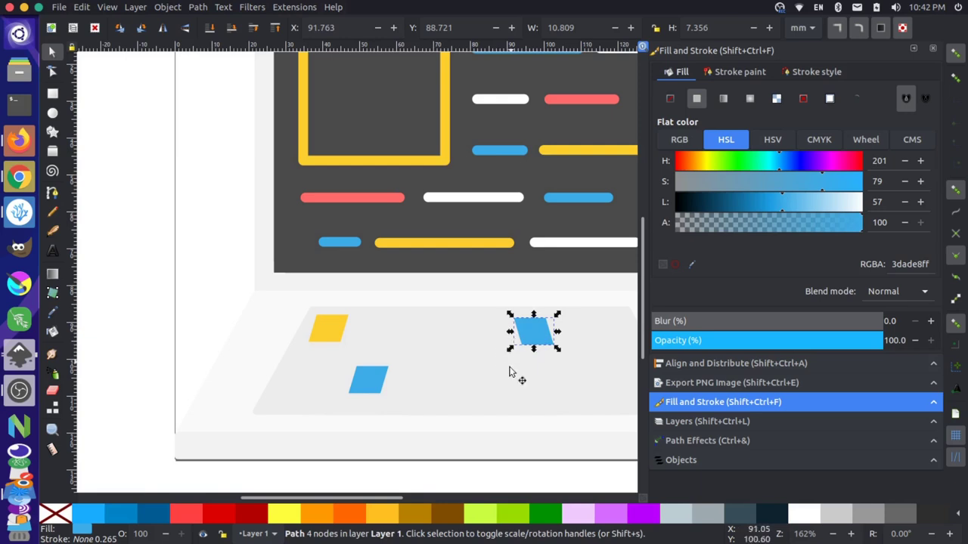
Step: Move the flipped key's two bottom nodes about 1.3 mm left and slightly down to reduce its slant
click(54, 73)
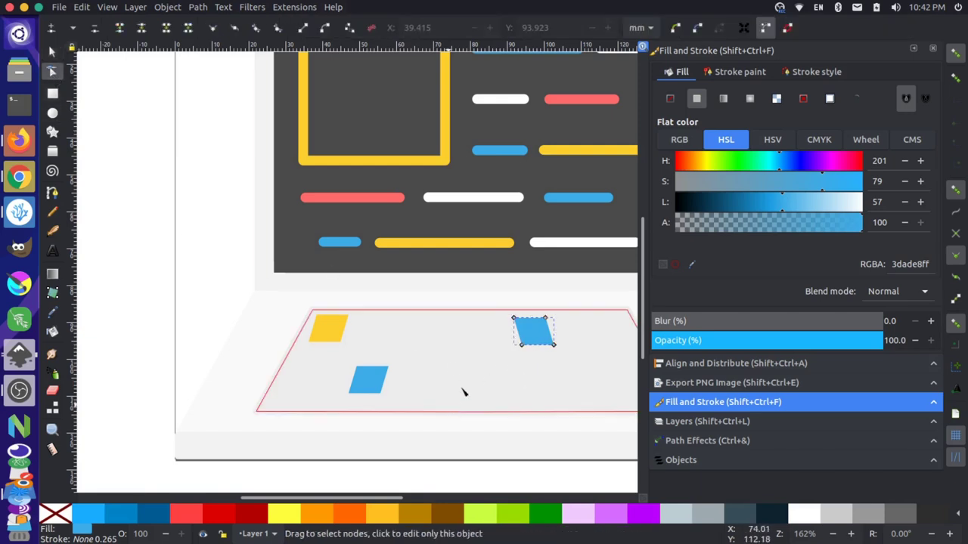
shift+click(520, 345)
key(shift+Tab)
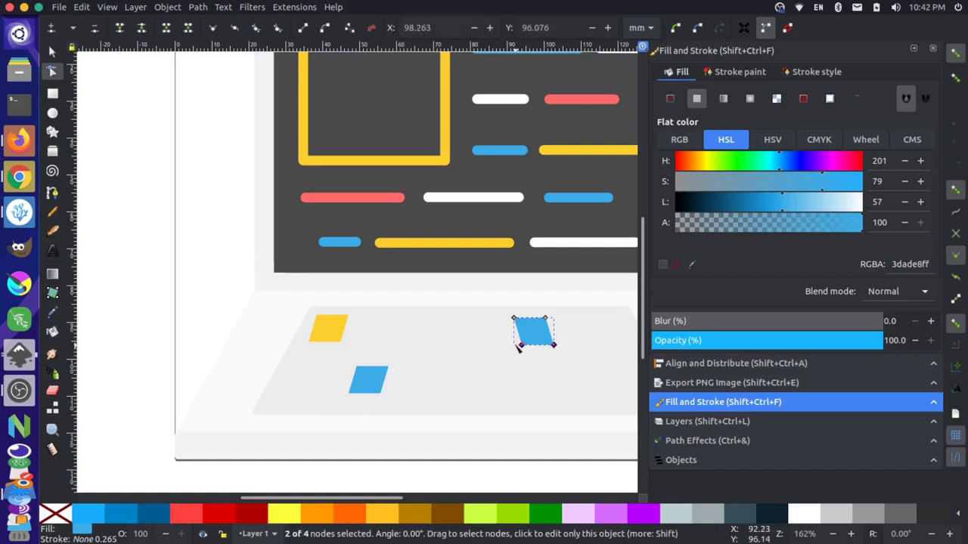
drag(524, 348, 520, 353)
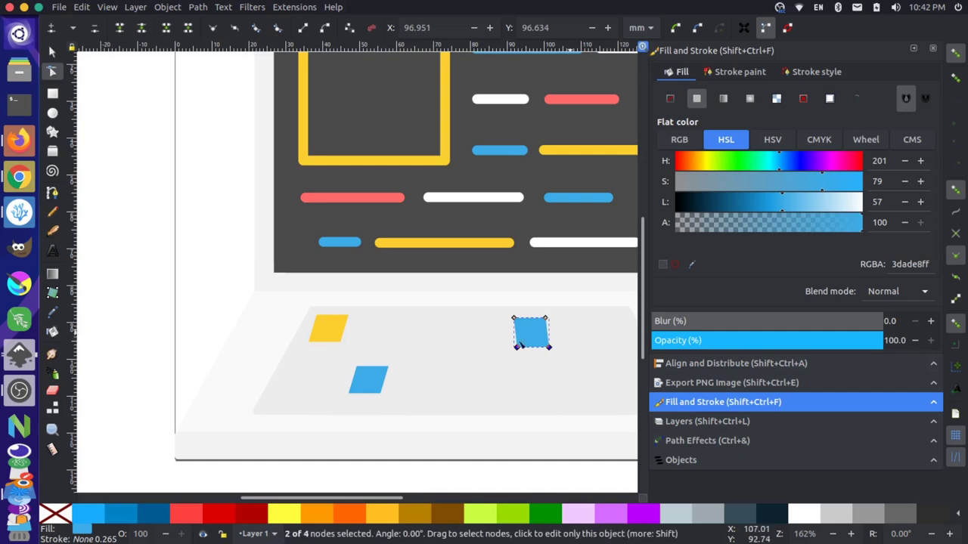
Step: Fill the flipped key with the red ff6b6b sampled from the code line on the laptop screen
click(53, 52)
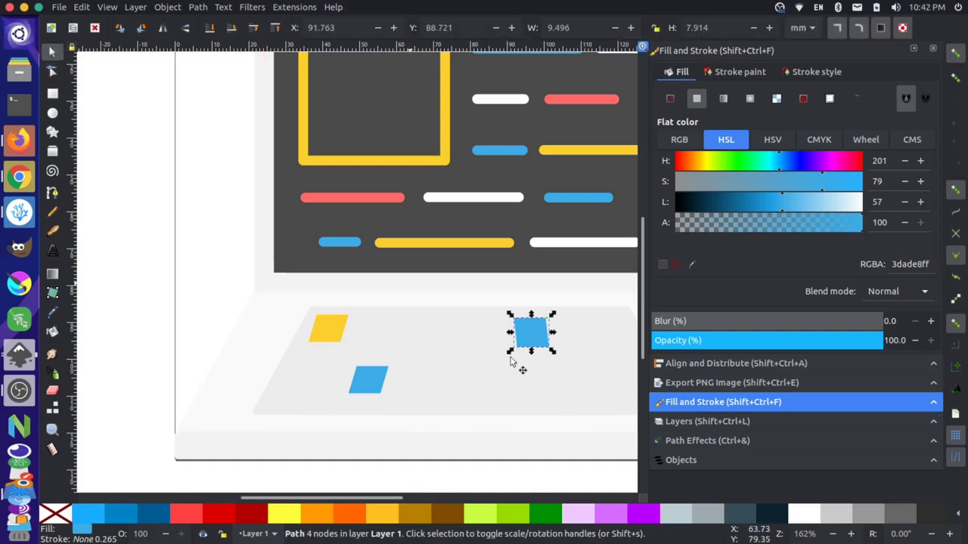
click(693, 264)
click(582, 99)
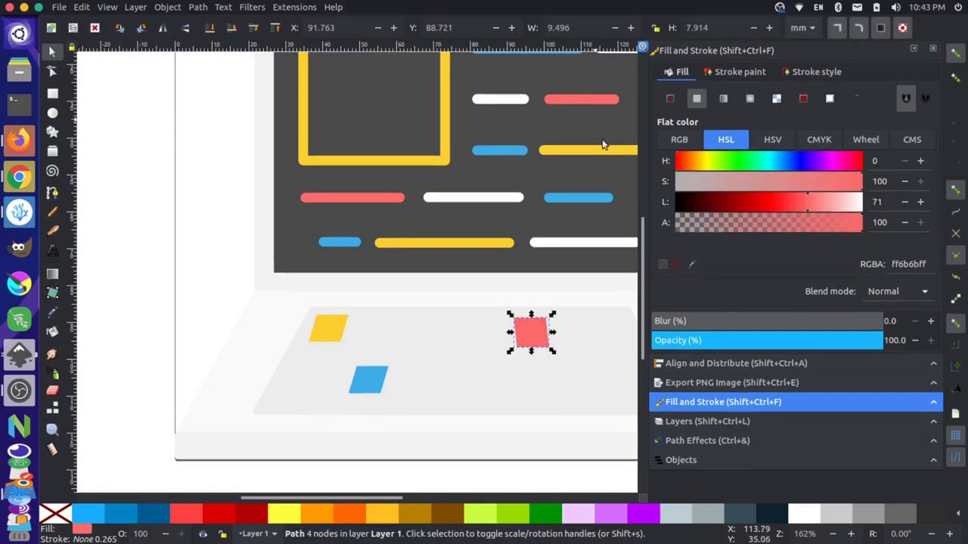
Step: Move the yellow key slightly right and down, to about X 37.6, Y 89.5 mm
click(337, 329)
drag(338, 329, 344, 336)
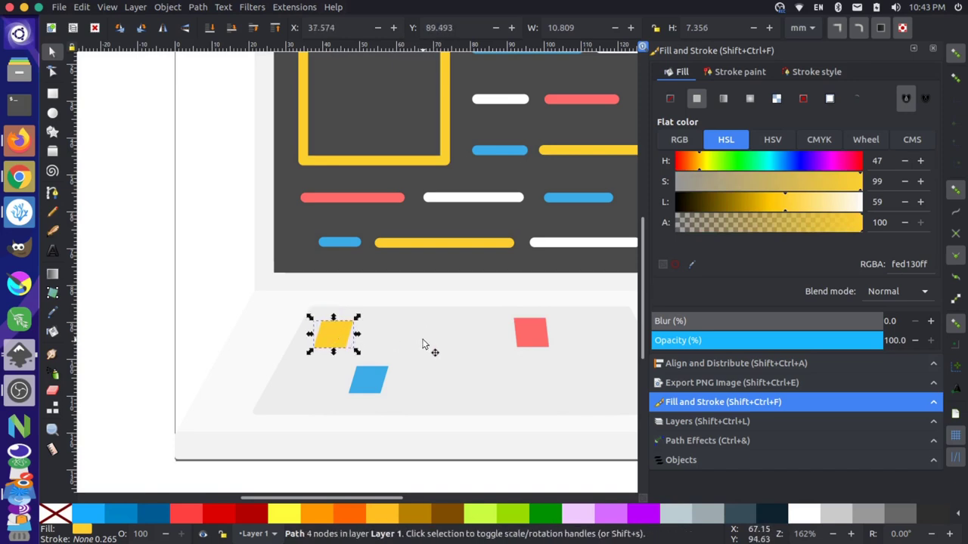
Step: Undo the yellow key's last move and shift its two bottom nodes about 1 mm left and 0.3 mm up to increase its slant
key(ctrl+z)
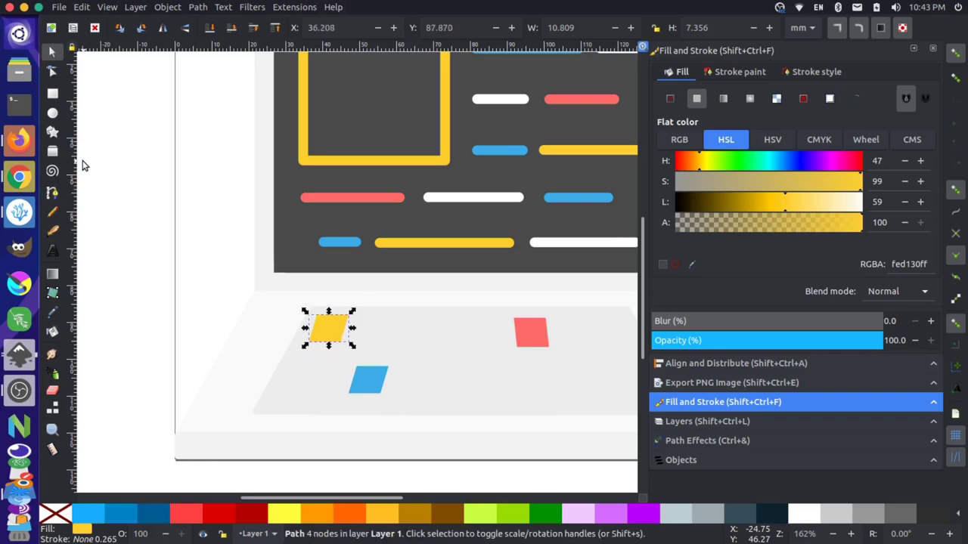
click(52, 70)
click(309, 343)
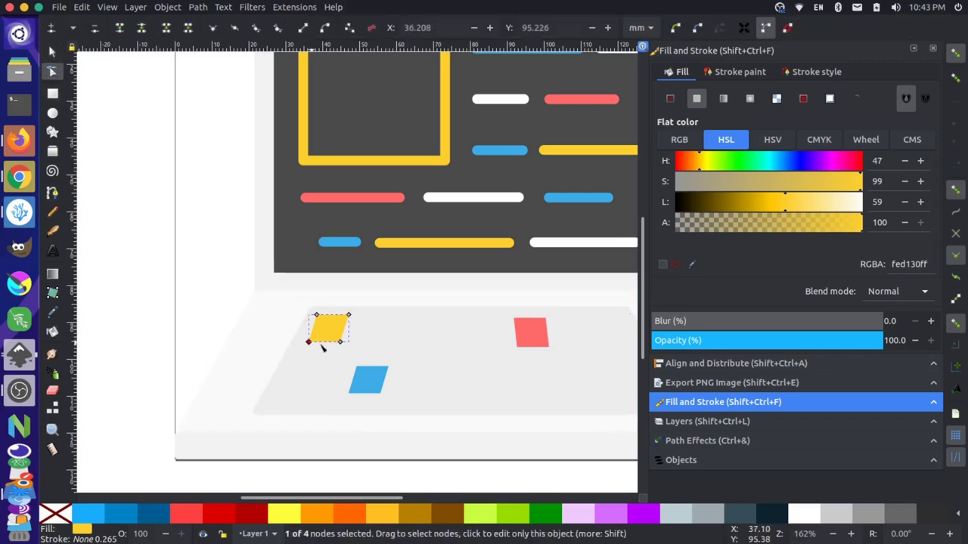
drag(309, 343, 306, 343)
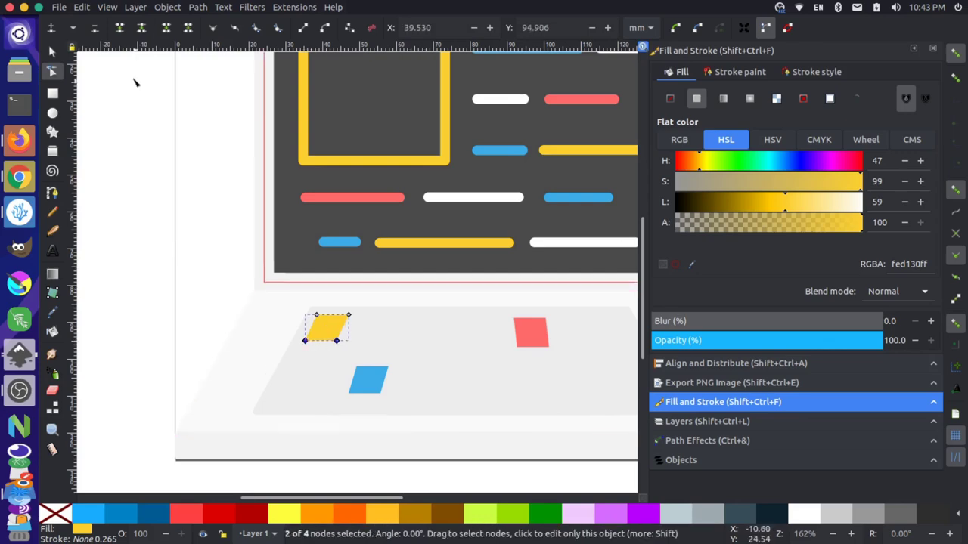
click(52, 50)
key(Escape)
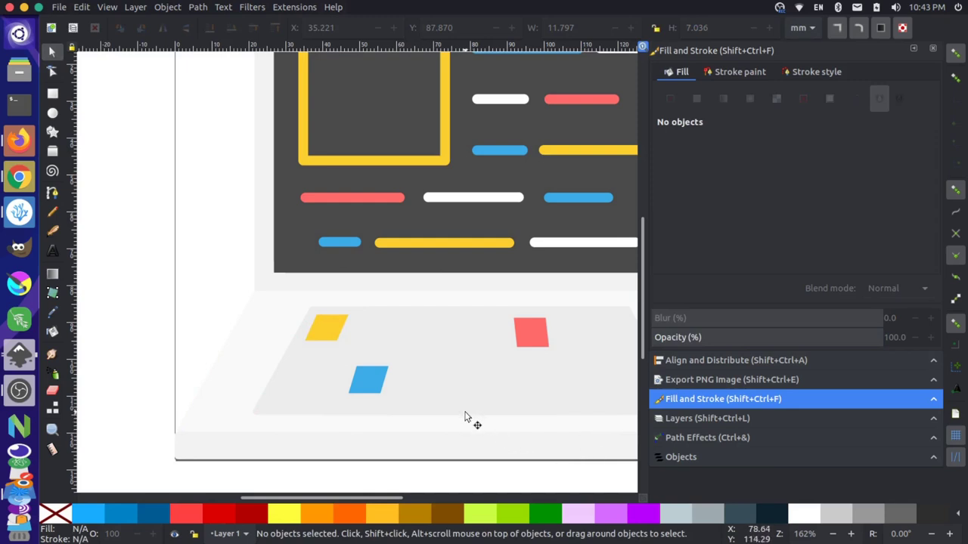
Step: Move the red key left, closer to the middle of the keyboard panel's upper row
scroll(466, 411, left, 2)
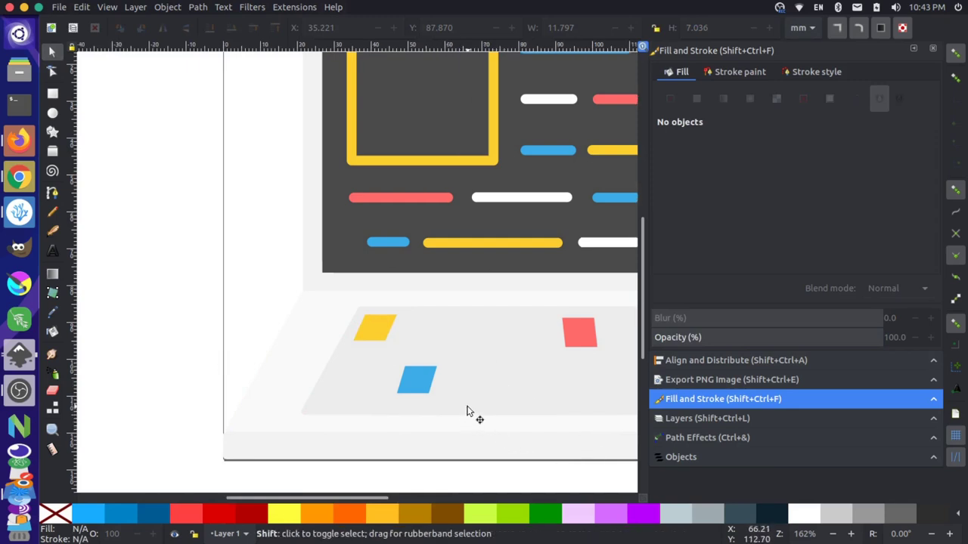
scroll(467, 410, right, 6)
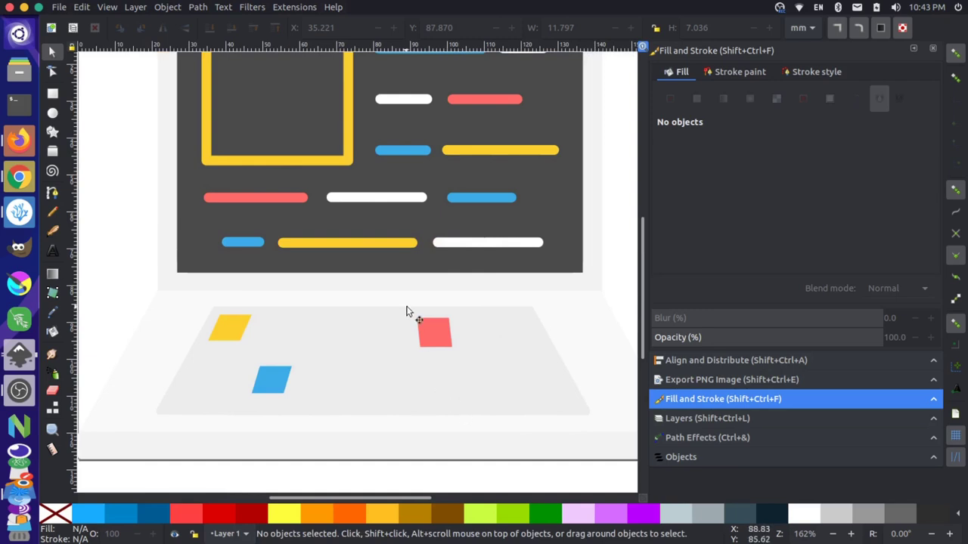
drag(436, 335, 401, 338)
Step: Try to increase the blue key's slant by moving its two bottom nodes about 1.1 mm left and 0.3 mm up
click(278, 381)
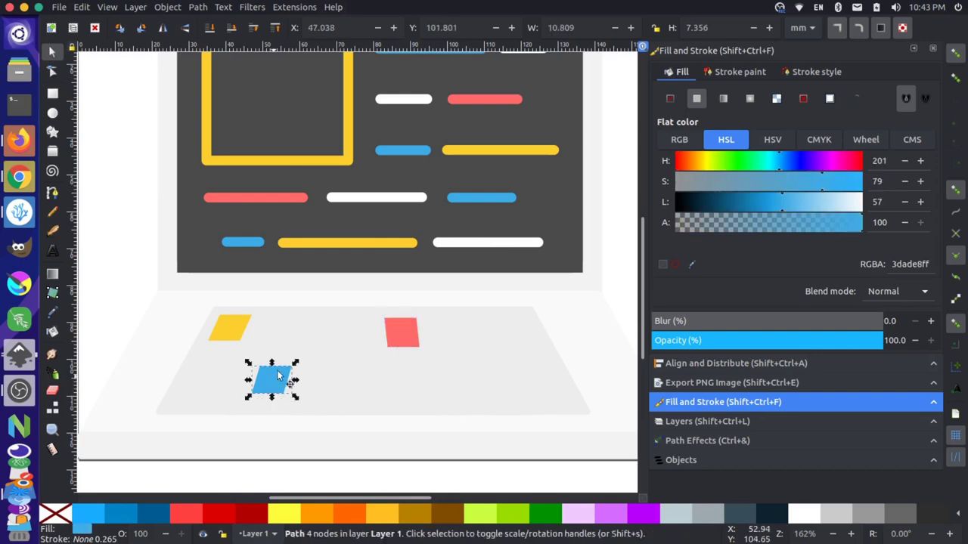
click(52, 70)
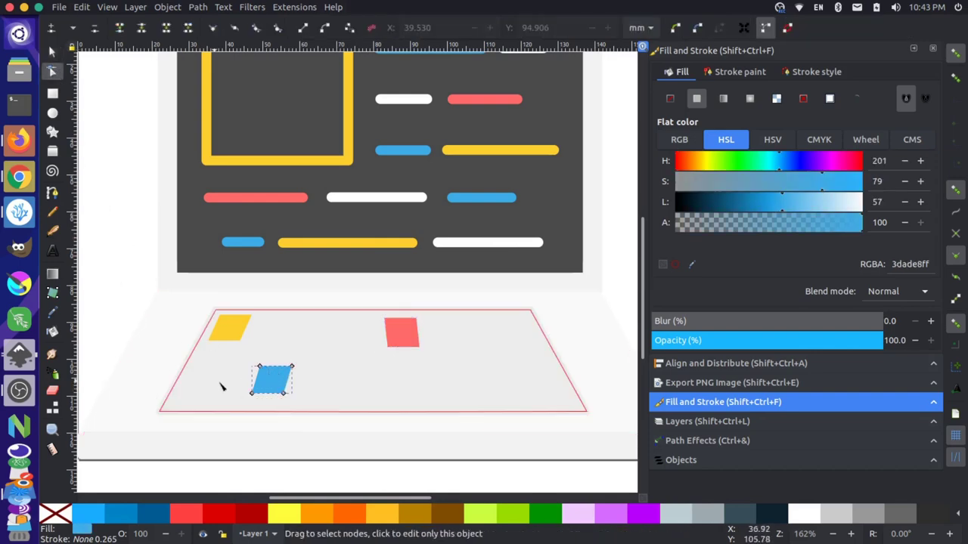
click(252, 393)
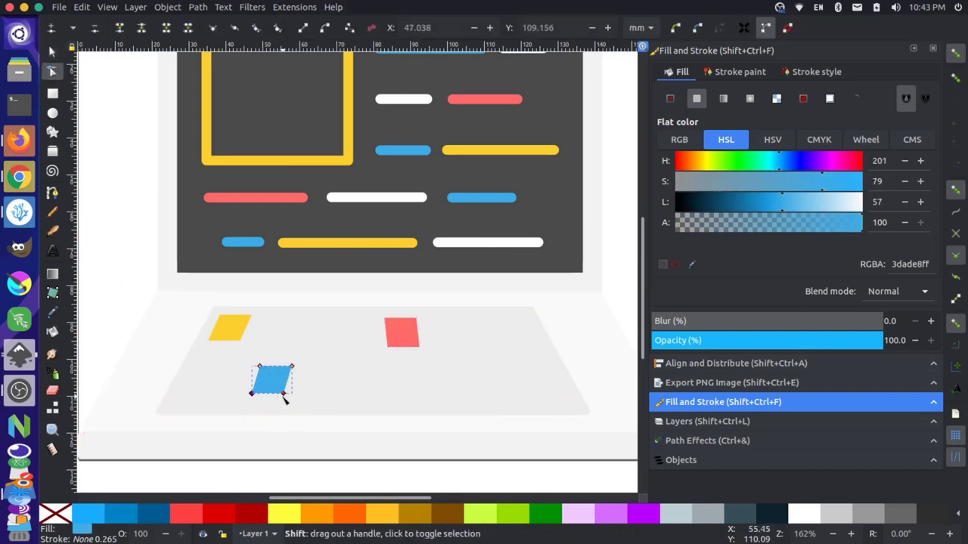
shift+click(284, 394)
drag(251, 394, 250, 393)
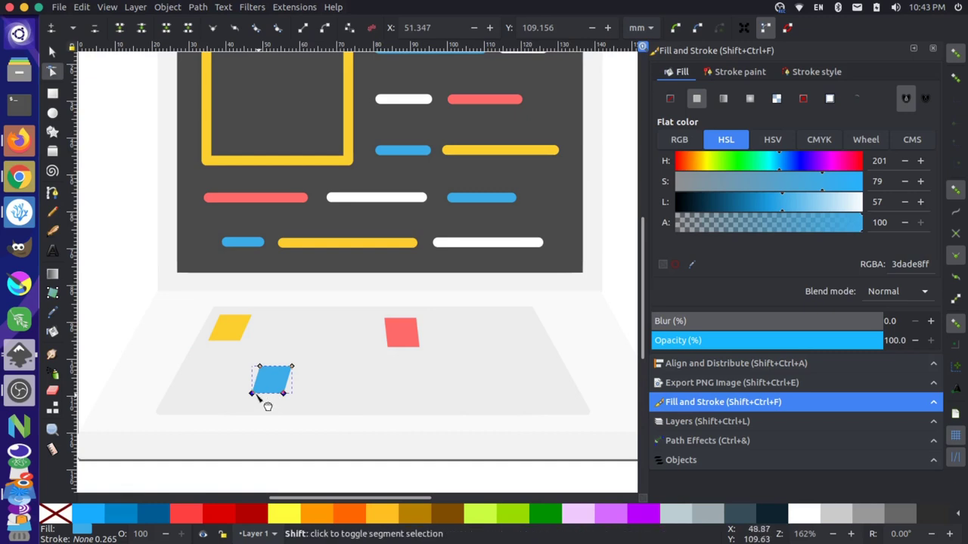
drag(251, 393, 248, 392)
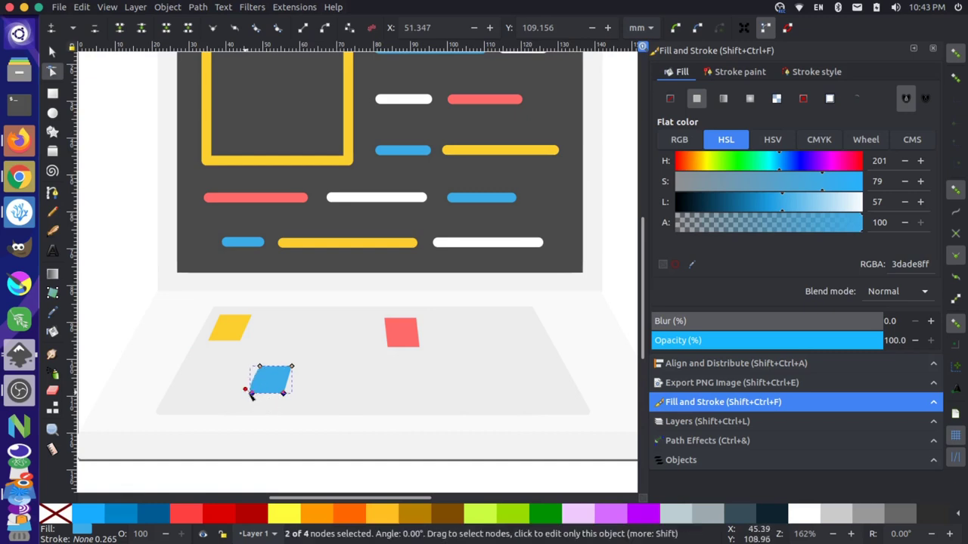
scroll(291, 387, up, 1)
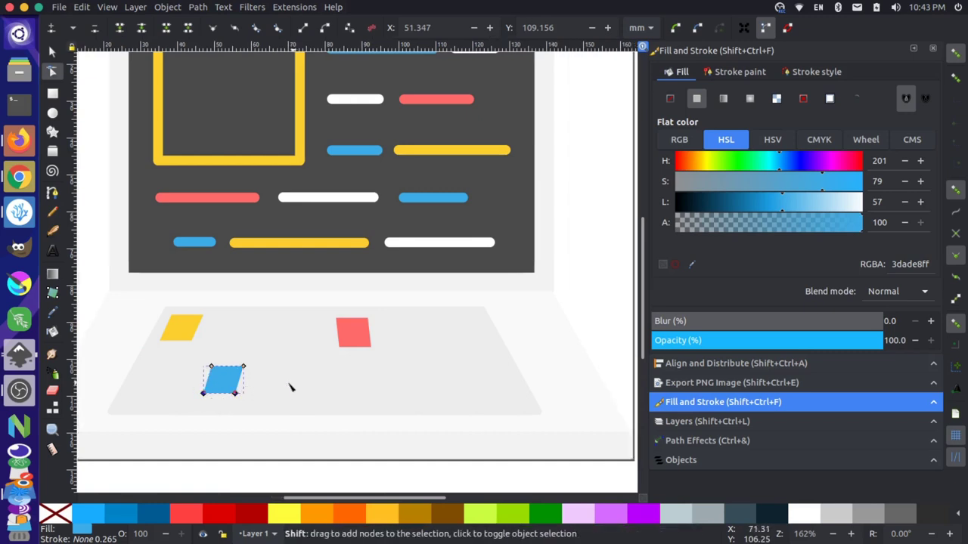
scroll(242, 391, left, 3)
scroll(322, 393, up, 2)
scroll(321, 393, up, 3)
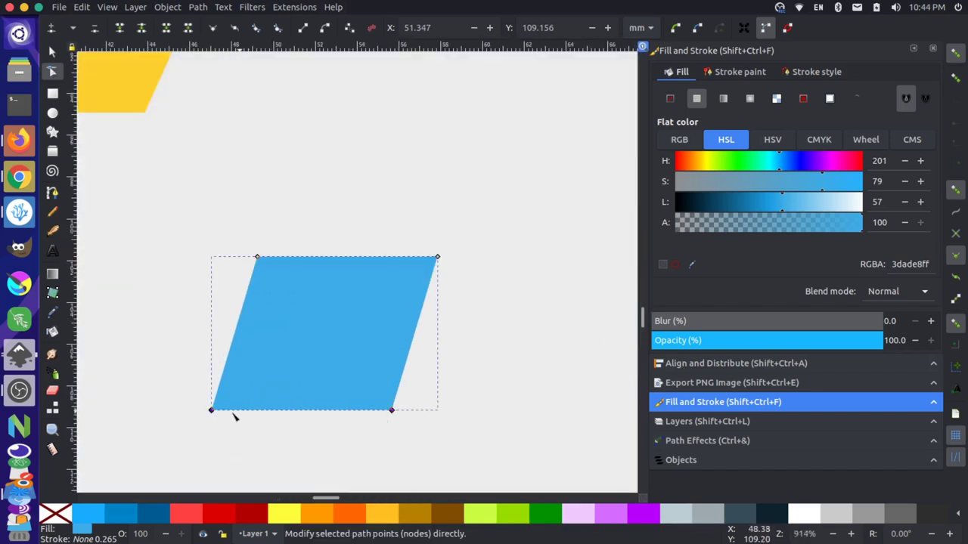
drag(213, 412, 190, 406)
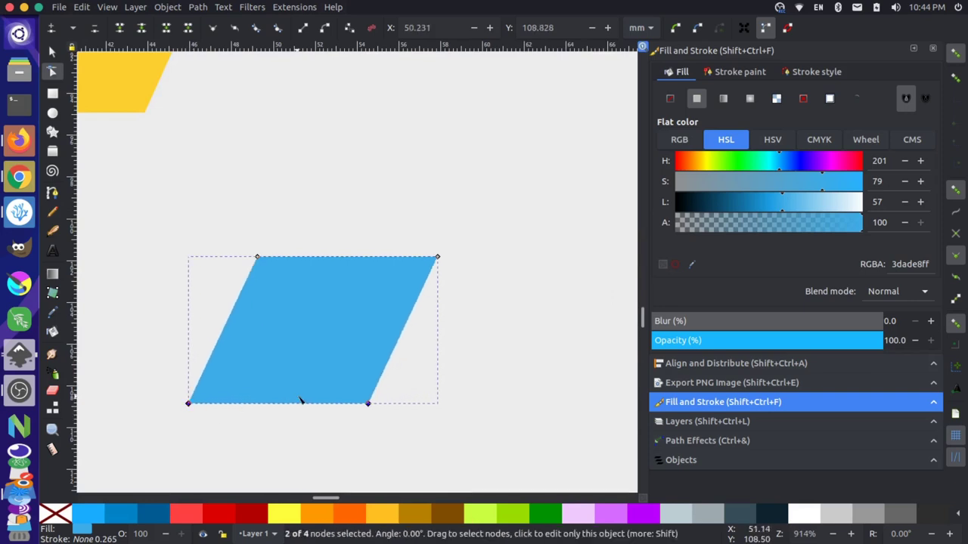
scroll(301, 400, up, 2)
scroll(300, 400, down, 5)
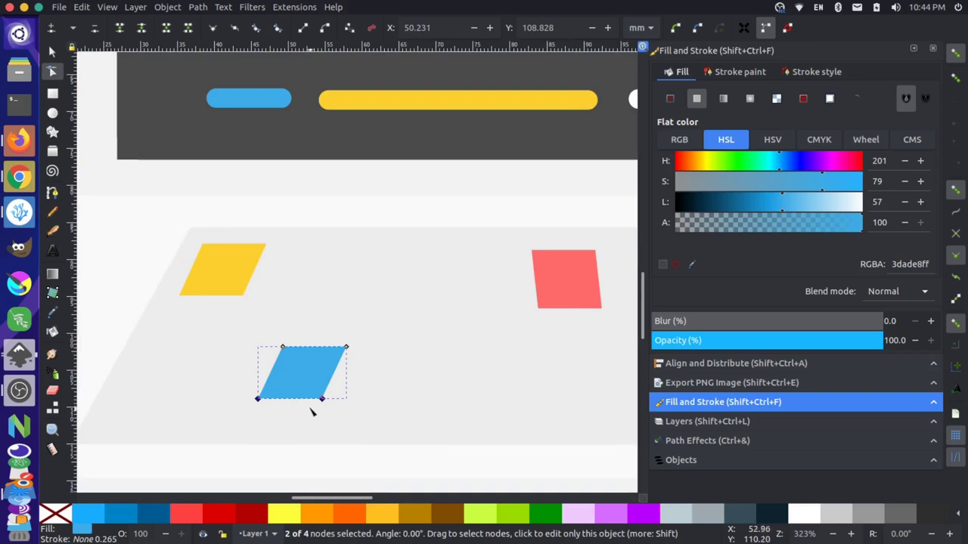
key(ctrl+z)
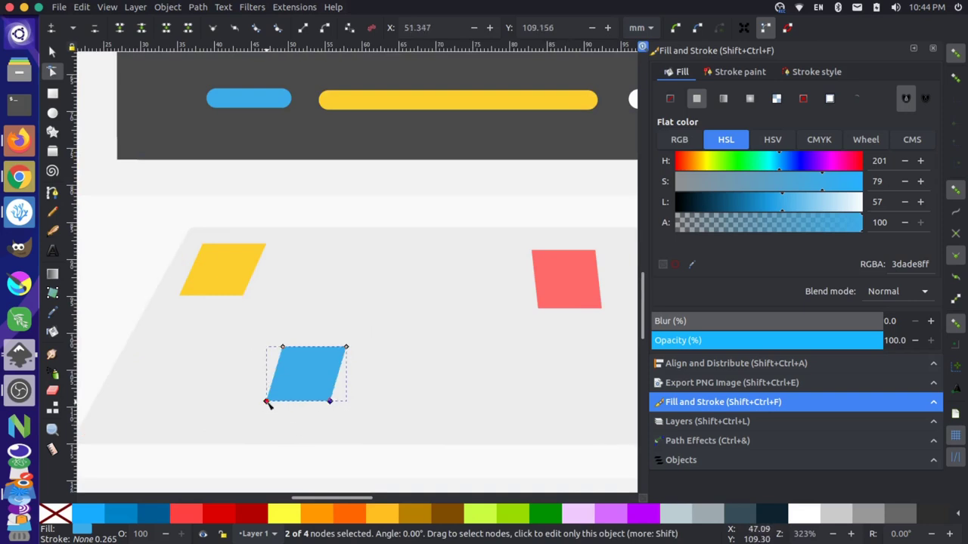
Step: Move the blue key's two bottom nodes about 0.1 mm down to make the key slightly taller
drag(268, 404, 267, 403)
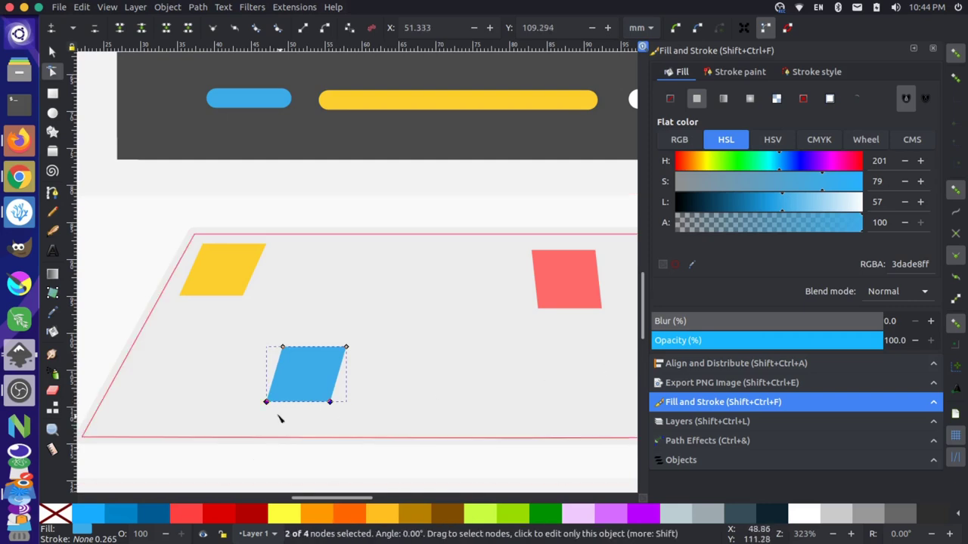
drag(266, 403, 224, 372)
key(shift+l)
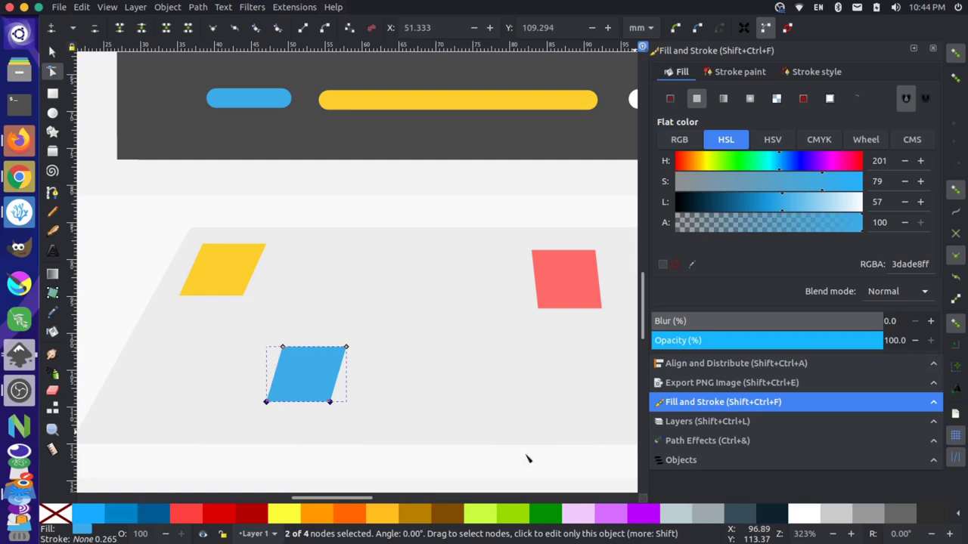
scroll(465, 406, up, 1)
scroll(464, 409, down, 1)
scroll(465, 410, down, 2)
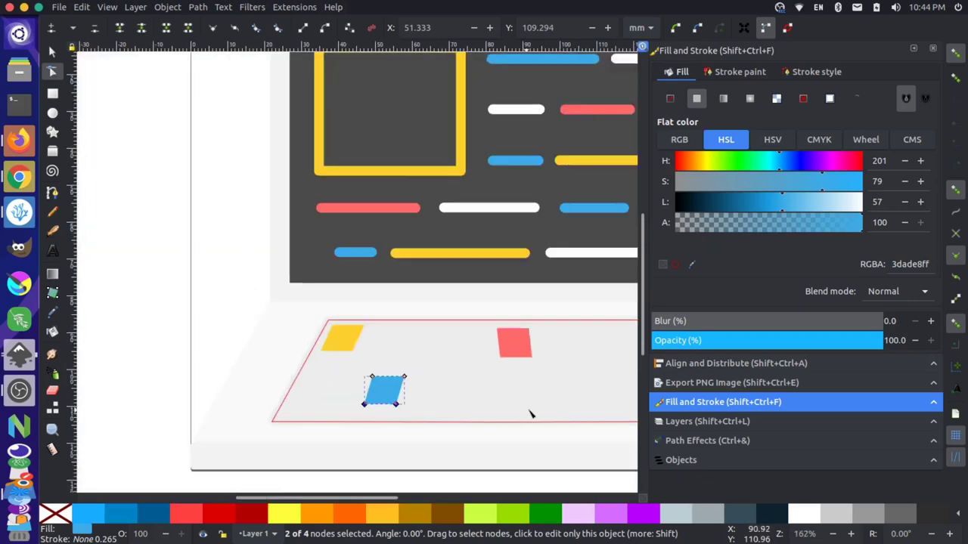
scroll(424, 435, up, 1)
scroll(424, 435, right, 5)
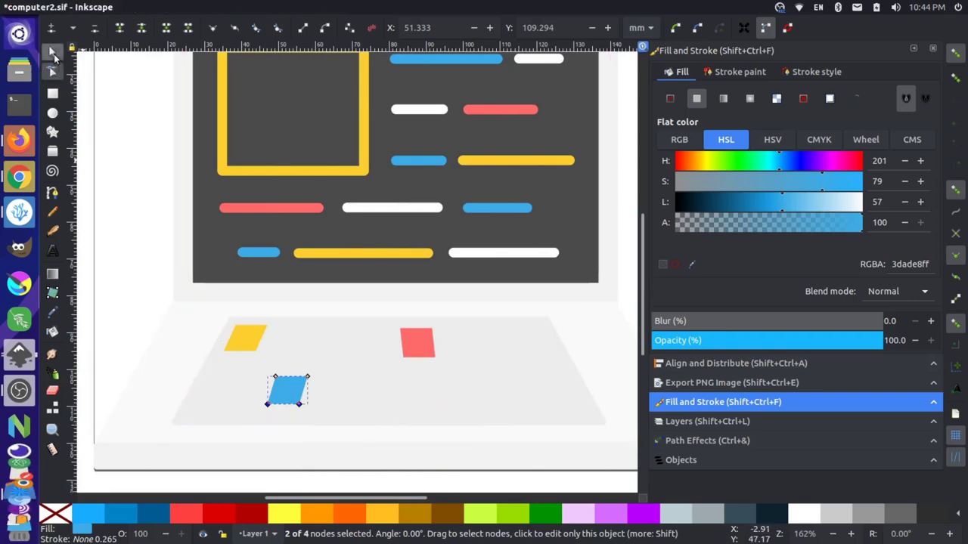
Step: Copy the blue key to the keyboard panel's lower right, flip it horizontally, and position it at about X 101.1, Y 101.7 mm
click(52, 51)
key(ctrl+d)
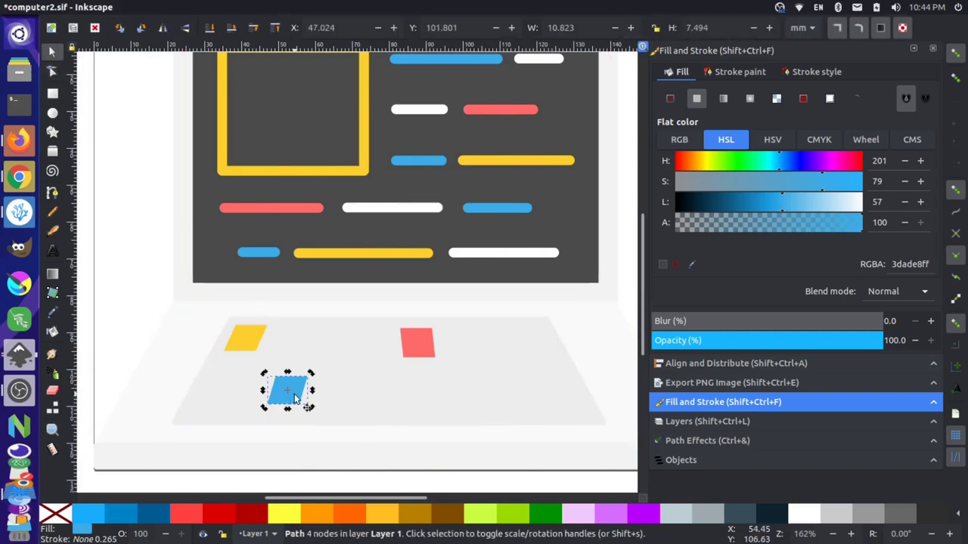
drag(320, 398, 495, 387)
click(497, 387)
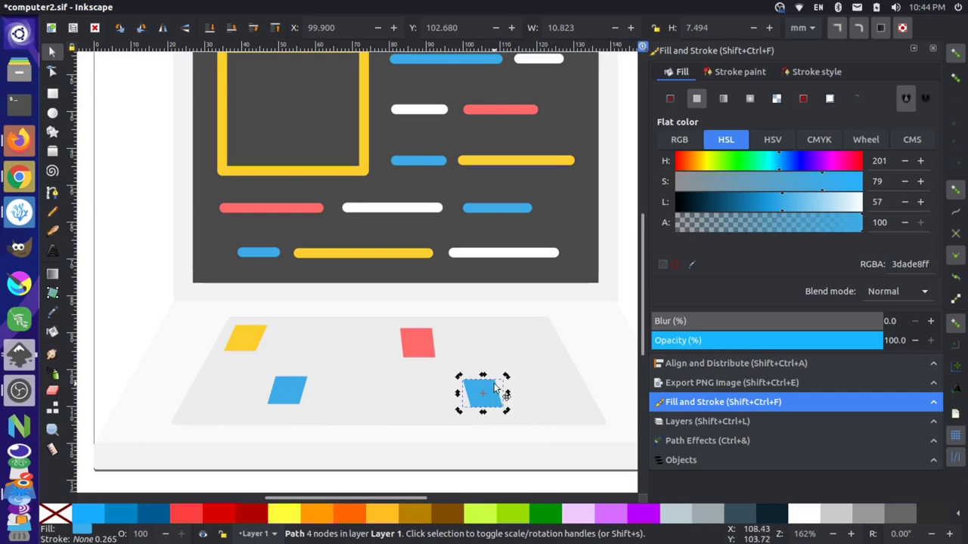
drag(495, 383, 501, 384)
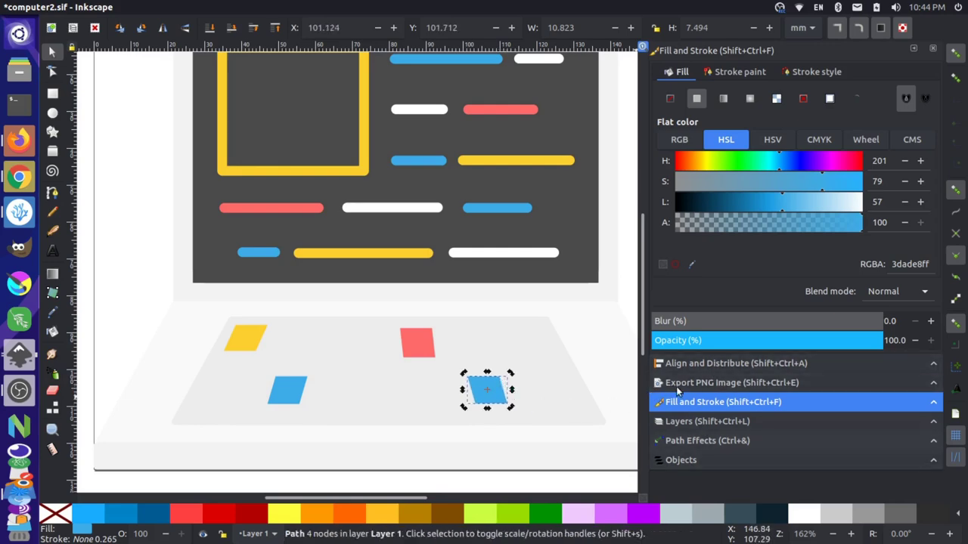
Step: Fill the flipped key with the white ffffff sampled from a code line on the laptop screen and place a copy at the panel's upper right
click(693, 264)
click(519, 253)
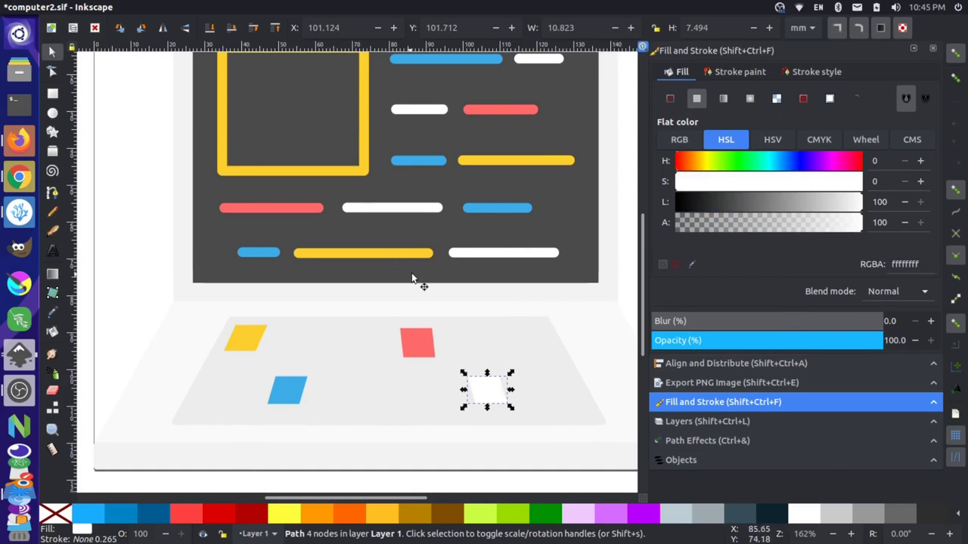
click(487, 392)
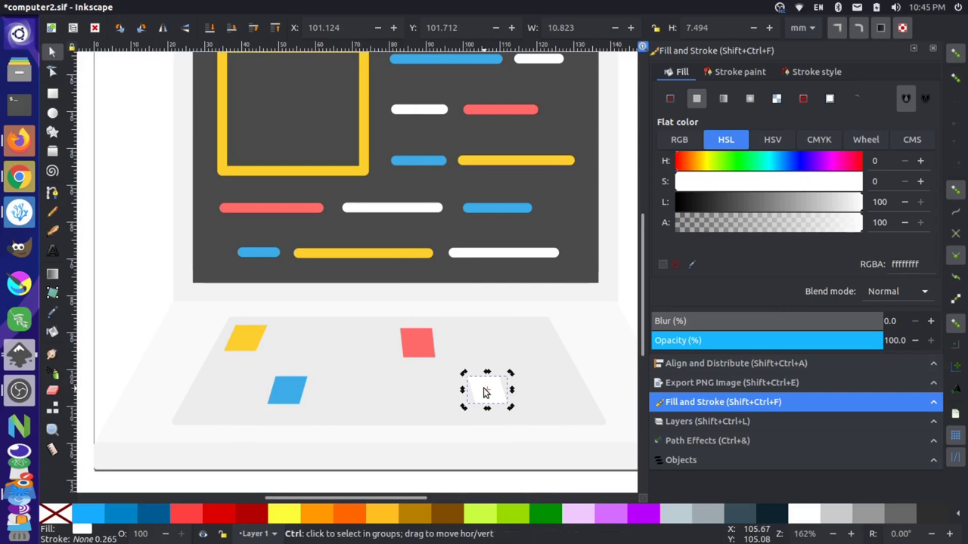
drag(502, 396, 548, 340)
Step: Move the upper white key's two bottom nodes about 1.5 mm right and 0.3 mm up to increase its slant
click(52, 71)
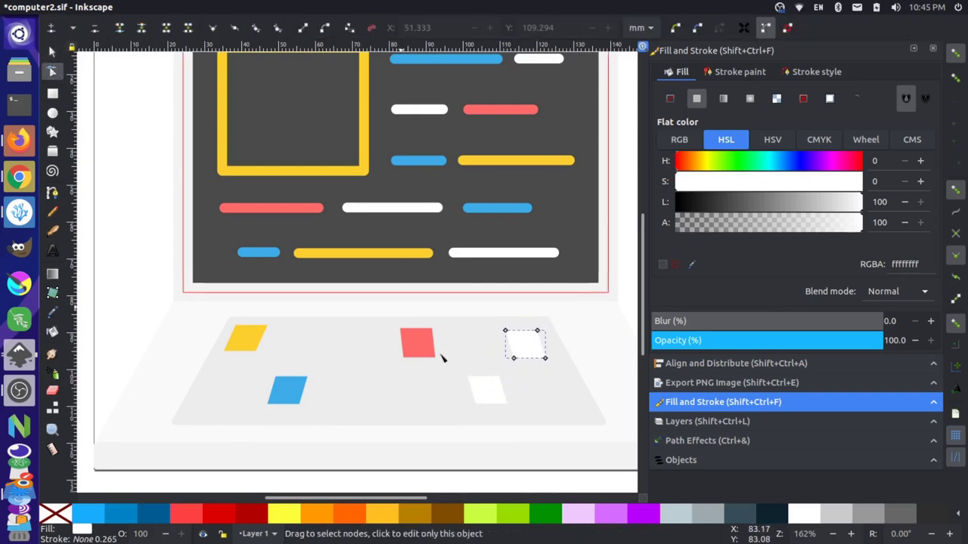
click(514, 359)
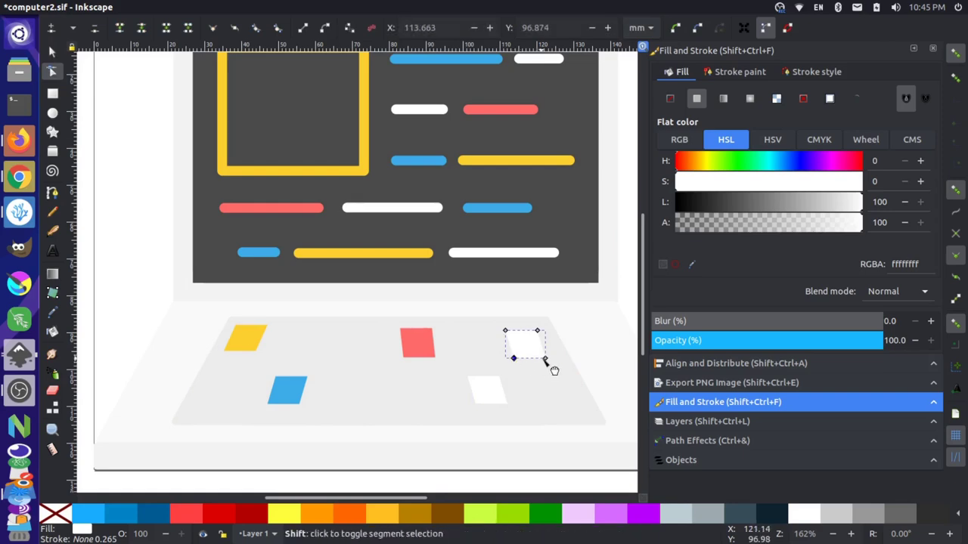
shift+click(545, 359)
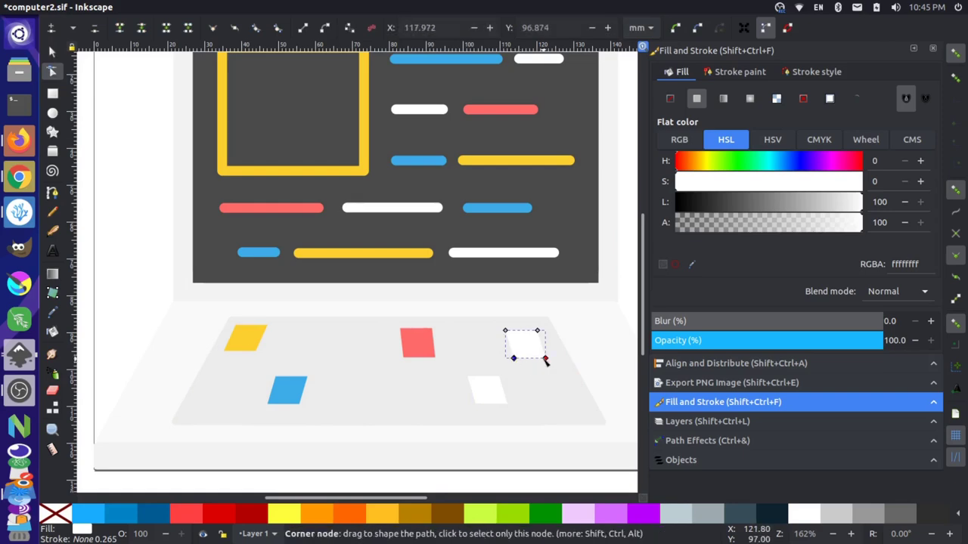
drag(545, 359, 551, 360)
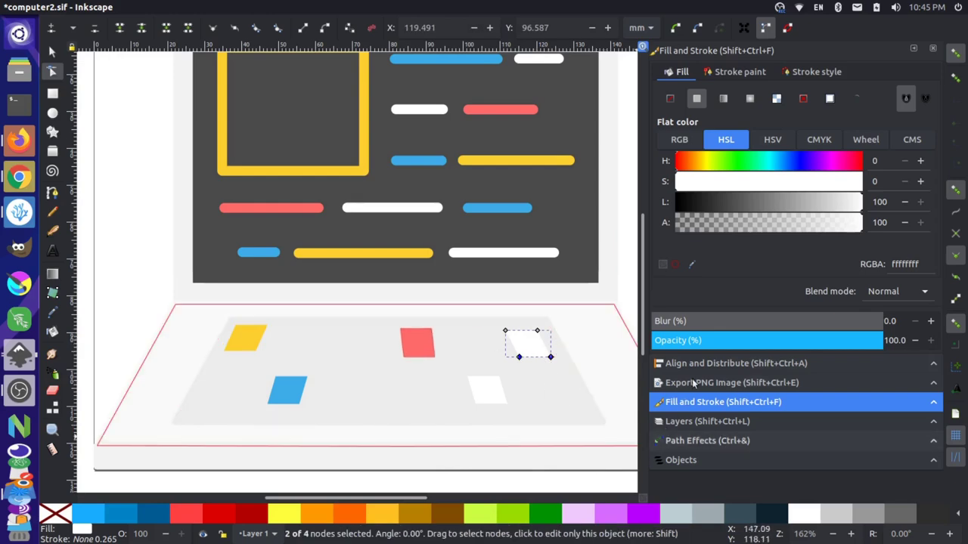
Step: Recolor the white key in the keyboard's upper row with the blue sampled from a code line on the laptop screen
click(691, 264)
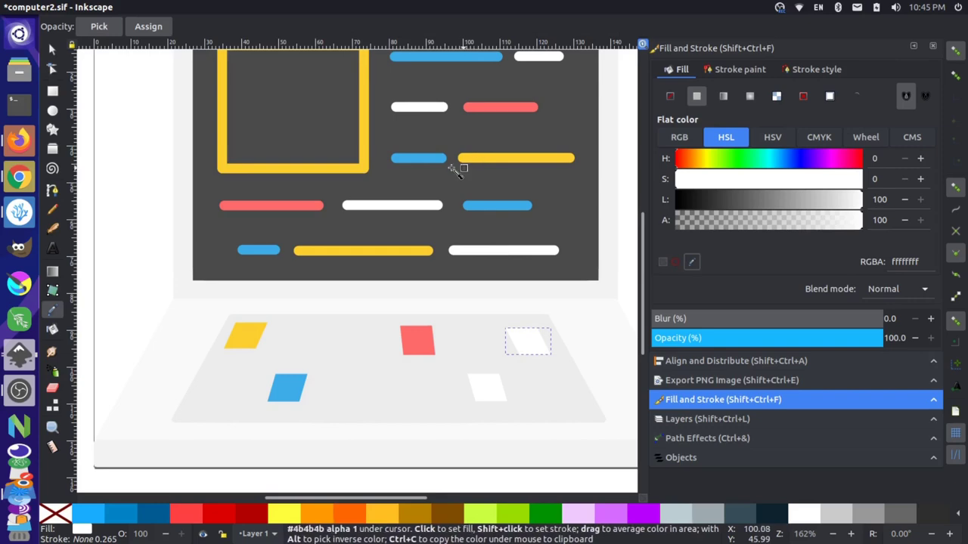
click(422, 159)
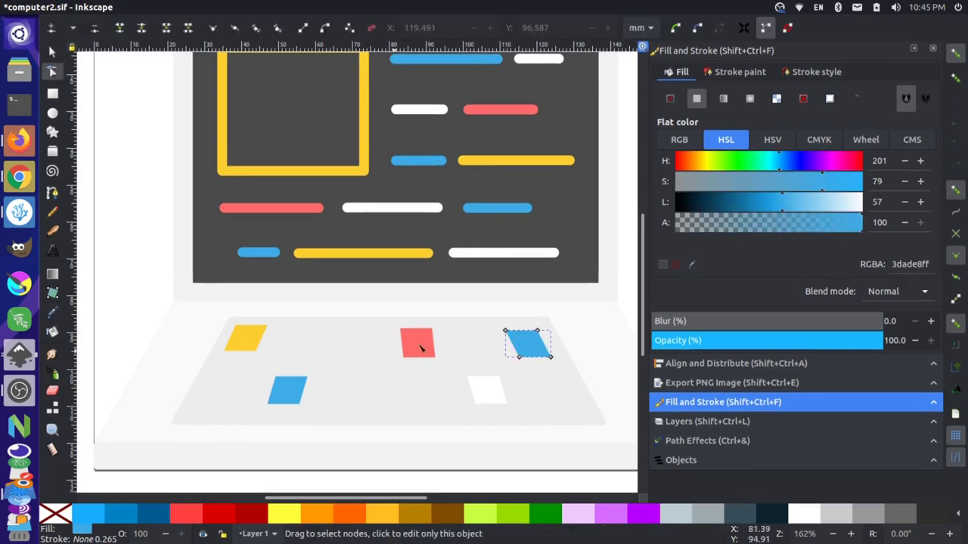
Step: Duplicate the red key and place the copy in the keyboard's lower row, between the blue and white keys
click(54, 54)
click(423, 351)
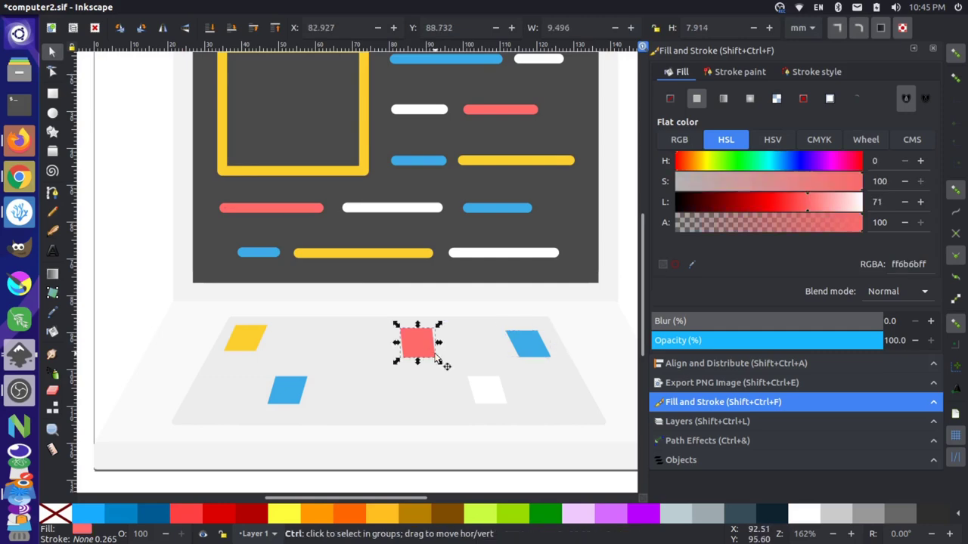
key(ctrl+d)
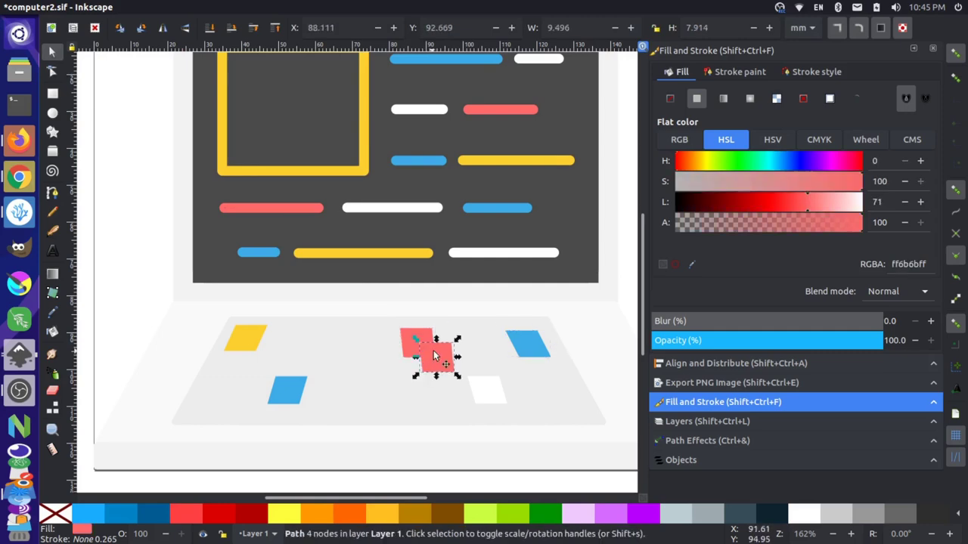
drag(436, 363, 369, 388)
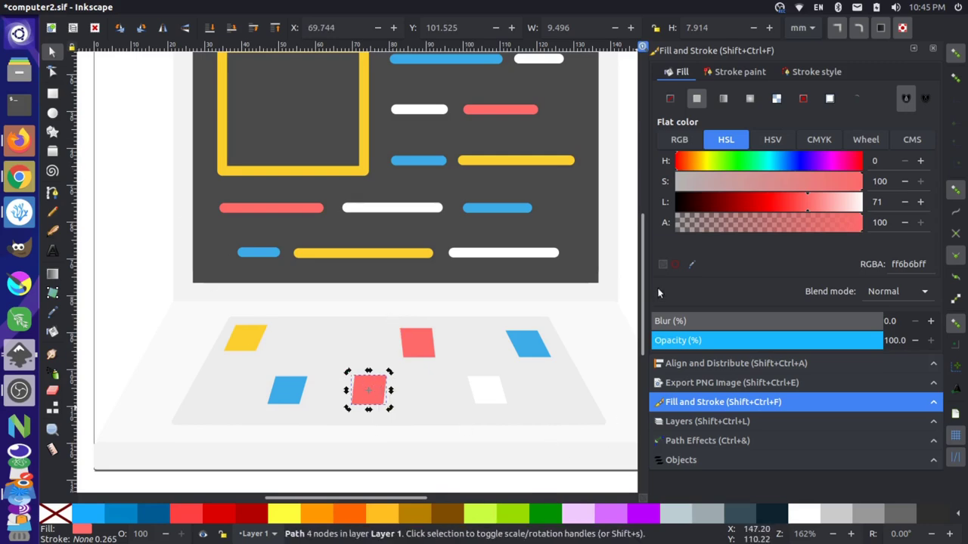
Step: Recolor the copied red key with the yellow sampled from the yellow key in the upper row
click(691, 263)
click(246, 340)
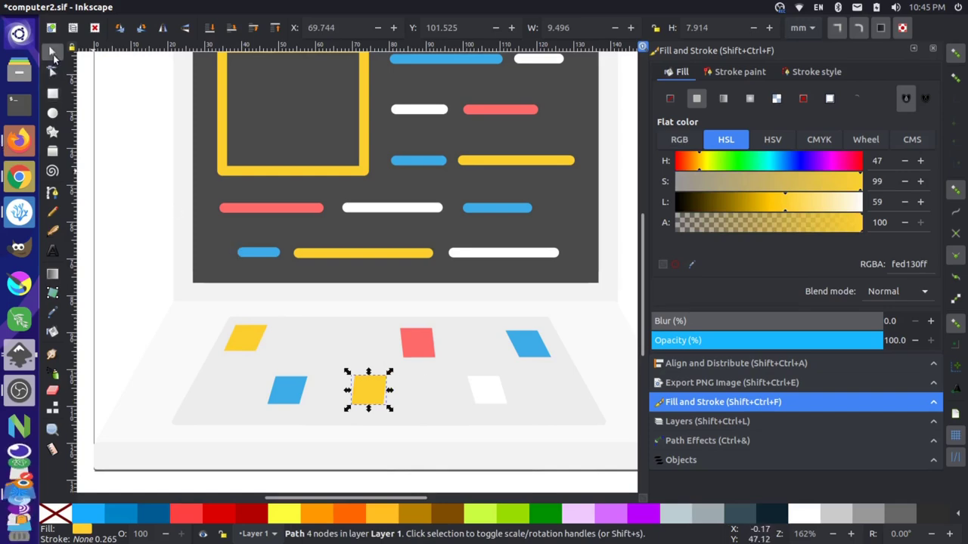
click(140, 267)
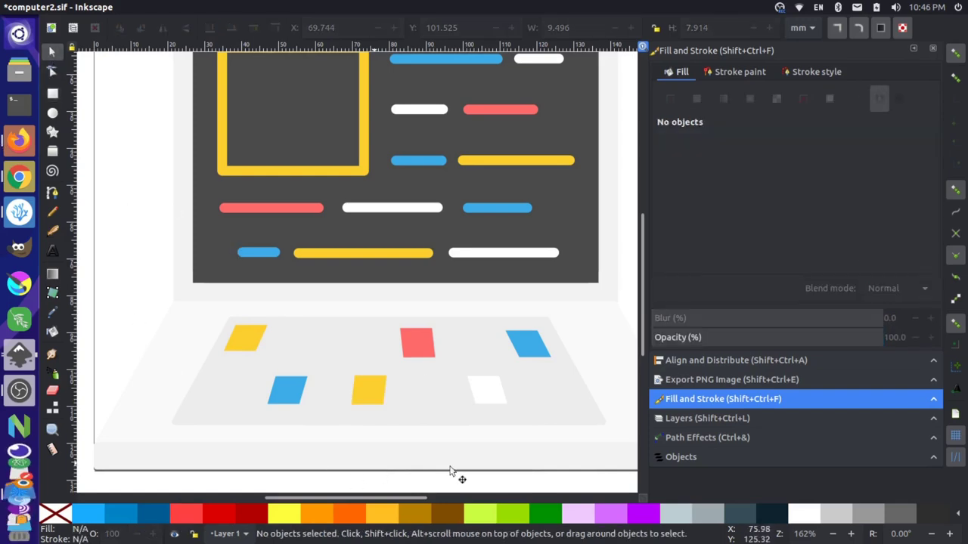
scroll(495, 376, down, 3)
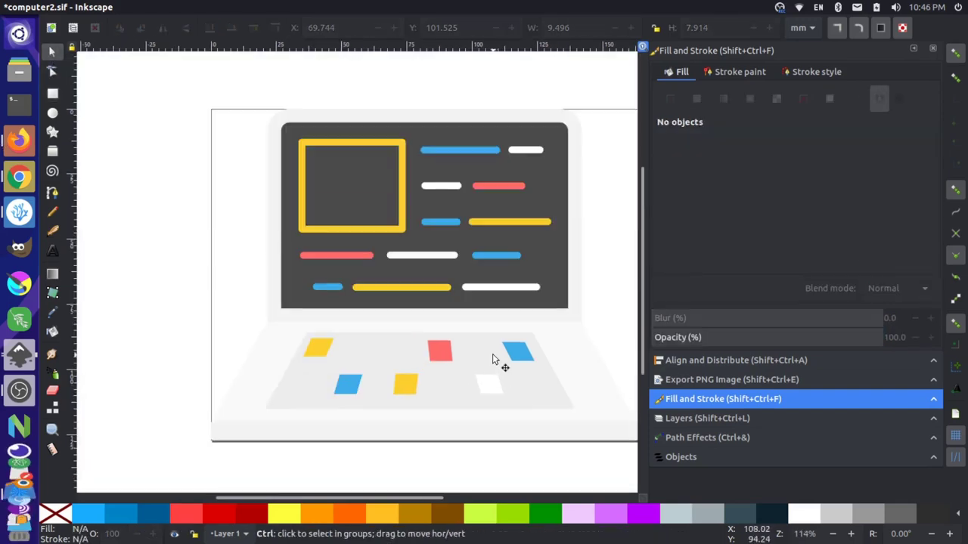
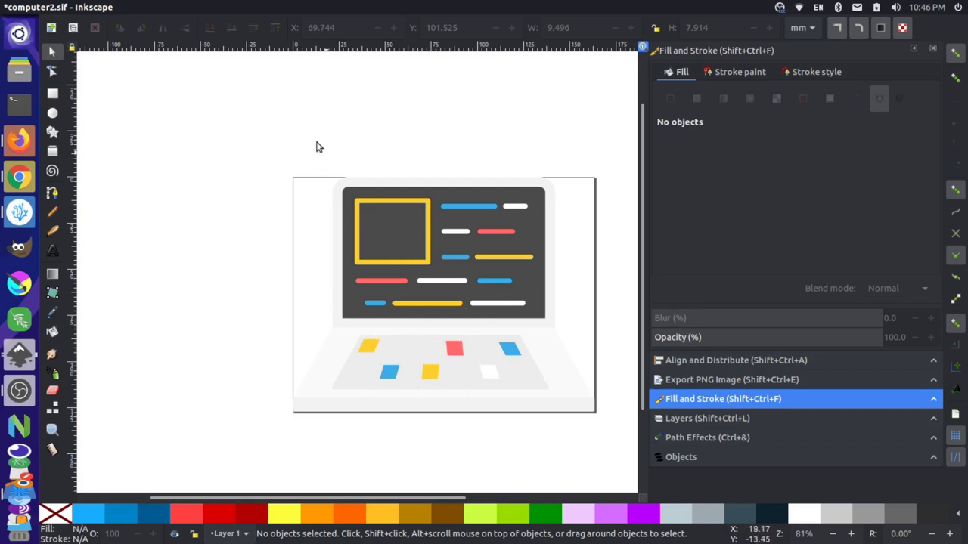
mouse_move(281, 137)
mouse_down()
mouse_move(610, 445)
mouse_move(600, 438)
mouse_up()
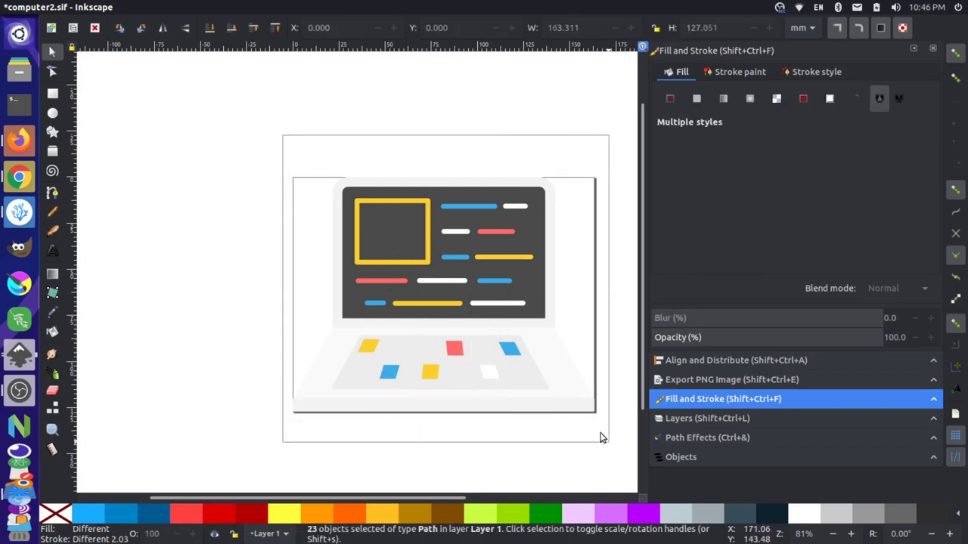
click(134, 61)
Step: Save the drawing to the Desktop as computer2.sif in Synfig Animation format, replacing the existing file
click(59, 7)
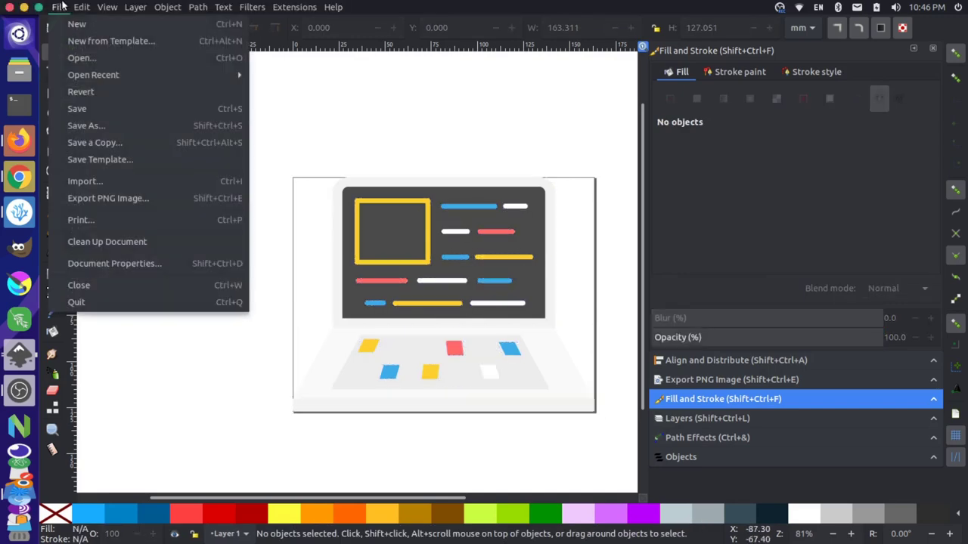
click(94, 109)
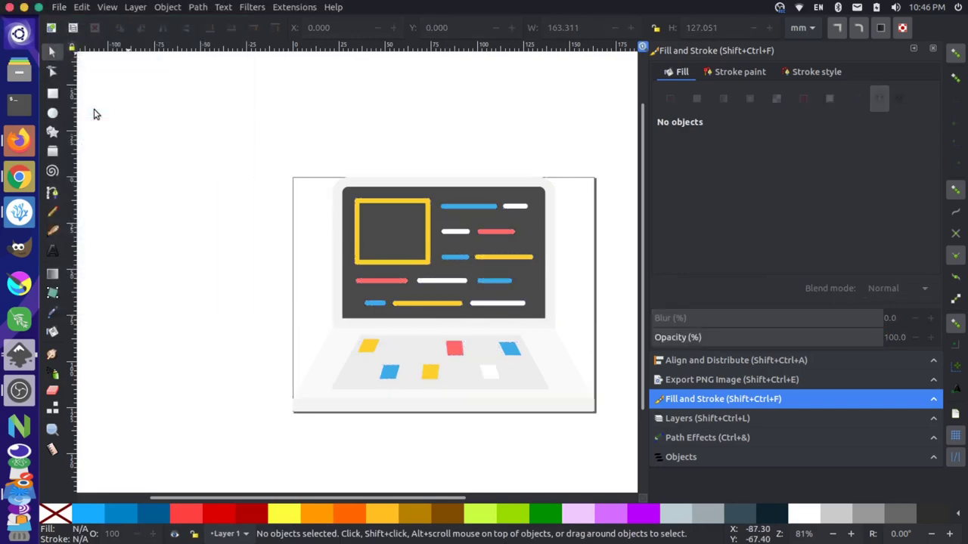
click(58, 7)
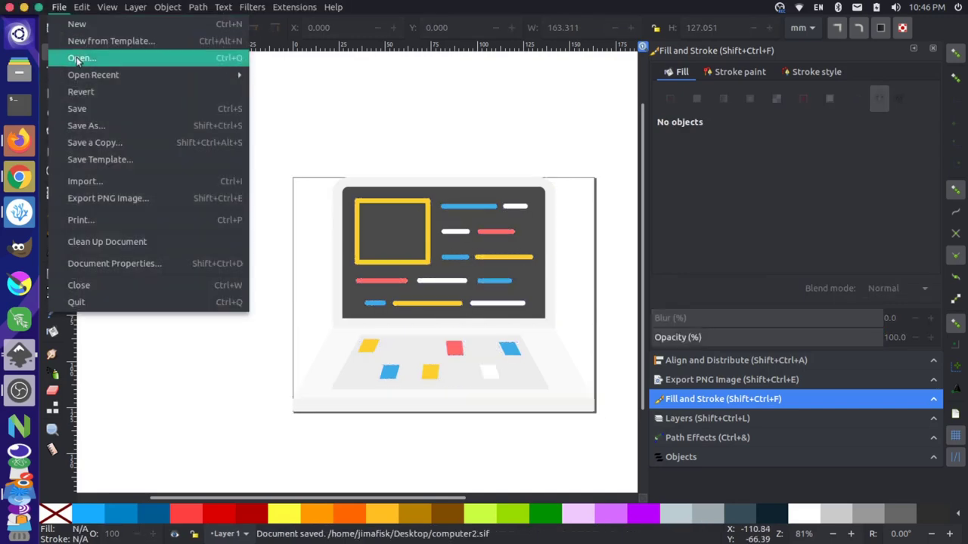
click(83, 126)
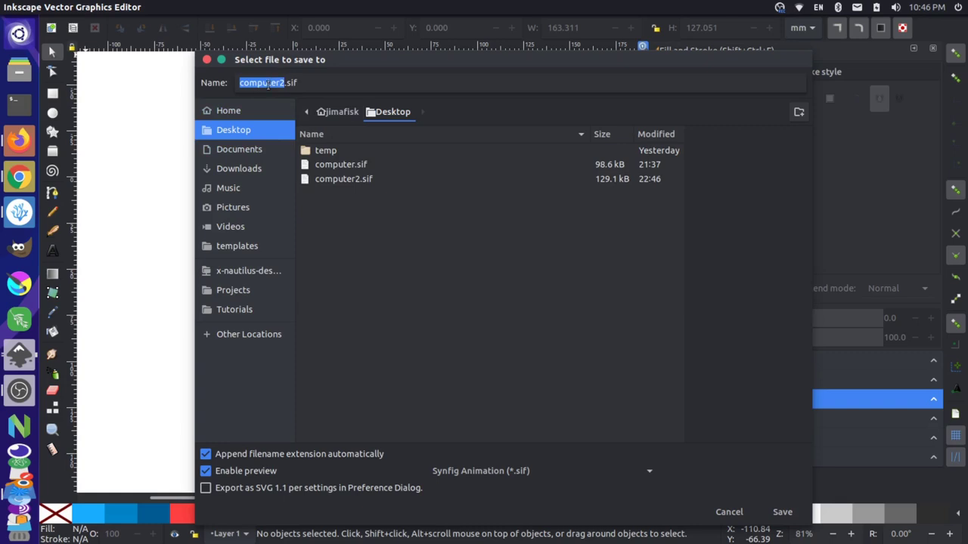
click(340, 180)
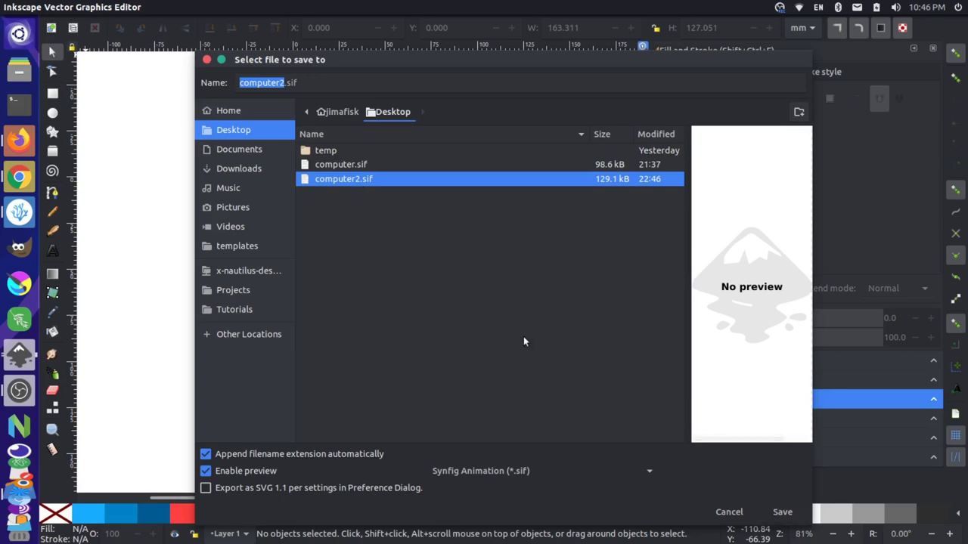
click(781, 511)
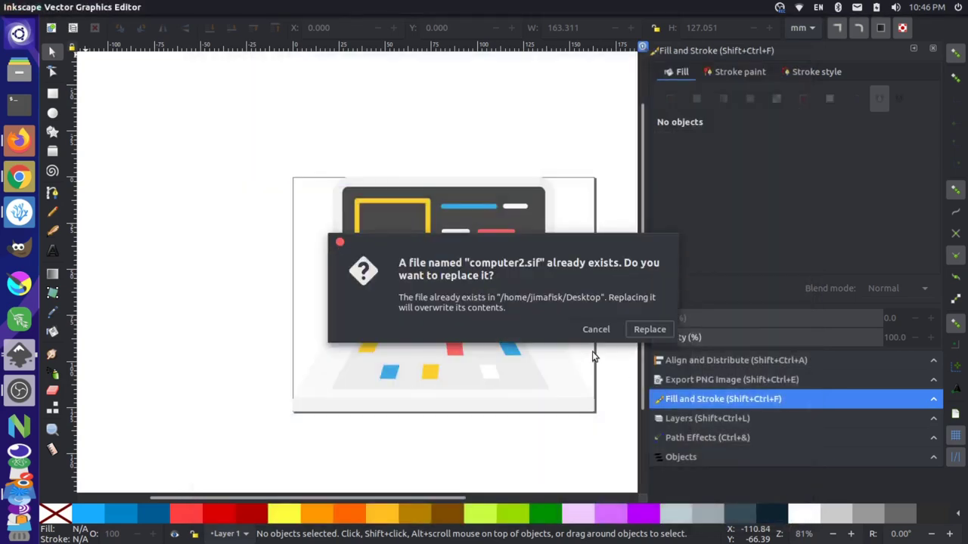
click(648, 329)
Step: Switch to Synfig Studio and create a new animation document
key(alt+Tab)
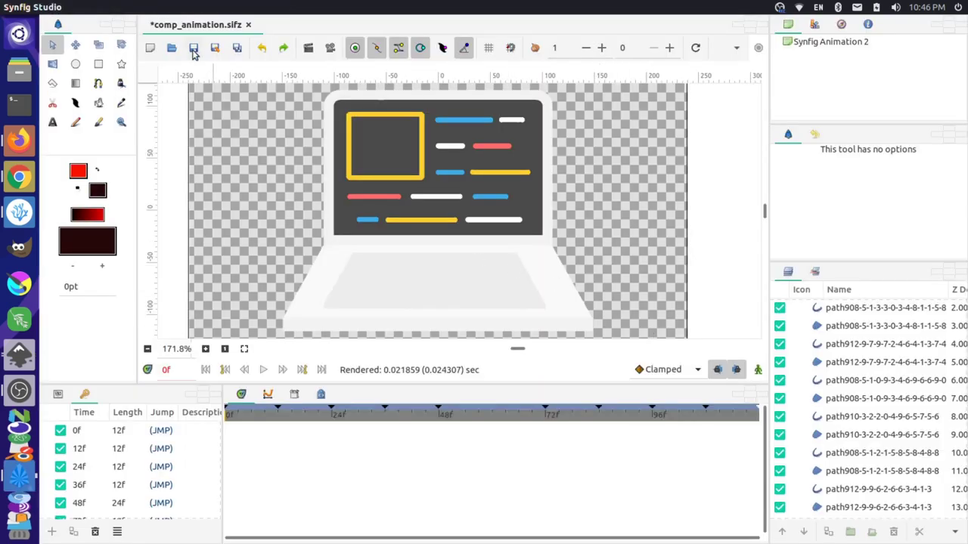
click(59, 7)
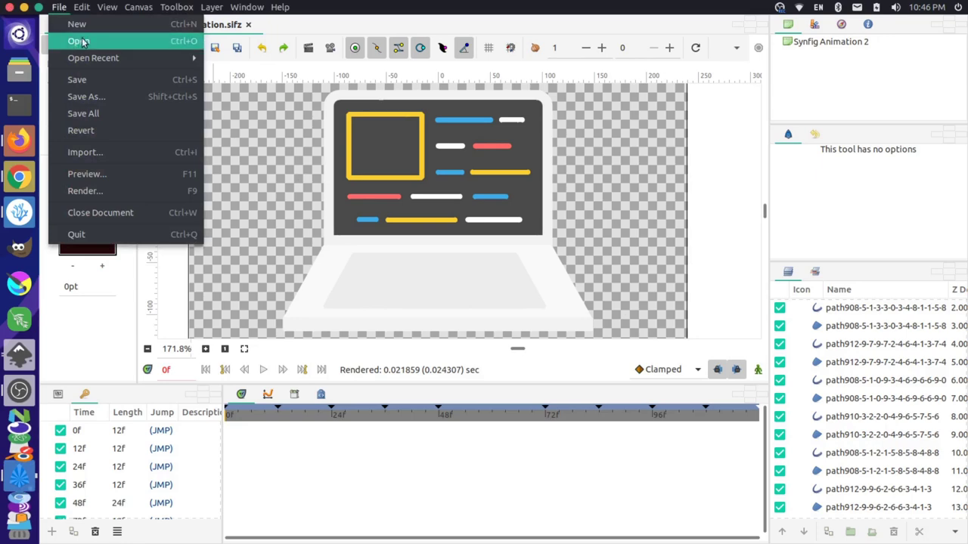
key(Escape)
key(ctrl+n)
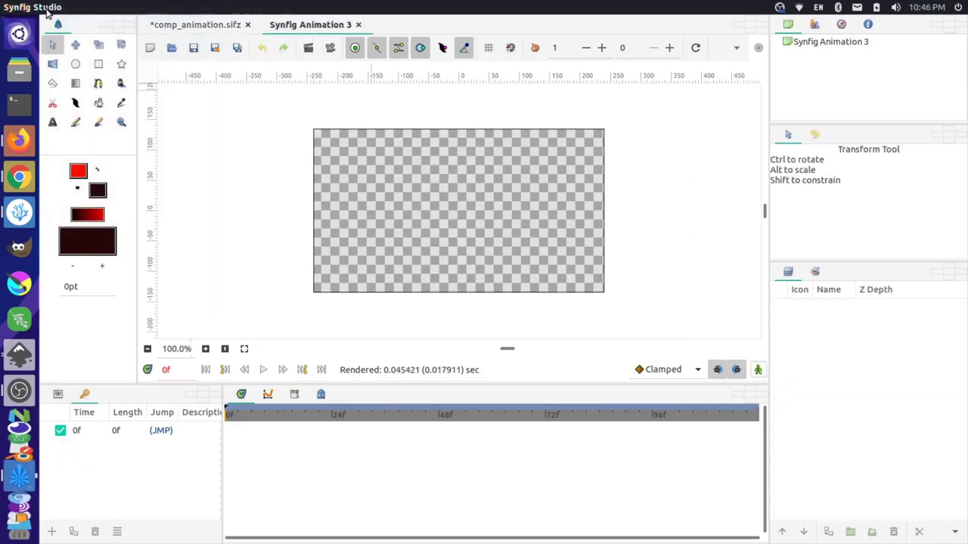
Step: Import computer2.sif from the Desktop into the new animation
click(58, 6)
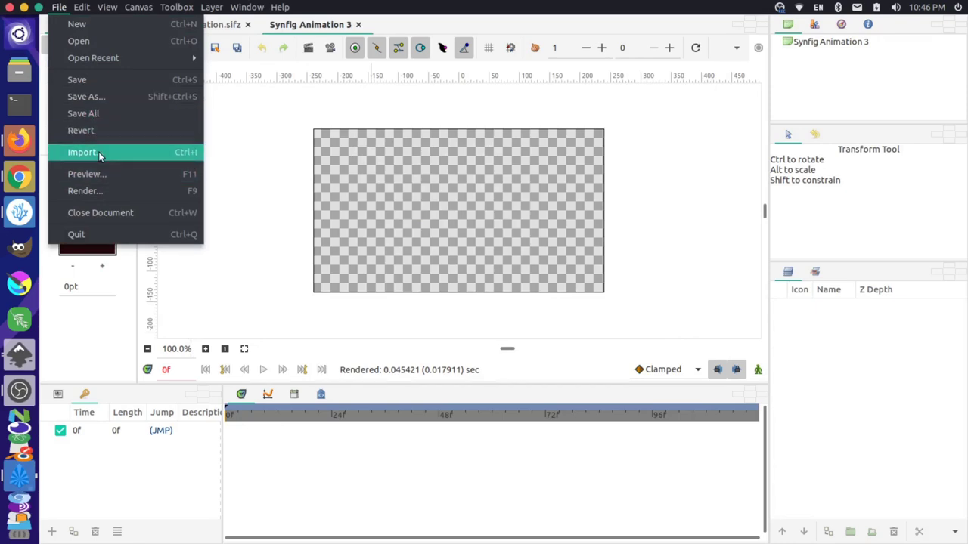
click(98, 152)
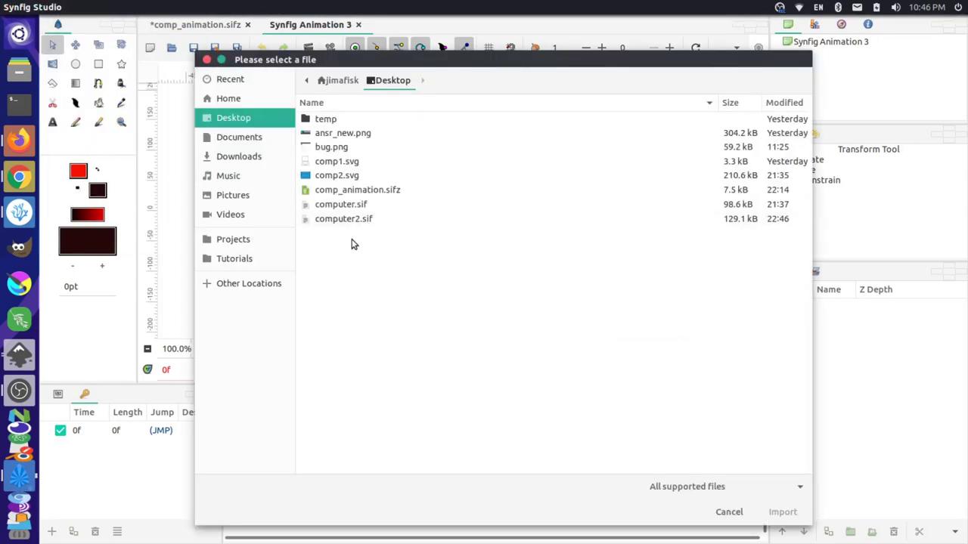
click(361, 223)
click(782, 511)
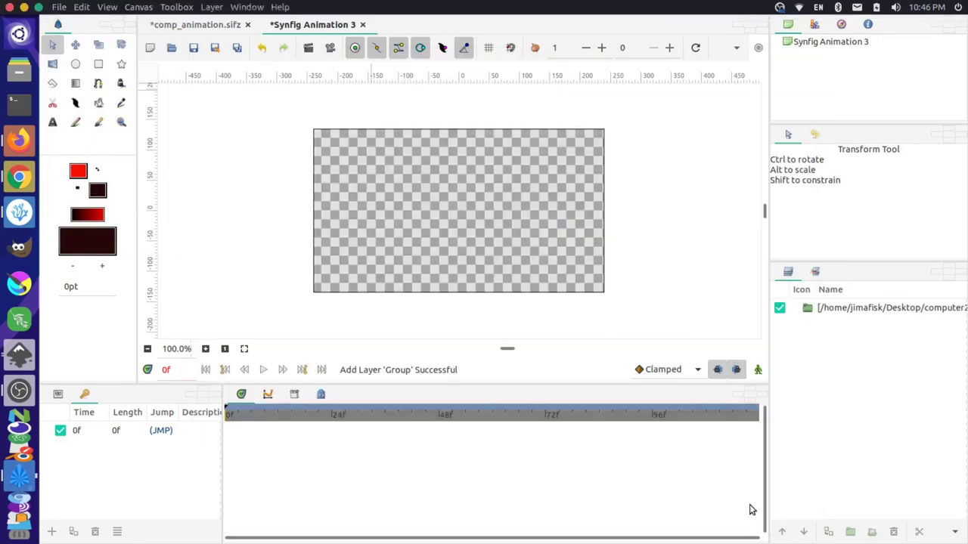
Step: Copy all the layers inside the imported file's Layer 1 and paste them into another new animation document
scroll(503, 257, up, 1)
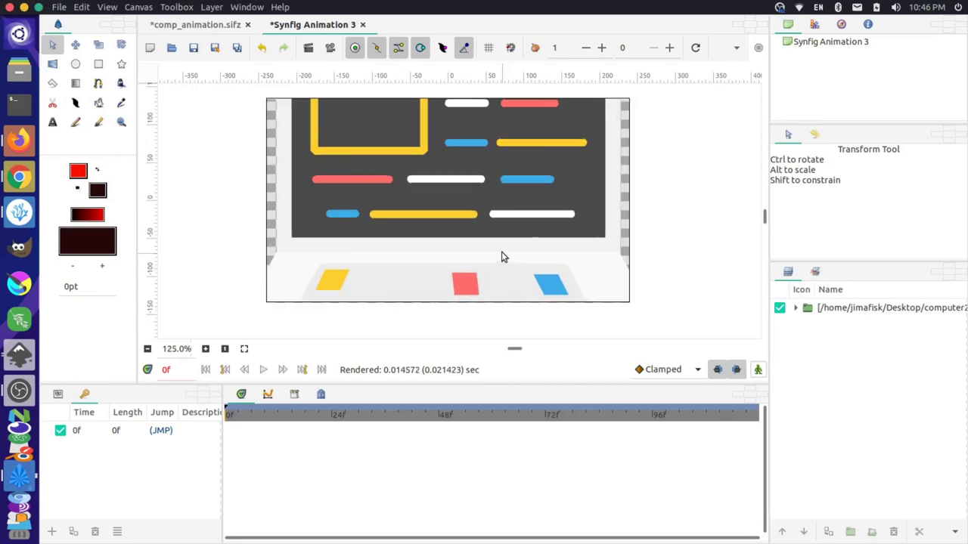
scroll(503, 254, down, 2)
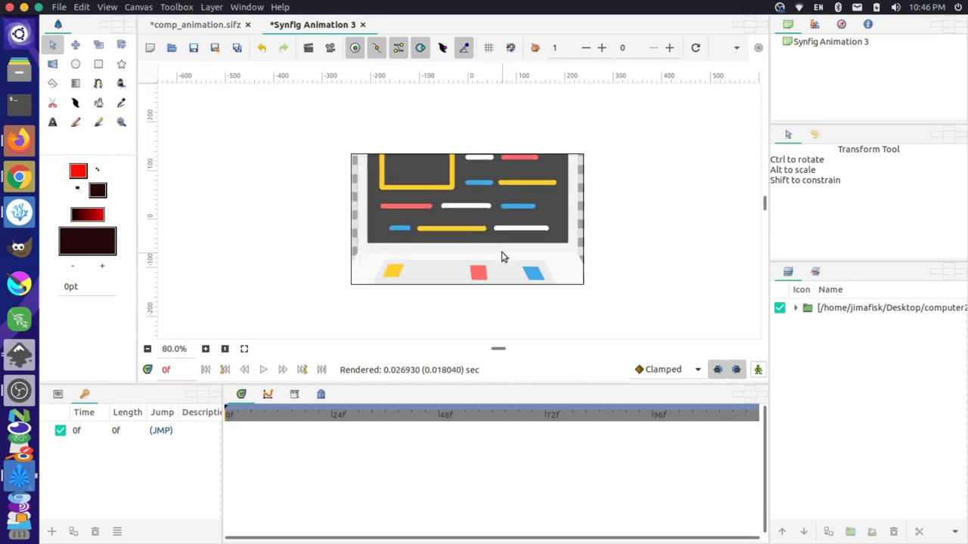
click(797, 309)
click(807, 327)
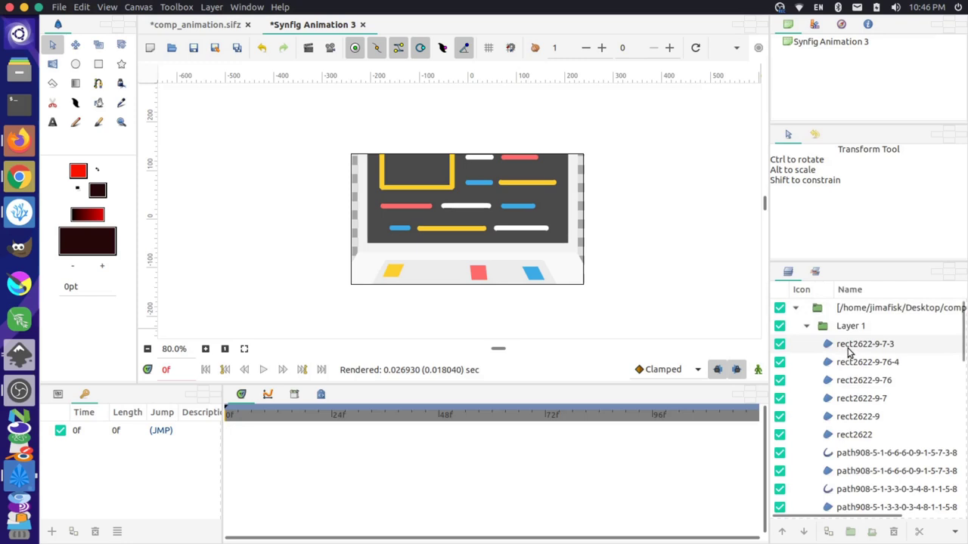
click(848, 350)
scroll(875, 391, right, 5)
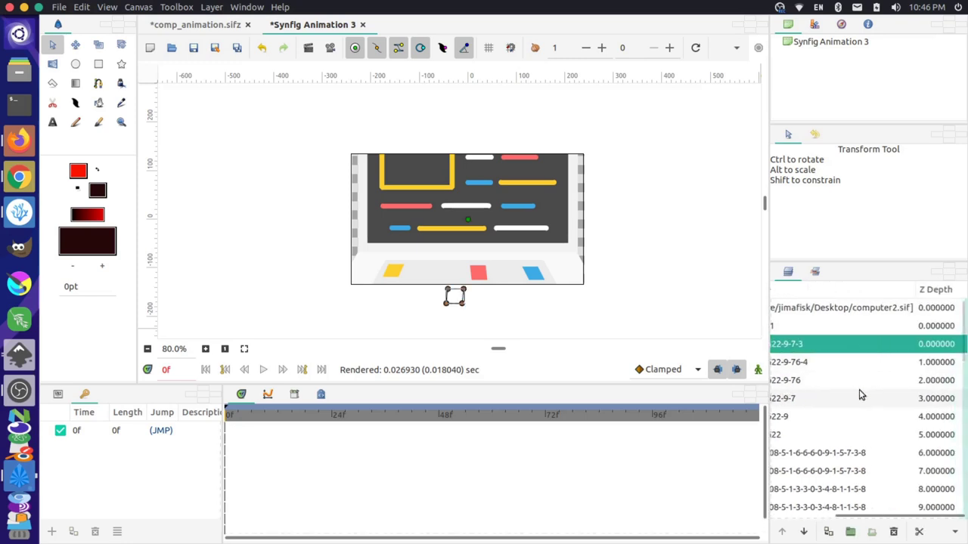
scroll(860, 394, left, 5)
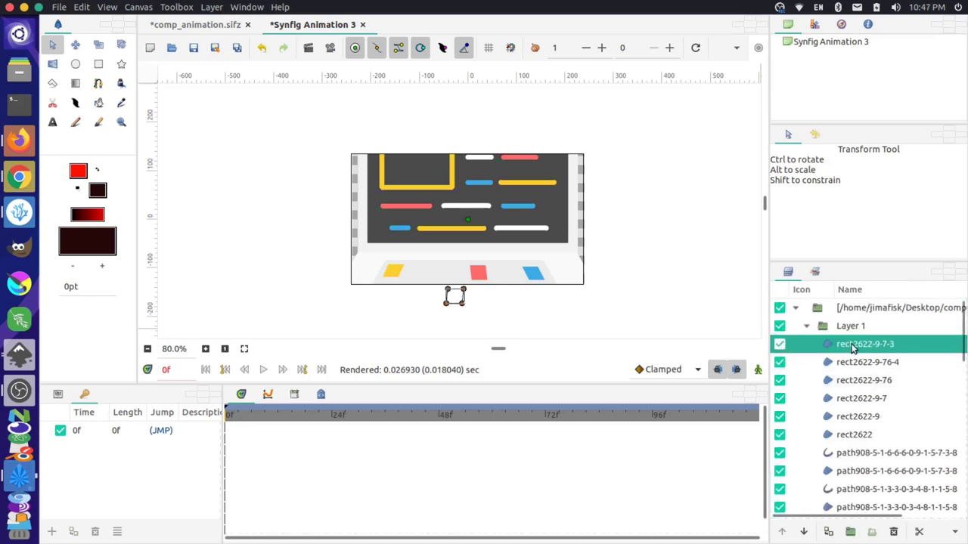
scroll(858, 363, down, 10)
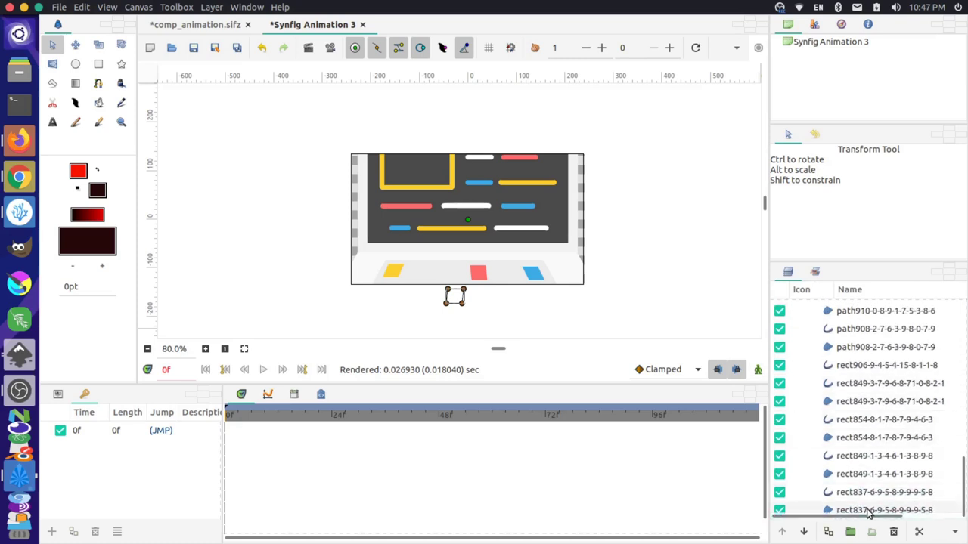
shift+click(868, 510)
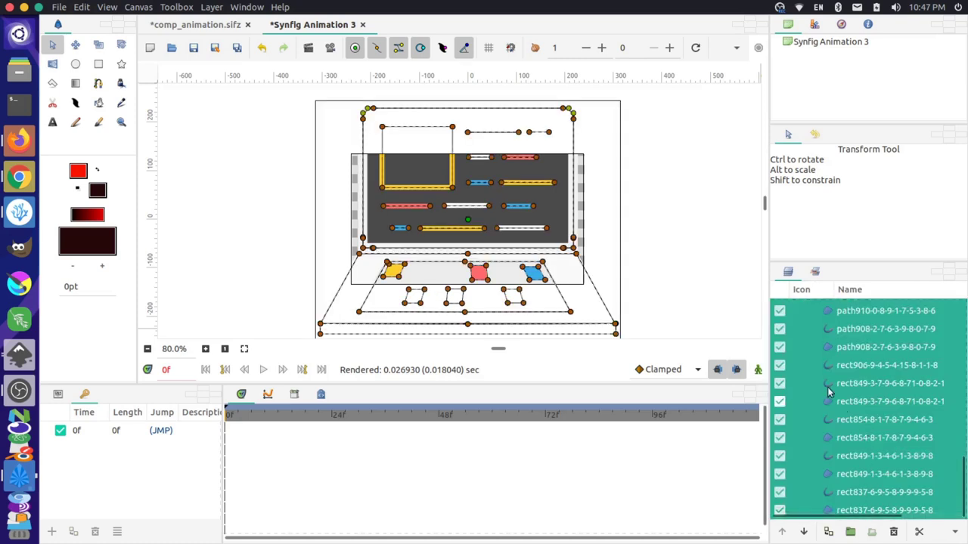
click(58, 7)
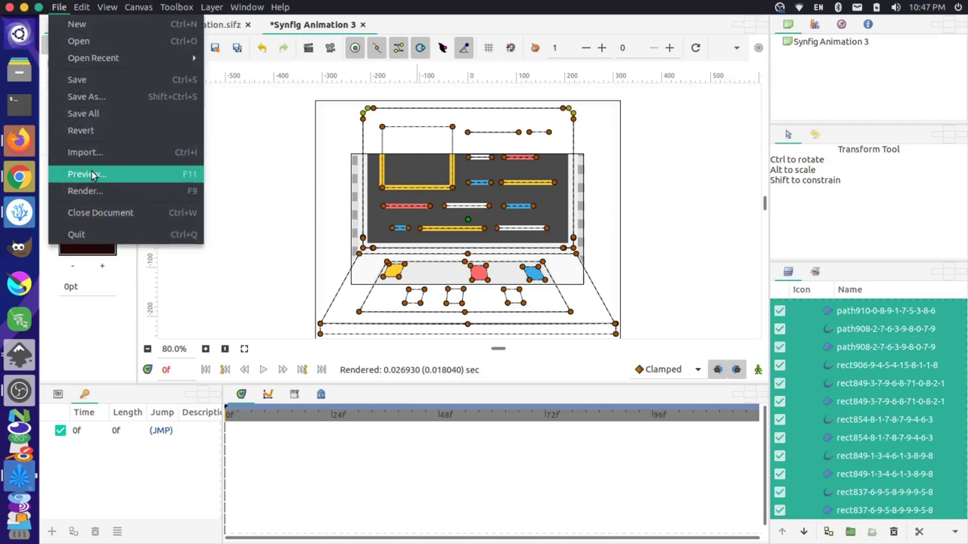
click(103, 36)
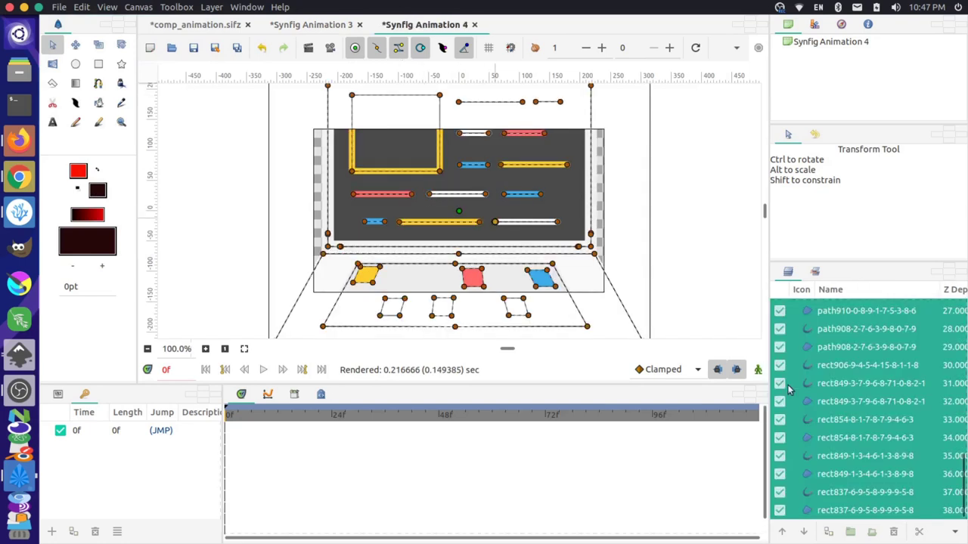
Step: Group all the pasted layers and scale the group down so the whole laptop fits inside the canvas
right_click(859, 354)
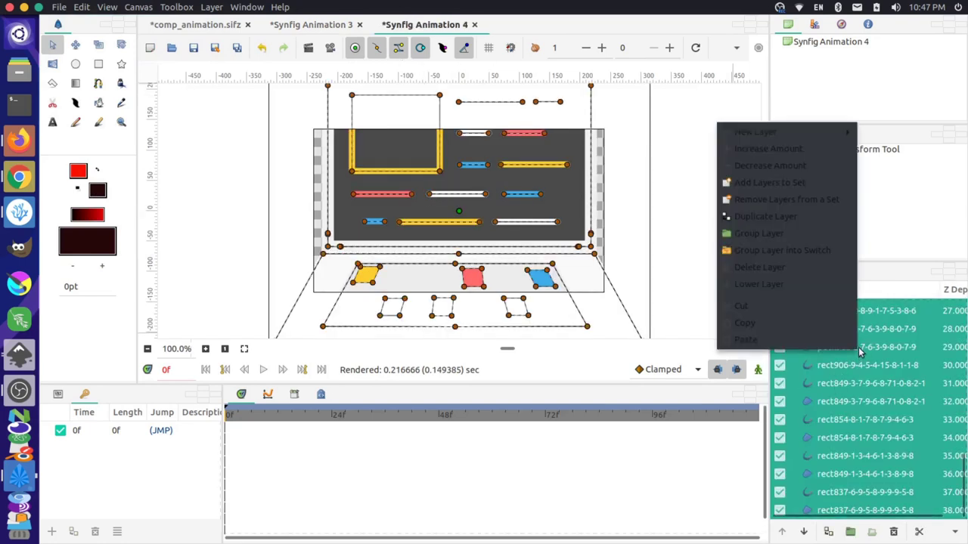
click(782, 233)
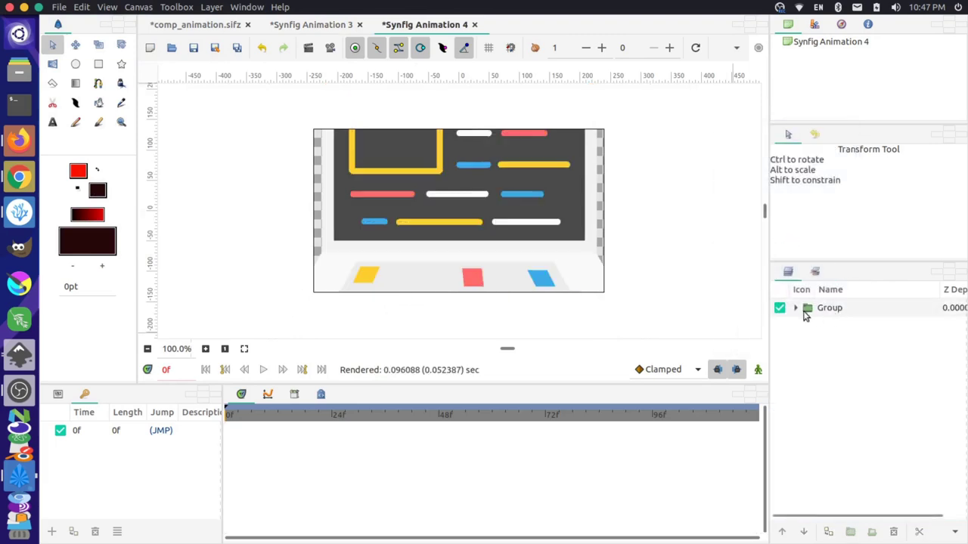
click(827, 308)
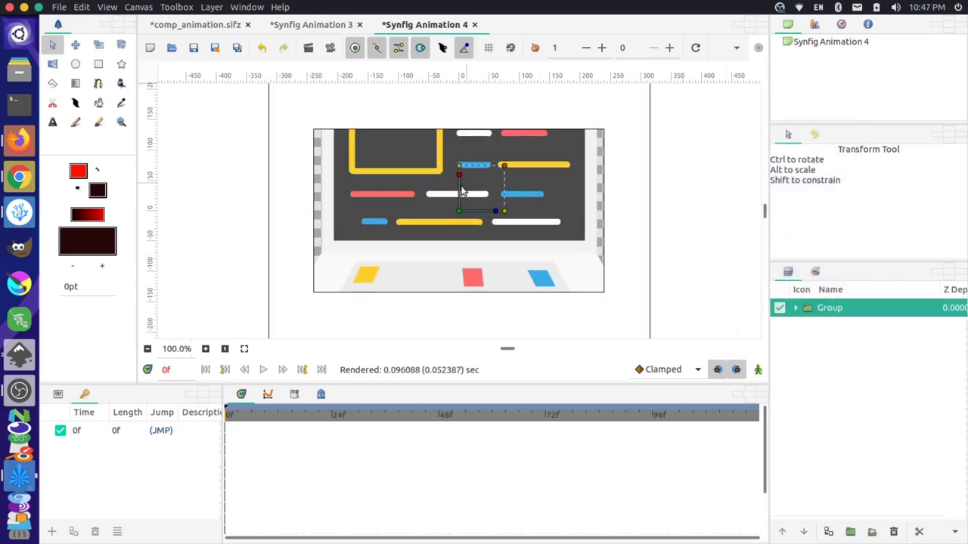
drag(504, 166, 498, 174)
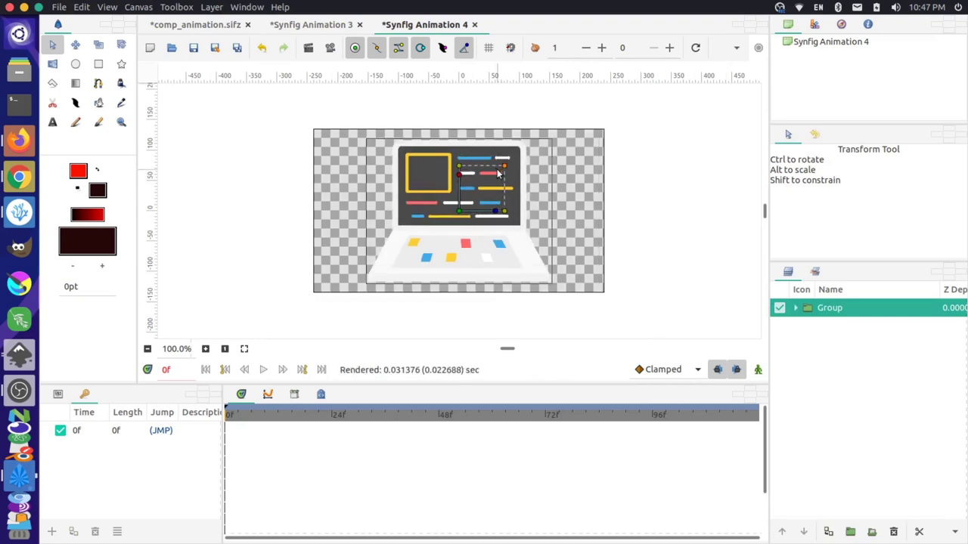
Step: Clear the layer selection and close the Synfig Animation 3 document without saving it
click(626, 243)
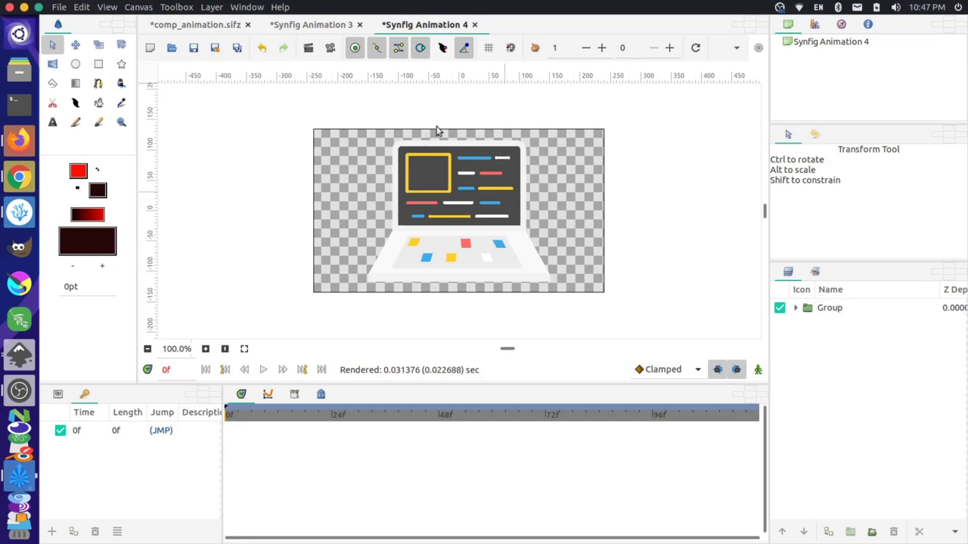
click(359, 25)
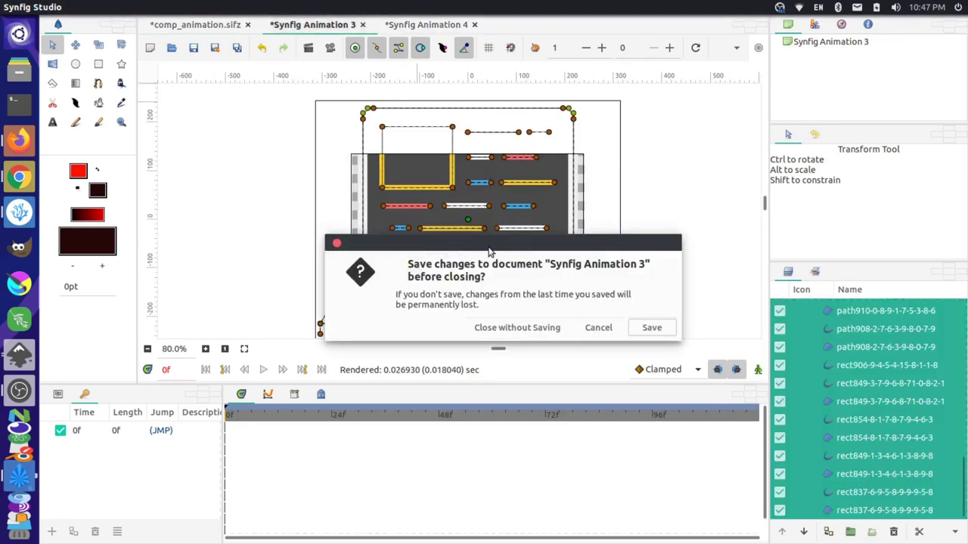
click(517, 327)
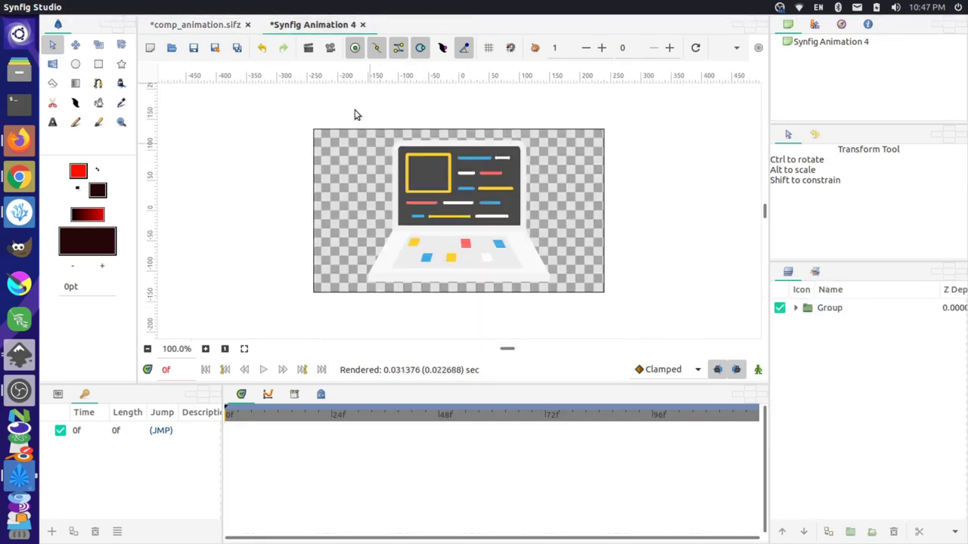
Step: Save the laptop animation on the Desktop as comp_animation2.sifz
click(58, 6)
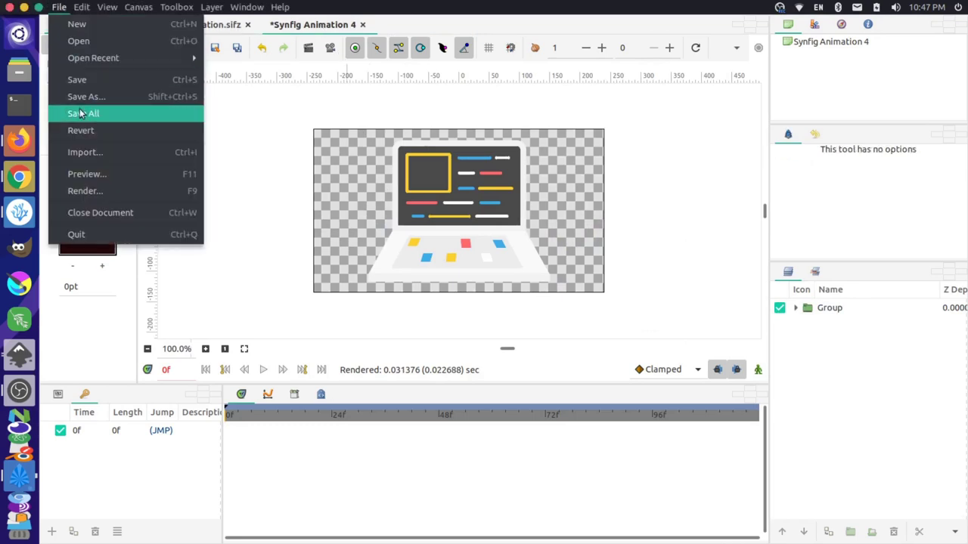
click(100, 98)
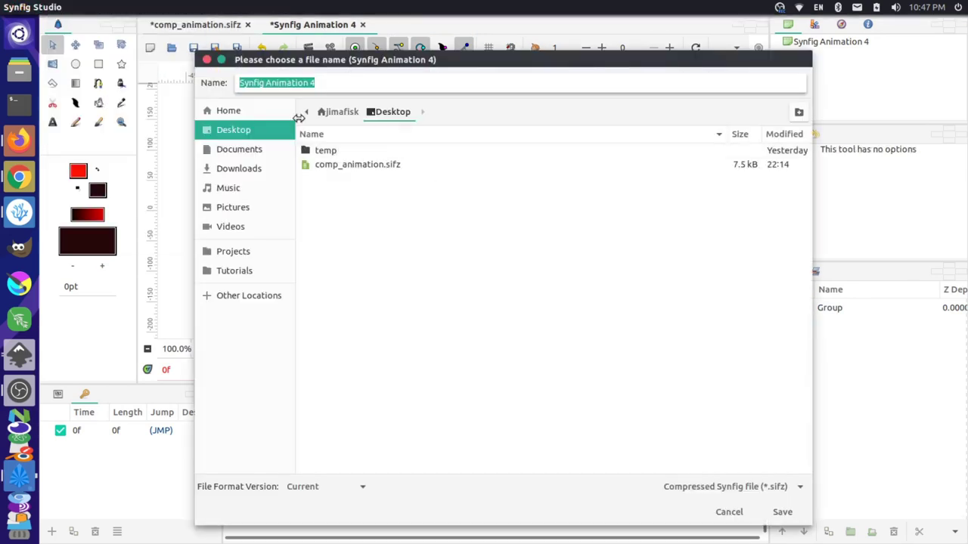
click(365, 164)
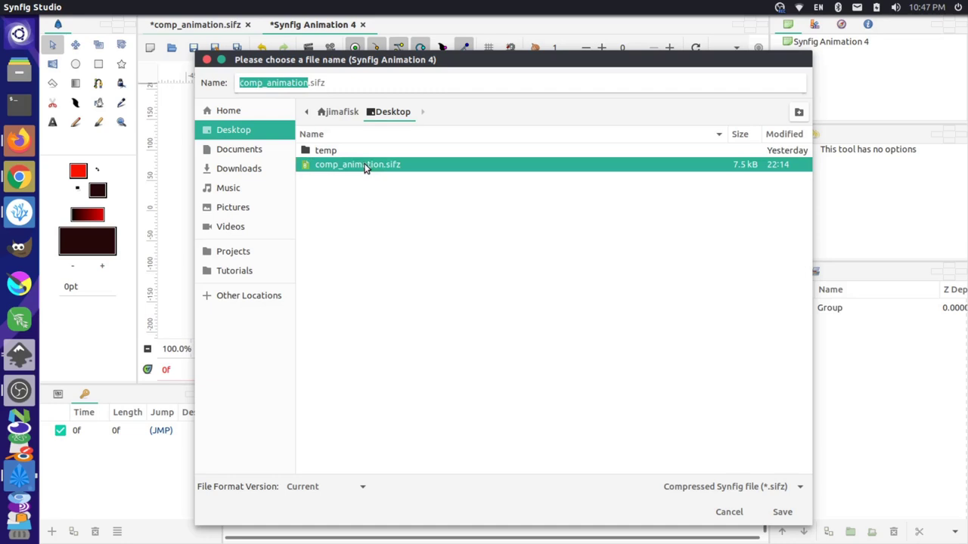
click(309, 82)
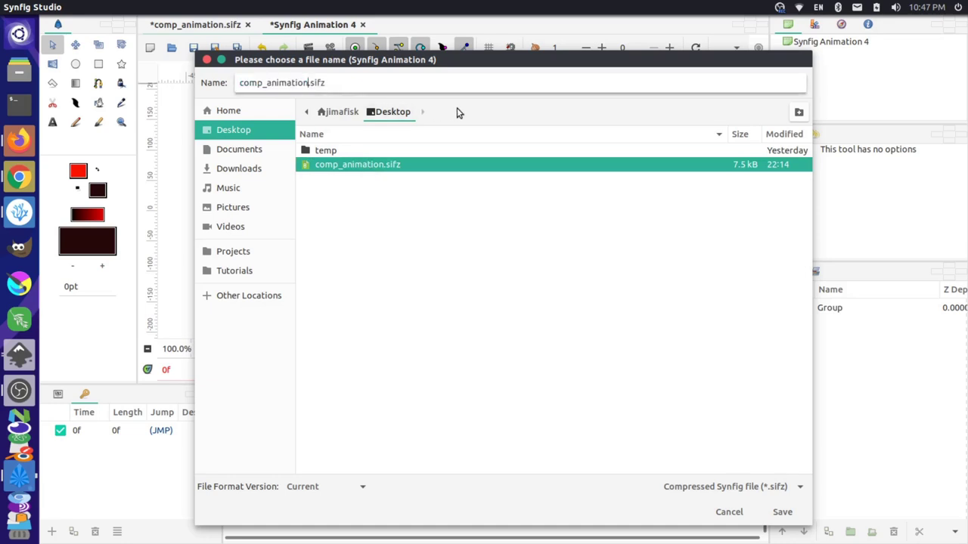
text(2)
click(801, 512)
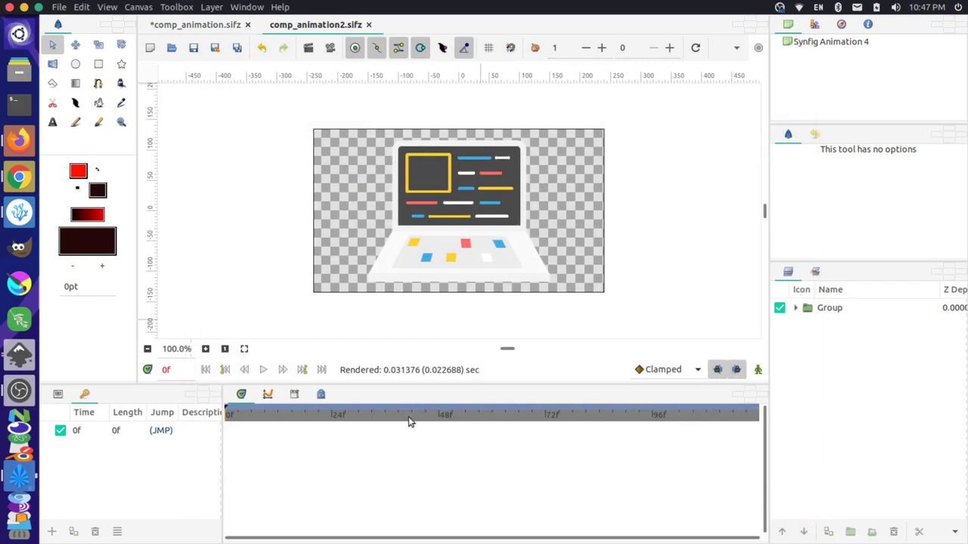
Step: Add a keyframe at frame 12 and turn on animate editing mode there
drag(265, 421, 661, 445)
drag(505, 441, 205, 426)
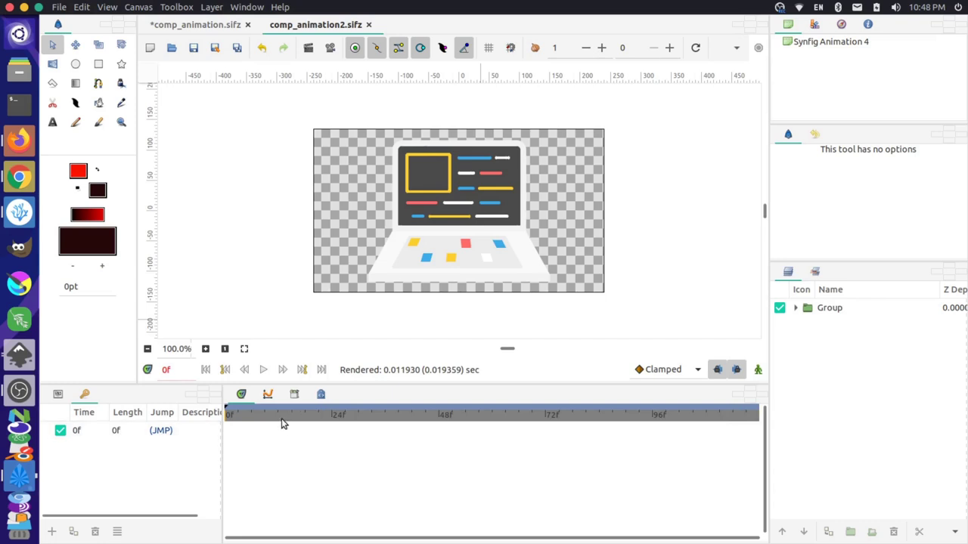
drag(275, 421, 277, 417)
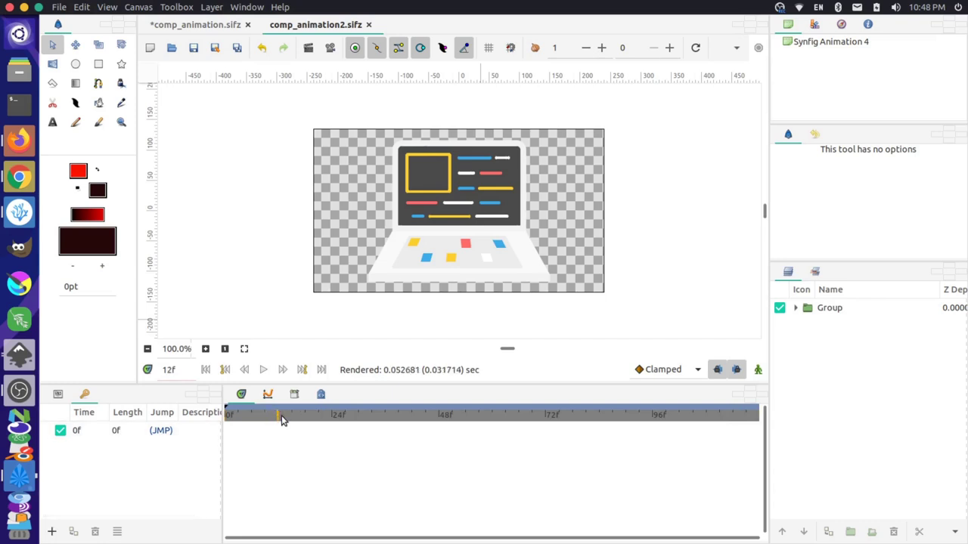
click(51, 532)
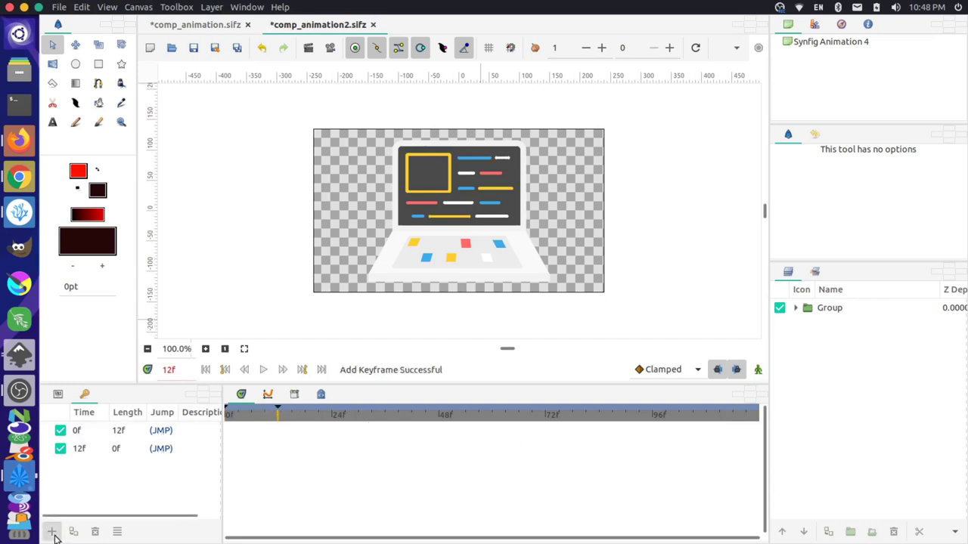
click(168, 452)
click(161, 447)
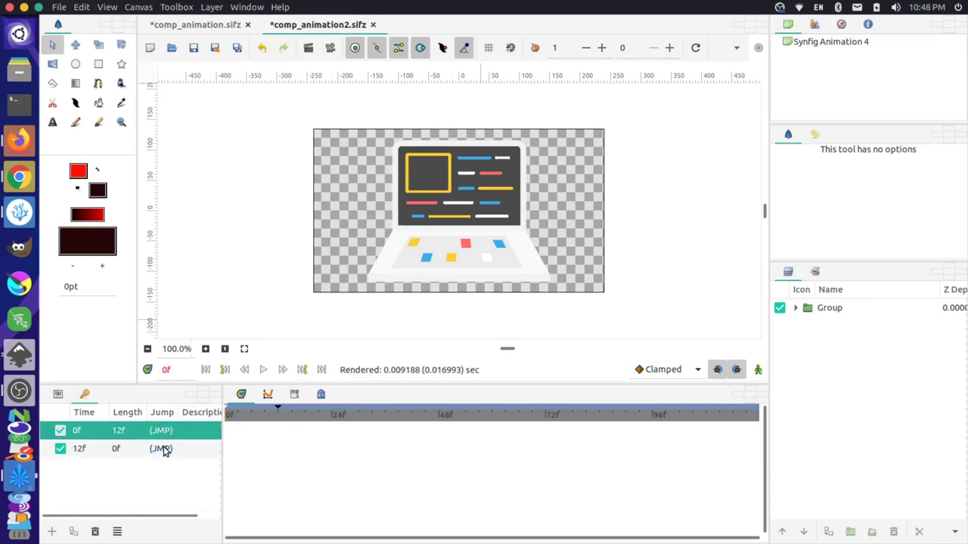
click(166, 442)
click(161, 446)
click(162, 447)
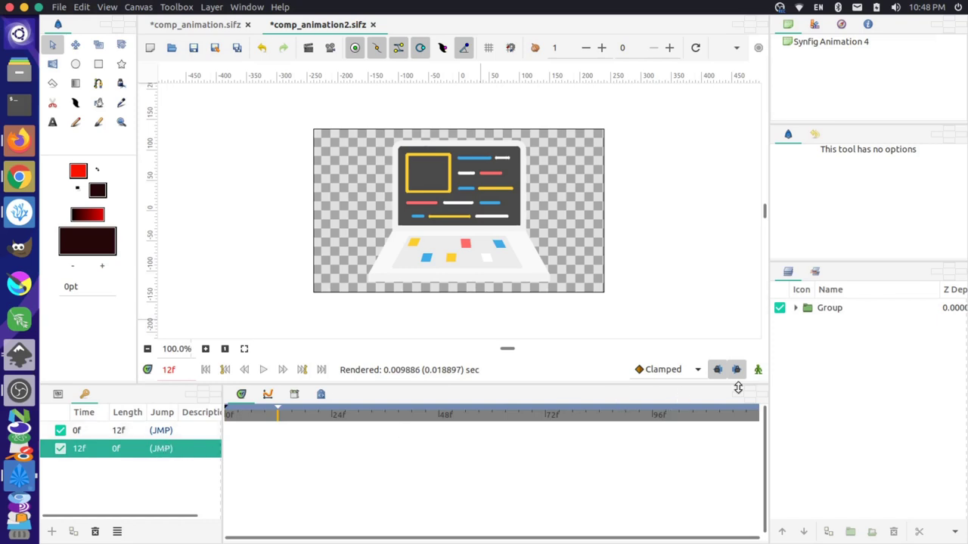
click(757, 369)
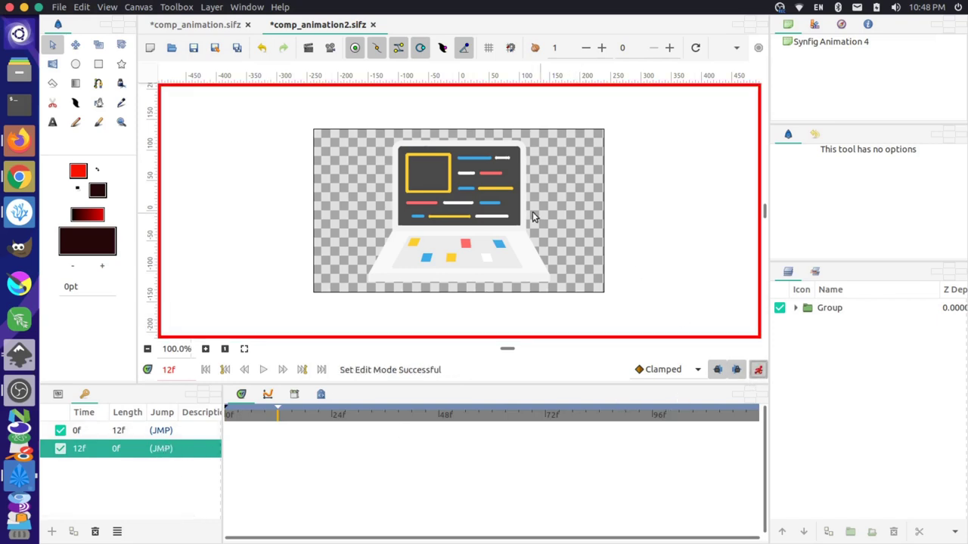
Step: Hide the two blue keys and the pink key on the laptop's keyboard
ctrl+scroll(541, 241, up, 3)
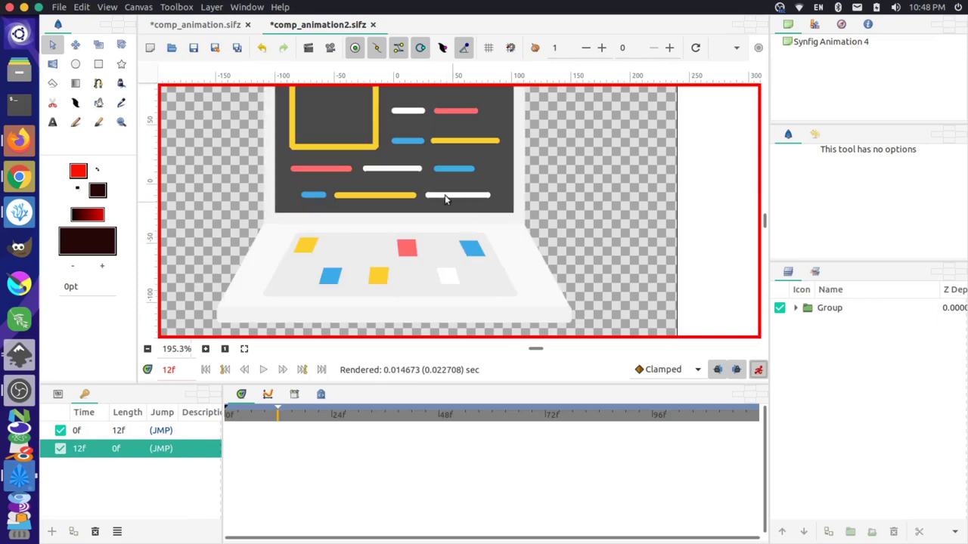
scroll(444, 198, up, 2)
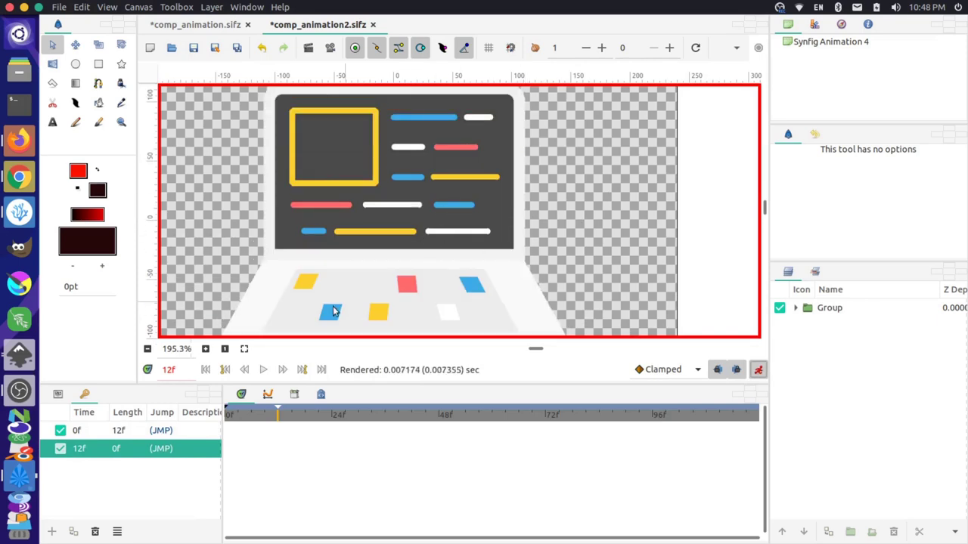
click(329, 317)
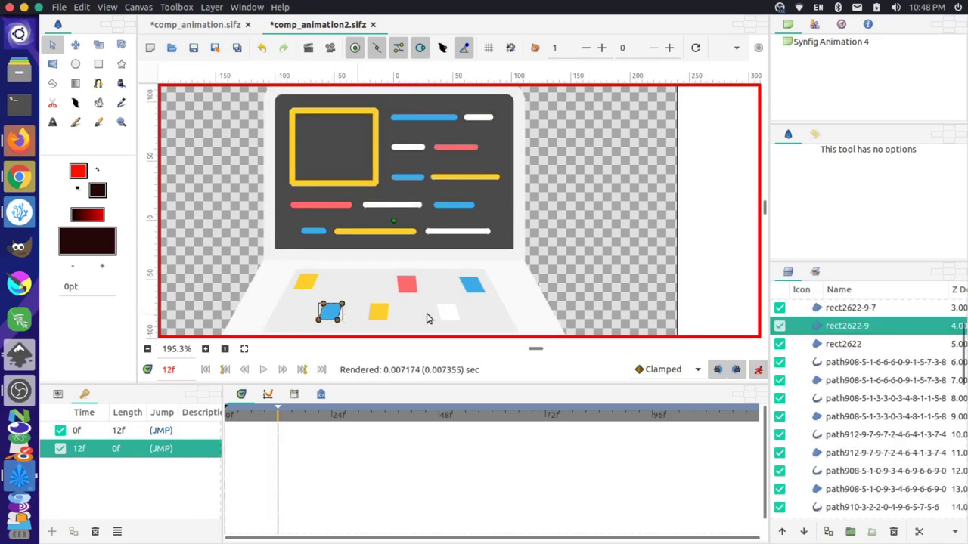
click(780, 326)
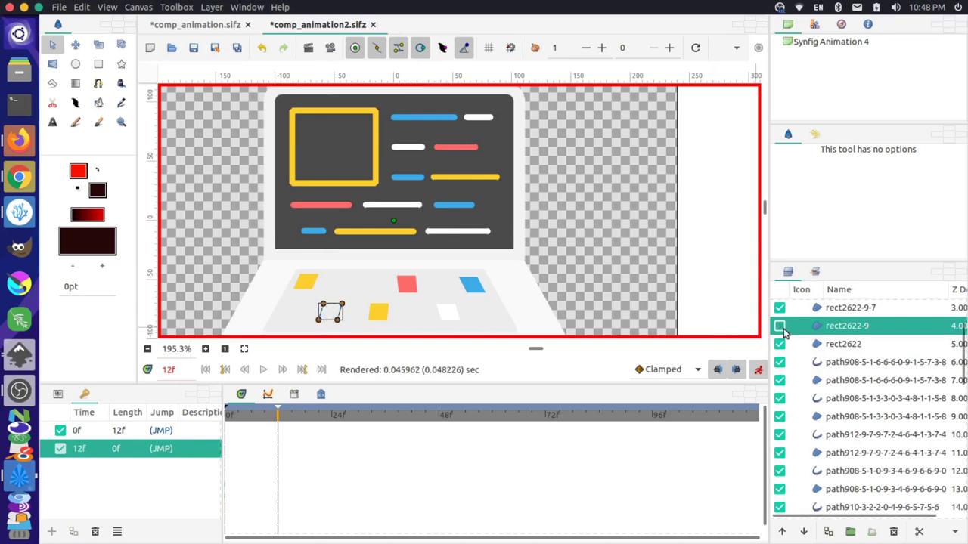
click(469, 288)
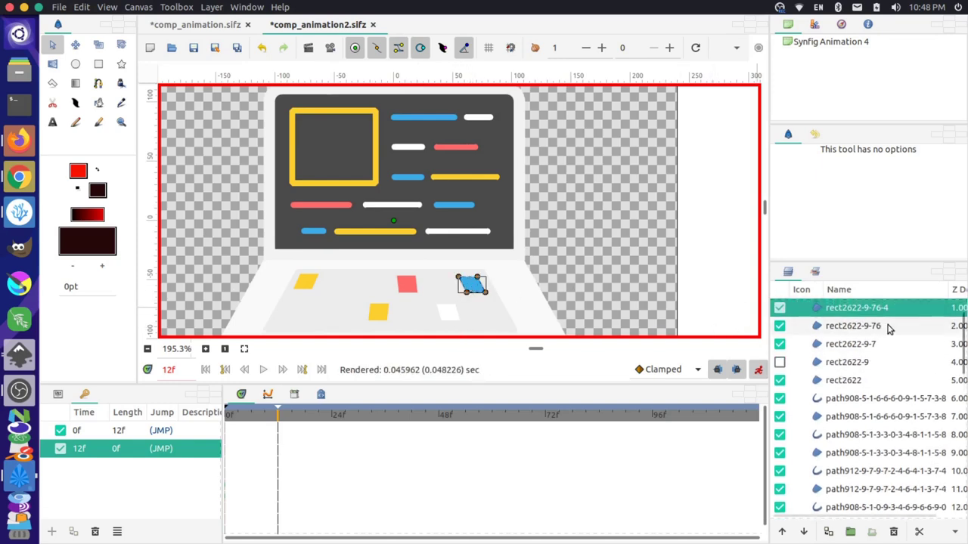
click(779, 308)
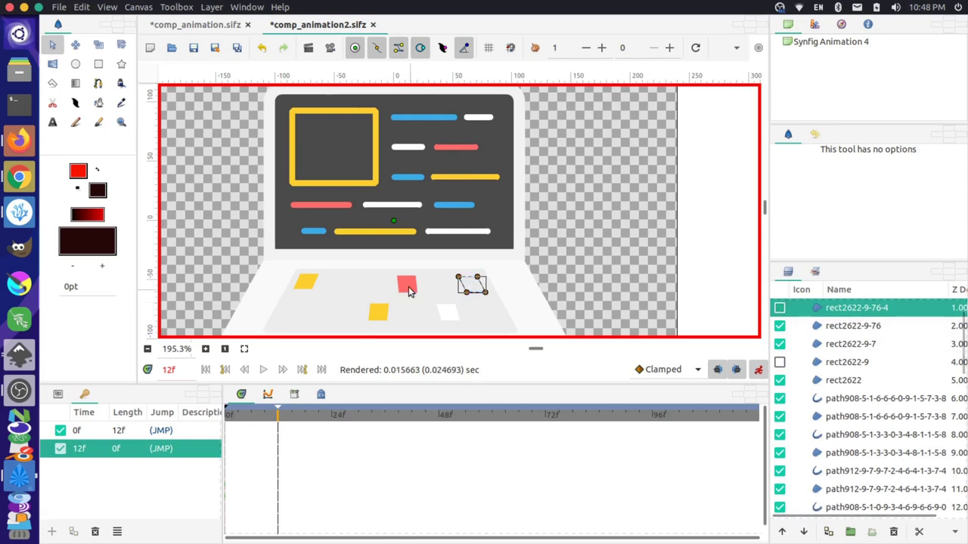
click(407, 284)
click(779, 344)
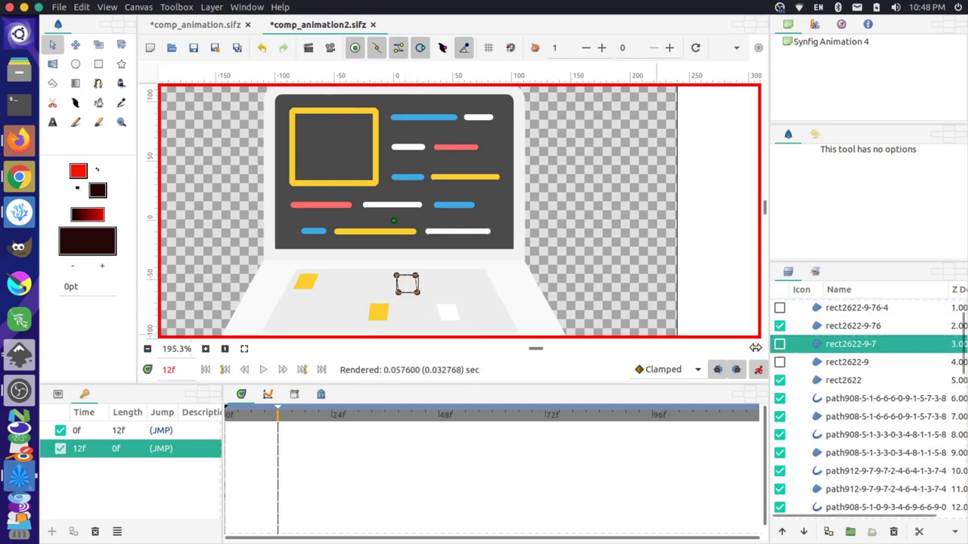
Step: Hide the white key and both yellow keys on the laptop's keyboard
click(445, 321)
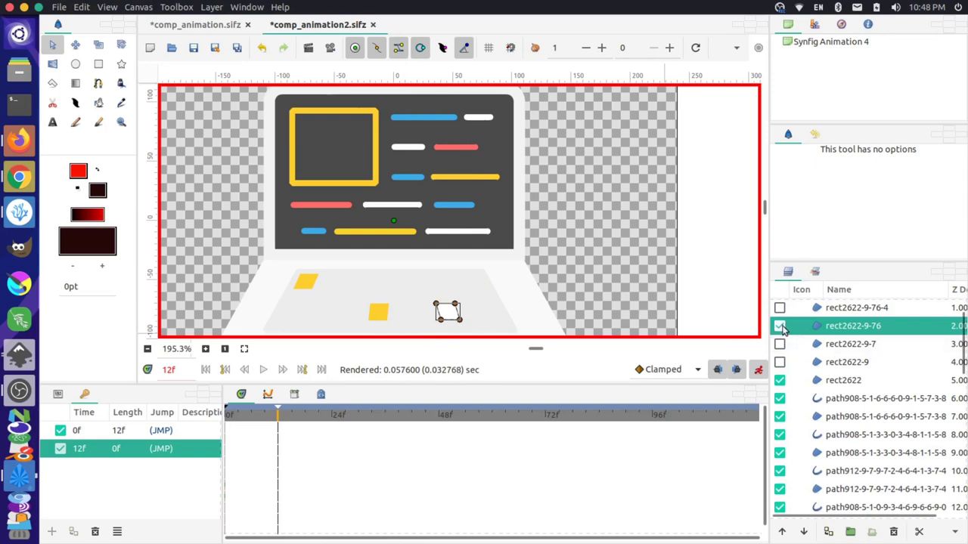
click(780, 326)
click(378, 314)
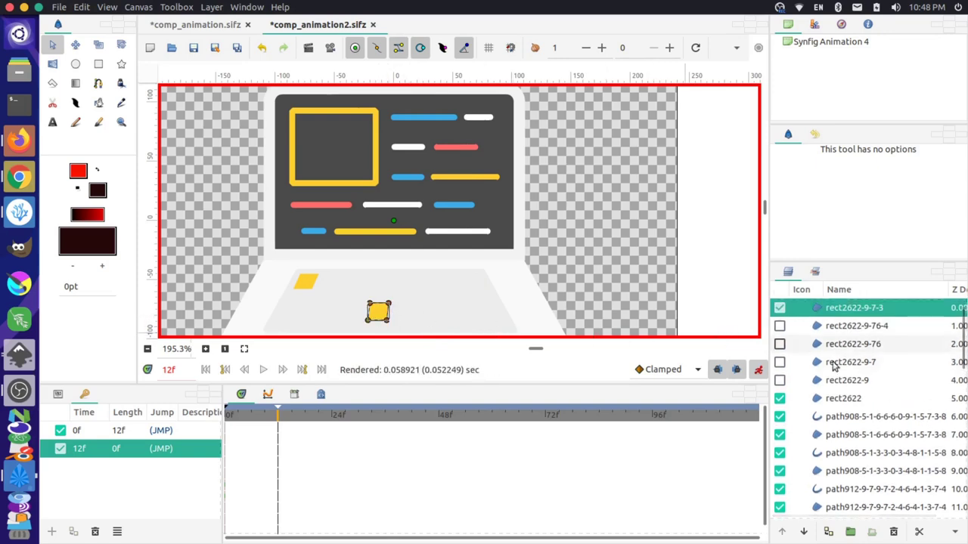
click(780, 310)
key(ctrl+g)
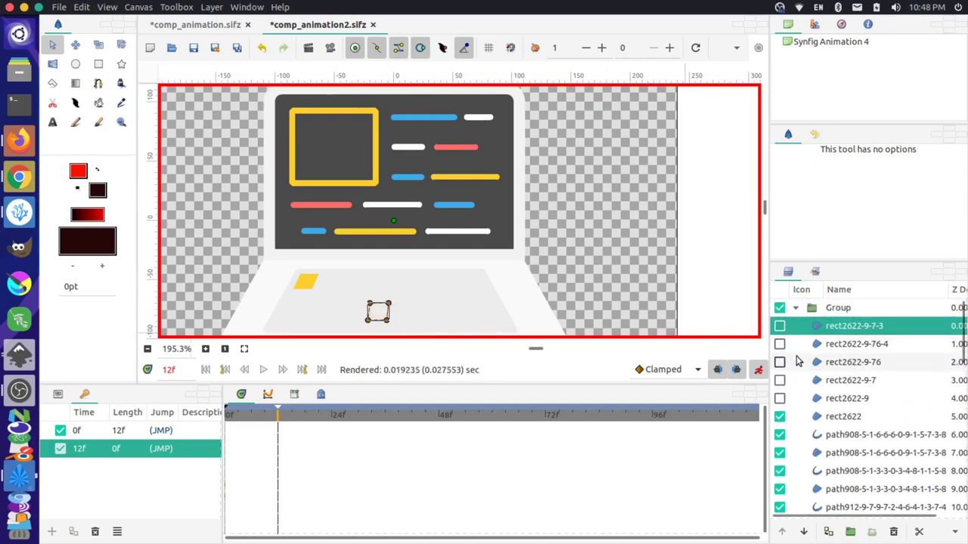
click(306, 285)
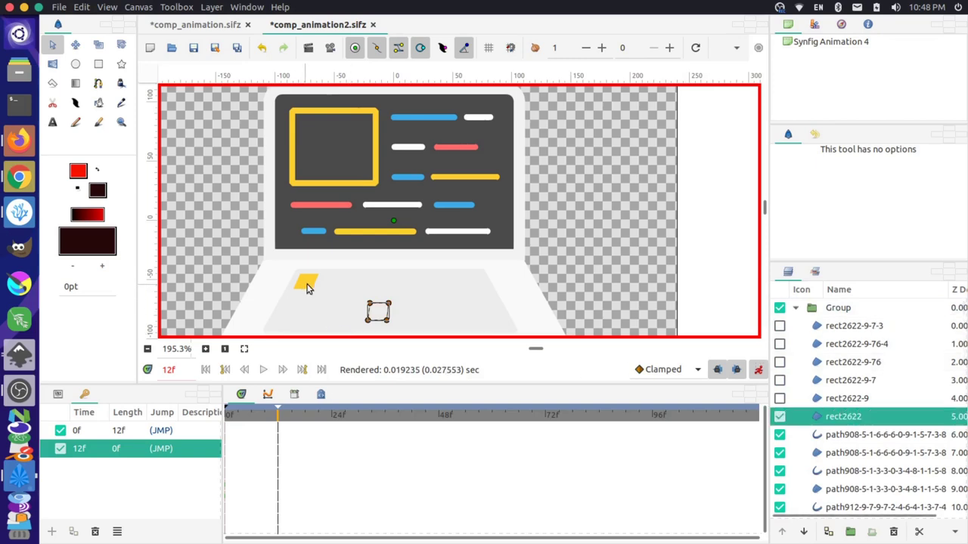
click(780, 416)
Step: Group the six hidden key layers, rect2622-9-7-3 through rect2622, and name the group KEYS
click(843, 326)
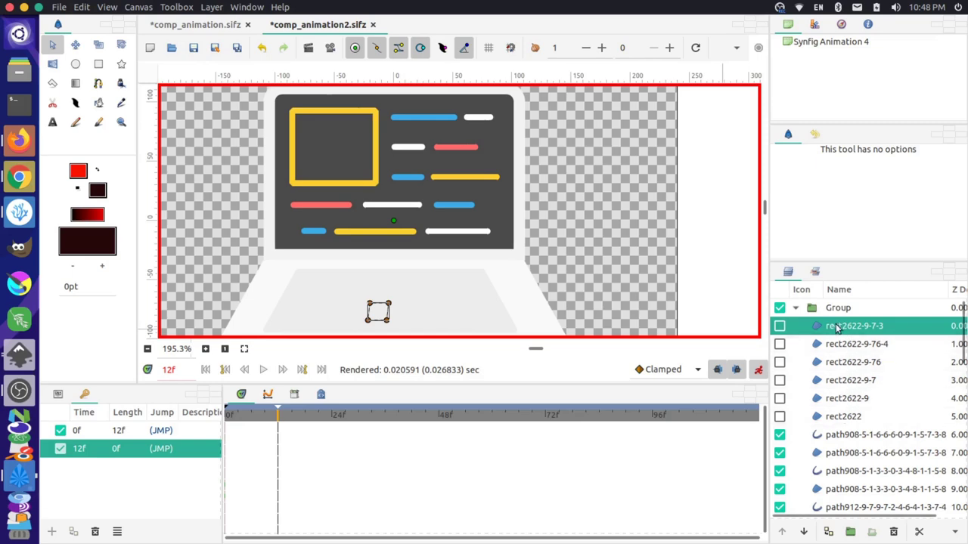
shift+click(856, 416)
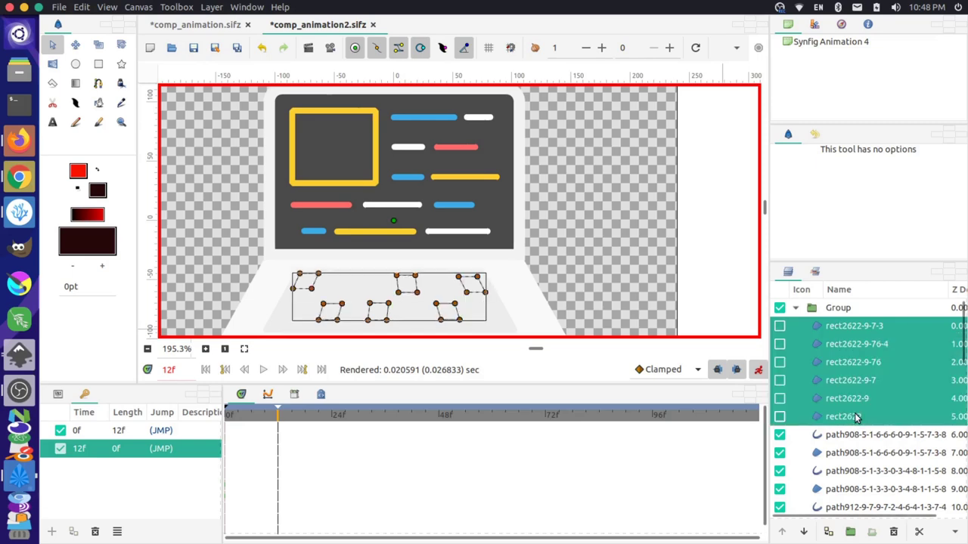
right_click(858, 370)
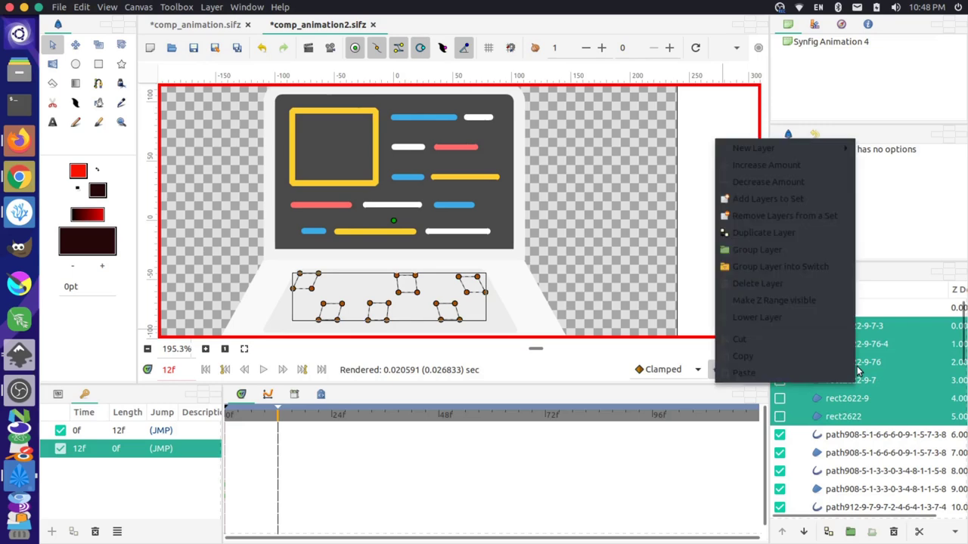
click(771, 250)
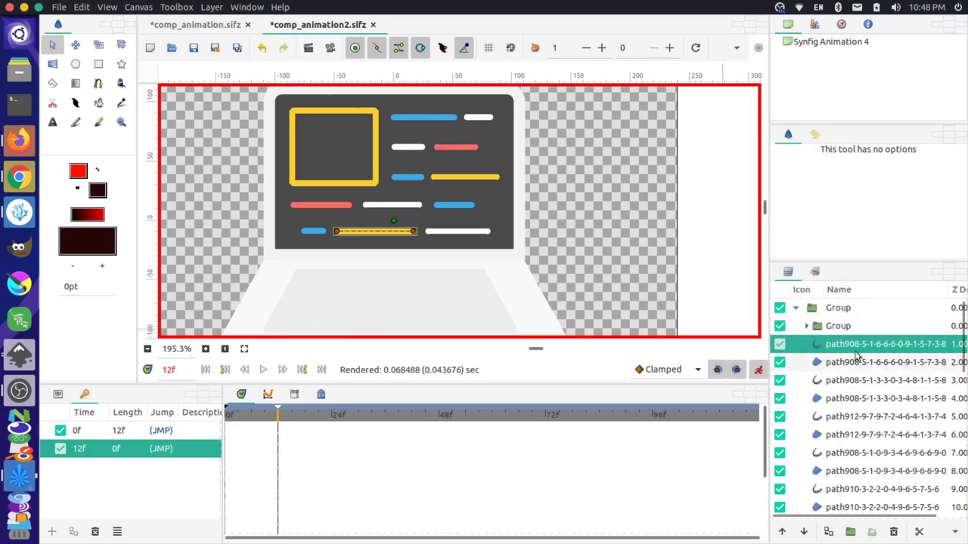
click(842, 327)
click(842, 327)
text(KEYS)
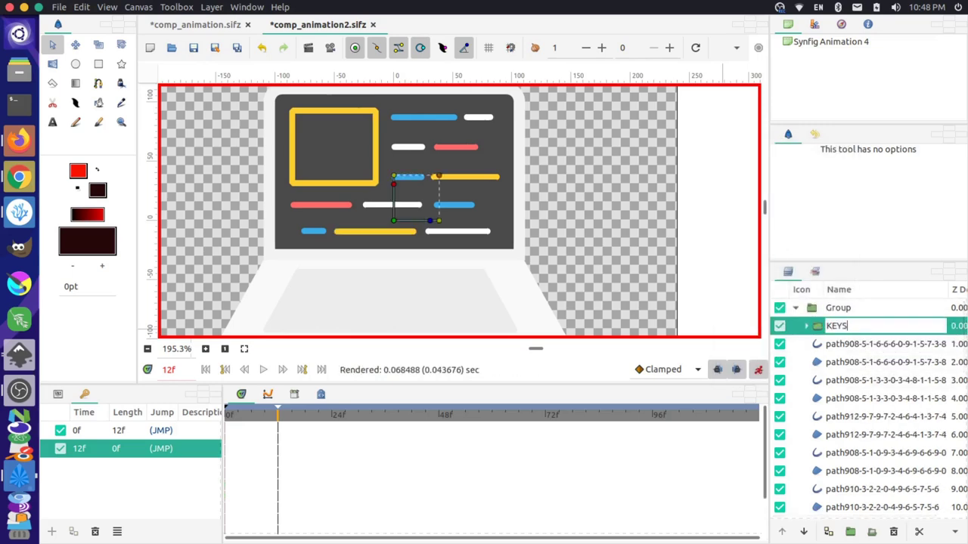
key(Return)
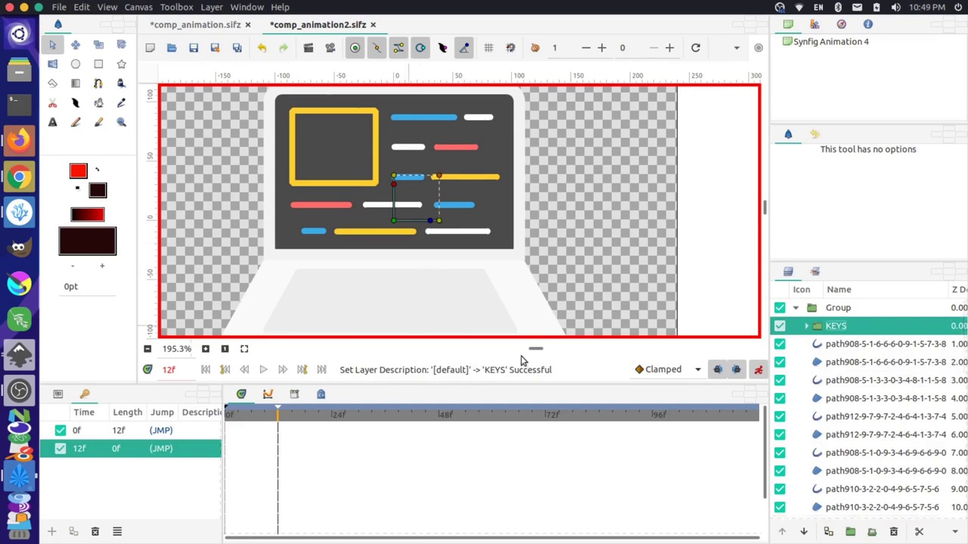
Step: Collapse the uppermost blue code line into a round dot at its left end by moving its right vertex and tangent handle onto the left vertex
click(425, 121)
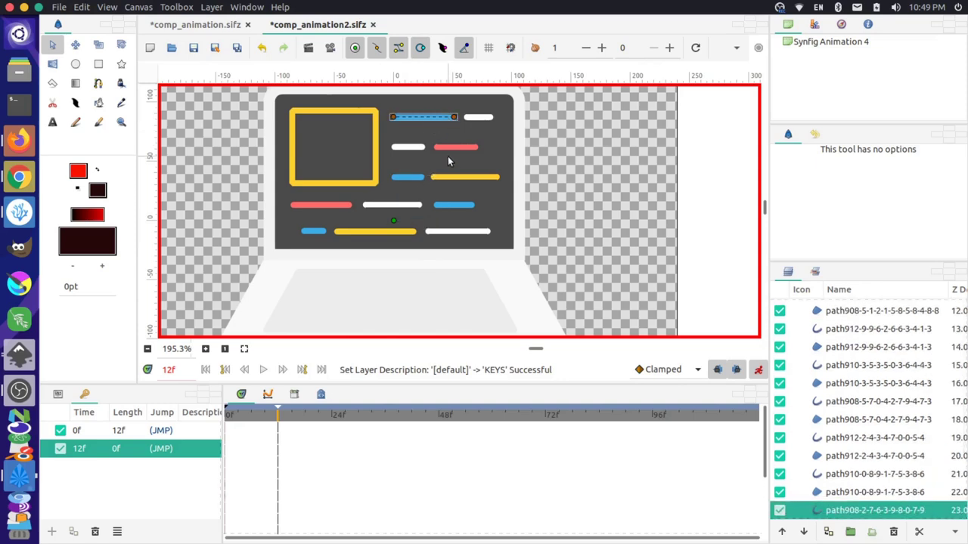
ctrl+scroll(448, 155, up, 2)
ctrl+scroll(448, 156, up, 2)
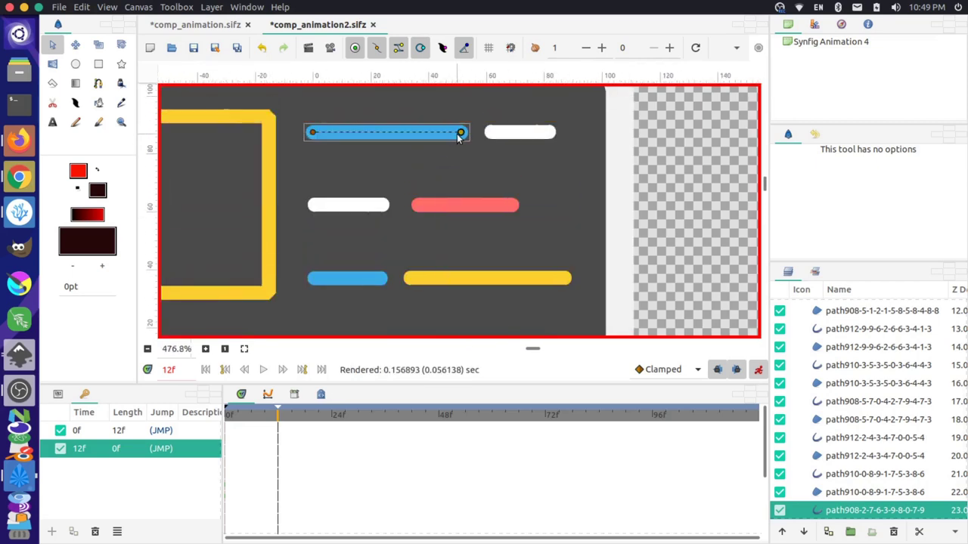
drag(448, 133, 431, 149)
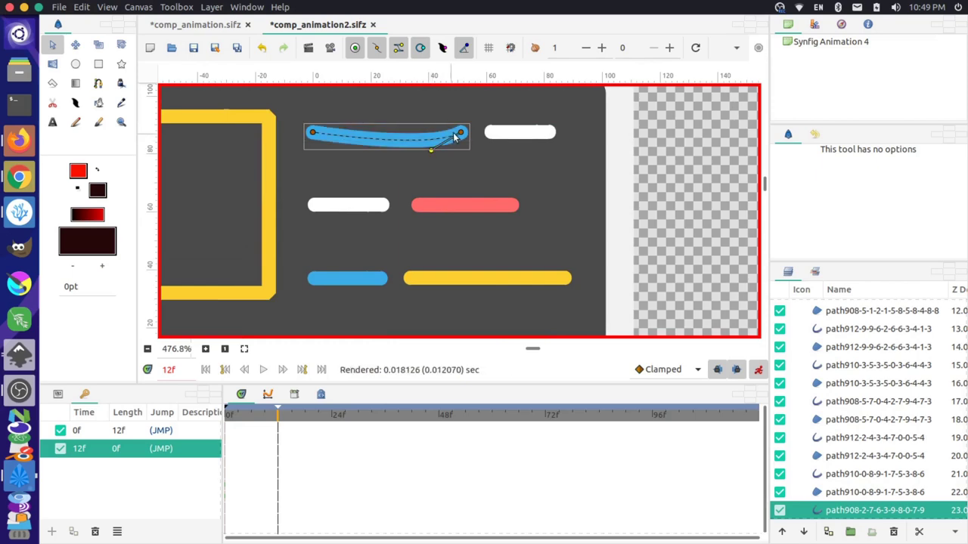
click(312, 136)
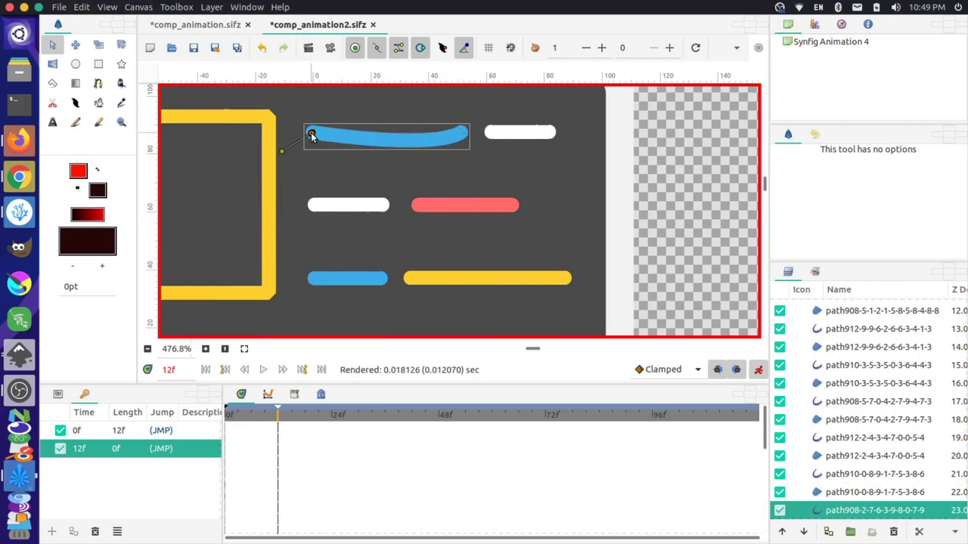
ctrl+scroll(318, 138, up, 5)
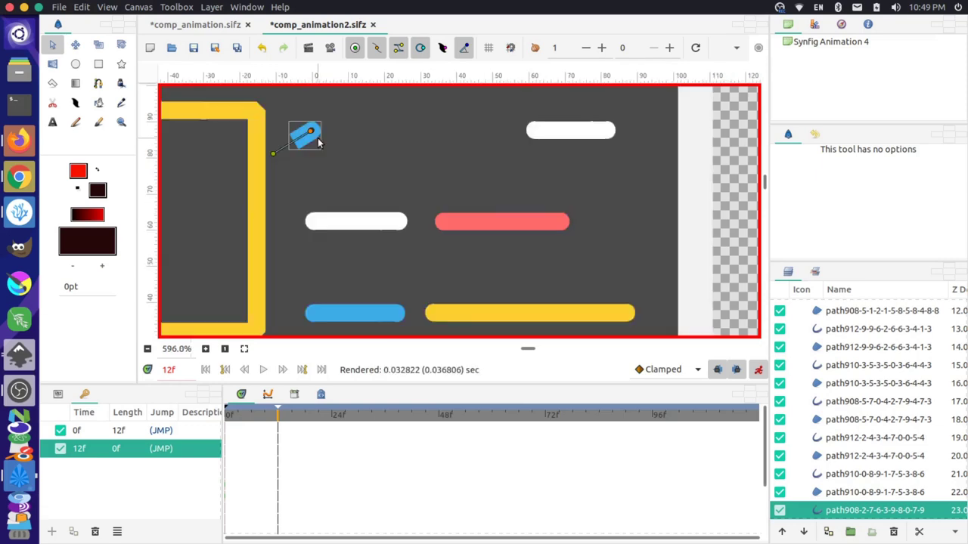
ctrl+scroll(319, 140, up, 1)
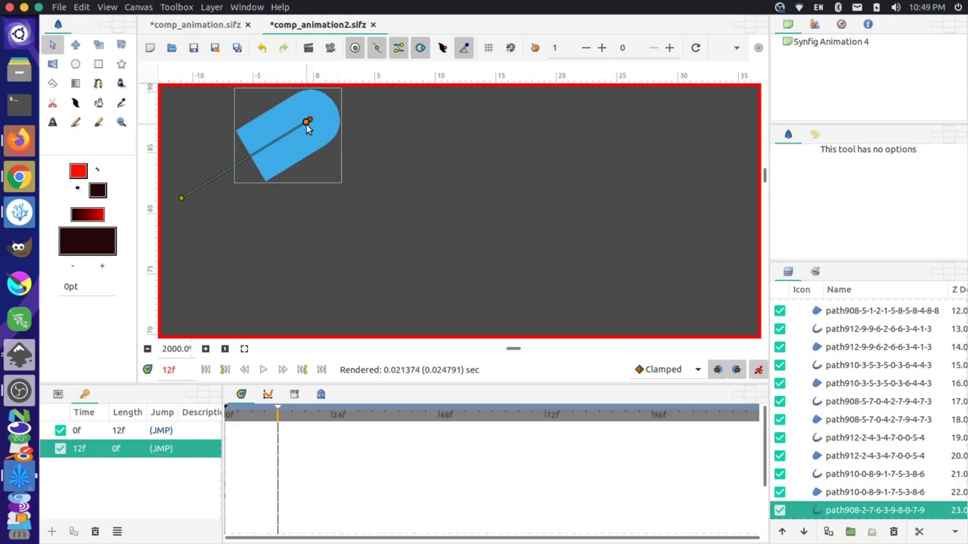
drag(306, 126, 310, 121)
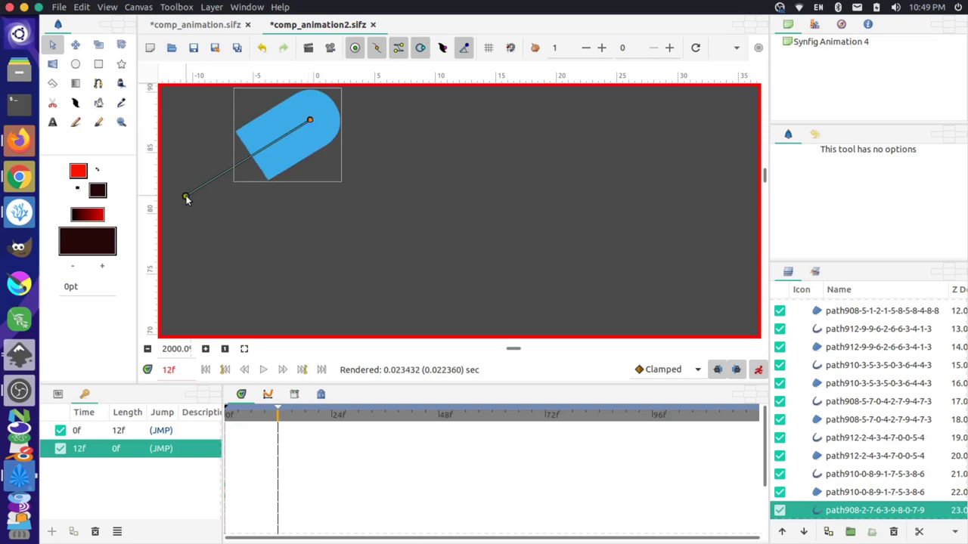
drag(186, 198, 309, 120)
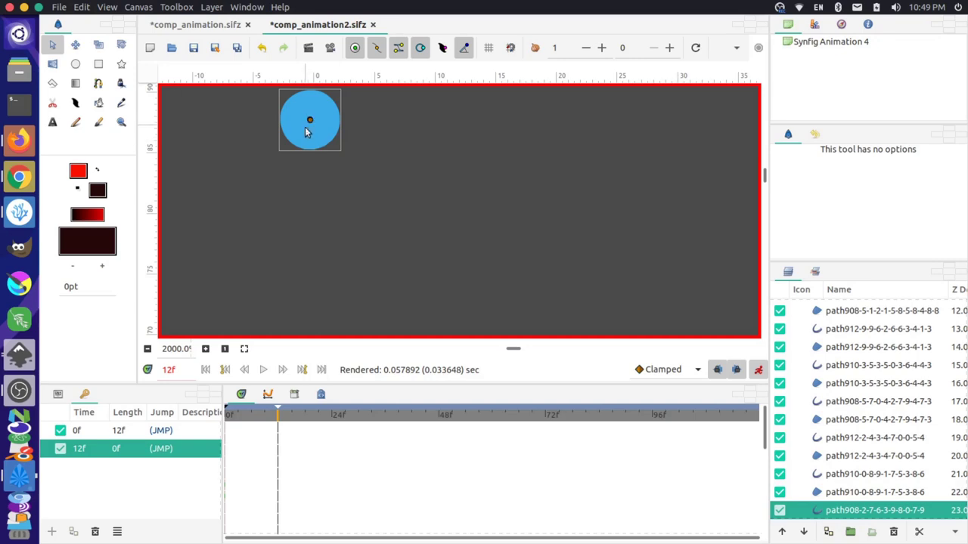
scroll(316, 137, up, 3)
scroll(316, 137, up, 2)
scroll(307, 144, up, 2)
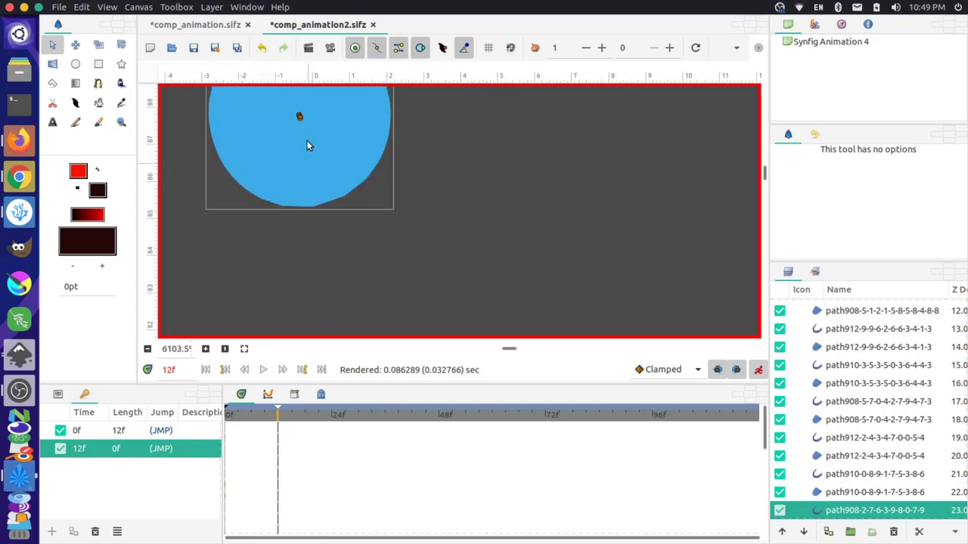
scroll(309, 152, up, 3)
scroll(306, 154, up, 1)
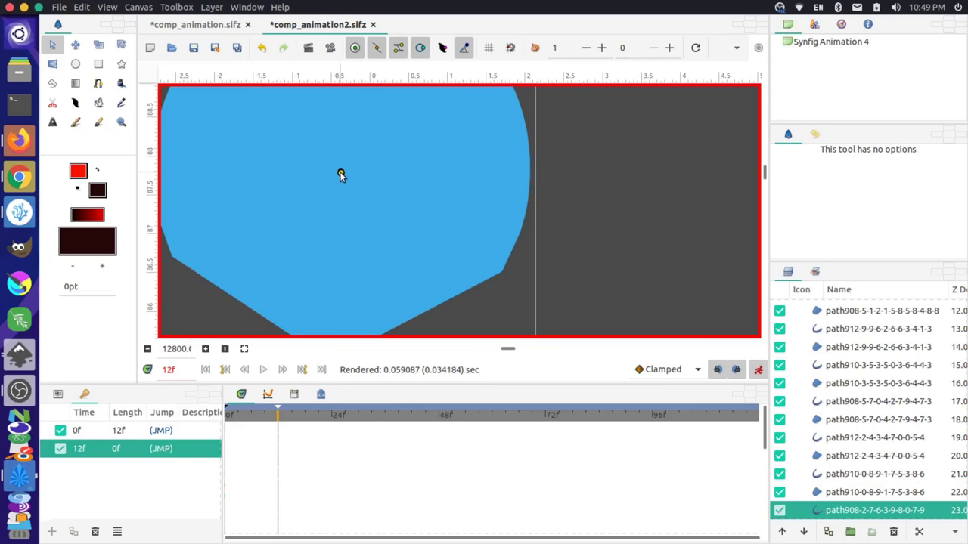
scroll(427, 226, down, 6)
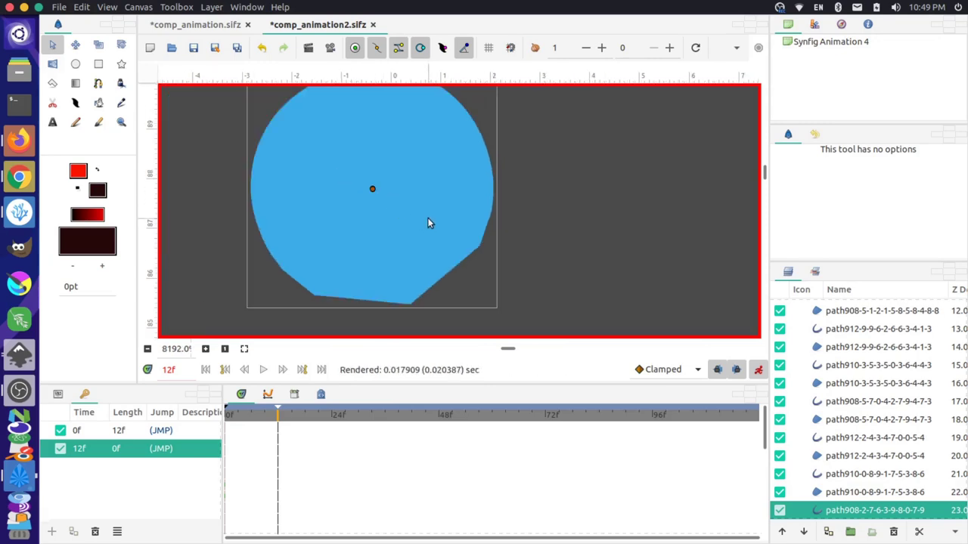
scroll(464, 233, down, 5)
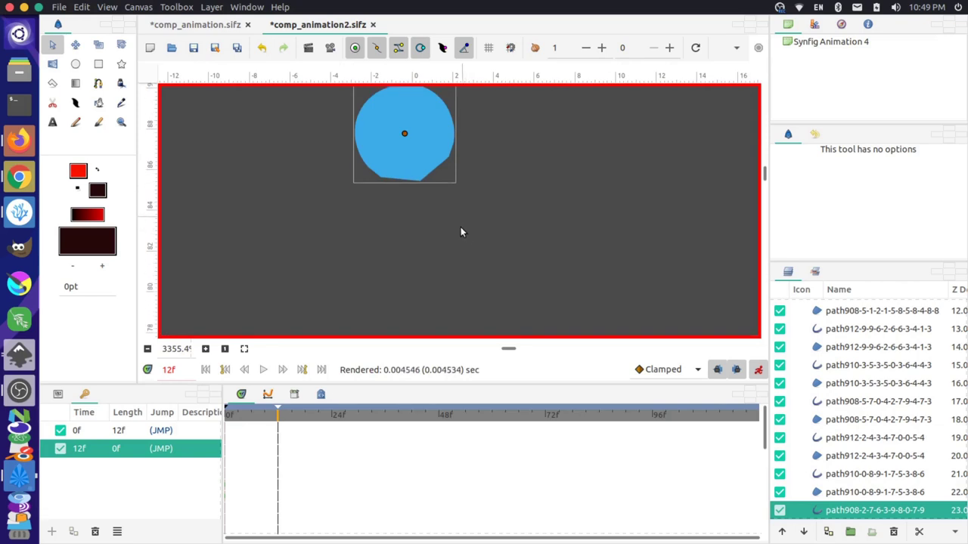
scroll(455, 212, up, 5)
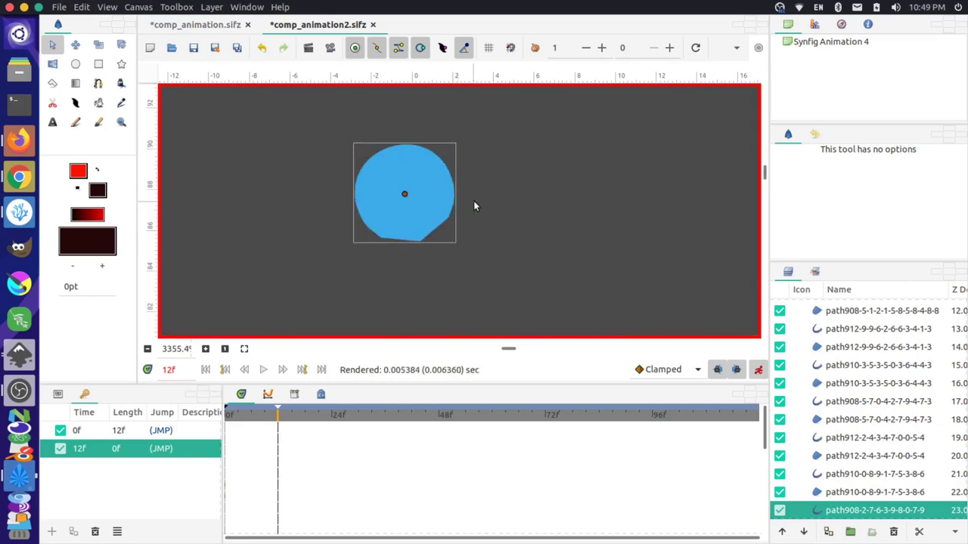
key(ctrl+z)
key(ctrl+z)
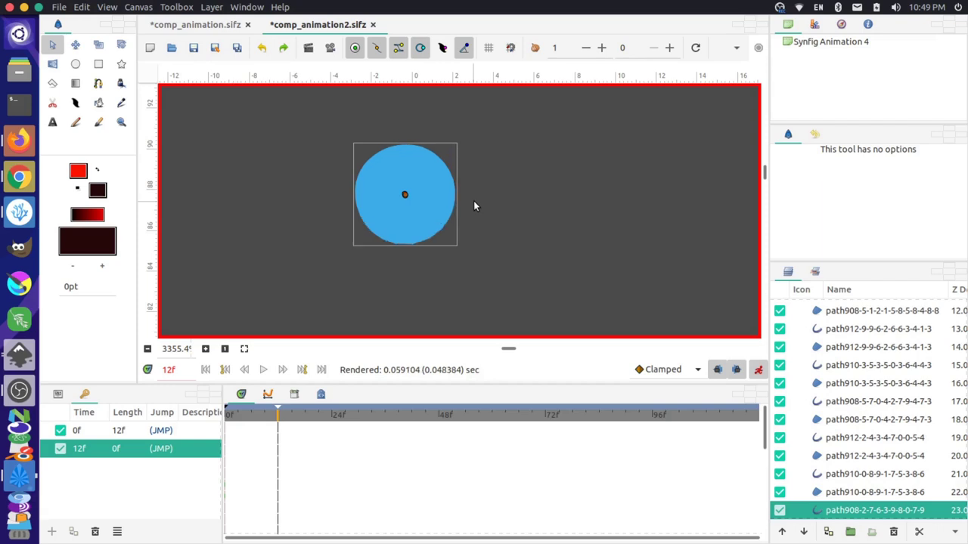
Step: Align the collapsed blue line's overlapping vertex and tangent handles precisely at the dot's centre
ctrl+scroll(426, 252, up, 5)
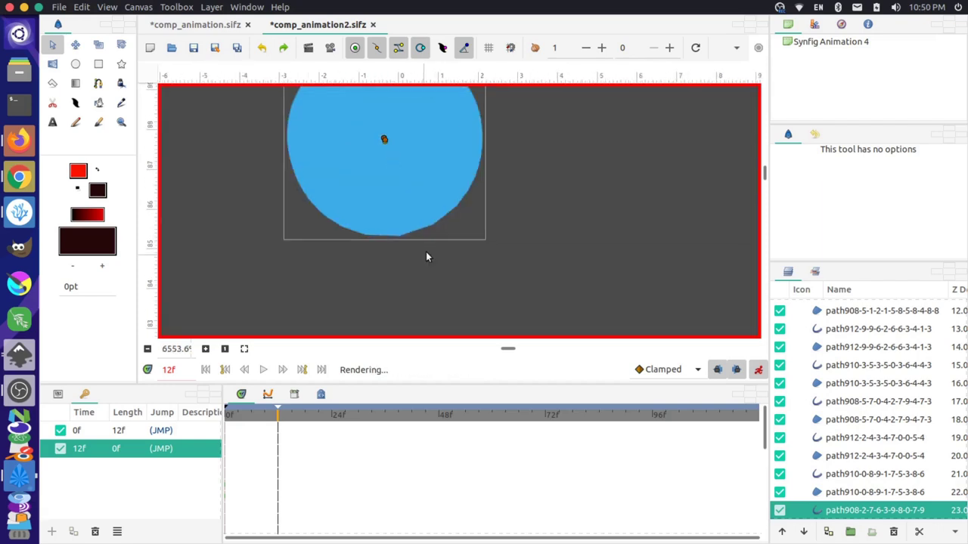
scroll(380, 216, up, 2)
scroll(379, 219, up, 1)
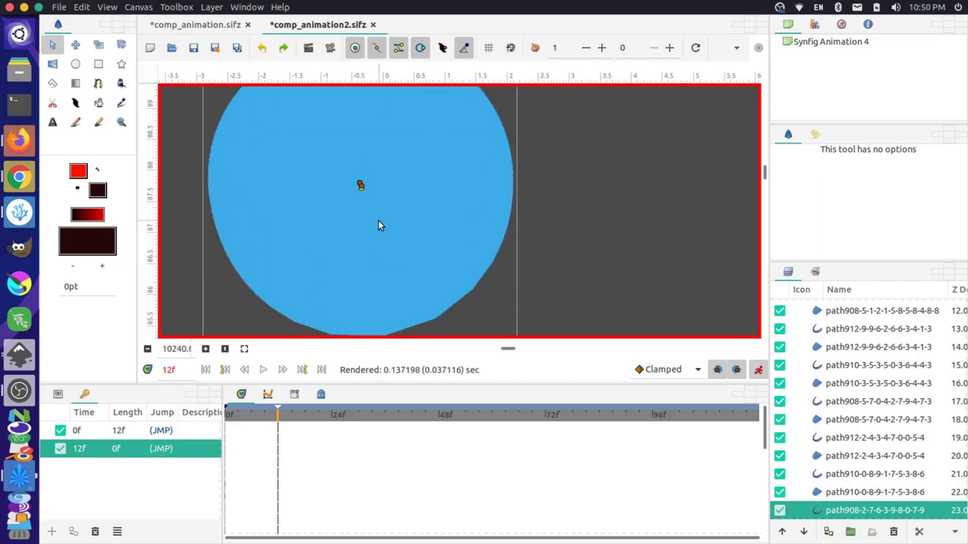
ctrl+scroll(380, 224, up, 1)
scroll(365, 235, left, 2)
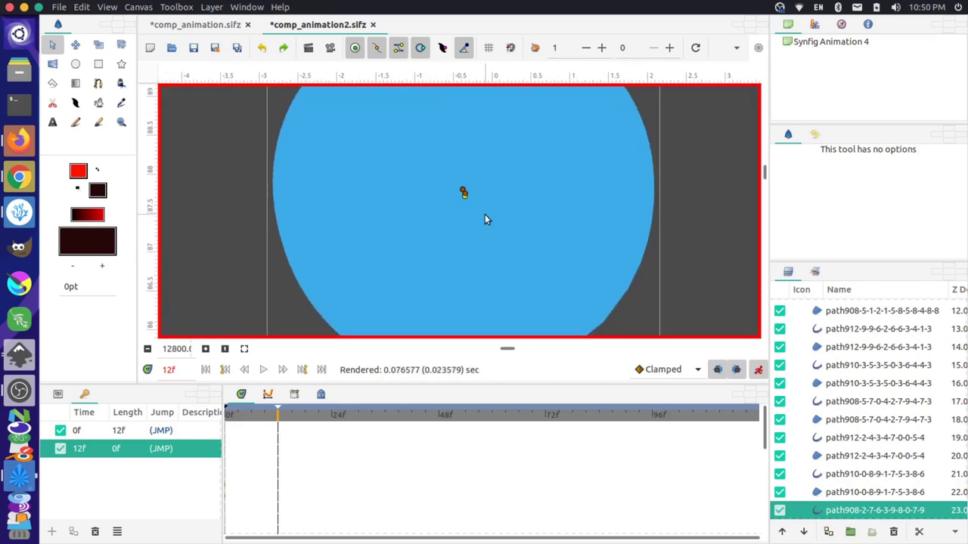
scroll(482, 218, up, 1)
scroll(483, 253, right, 1)
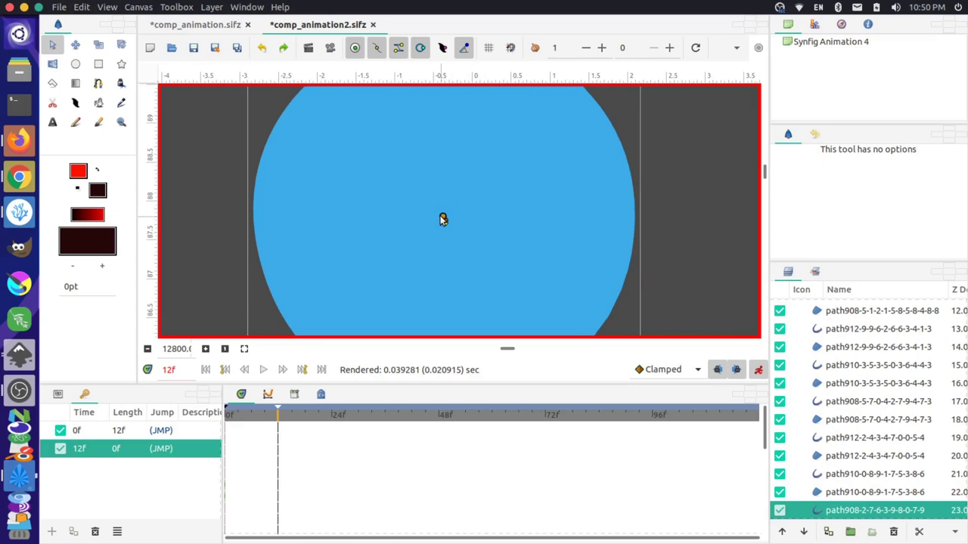
mouse_move(444, 218)
mouse_down()
mouse_move(415, 221)
mouse_move(443, 219)
mouse_up()
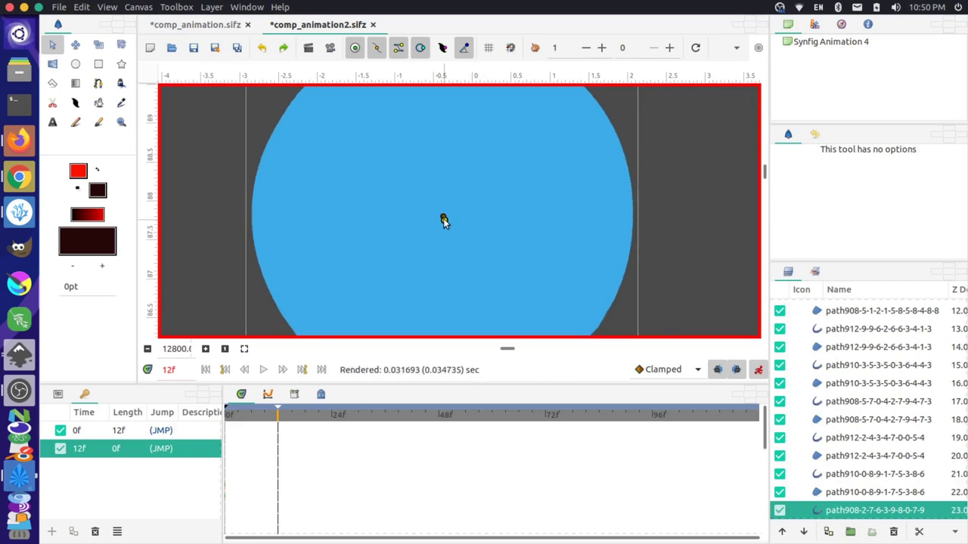
click(443, 219)
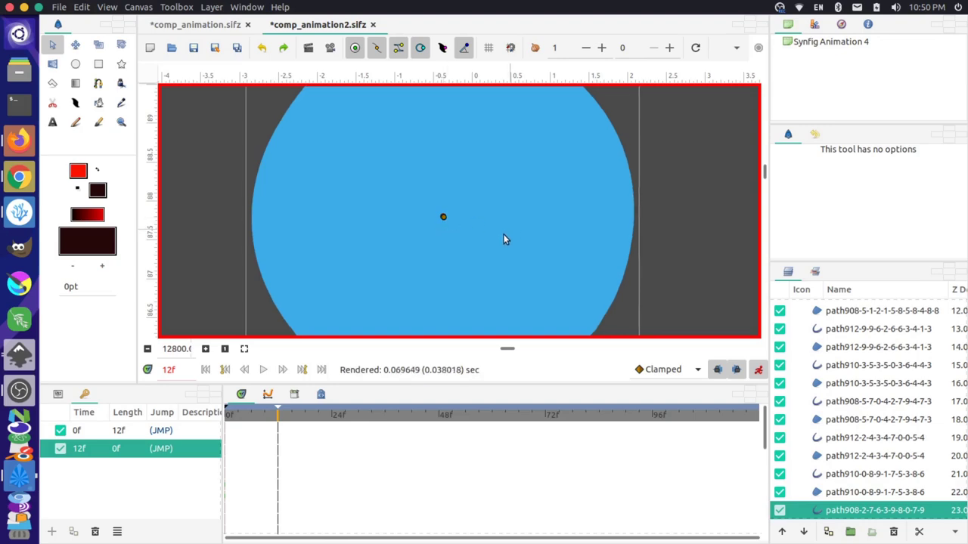
Step: Save the comp_animation2.sifz project
scroll(503, 235, down, 1)
scroll(504, 239, down, 3)
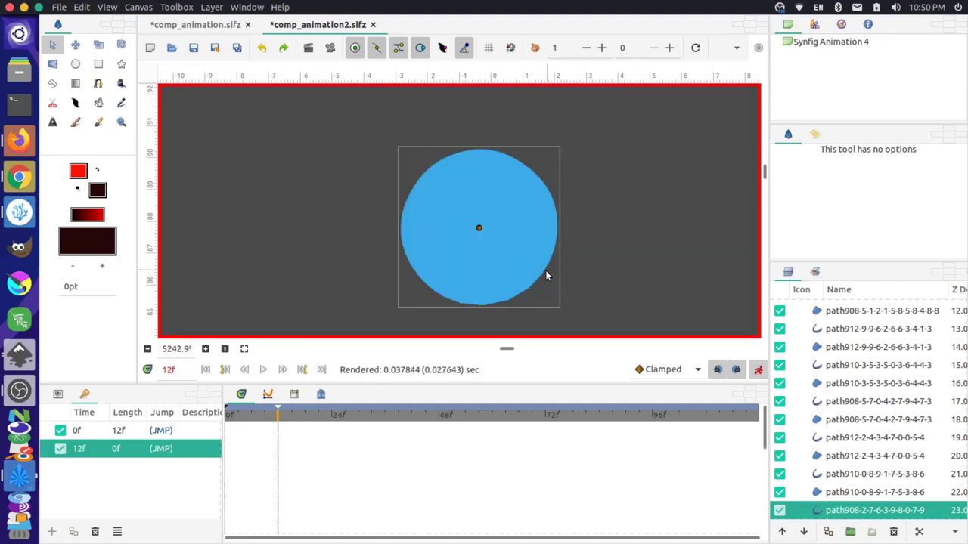
scroll(512, 277, down, 4)
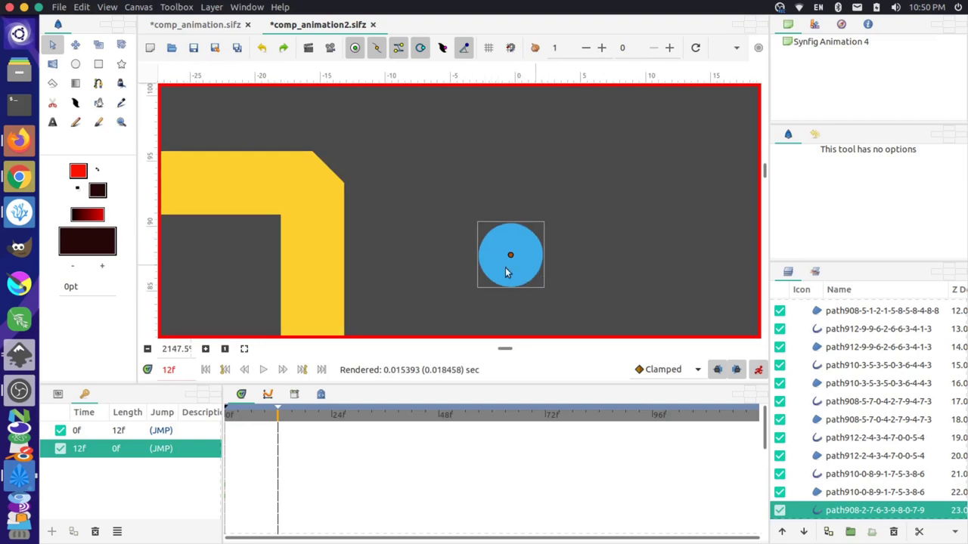
scroll(539, 240, down, 2)
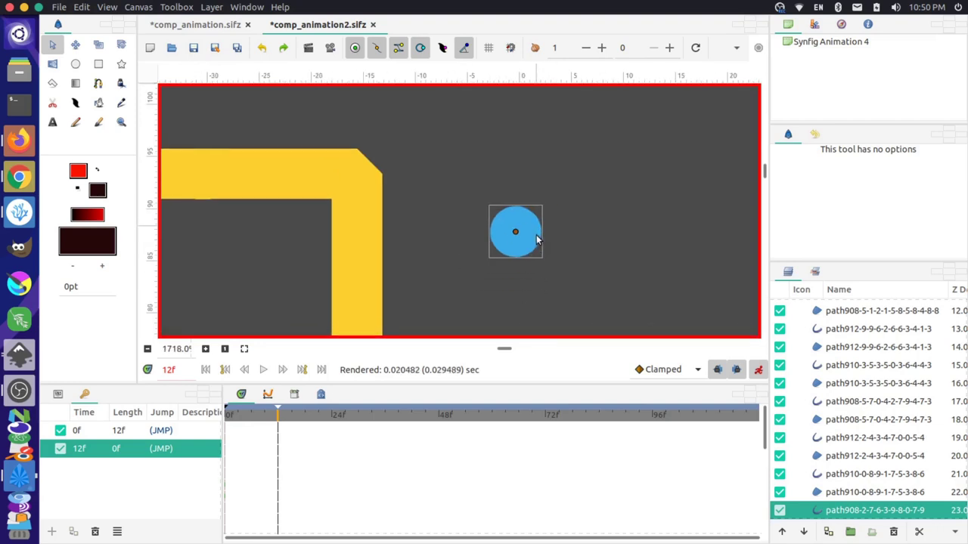
click(58, 8)
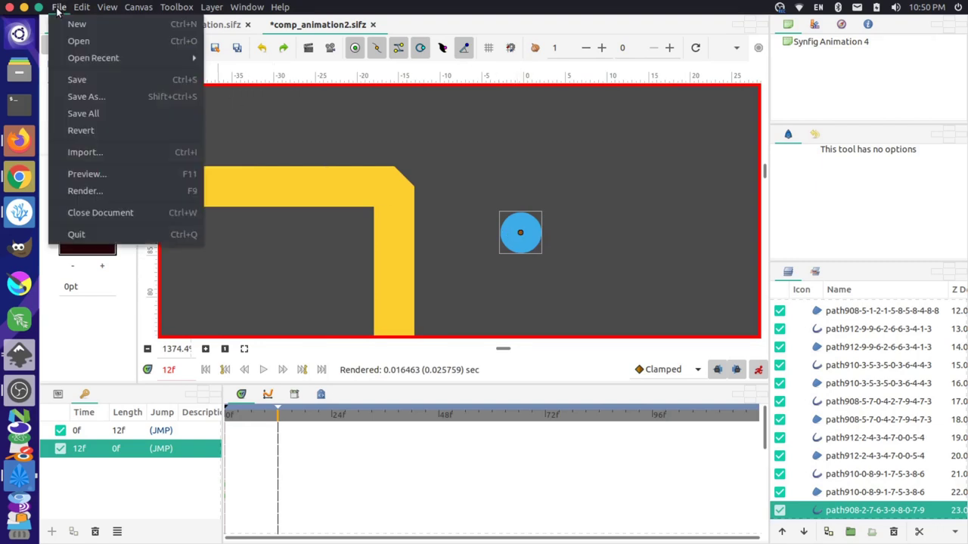
click(89, 80)
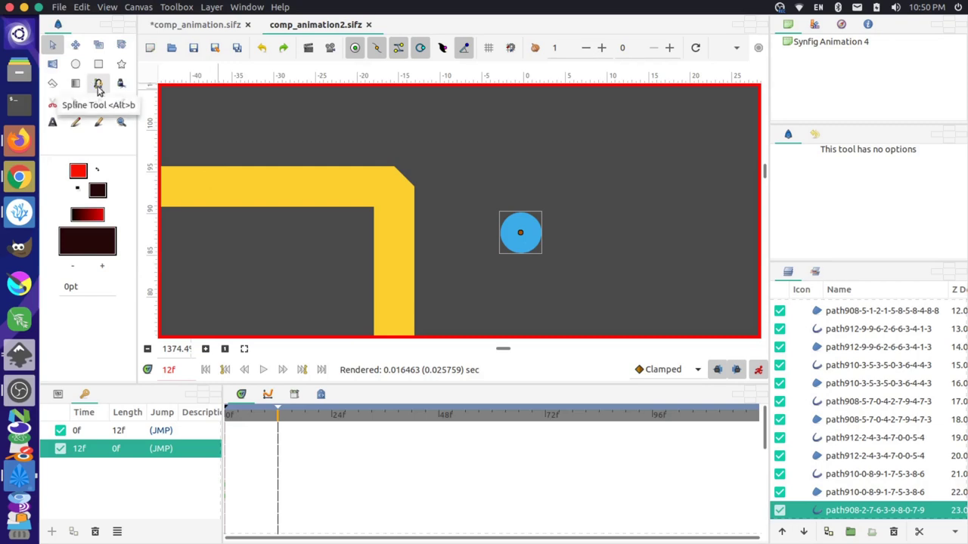
Step: Duplicate the frame 0 keyframe at frame 24
scroll(525, 234, down, 2)
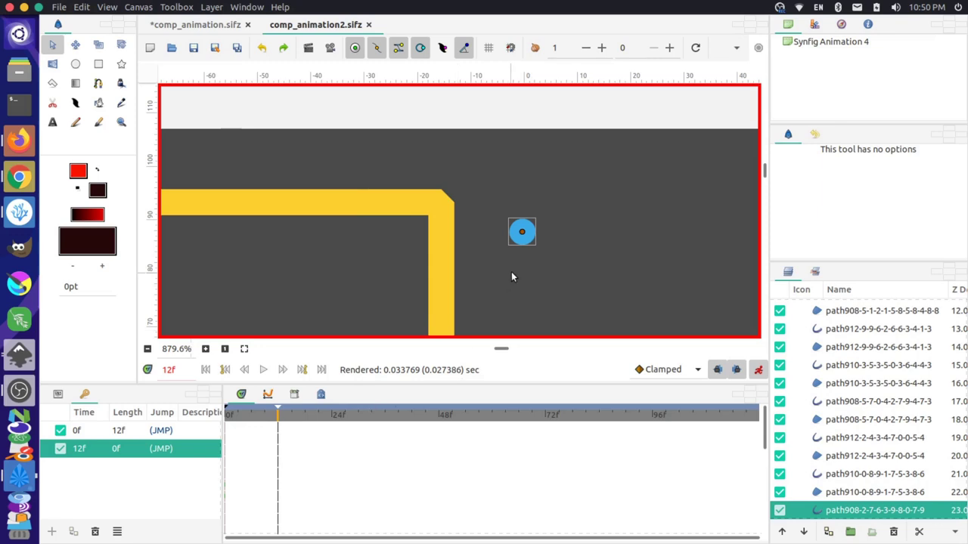
scroll(512, 274, down, 5)
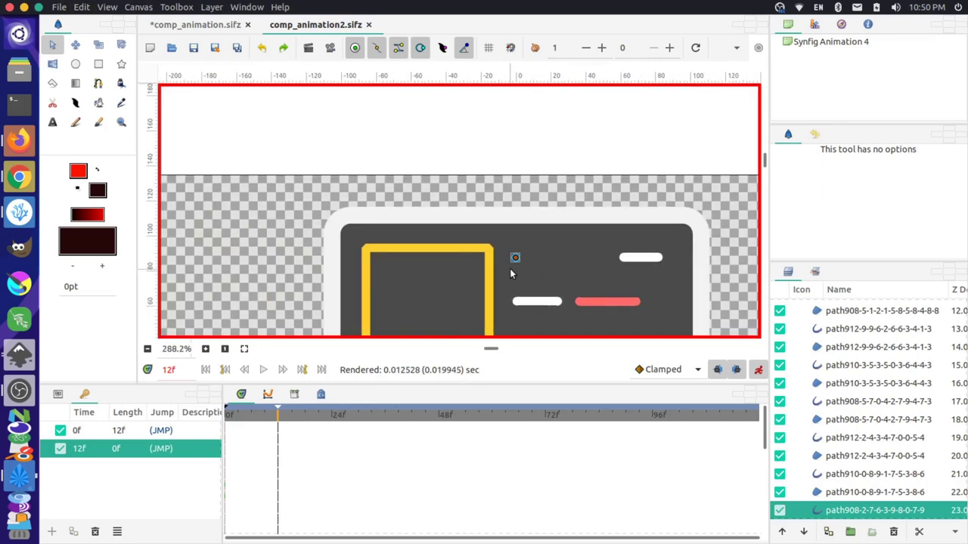
scroll(479, 283, down, 4)
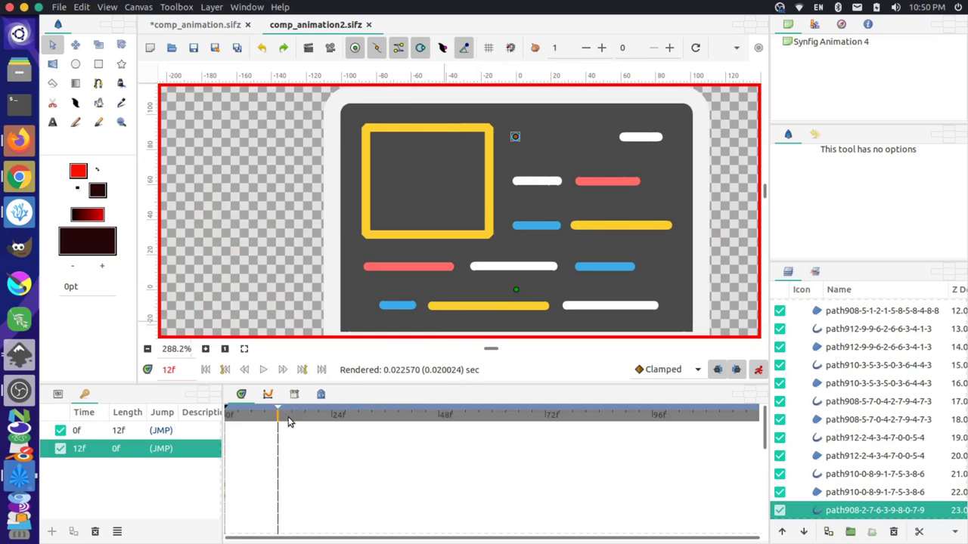
drag(288, 421, 330, 421)
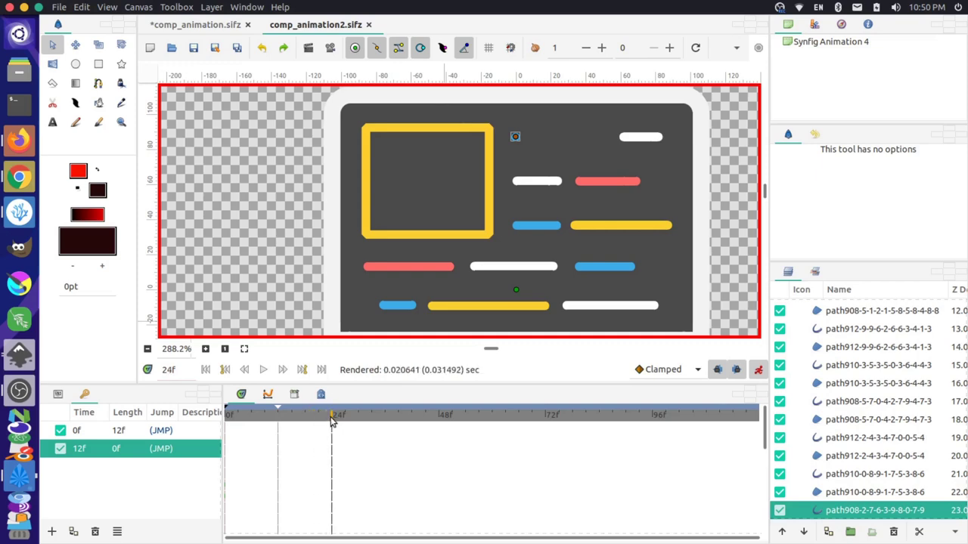
click(110, 436)
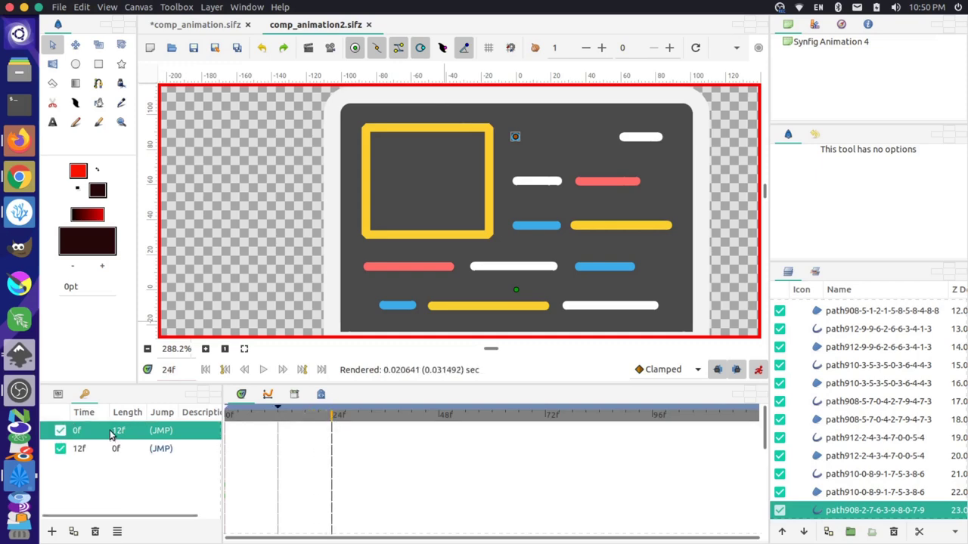
right_click(110, 434)
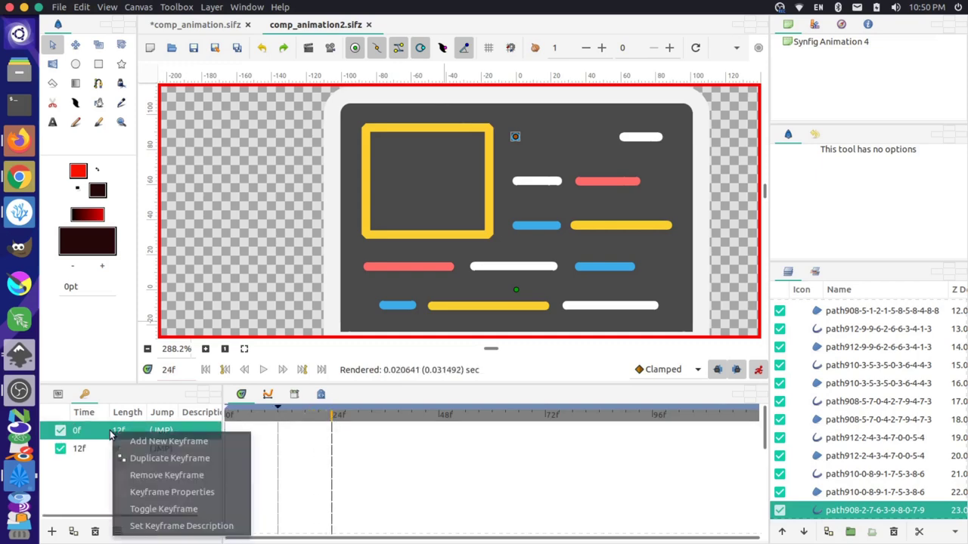
click(151, 459)
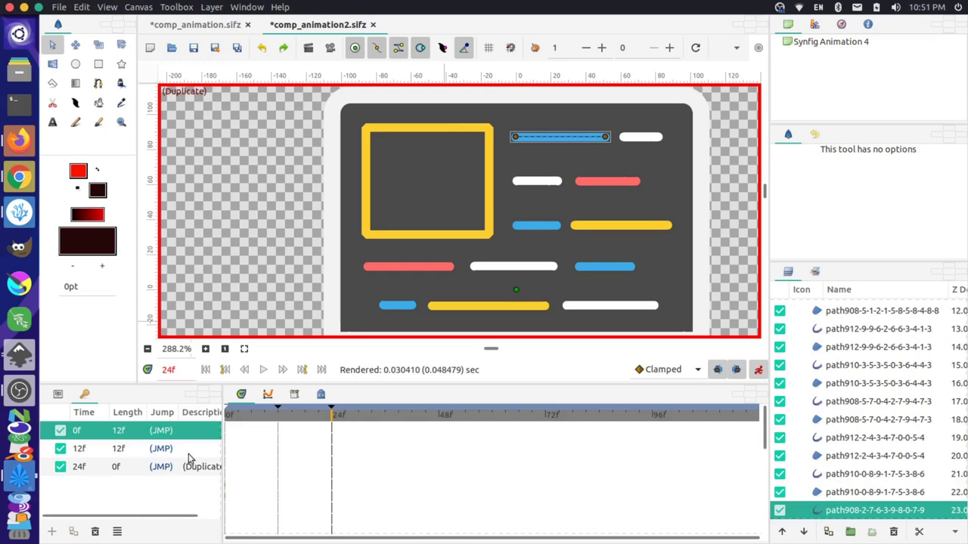
Step: Jump to the frame 12 keyframe and expand the KEYS group in the layer list
scroll(236, 227, down, 4)
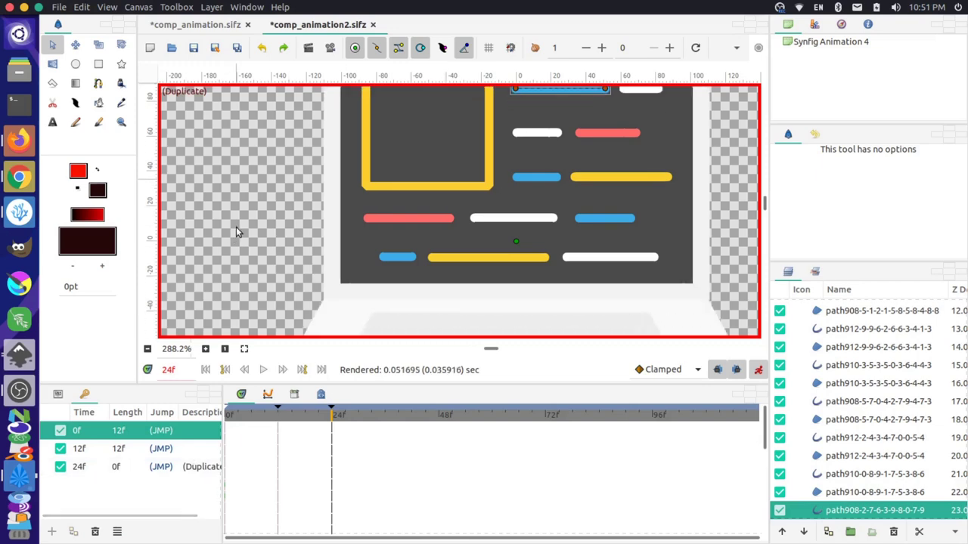
scroll(242, 232, down, 4)
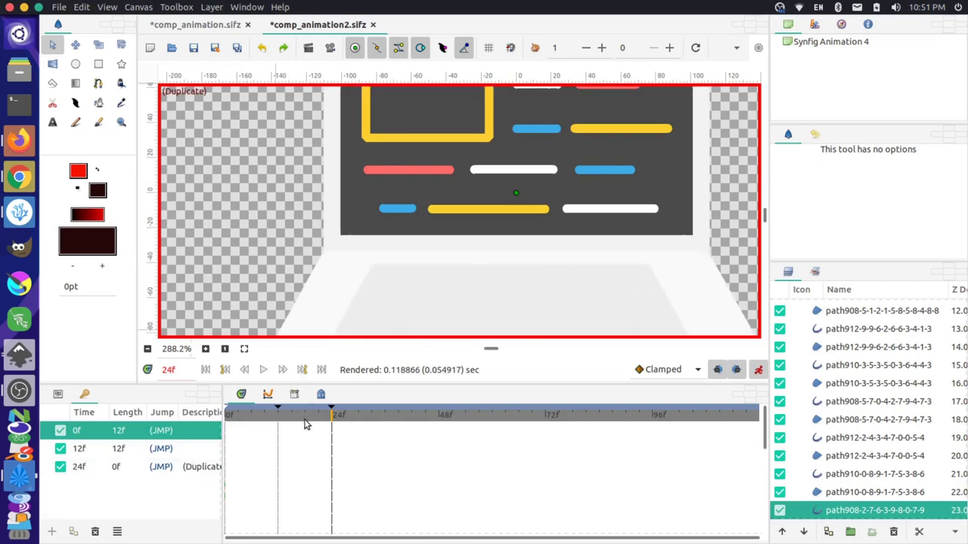
drag(306, 425, 277, 425)
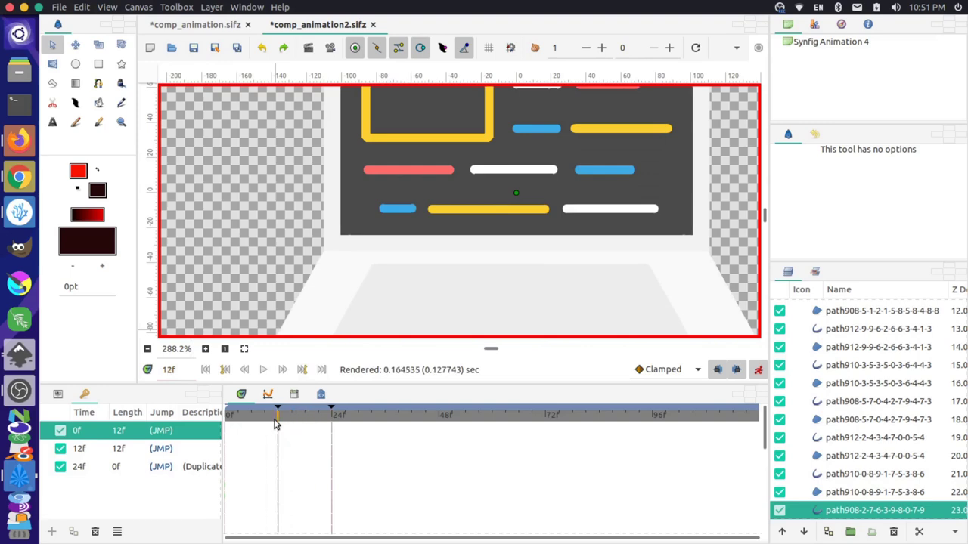
click(158, 452)
scroll(224, 249, up, 5)
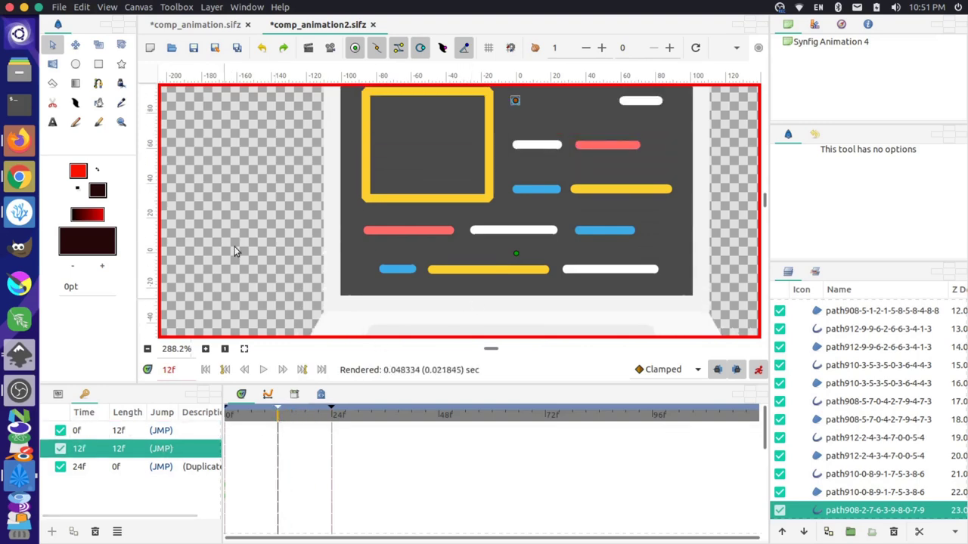
scroll(227, 227, down, 5)
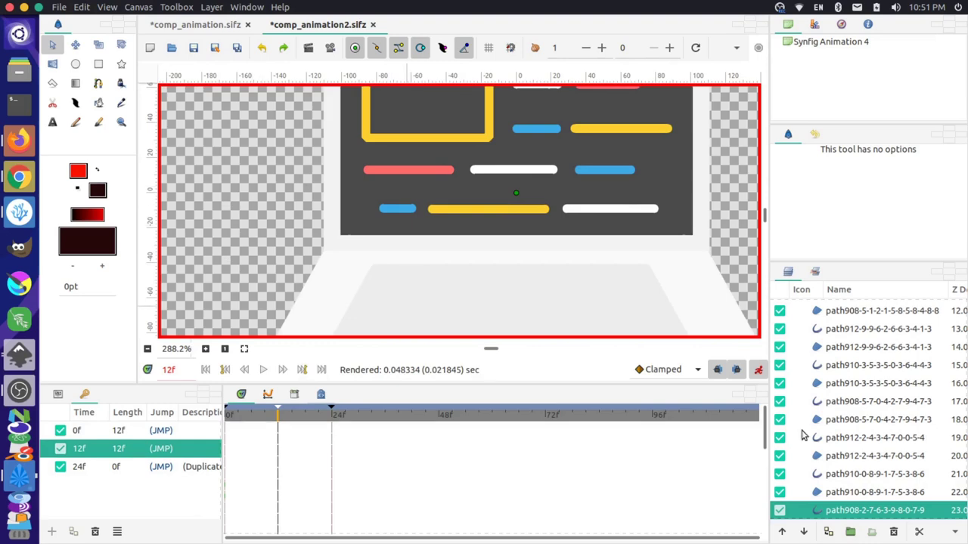
scroll(802, 437, up, 6)
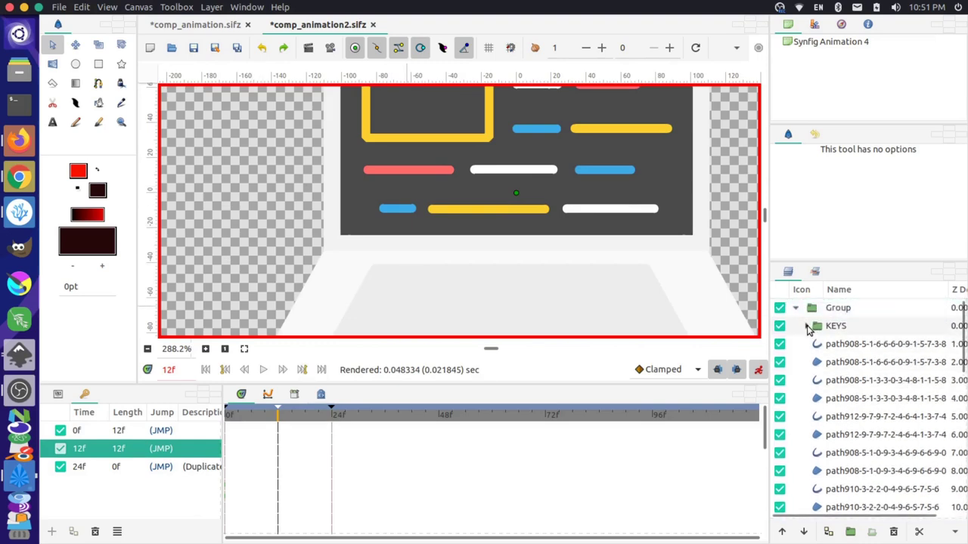
click(808, 326)
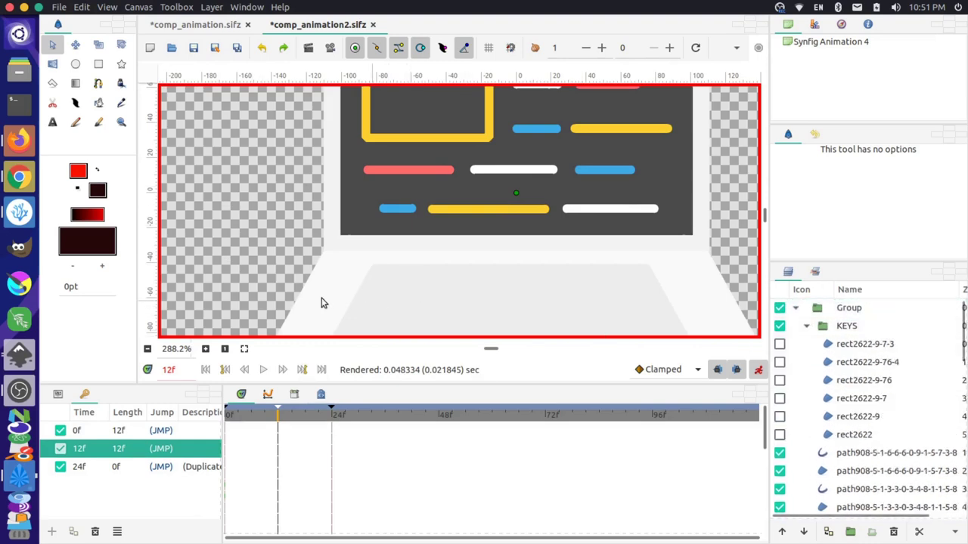
scroll(264, 267, up, 4)
scroll(280, 248, down, 2)
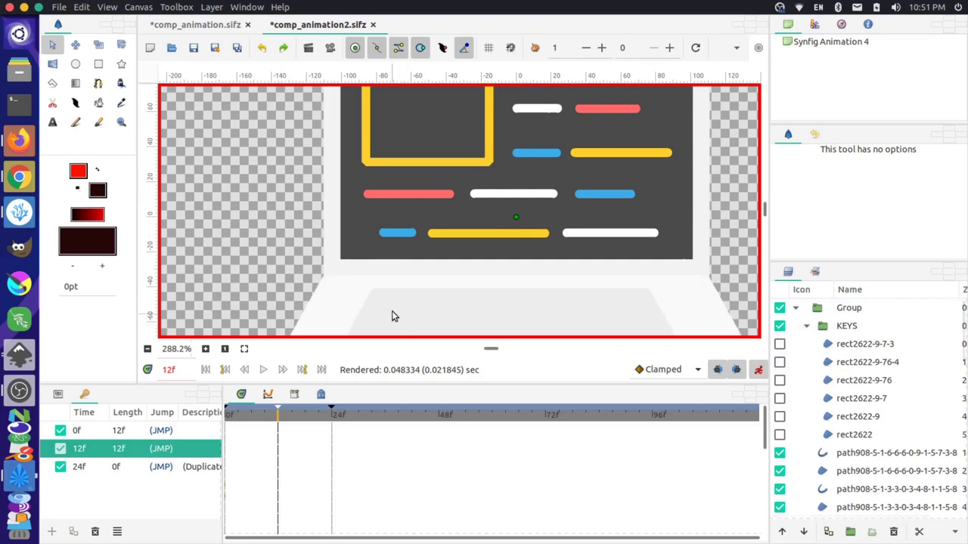
scroll(266, 252, up, 4)
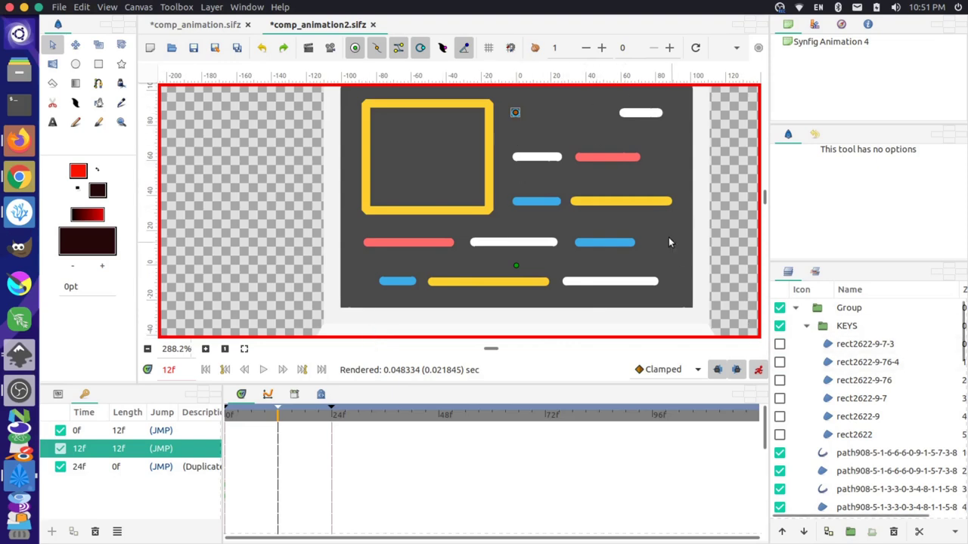
scroll(726, 245, down, 7)
Step: Show the six key layers in the KEYS group one at a time to identify them, leaving only rect2622 visible and selected
click(779, 344)
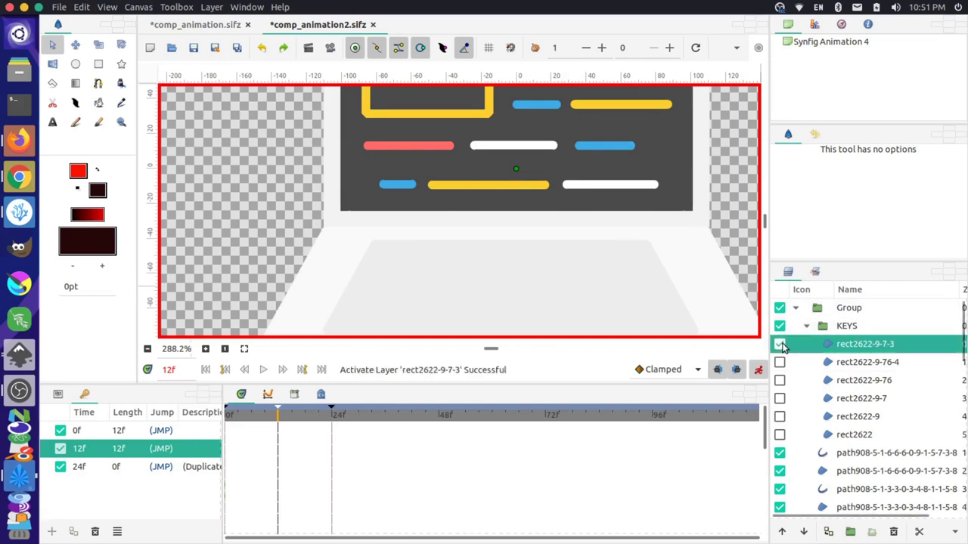
click(780, 344)
click(780, 362)
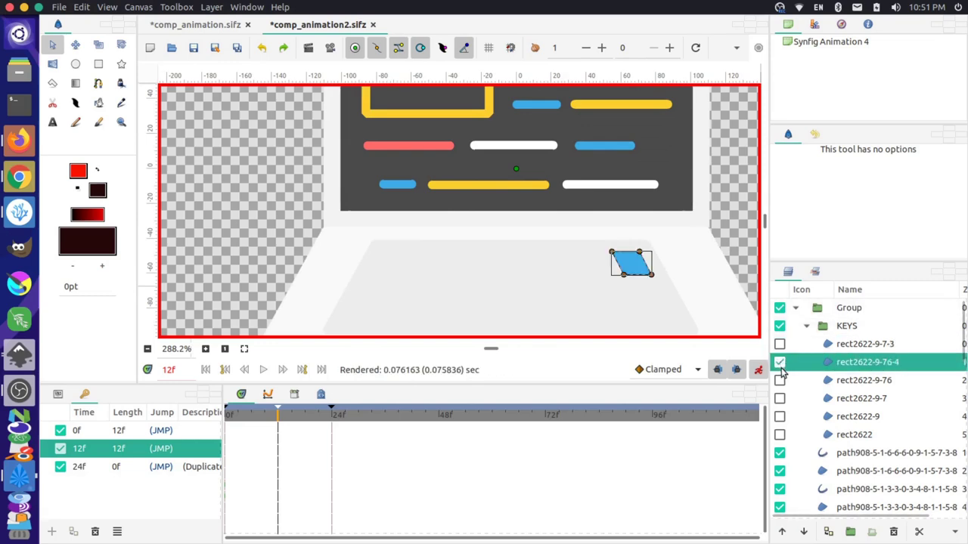
click(780, 380)
click(780, 362)
click(780, 399)
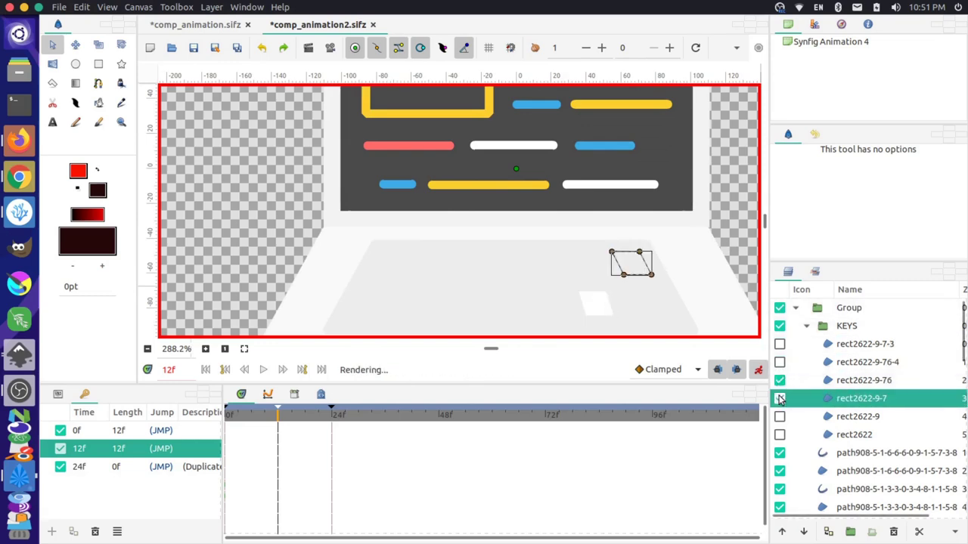
click(780, 380)
click(779, 417)
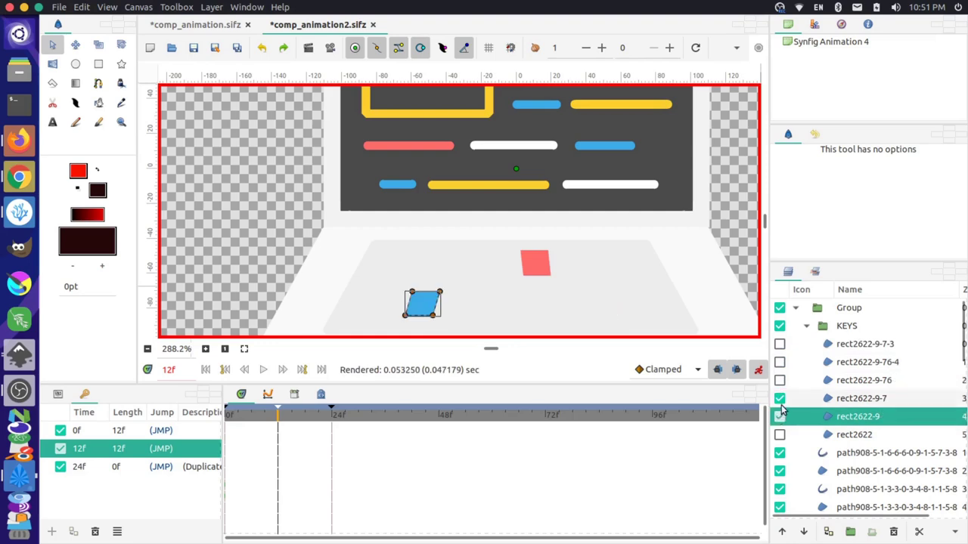
click(779, 399)
click(779, 435)
click(779, 417)
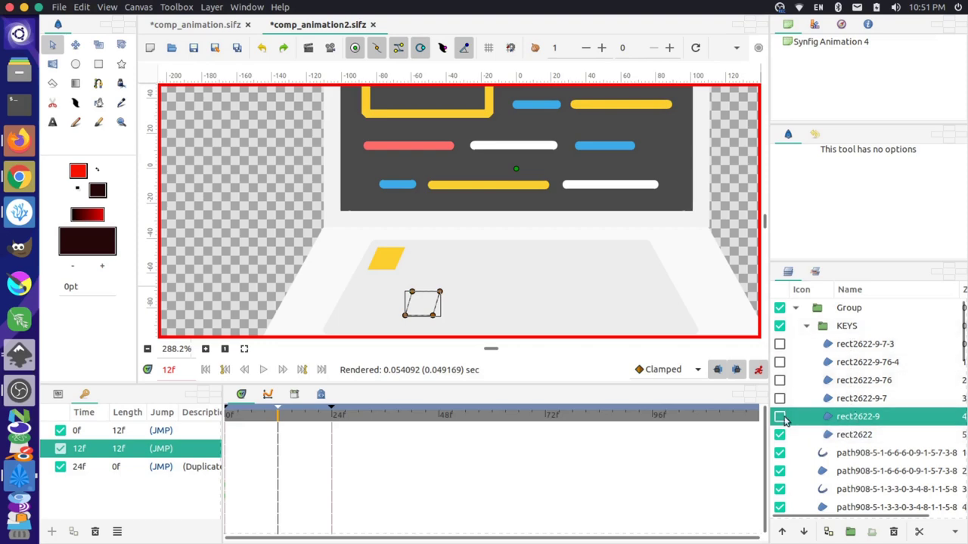
click(848, 434)
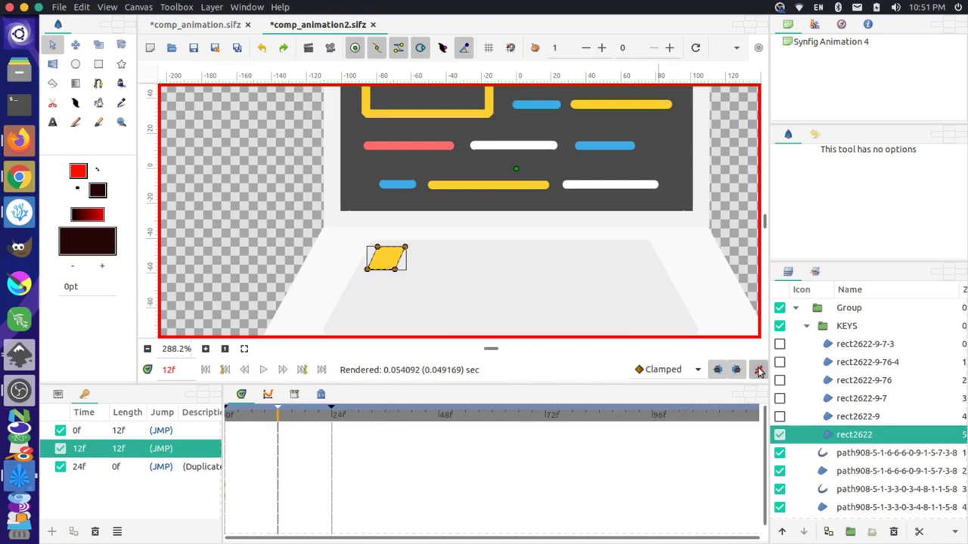
Step: Turn off animate editing mode and play the animation from frame 0
click(759, 370)
scroll(260, 256, down, 3)
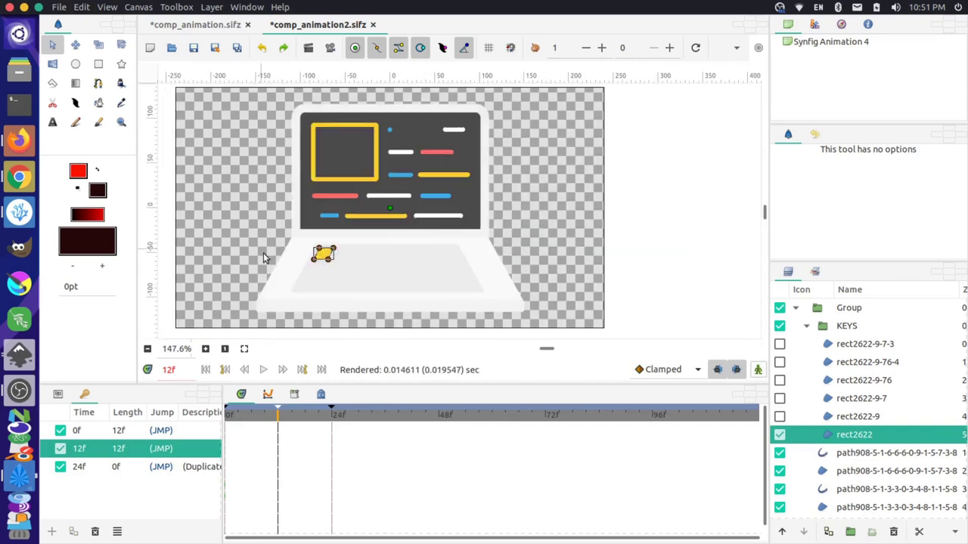
drag(277, 417, 211, 422)
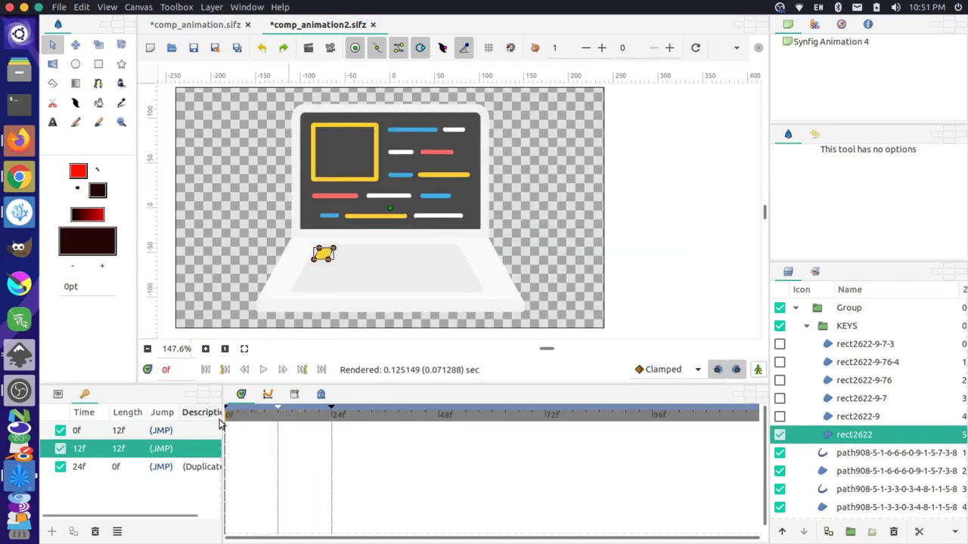
click(260, 371)
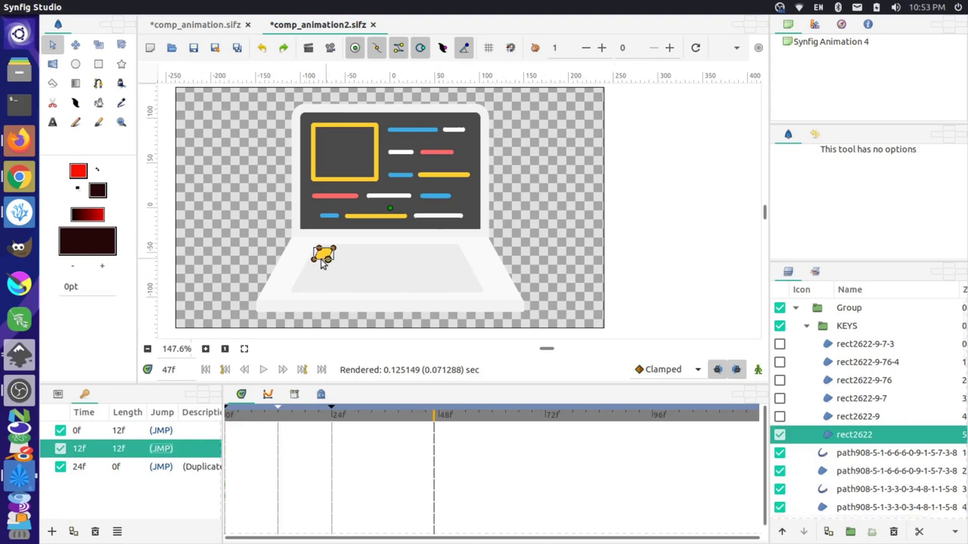
Step: Make the five hidden key layers in the KEYS group visible, from rect2622-9-7-3 down to rect2622-9
click(780, 344)
click(780, 362)
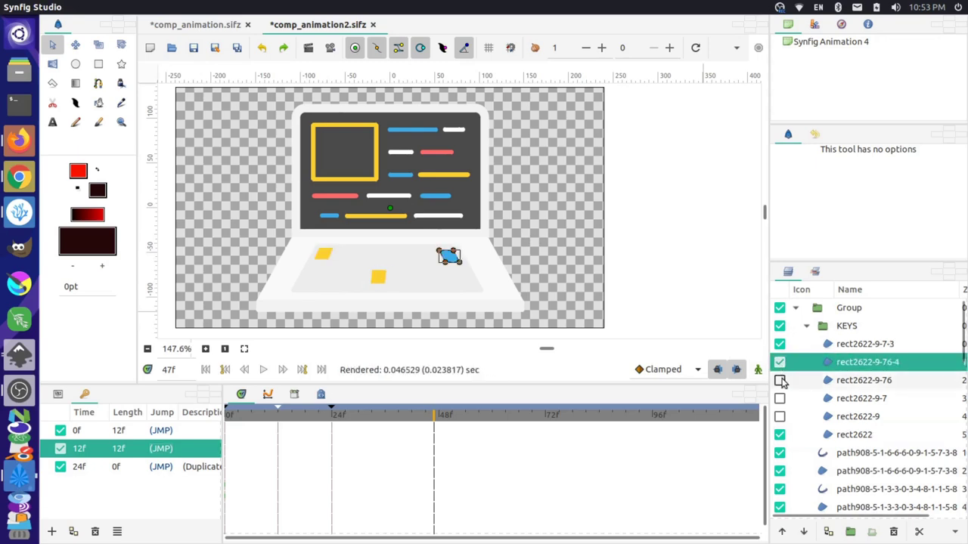
click(780, 380)
click(779, 398)
click(779, 417)
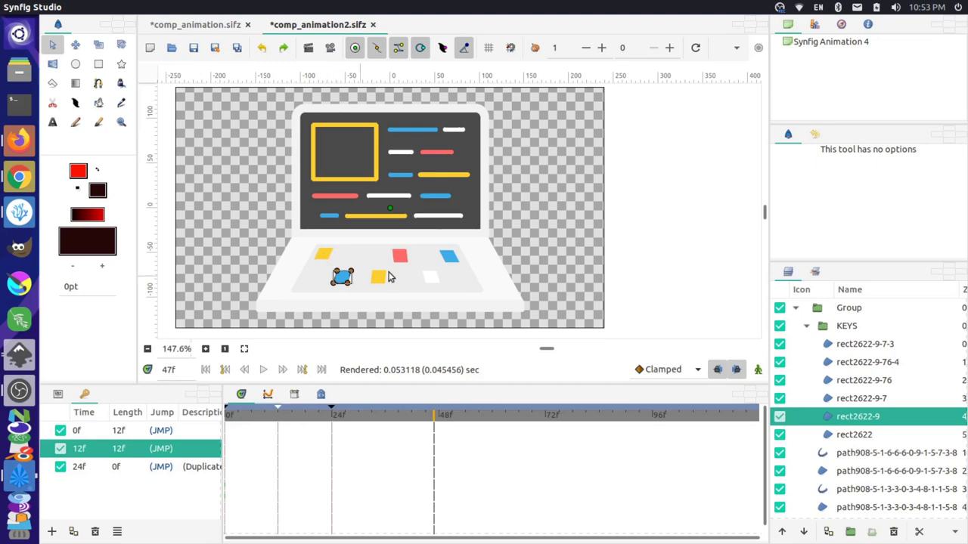
Step: Try to edit the Amount parameter of the yellow rect2622 key at frame 0 with animate editing mode on
click(57, 394)
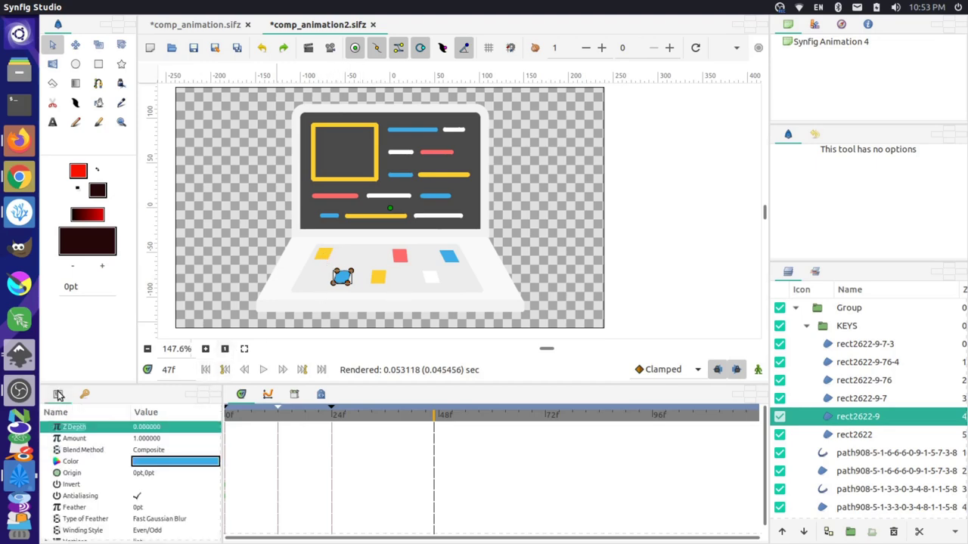
click(79, 440)
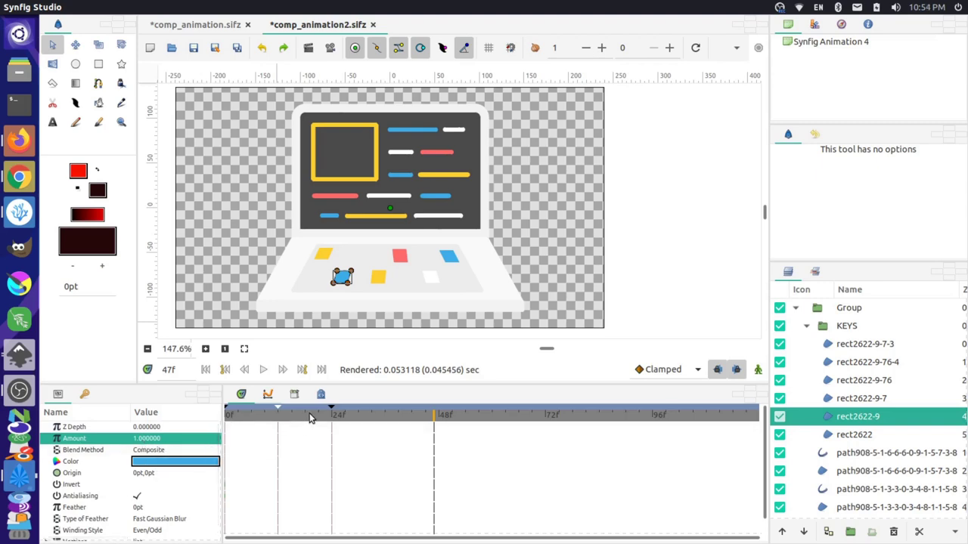
drag(310, 418, 226, 420)
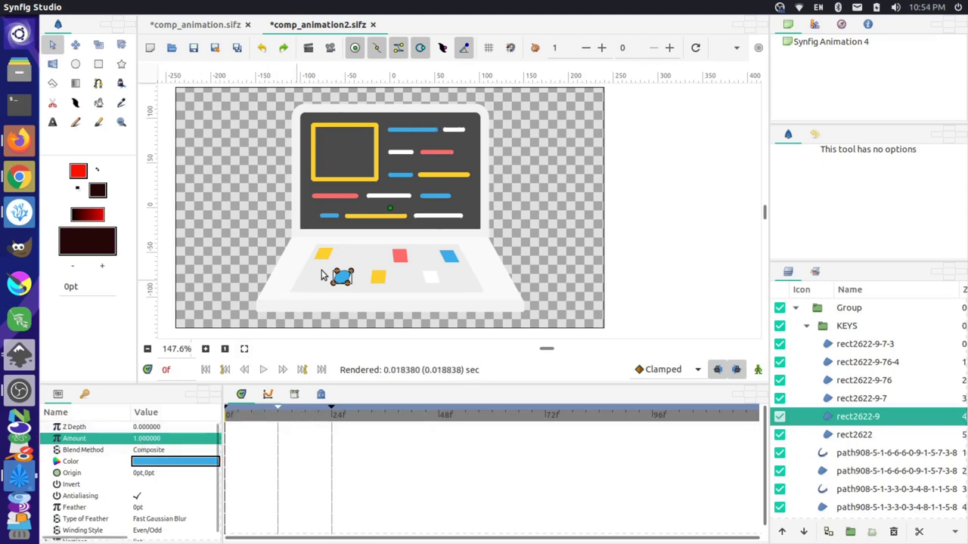
click(757, 370)
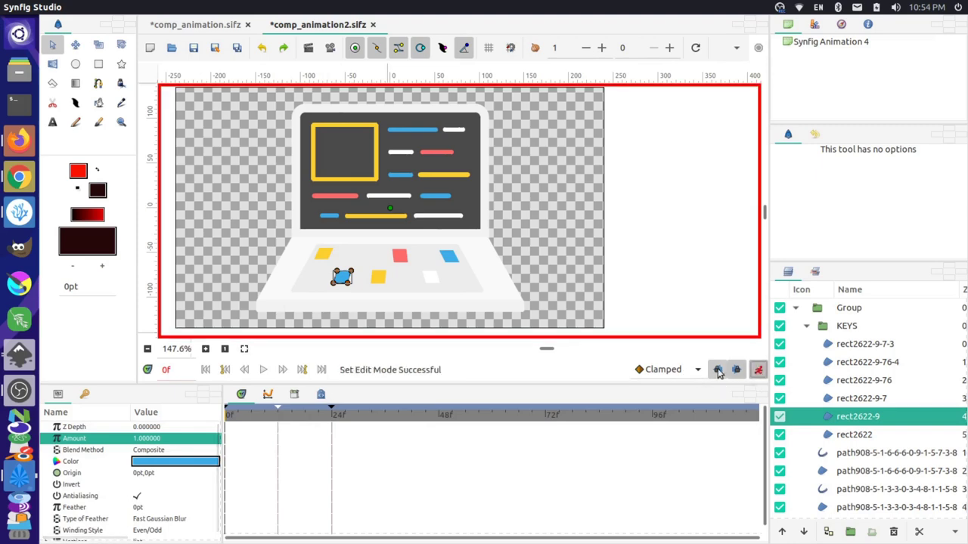
click(324, 260)
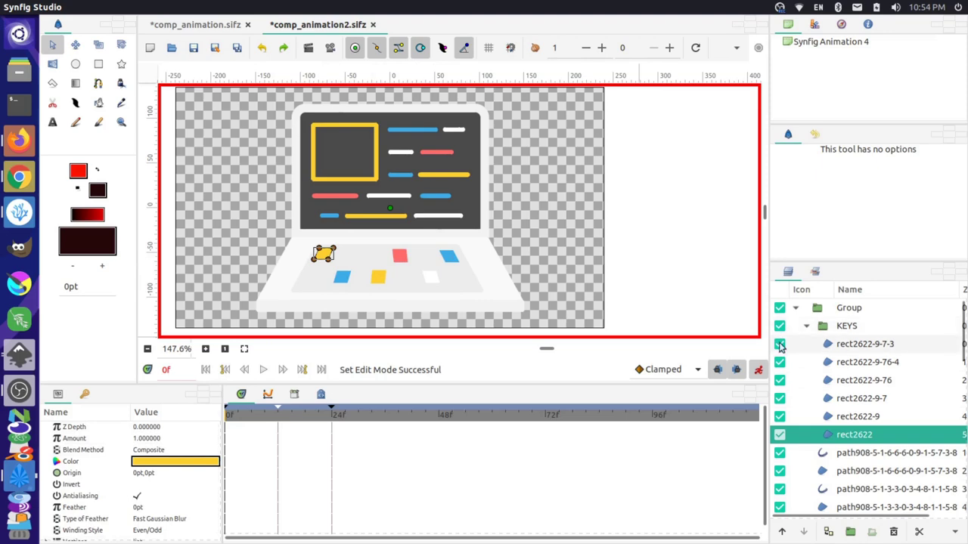
click(149, 442)
click(187, 438)
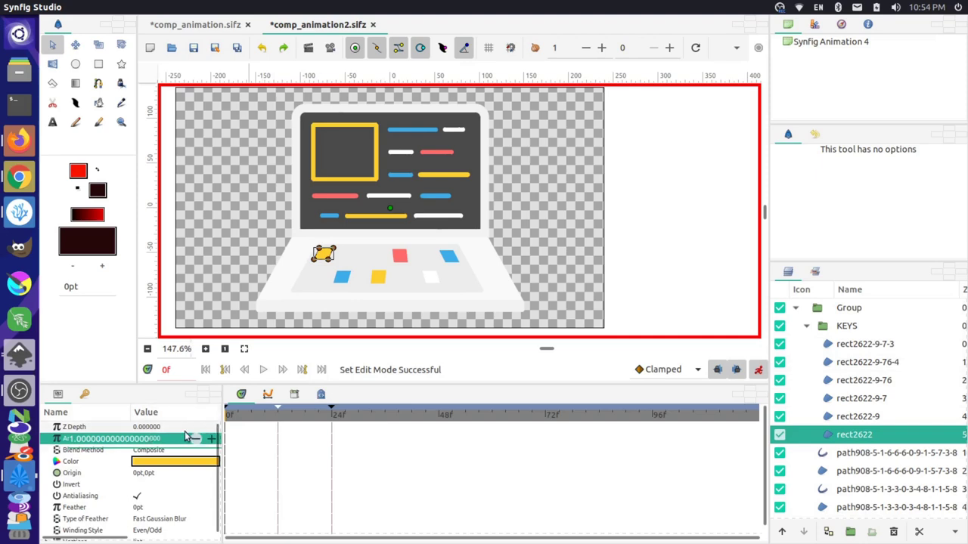
click(69, 438)
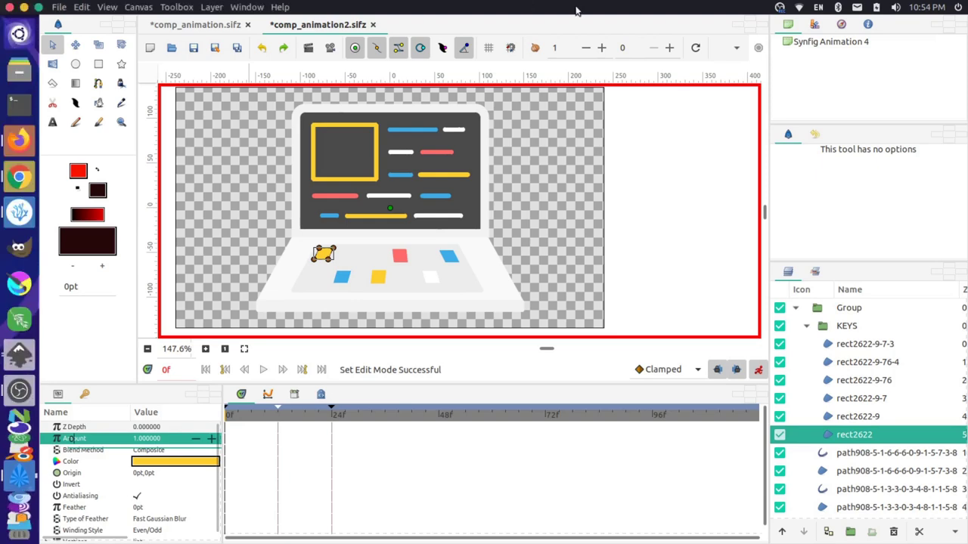
Step: Relaunch Synfig Studio by searching for "syn" in the application launcher
key(alt+Tab)
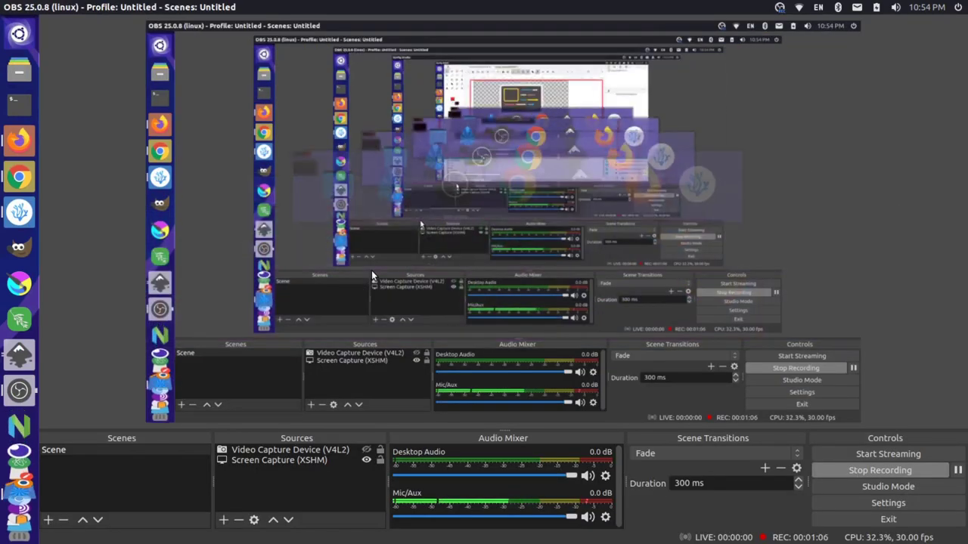
key(alt+Tab)
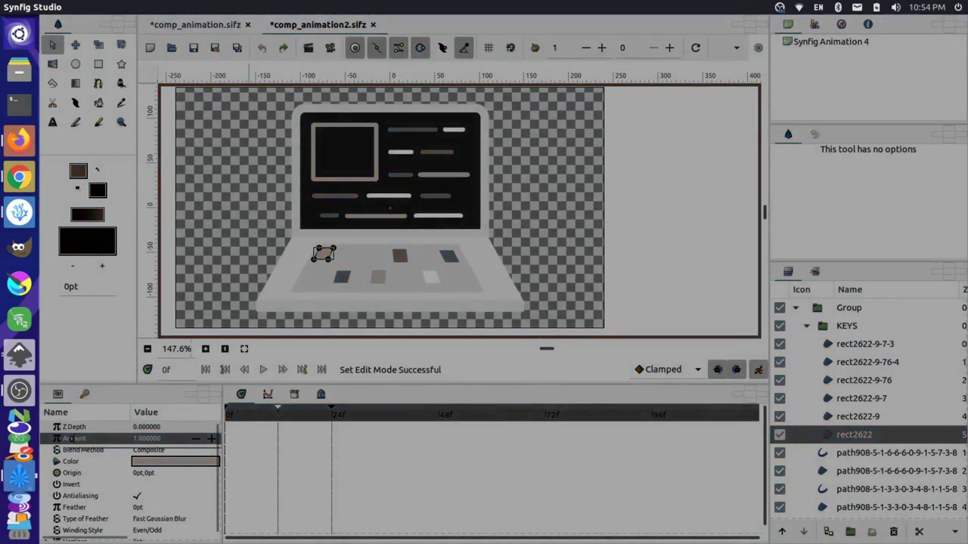
key(alt+Tab)
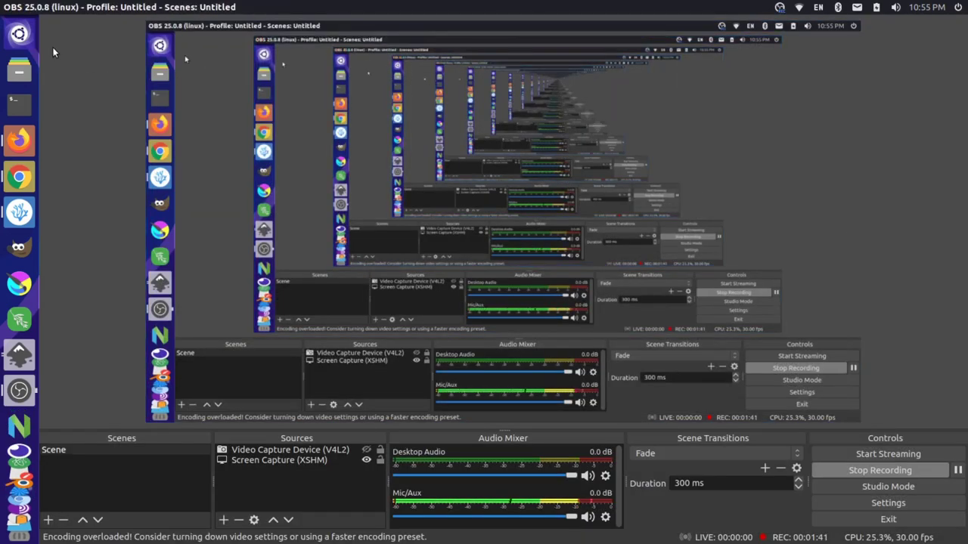
click(20, 34)
text(syn)
key(Return)
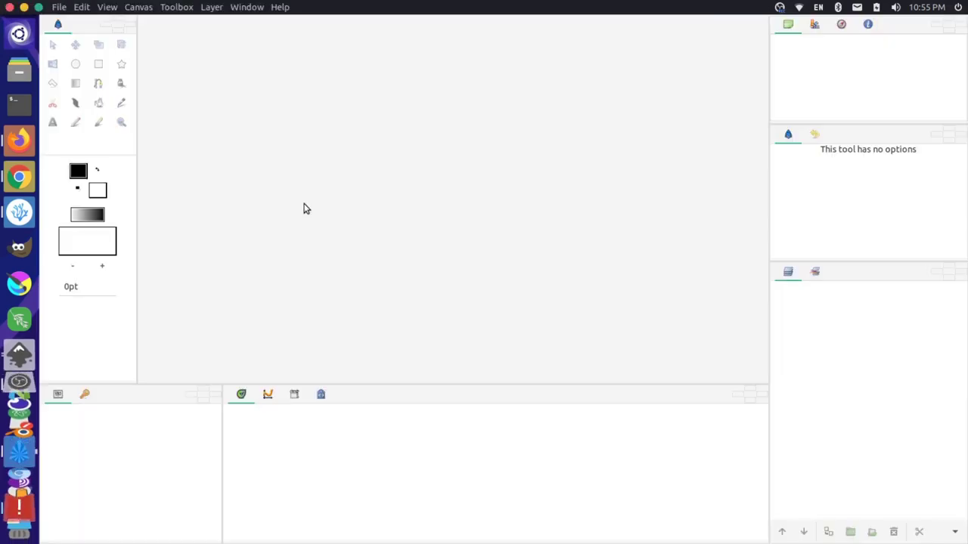
Step: Reopen the recent file comp_animation2.sifz and expand its Group and KEYS layer groups
click(59, 6)
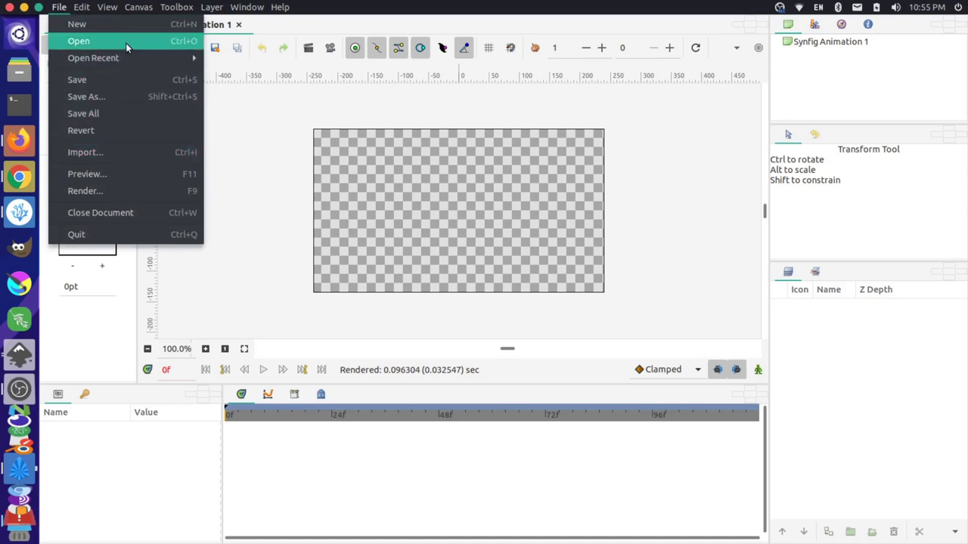
mouse_move(128, 58)
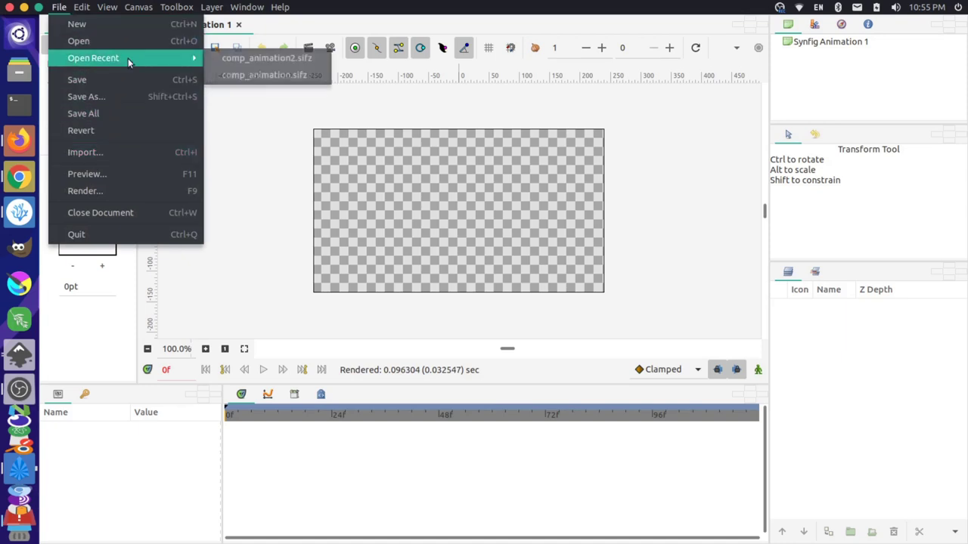
click(251, 58)
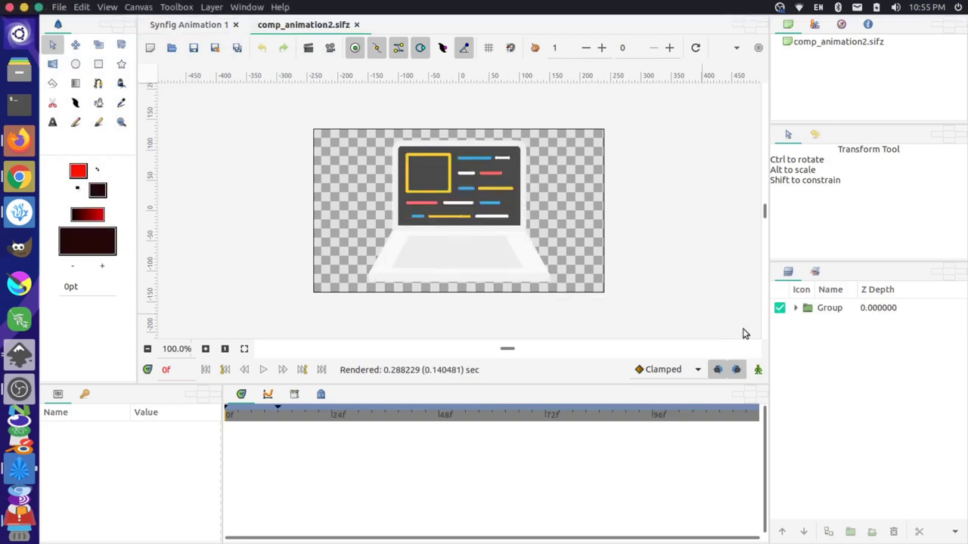
click(796, 308)
click(804, 326)
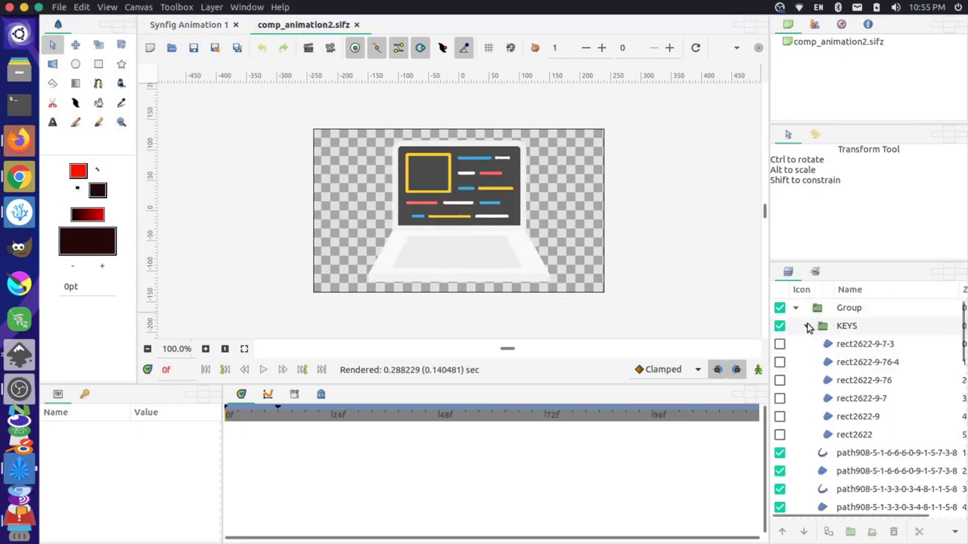
Step: Make all six hidden key layers in the KEYS group visible, from rect2622-9-7-3 down to rect2622
click(780, 344)
click(779, 362)
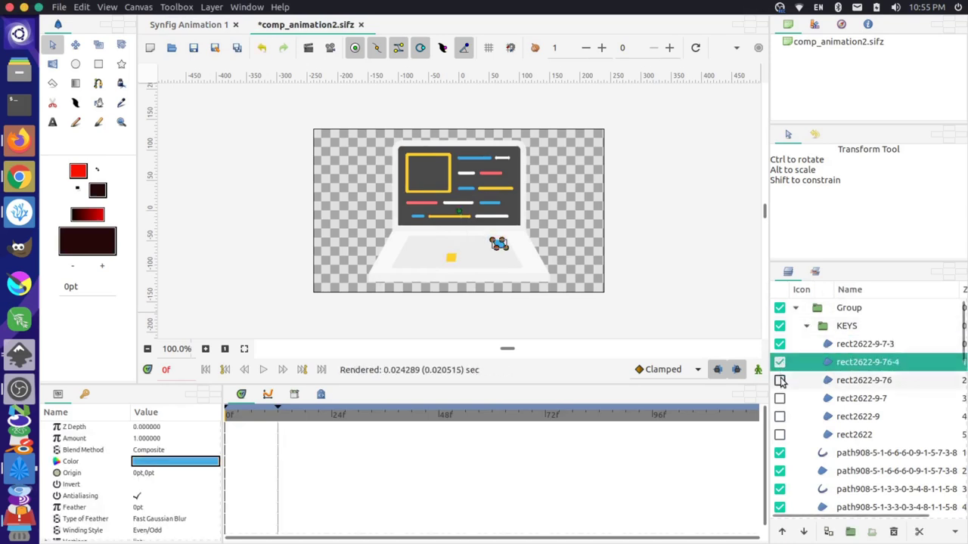
click(779, 380)
click(779, 399)
click(780, 416)
click(779, 435)
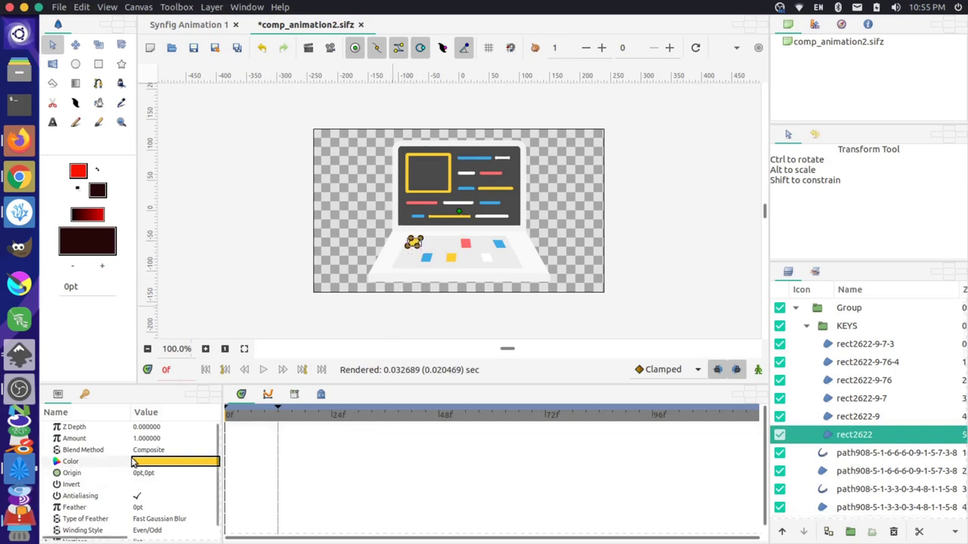
Step: Set the Amount of the yellow rect2622 key to 0 at frame 0 with animate editing mode off
click(151, 440)
click(151, 440)
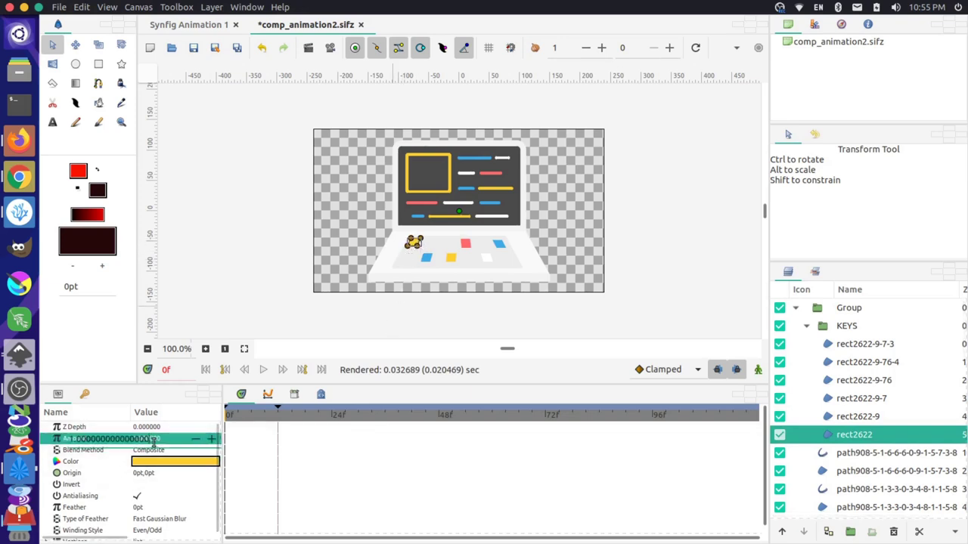
click(194, 439)
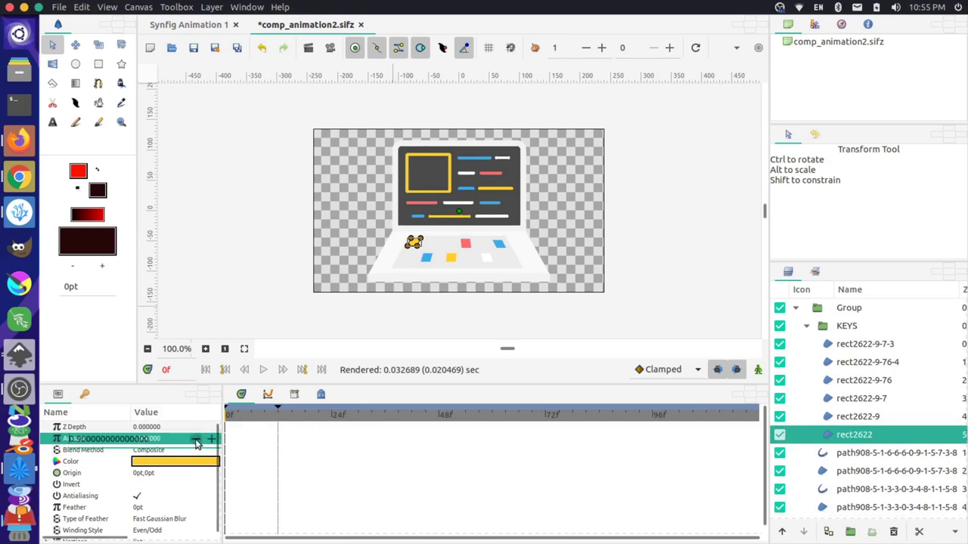
click(195, 440)
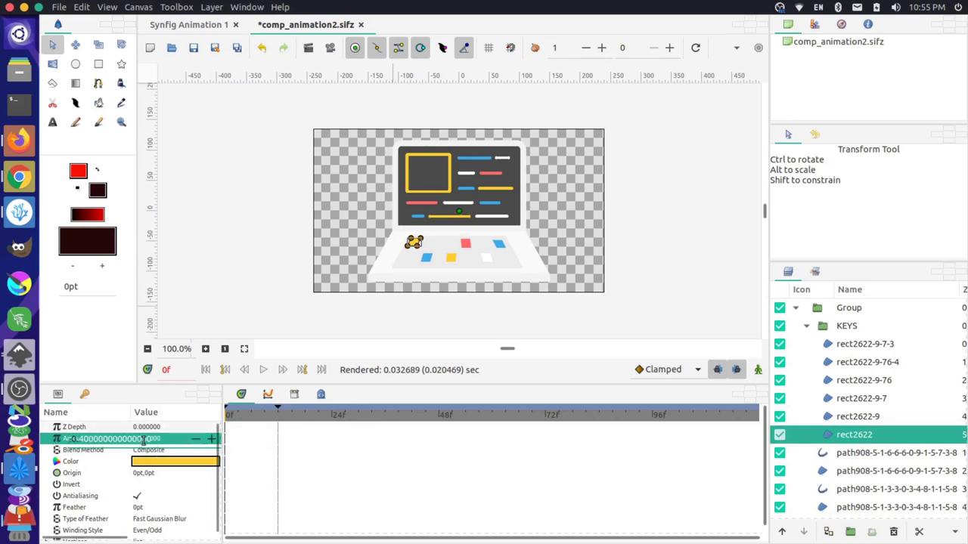
key(Escape)
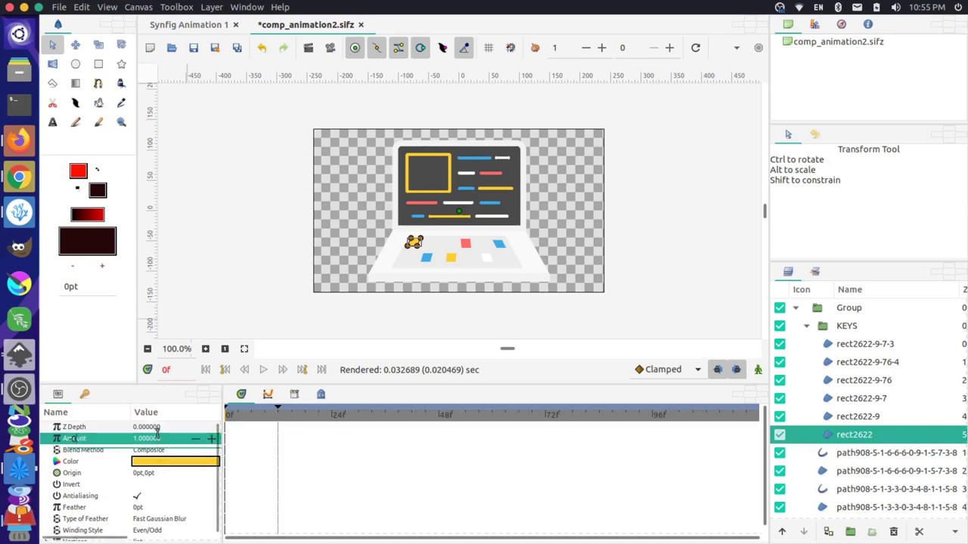
click(93, 452)
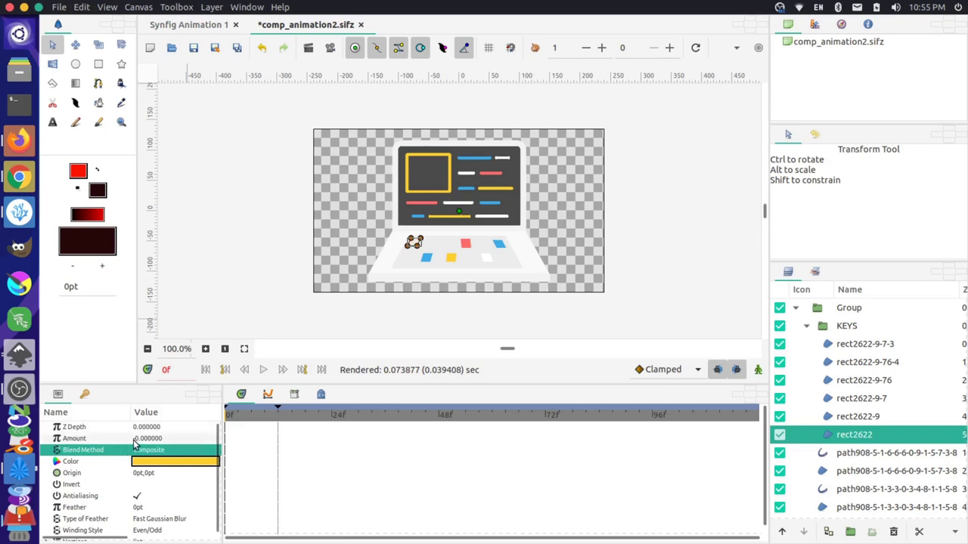
click(147, 440)
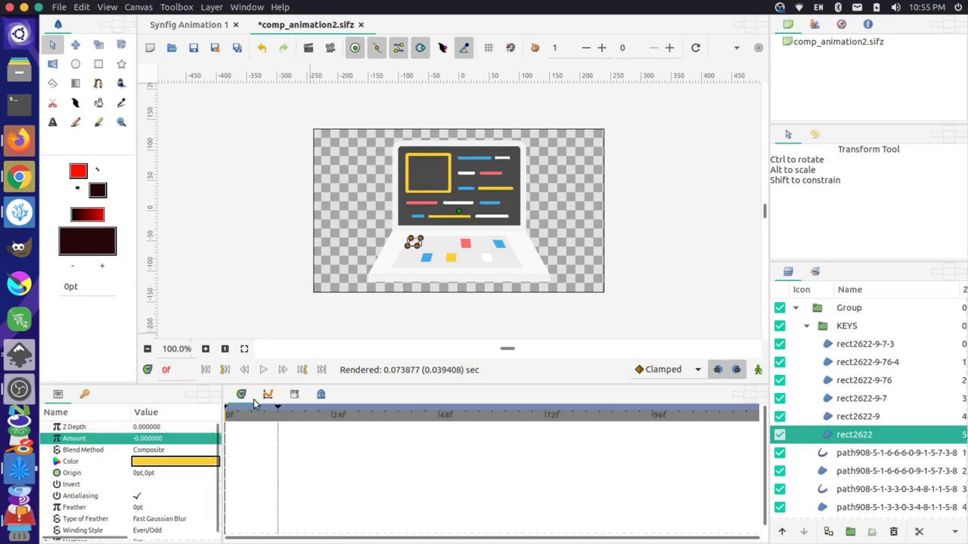
Step: Turn on animate editing mode and set the Amount of the blue rect2622-9 key to 0 at frame 0
click(757, 370)
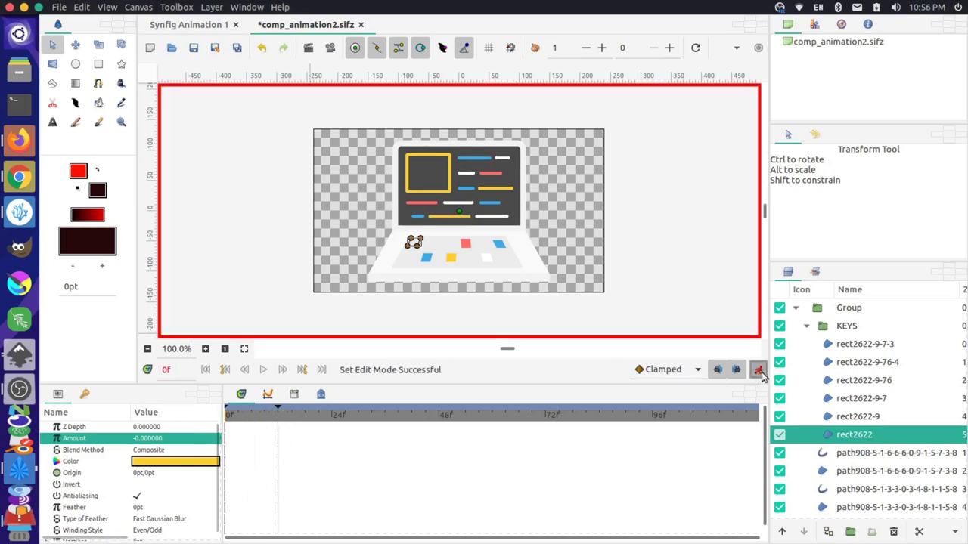
click(428, 264)
click(159, 439)
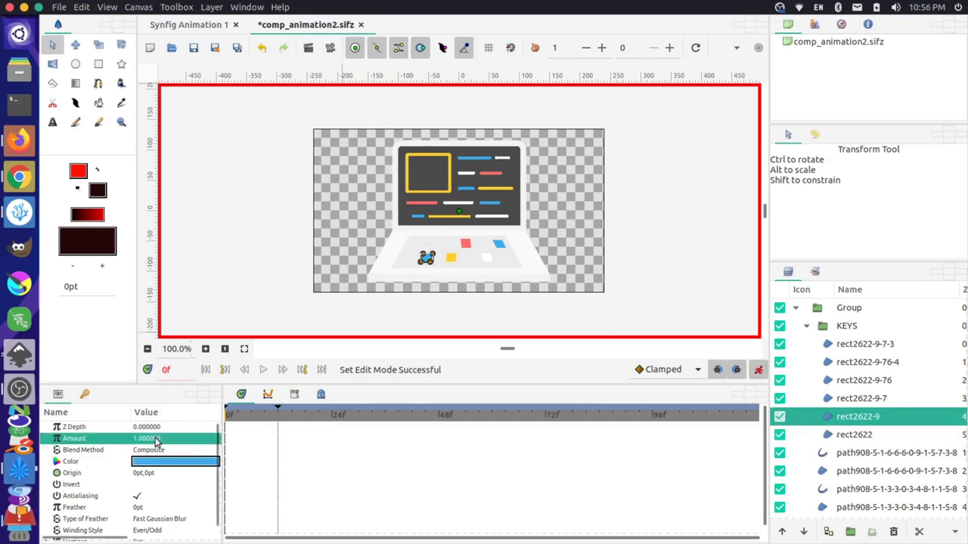
click(160, 439)
drag(161, 438, 107, 438)
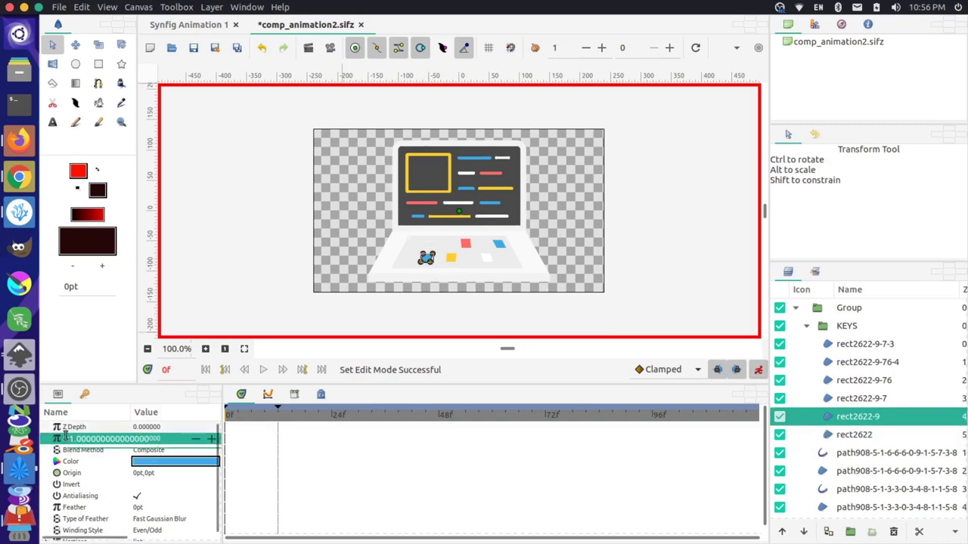
click(147, 415)
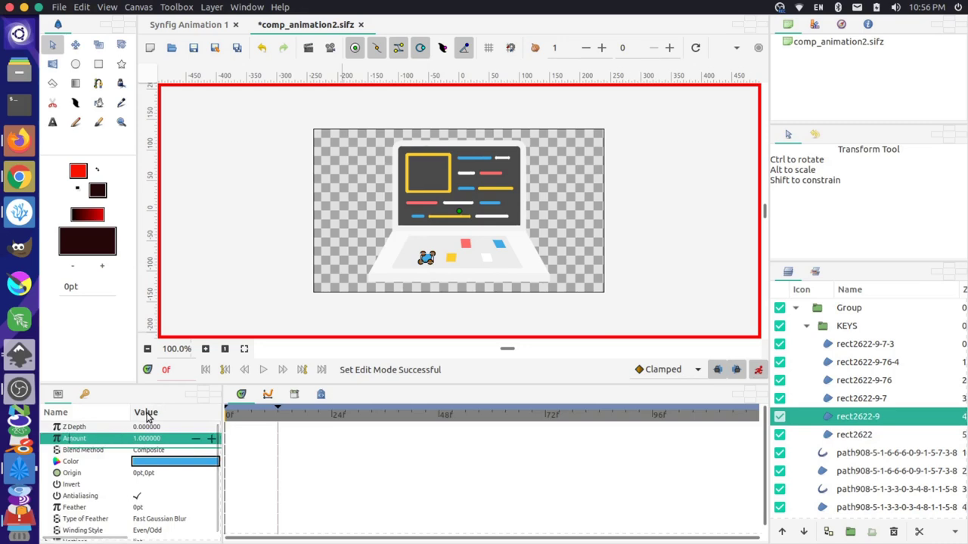
click(107, 452)
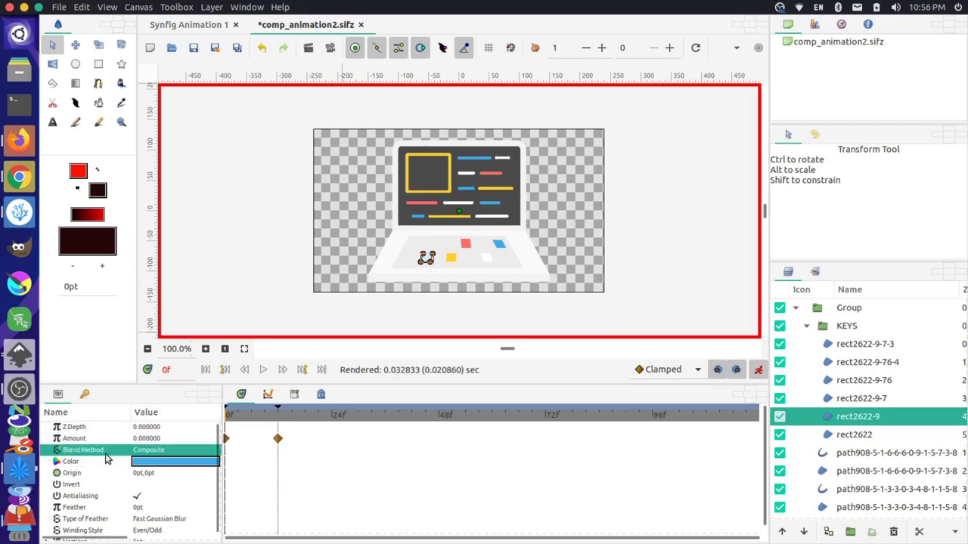
Step: Set the Amount of the yellow rect2622-9-7-3 key to 0 at frame 0
click(451, 259)
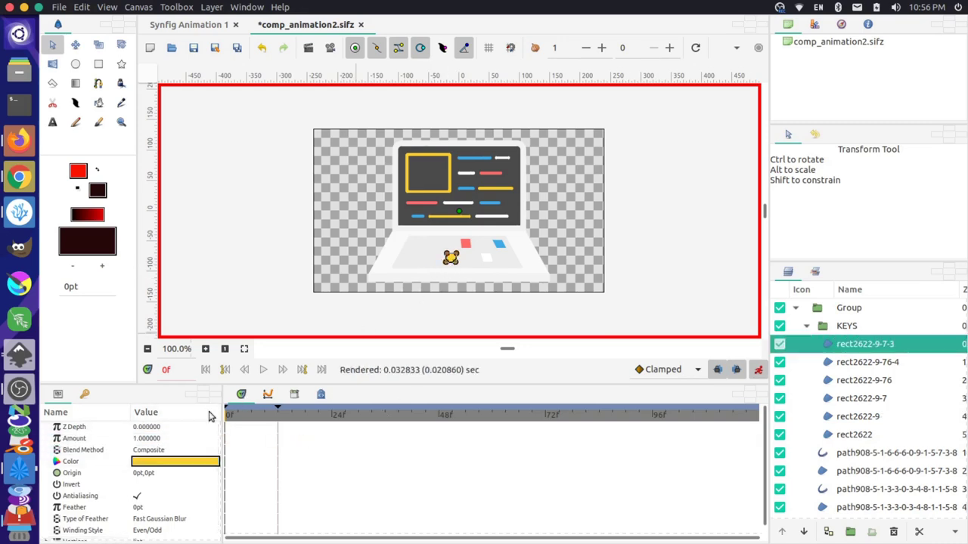
click(150, 441)
click(151, 441)
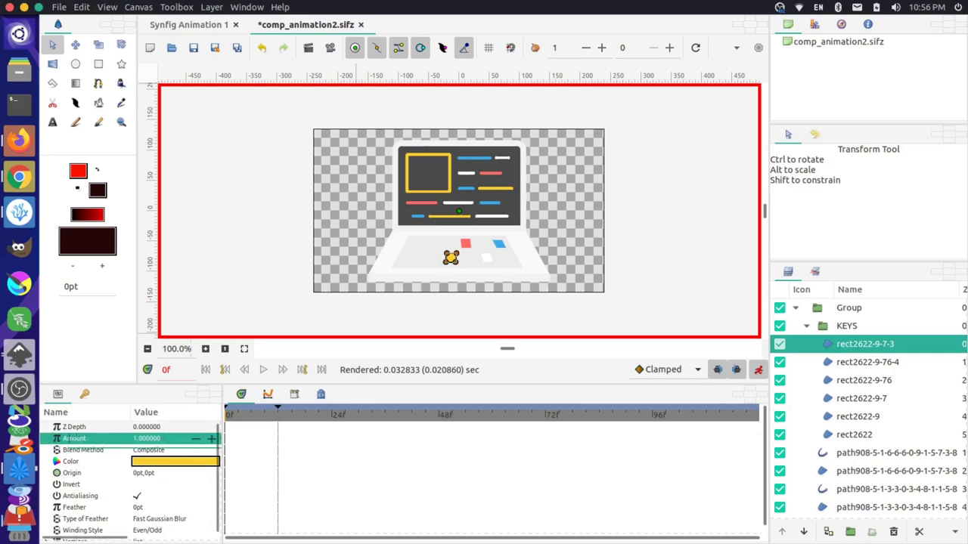
text(0)
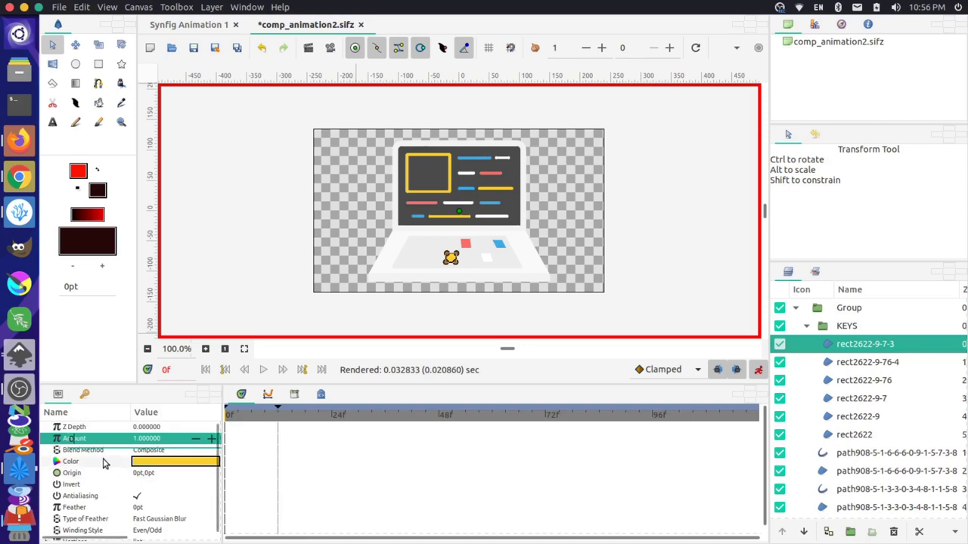
click(101, 461)
Step: Set the Amount of the red rect2622-9-7 key to 0 at frame 0
click(468, 247)
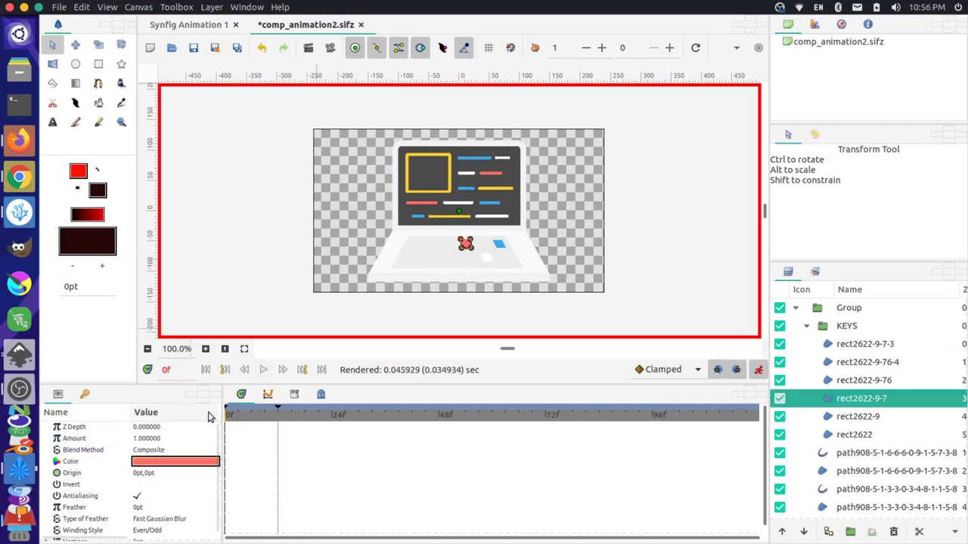
click(154, 439)
click(155, 438)
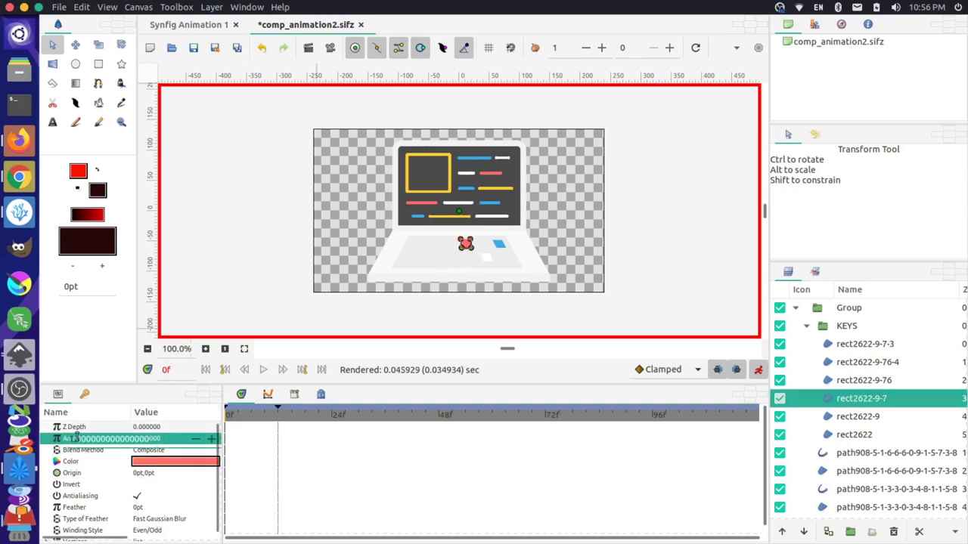
click(108, 440)
click(69, 439)
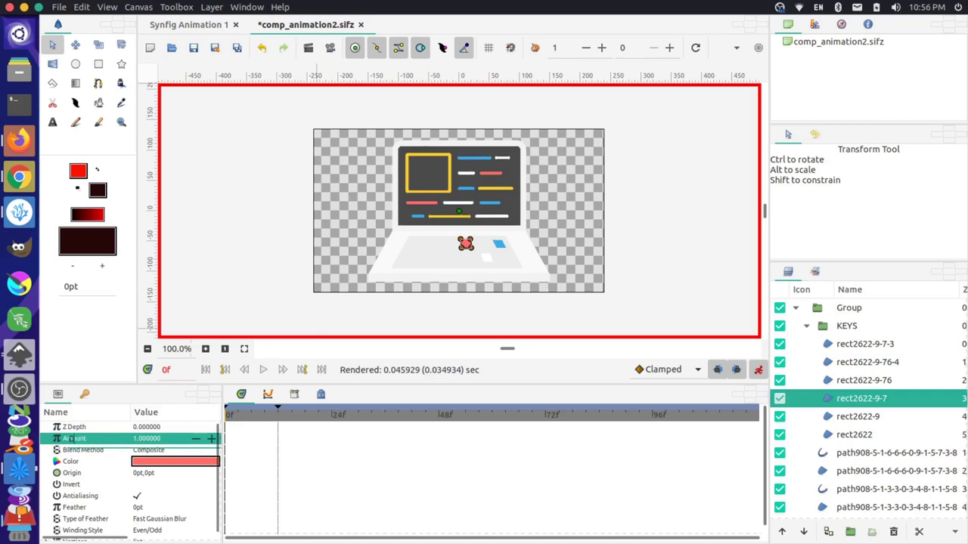
click(114, 460)
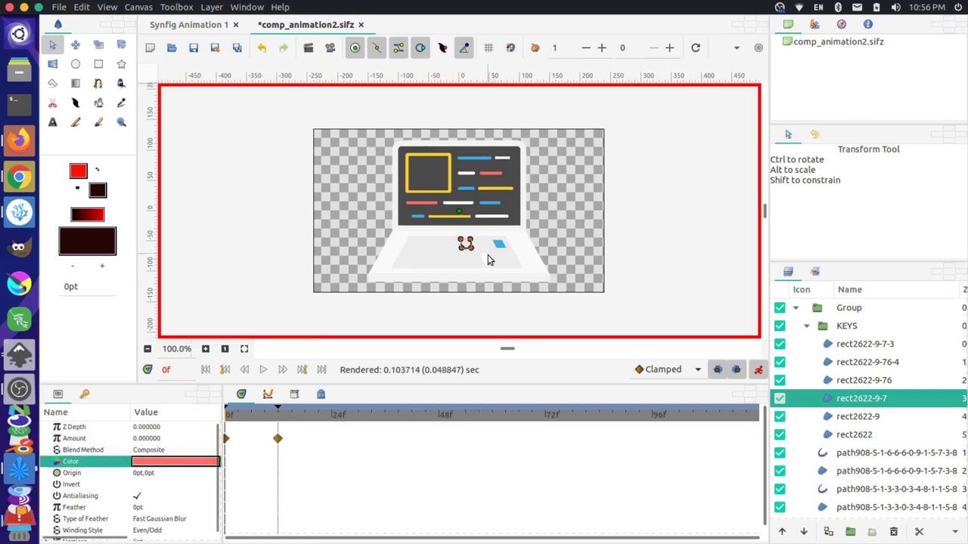
Step: Set the Amount of the white rect2622-9-76 key to 0 at frame 0
click(488, 259)
click(151, 439)
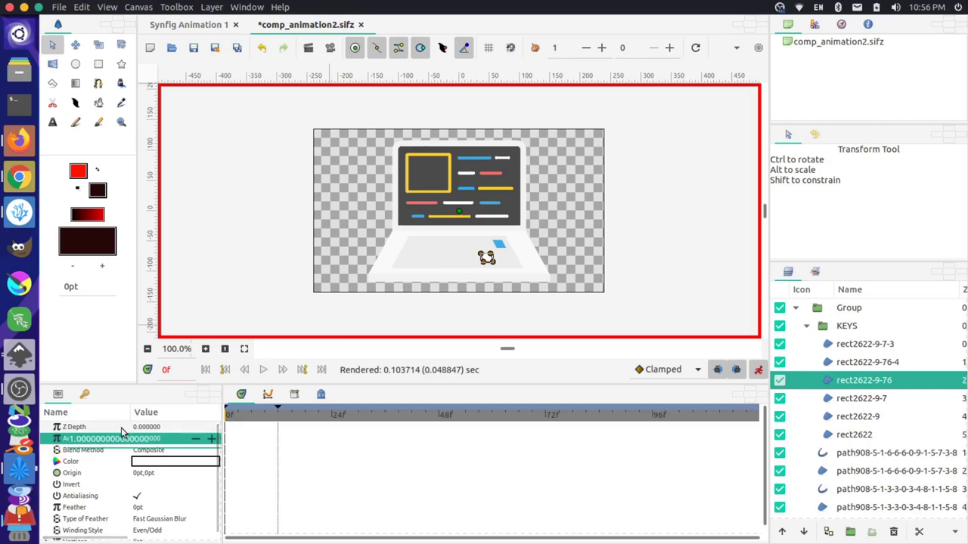
key(Return)
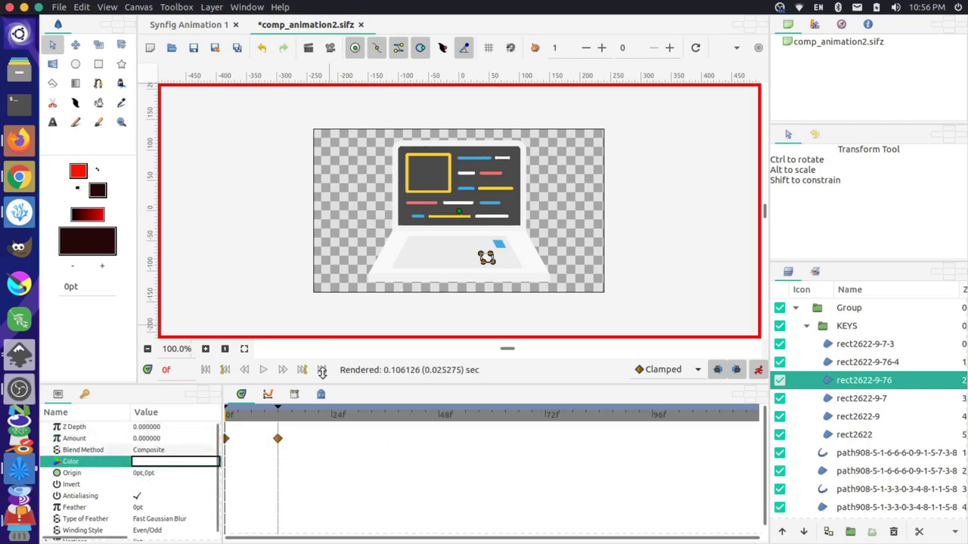
Step: Set the Amount of the blue rect2622-9-76-4 key to 0 at frame 0
click(497, 244)
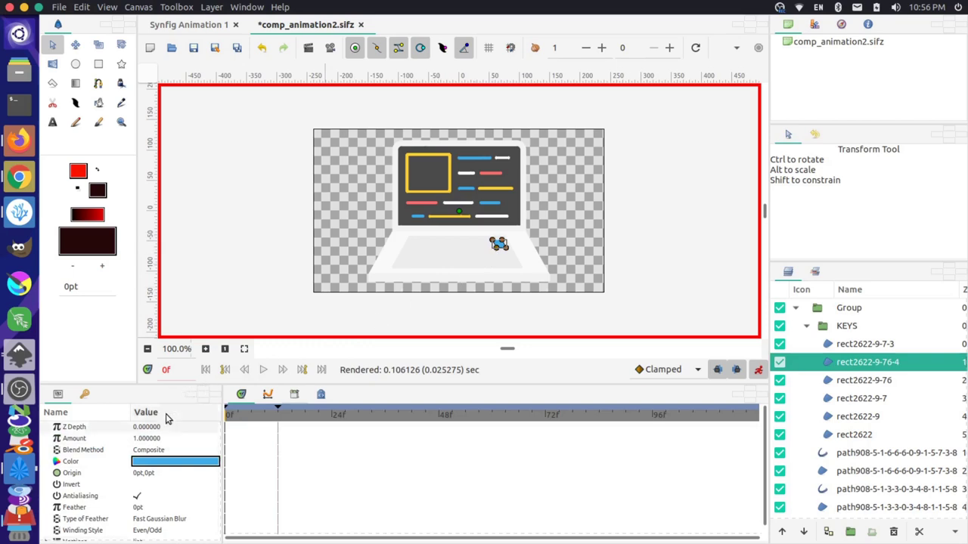
click(162, 438)
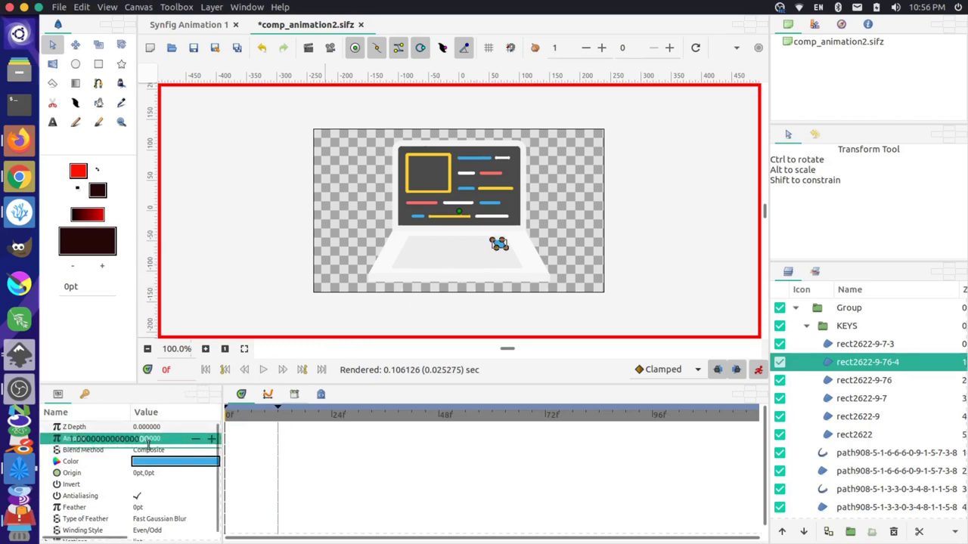
click(115, 404)
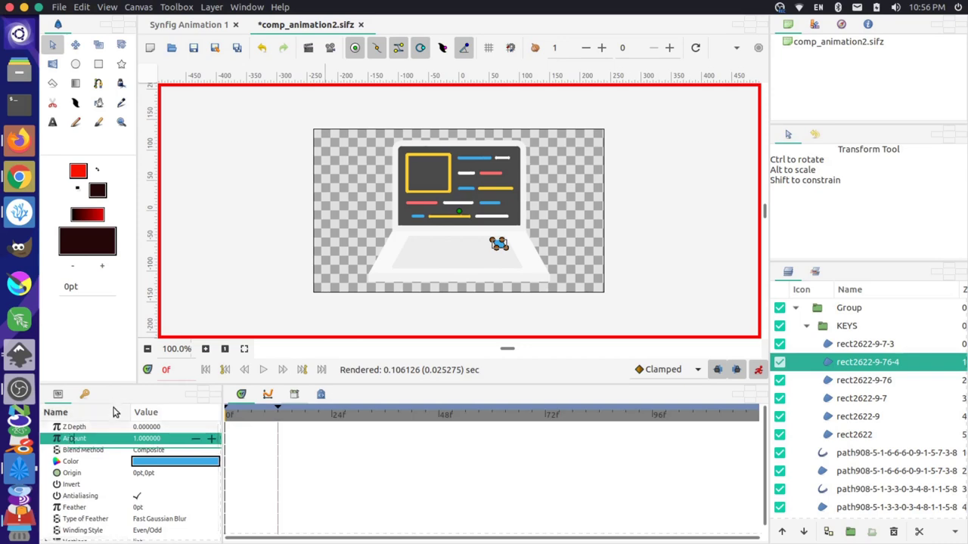
click(95, 460)
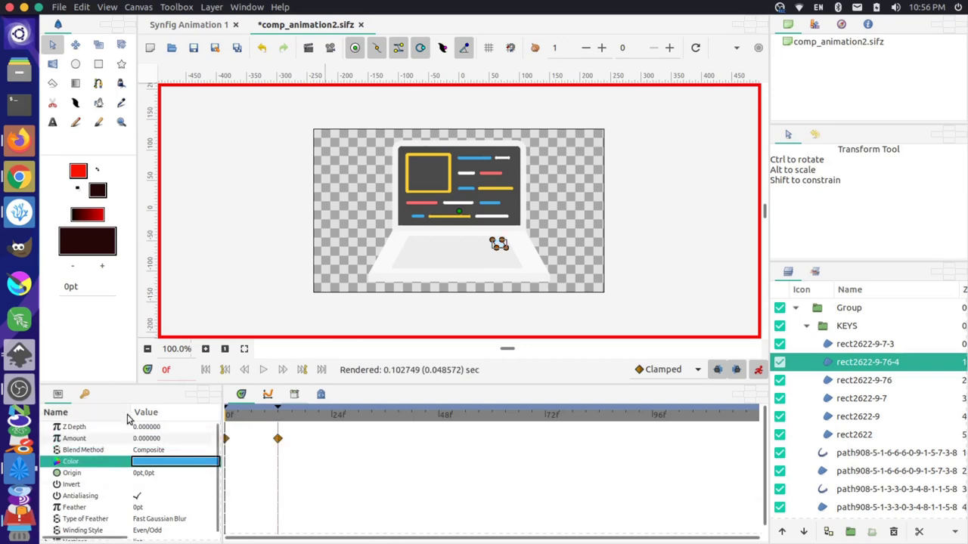
Step: Jump to the 12f keyframe to check the keys, and scrub the timeline back to frame 0
click(85, 395)
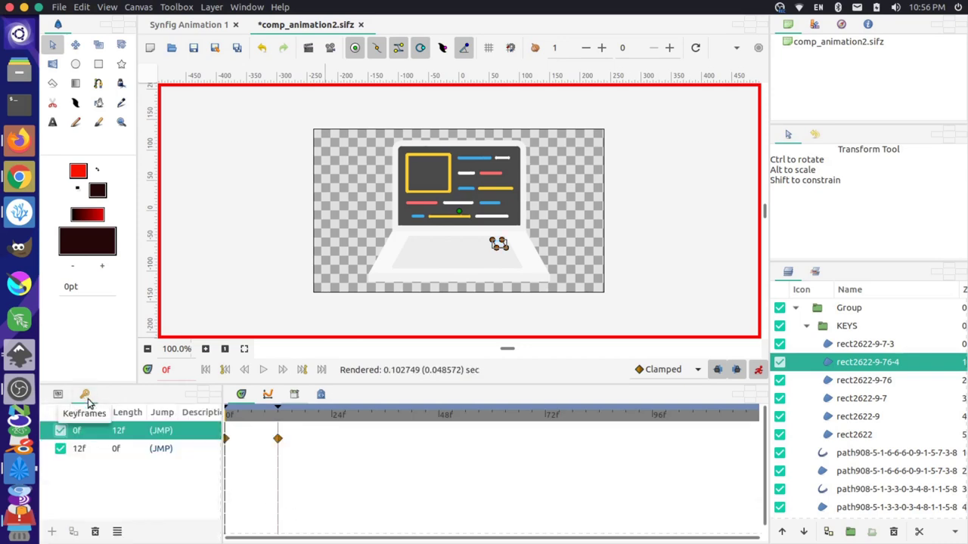
click(161, 449)
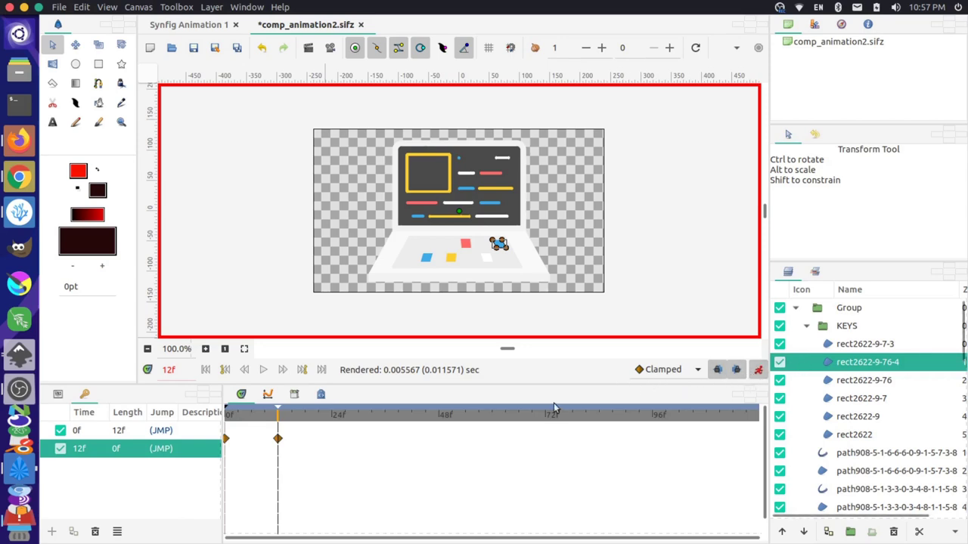
click(345, 414)
click(291, 414)
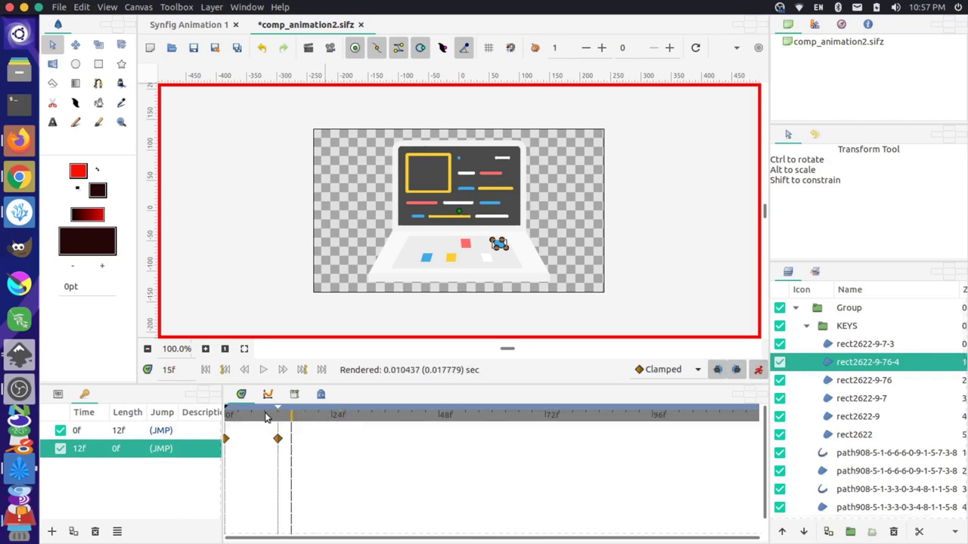
drag(247, 414, 227, 414)
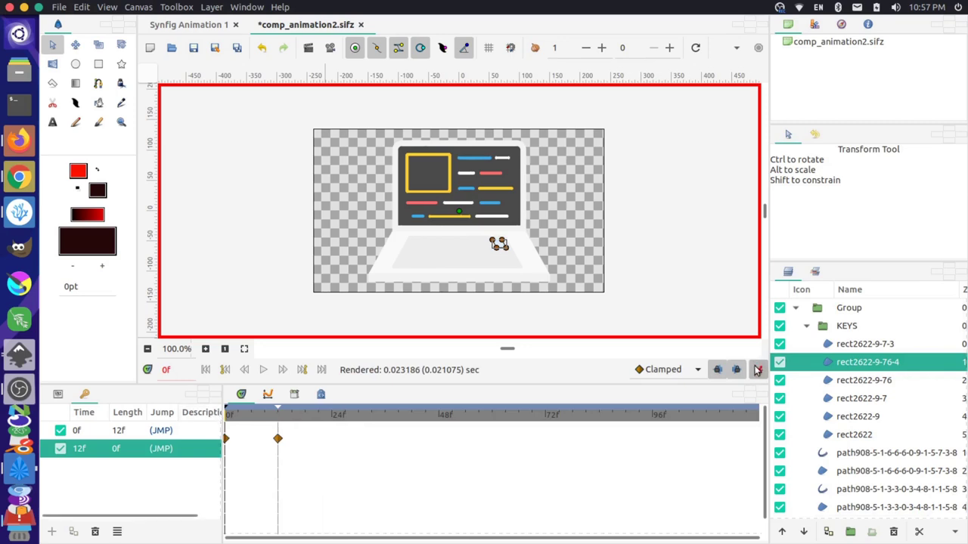
Step: Turn off animate editing mode and preview the key fade-in by playing the animation twice from frame 0
click(758, 371)
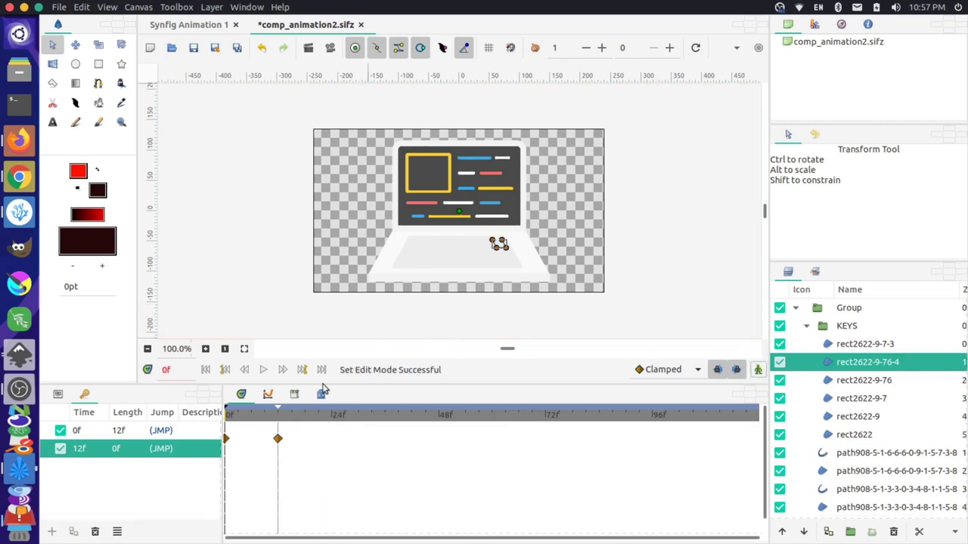
click(263, 370)
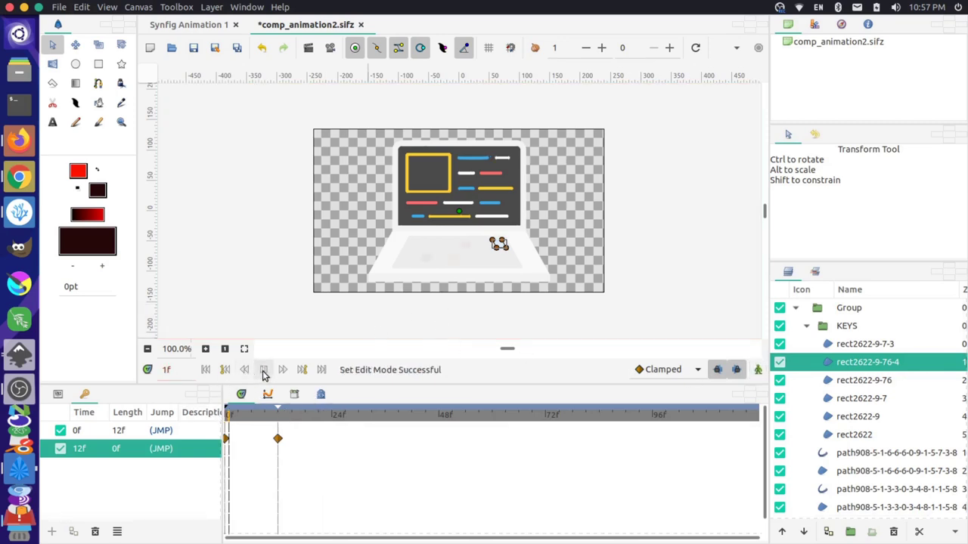
click(263, 369)
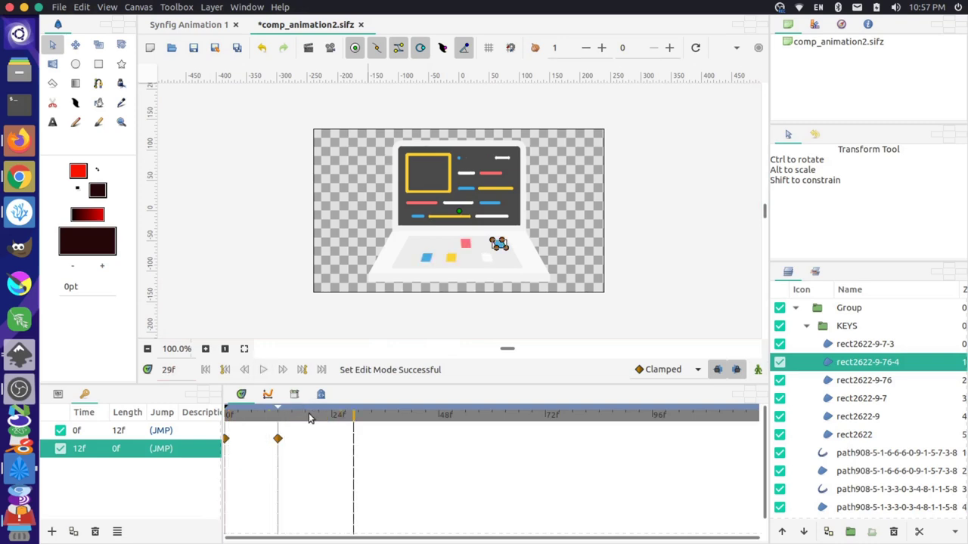
drag(308, 418, 205, 415)
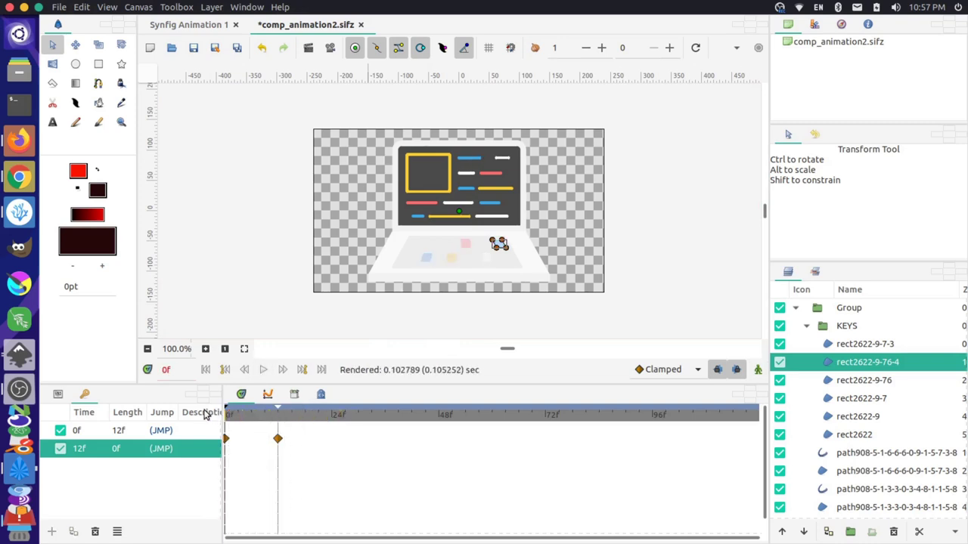
click(263, 369)
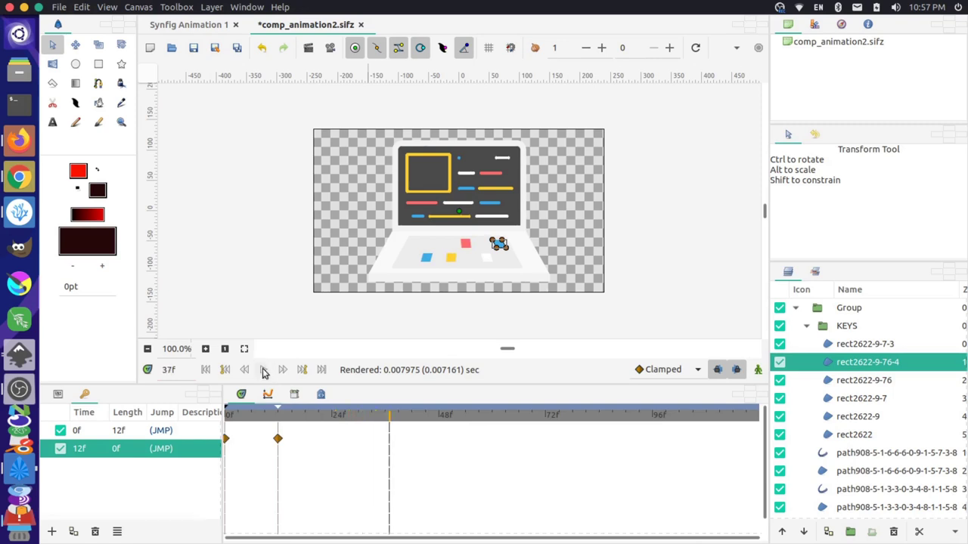
Step: Jump to the 12f keyframe, turn on animate editing mode and open the Amount of the yellow rect2622 key for editing
drag(329, 421, 210, 416)
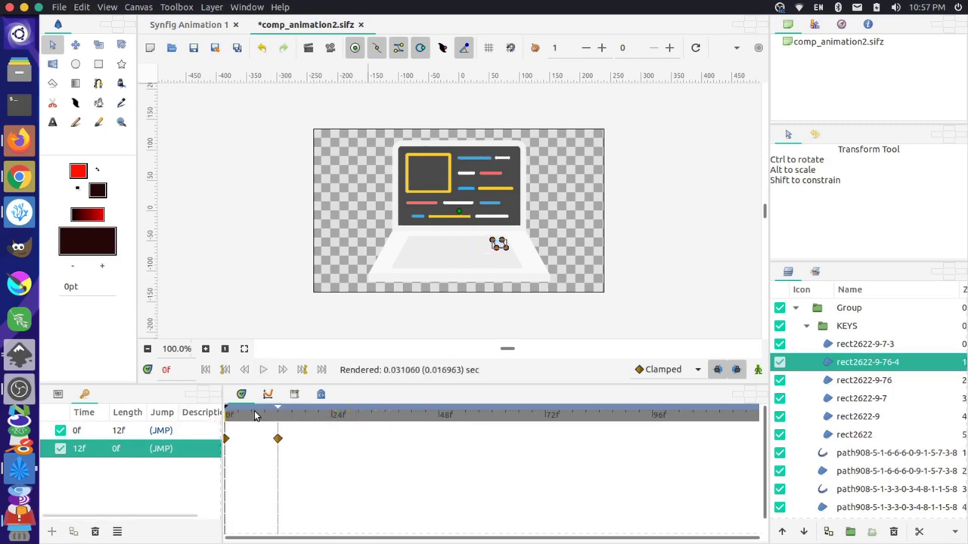
click(161, 448)
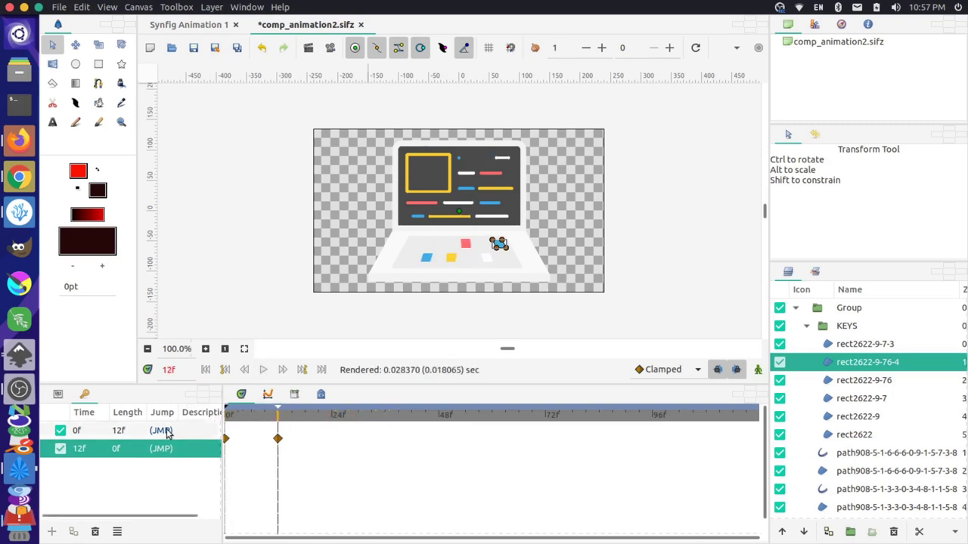
click(59, 394)
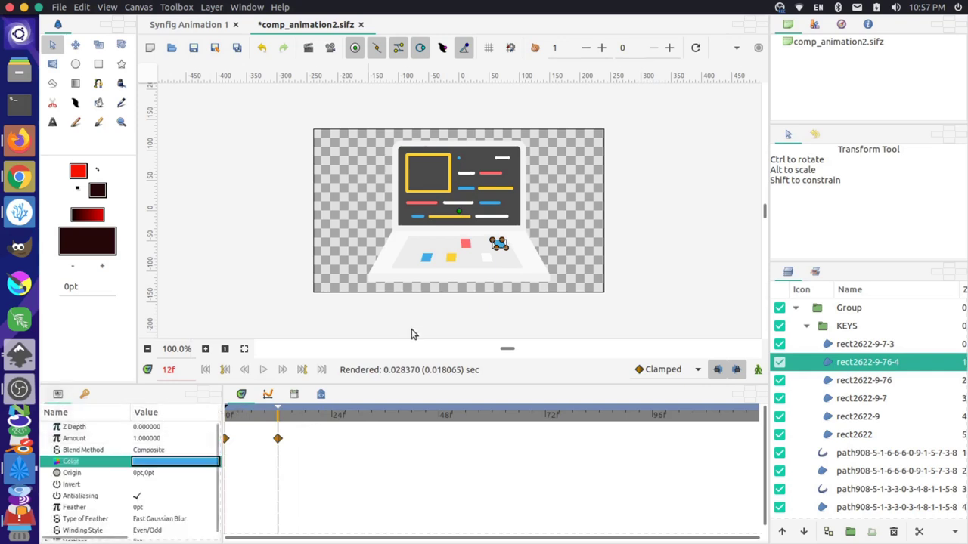
click(414, 244)
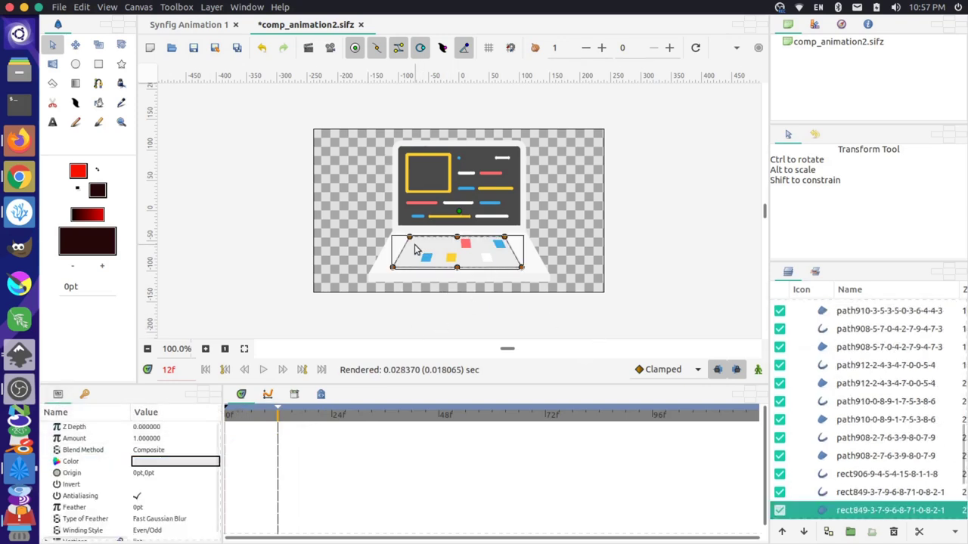
scroll(847, 423, up, 10)
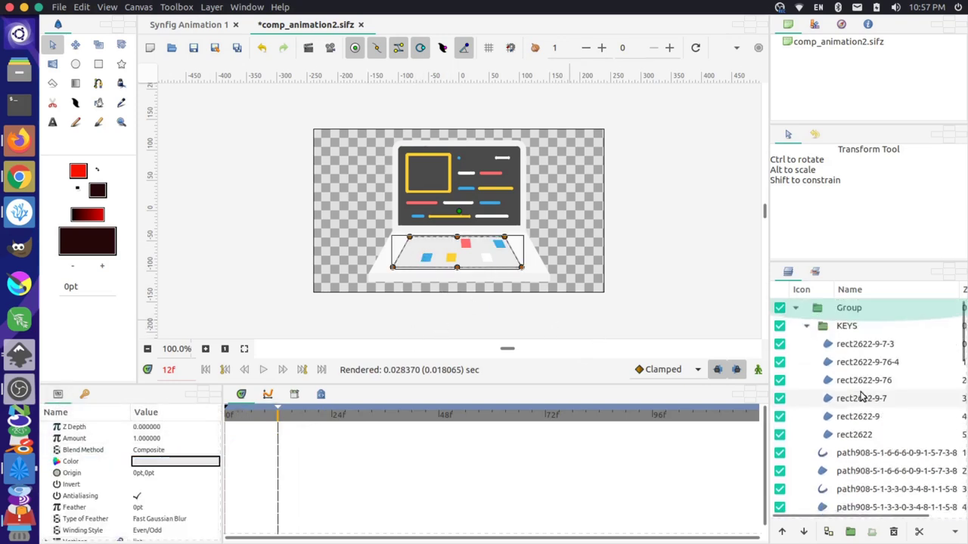
click(849, 434)
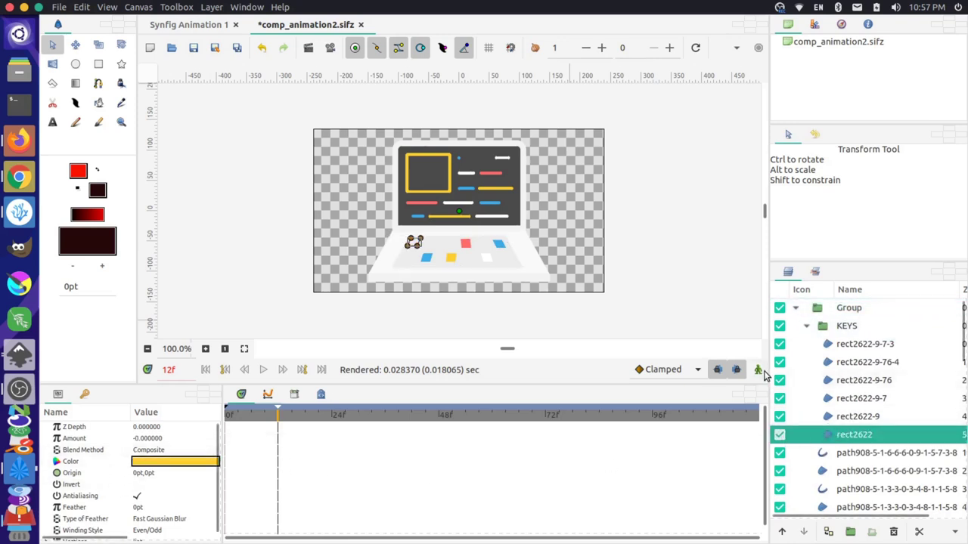
click(757, 370)
click(162, 438)
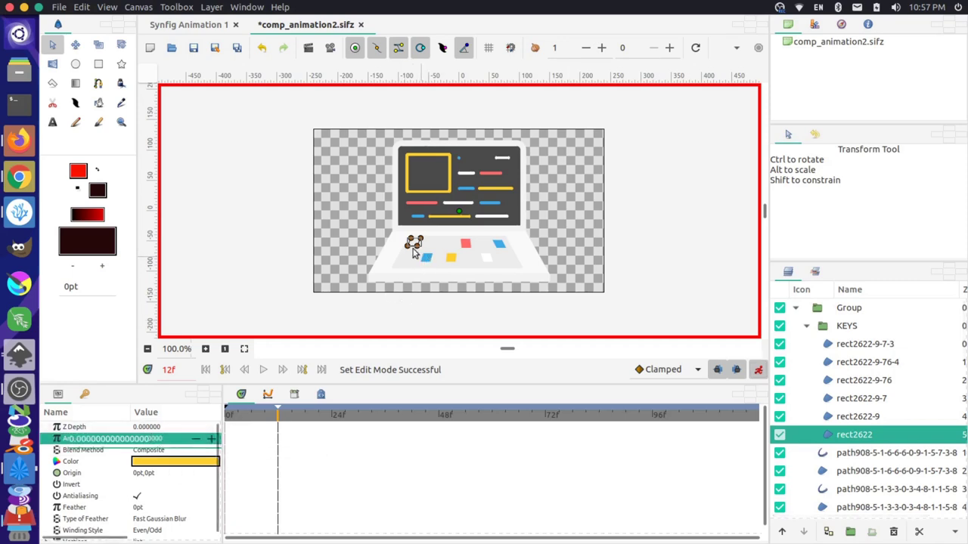
Step: Set the Amount of the yellow rect2622-9-7-3 key to 0 at frame 12
click(452, 262)
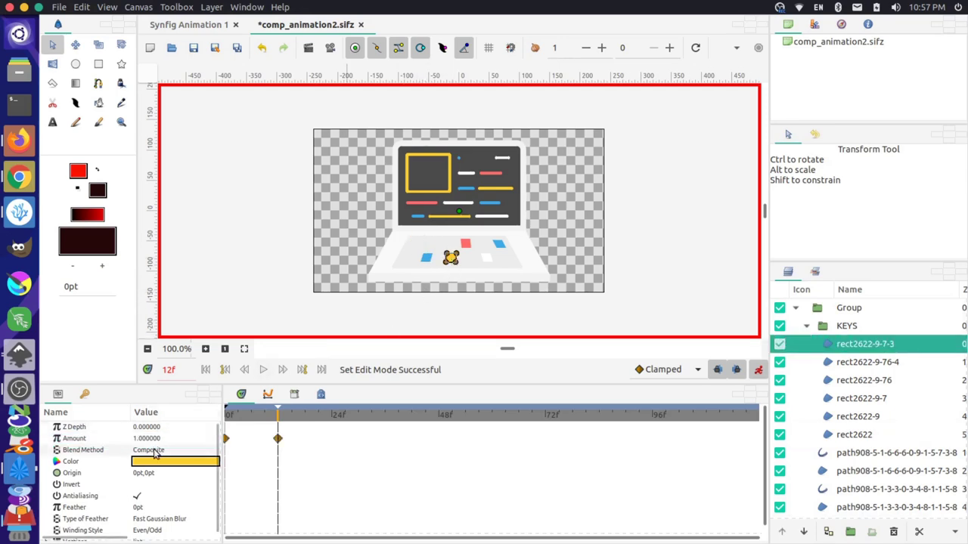
click(146, 440)
click(146, 440)
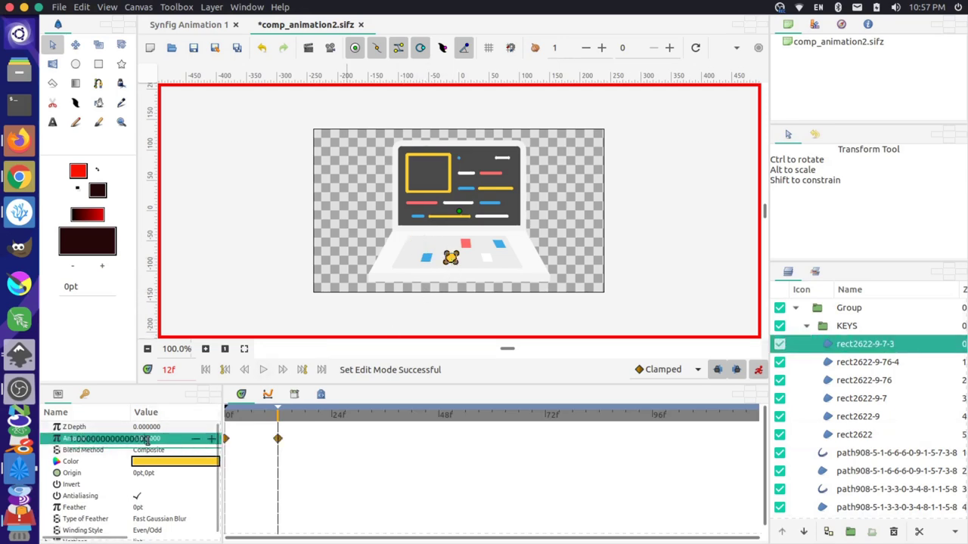
text(0)
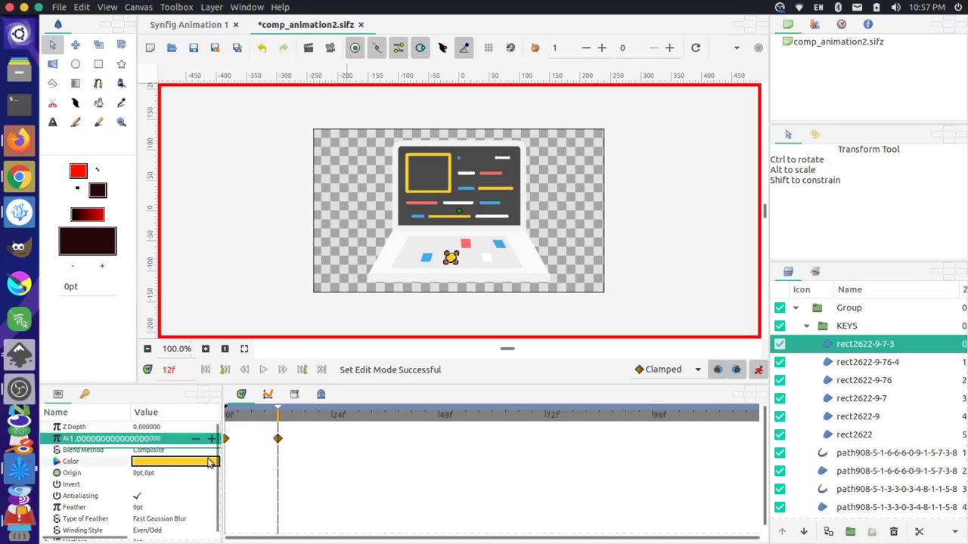
key(Return)
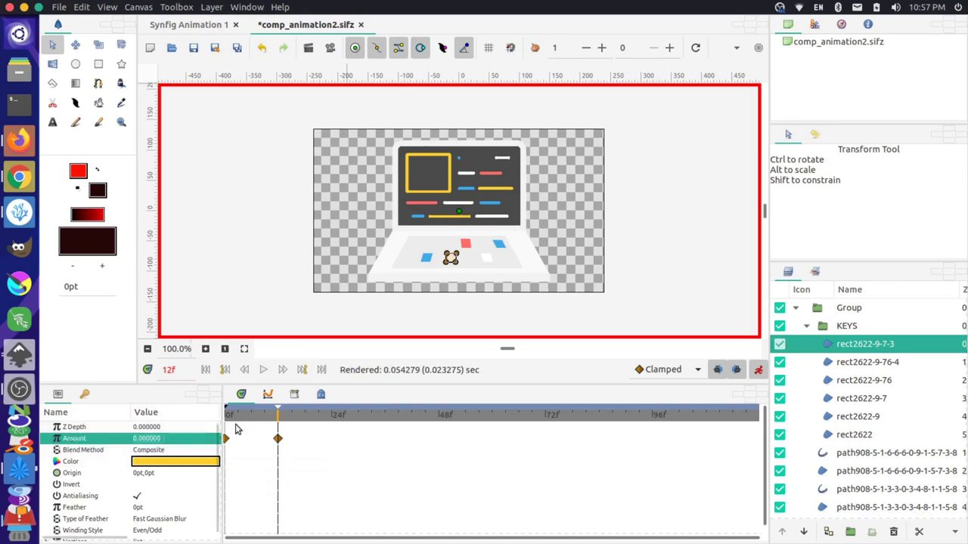
Step: Set the Amount of the red rect2622-9-7 key to 0 at frame 12
click(465, 247)
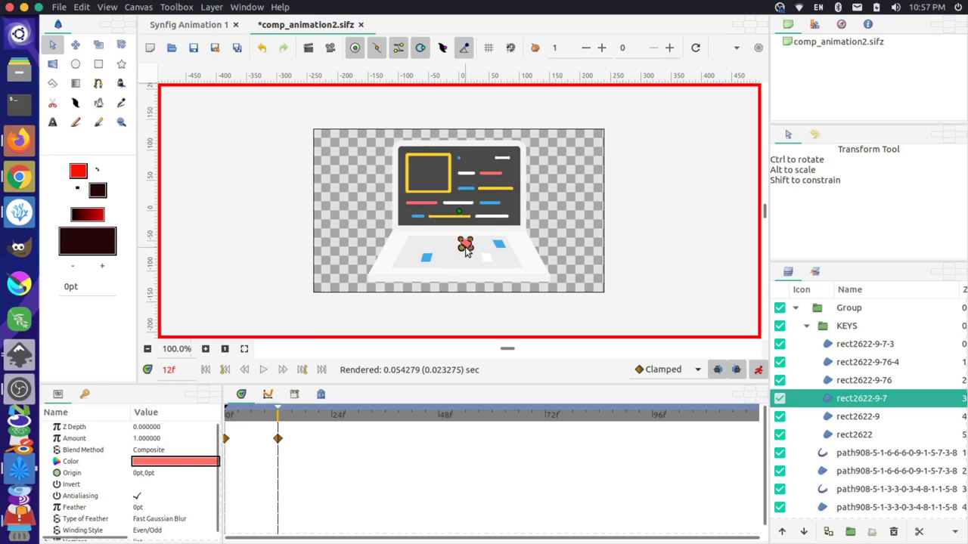
triple_click(146, 439)
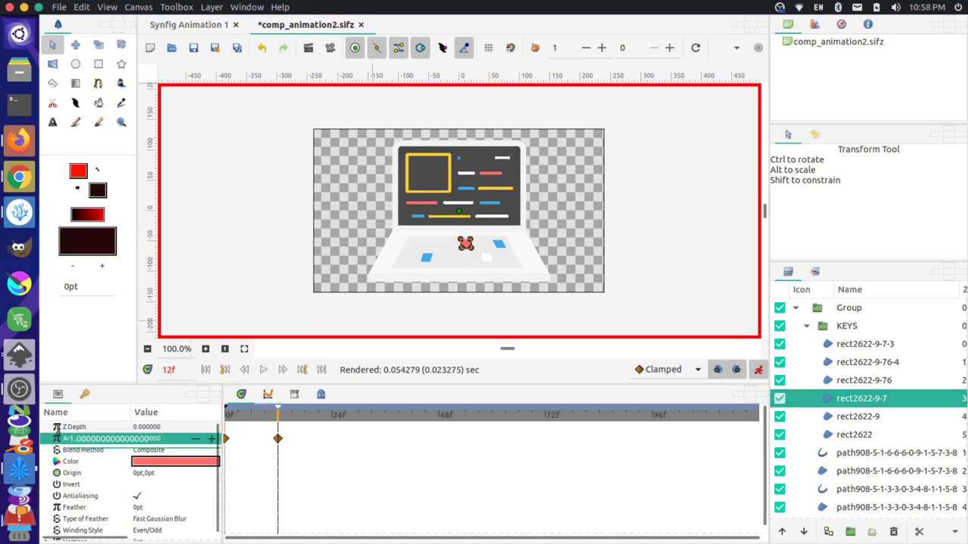
key(Return)
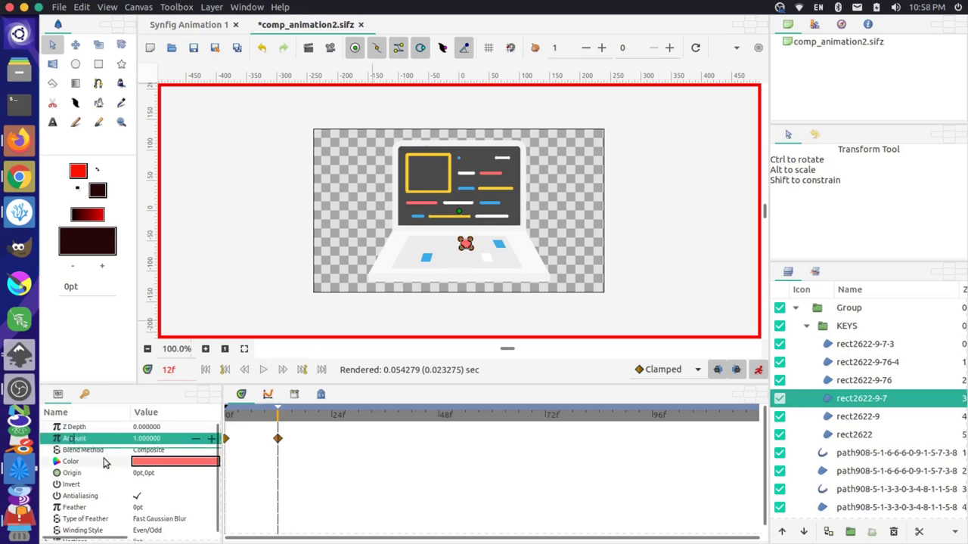
click(112, 463)
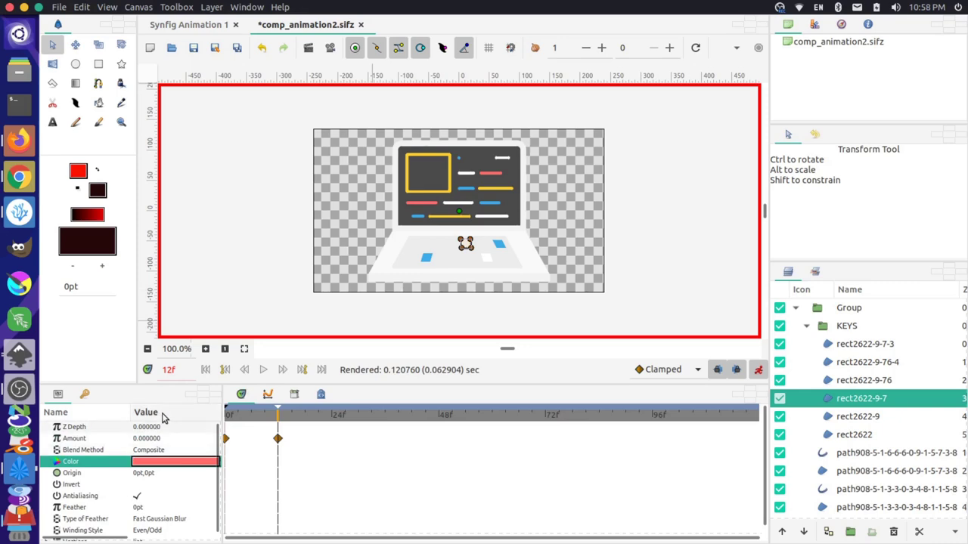
Step: Set the Amount of the white rect2622-9-76 key to 0 at frame 12
click(487, 262)
triple_click(151, 439)
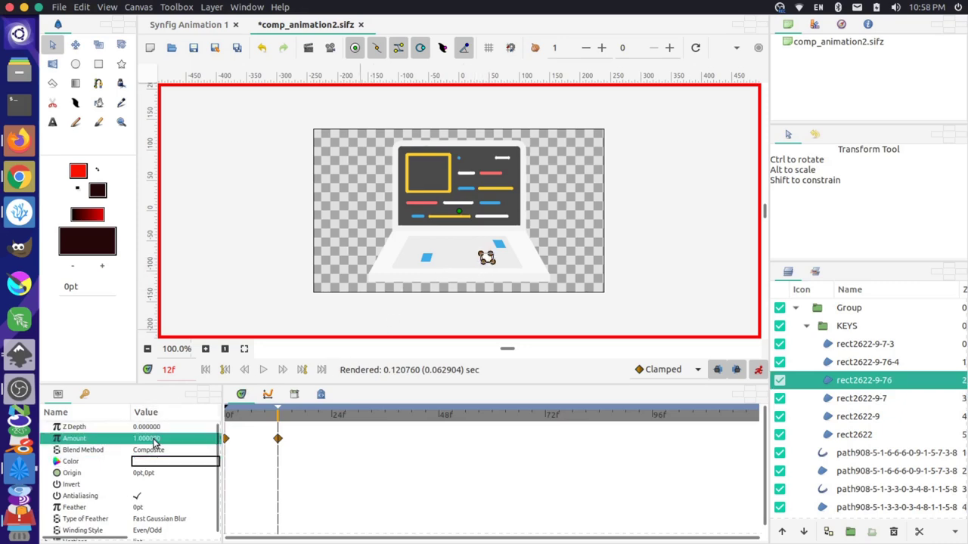
key(Return)
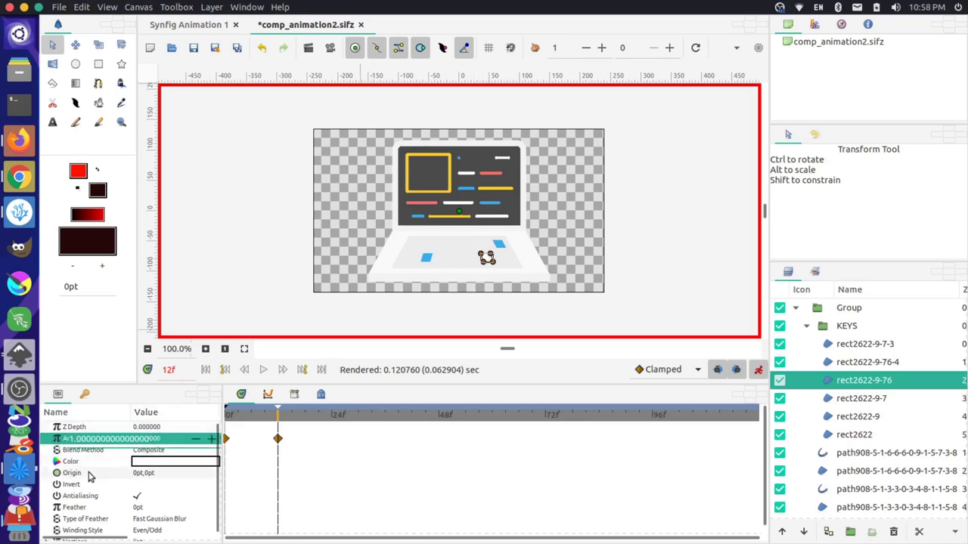
click(103, 475)
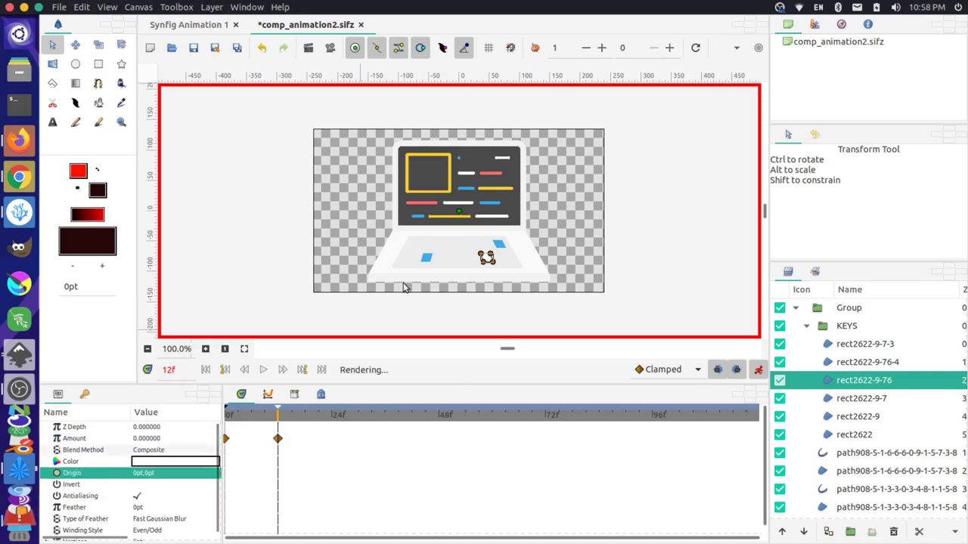
Step: Undo the accidental edit and set the Amount of the blue rect2622-9-76-4 key to 0 at frame 12
click(499, 244)
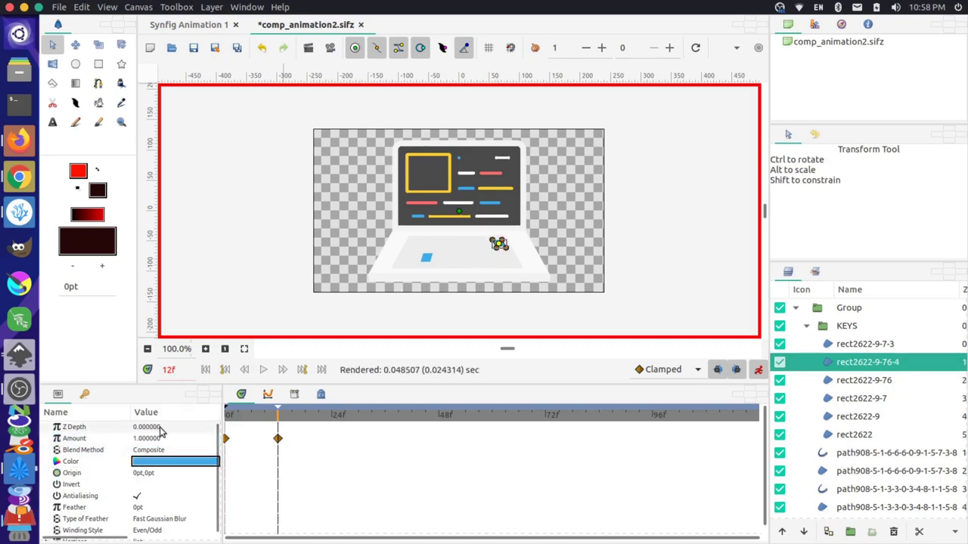
key(ctrl+z)
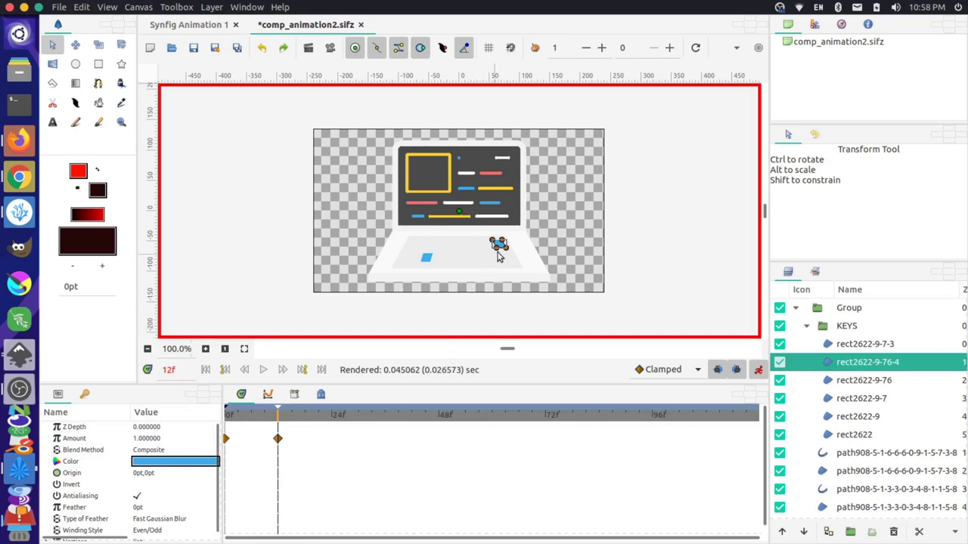
triple_click(140, 439)
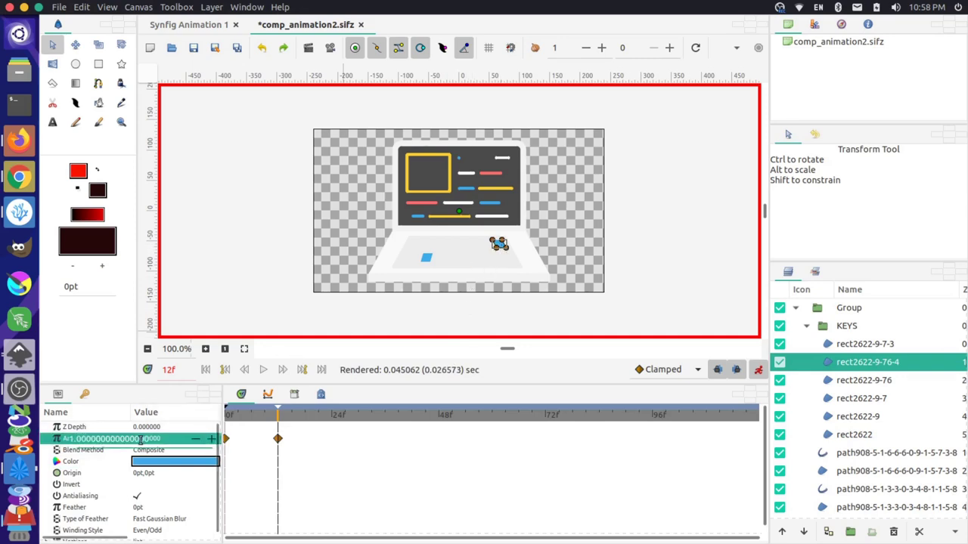
key(Return)
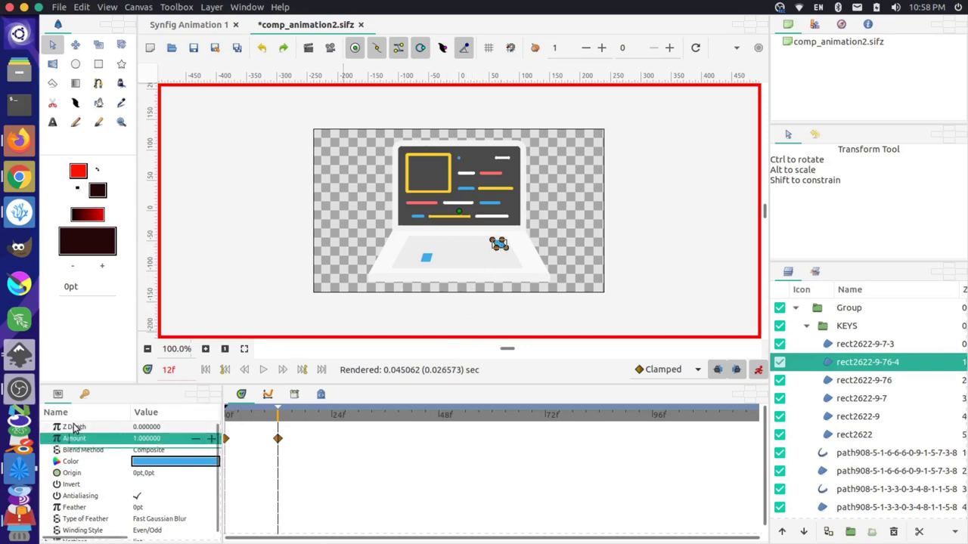
text(0)
key(Return)
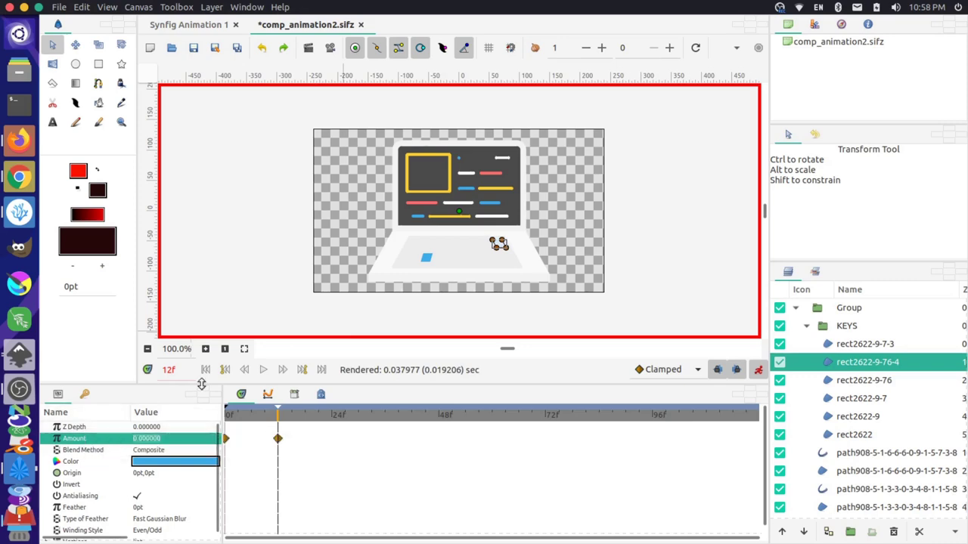
Step: Turn off animate editing mode and preview the remaining key's fade-in by playing the animation from frame 0
click(758, 370)
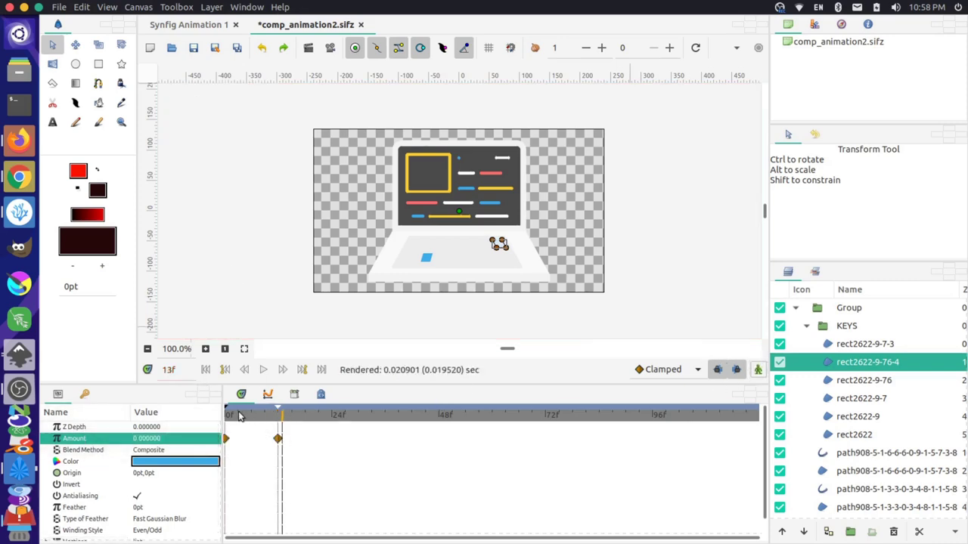
drag(279, 418, 201, 412)
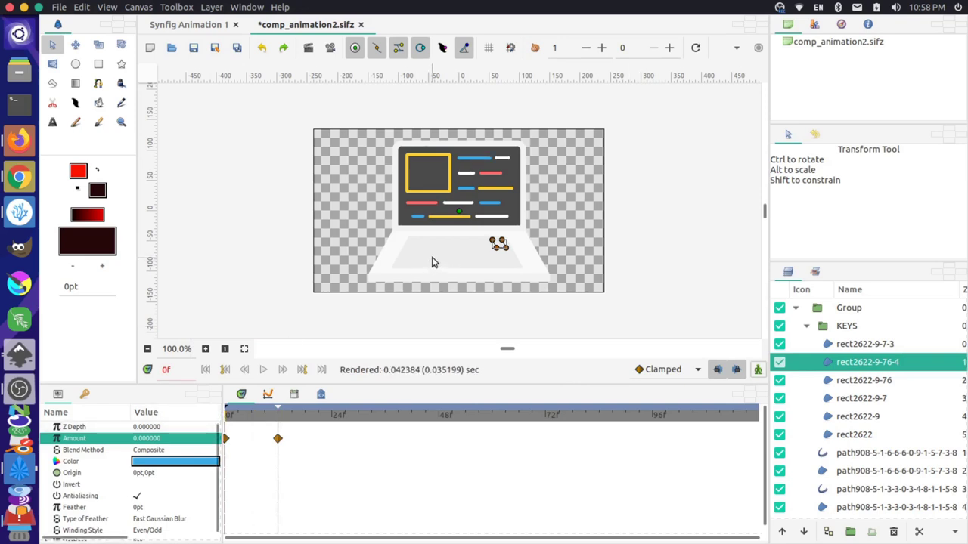
click(263, 369)
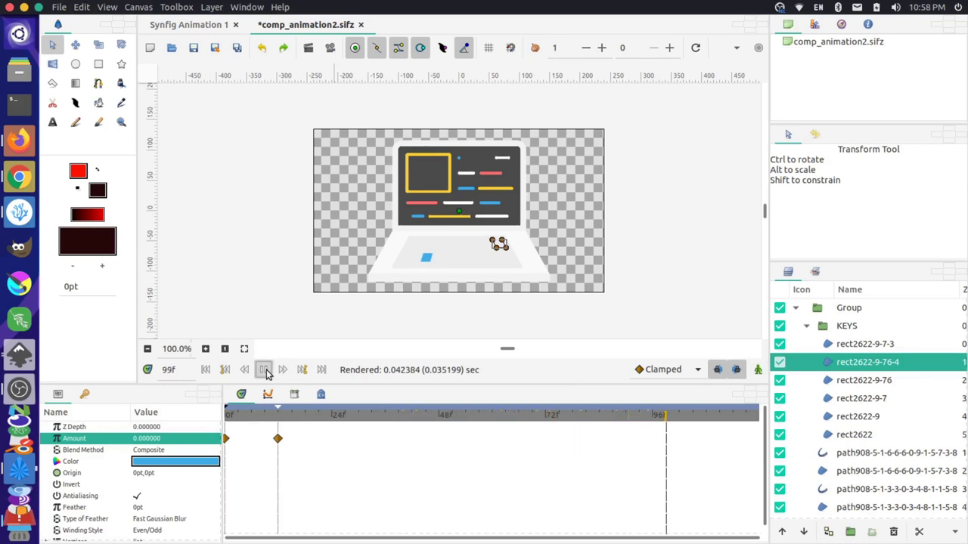
Step: Show the keyframe list and save the comp_animation2.sifz file
click(91, 394)
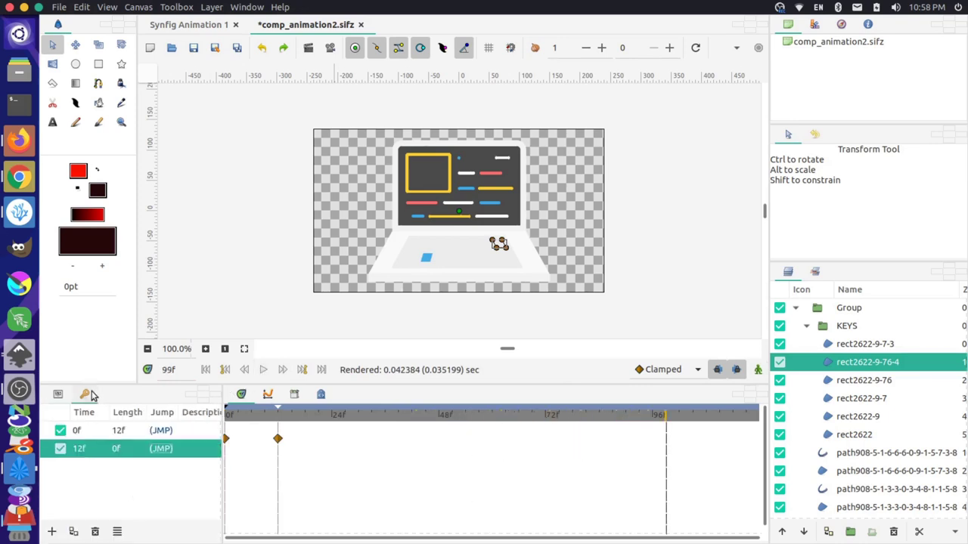
click(59, 7)
click(84, 89)
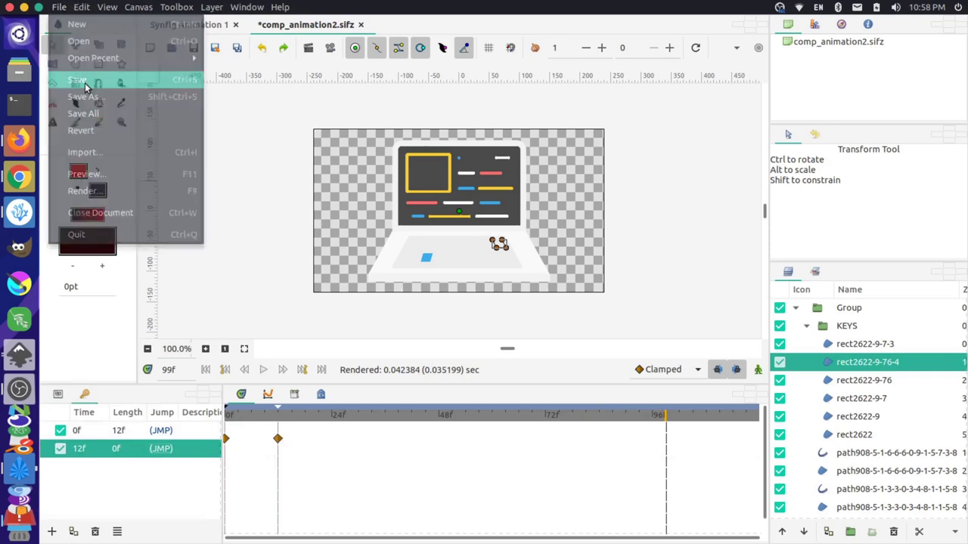
Step: Duplicate the 0f keyframe at frame 24 and jump to the duplicate
drag(315, 417, 332, 416)
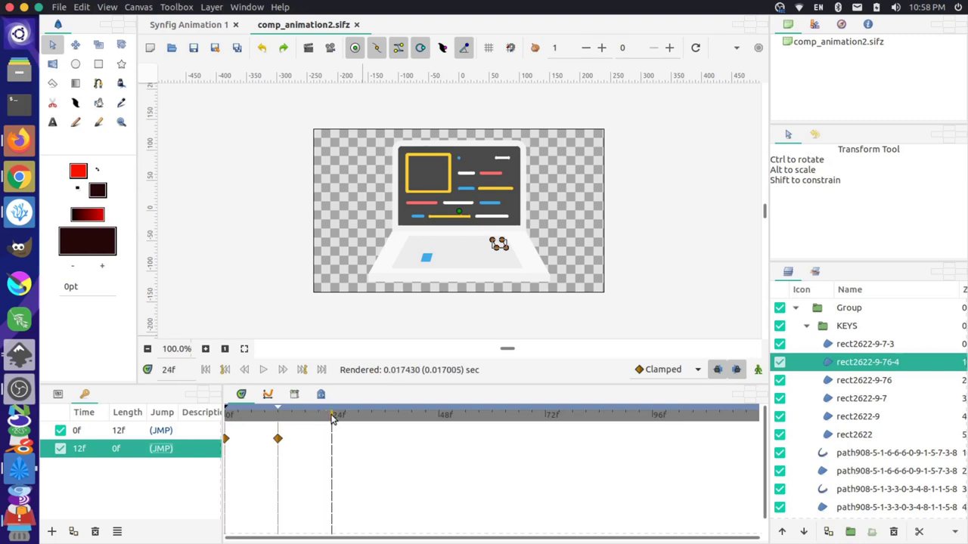
click(112, 432)
right_click(108, 433)
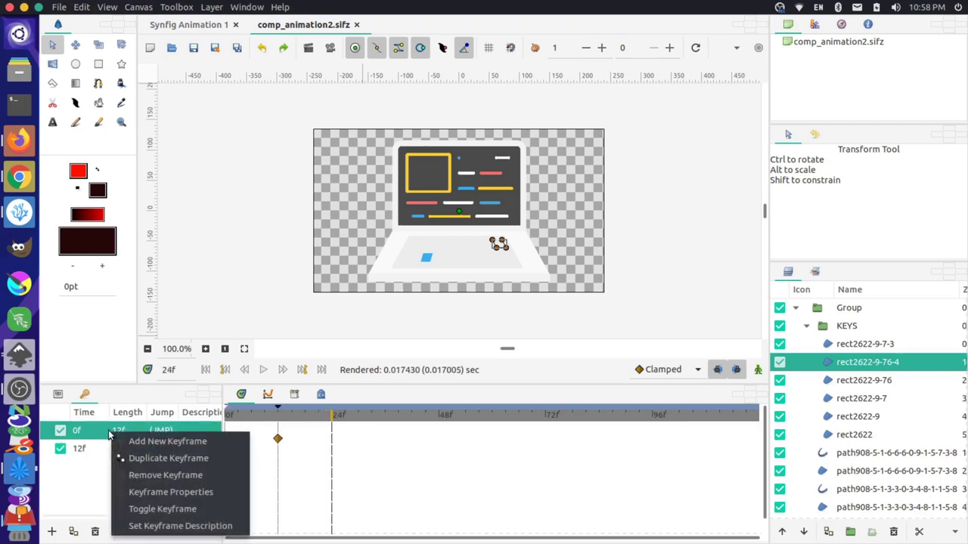
click(163, 459)
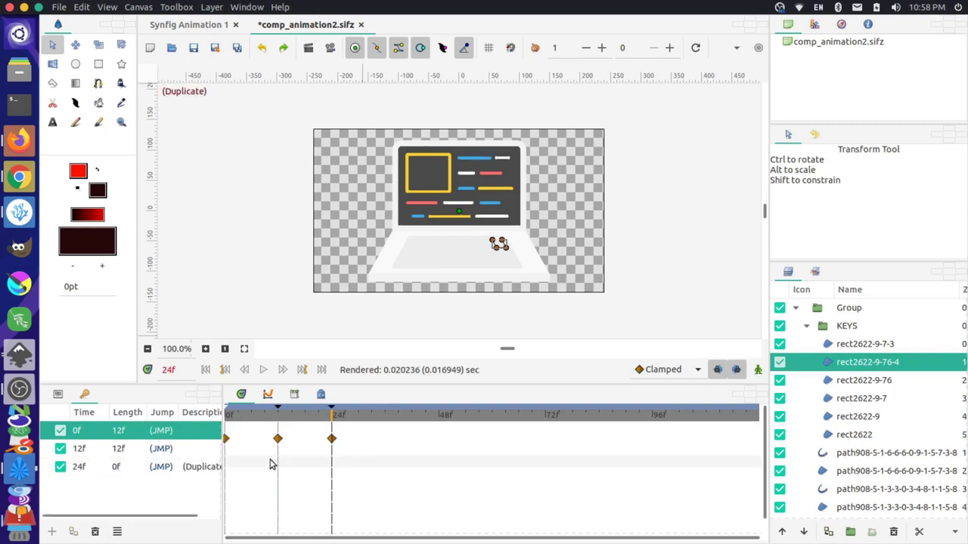
click(161, 474)
Step: Scrub the timeline back to frame 0 and play the animation to check the single blue key fading in and out
click(310, 421)
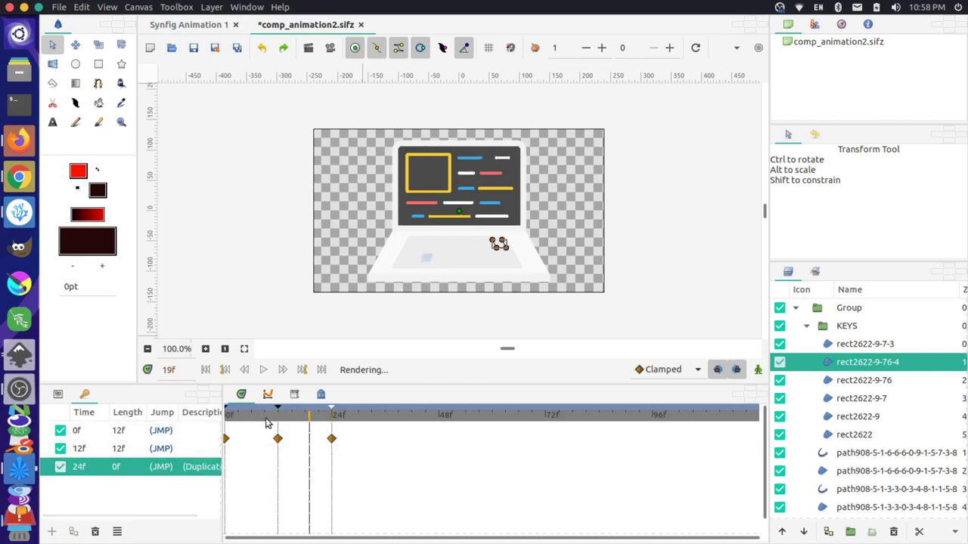
drag(266, 423, 213, 423)
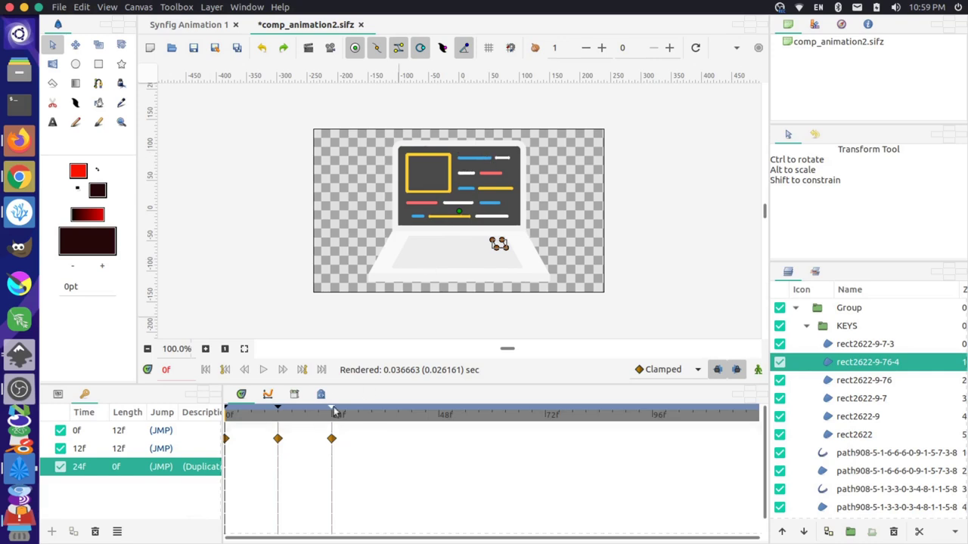
click(263, 370)
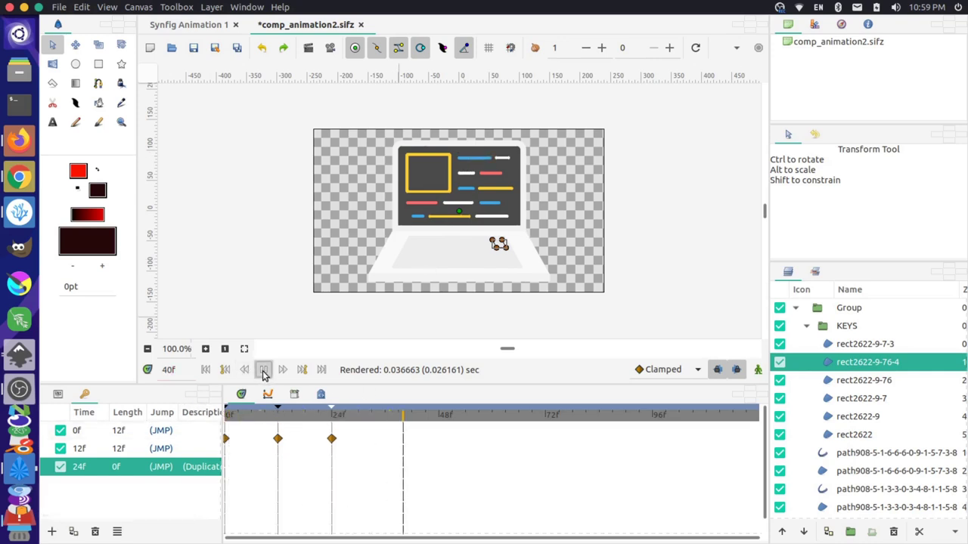
click(263, 371)
click(281, 415)
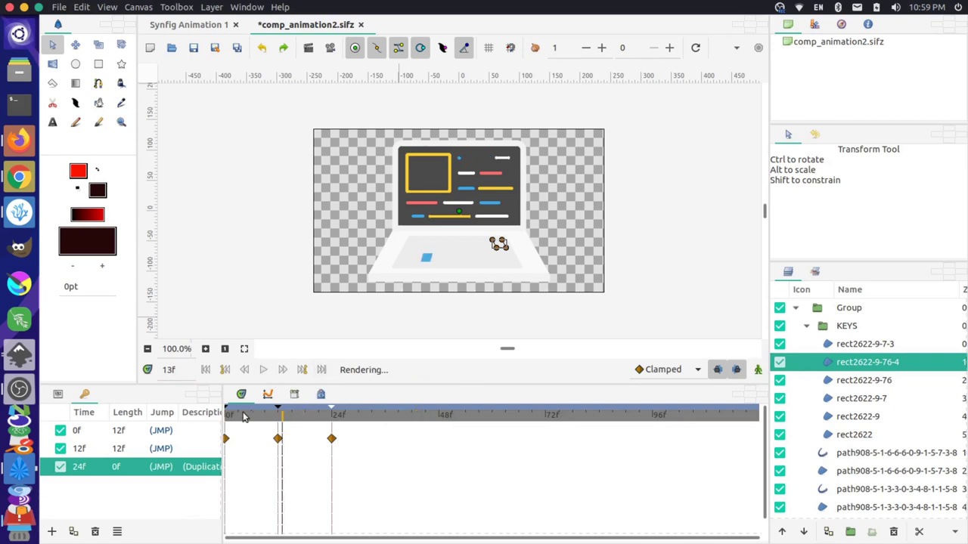
Step: Scrub the timeline from frame 0 to frame 24 to review the blue key's fade-in and fade-out
click(227, 415)
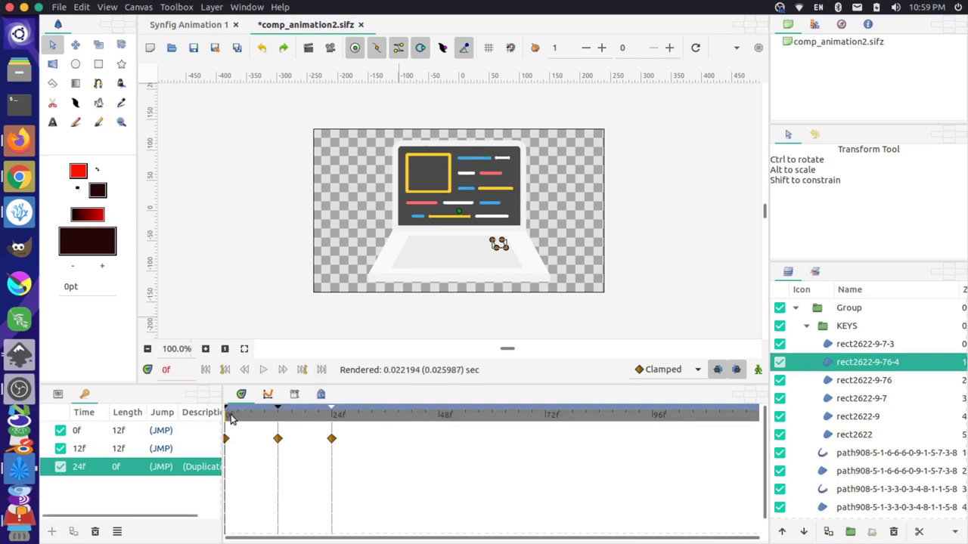
click(231, 417)
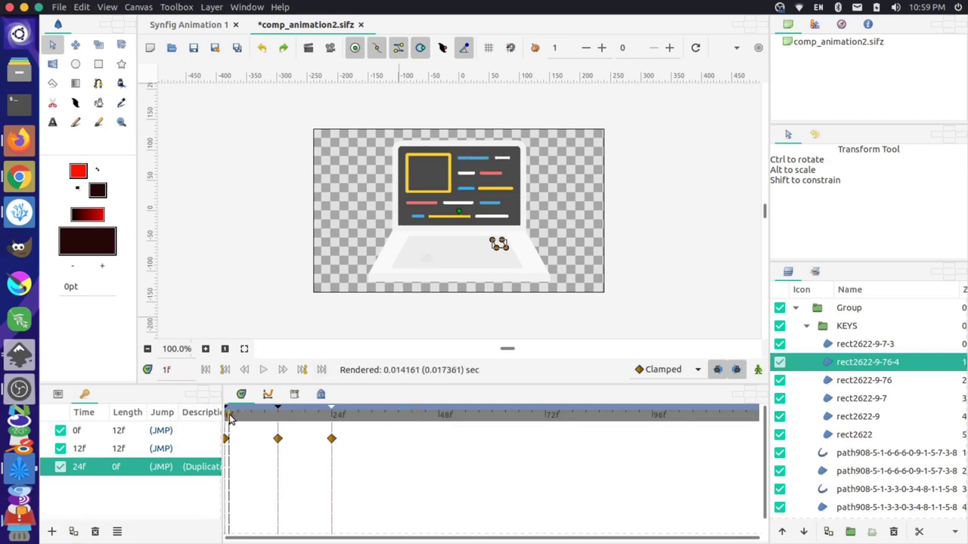
click(233, 418)
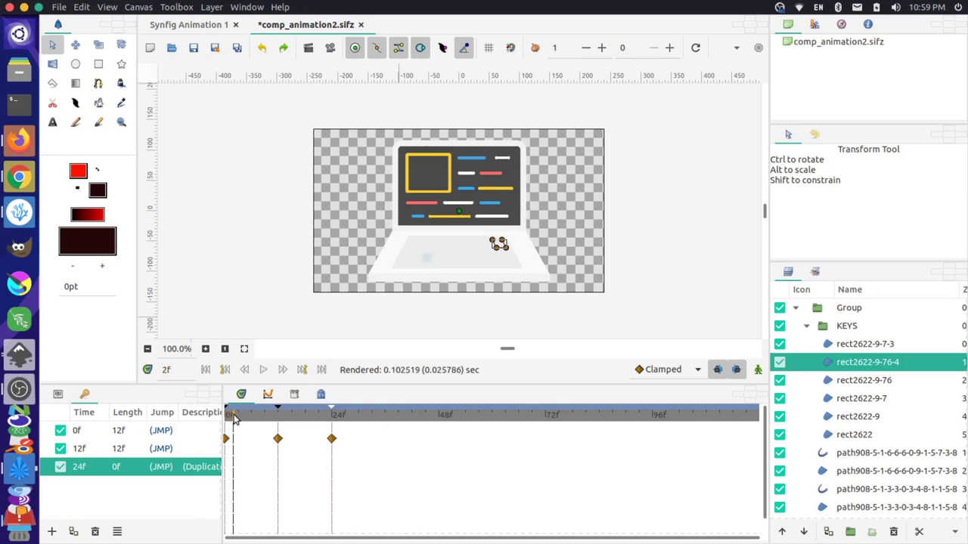
drag(234, 418, 332, 418)
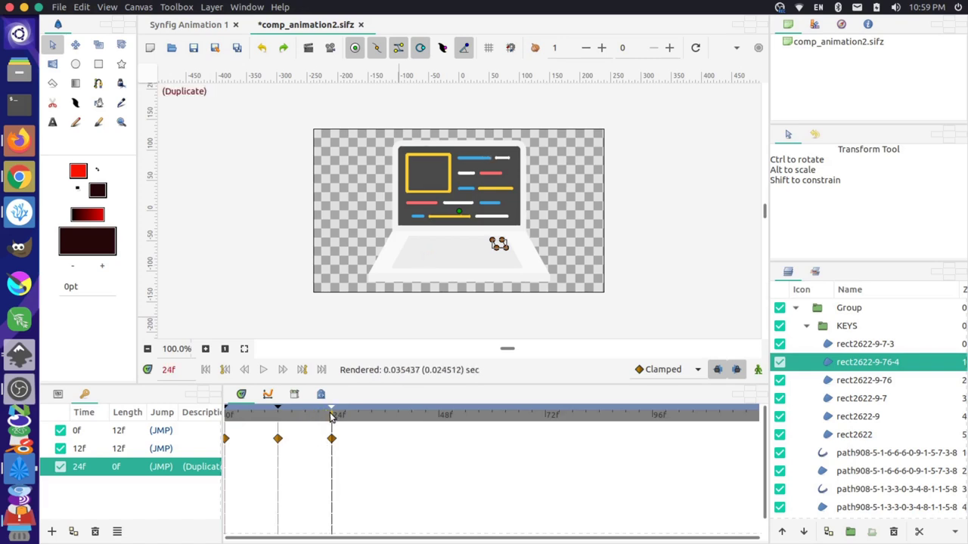
Step: Add a keyframe at frame 36 and turn on animate editing mode
click(384, 419)
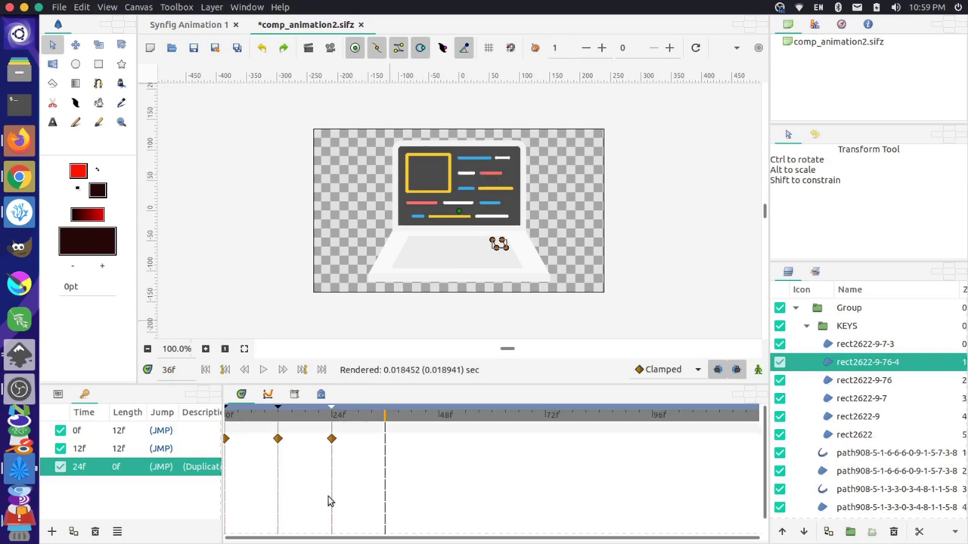
click(52, 532)
click(125, 490)
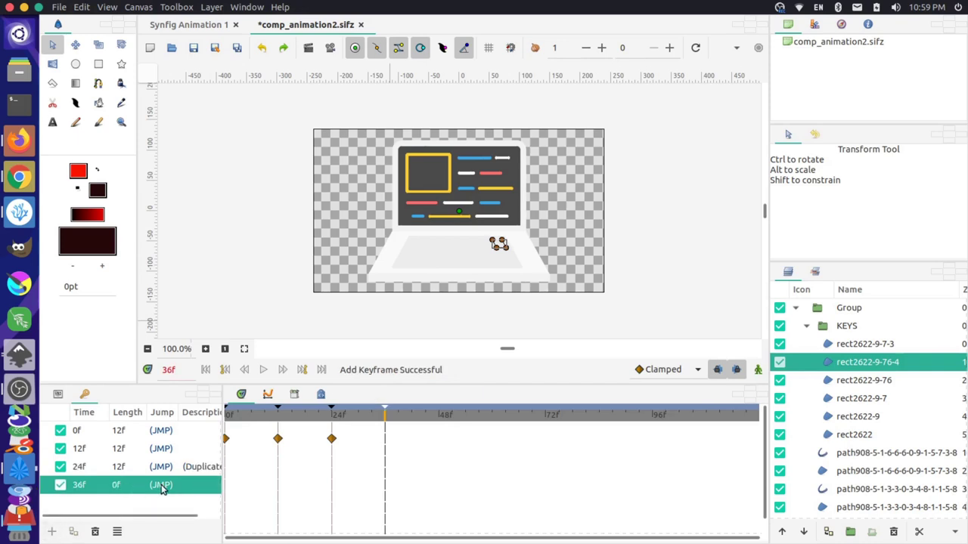
click(757, 369)
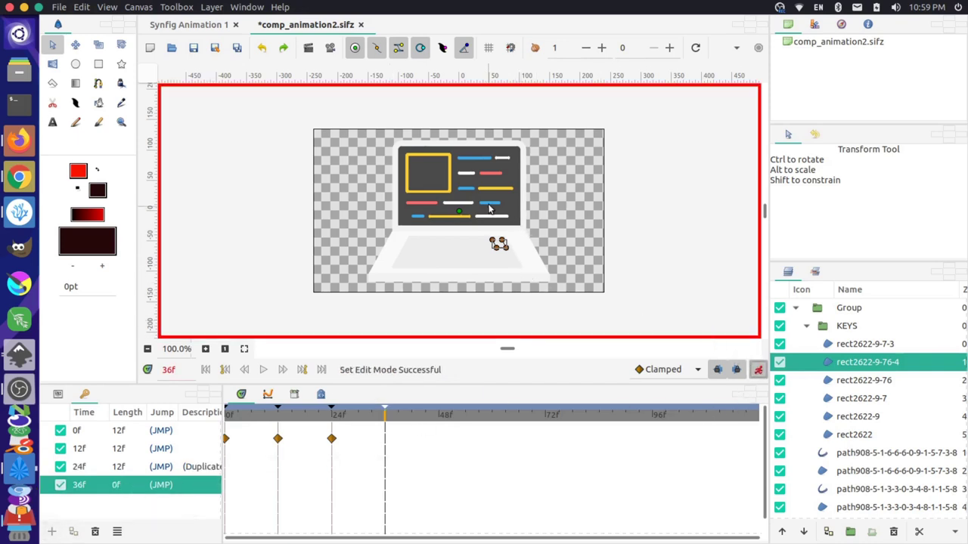
Step: Collapse the red code line at the upper right of the laptop screen onto its left end point at frame 36
scroll(488, 210, up, 3)
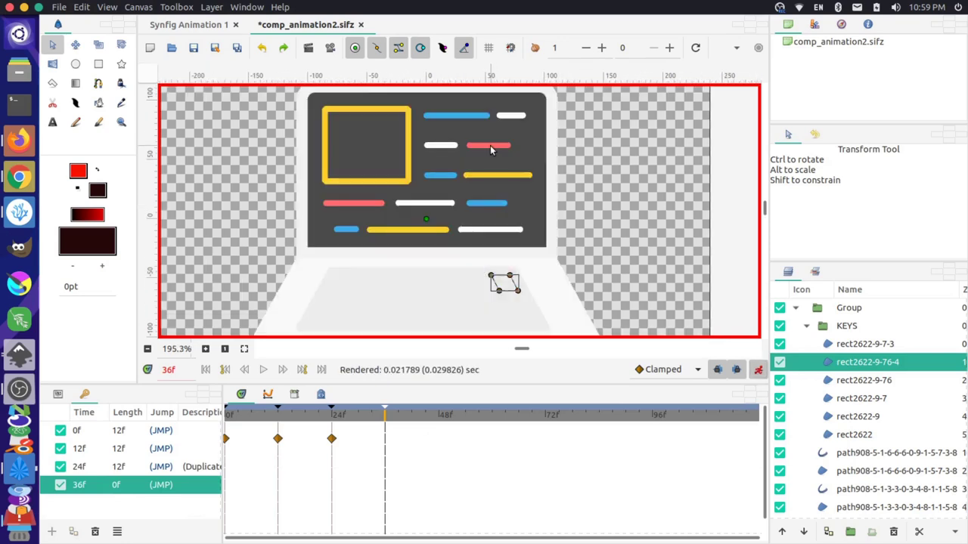
click(490, 145)
scroll(507, 176, up, 3)
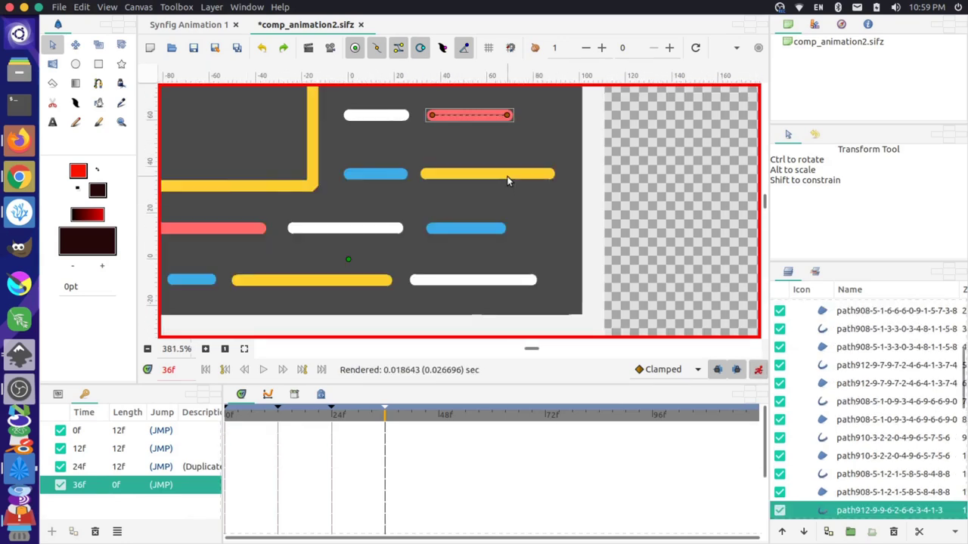
scroll(495, 178, up, 1)
scroll(493, 180, up, 2)
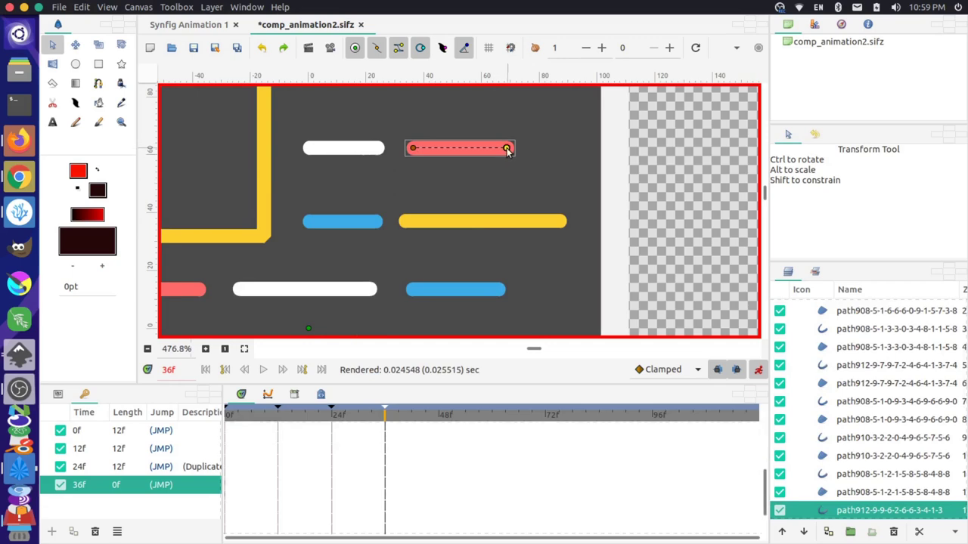
mouse_move(507, 148)
mouse_down()
mouse_move(482, 155)
mouse_move(505, 148)
mouse_up()
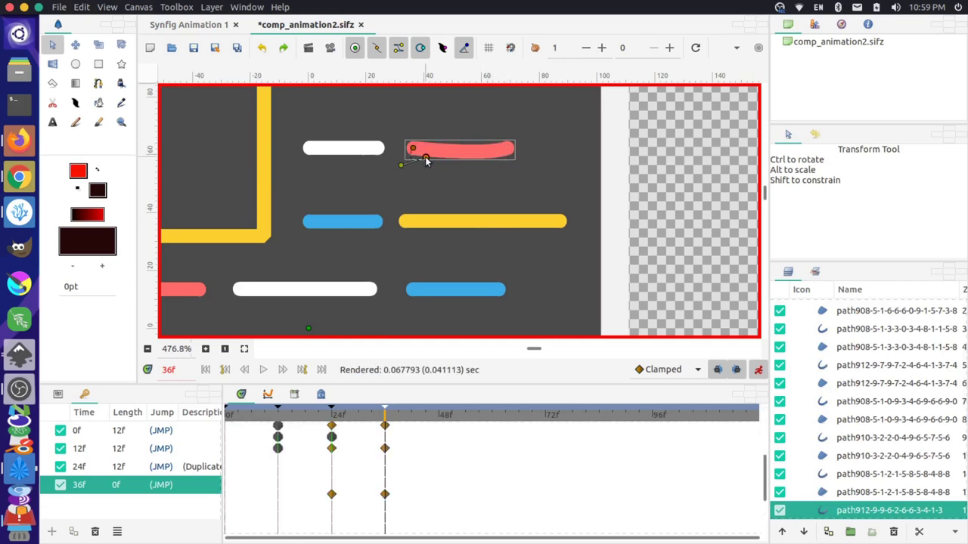
click(415, 149)
mouse_move(413, 150)
mouse_down()
mouse_move(396, 157)
mouse_move(414, 153)
mouse_up()
Step: Align the overlapping handles at the collapsed red line's left end so it forms a clean round dot
scroll(415, 156, up, 10)
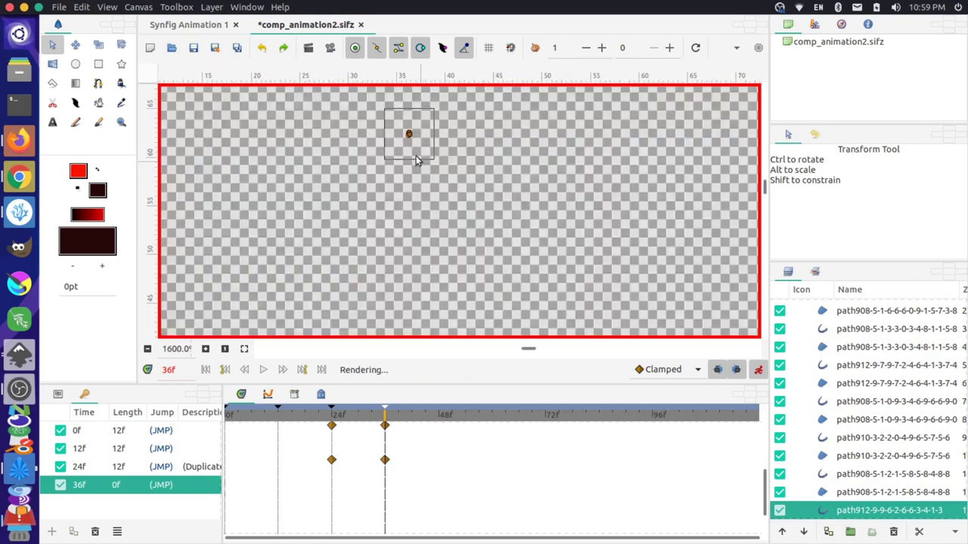
scroll(413, 157, up, 4)
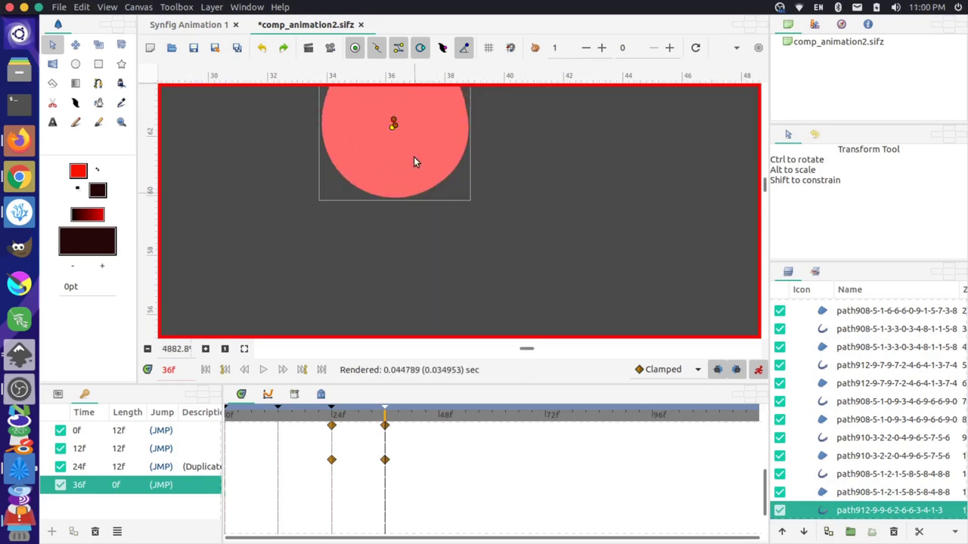
scroll(413, 158, up, 1)
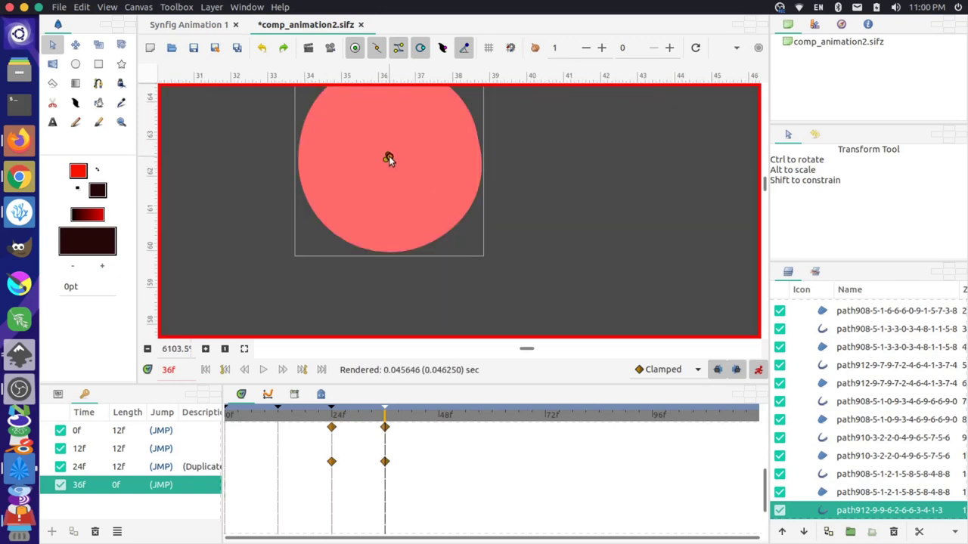
drag(387, 157, 384, 159)
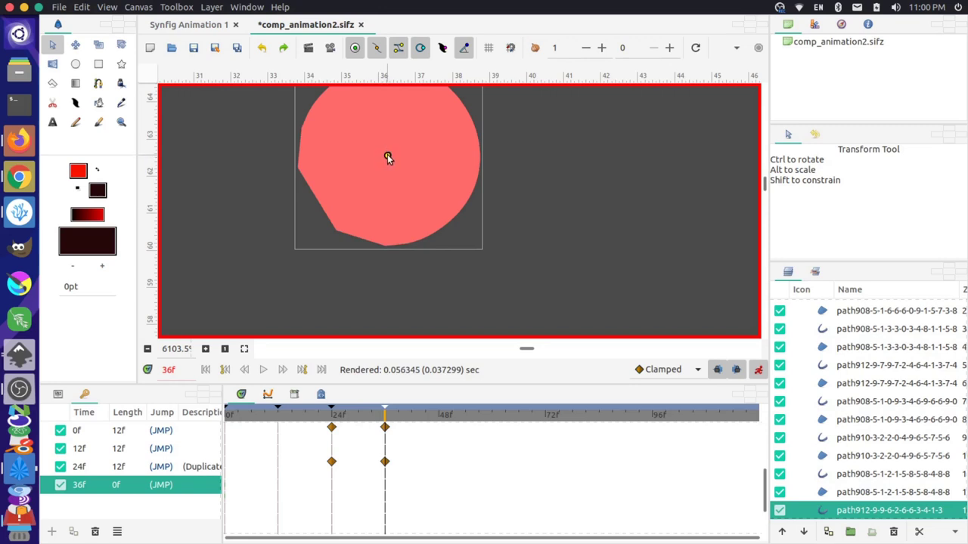
key(ctrl+z)
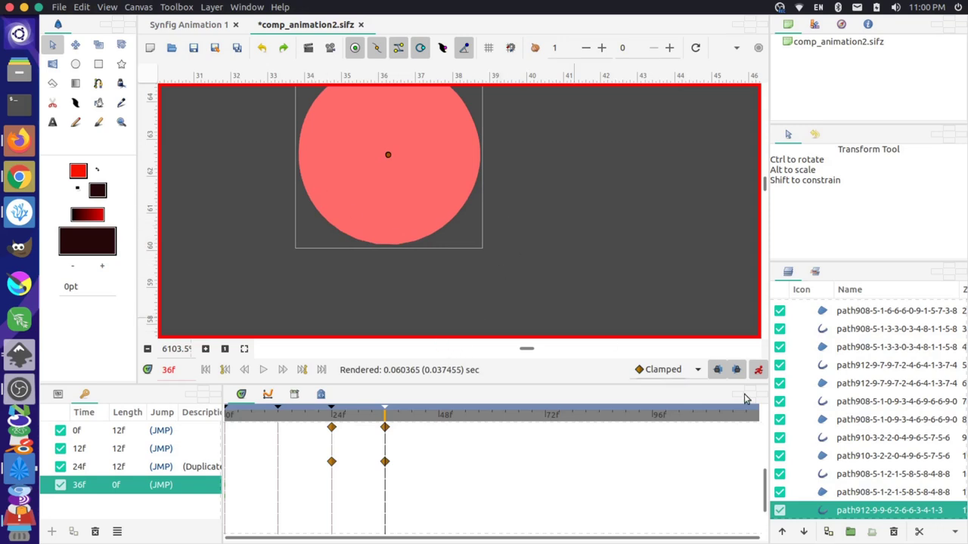
Step: Turn off animate editing mode and save comp_animation2.sifz
click(757, 370)
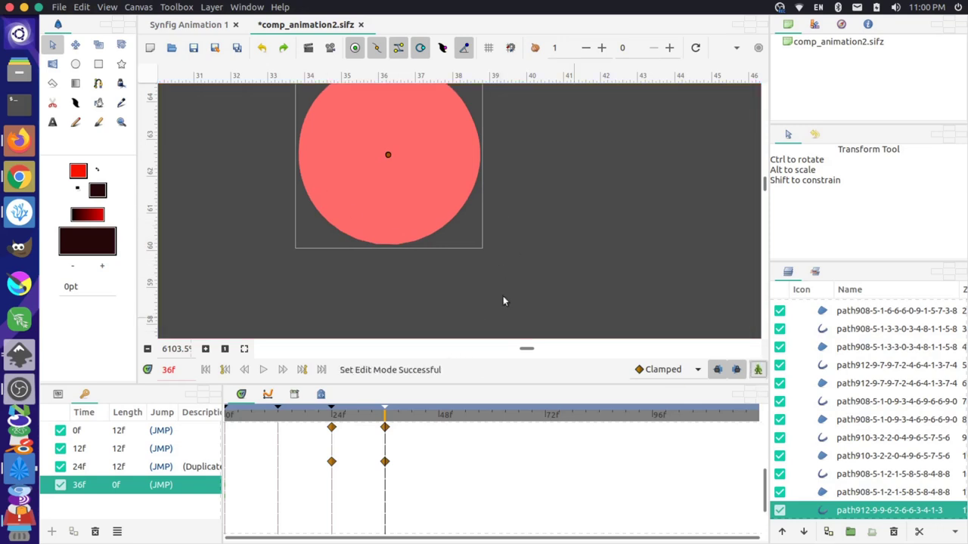
click(57, 8)
click(78, 79)
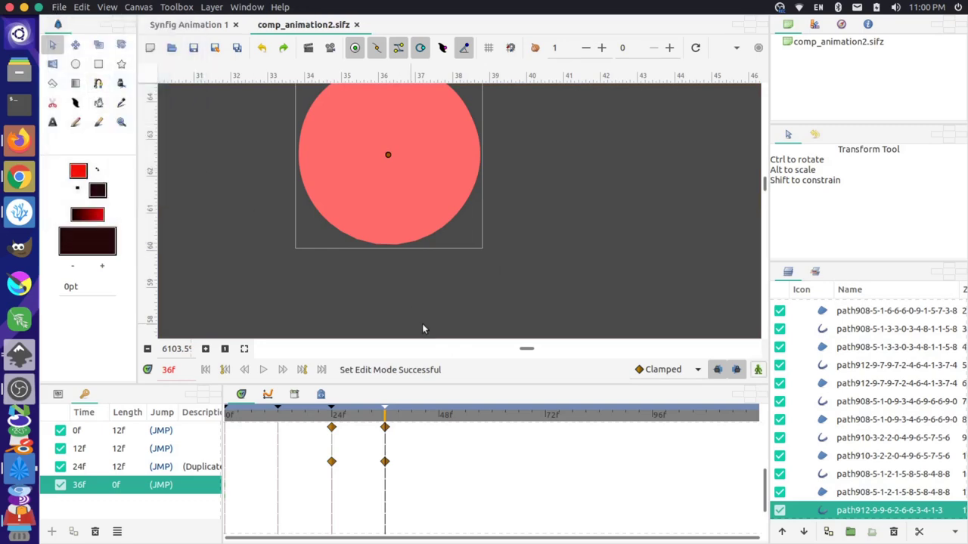
Step: Select the blue key layer rect2622-9-76-4, show its parameters and turn on animate editing mode at frame 36
scroll(471, 254, down, 6)
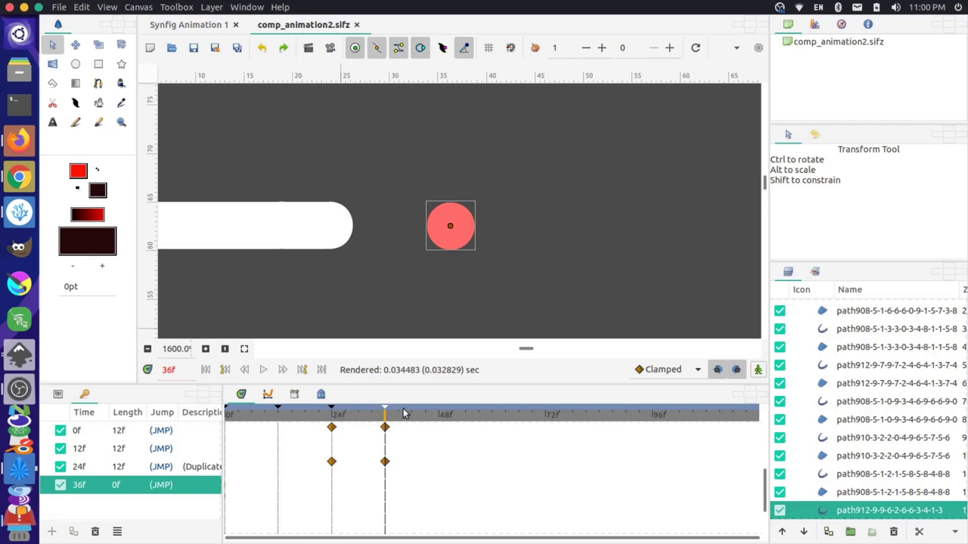
mouse_move(403, 413)
mouse_down()
mouse_move(443, 417)
mouse_move(385, 419)
mouse_up()
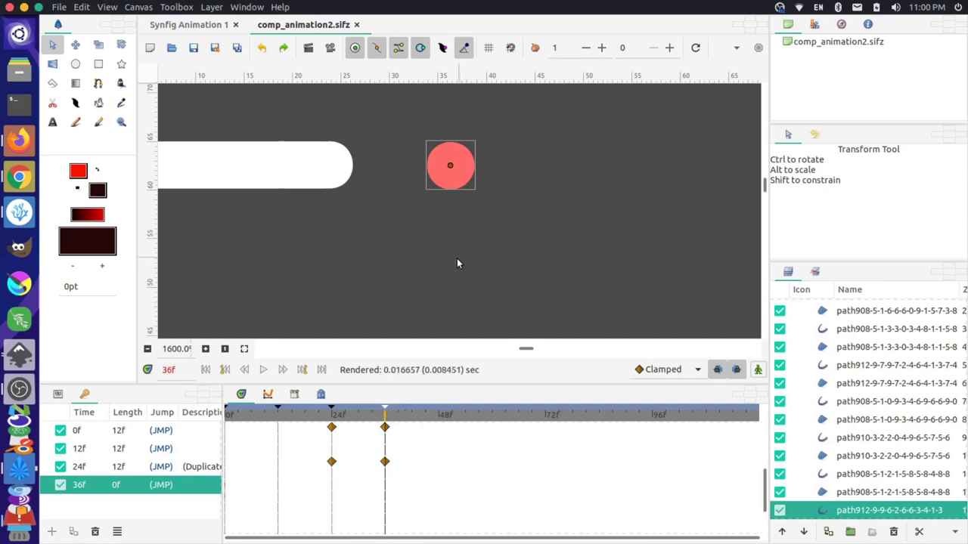
scroll(457, 259, up, 4)
scroll(452, 270, down, 12)
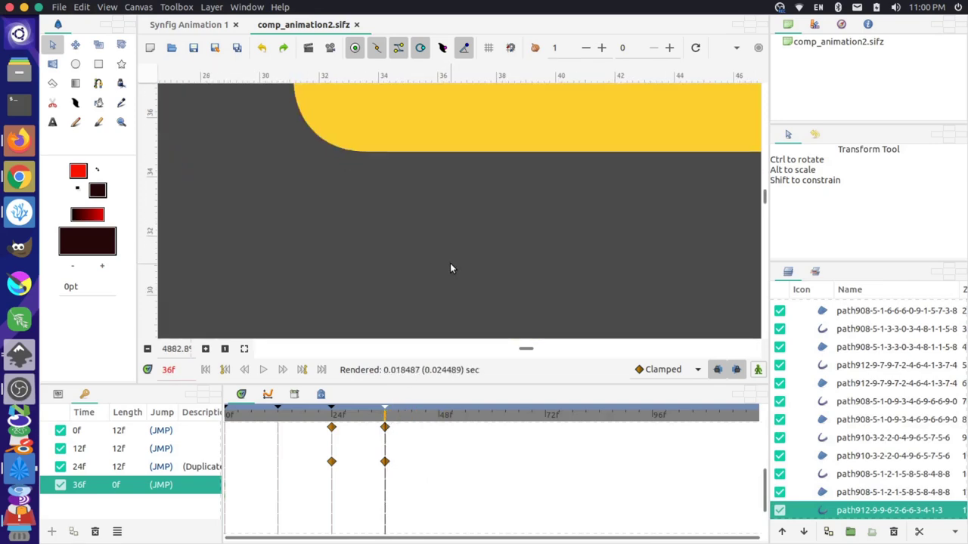
scroll(449, 268, down, 5)
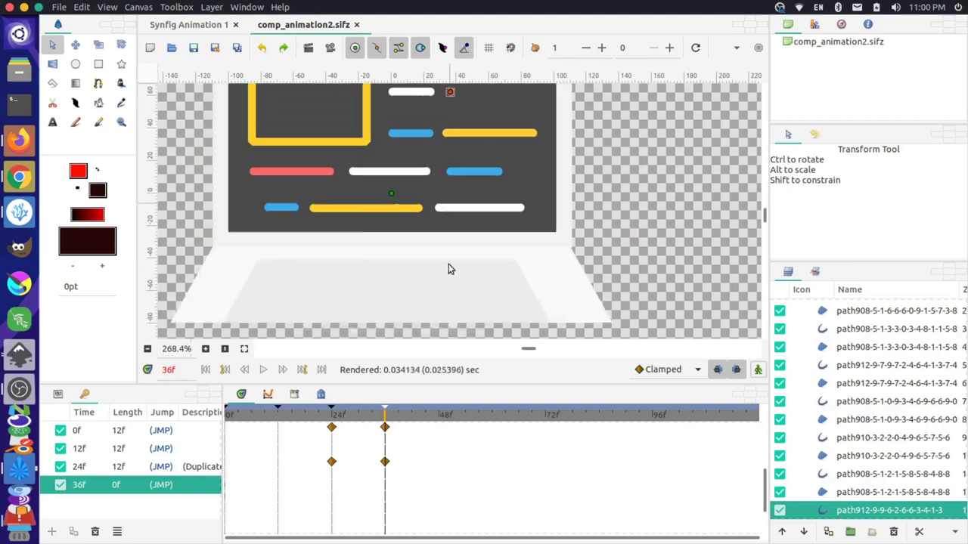
scroll(879, 366, up, 3)
scroll(877, 364, up, 2)
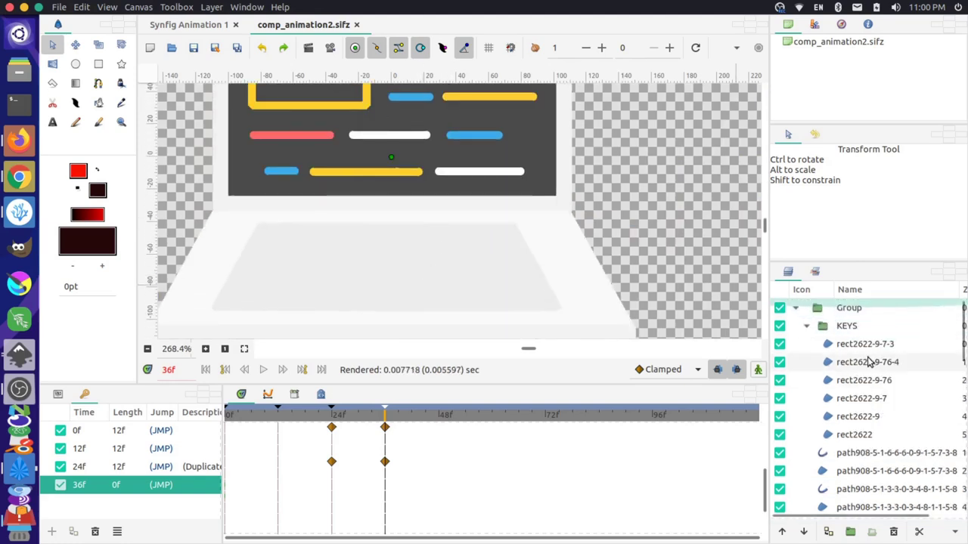
click(858, 366)
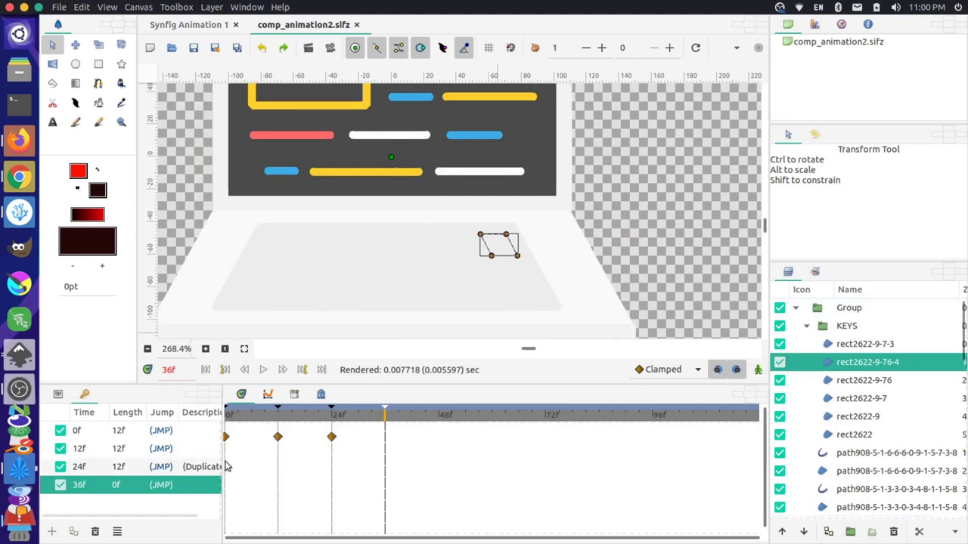
click(58, 394)
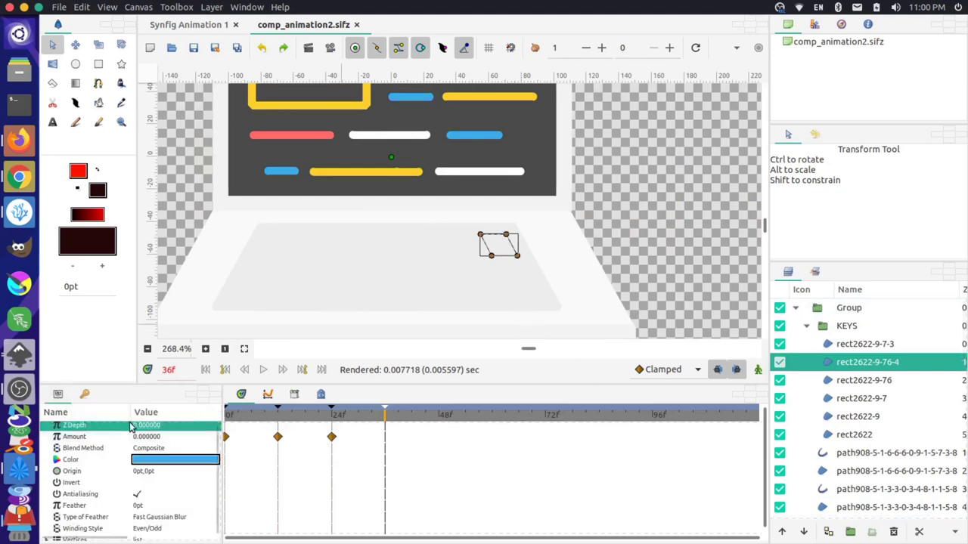
click(758, 370)
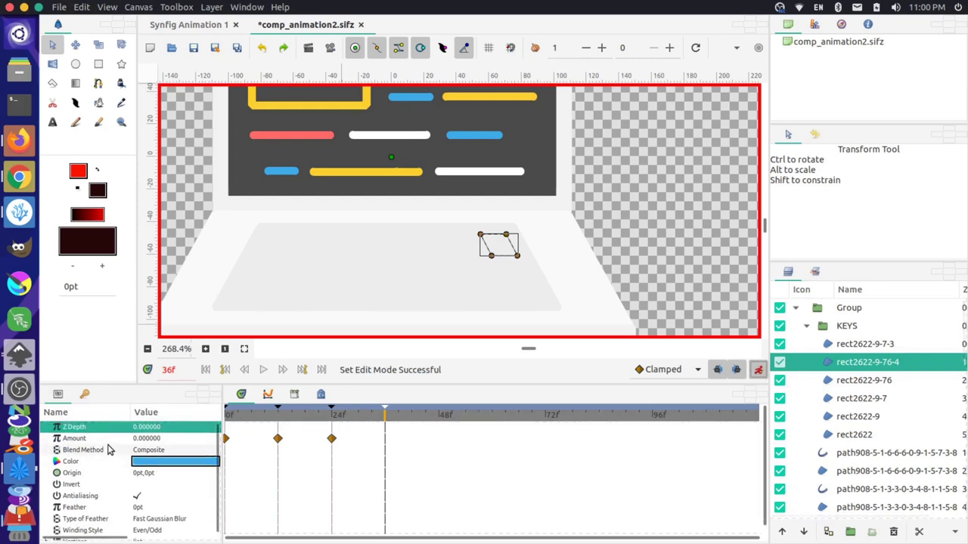
Step: Key the Amount of rect2622-9-76-4 at frame 36, trying 1 and returning it to 0
click(135, 438)
click(147, 438)
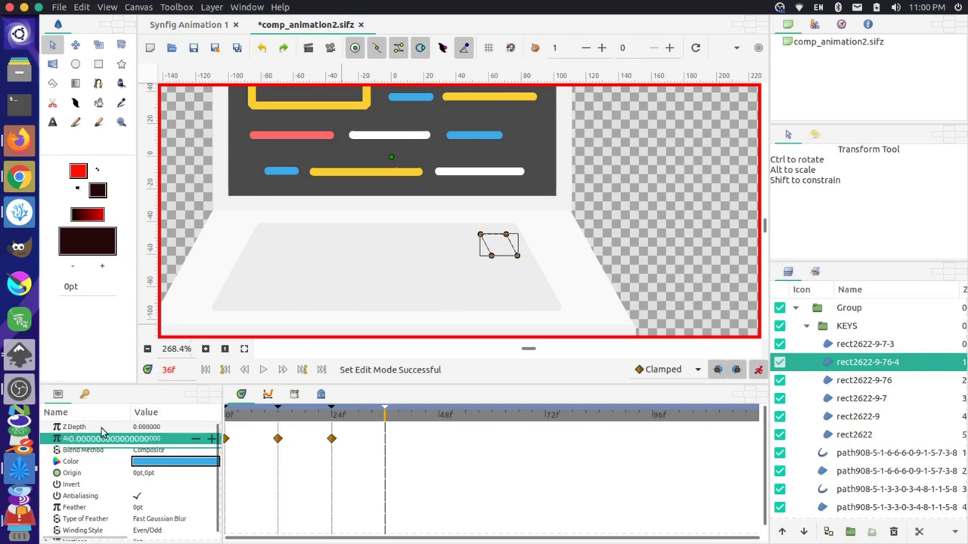
key(Return)
text(1)
key(Return)
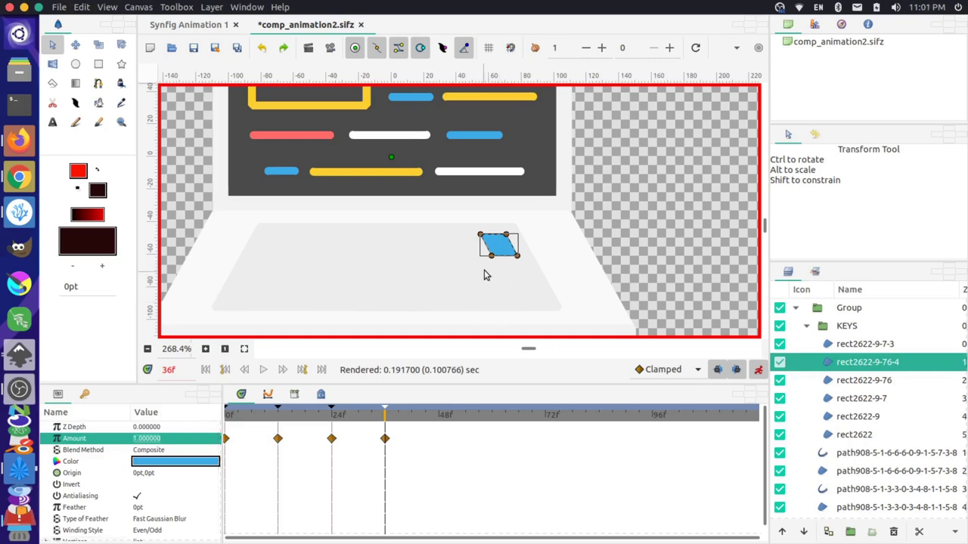
click(152, 438)
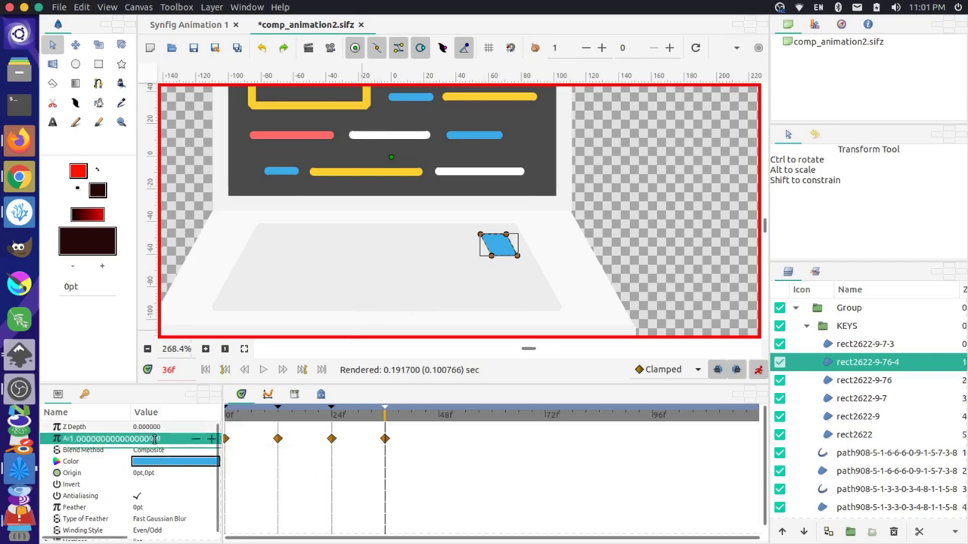
click(72, 439)
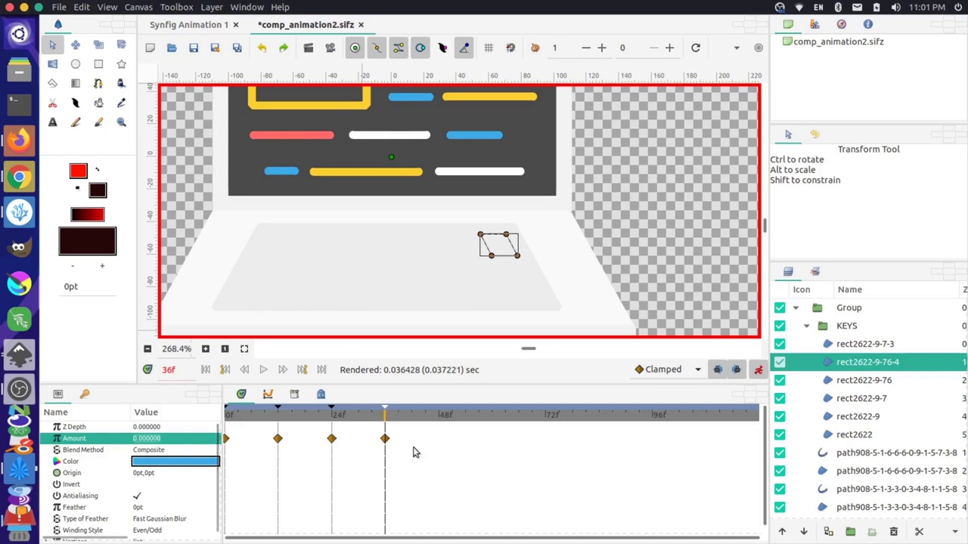
Step: Set the Amount of the white key layer rect2622-9-76 to 1 at frame 36
click(887, 381)
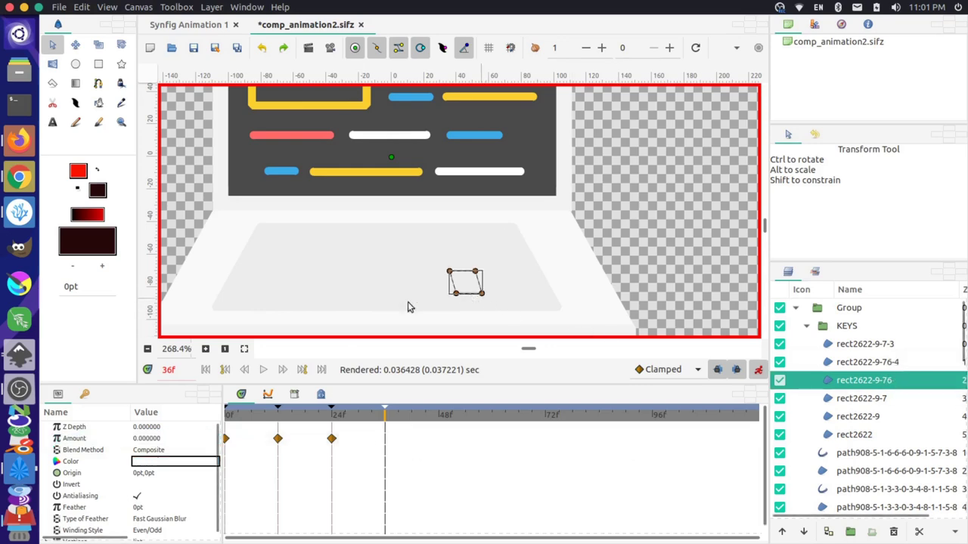
click(140, 440)
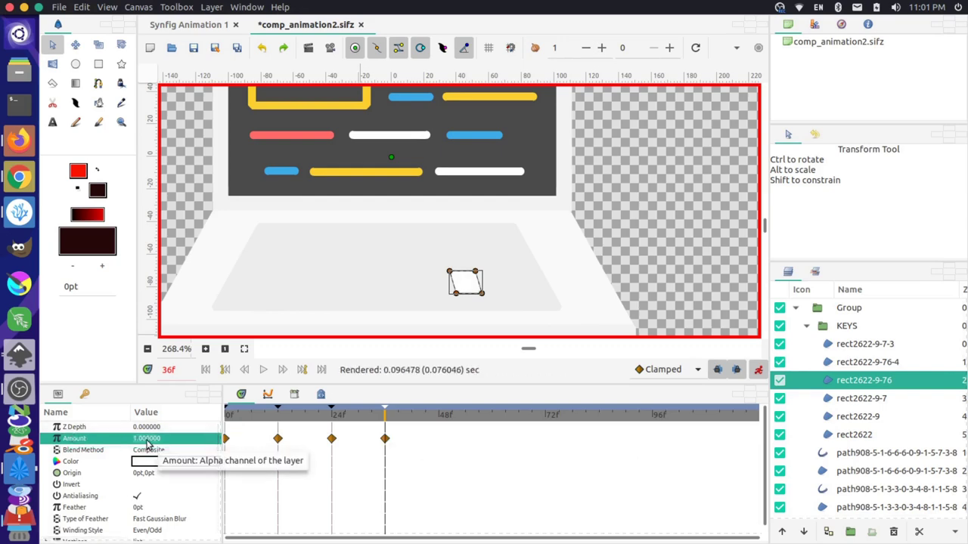
text(1)
key(Return)
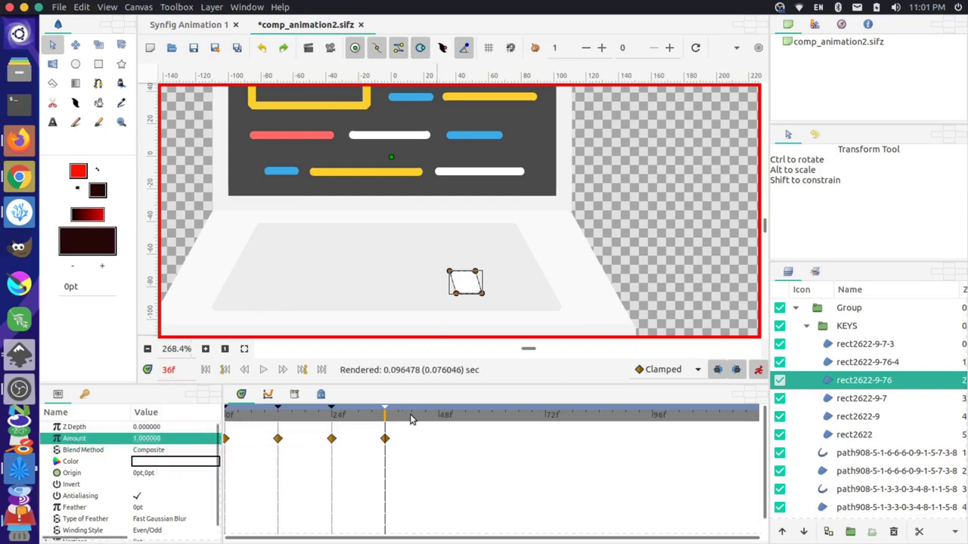
Step: Duplicate the frame 24 keyframe to frame 48 and turn off animate editing mode
drag(405, 419, 439, 417)
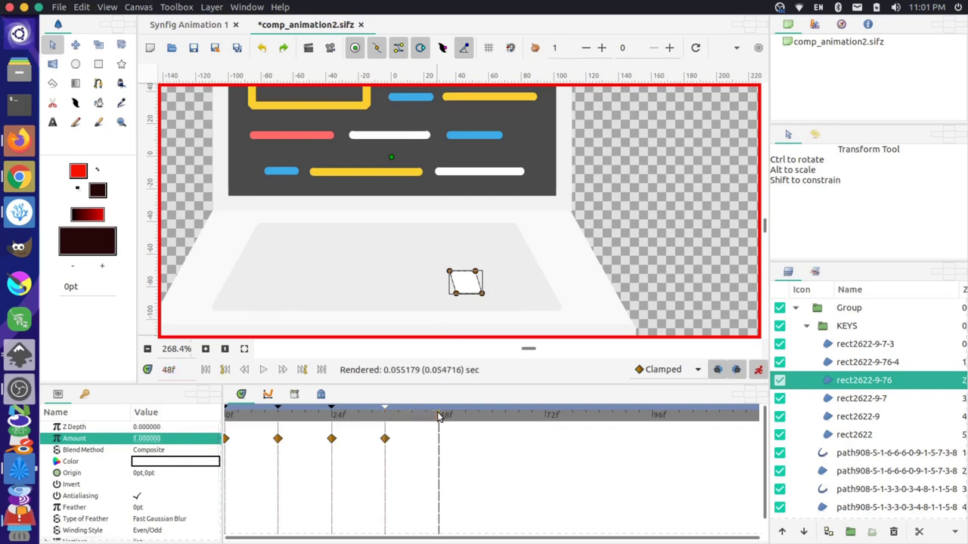
click(81, 396)
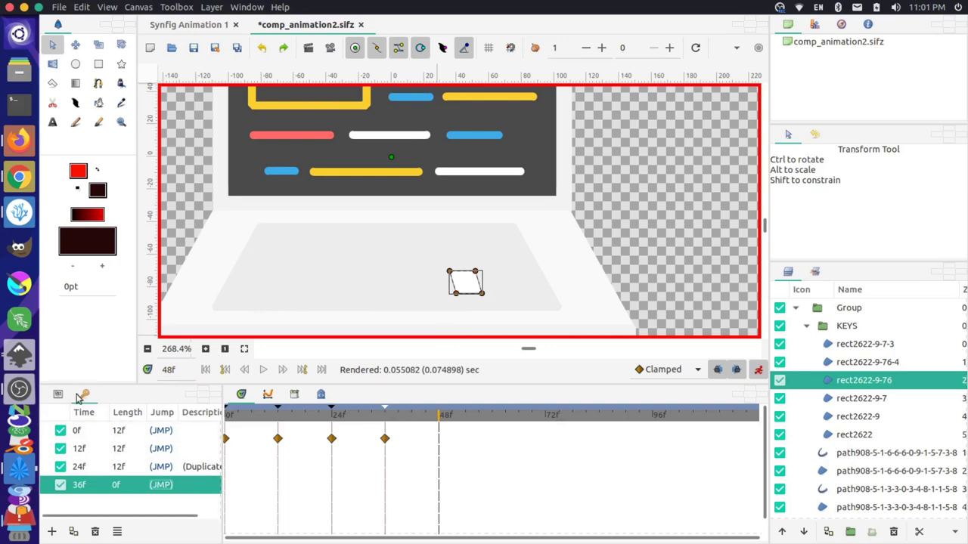
click(85, 470)
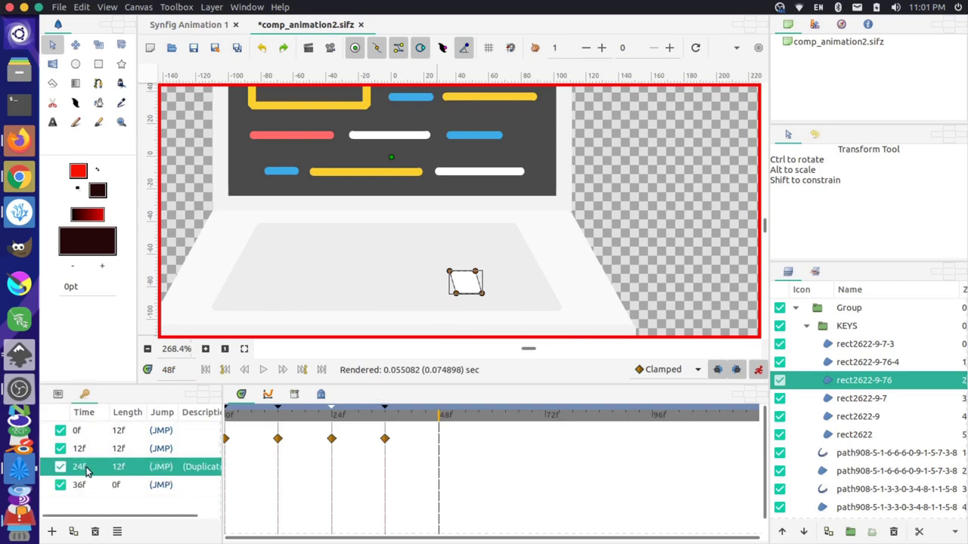
right_click(87, 470)
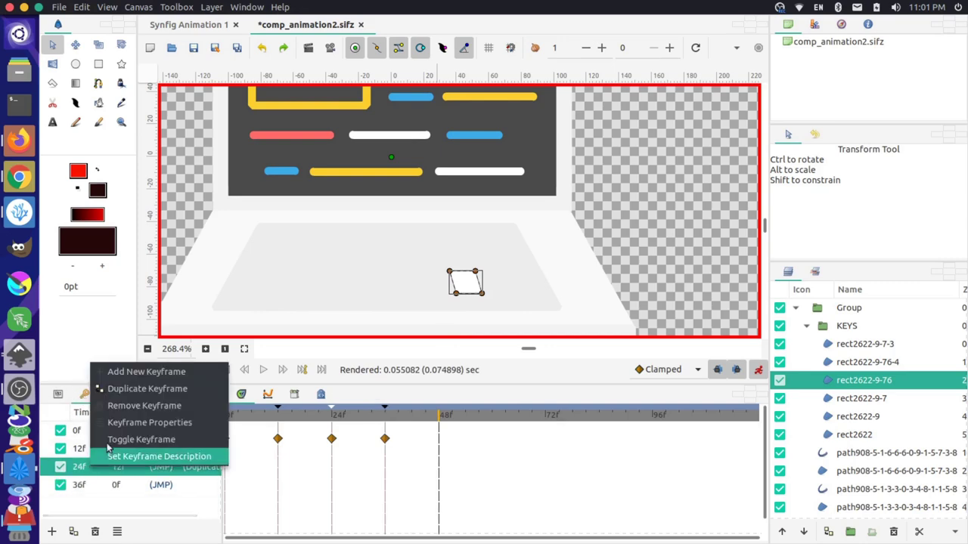
click(139, 392)
click(112, 510)
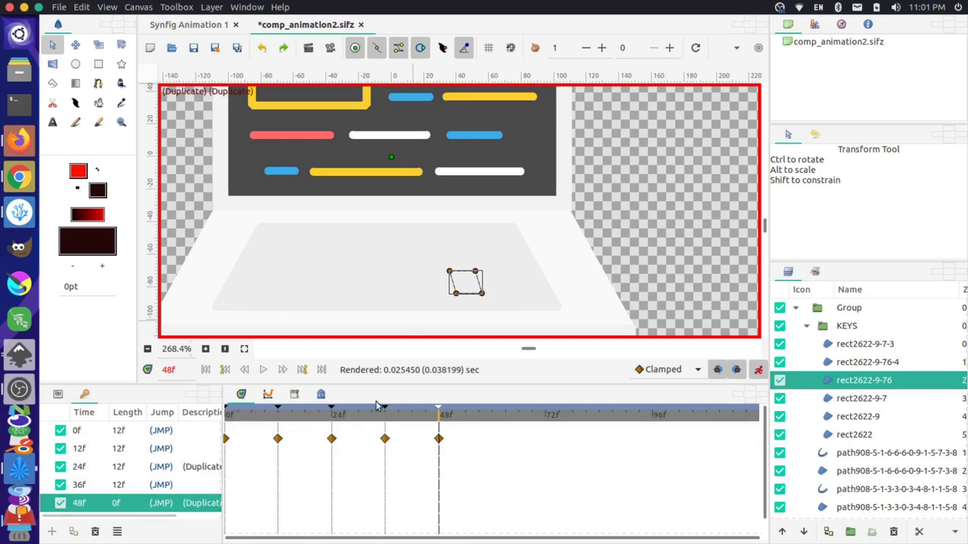
click(757, 371)
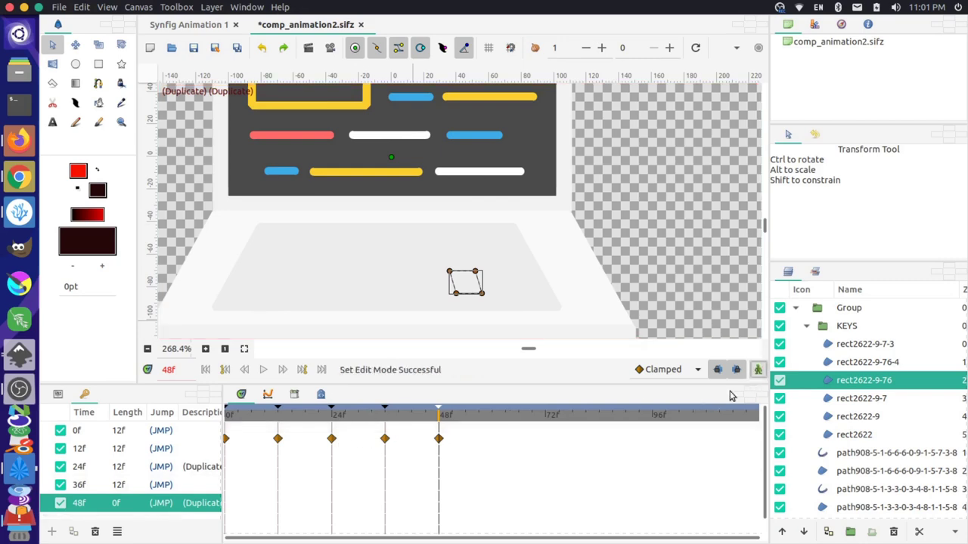
Step: Turn on animate editing mode at frame 36, select the yellow key layer rect2622 and show its parameters
scroll(531, 263, up, 1)
scroll(531, 262, down, 3)
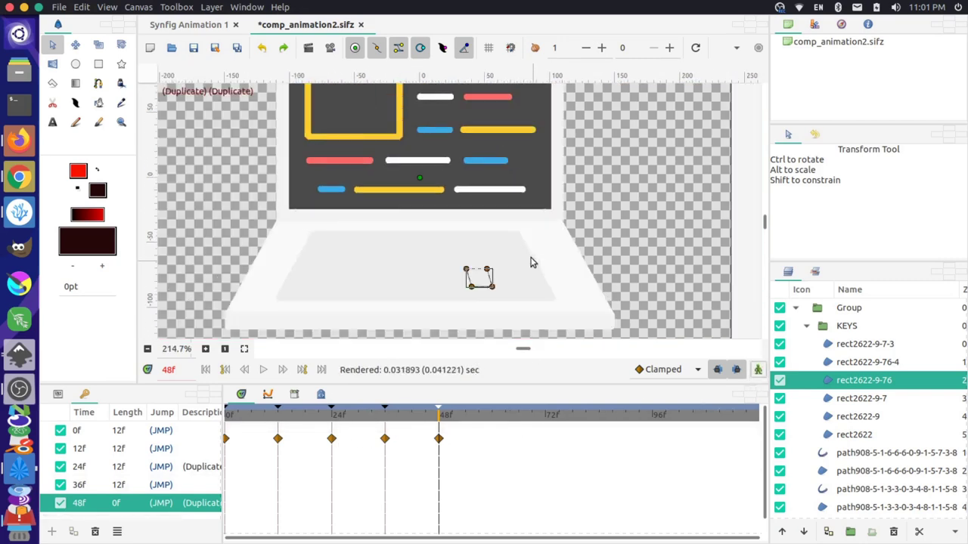
scroll(535, 254, up, 1)
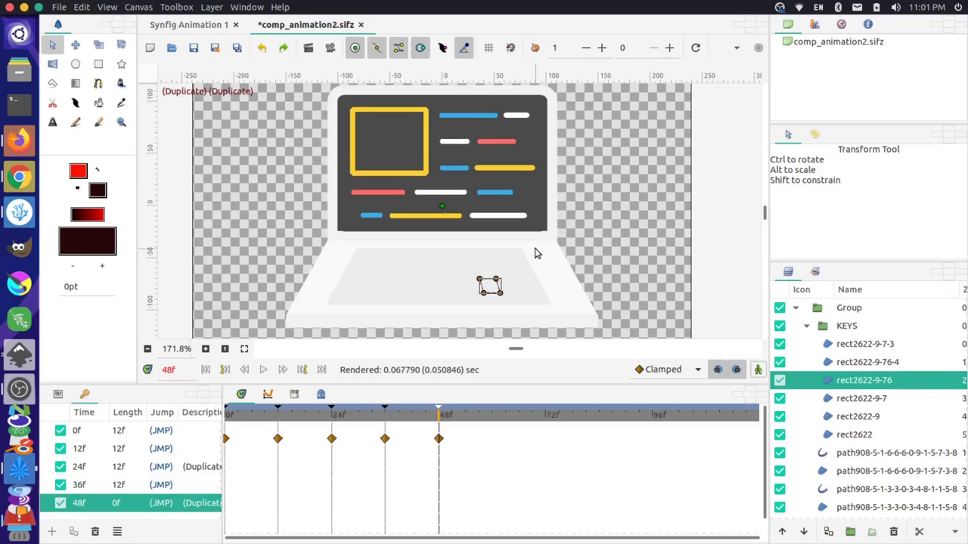
scroll(534, 254, up, 1)
drag(420, 423, 386, 418)
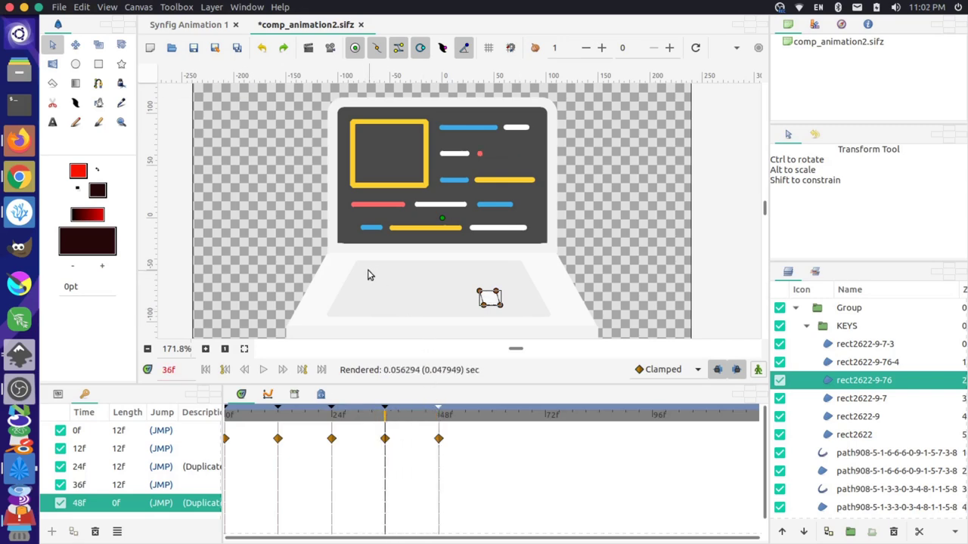
click(757, 369)
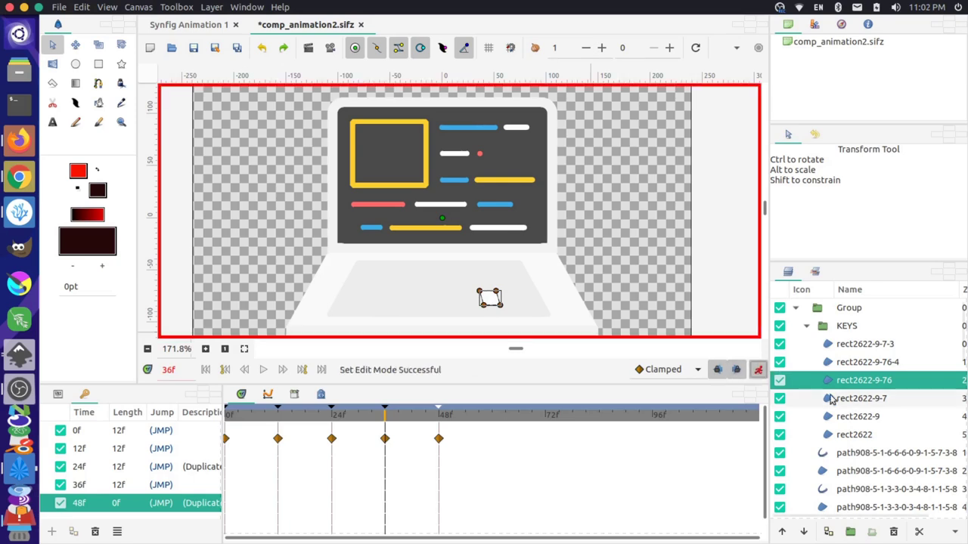
click(855, 436)
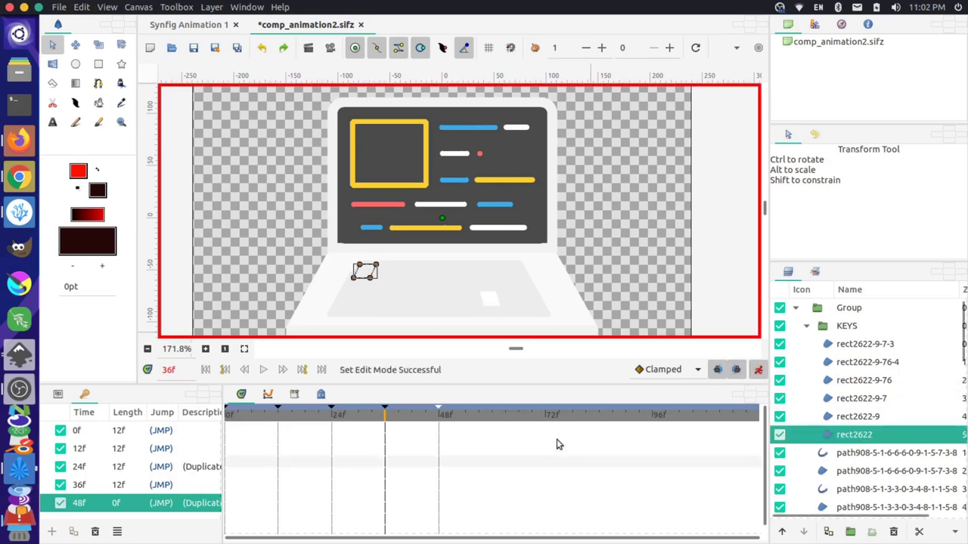
click(161, 489)
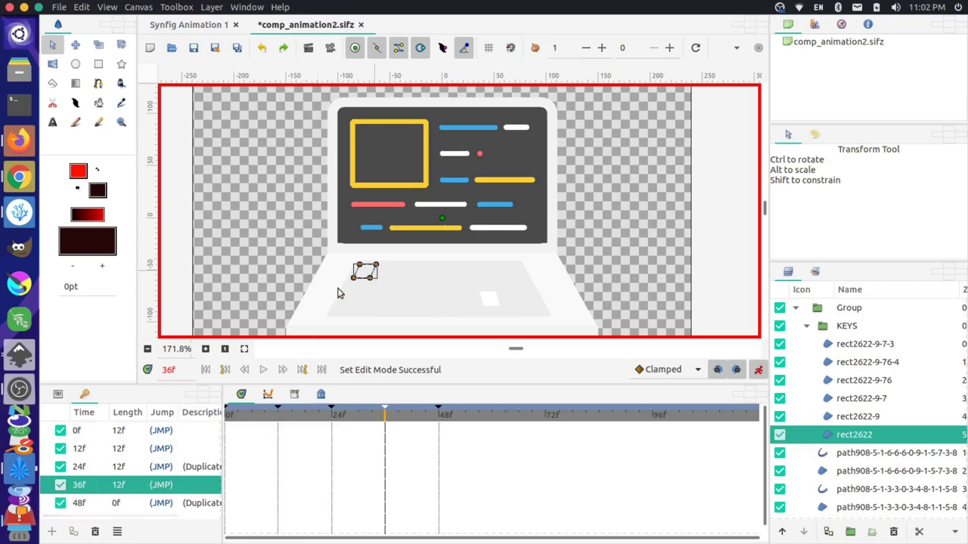
click(58, 393)
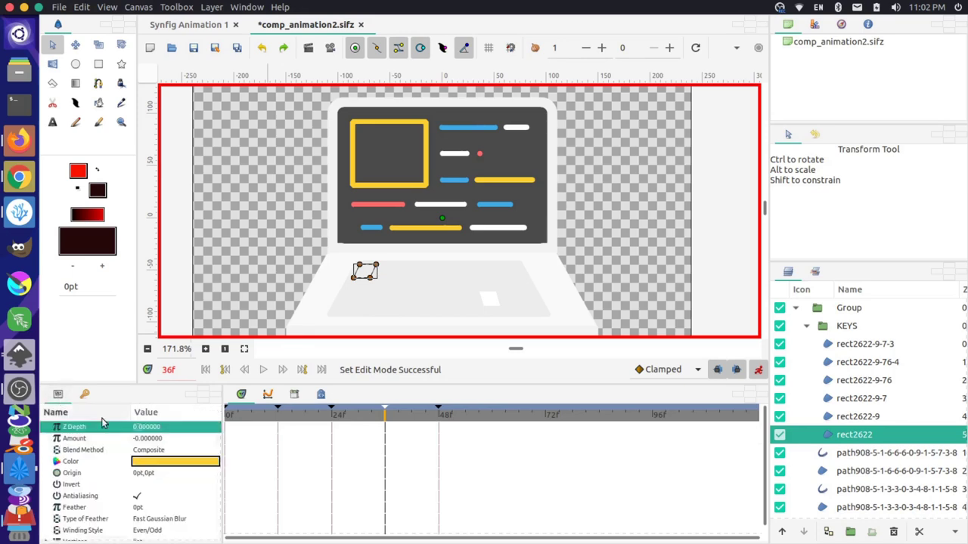
Step: Set the Amount of rect2622 to 1 at frame 36 and turn off animate editing mode
click(148, 439)
click(148, 439)
key(Home)
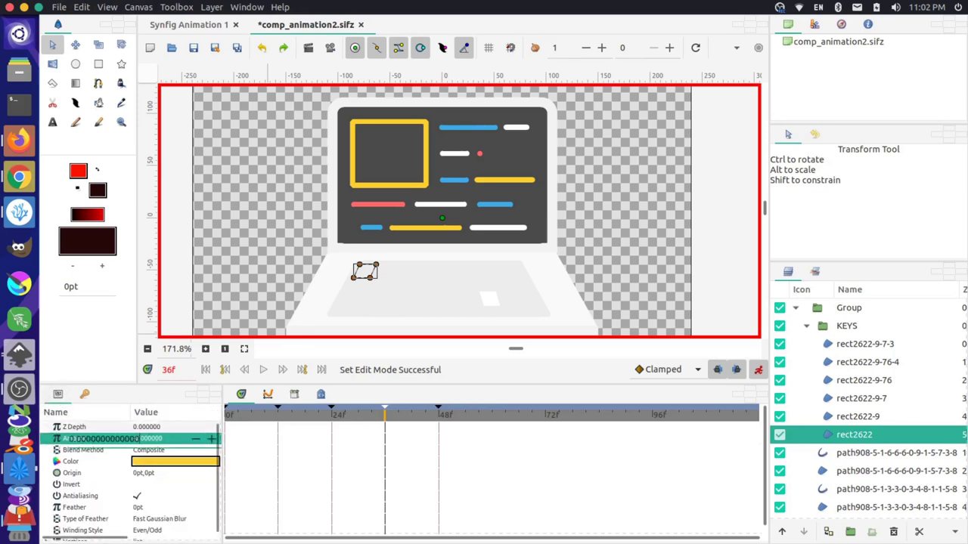
text(1)
key(Return)
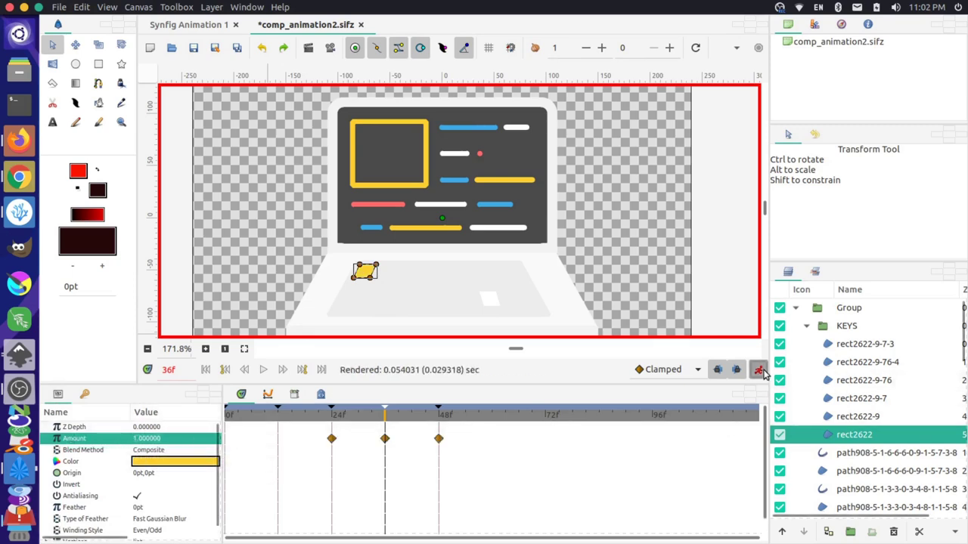
click(758, 370)
Step: Scrub between frames 24 and 48 to review the yellow key's fade, and save comp_animation2.sifz
click(335, 414)
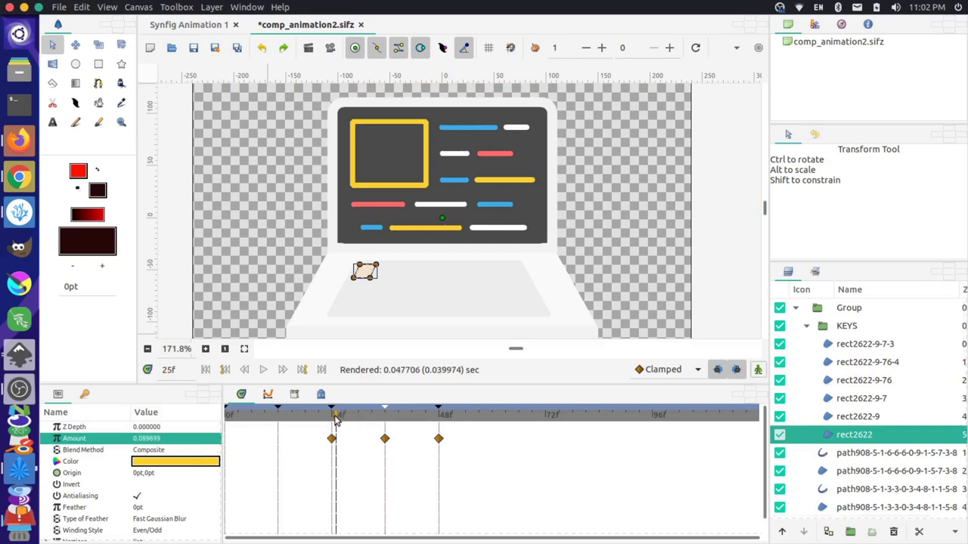
drag(332, 417, 440, 423)
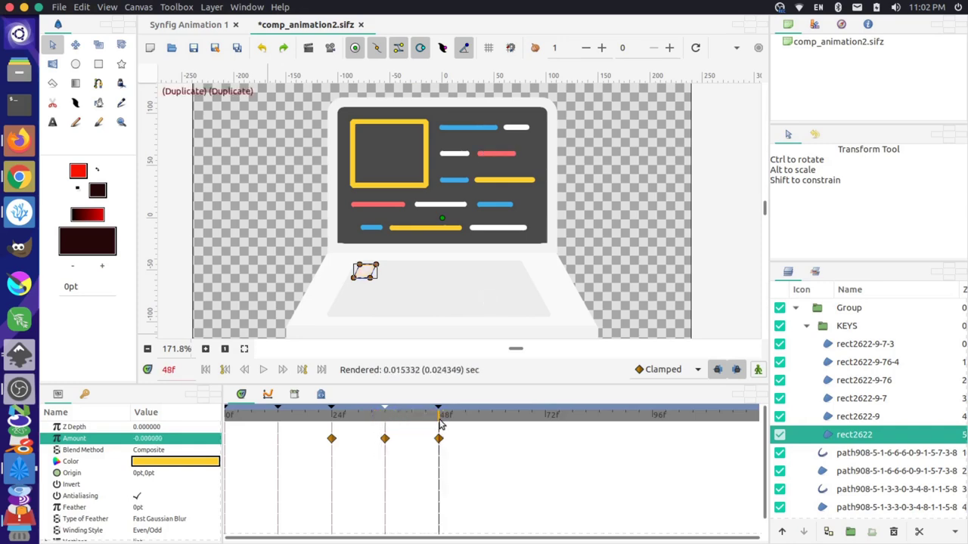
click(67, 7)
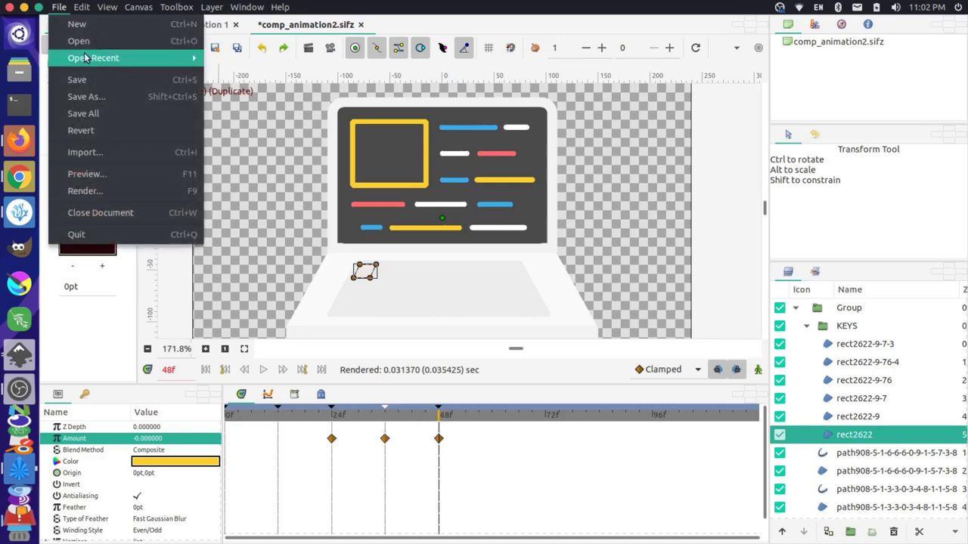
click(94, 78)
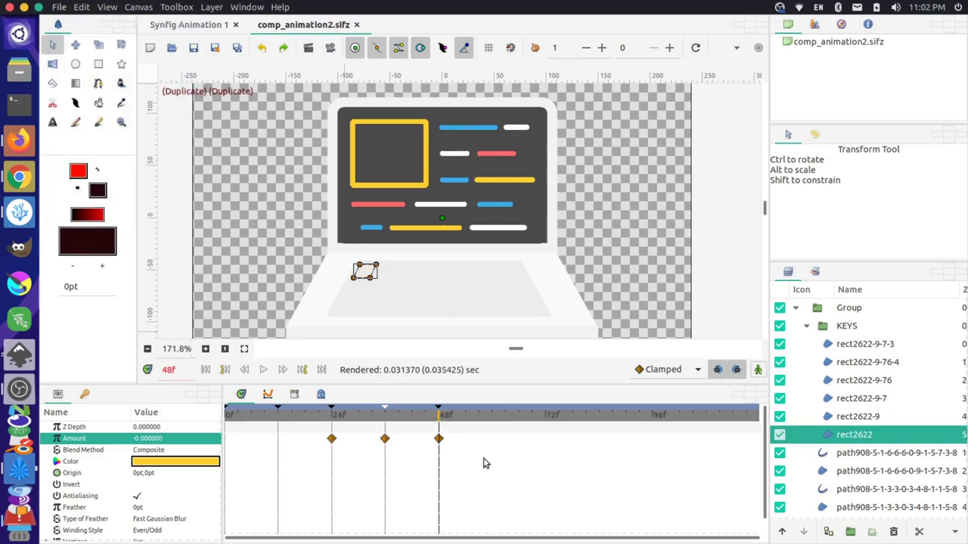
Step: Select the short blue code line in the third row and add a keyframe at frame 60 with animate editing mode on
drag(459, 417, 493, 415)
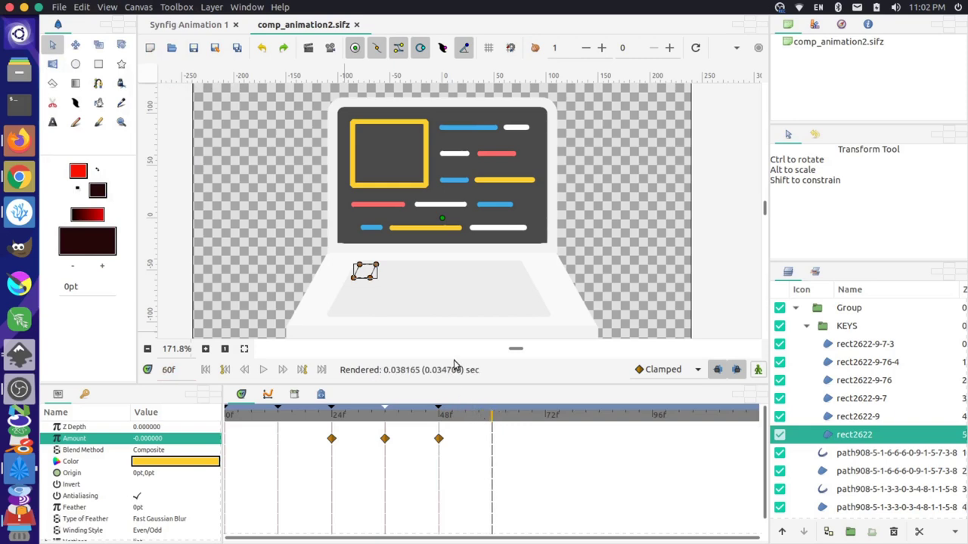
click(457, 182)
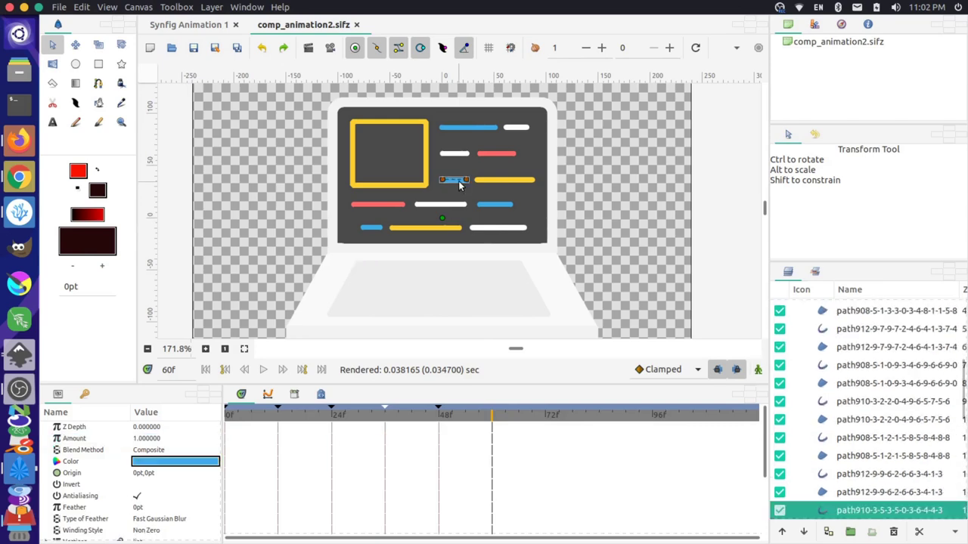
click(758, 371)
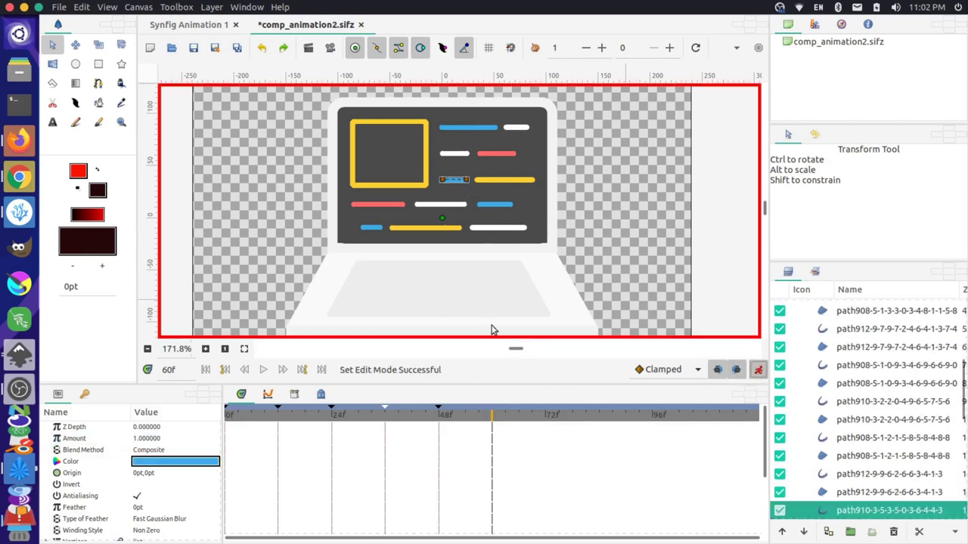
click(84, 395)
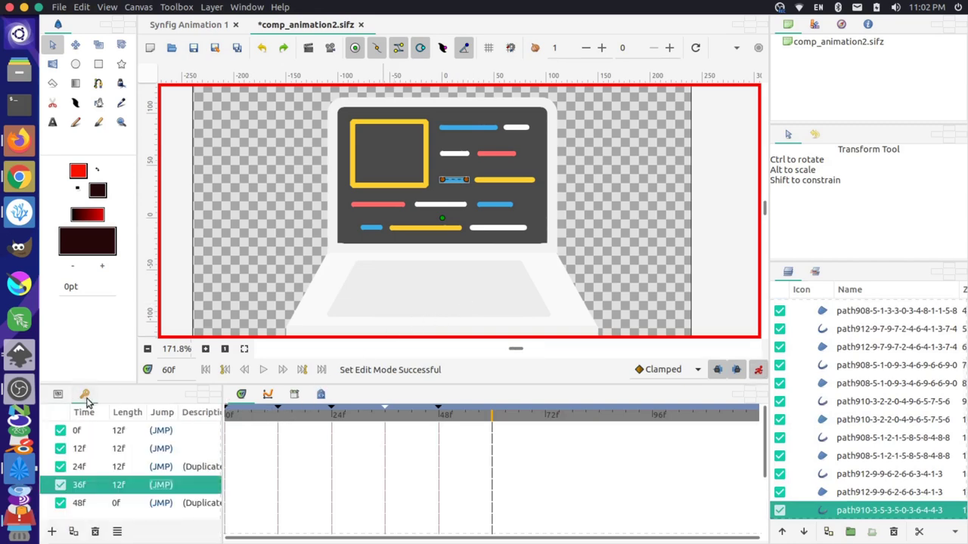
click(103, 504)
click(52, 532)
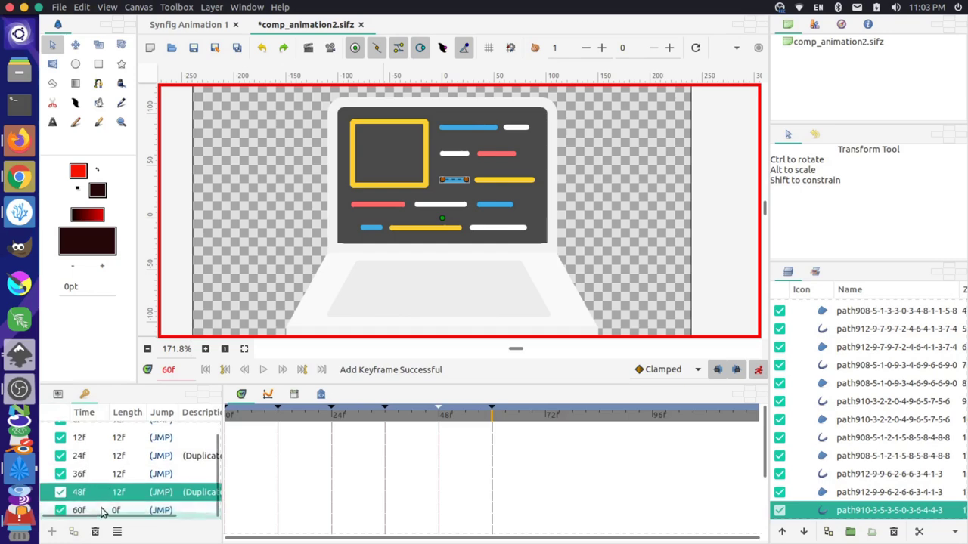
click(103, 511)
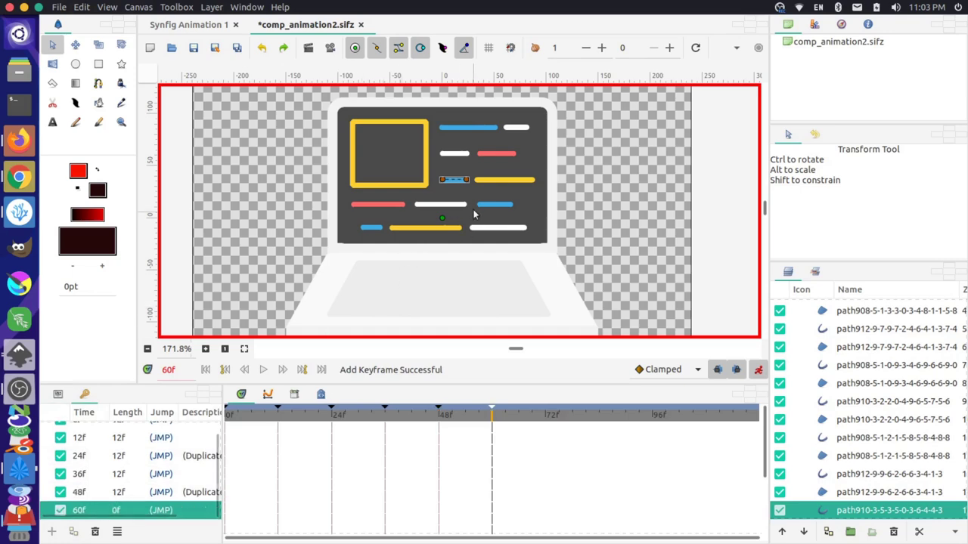
Step: Collapse the blue code line into a dot at its left end at frame 60, bringing its end vertex and tangent handle onto the start vertex
scroll(464, 237, up, 4)
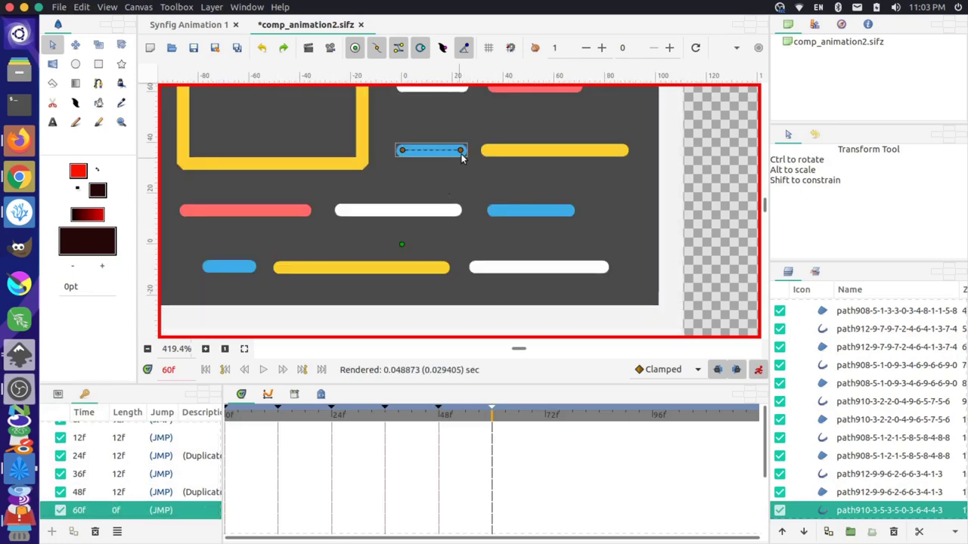
drag(461, 150, 403, 154)
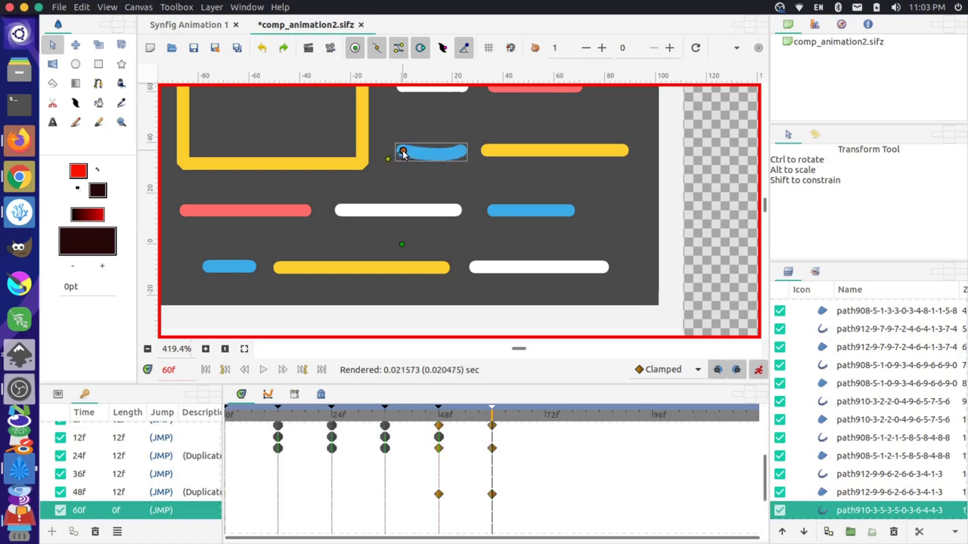
scroll(408, 157, up, 5)
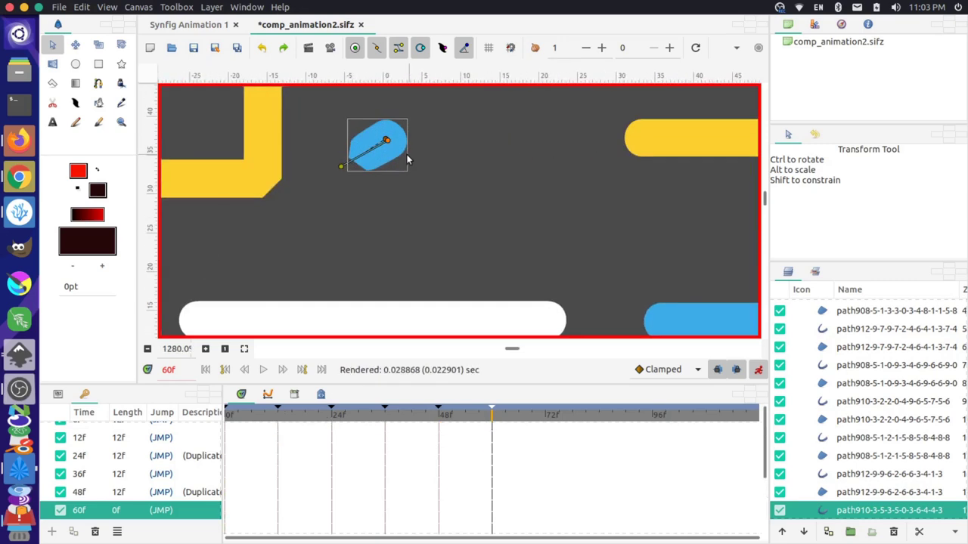
scroll(407, 159, up, 1)
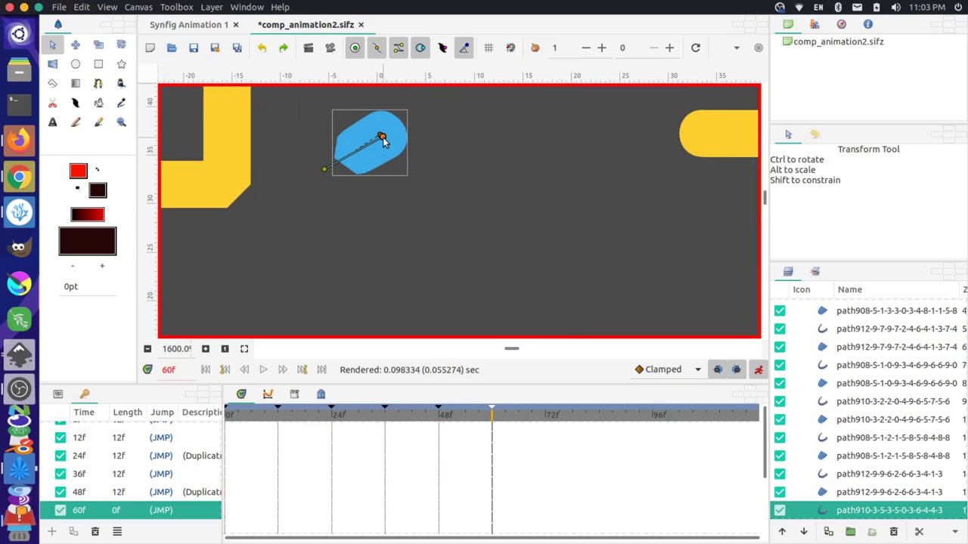
drag(383, 142, 381, 138)
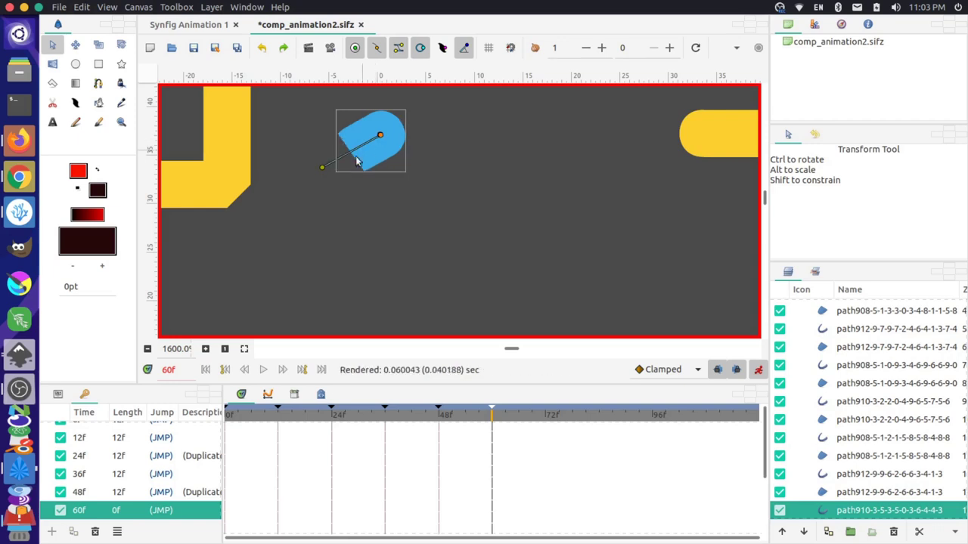
drag(325, 168, 381, 135)
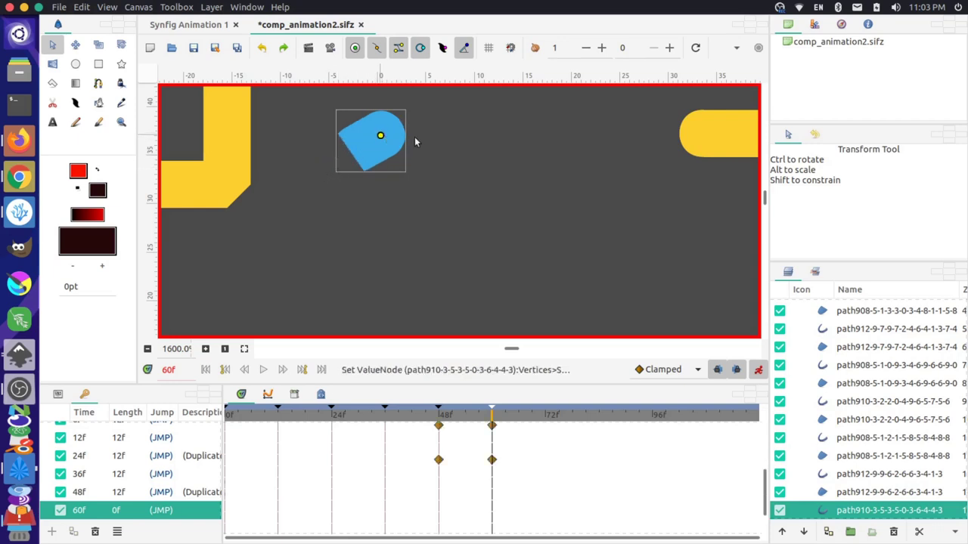
Step: Try to align the collapsed blue line's overlapping points more precisely at frame 60, and undo the move
scroll(376, 158, up, 9)
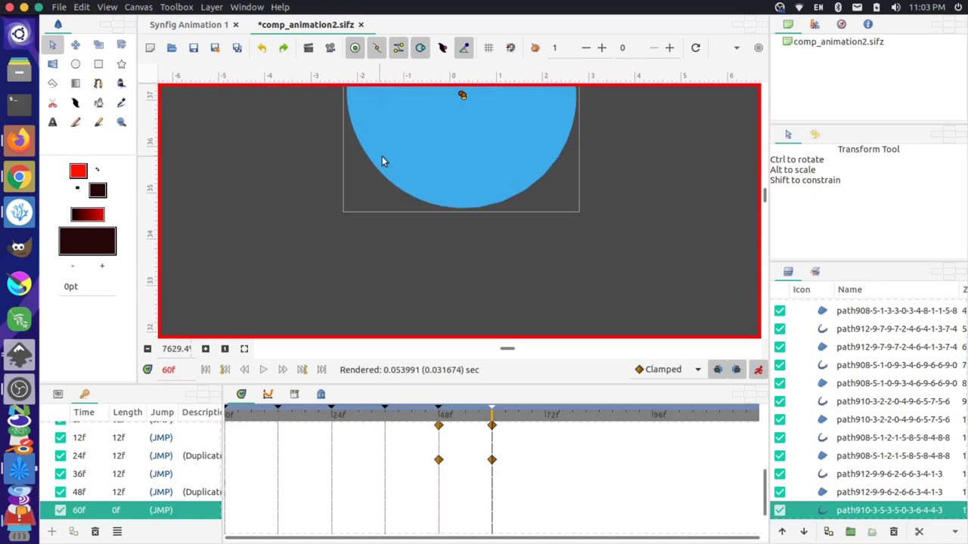
scroll(467, 153, up, 3)
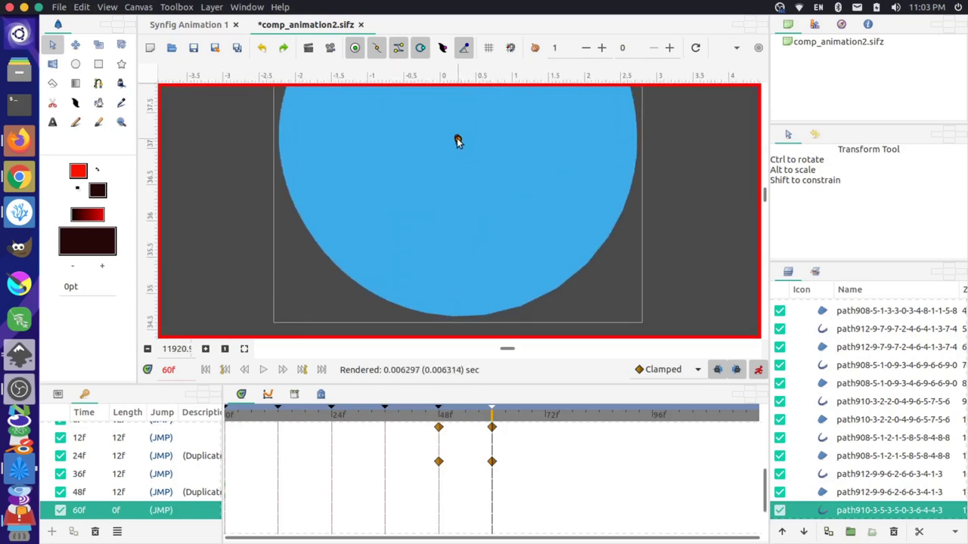
drag(457, 141, 458, 147)
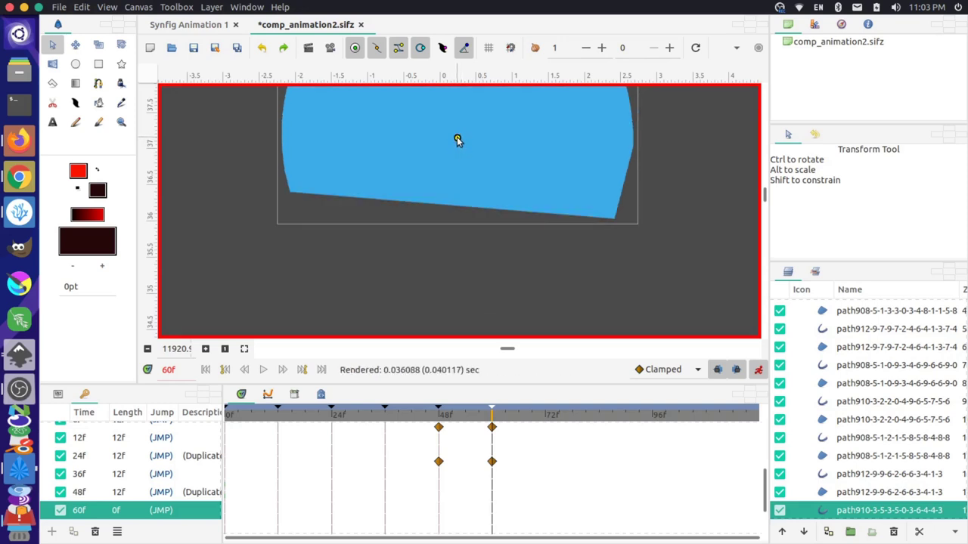
key(ctrl+z)
scroll(590, 212, down, 5)
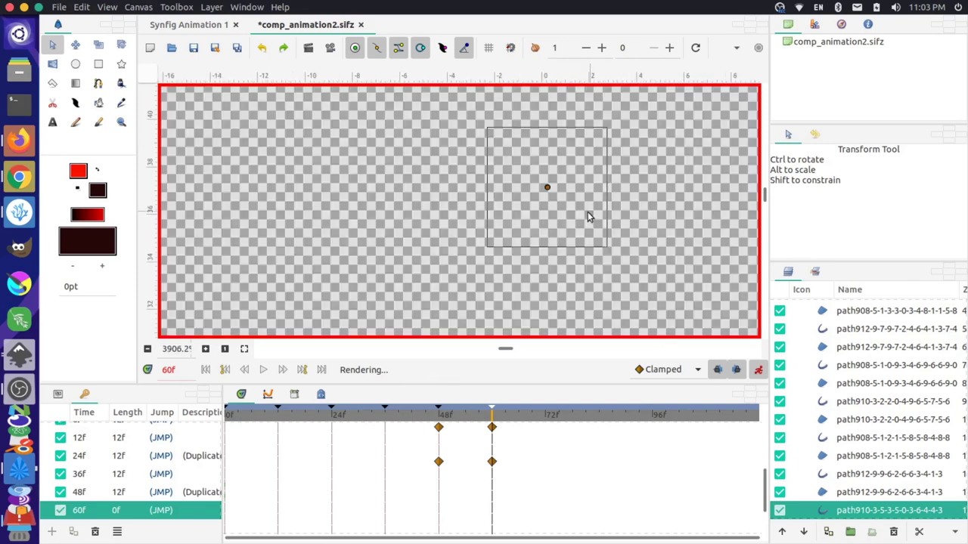
Step: Save comp_animation2.sifz with the blue code line collapsed at frame 60
scroll(582, 212, down, 7)
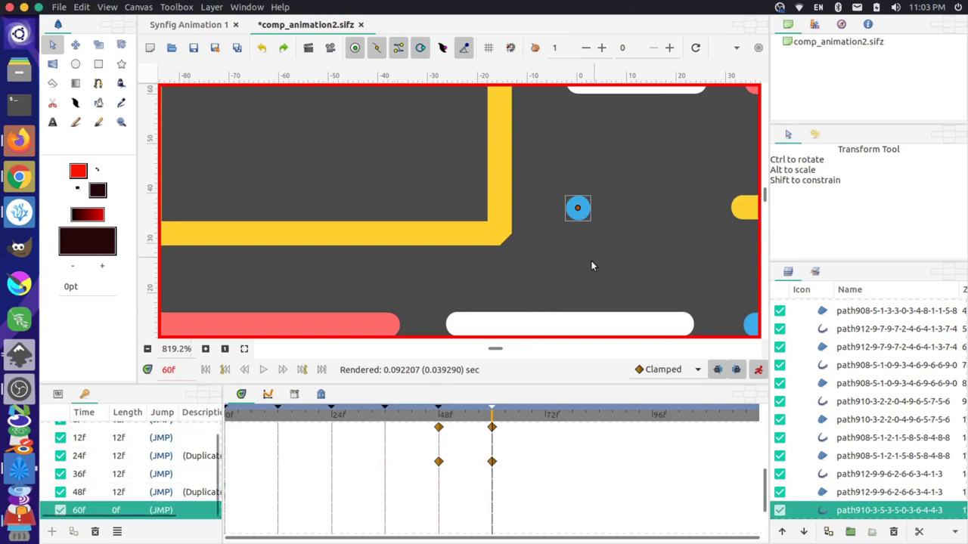
scroll(582, 270, down, 2)
scroll(582, 270, down, 2)
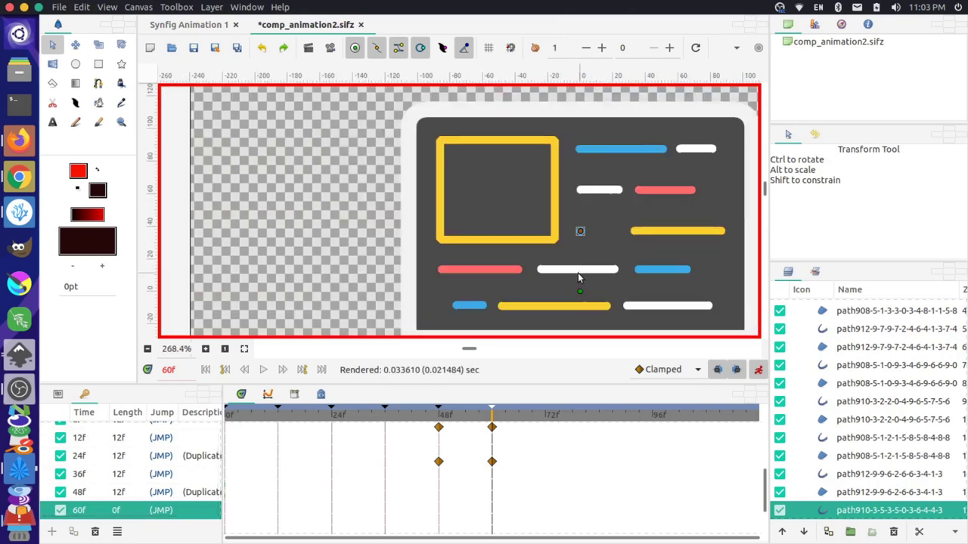
scroll(578, 278, down, 4)
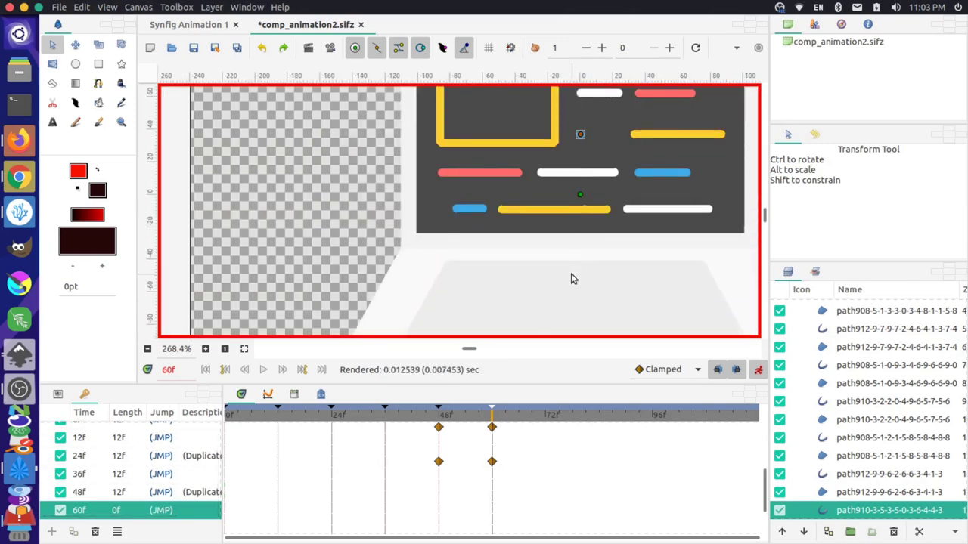
click(59, 7)
click(90, 80)
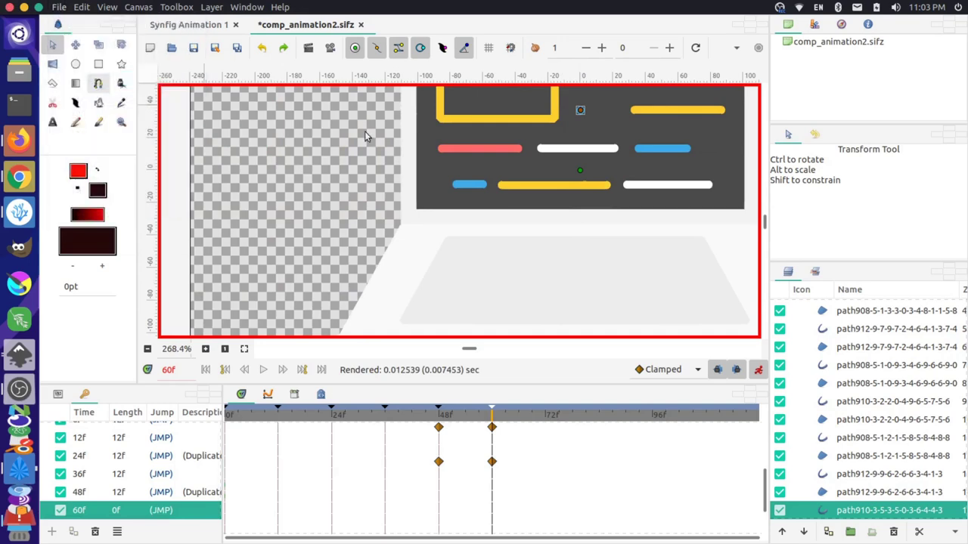
Step: Set the Amount of the blue key rect2622-9-76-4 in the KEYS group to 1 at frame 60
scroll(648, 273, down, 1)
scroll(855, 386, up, 5)
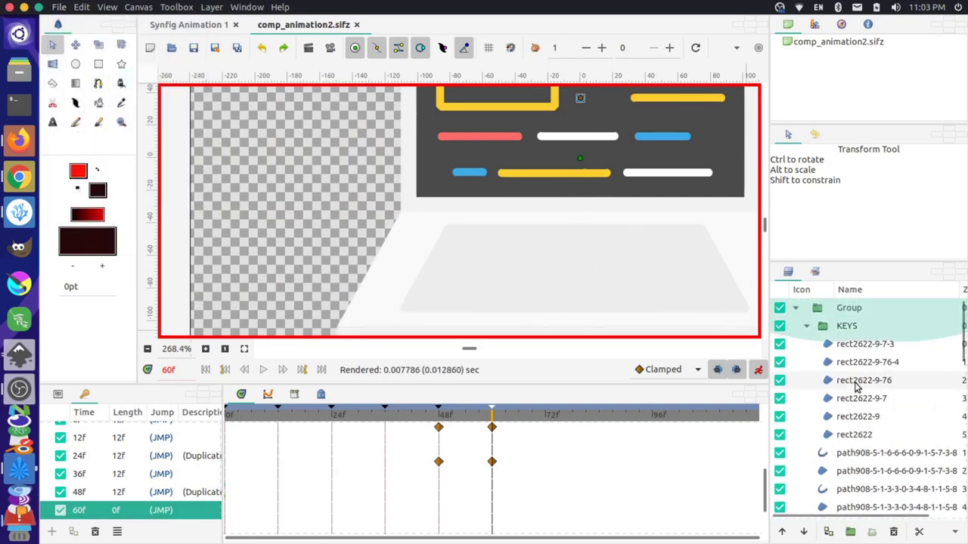
click(854, 345)
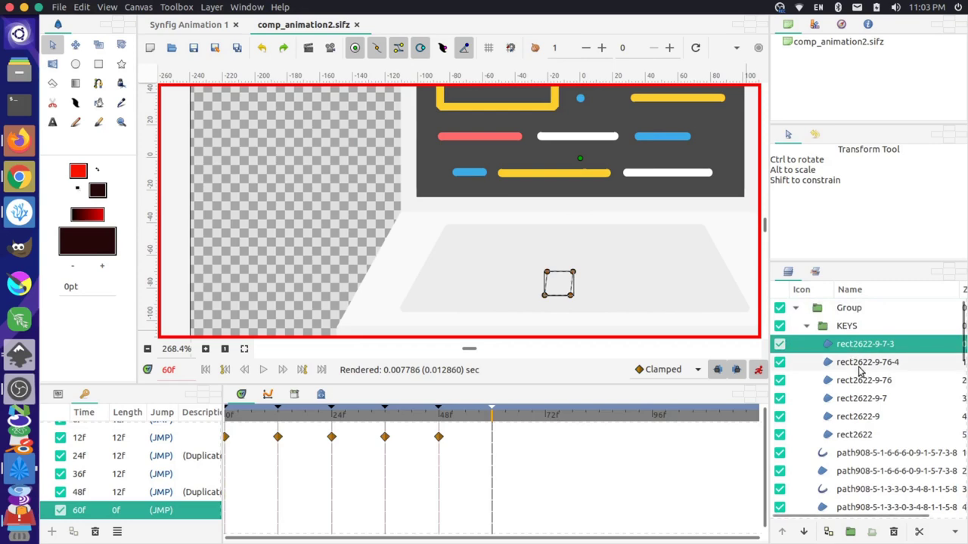
click(859, 364)
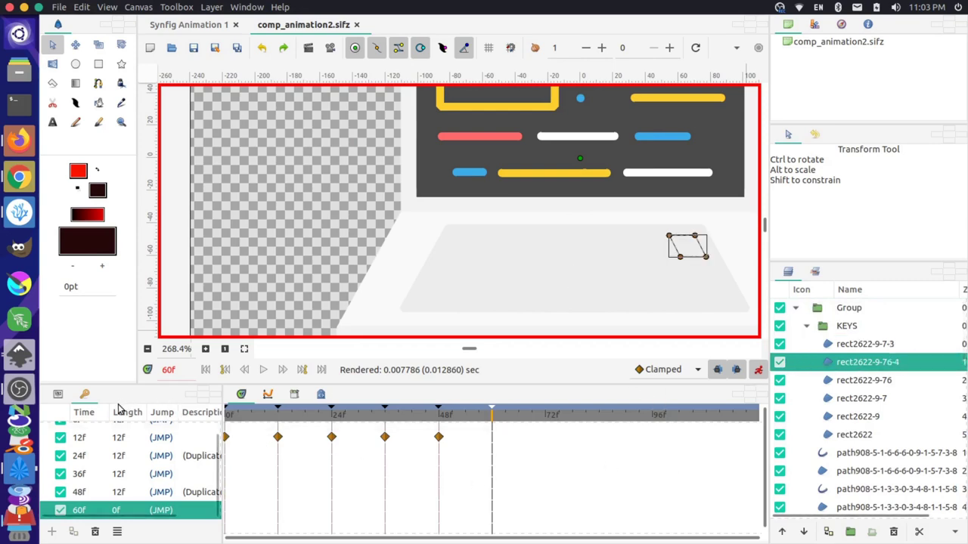
click(57, 394)
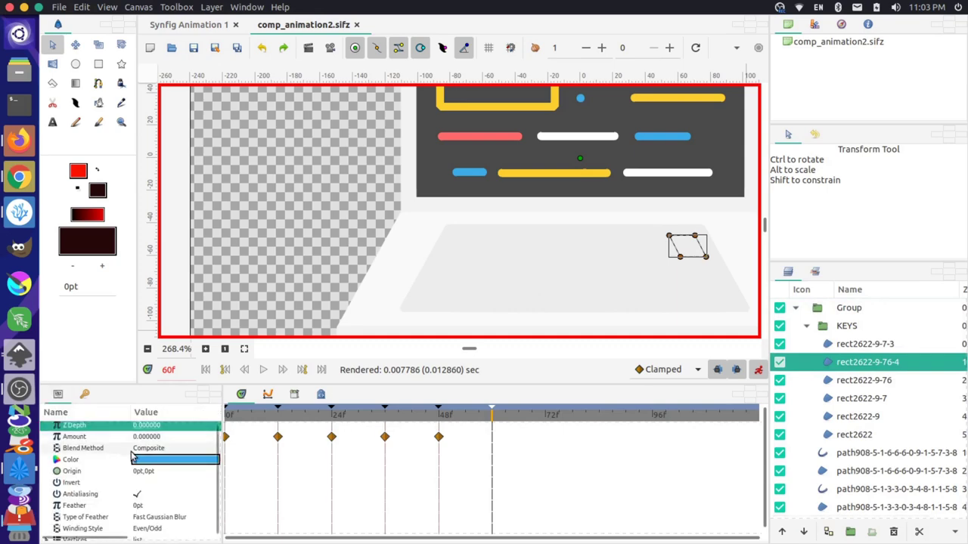
click(144, 438)
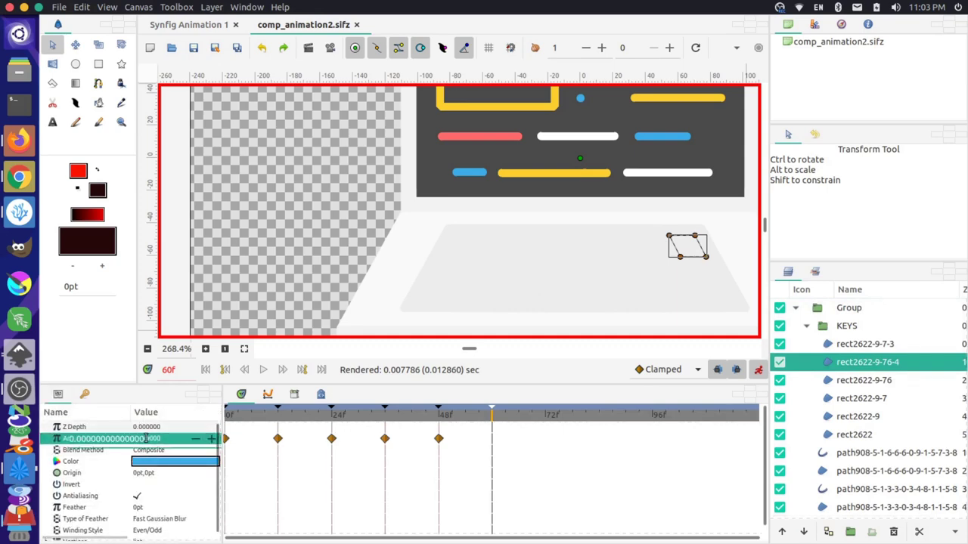
click(151, 439)
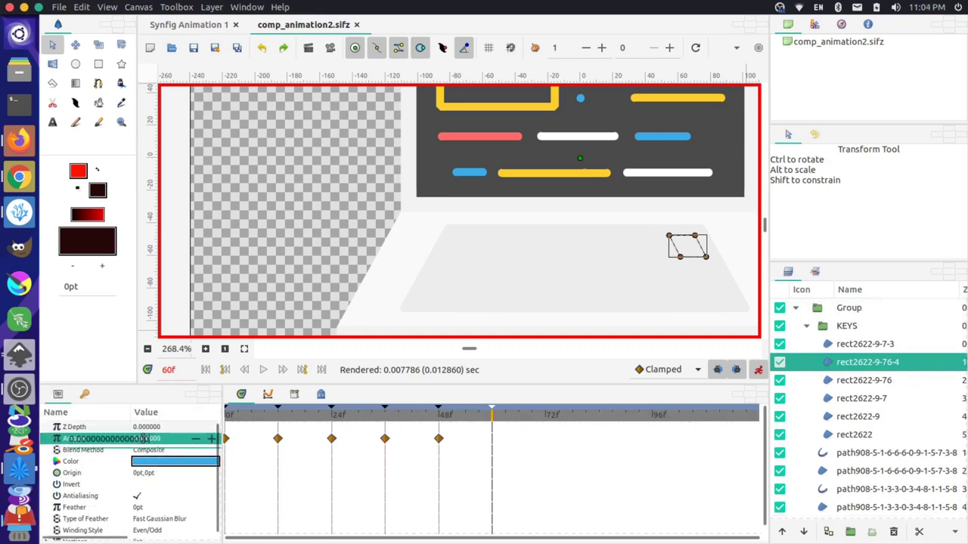
key(Return)
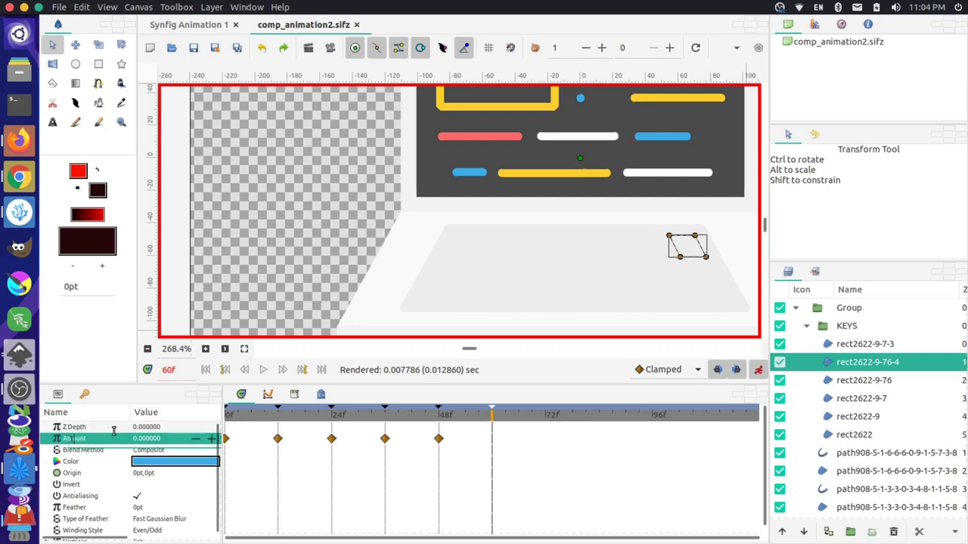
text(1)
key(Return)
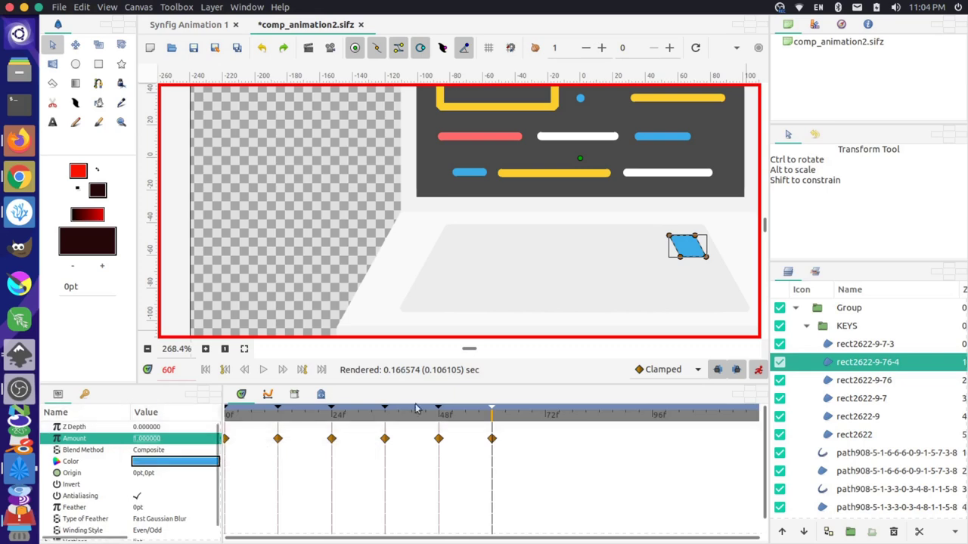
Step: Check the other keys in the KEYS group and set the Amount of the blue key rect2622-9 to 1 at frame 60
click(862, 344)
click(862, 380)
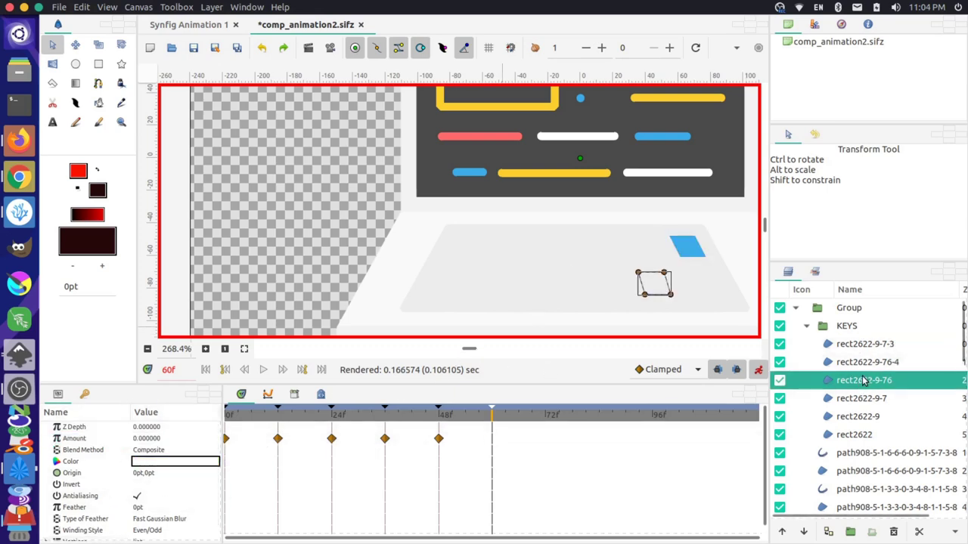
click(862, 344)
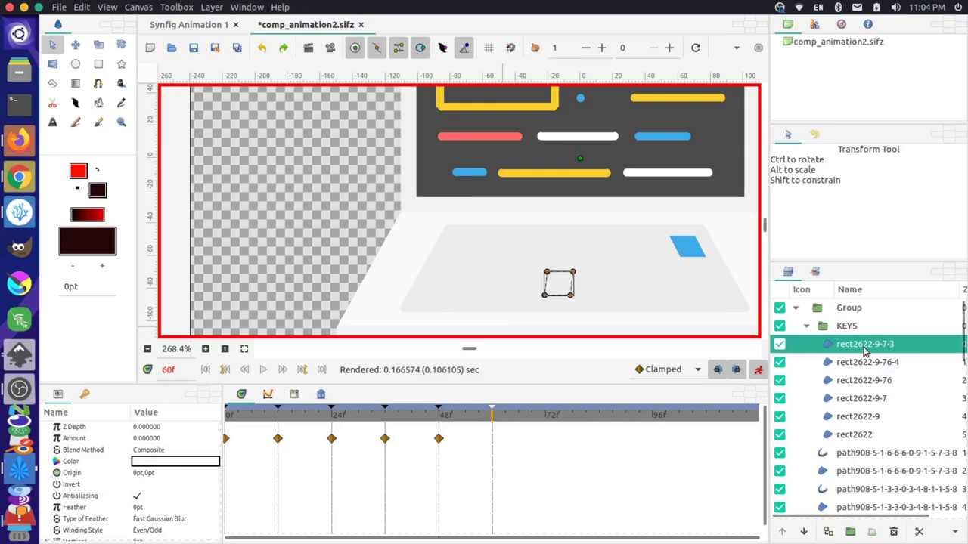
click(868, 399)
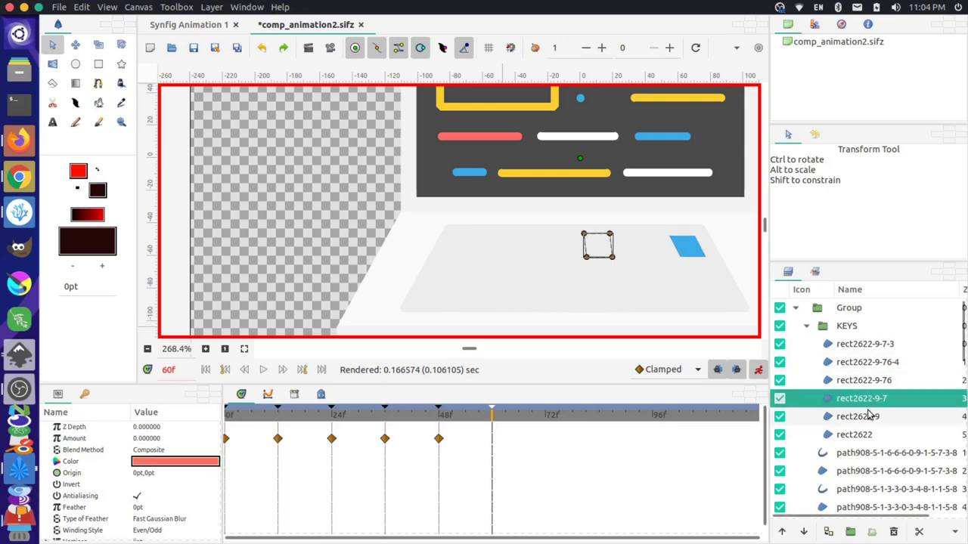
click(868, 417)
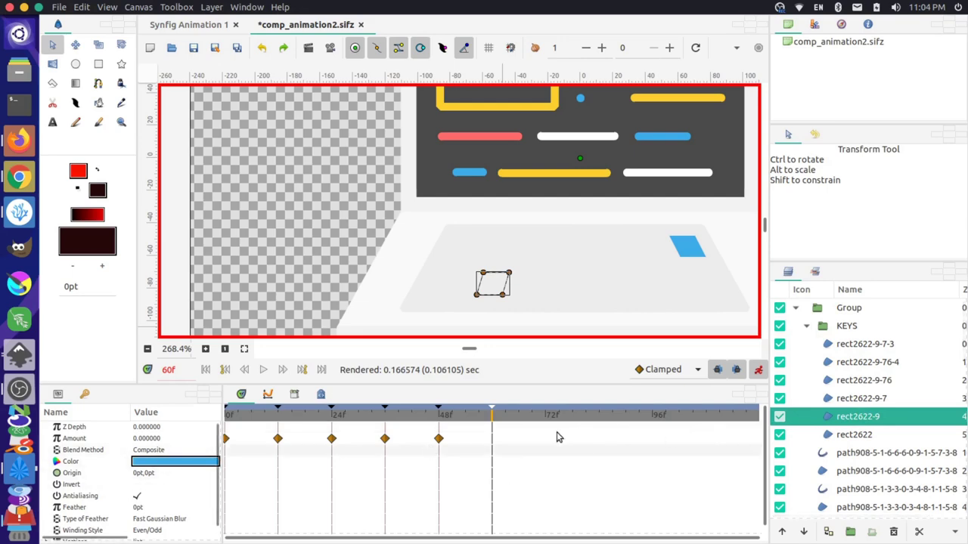
click(142, 440)
click(142, 439)
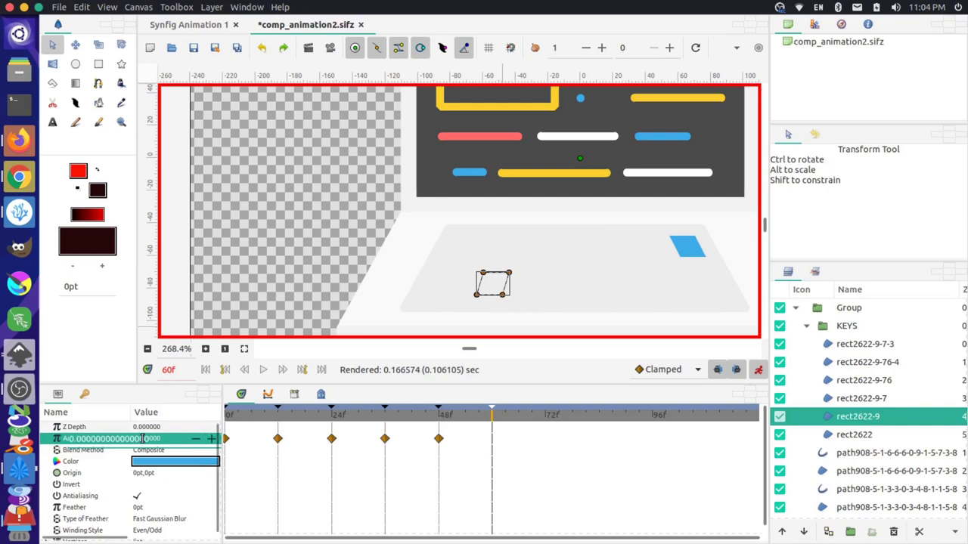
click(73, 440)
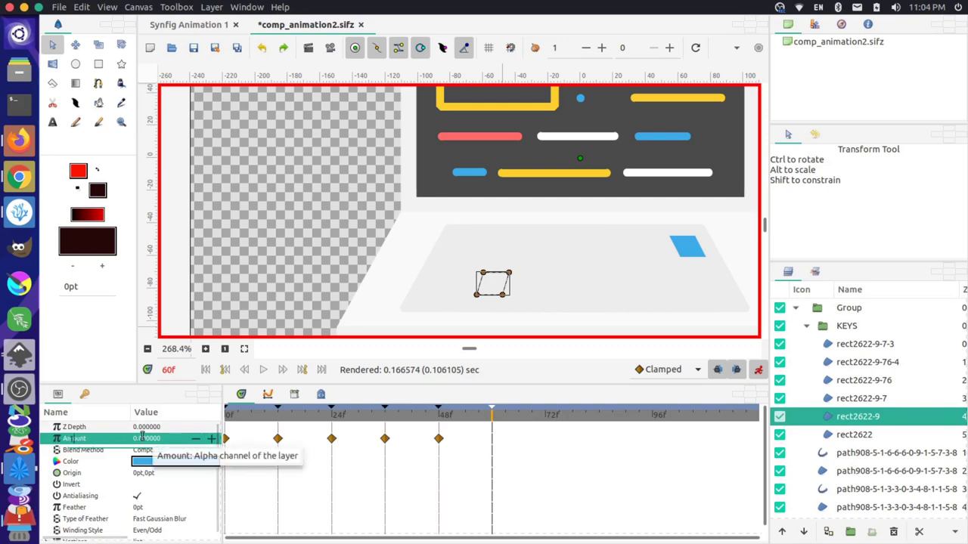
text(1)
key(Return)
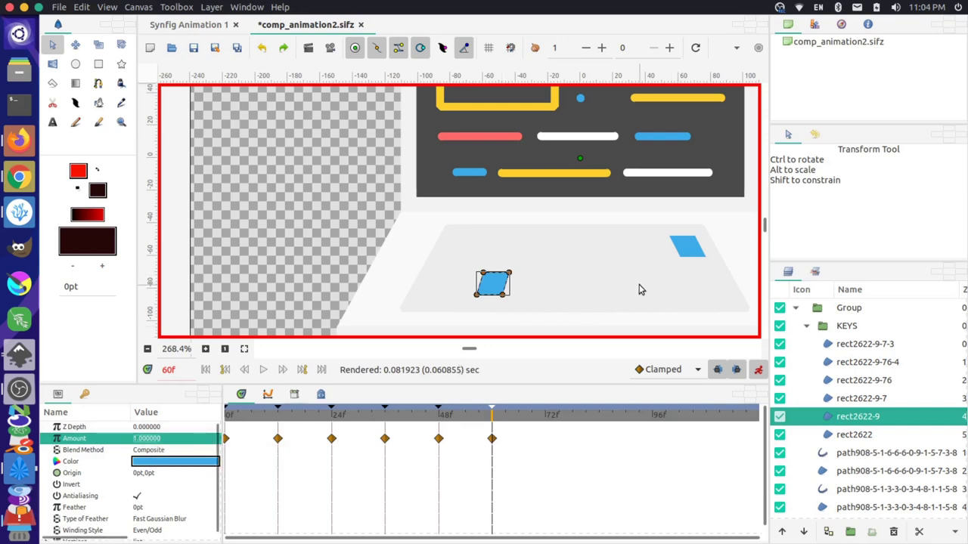
Step: Return the Amount of the blue key rect2622-9 to 0 at frame 60
click(154, 437)
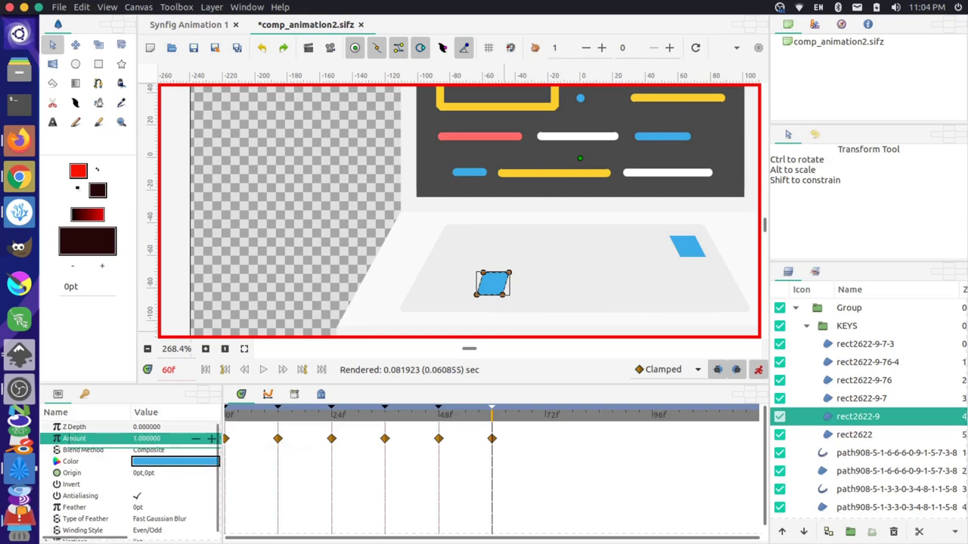
text(0)
key(Return)
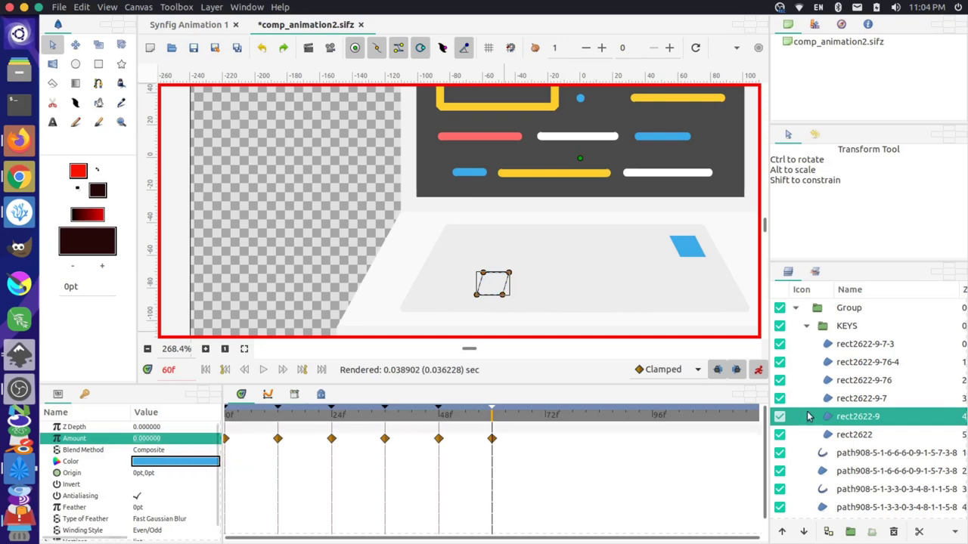
Step: Set the Amount of the white key rect2622-9-76 to 1 at frame 60
click(881, 384)
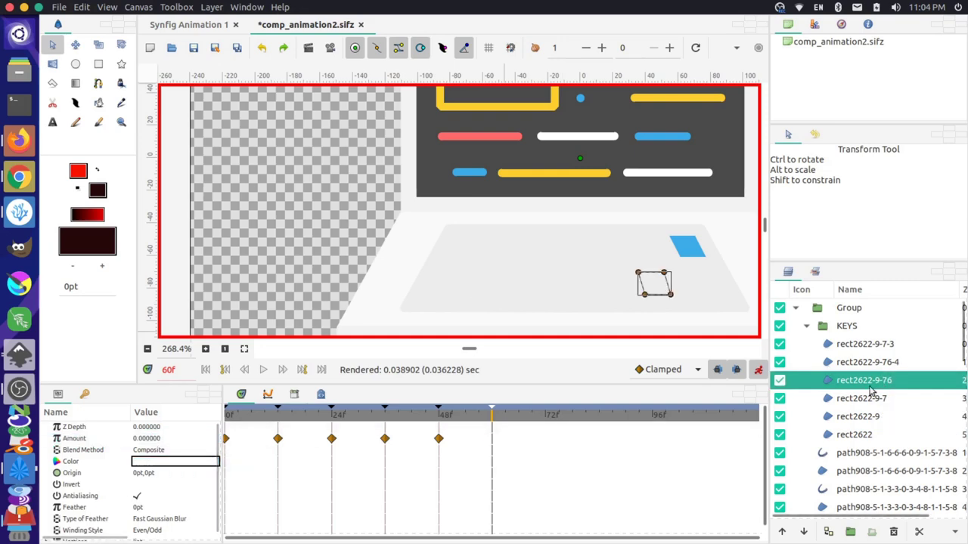
click(142, 438)
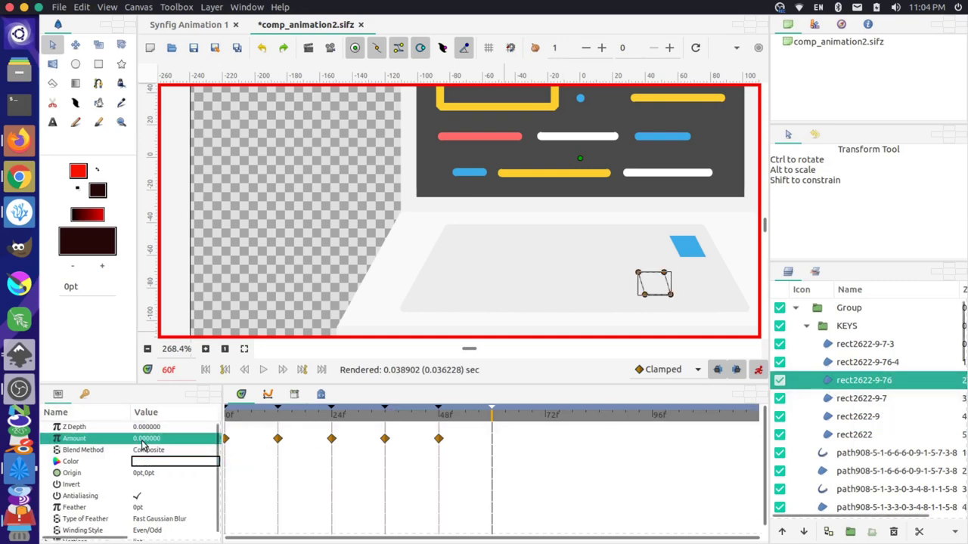
text(1)
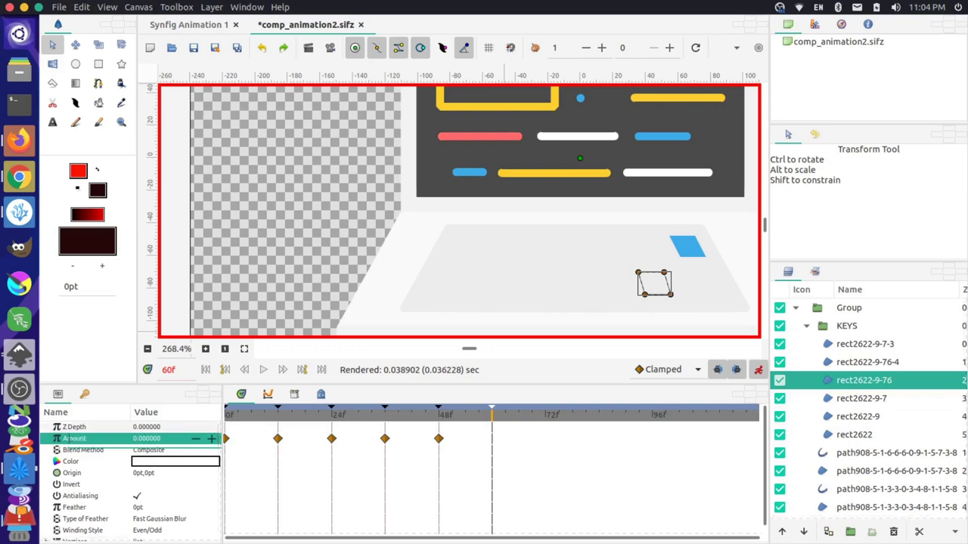
key(Return)
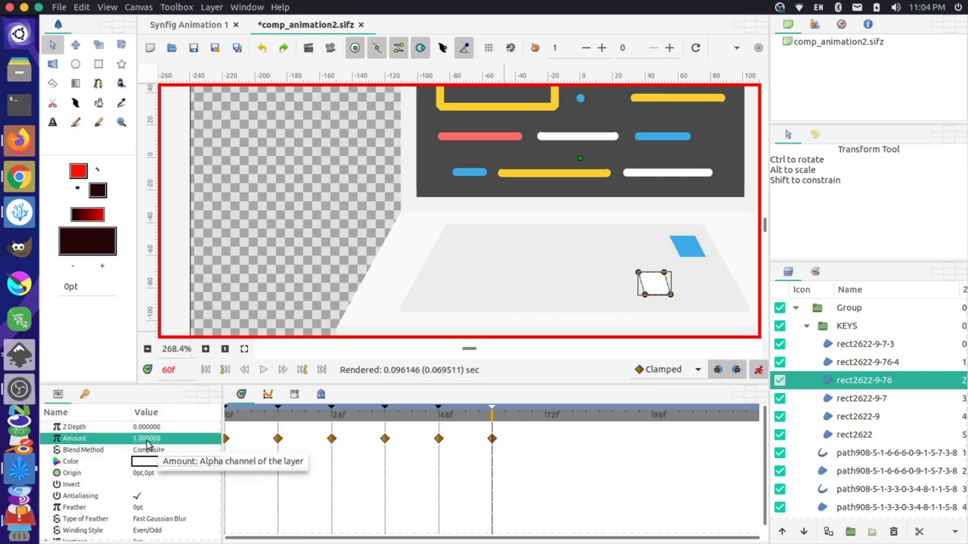
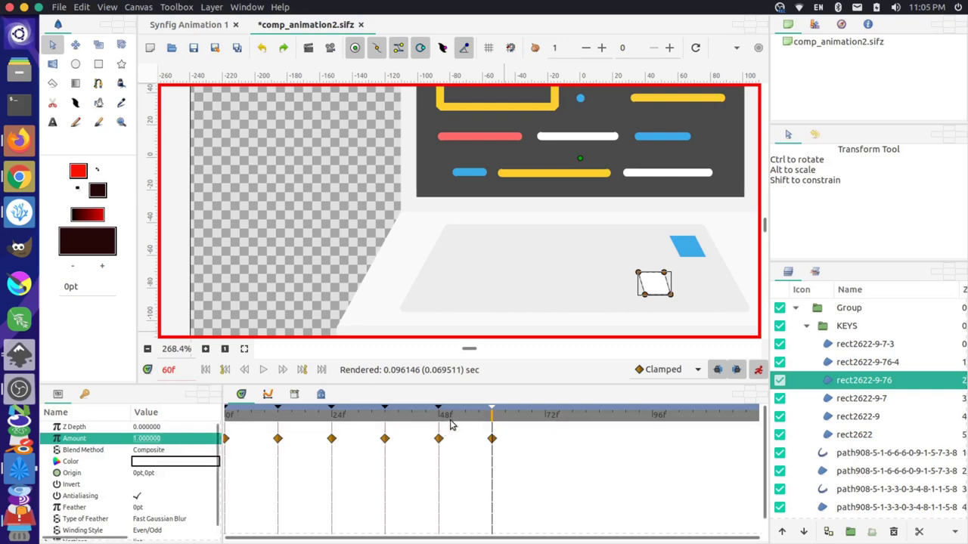
Step: Duplicate the 48f keyframe to frame 84 and select the new keyframe
drag(444, 421, 546, 416)
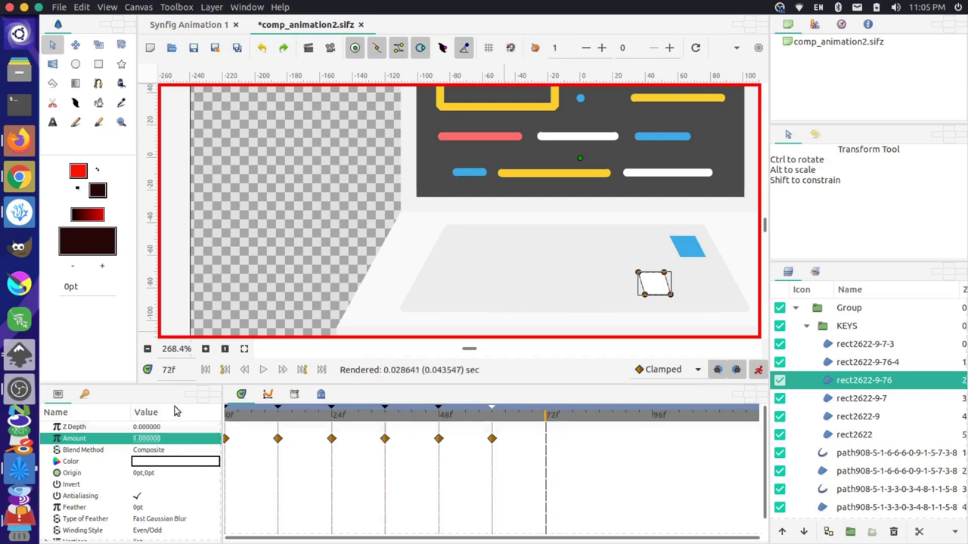
click(84, 394)
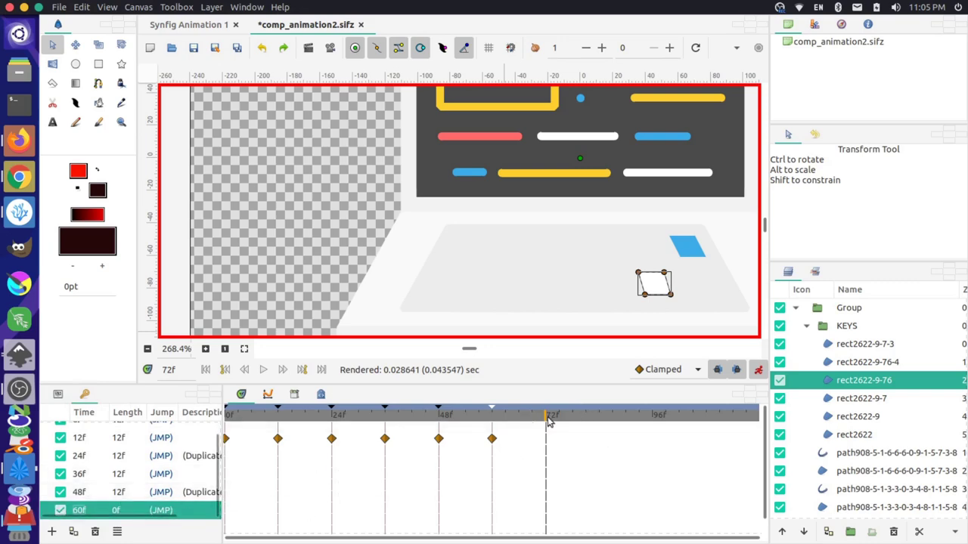
drag(562, 424, 598, 421)
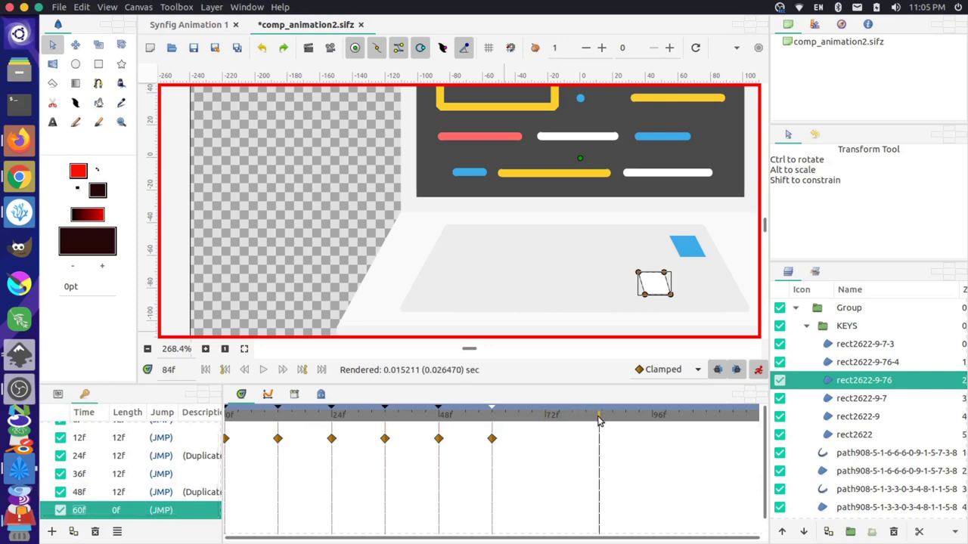
click(90, 495)
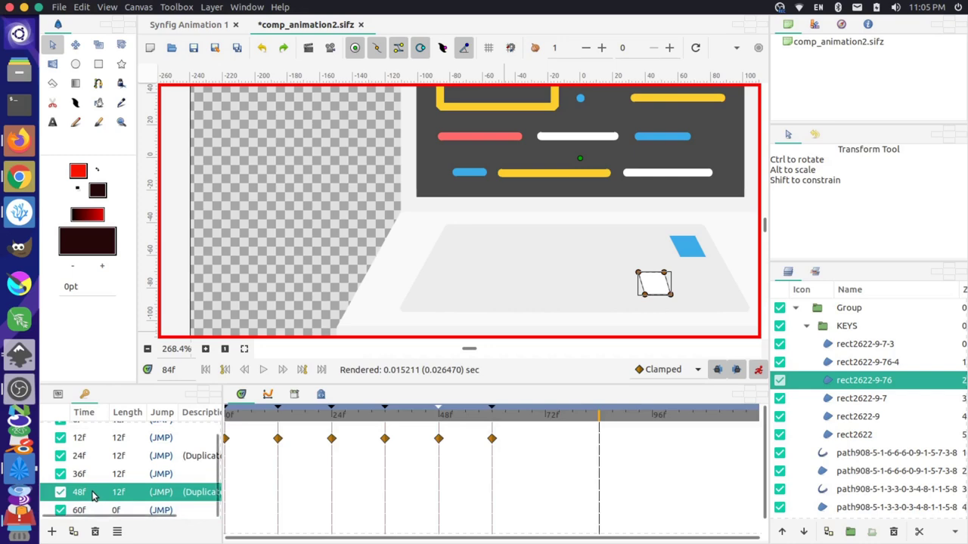
right_click(93, 495)
click(169, 420)
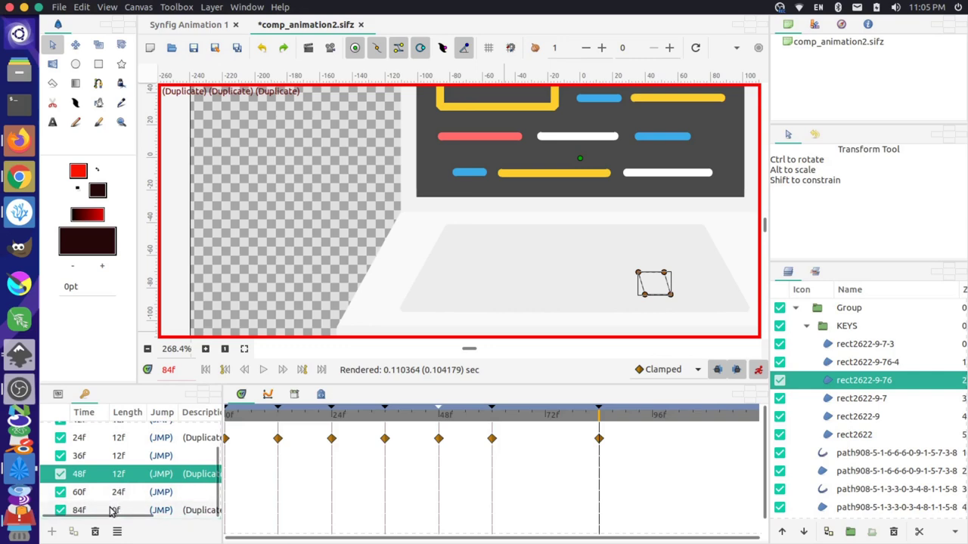
click(165, 512)
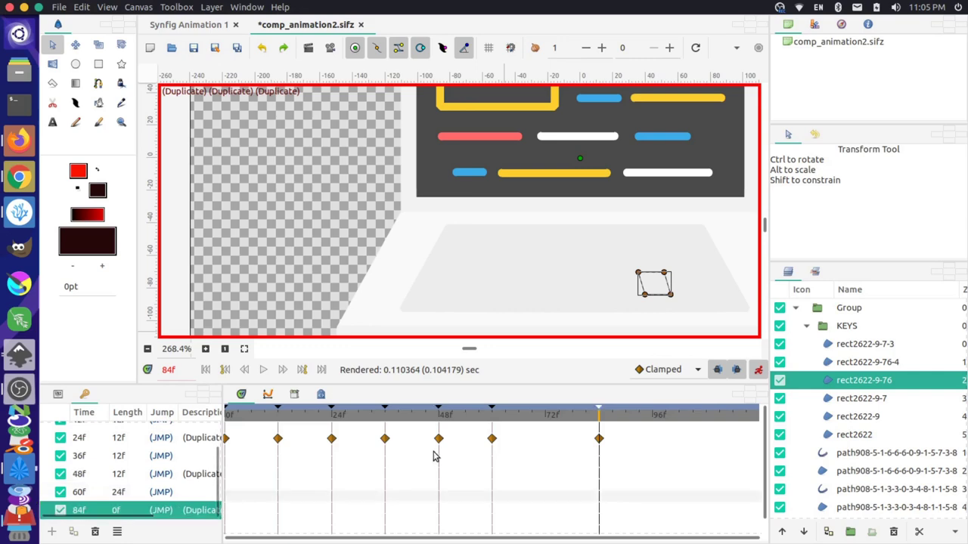
Step: Turn off animate editing mode and scrub from frame 72 to frame 96 to review the key fade and code line
click(759, 369)
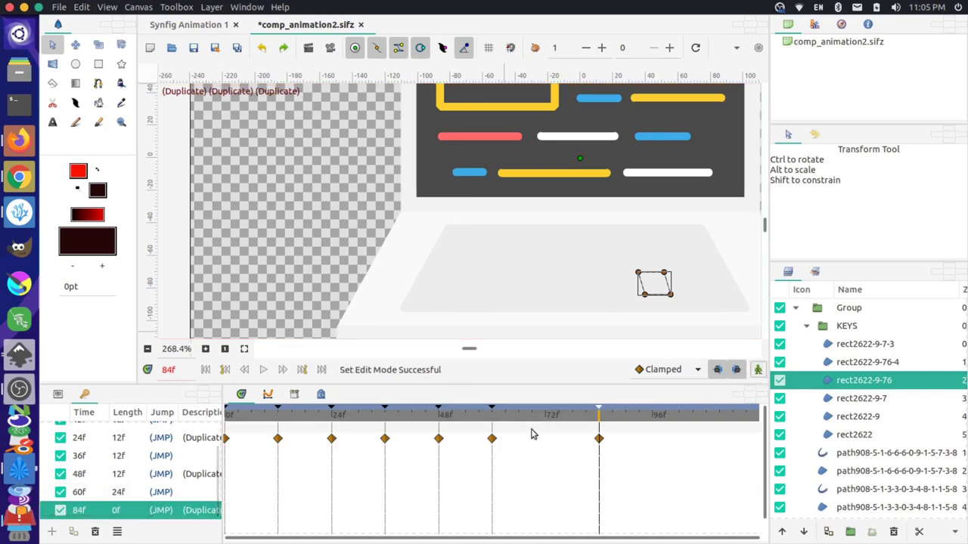
click(545, 417)
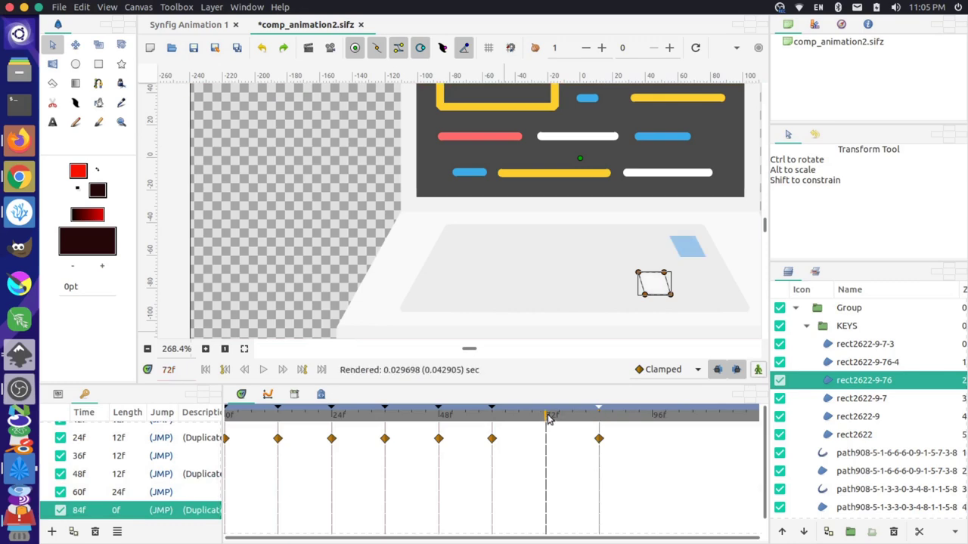
drag(549, 420, 653, 418)
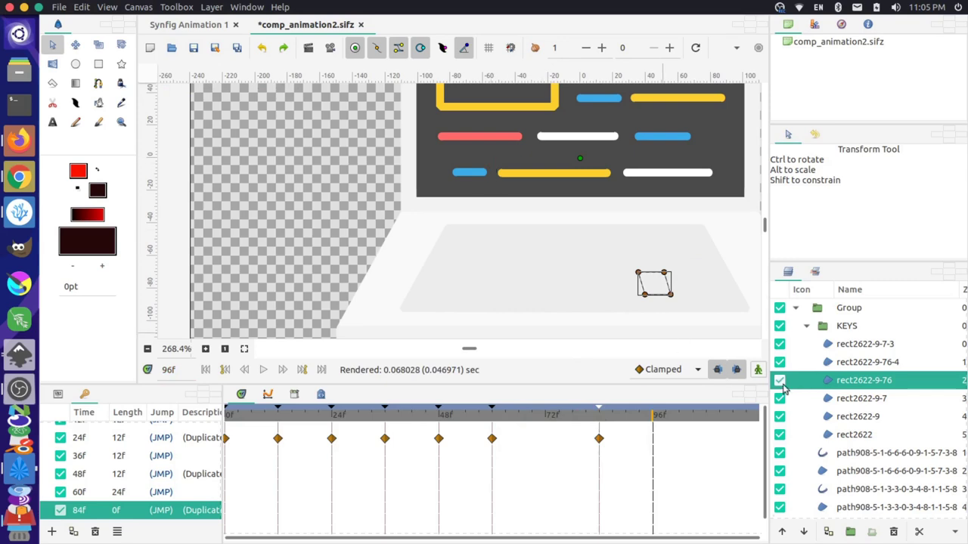
Step: Turn on animate editing mode at frame 96 for the lower red code line and save the animation file
click(757, 370)
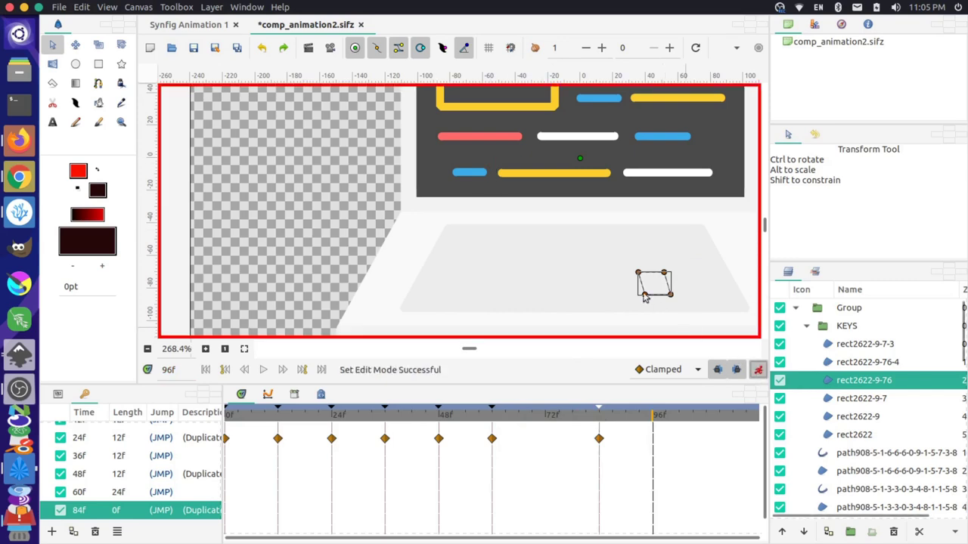
click(478, 142)
scroll(475, 174, up, 2)
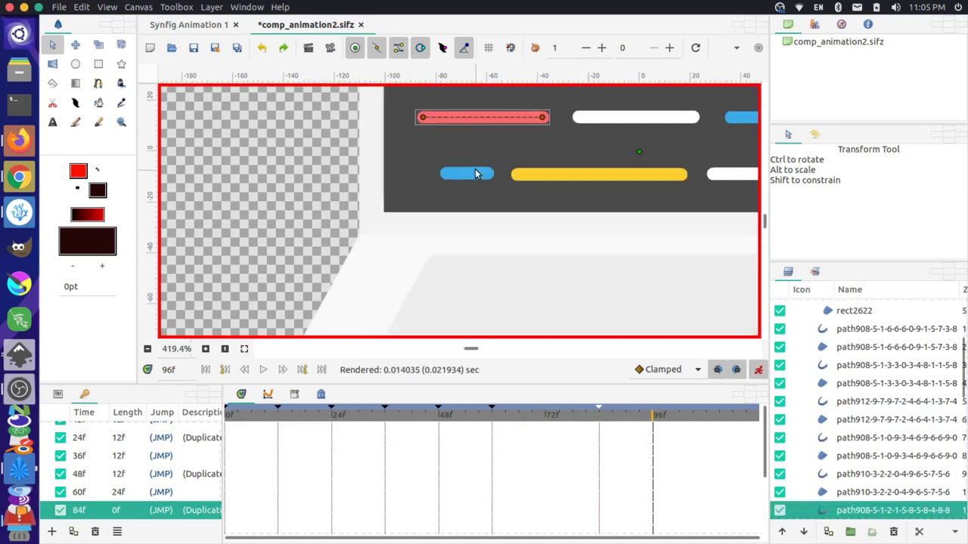
click(58, 6)
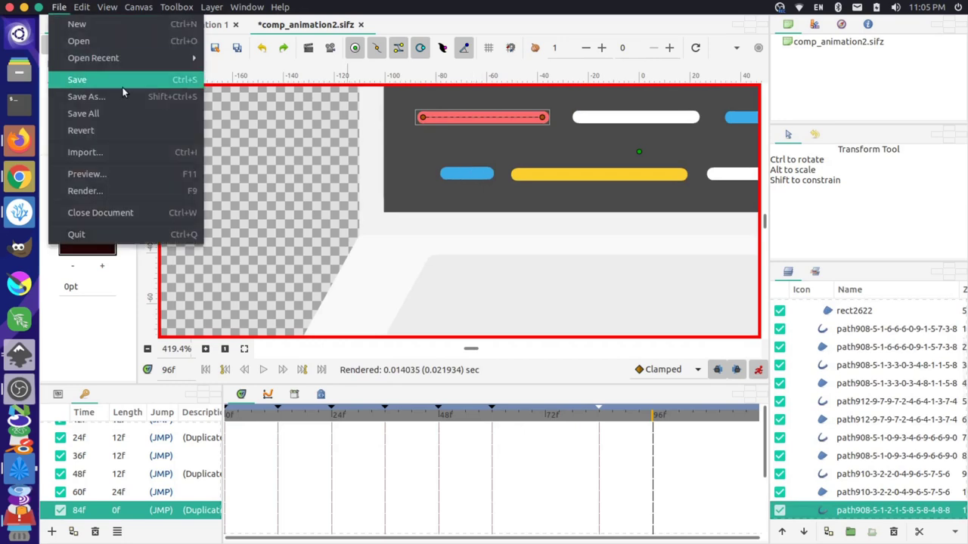
click(122, 81)
Step: Collapse the lower red code line at frame 96 by moving its right end point onto its left end point
scroll(542, 196, up, 2)
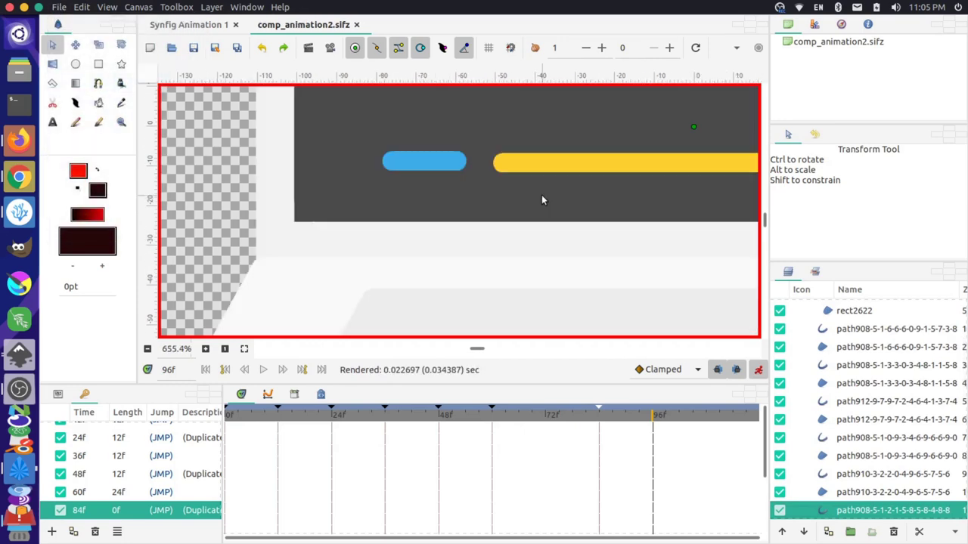
scroll(500, 157, up, 2)
scroll(503, 201, up, 1)
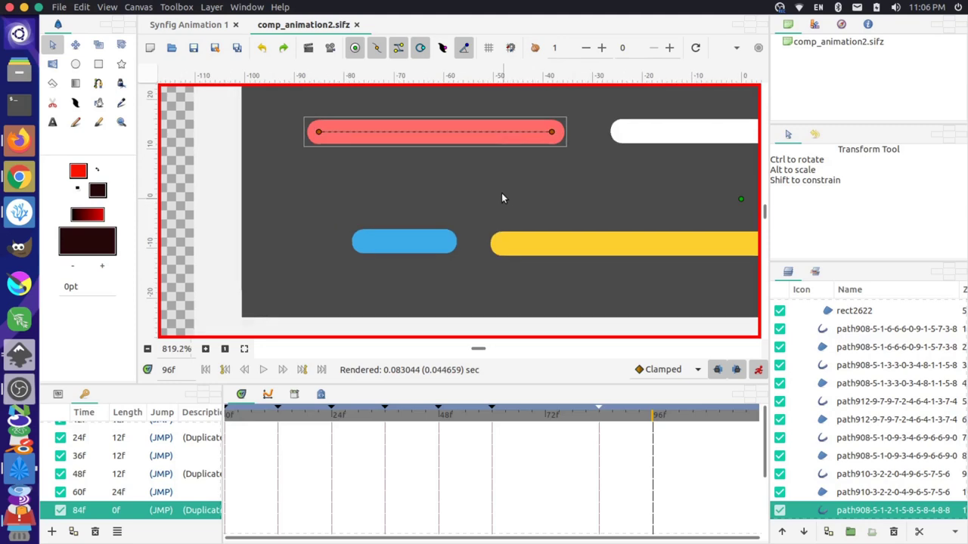
scroll(502, 178, up, 1)
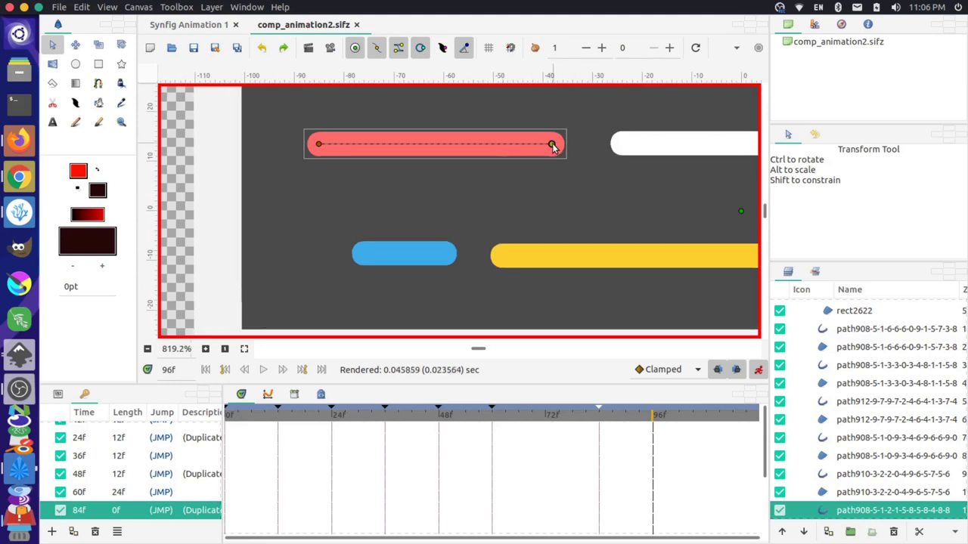
drag(553, 144, 296, 163)
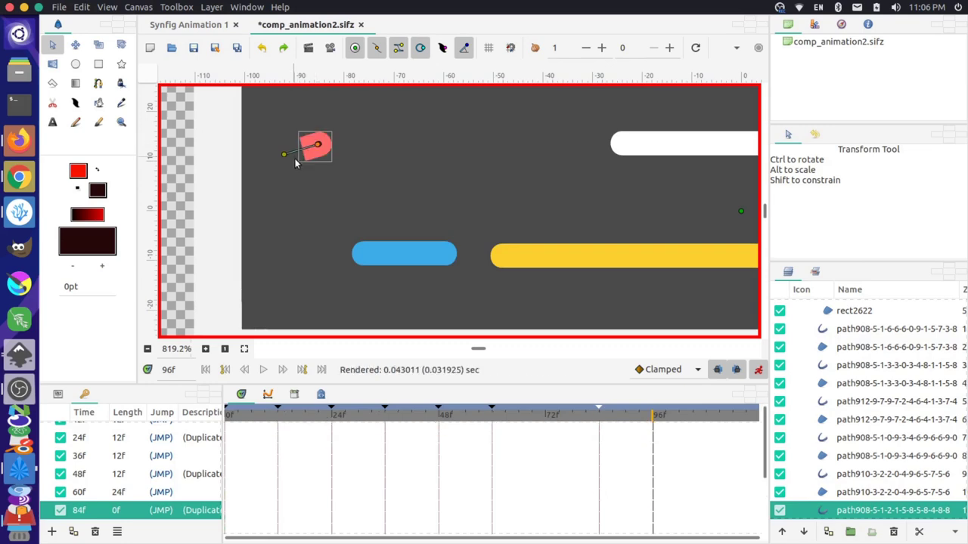
ctrl+scroll(321, 168, up, 10)
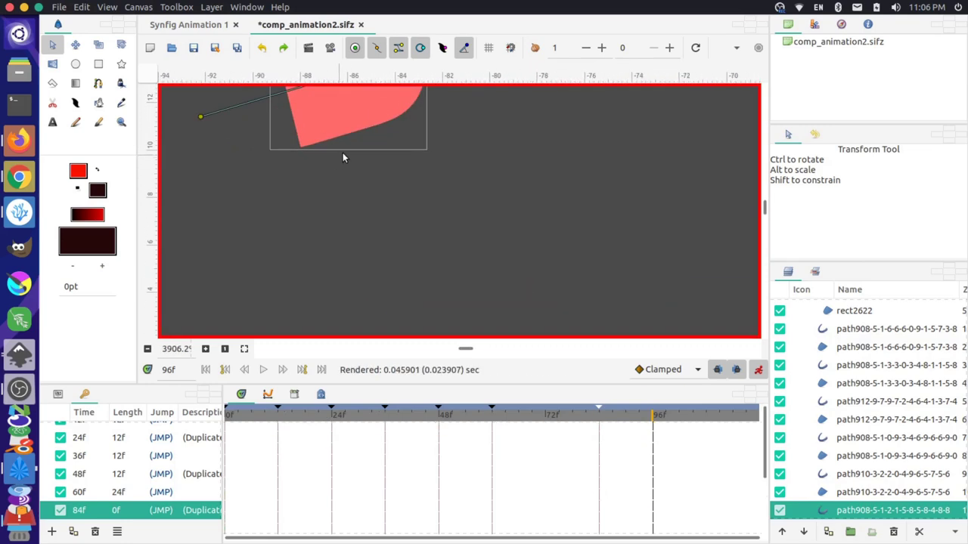
scroll(373, 157, up, 5)
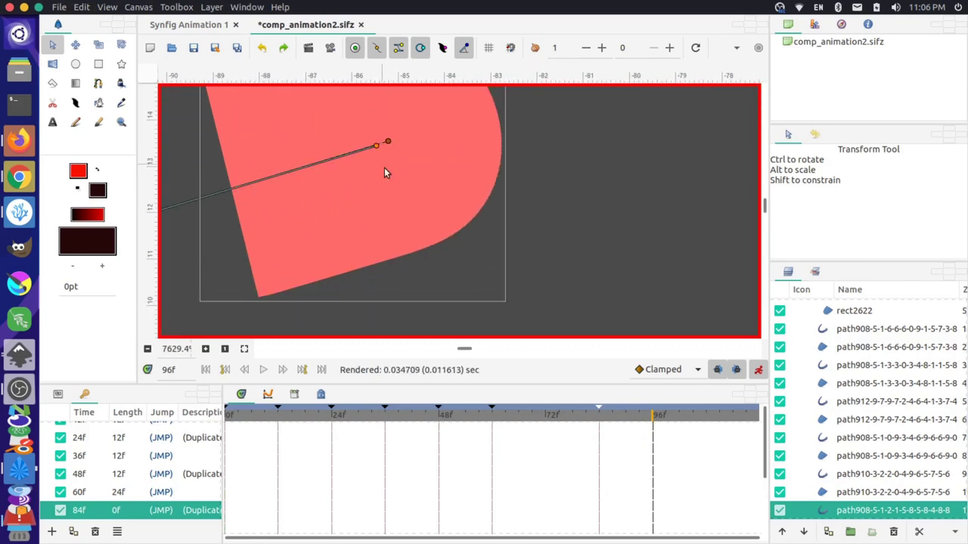
ctrl+scroll(381, 156, up, 1)
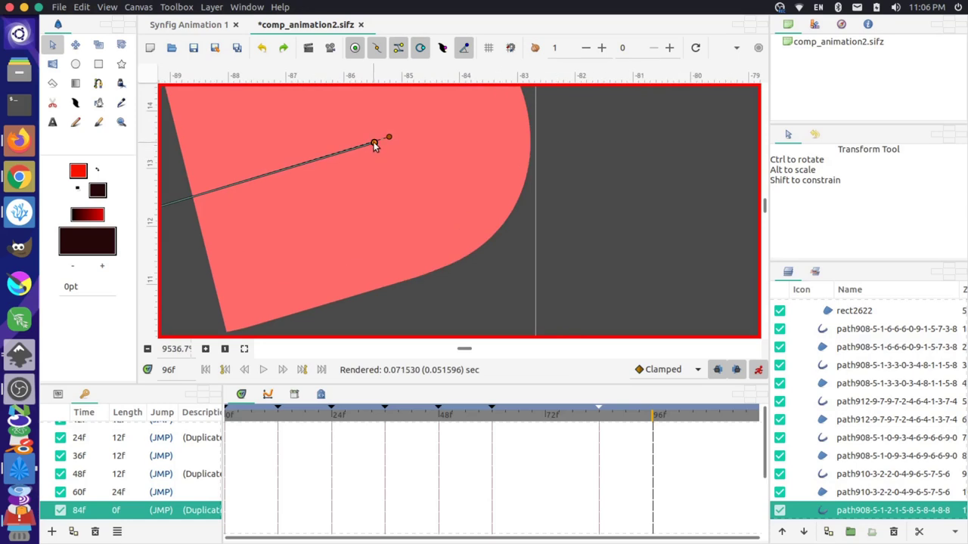
drag(386, 140, 389, 139)
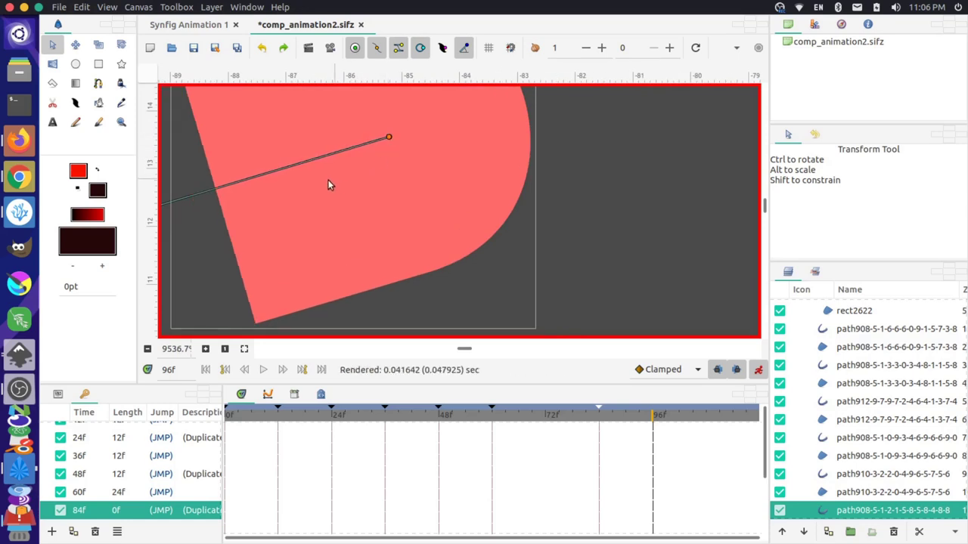
Step: Pull the collapsed red line's stray tangent handle onto its vertex so the line forms a round dot at frame 96
scroll(286, 186, down, 1)
ctrl+scroll(283, 214, down, 1)
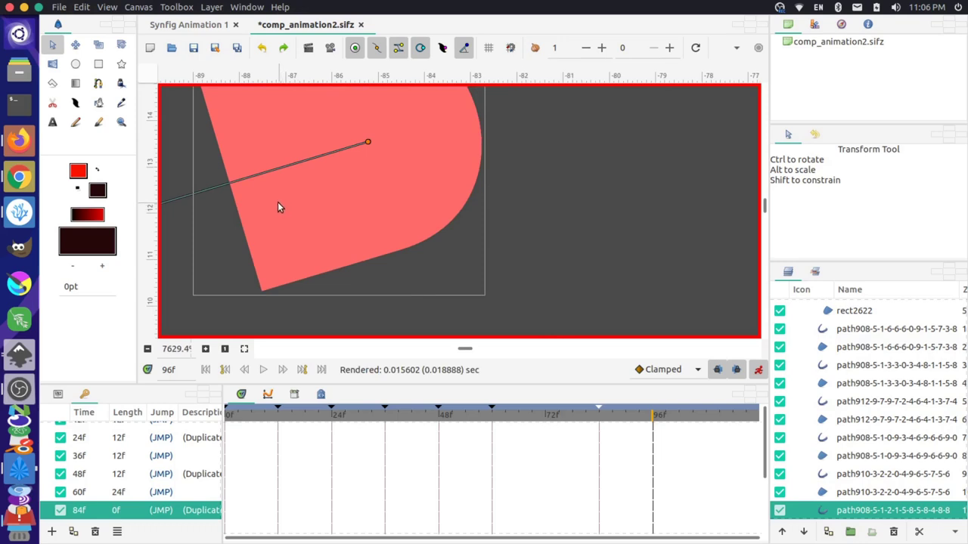
scroll(278, 202, down, 1)
scroll(271, 200, right, 1)
scroll(264, 198, left, 1)
scroll(263, 199, up, 2)
scroll(264, 198, left, 4)
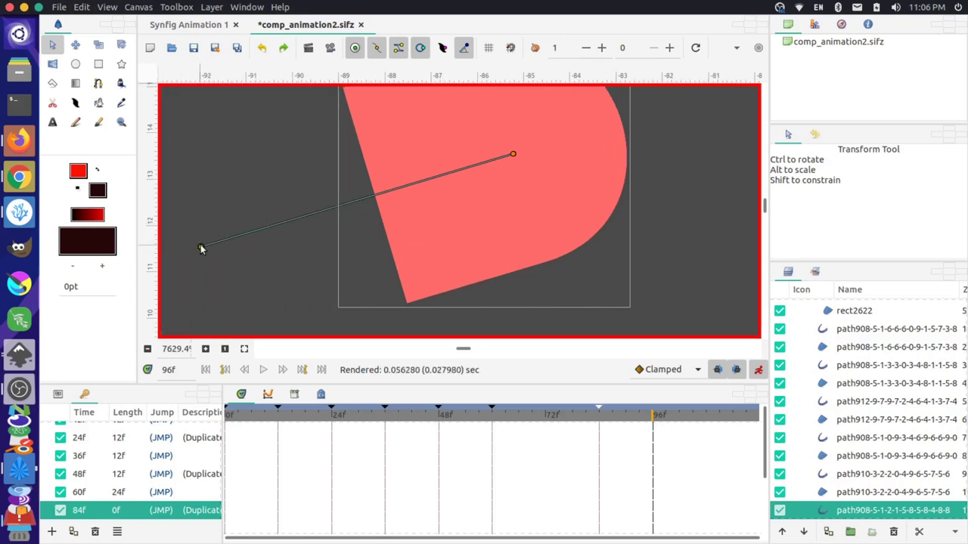
drag(201, 245, 512, 154)
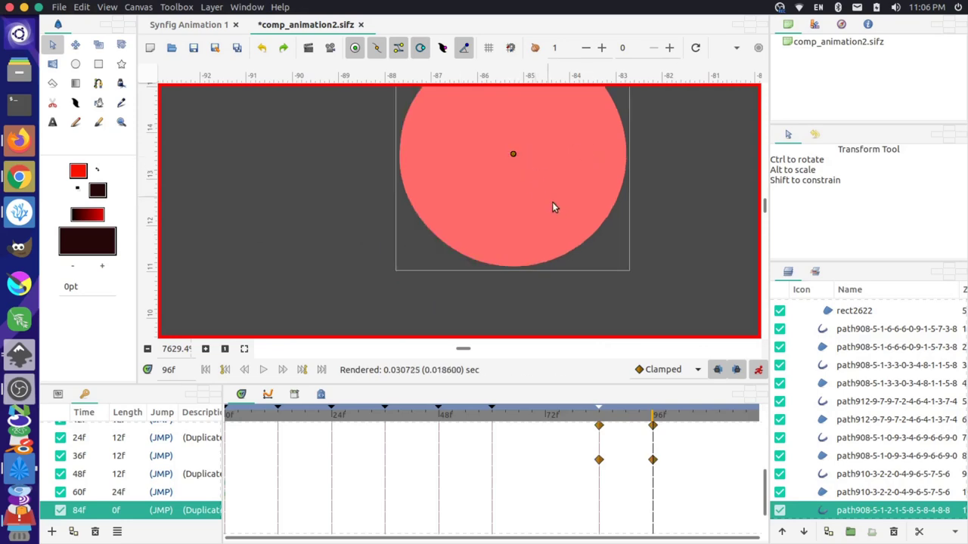
Step: Examine the layers in the KEYS group to identify which keyboard key each one represents
scroll(558, 221, down, 10)
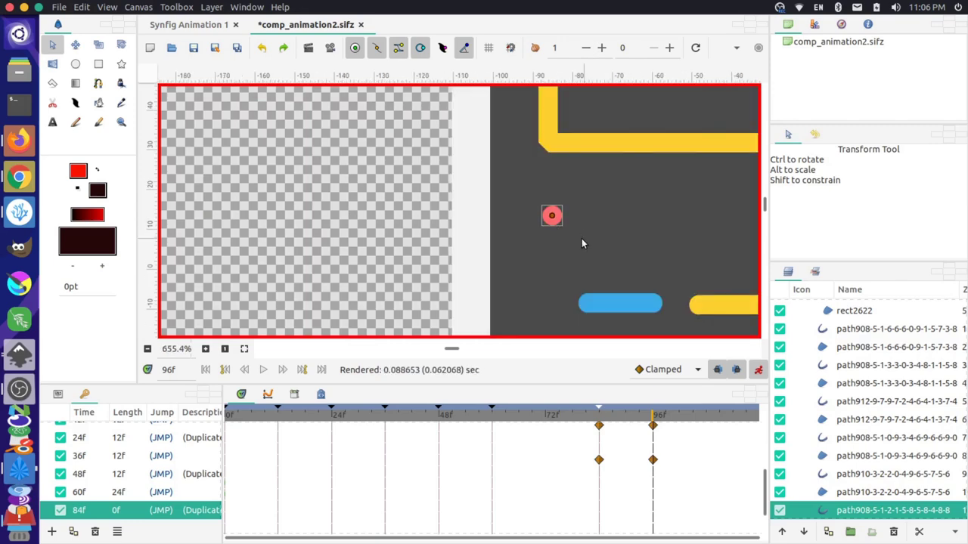
scroll(579, 238, down, 4)
scroll(634, 232, down, 1)
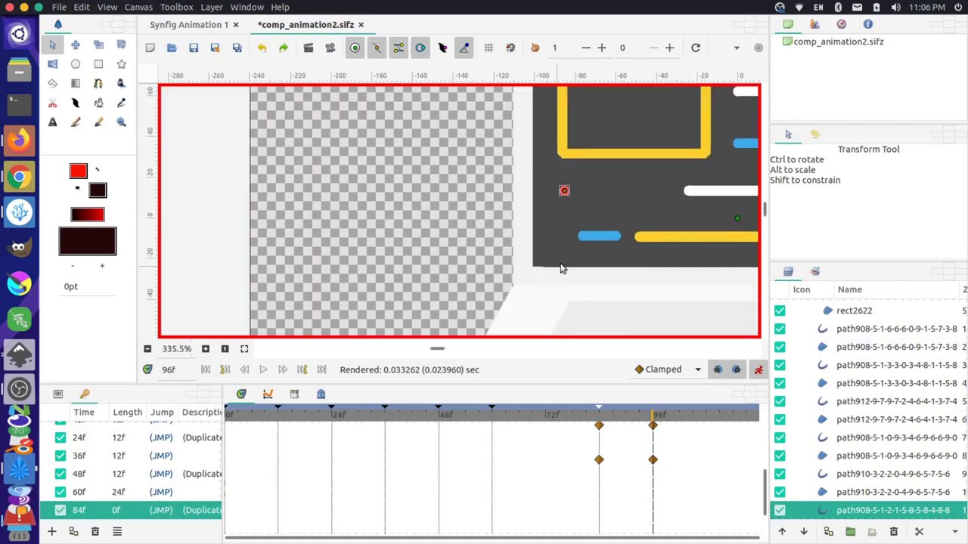
scroll(564, 266, left, 6)
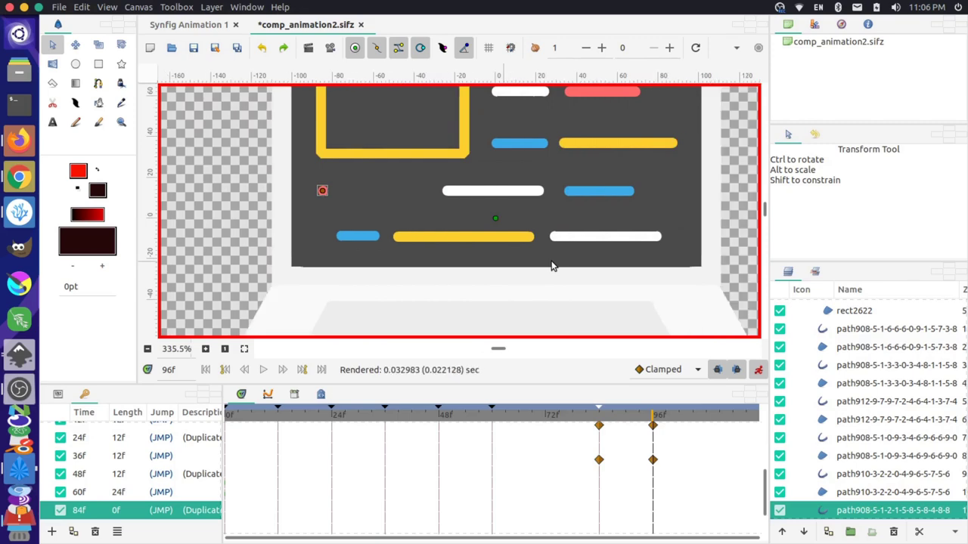
scroll(559, 264, down, 2)
scroll(552, 265, down, 1)
scroll(553, 264, up, 1)
scroll(563, 269, down, 2)
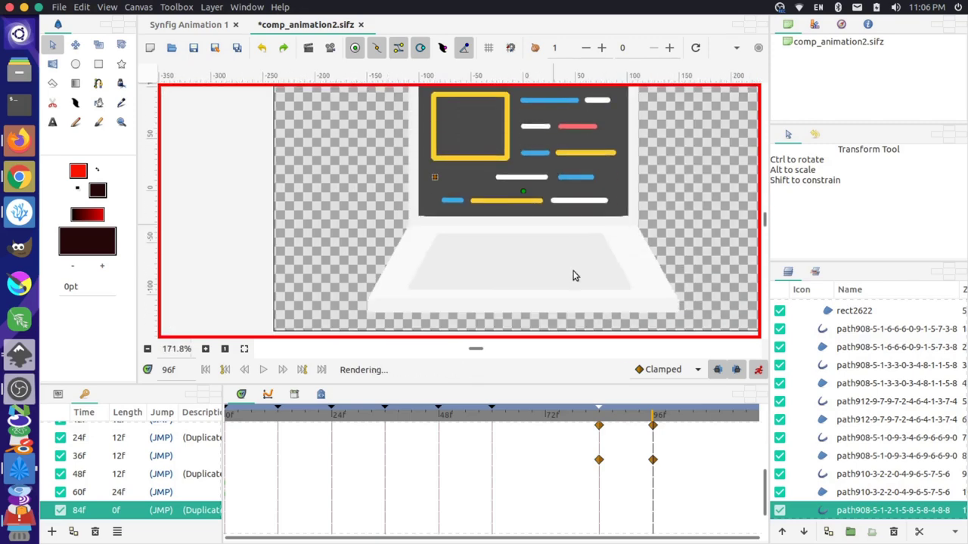
scroll(929, 349, up, 3)
click(873, 345)
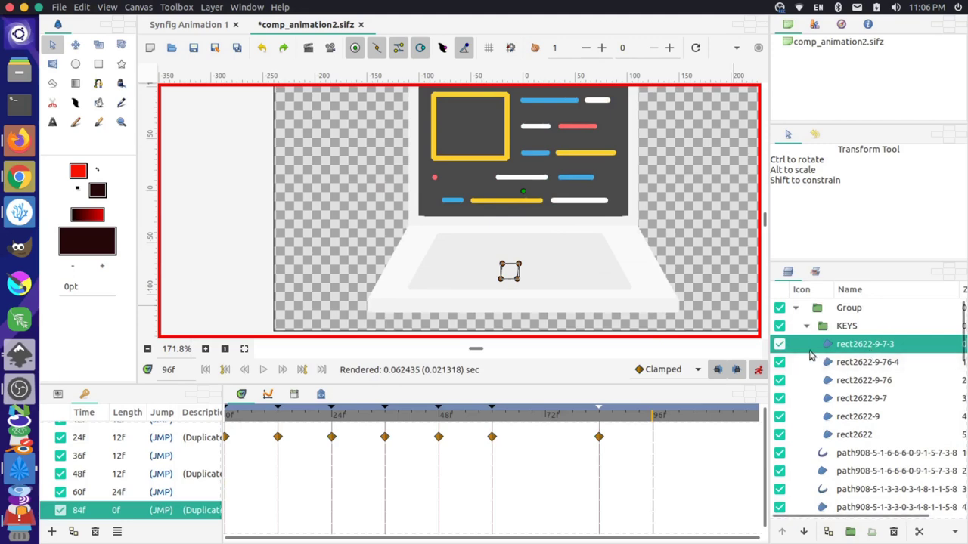
click(894, 364)
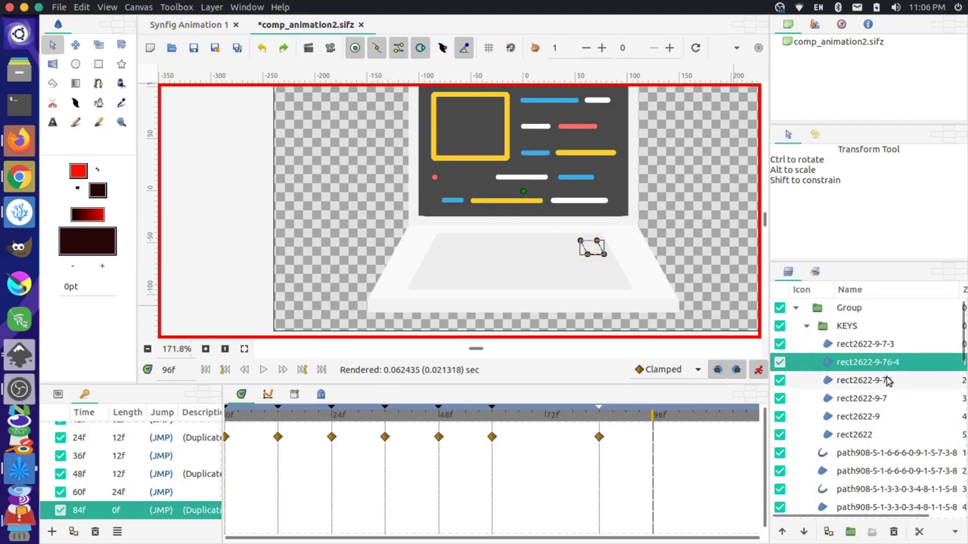
click(881, 384)
click(878, 399)
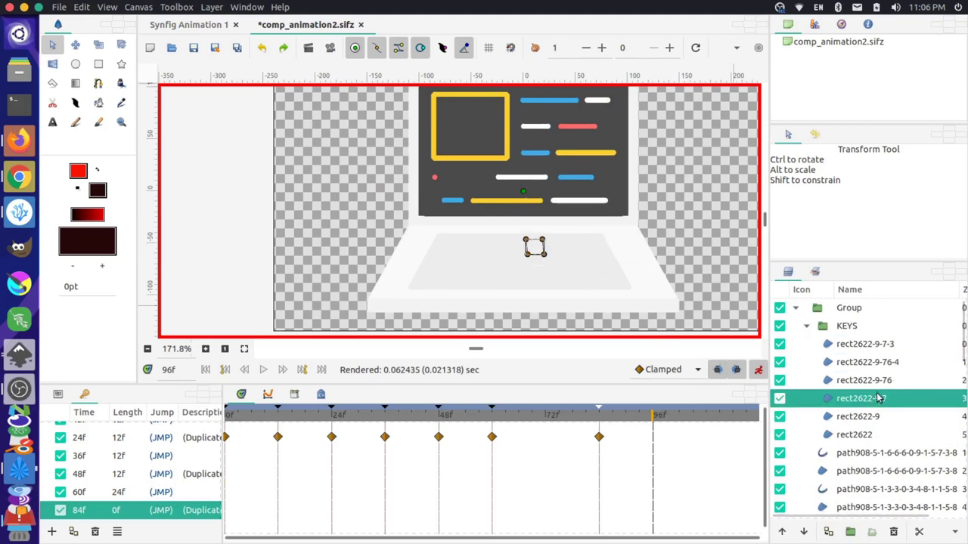
click(877, 417)
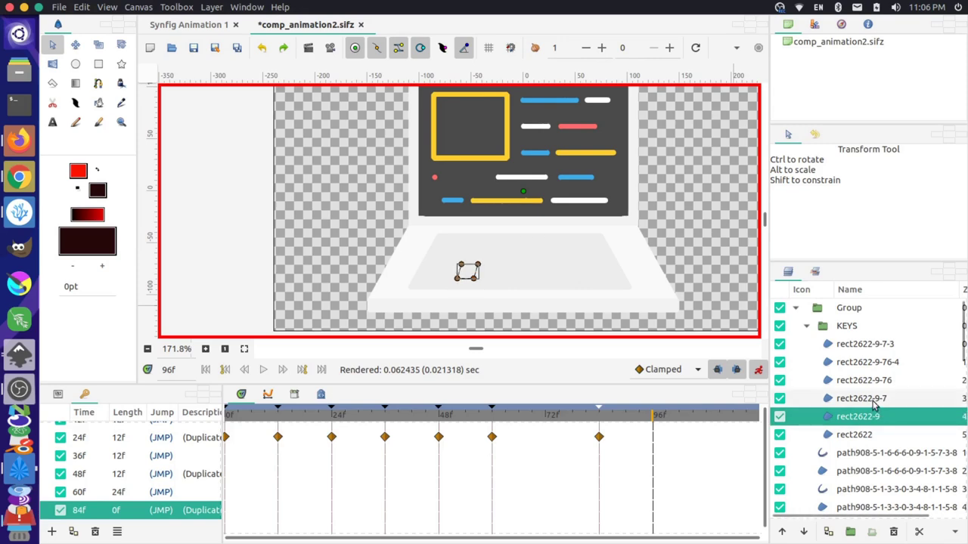
Step: Select the key layer rect2622-9-7-3 and move the time cursor to frame 72
click(871, 344)
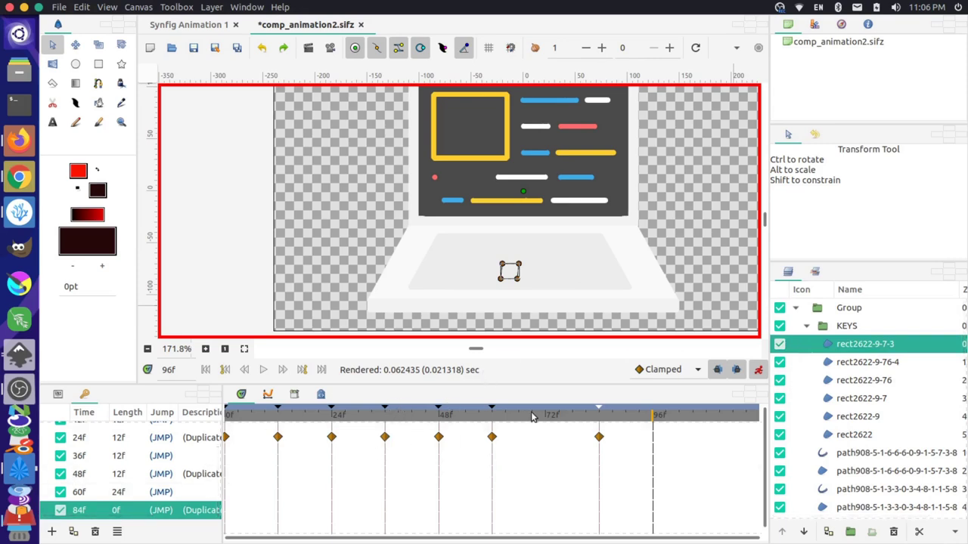
drag(569, 419, 548, 422)
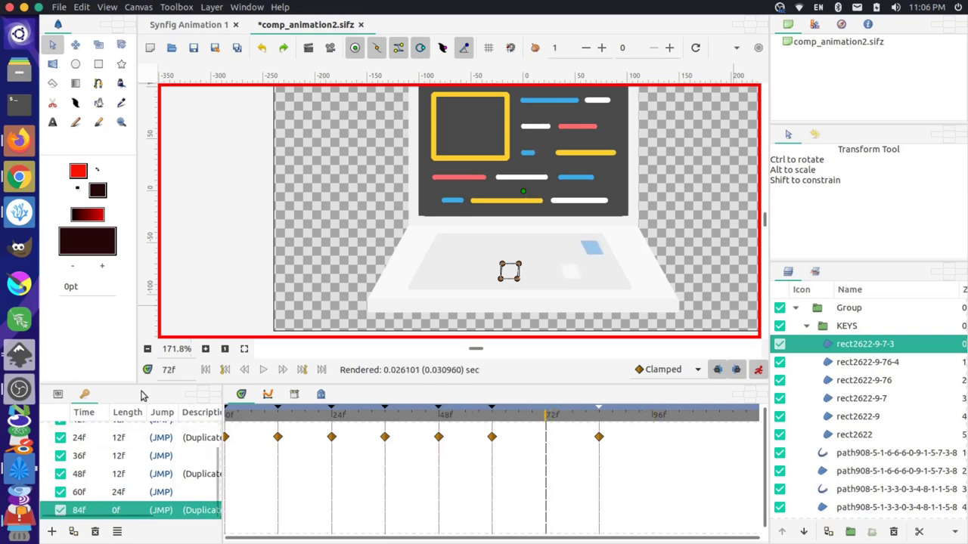
Step: Set the Amount of the yellow key rect2622-9-7-3 to 1 at frame 72
click(61, 395)
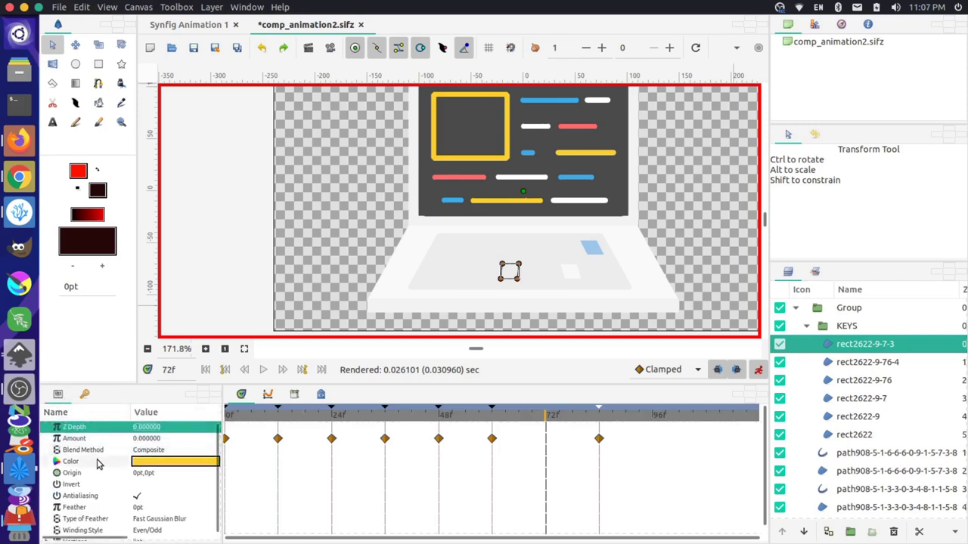
click(128, 430)
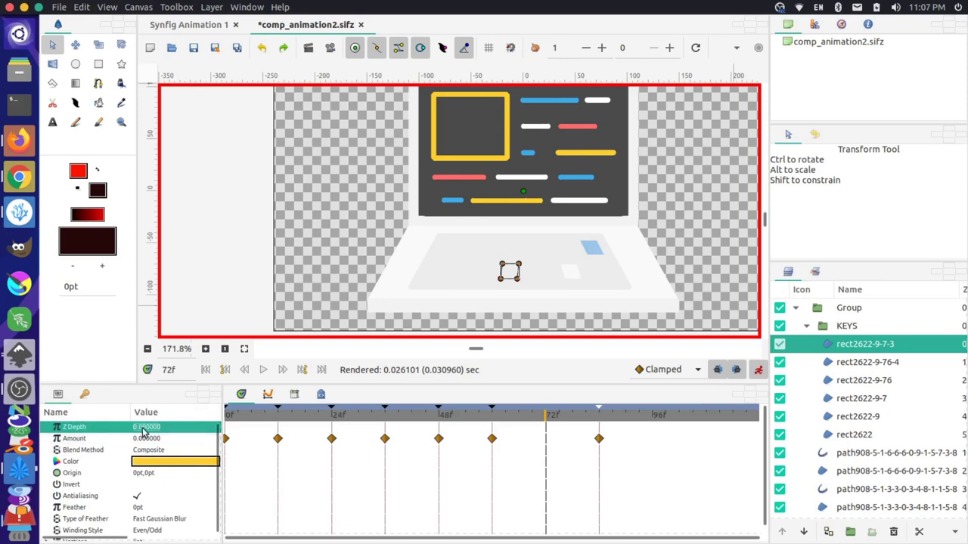
click(140, 428)
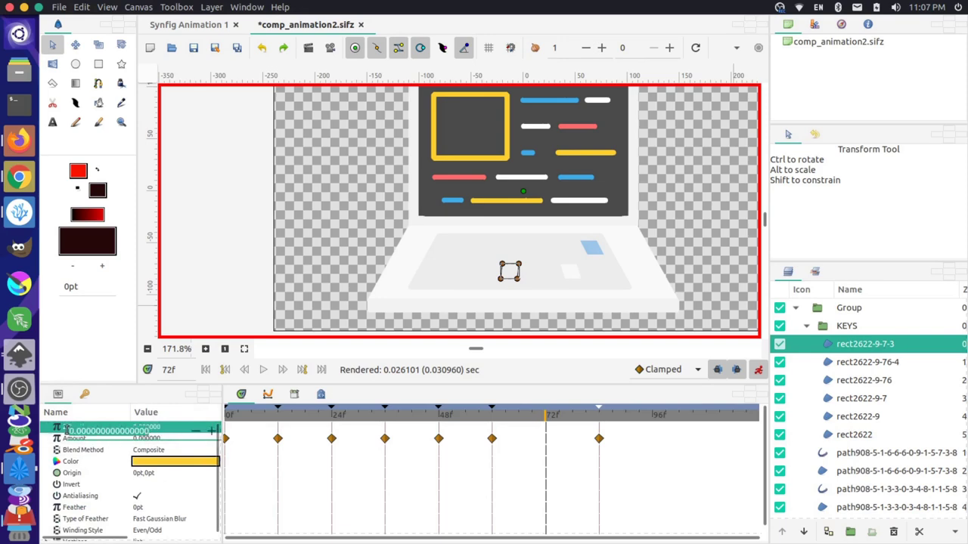
click(118, 420)
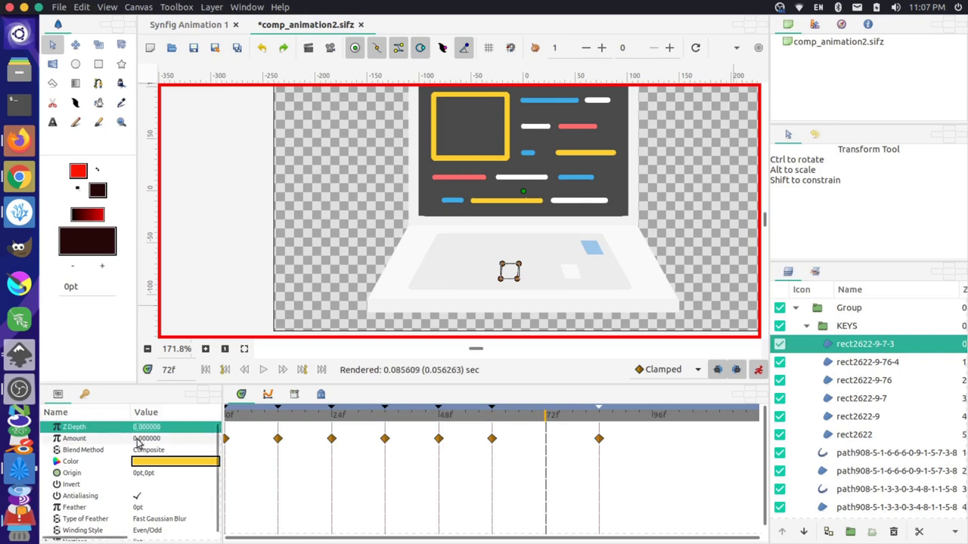
click(139, 438)
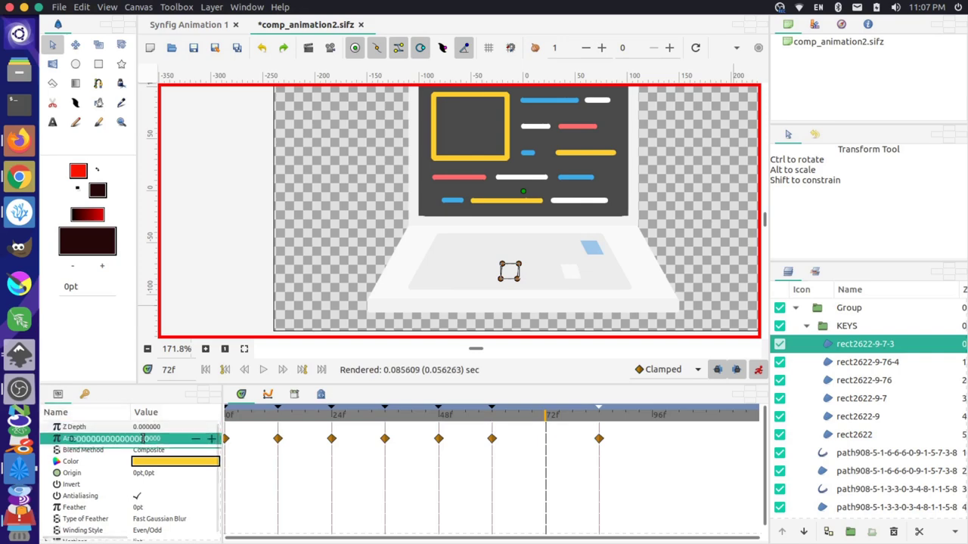
key(Return)
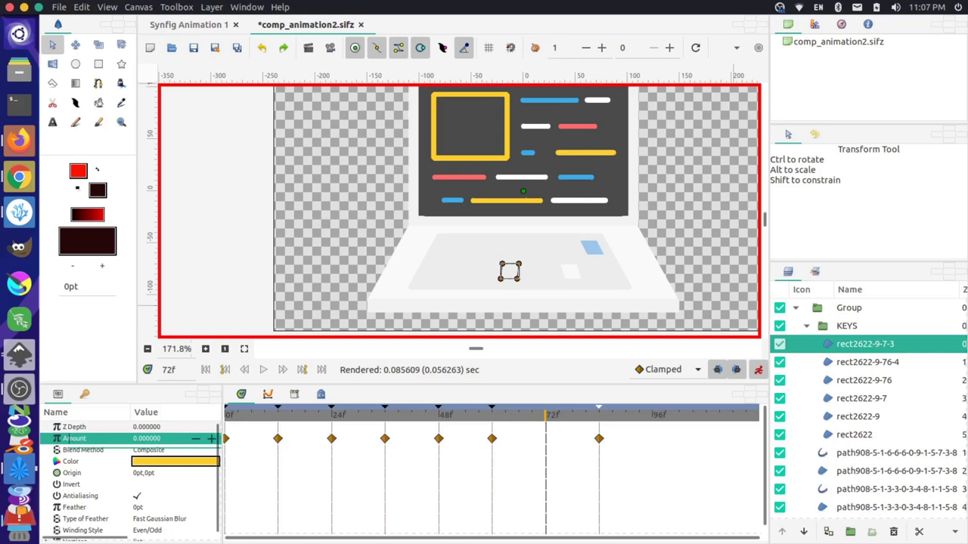
click(212, 439)
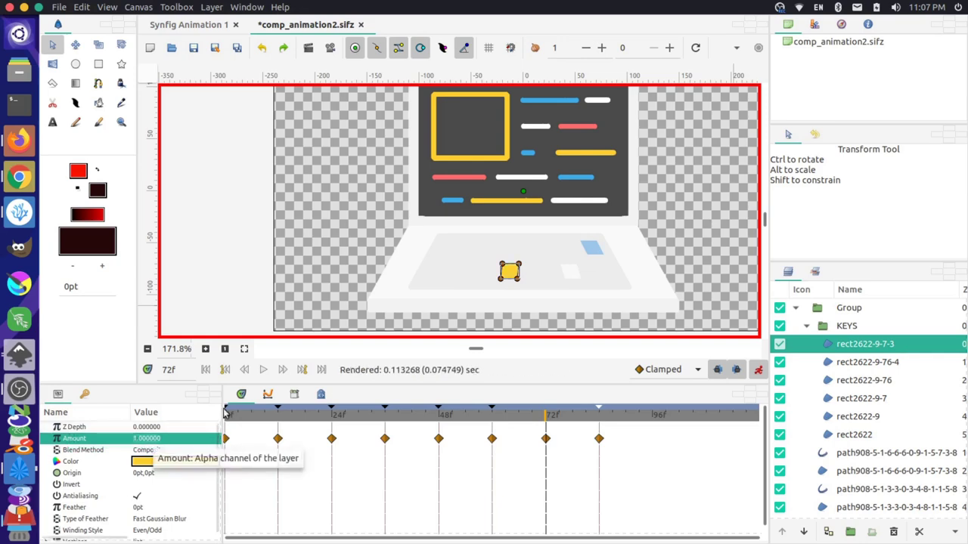
Step: Set the Amount of the white key rect2622-9-76 to 0 at frame 72
click(572, 277)
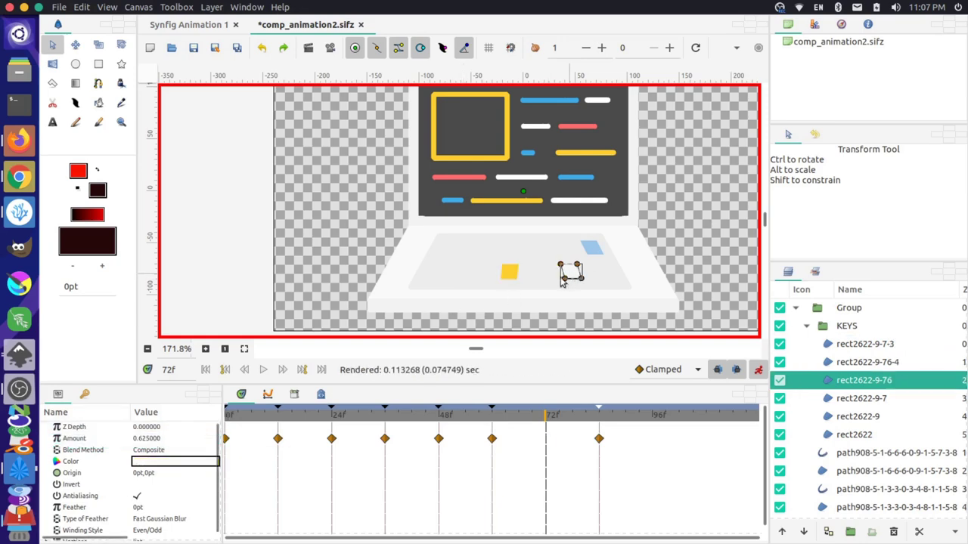
click(146, 440)
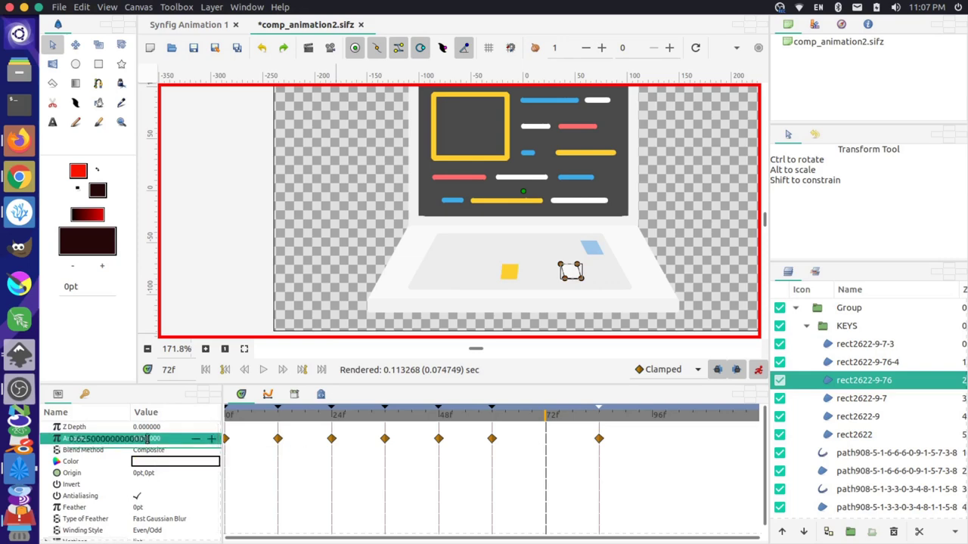
click(194, 437)
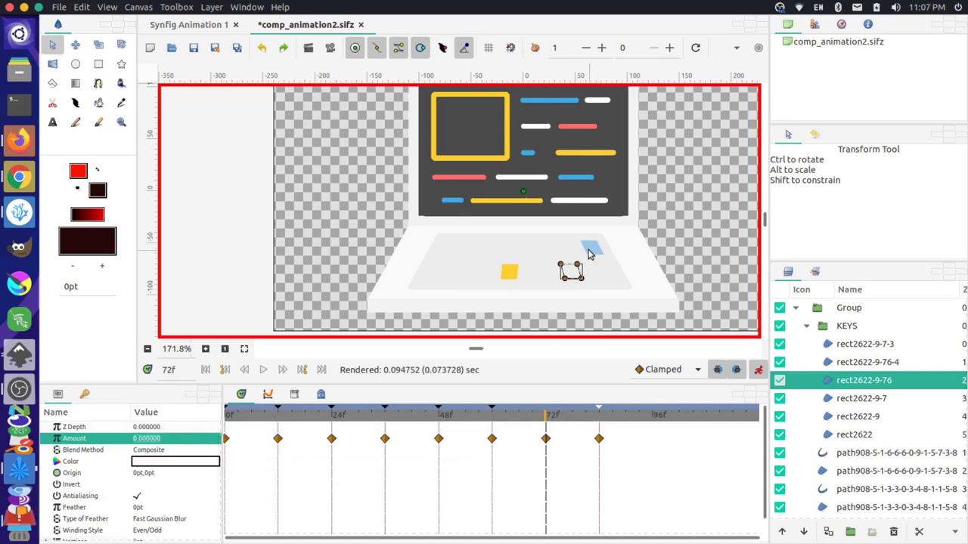
Step: Try to move the keyframe at 84f to 72f, first in animate mode and again with animate mode turned off
drag(552, 416, 491, 416)
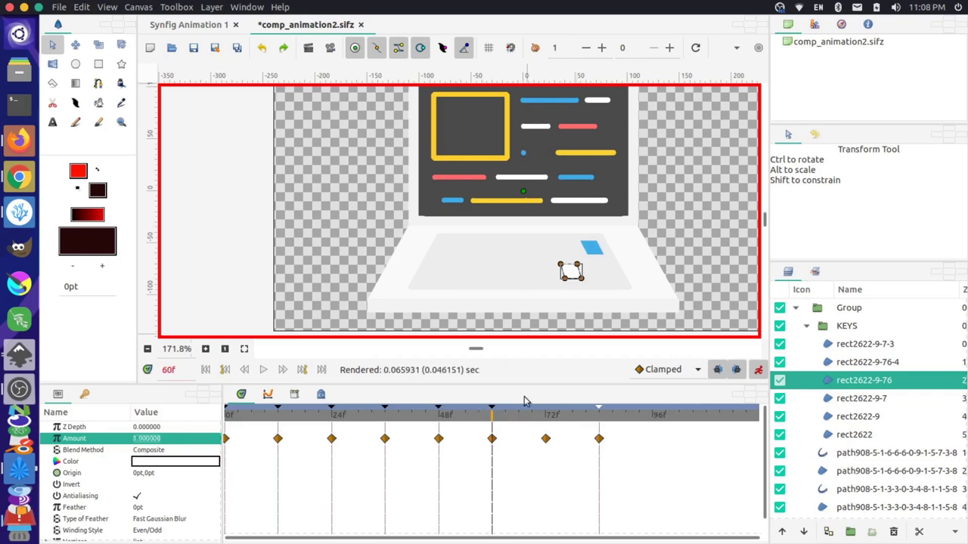
mouse_move(502, 422)
mouse_down()
mouse_move(584, 415)
mouse_move(515, 418)
mouse_up()
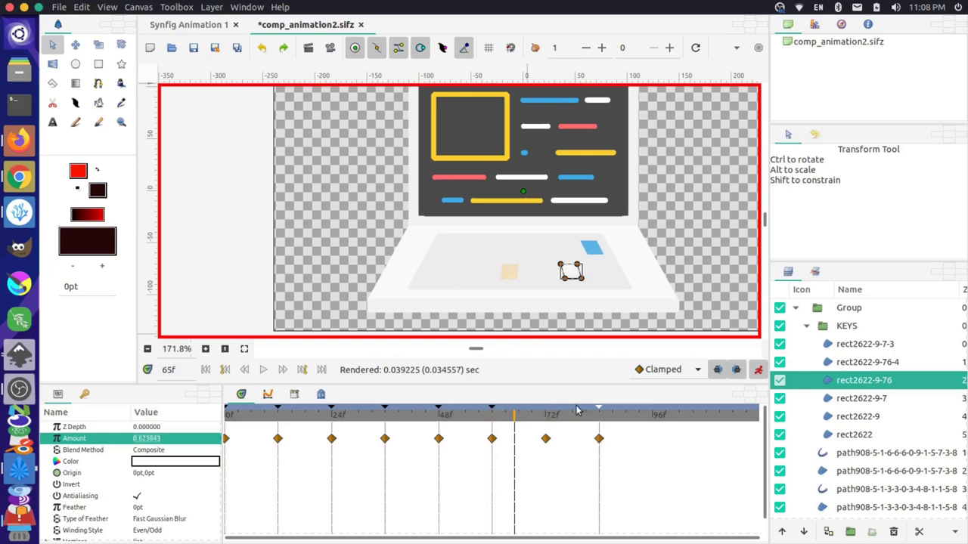
drag(595, 409, 547, 418)
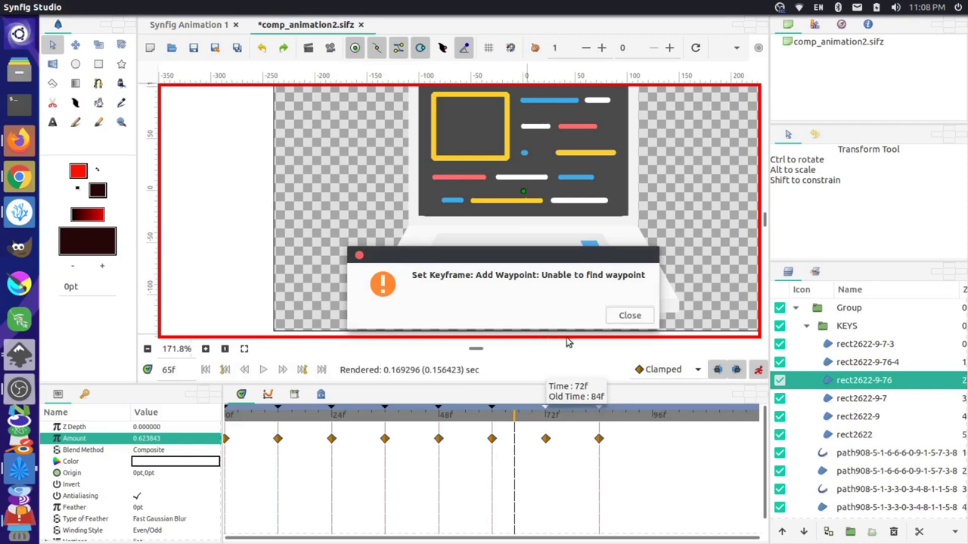
click(627, 316)
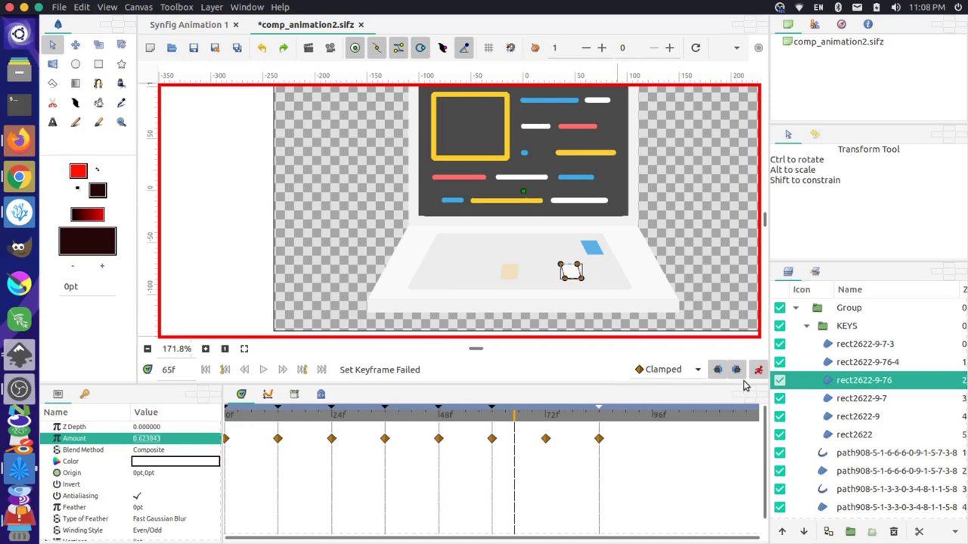
click(758, 371)
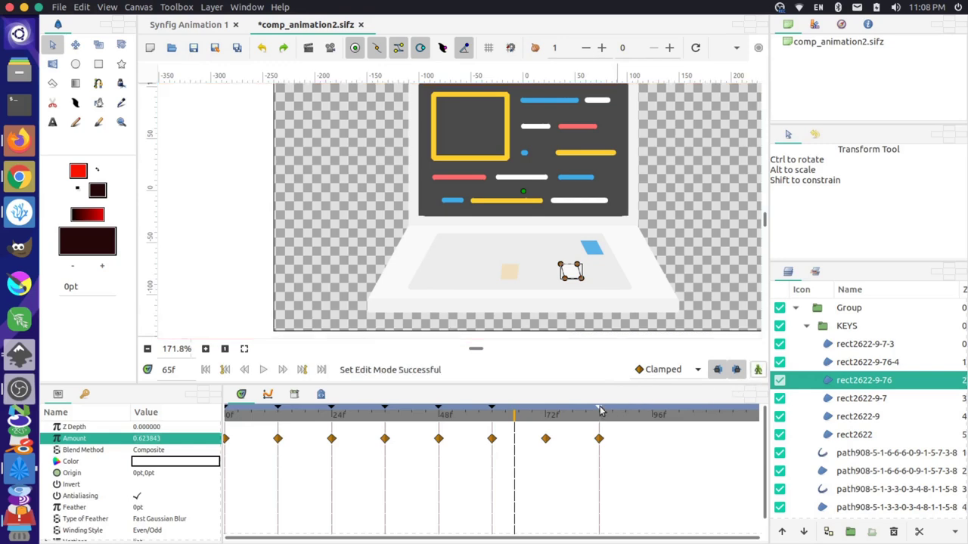
drag(600, 410, 552, 412)
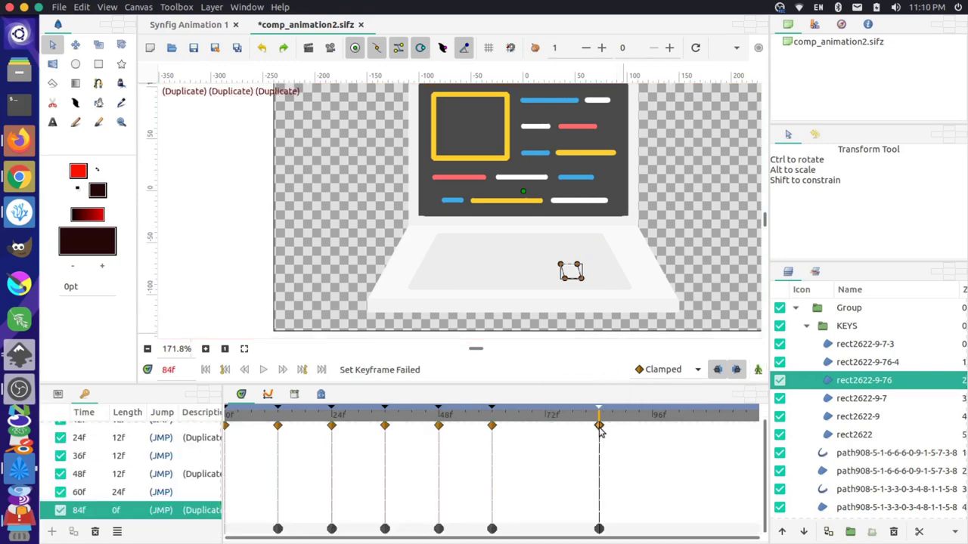
Step: Remove the keyframe at 84f and, with animate mode back on, duplicate the 48f keyframe at 72f
right_click(118, 510)
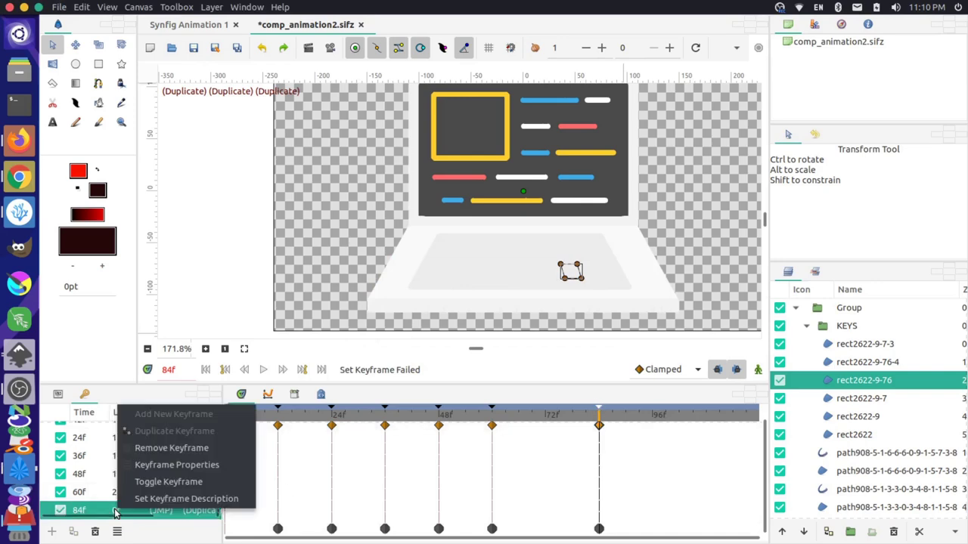
click(162, 449)
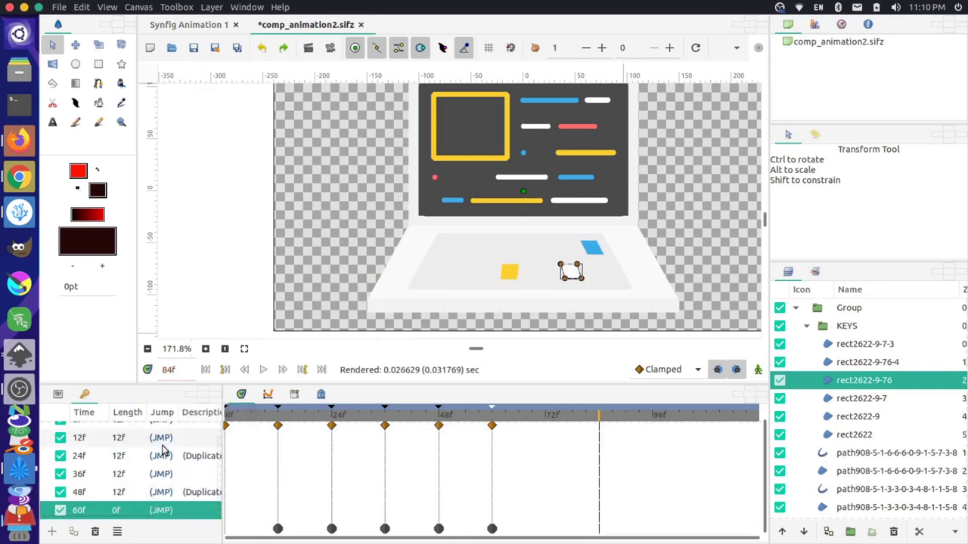
click(548, 416)
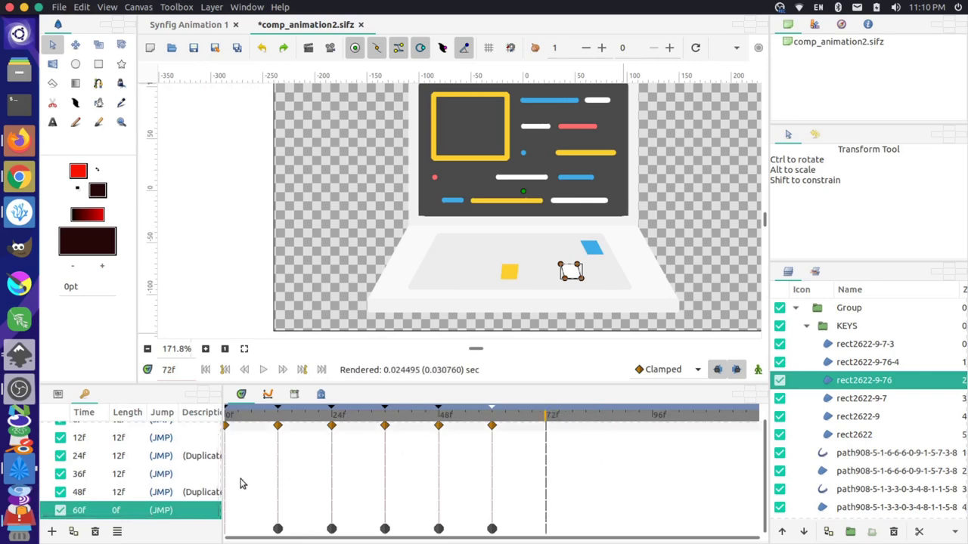
click(103, 493)
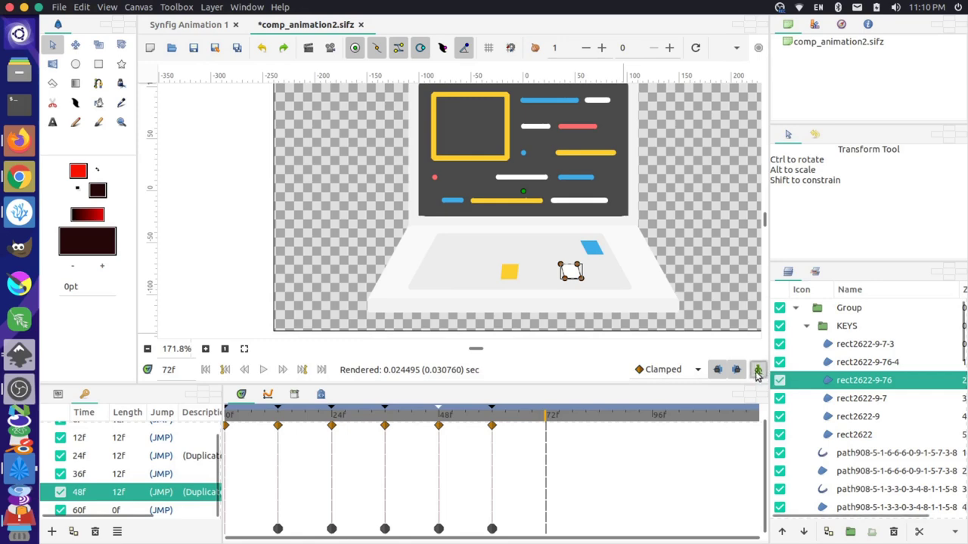
click(757, 372)
right_click(117, 492)
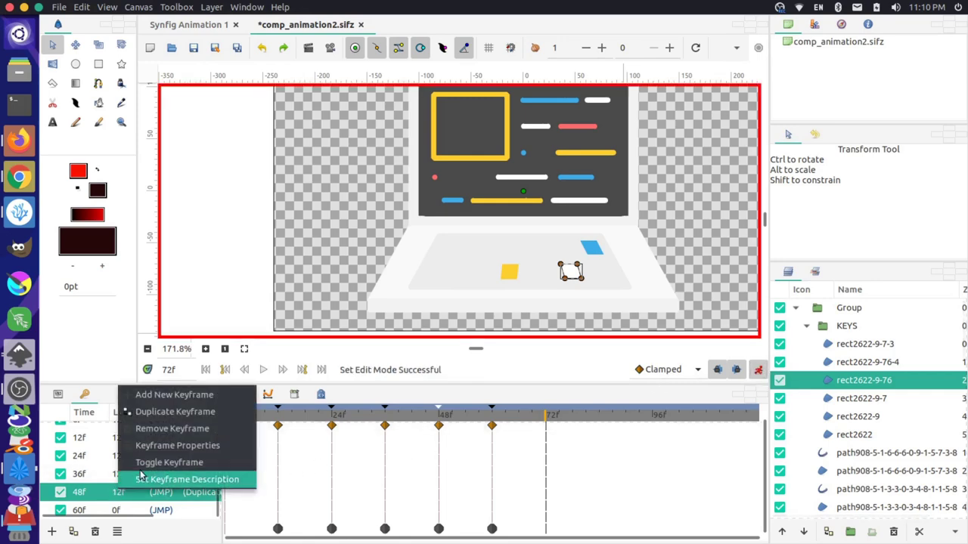
click(173, 413)
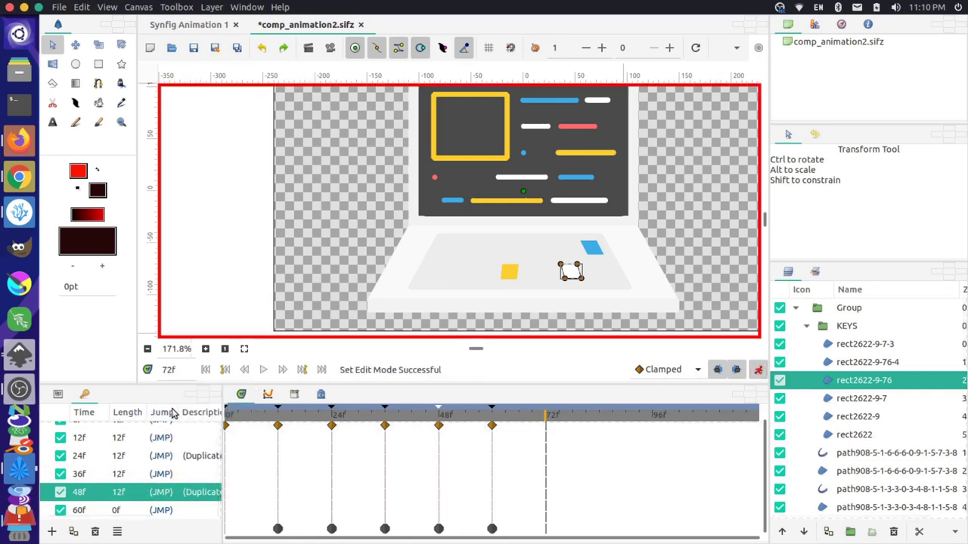
click(119, 493)
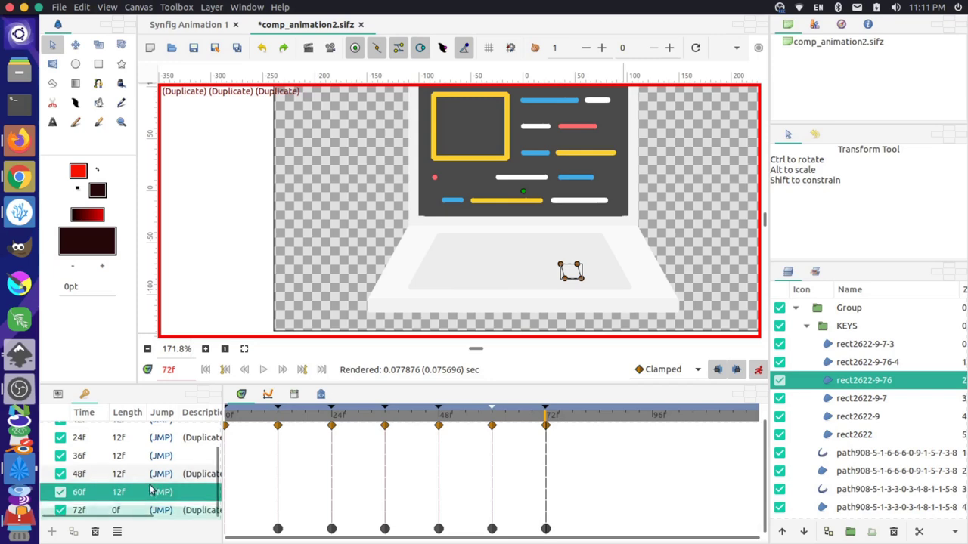
click(162, 510)
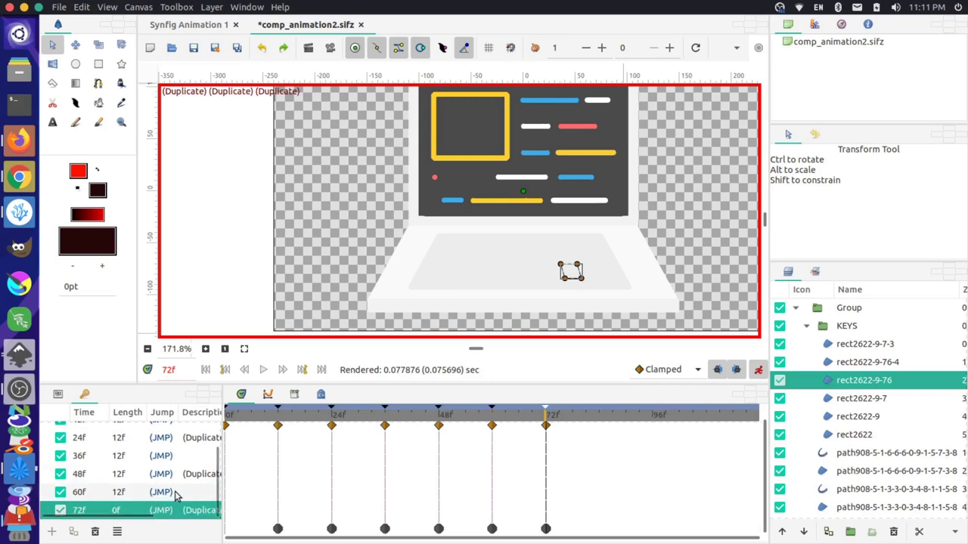
Step: At frame 60, set the Amount of the white key rect2622-9-76 to 0
drag(470, 420, 489, 415)
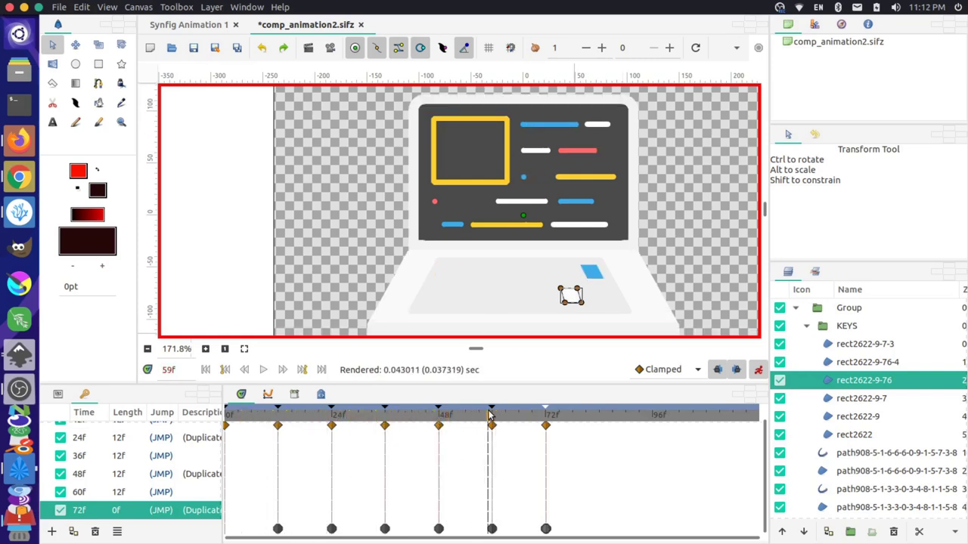
click(57, 394)
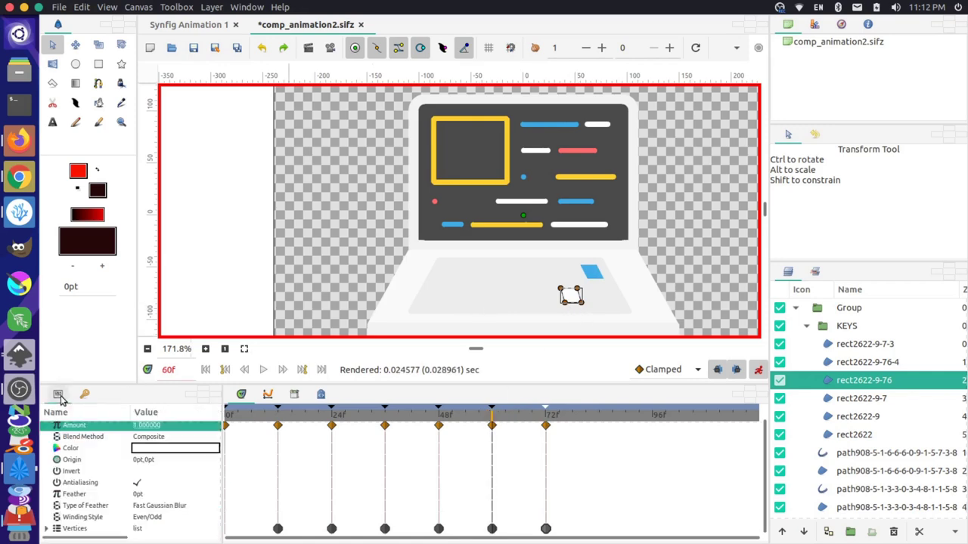
click(146, 432)
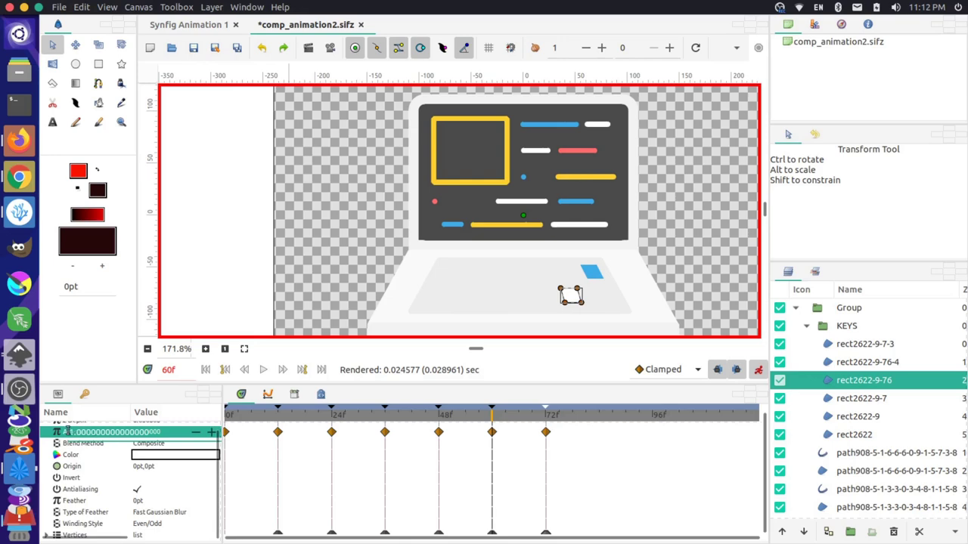
text(0)
key(Return)
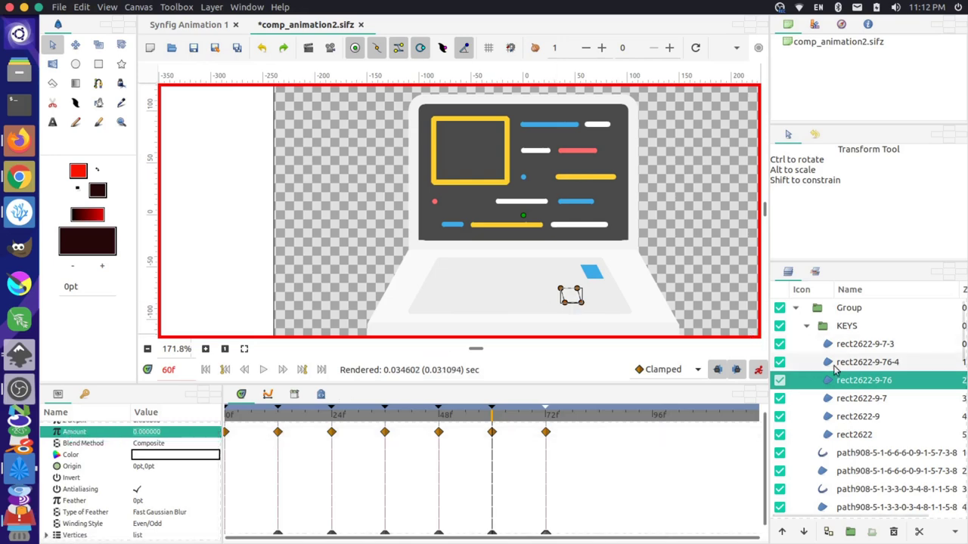
Step: Set the Amount of the yellow key rect2622-9-7-3 to 1 at frame 60
click(856, 364)
click(860, 345)
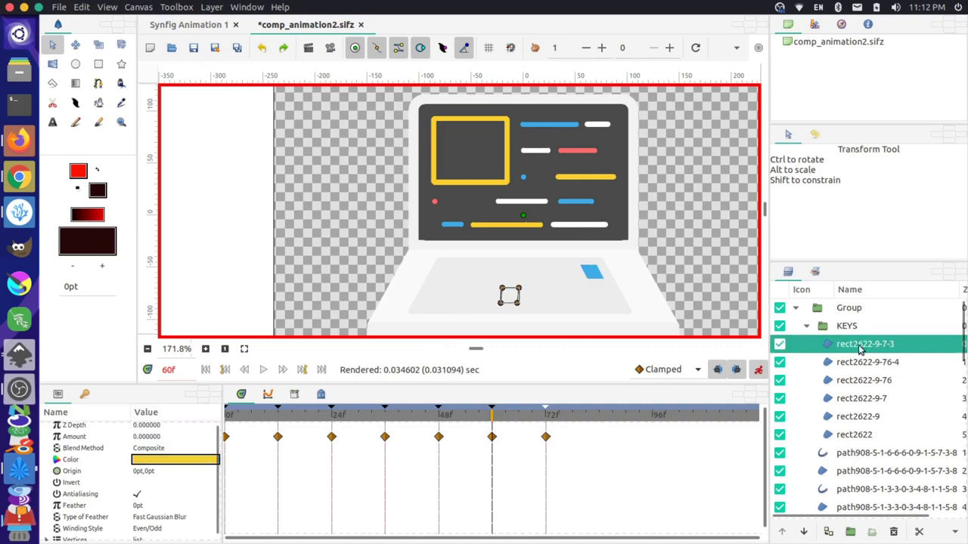
click(149, 440)
click(149, 440)
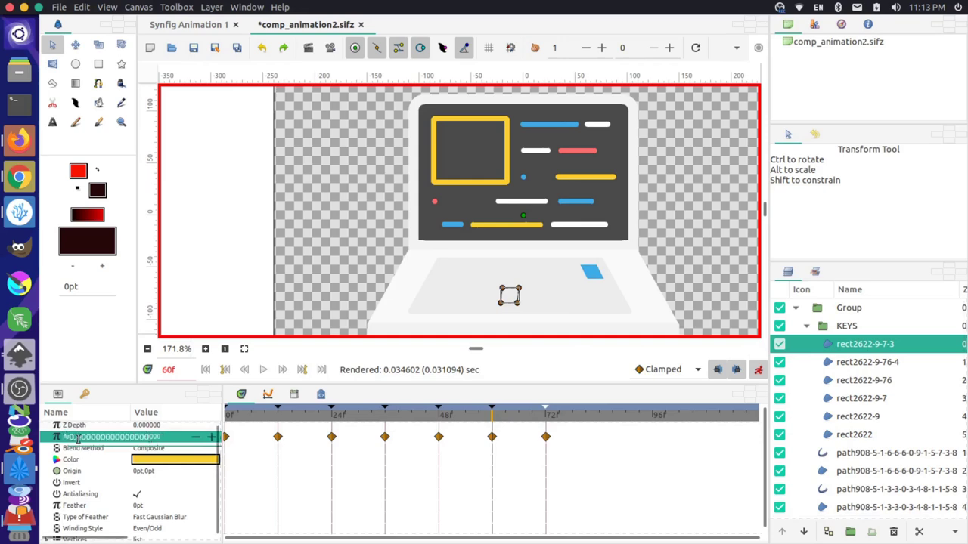
text(1)
key(Return)
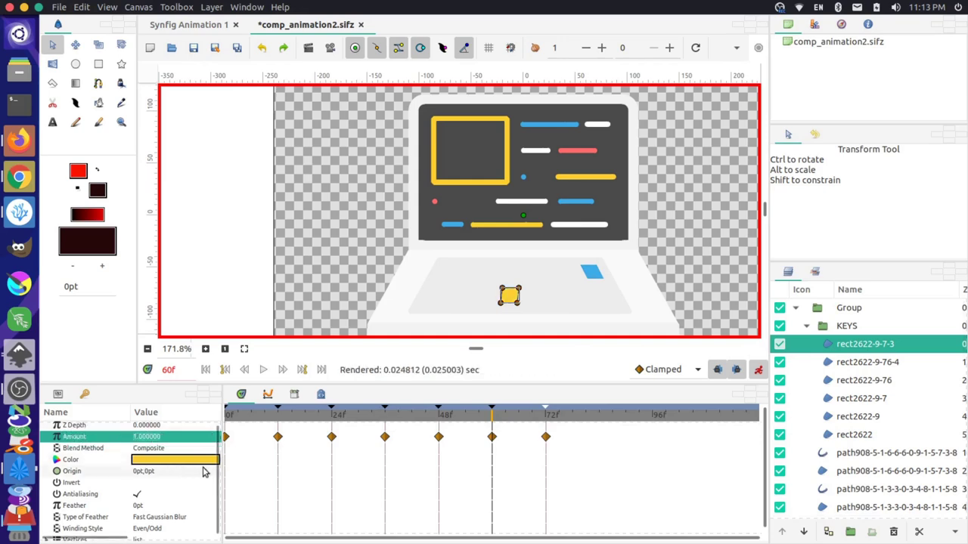
Step: Turn off animate mode and scrub the animation from frame 48 to frame 72 to review the key changes
click(756, 370)
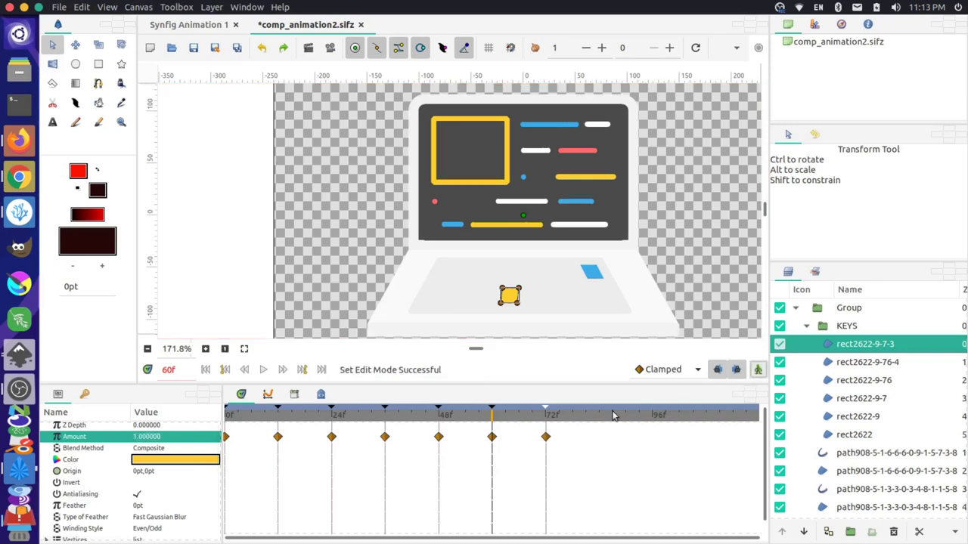
click(439, 415)
drag(439, 415, 549, 414)
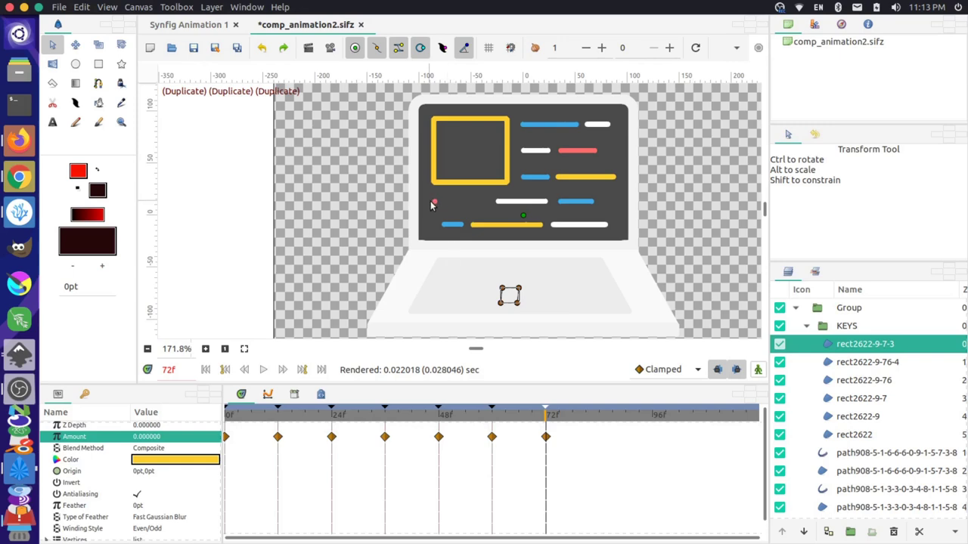
Step: Select the collapsed red code line beside the white one and scrub from the start to frame 72 to examine how it changes
click(515, 226)
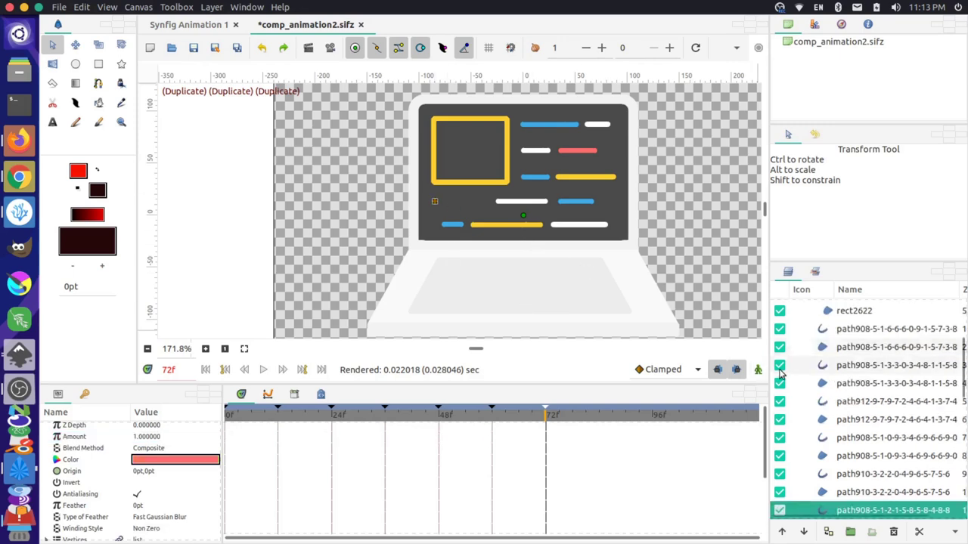
scroll(862, 439, down, 5)
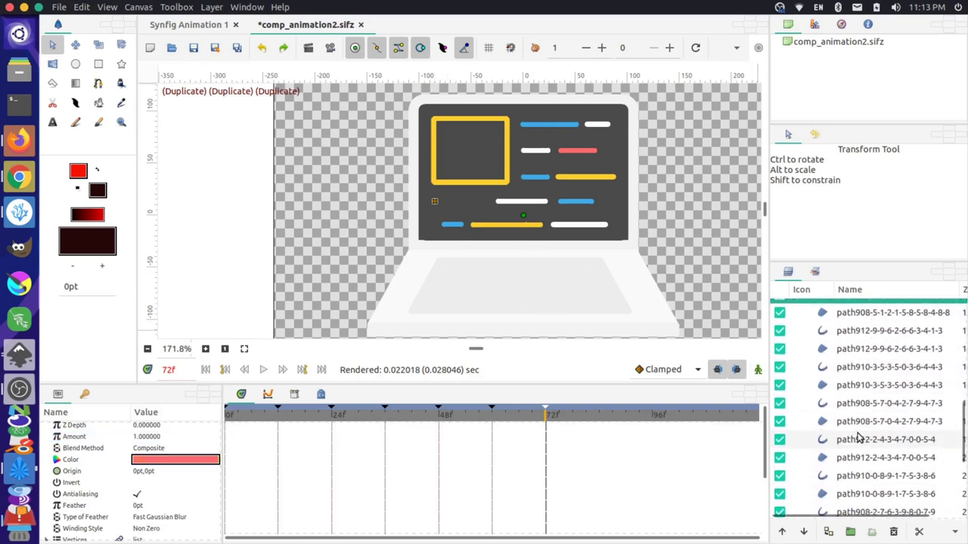
scroll(861, 438, down, 1)
drag(423, 422, 218, 417)
drag(302, 423, 546, 427)
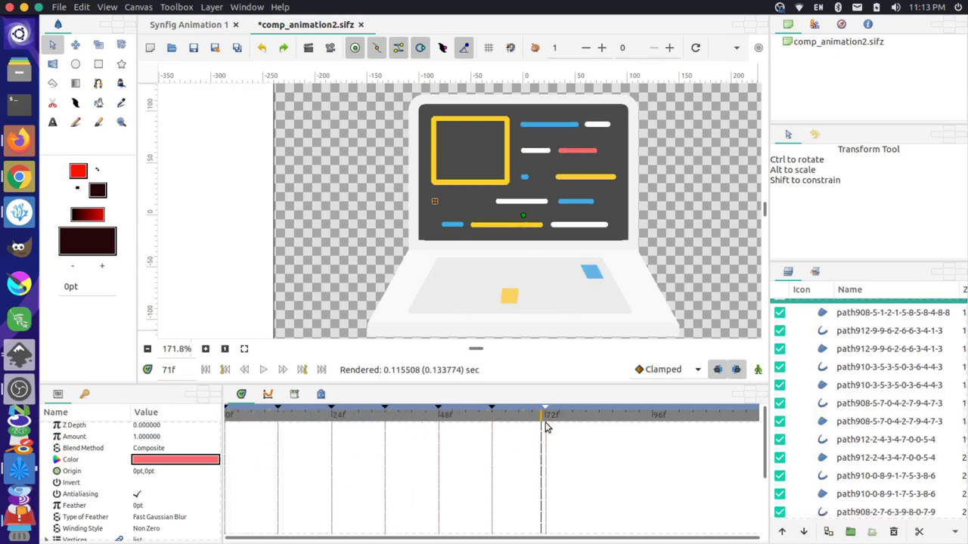
scroll(822, 430, down, 2)
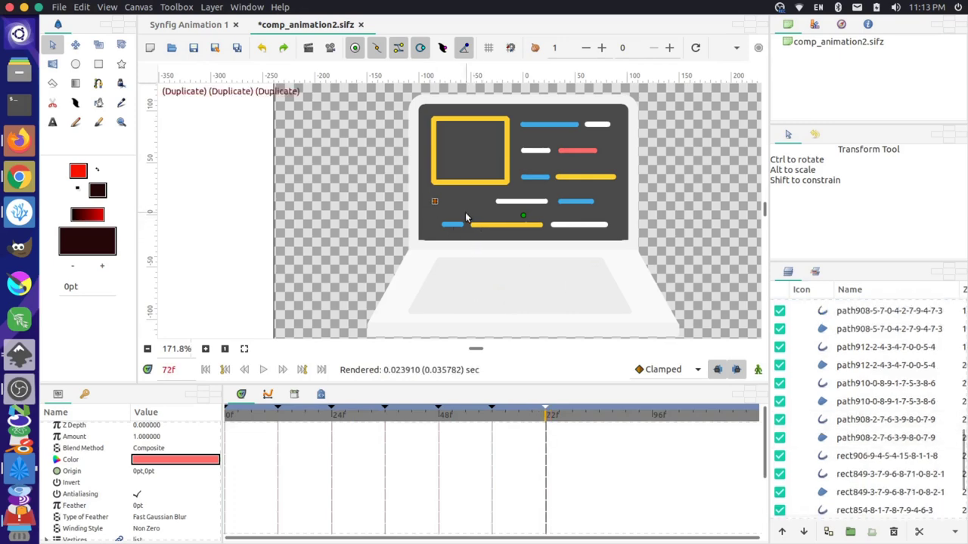
Step: At frame 72, stretch the red line toward the white line with its end vertex at about -71.8, 26.3 pt, applying the offset to its animation
ctrl+scroll(465, 212, up, 7)
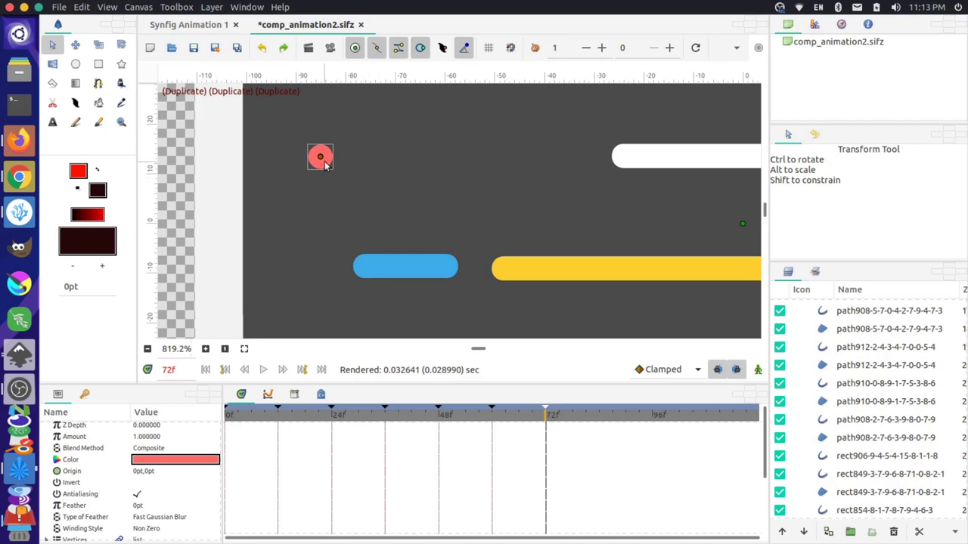
drag(321, 159, 479, 186)
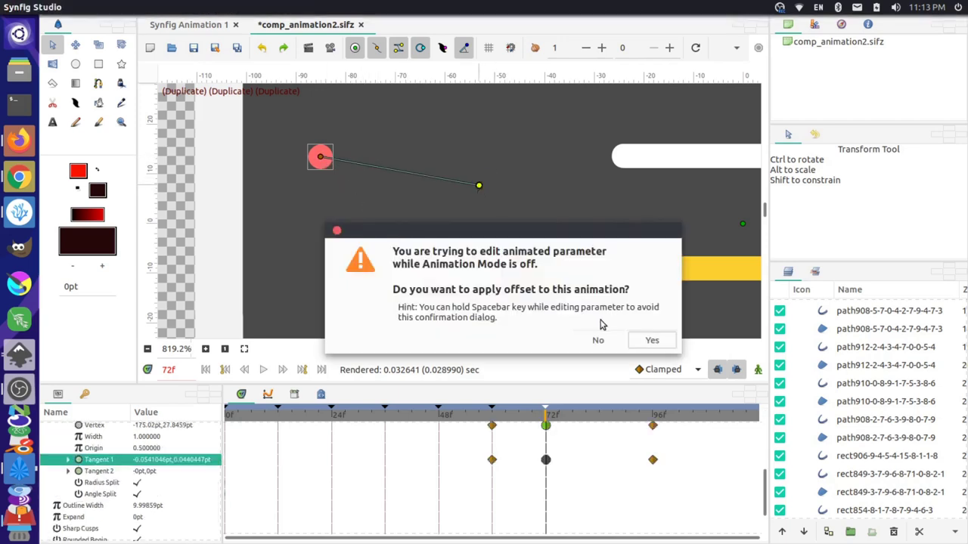
click(650, 341)
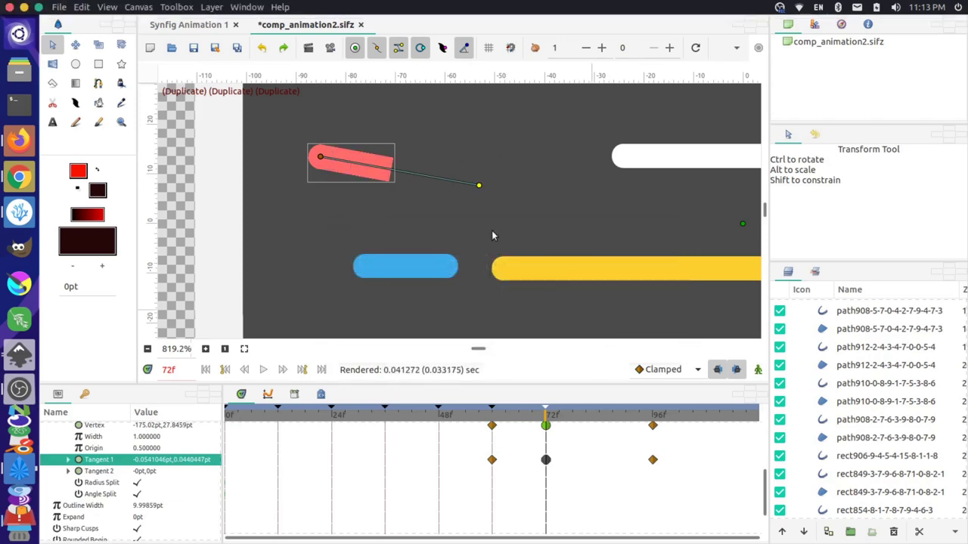
drag(318, 162, 345, 127)
drag(322, 158, 564, 158)
drag(478, 186, 319, 158)
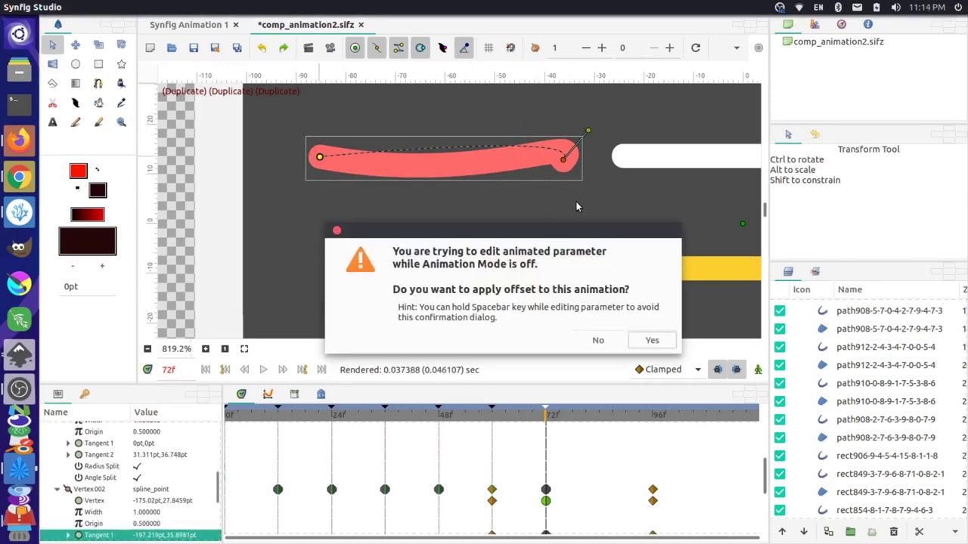
click(646, 337)
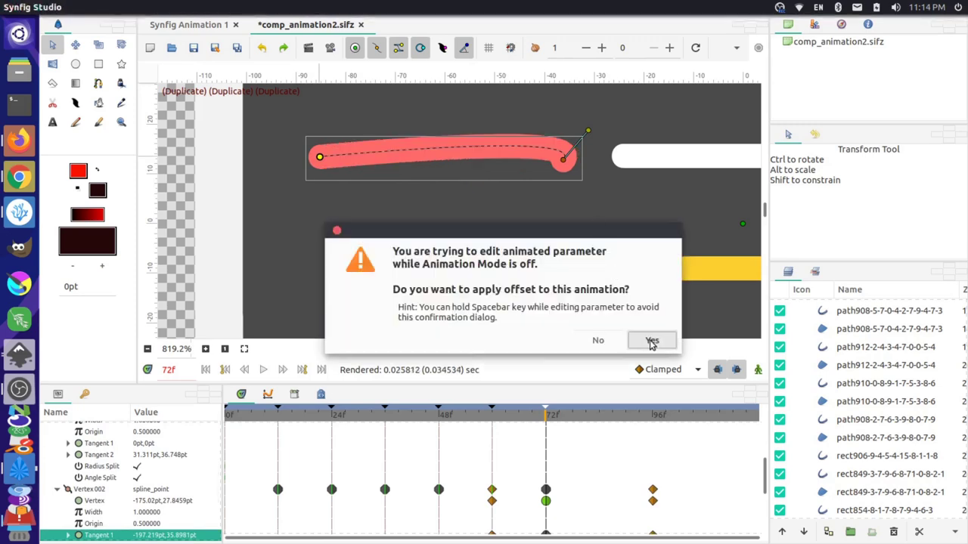
click(650, 339)
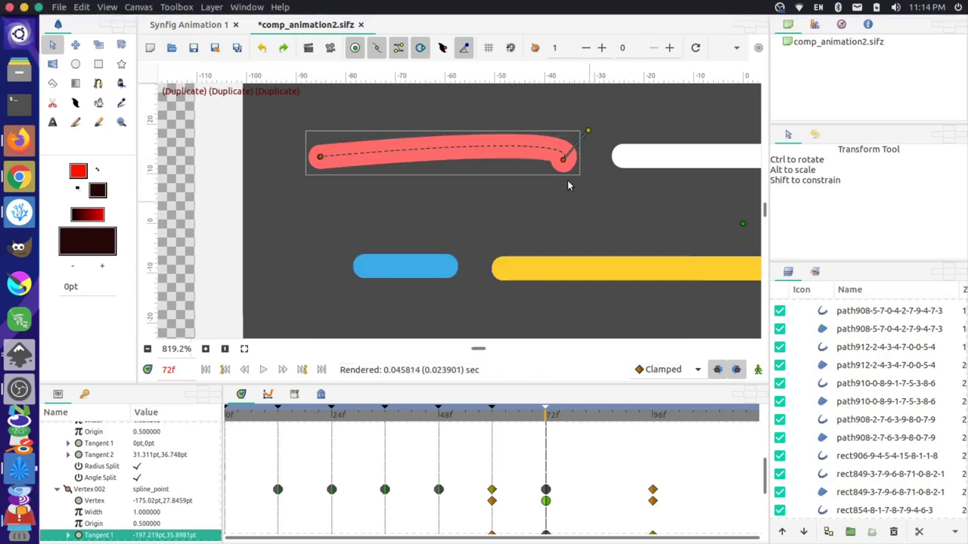
drag(563, 159, 570, 162)
Step: Straighten the red line by pulling its end tangent back onto the vertex and levelling that vertex at about -72.1, 28.1 pt
mouse_move(546, 414)
mouse_down()
mouse_move(492, 415)
mouse_move(549, 421)
mouse_up()
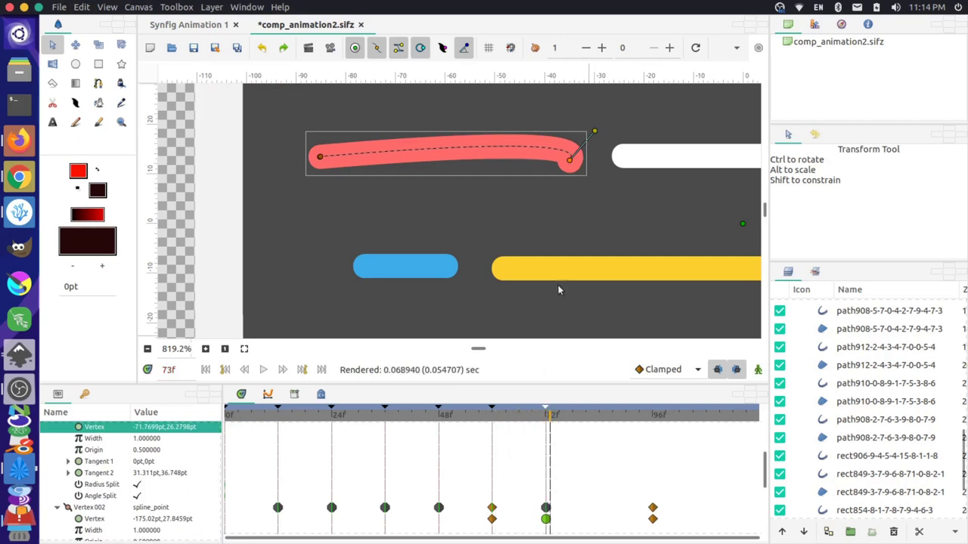
drag(594, 133, 572, 160)
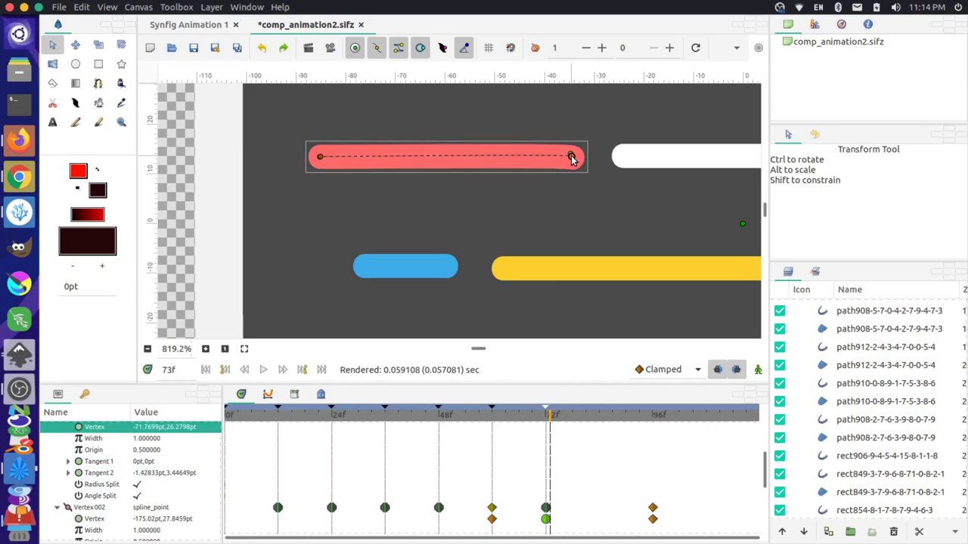
drag(572, 159, 569, 160)
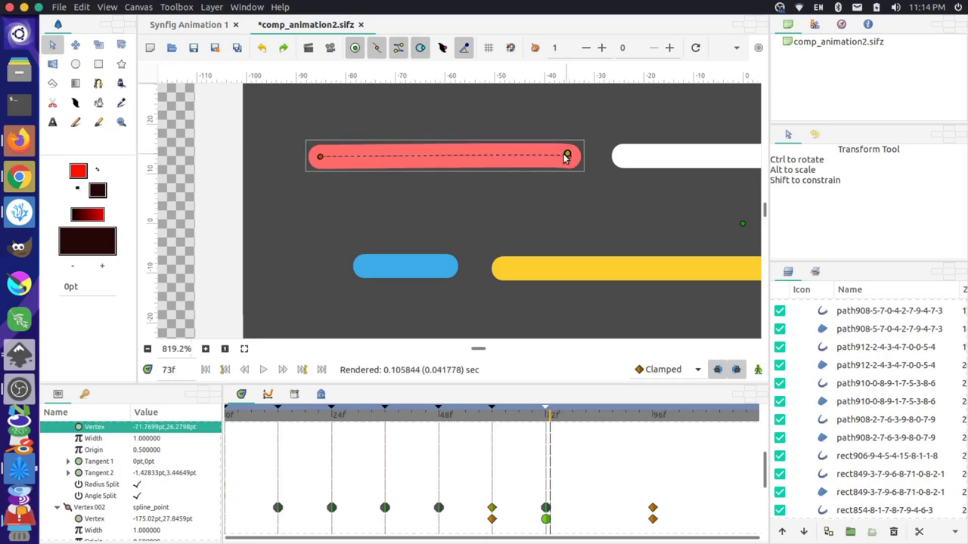
scroll(564, 178, up, 3)
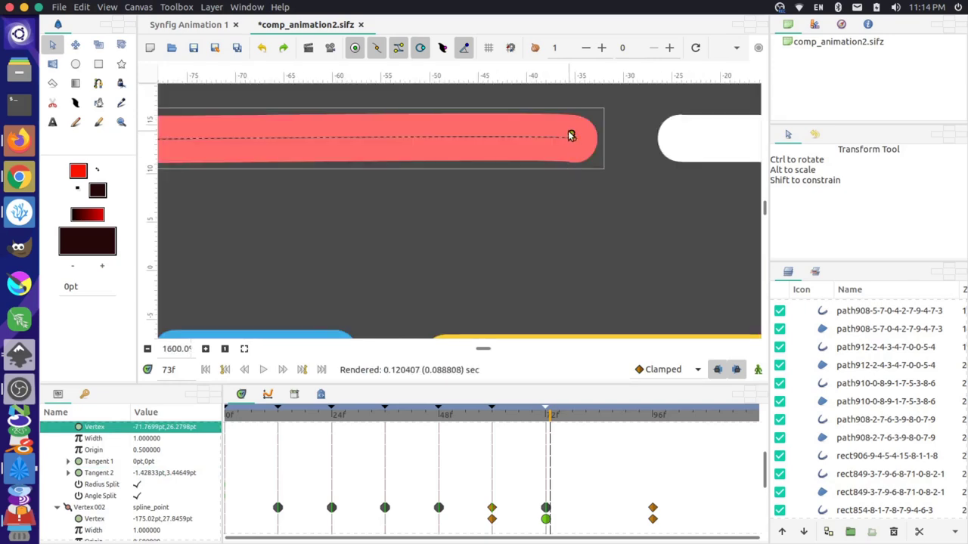
drag(571, 136, 575, 143)
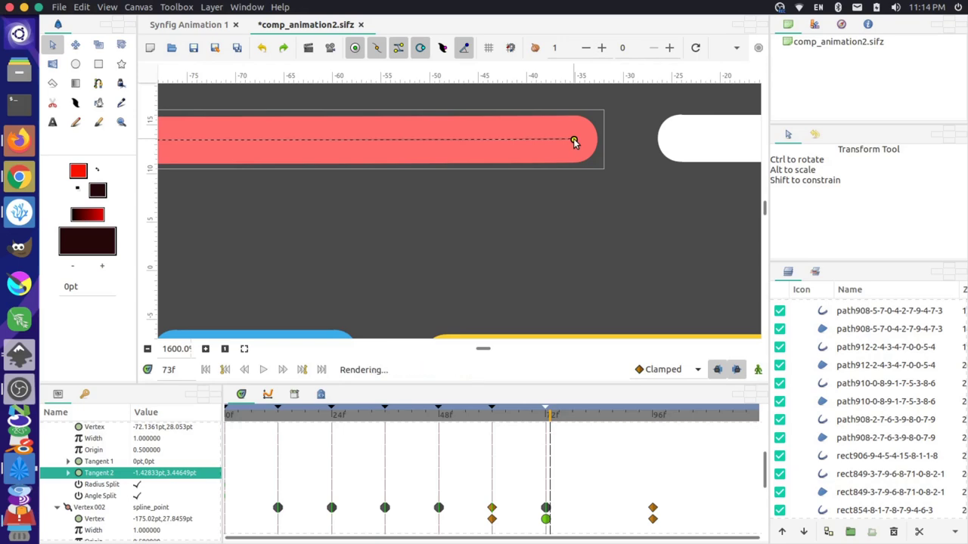
scroll(403, 206, down, 2)
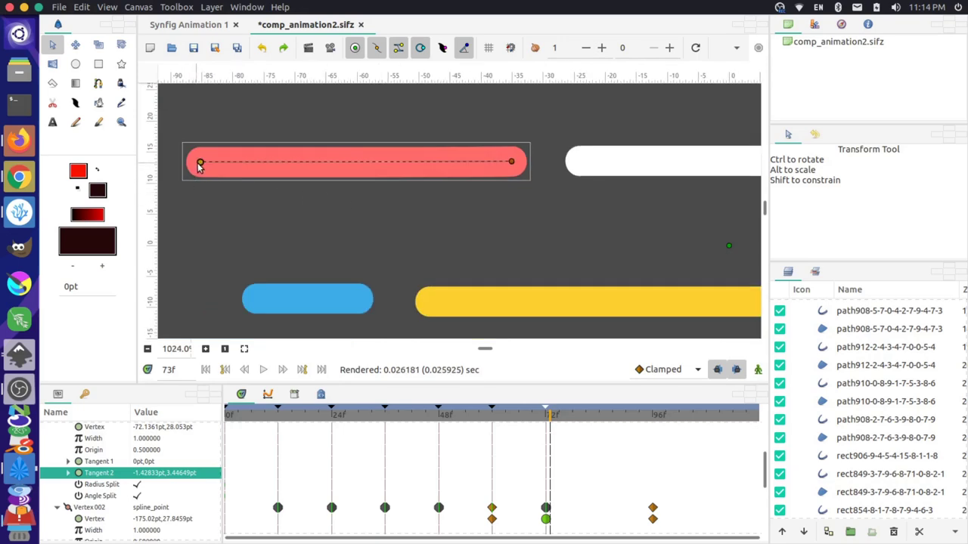
click(523, 246)
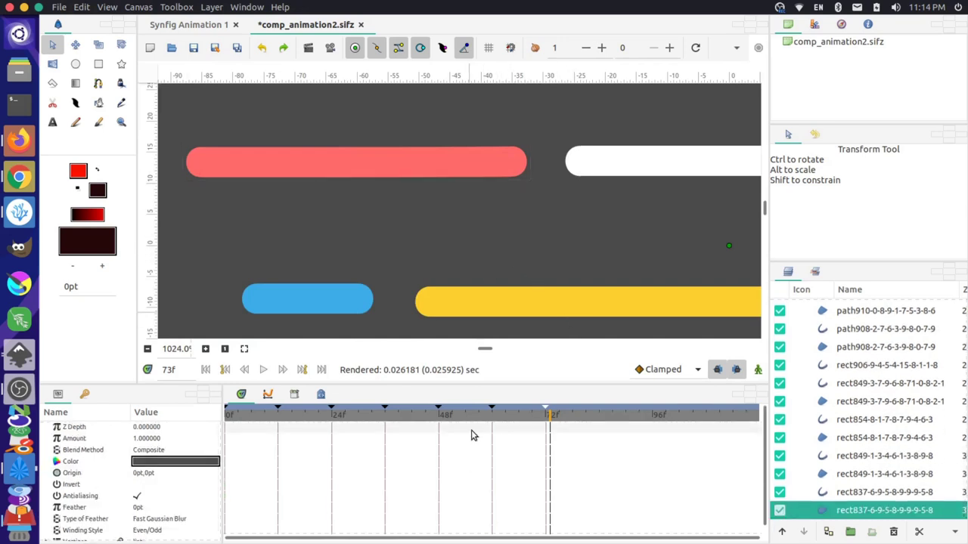
Step: Scrub the animation from frame 0 to frame 72 to review the code lines and keys with the whole laptop in view
drag(471, 416, 251, 425)
scroll(475, 279, down, 6)
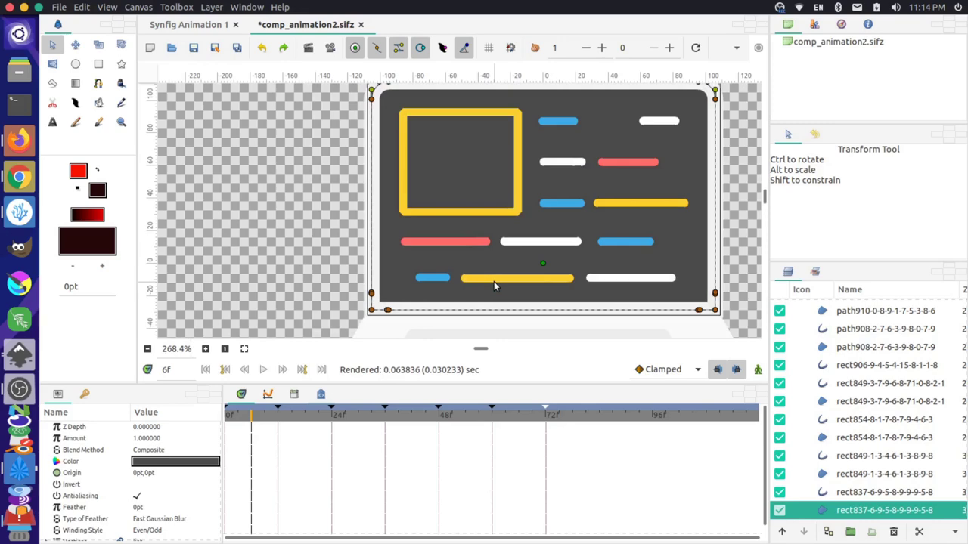
scroll(493, 285, down, 1)
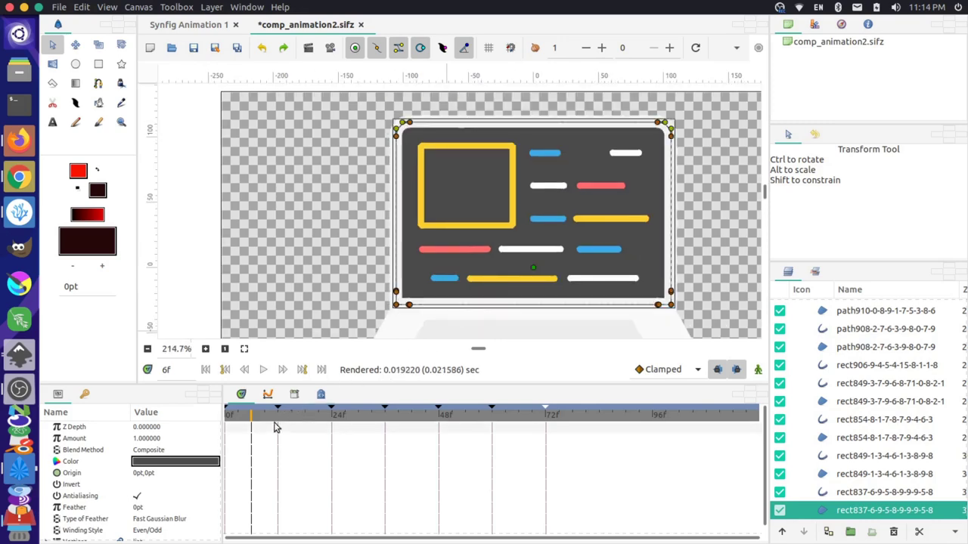
drag(276, 421, 201, 426)
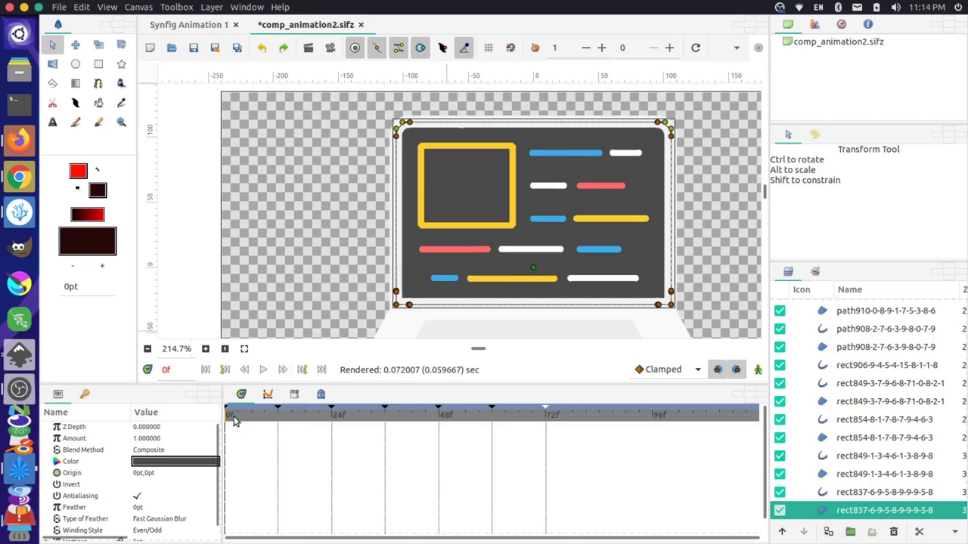
click(234, 421)
drag(226, 421, 308, 424)
scroll(374, 194, down, 1)
scroll(374, 195, down, 1)
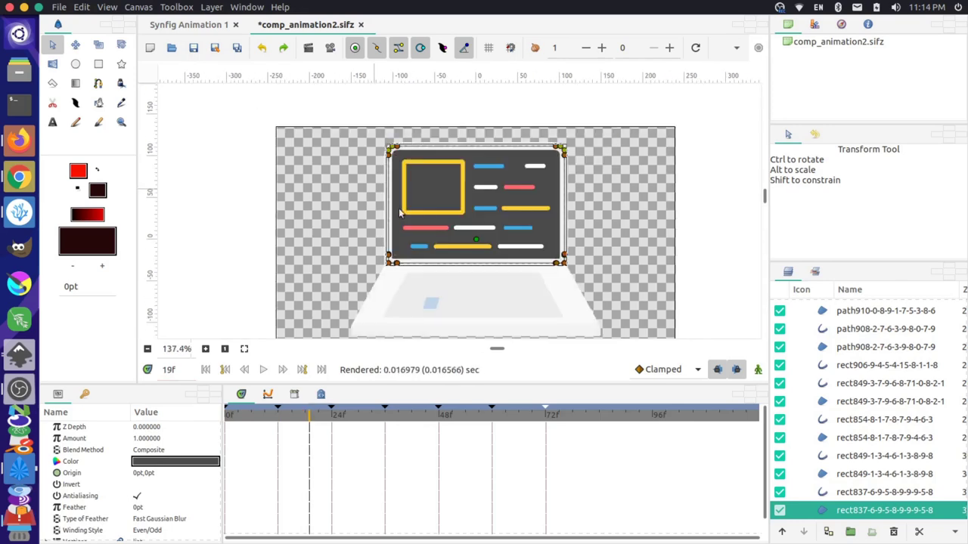
click(654, 255)
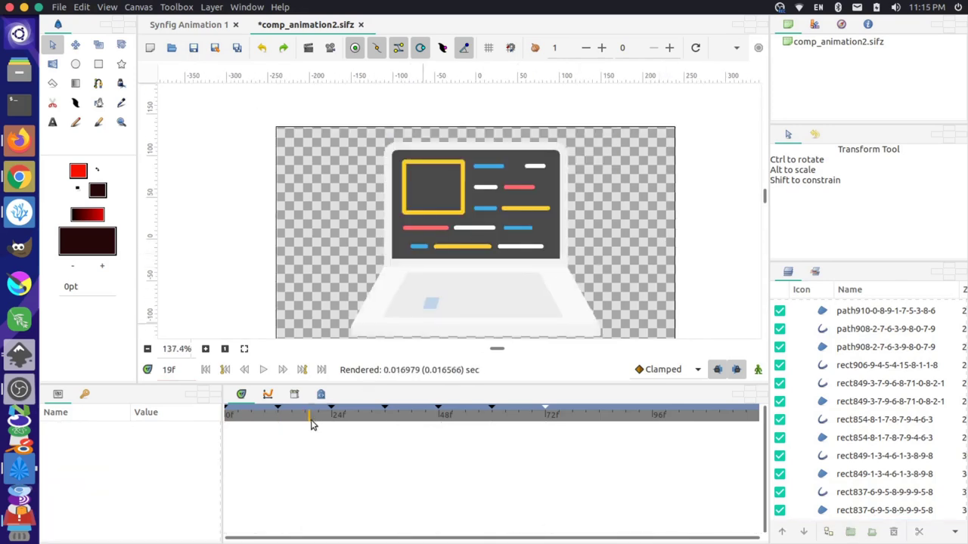
drag(312, 424, 548, 418)
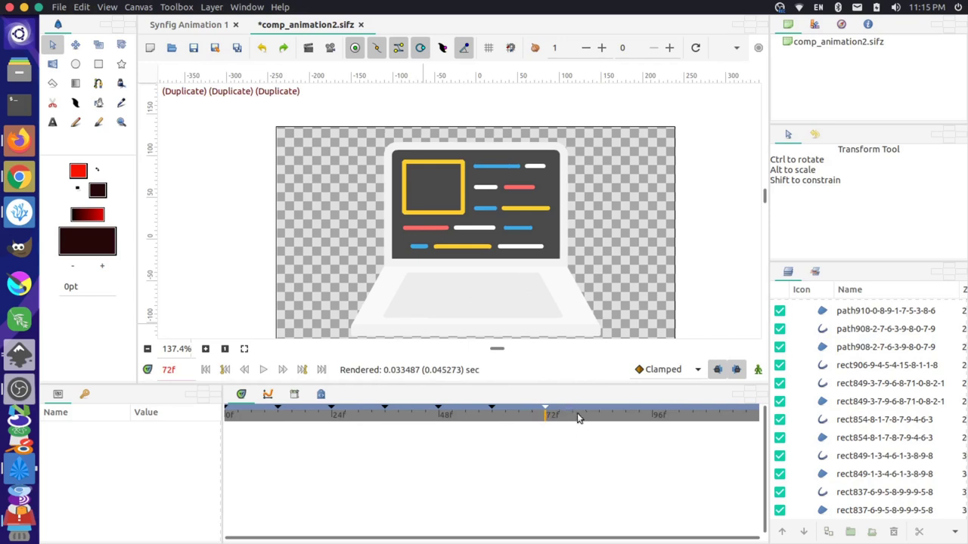
Step: Go to frame 84, turn on animate mode and add a keyframe there
drag(576, 418, 601, 421)
click(758, 368)
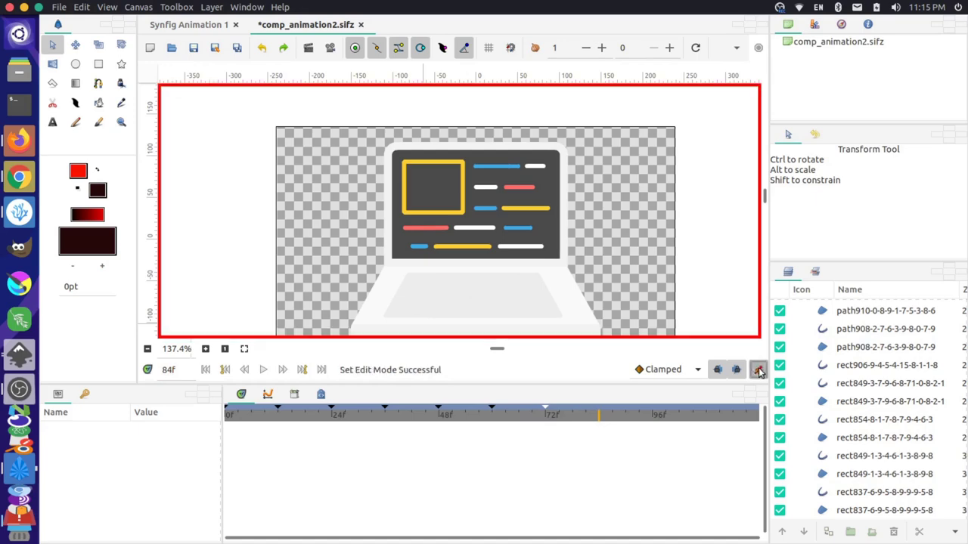
click(85, 396)
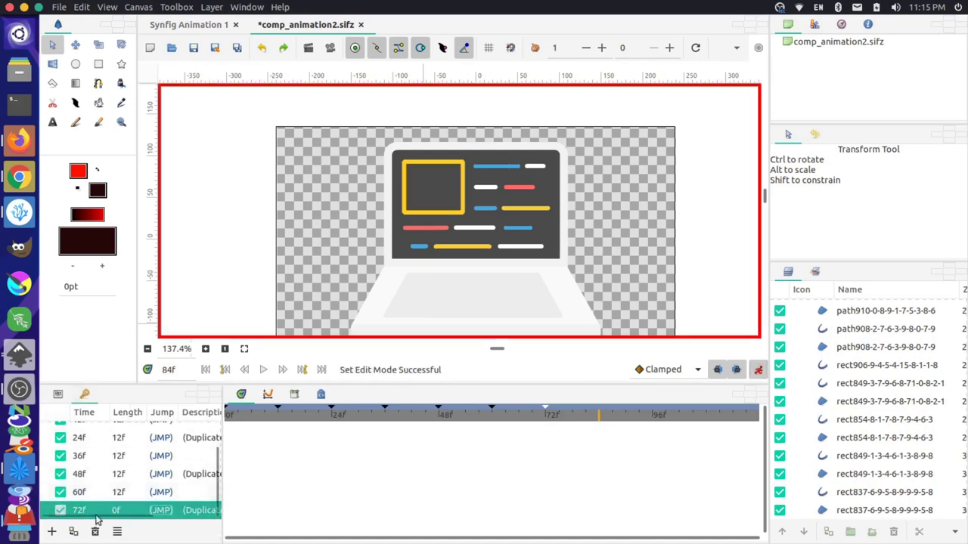
click(52, 532)
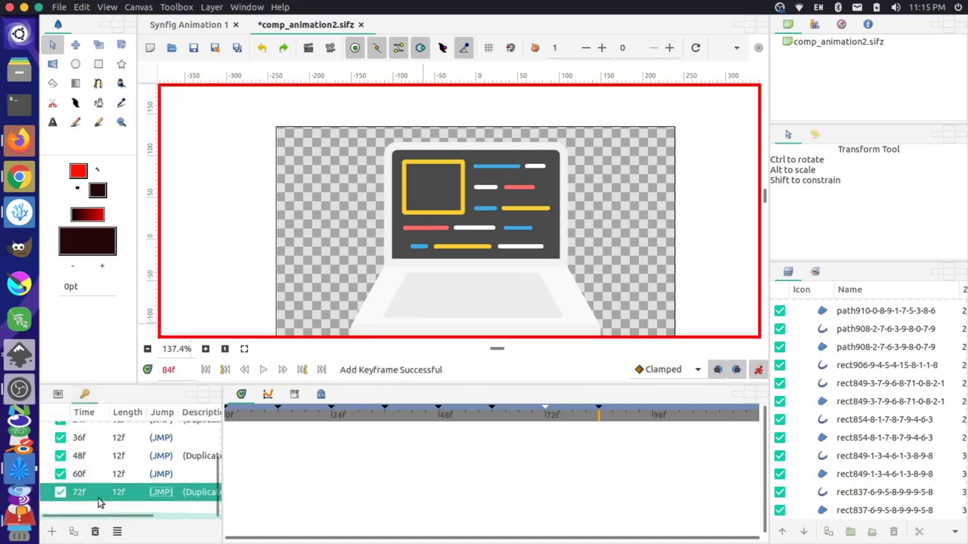
click(155, 511)
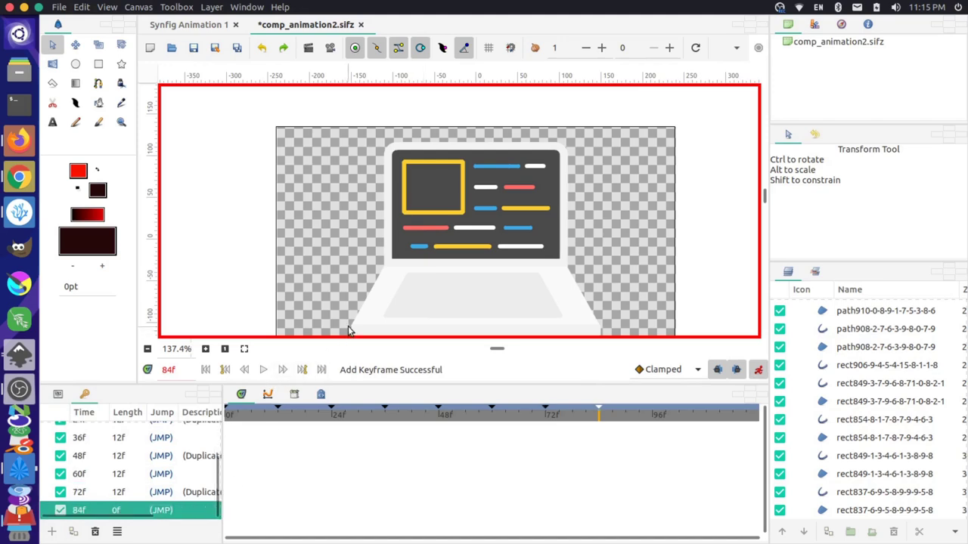
Step: Select the red code line on the laptop screen and save the animation file
click(429, 229)
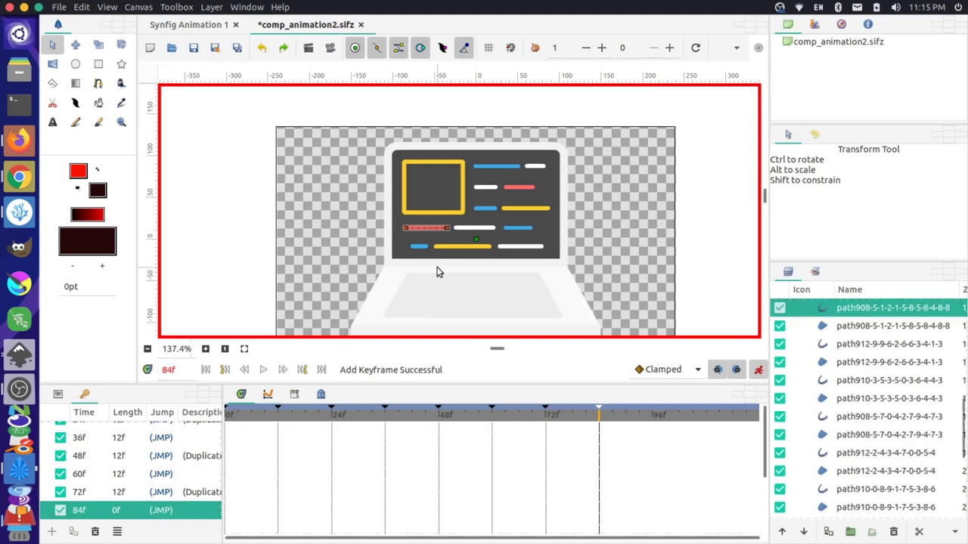
click(59, 7)
click(77, 80)
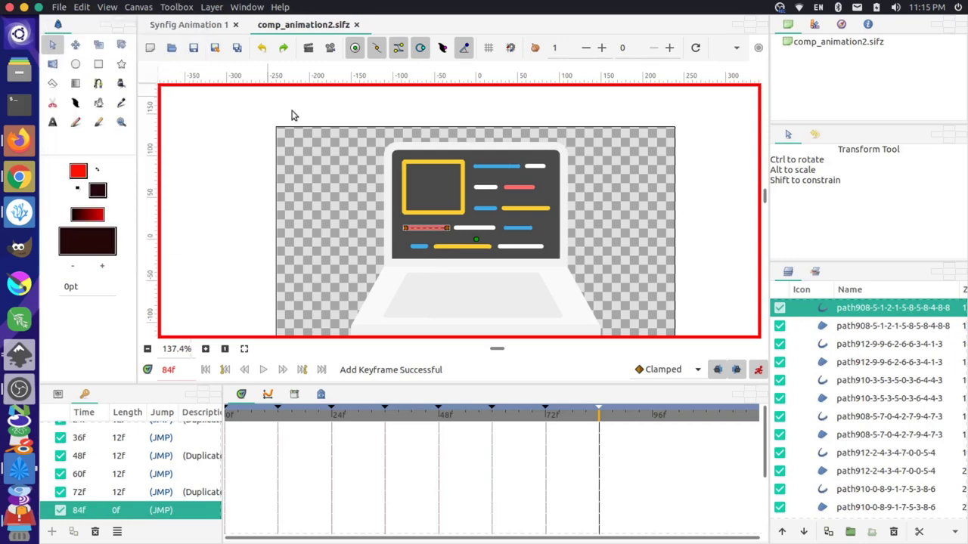
Step: Shrink the red code line at frame 84 by moving its right end vertex onto its left end vertex
scroll(454, 246, up, 1)
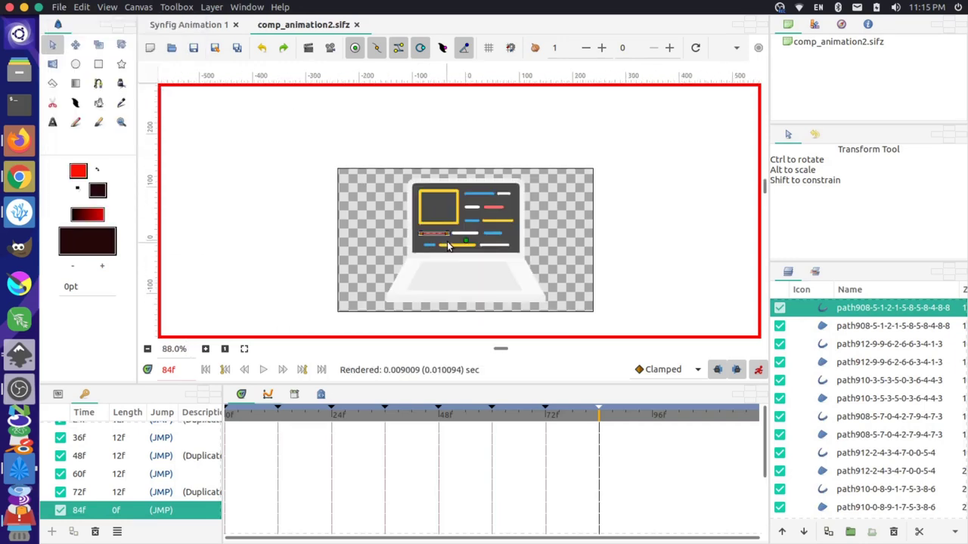
scroll(446, 246, up, 6)
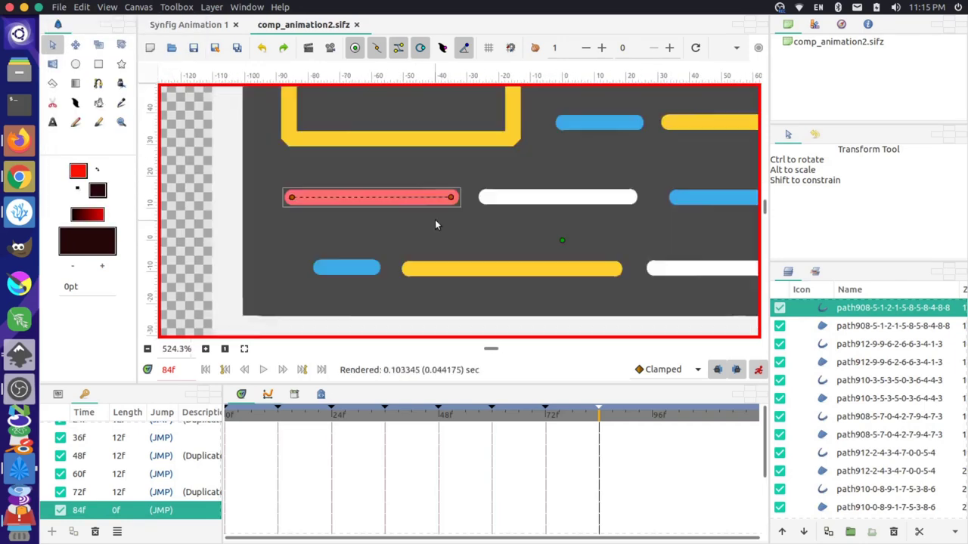
drag(455, 191, 410, 199)
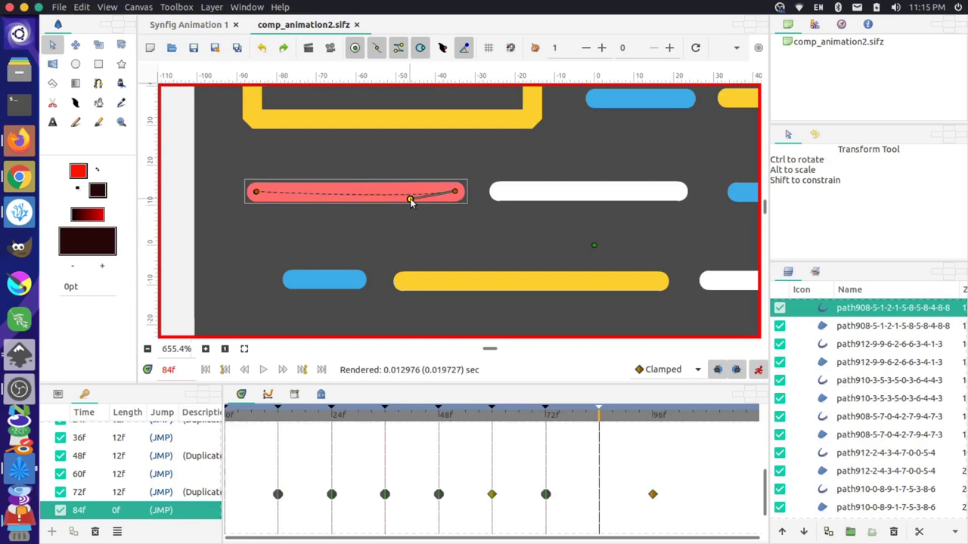
click(257, 193)
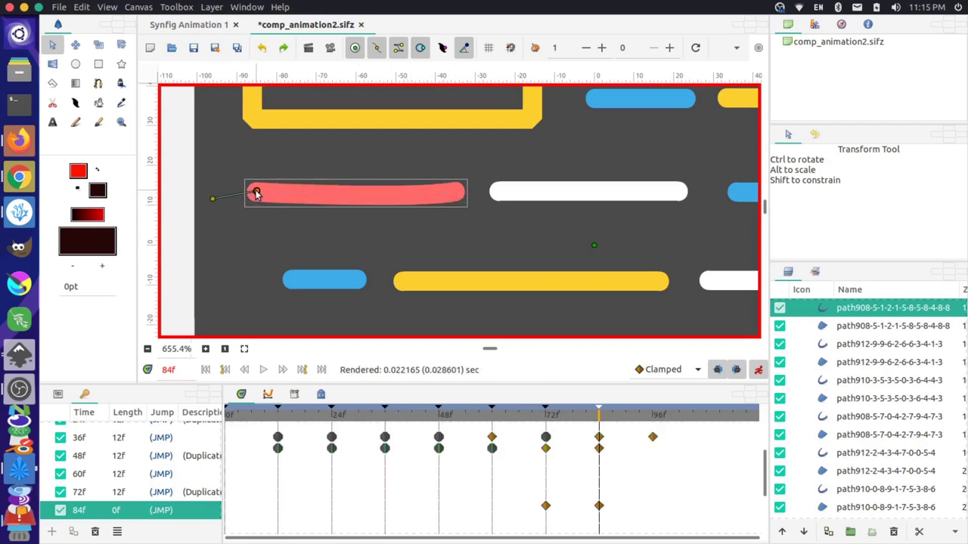
key(ctrl+z)
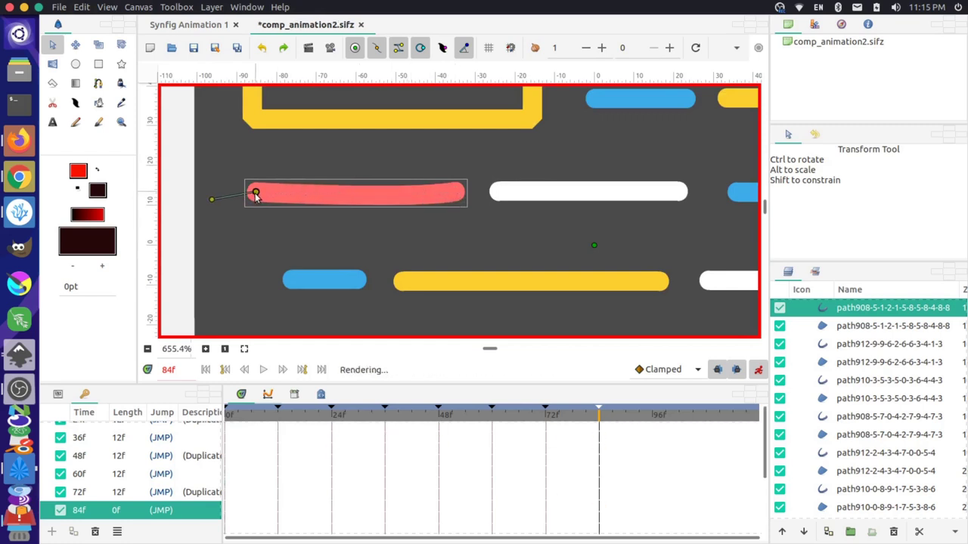
scroll(252, 229, down, 1)
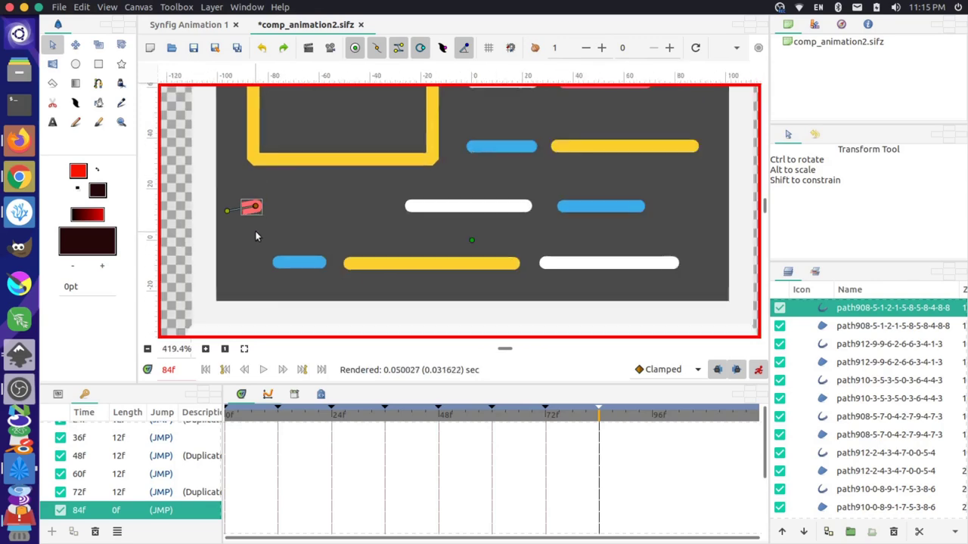
Step: Align the red line's two nearly coincident end vertices precisely on top of each other
scroll(254, 230, up, 3)
scroll(250, 219, up, 2)
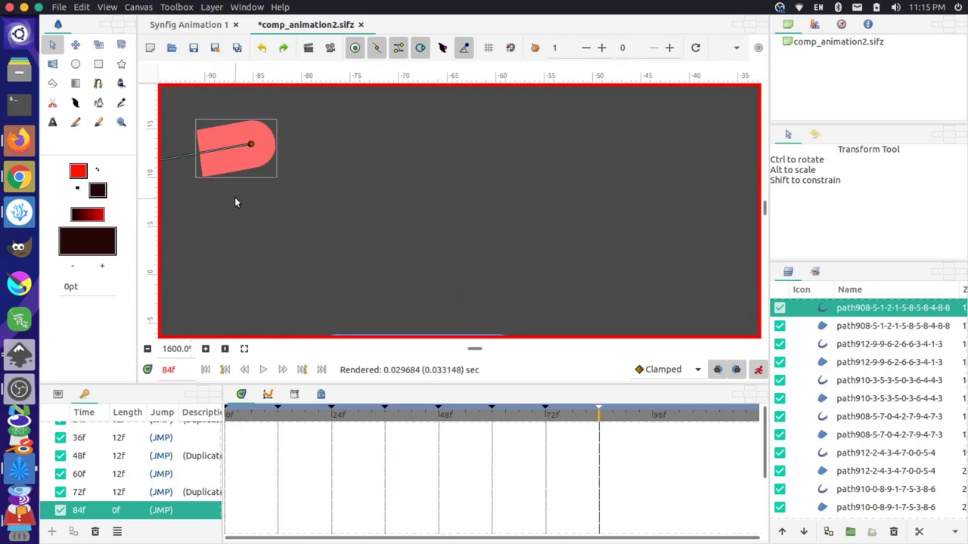
scroll(235, 198, up, 2)
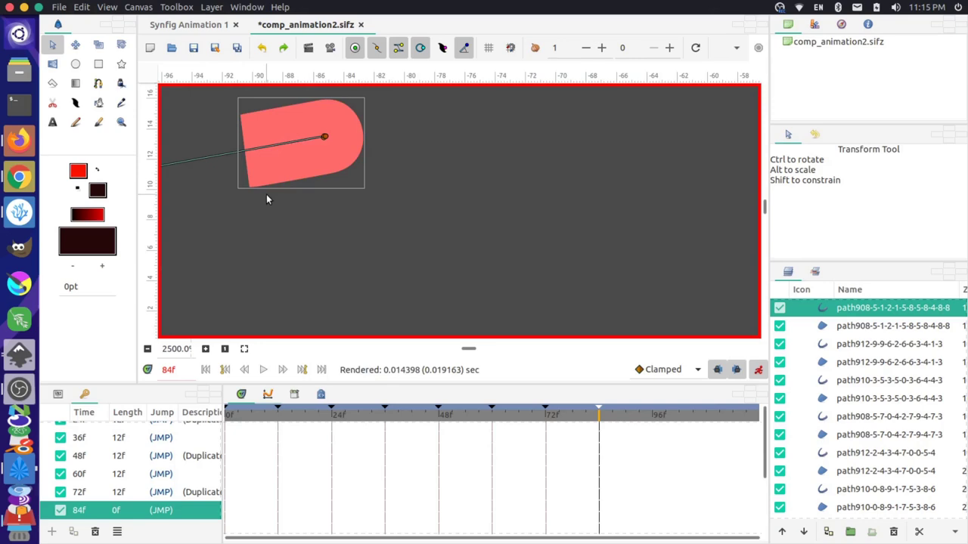
scroll(268, 196, left, 4)
scroll(319, 186, left, 1)
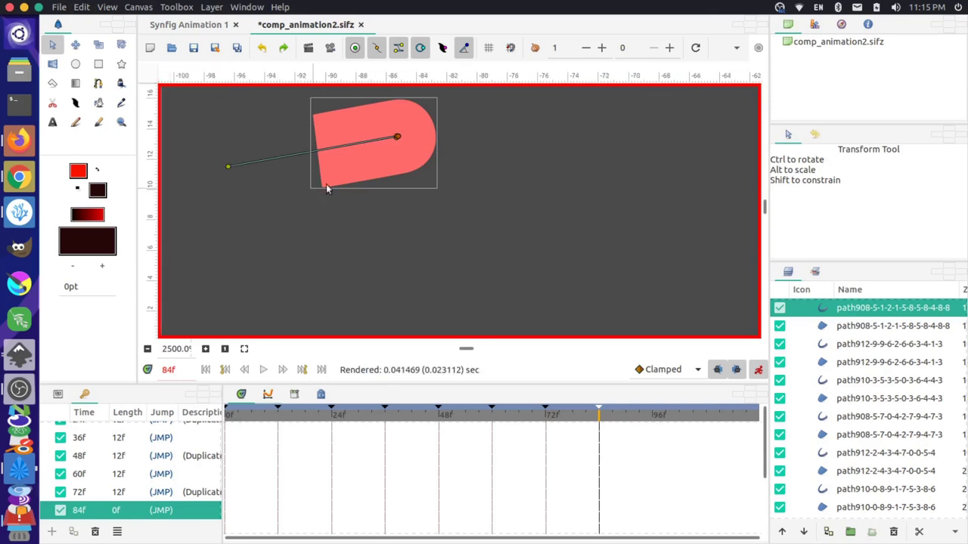
scroll(398, 165, up, 3)
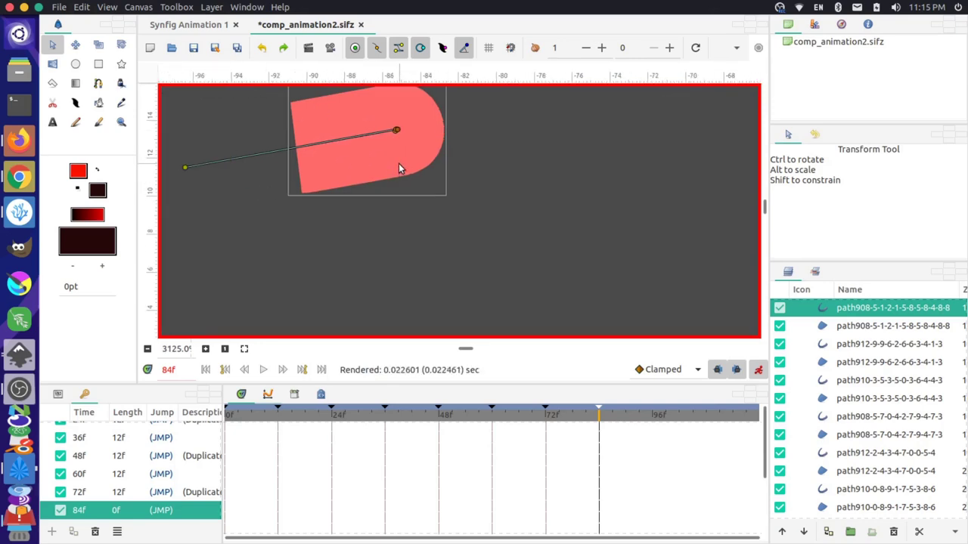
scroll(397, 163, up, 3)
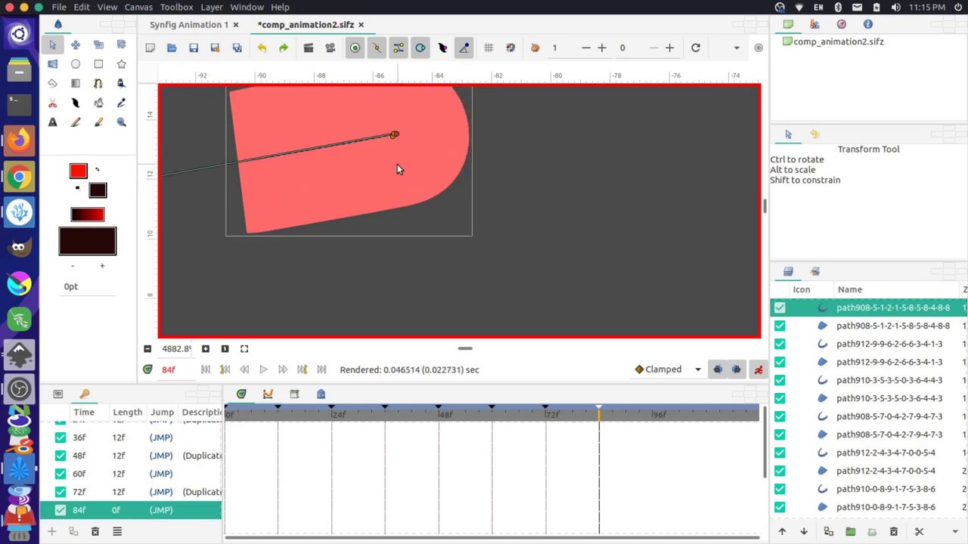
mouse_move(397, 147)
mouse_down()
mouse_move(406, 154)
mouse_move(391, 149)
mouse_up()
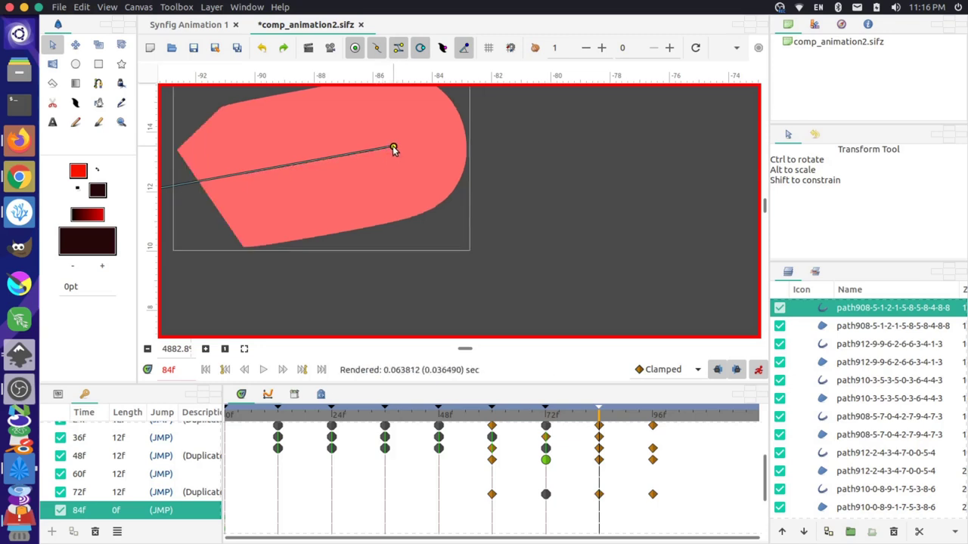
Step: Pull the red line's extended tangent handle back onto its vertex to reduce the line to a round dot
scroll(267, 202, left, 1)
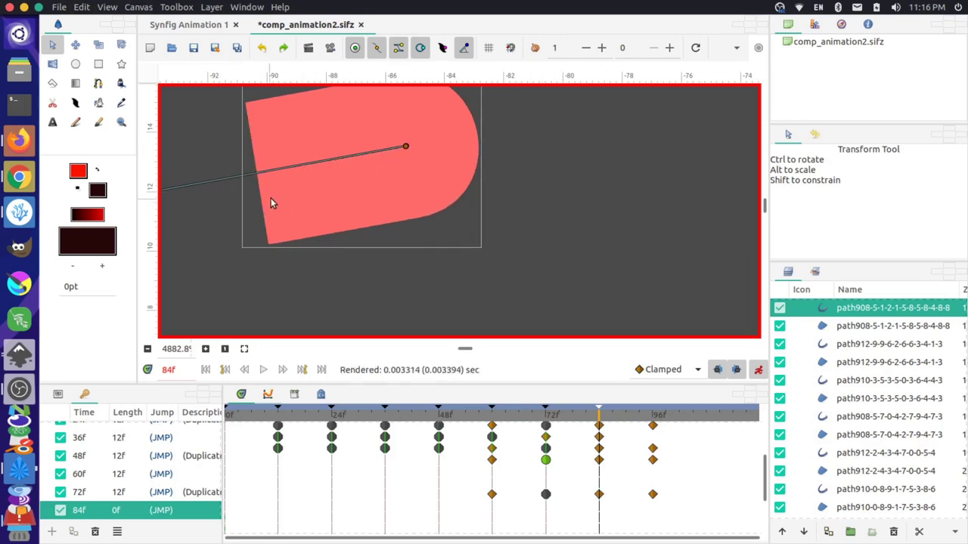
scroll(273, 197, left, 5)
drag(197, 206, 527, 147)
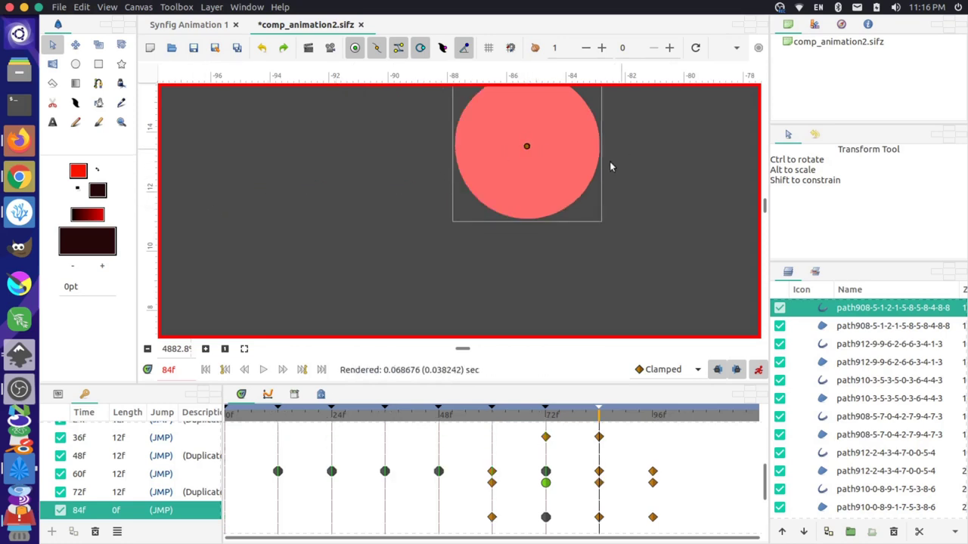
scroll(516, 236, down, 4)
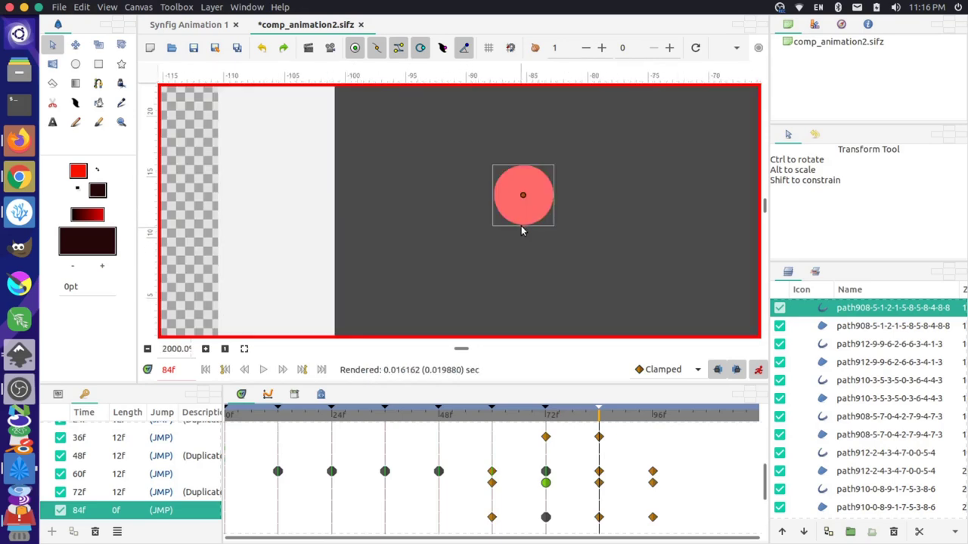
scroll(517, 235, up, 6)
scroll(520, 231, down, 10)
scroll(529, 230, down, 2)
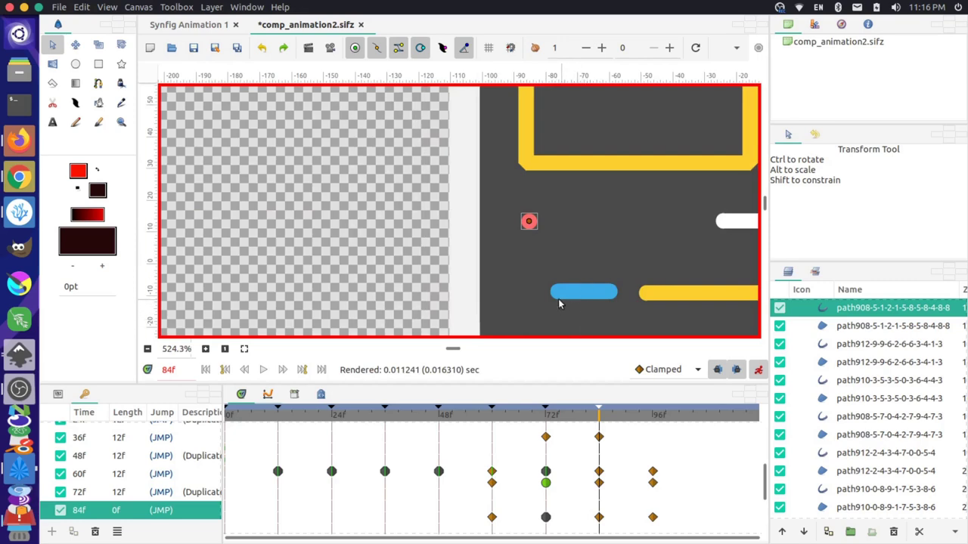
Step: In the KEYS group, set the Amount of the white key rect2622-9-76 to 1 at frame 84
scroll(558, 299, down, 5)
scroll(511, 270, right, 8)
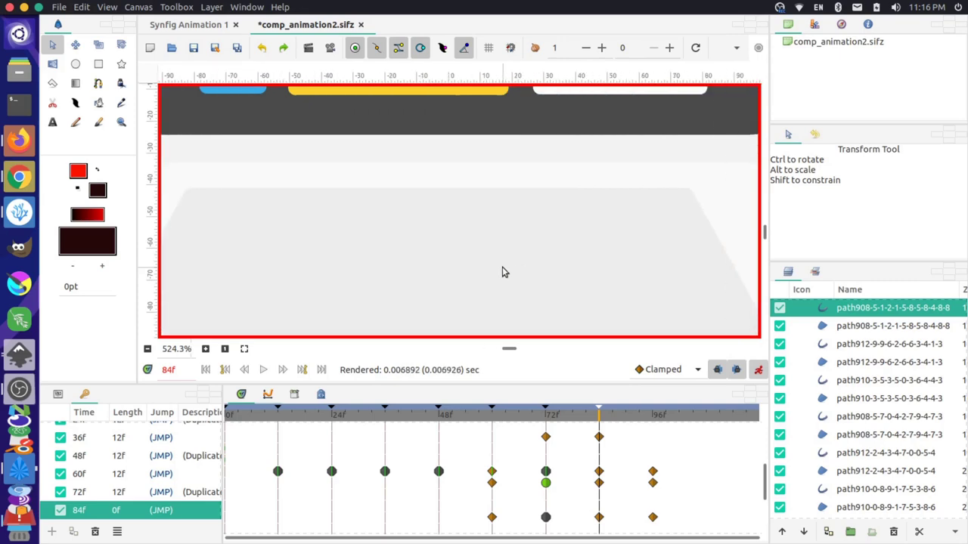
scroll(503, 267, down, 2)
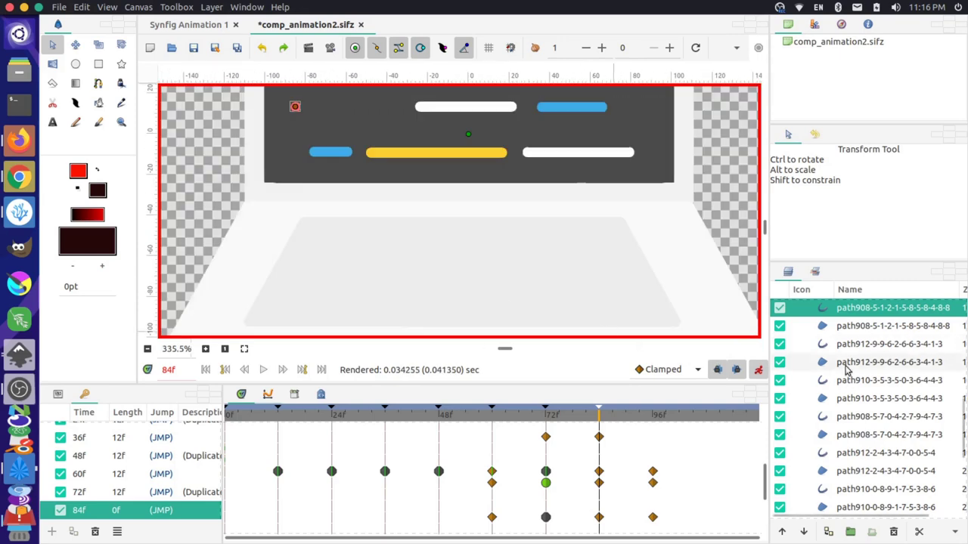
scroll(851, 359, up, 10)
click(862, 344)
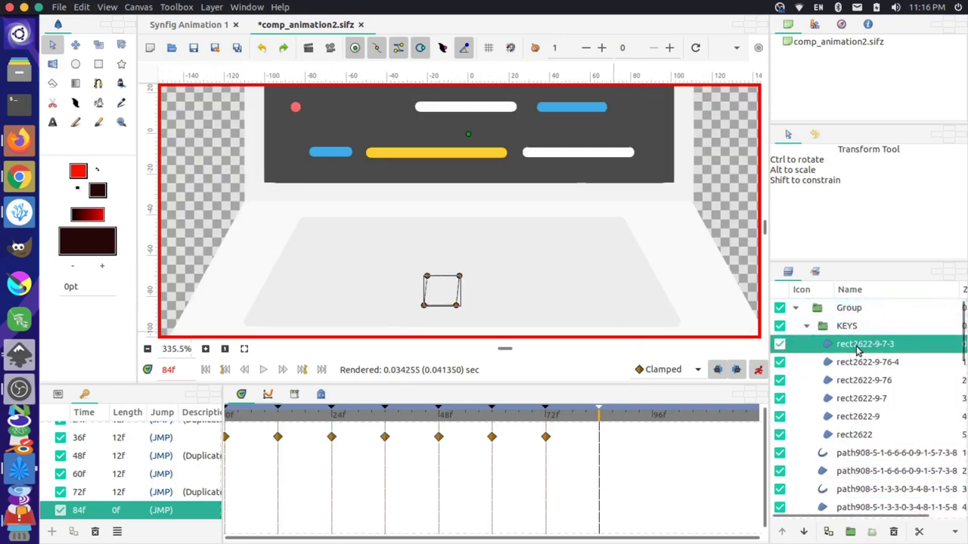
click(859, 362)
click(860, 381)
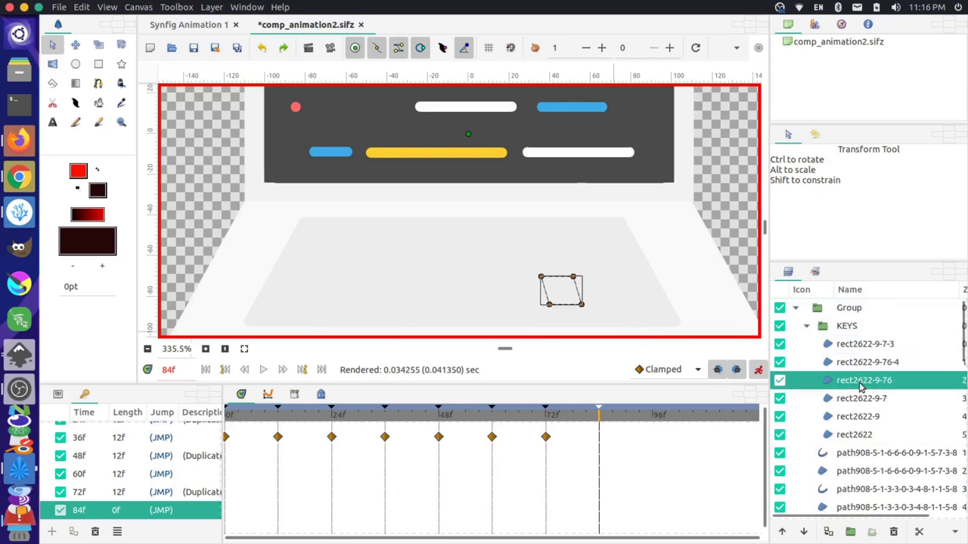
click(58, 395)
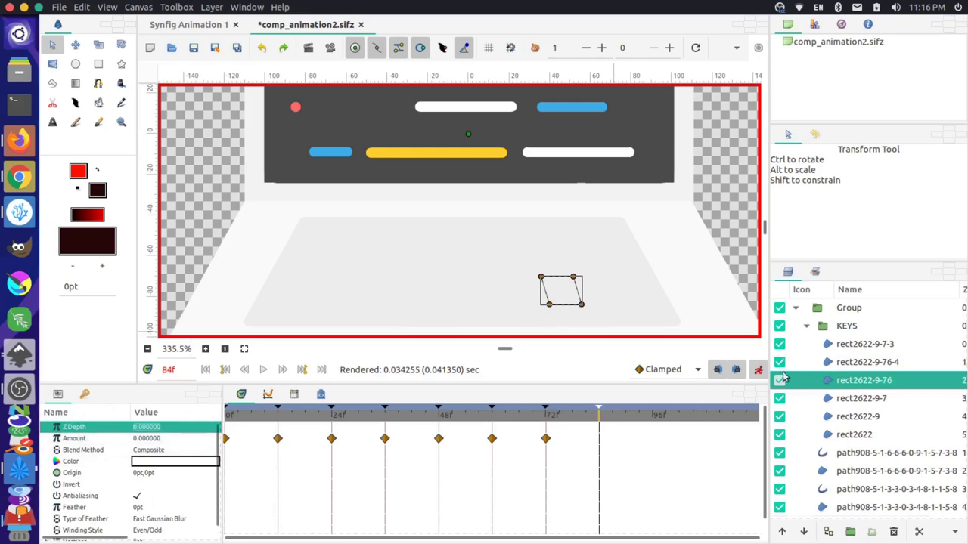
click(162, 439)
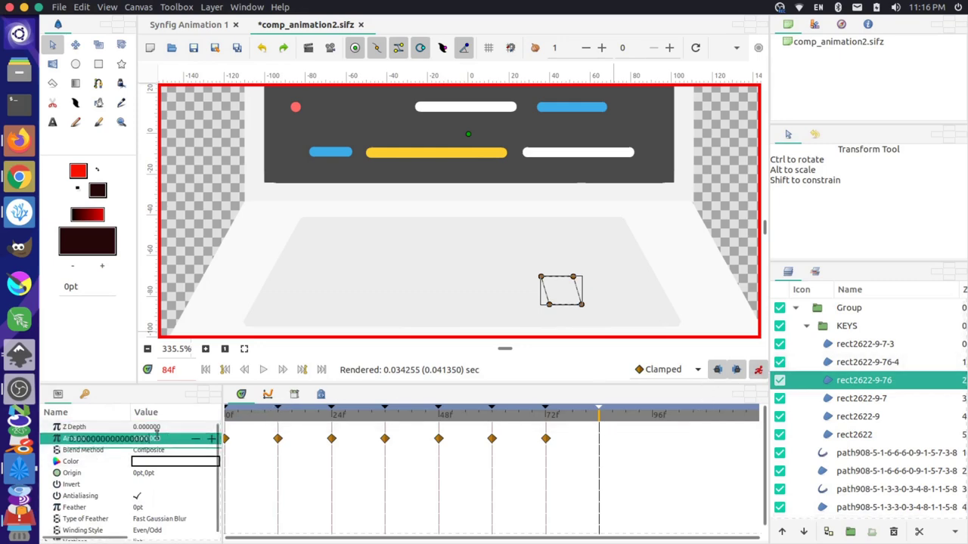
click(51, 440)
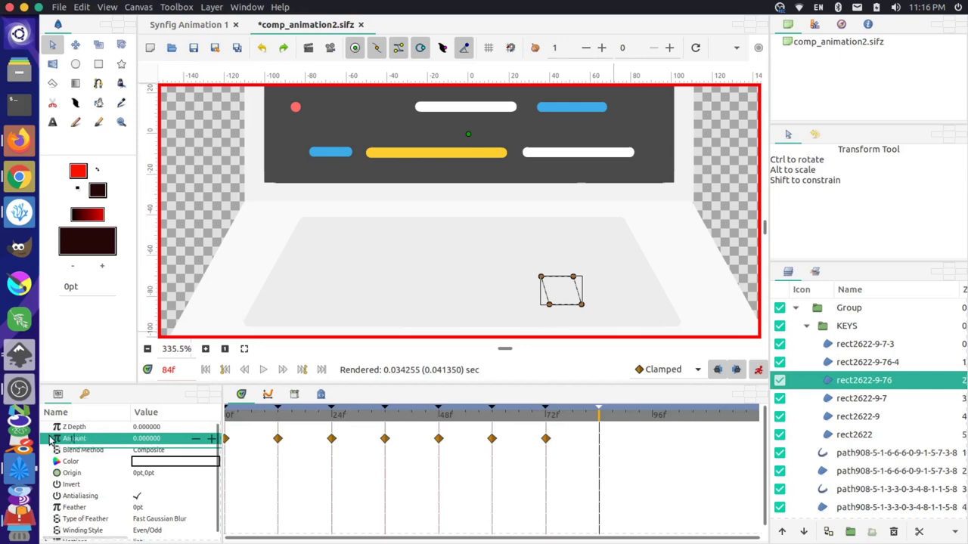
text(1)
key(Return)
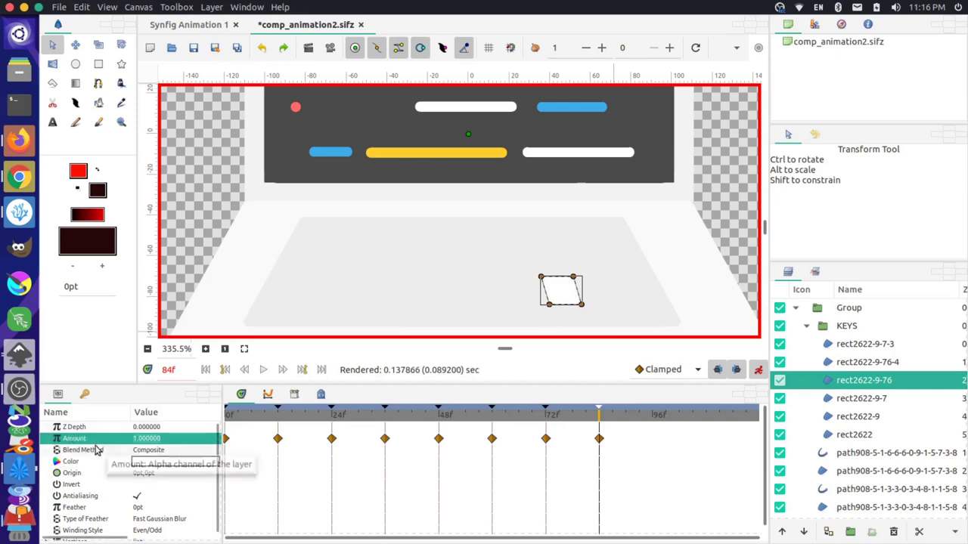
Step: Set the Amount of the yellow key rect2622 to 1 at frame 84
click(867, 417)
click(880, 397)
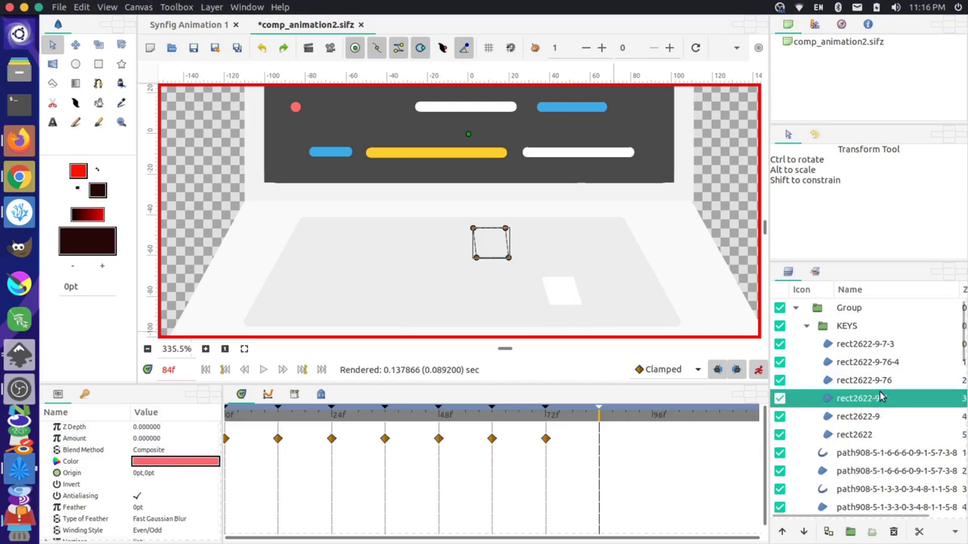
click(861, 435)
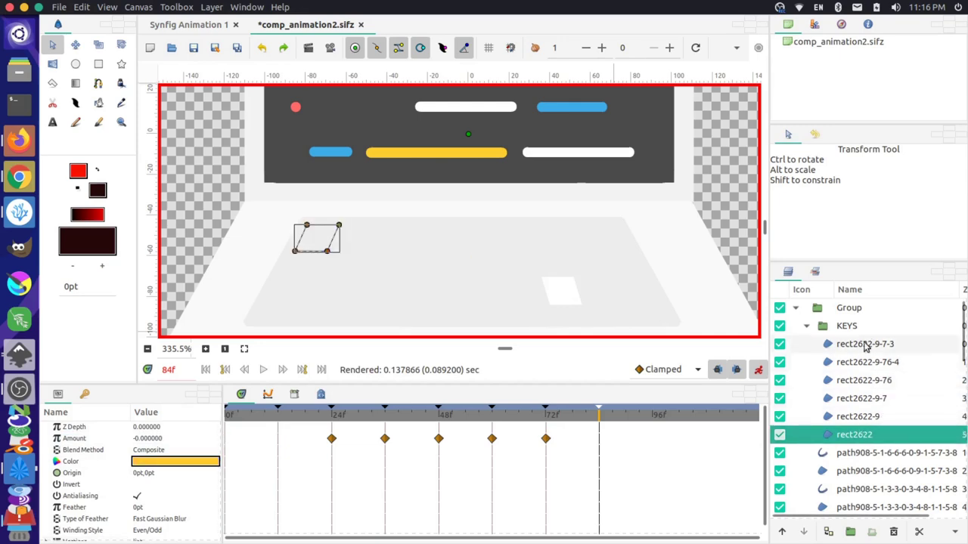
triple_click(147, 439)
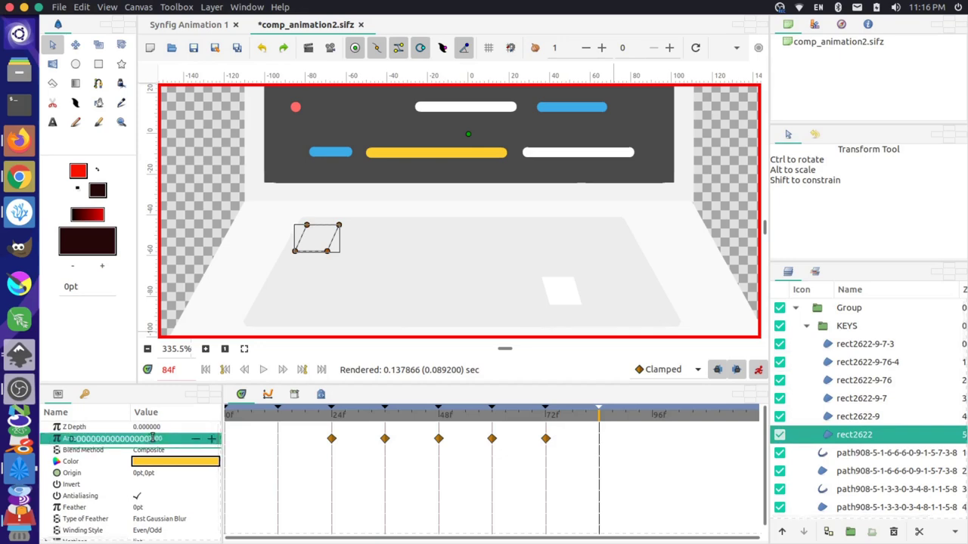
key(Return)
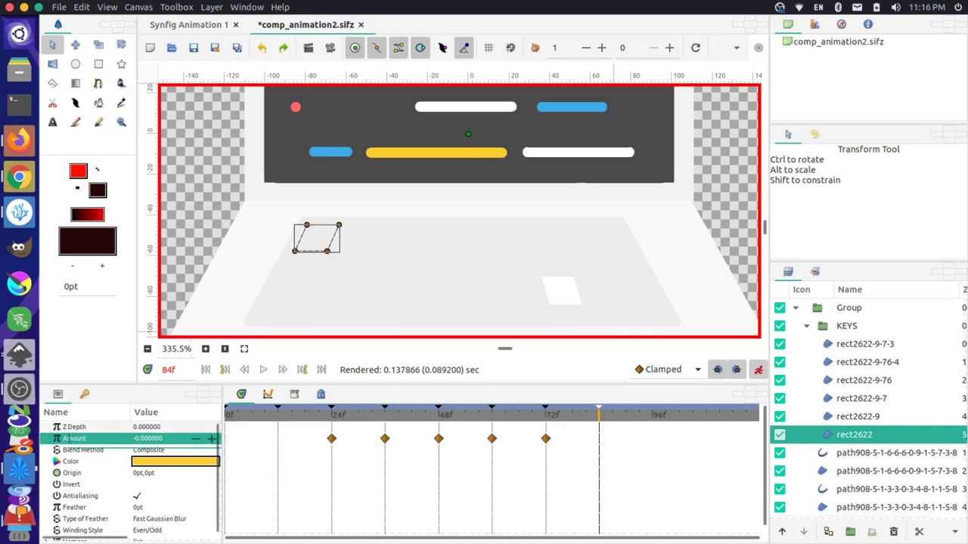
text(1)
key(Return)
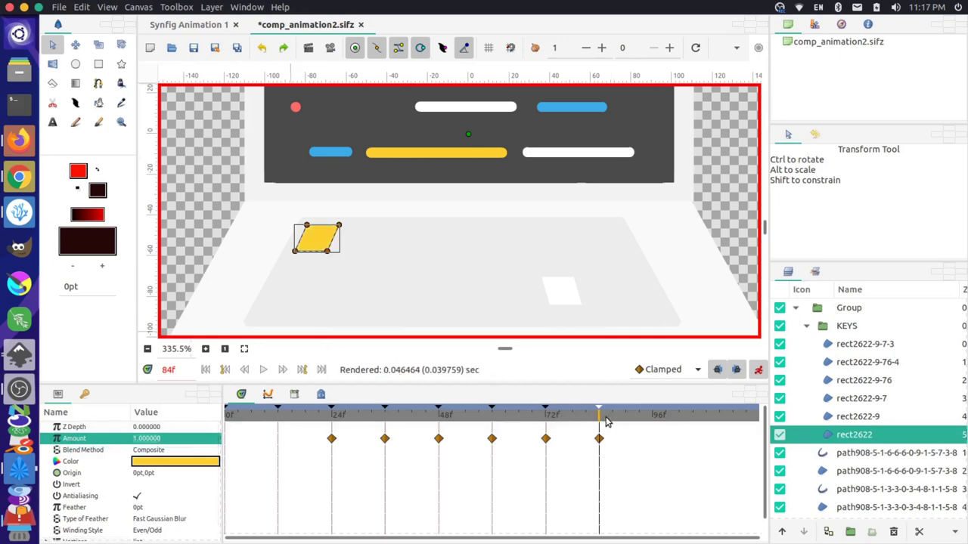
Step: Go to frame 96, duplicate the 72f keyframe there and select the new 96f keyframe
click(84, 394)
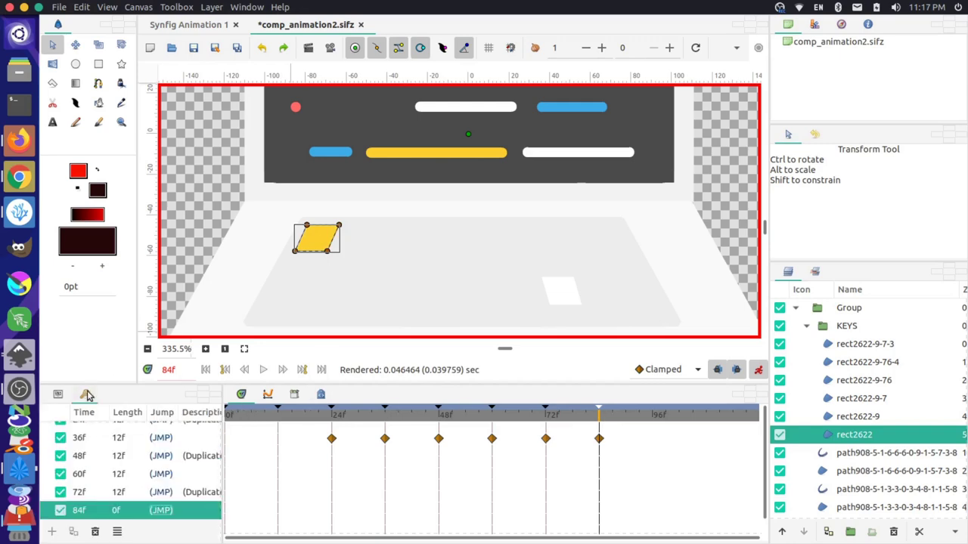
click(637, 415)
drag(647, 415, 655, 415)
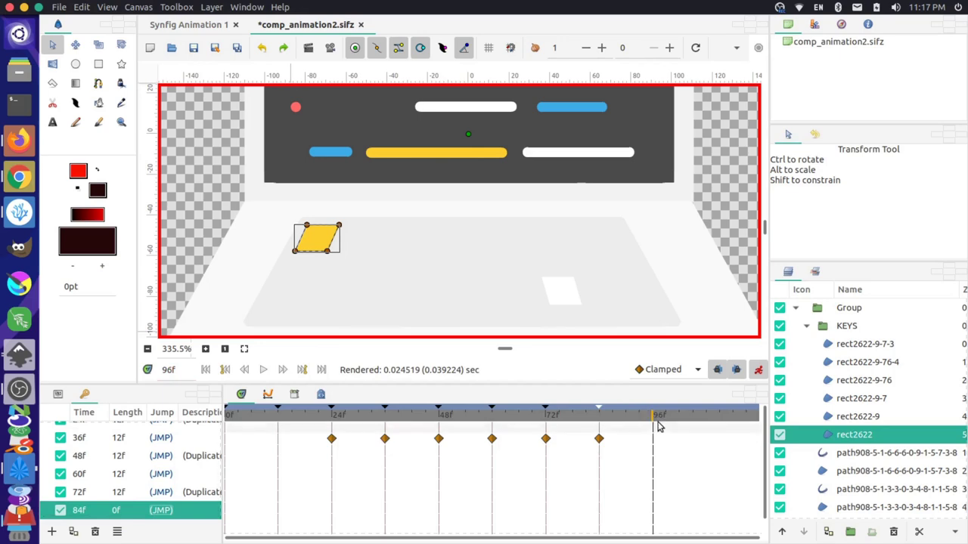
click(106, 497)
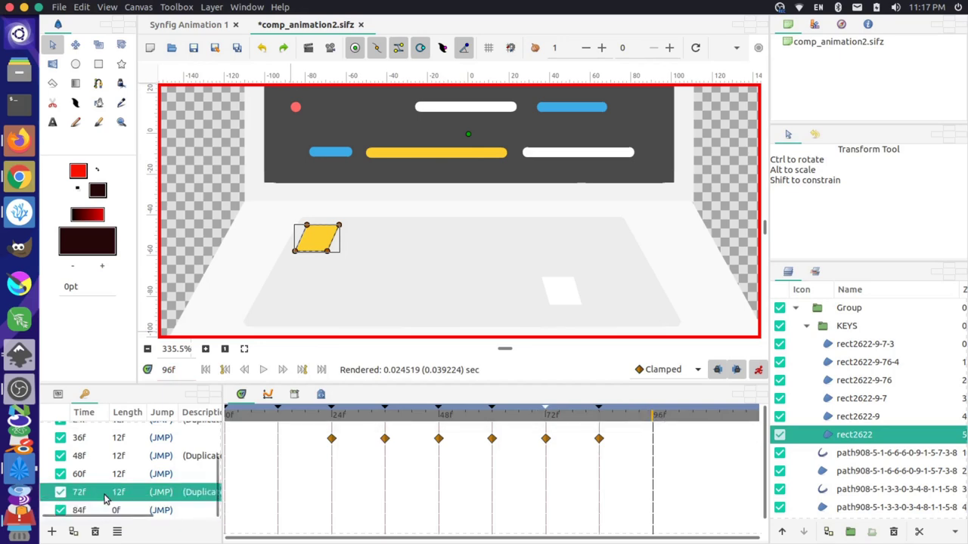
right_click(106, 499)
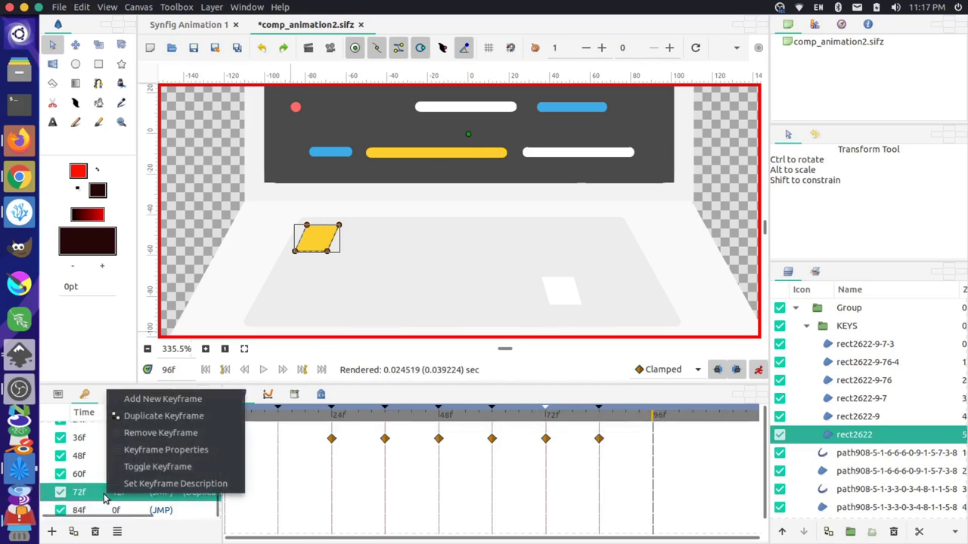
click(151, 416)
scroll(119, 474, down, 1)
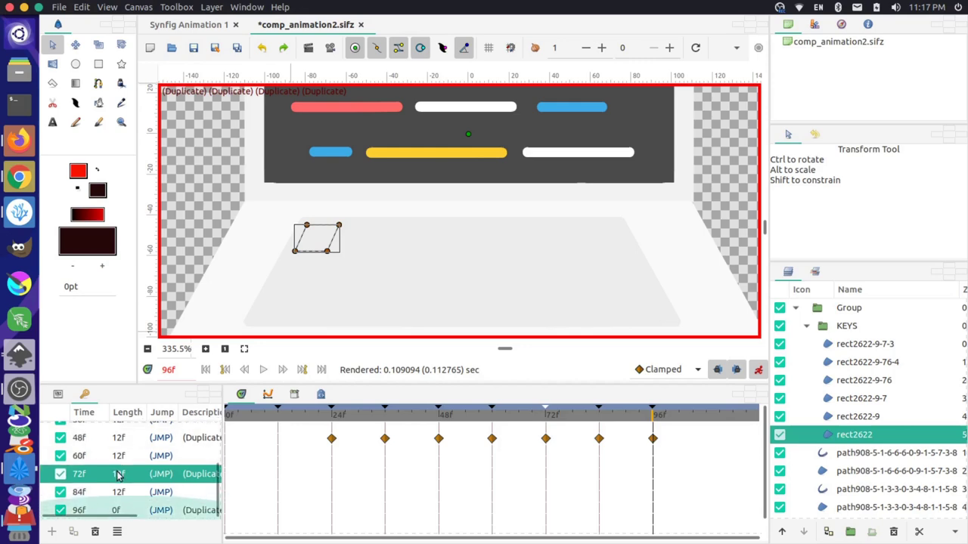
click(159, 510)
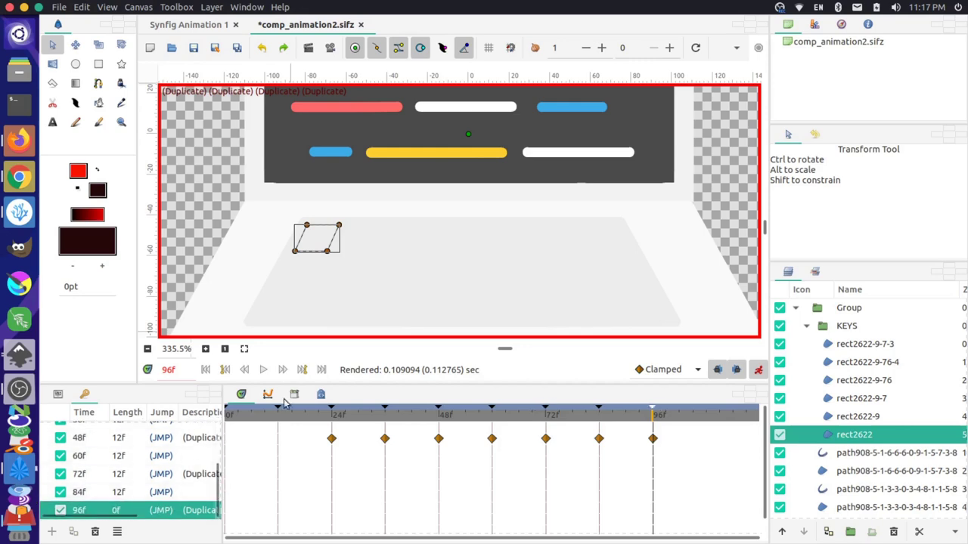
Step: Turn off animate editing mode, scrub the timeline to check the animation up to frame 96, and save comp_animation2.sifz
click(758, 370)
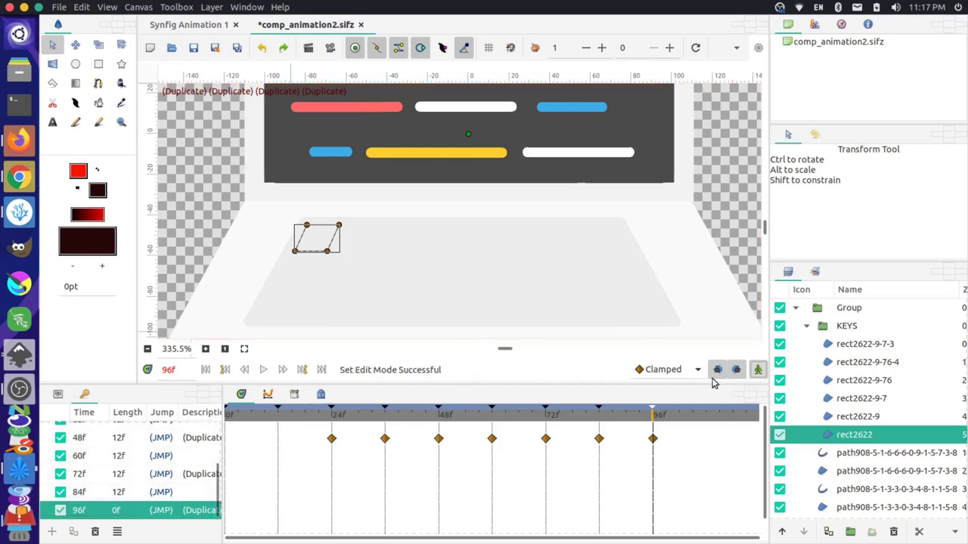
scroll(732, 256, up, 1)
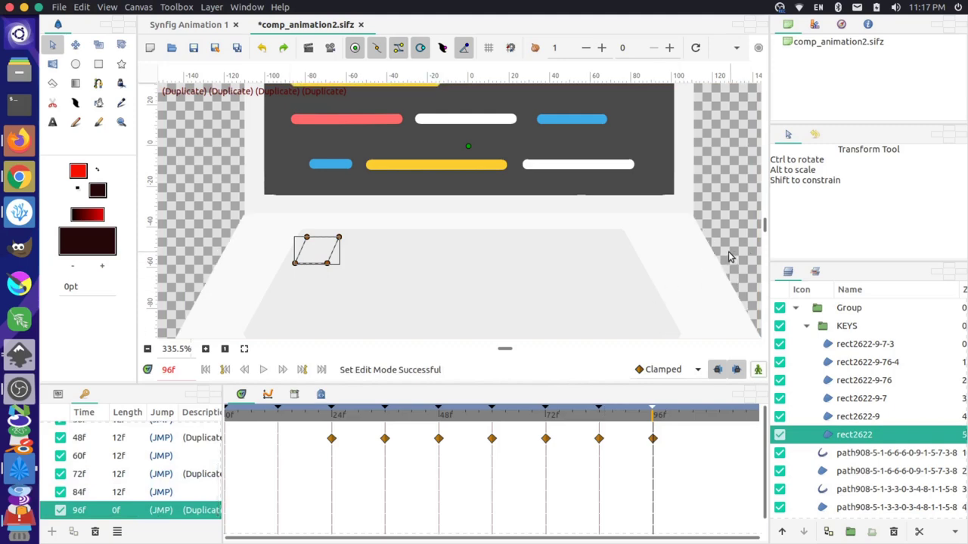
scroll(728, 258, up, 3)
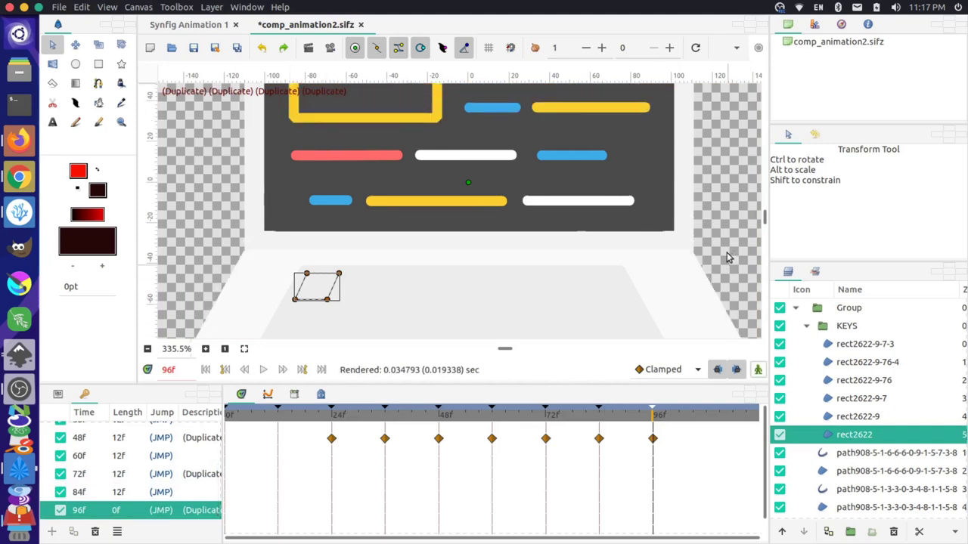
scroll(728, 258, down, 1)
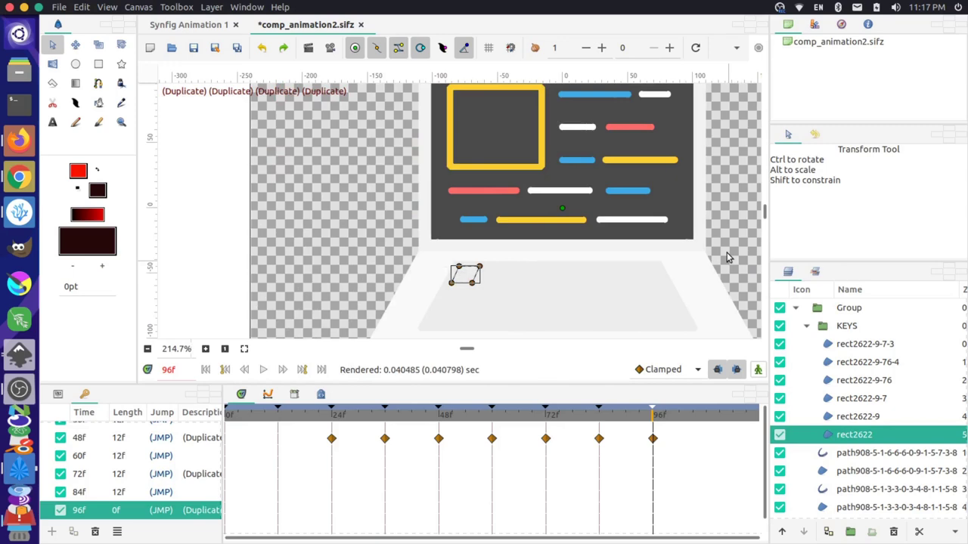
scroll(726, 257, down, 1)
drag(550, 422, 650, 425)
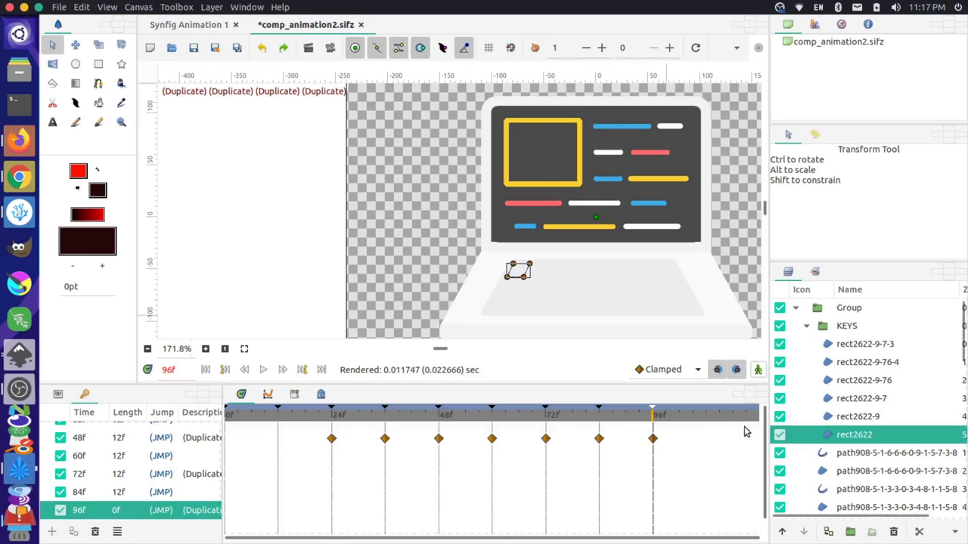
click(61, 7)
click(84, 80)
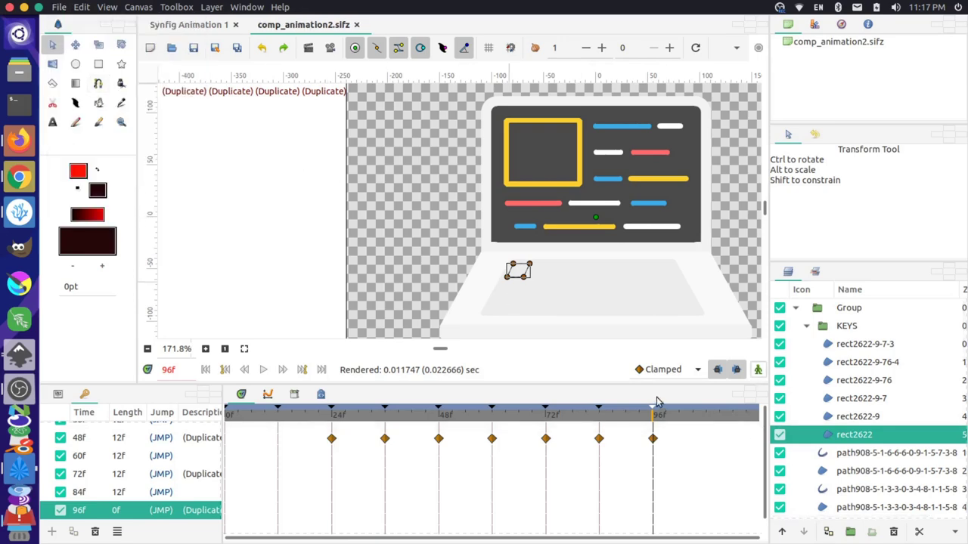
Step: Go to frame 108, turn on animate editing mode and add a new keyframe there
drag(686, 423, 705, 420)
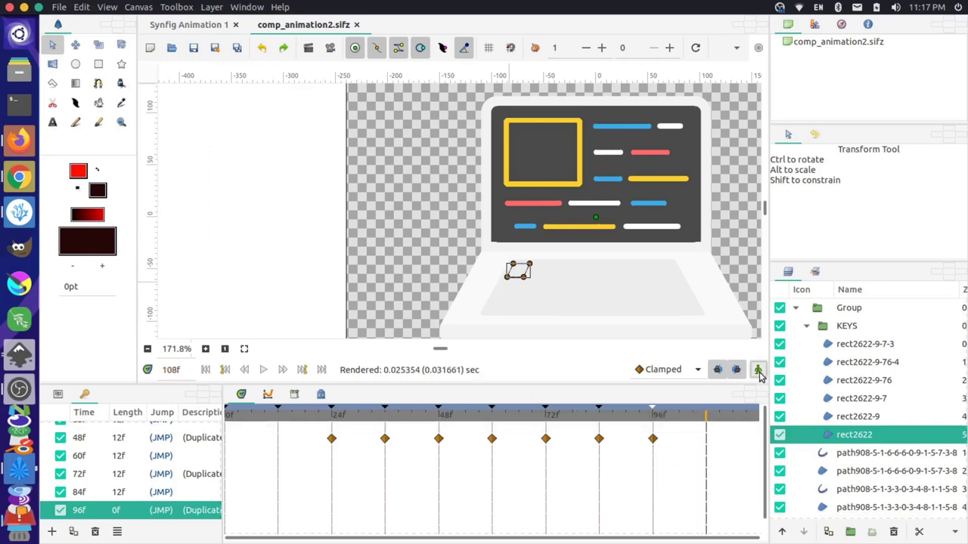
click(757, 370)
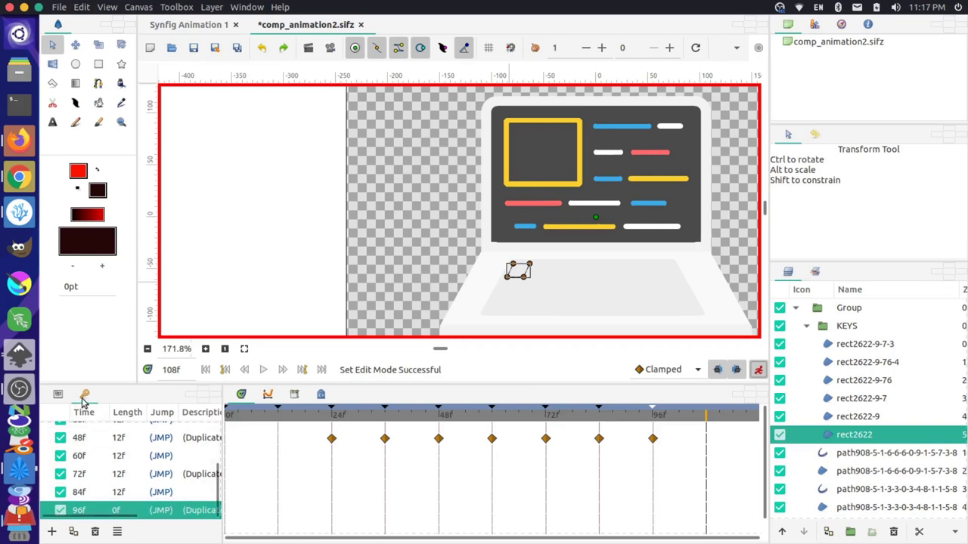
click(52, 531)
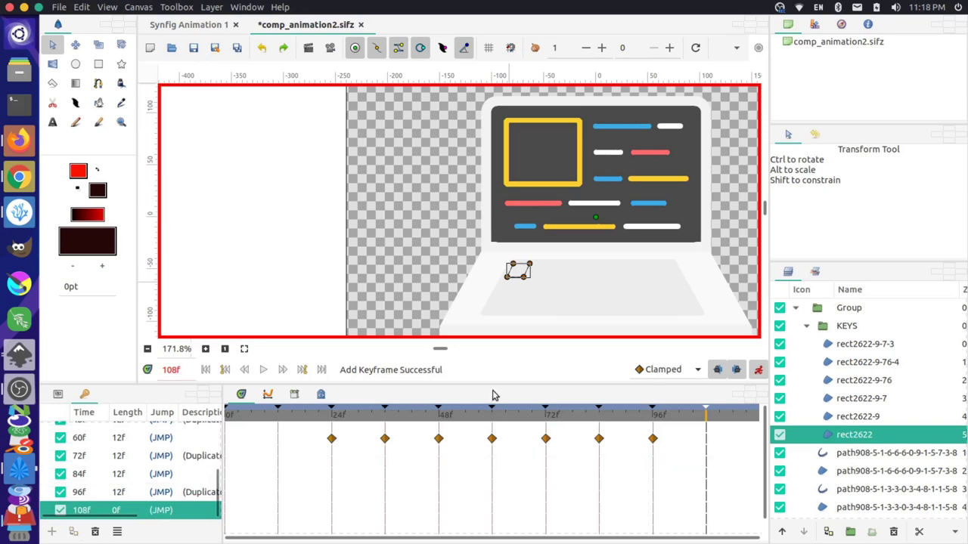
Step: Move the right vertex of the white line in the screen's lowest row exactly onto its left vertex at frame 108
click(640, 232)
scroll(662, 249, up, 1)
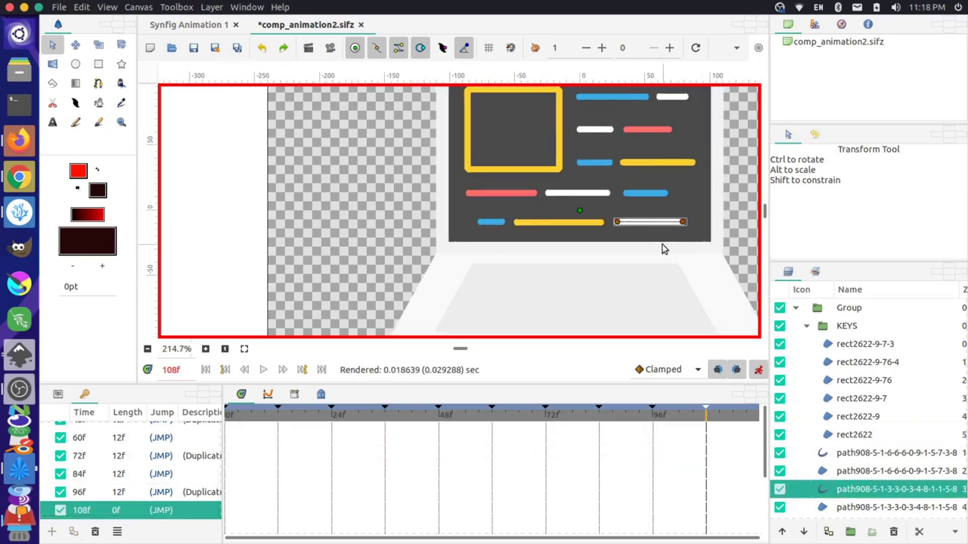
scroll(662, 249, up, 5)
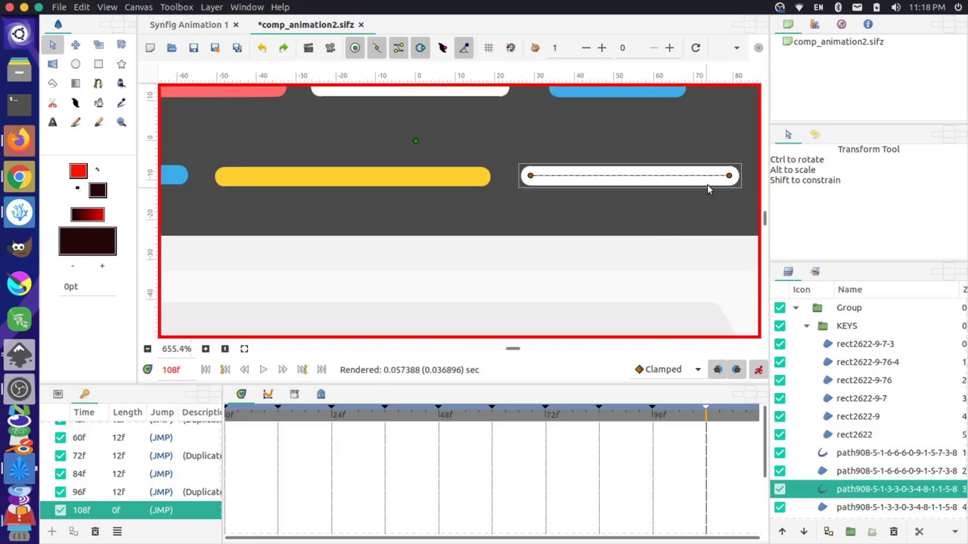
drag(728, 175, 714, 185)
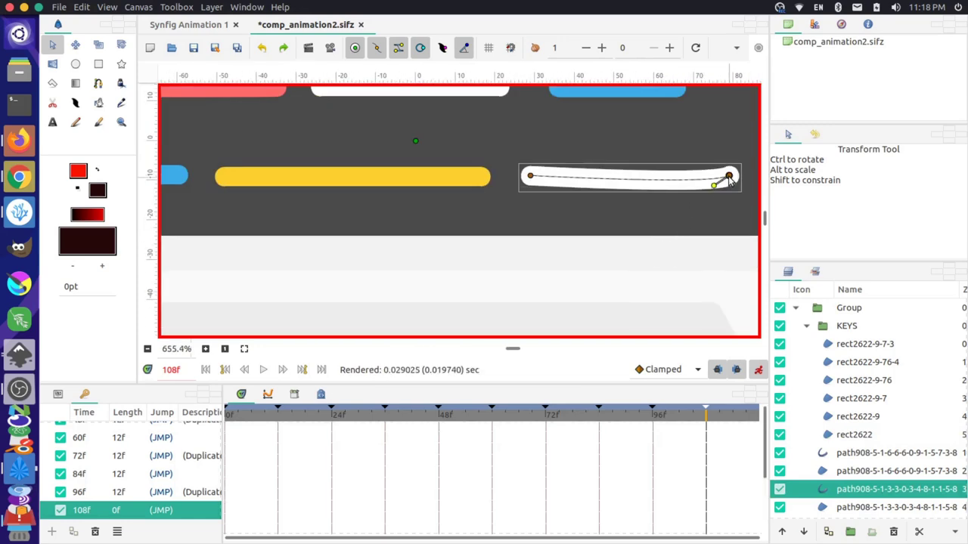
click(532, 178)
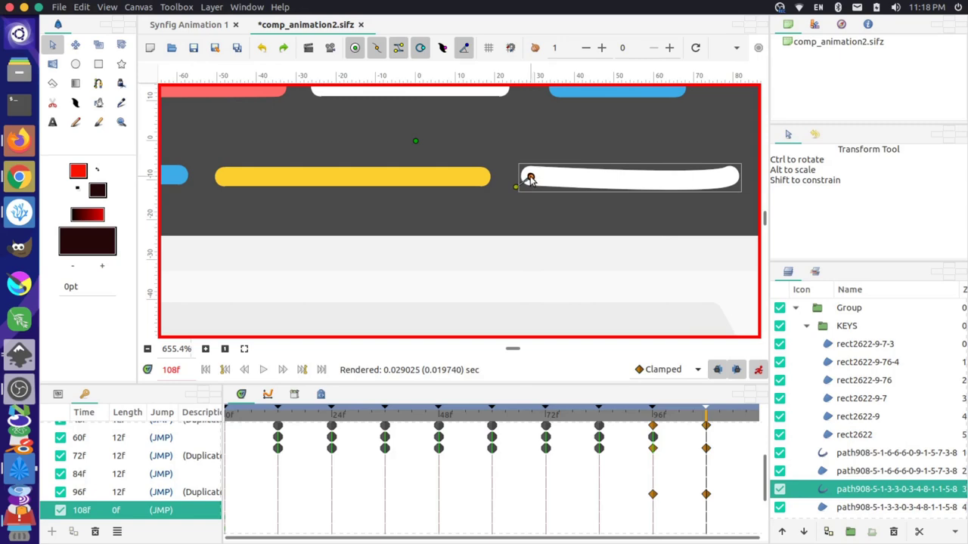
scroll(532, 179, up, 9)
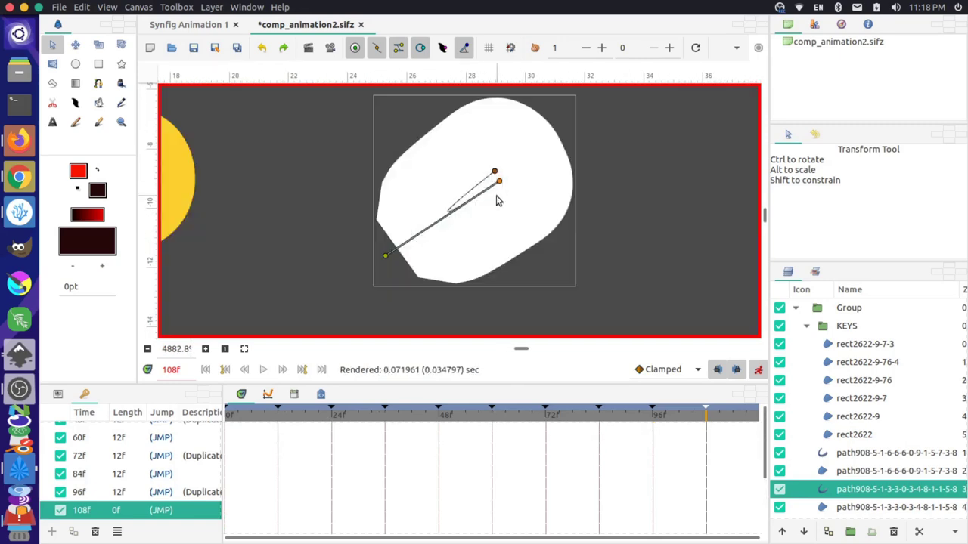
drag(499, 185, 493, 171)
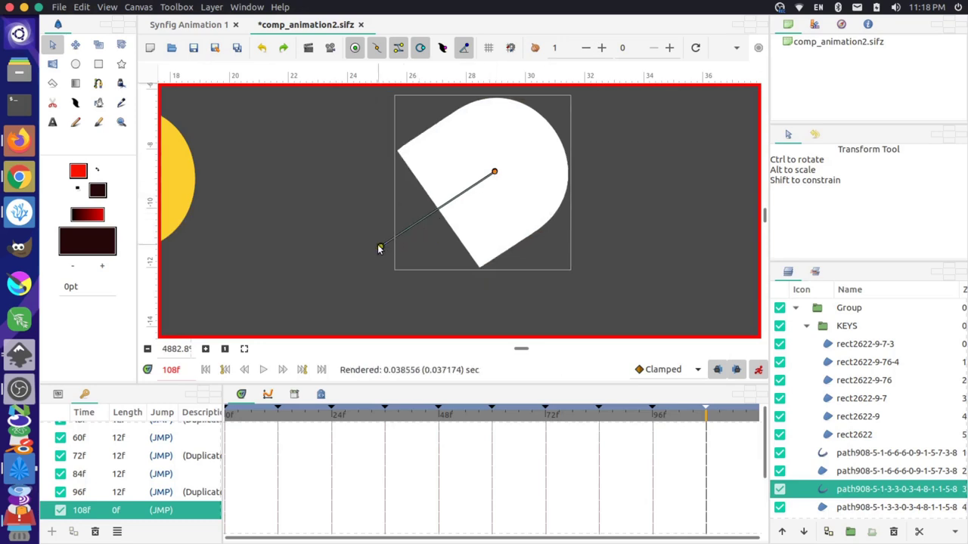
Step: Pull the white line's extended tangent handle back onto its vertex to reduce the line to a round dot
drag(380, 248, 495, 175)
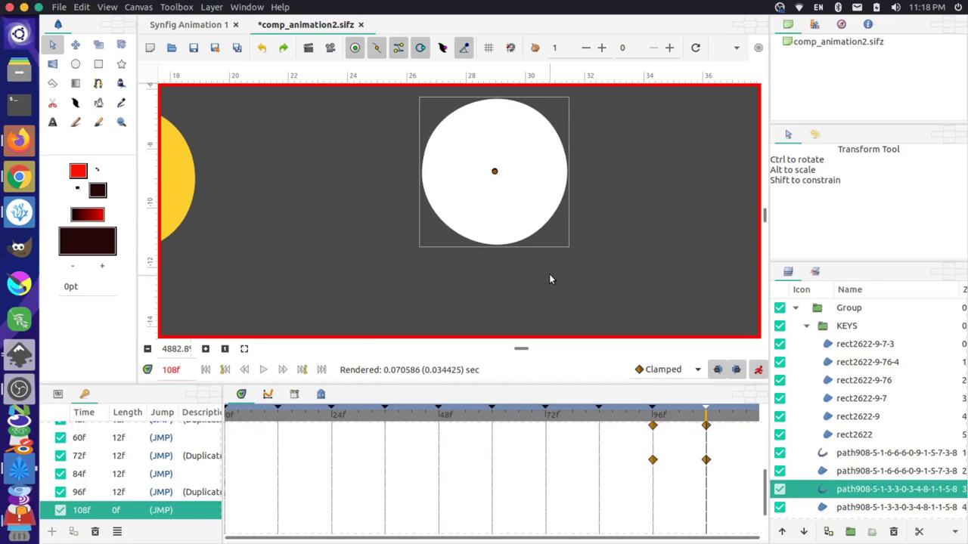
ctrl+scroll(518, 279, down, 6)
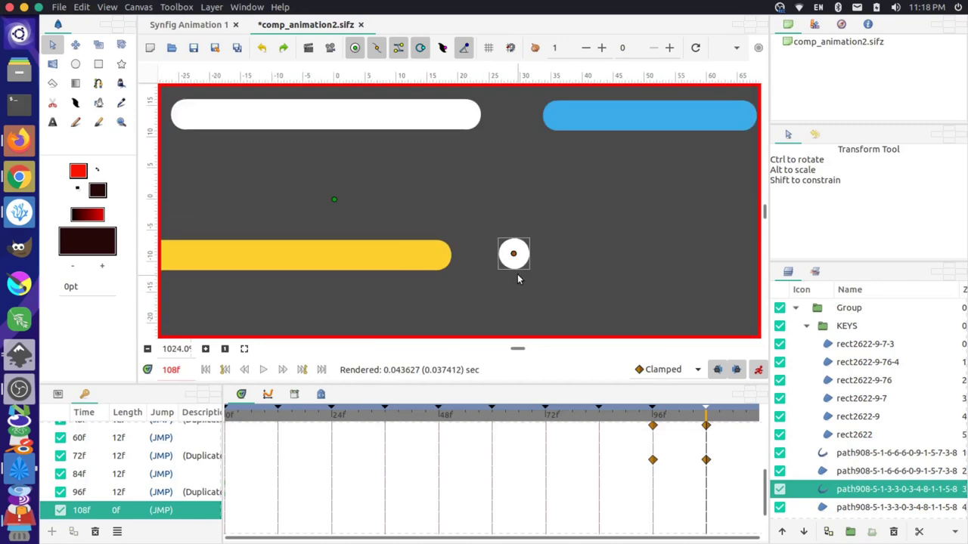
ctrl+scroll(517, 279, down, 6)
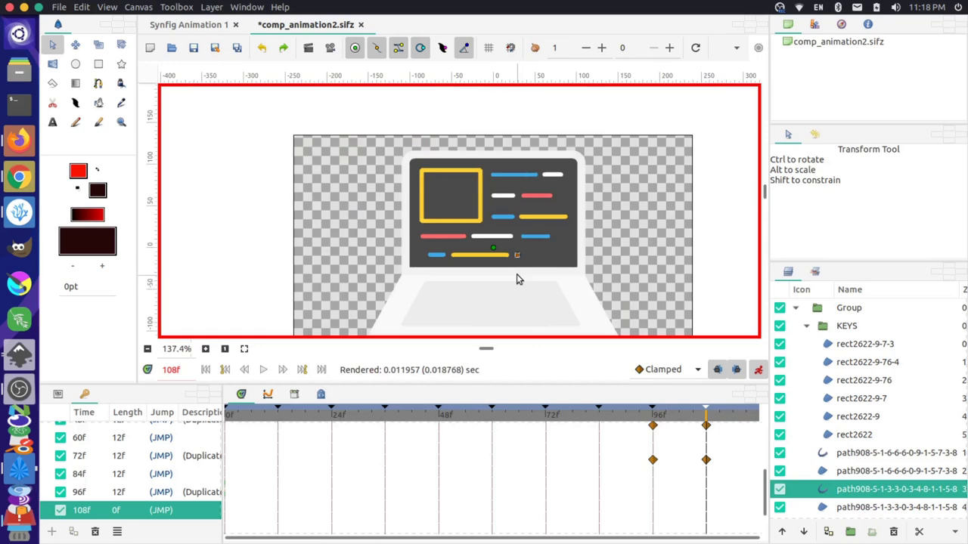
scroll(530, 313, down, 1)
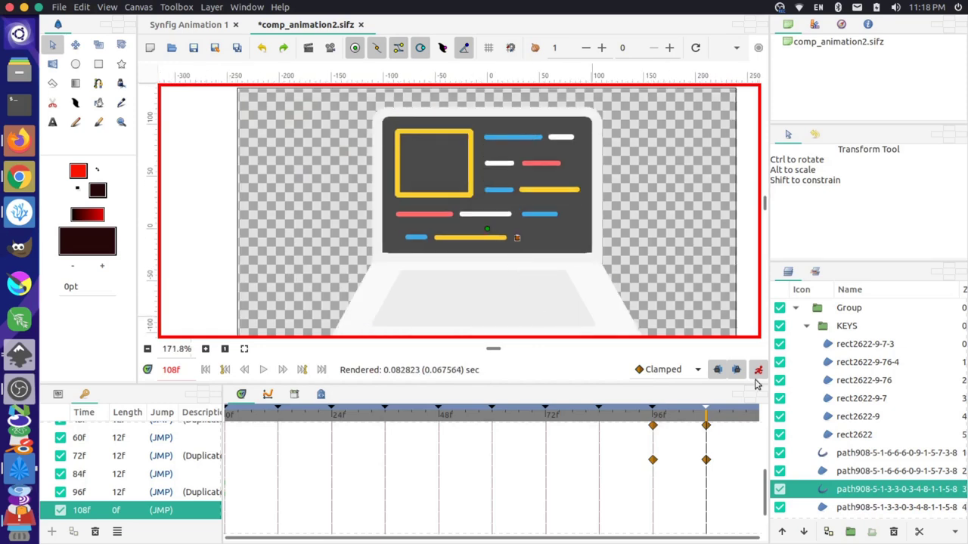
Step: In the KEYS group, set the Amount of the white key rect2622-9-76 to 1 at frame 108
click(879, 363)
click(877, 345)
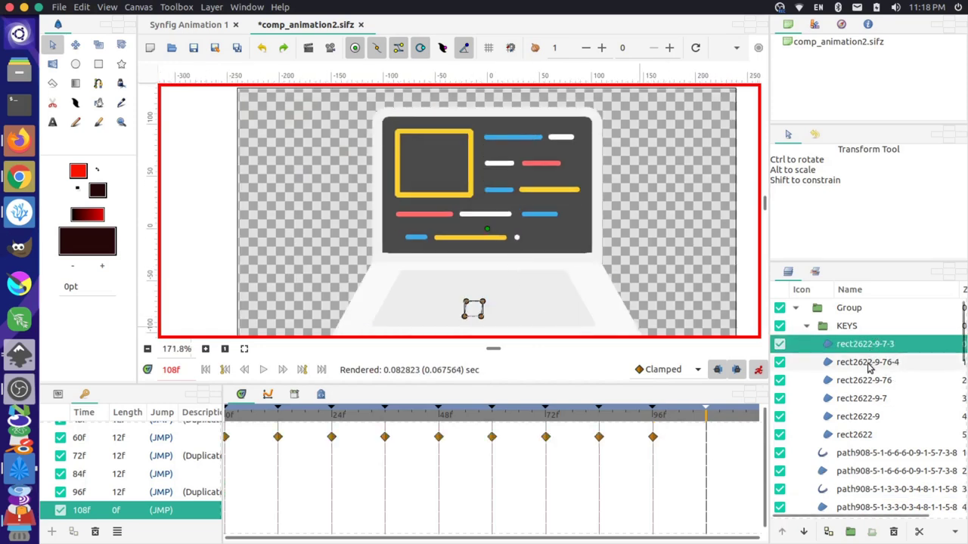
click(870, 367)
click(871, 378)
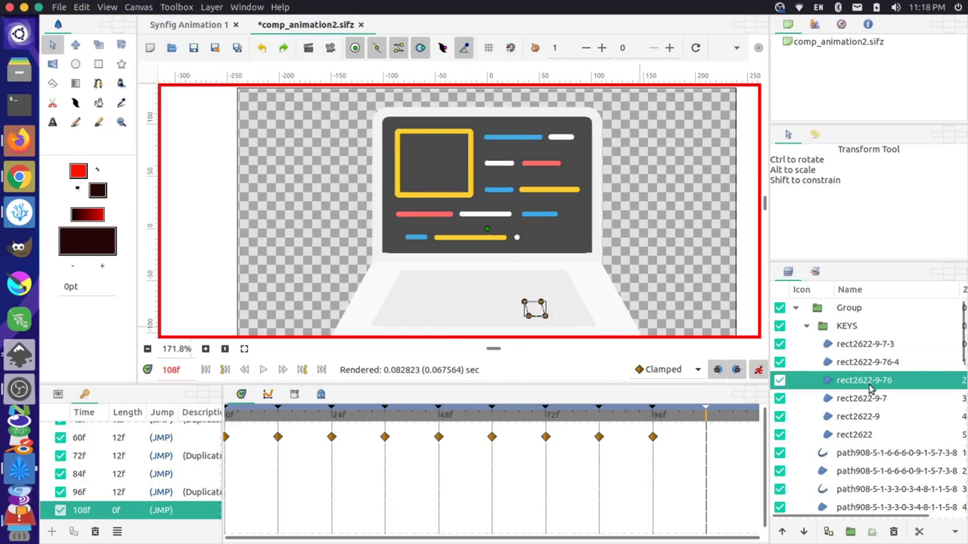
scroll(138, 474, up, 3)
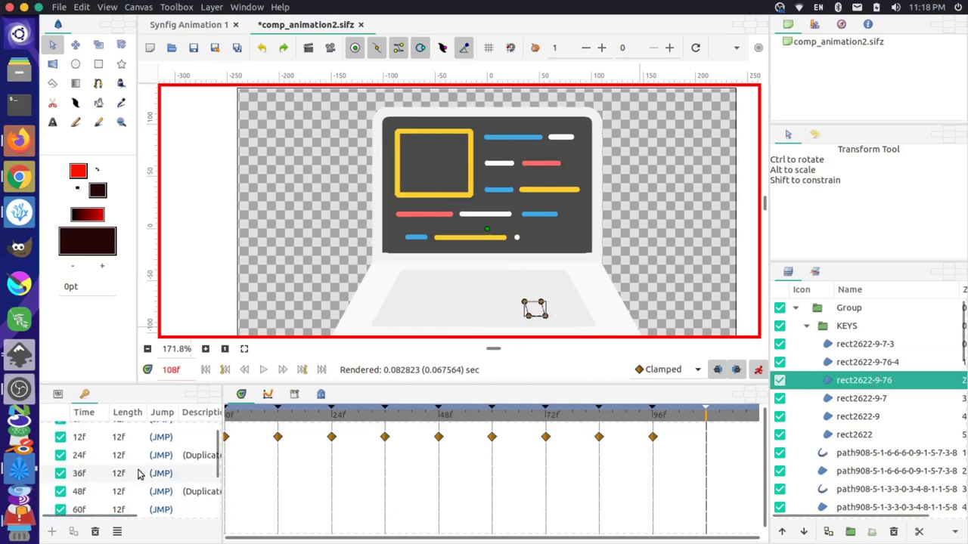
scroll(138, 474, up, 1)
click(58, 393)
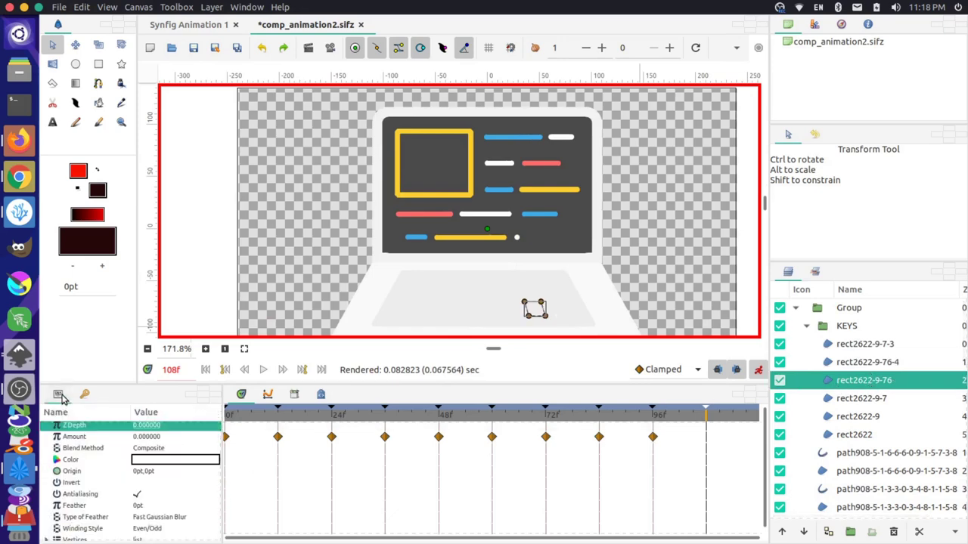
click(138, 438)
click(76, 438)
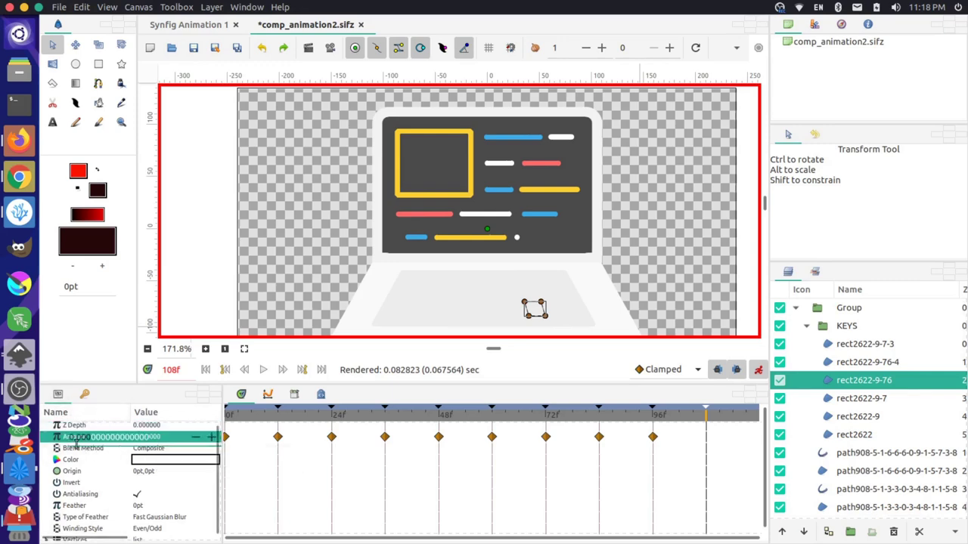
text(1)
key(Return)
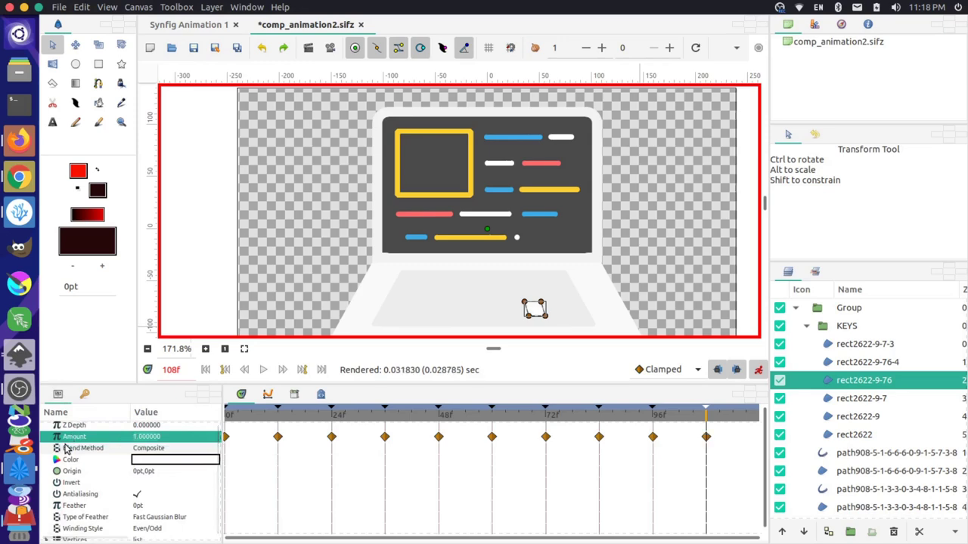
Step: Set the Amount of the red key rect2622-9-7 to 1 at frame 108
click(844, 399)
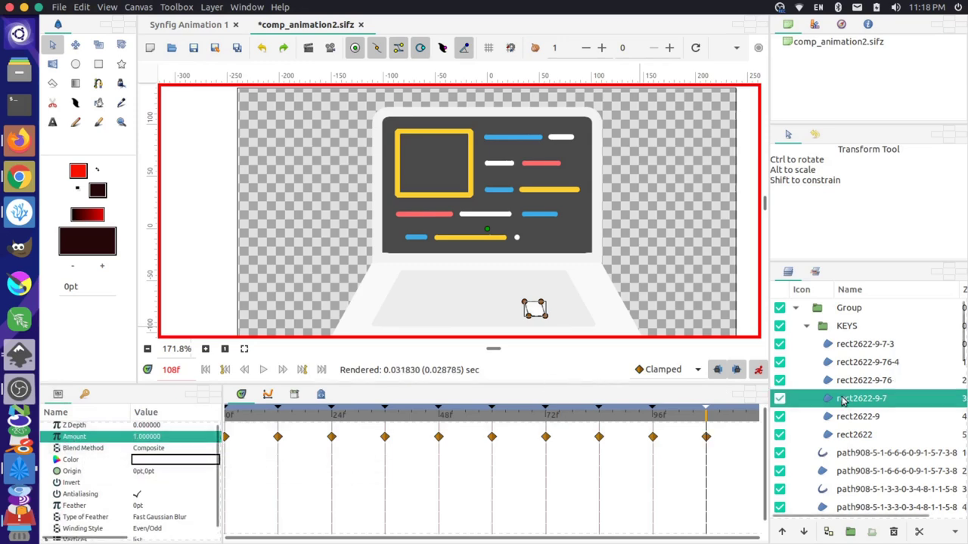
click(867, 417)
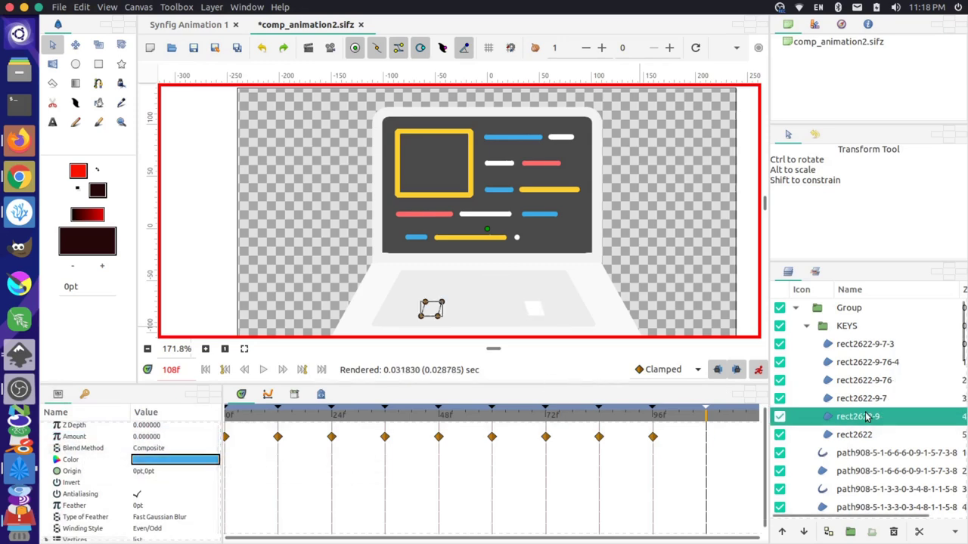
click(862, 433)
click(863, 420)
click(861, 401)
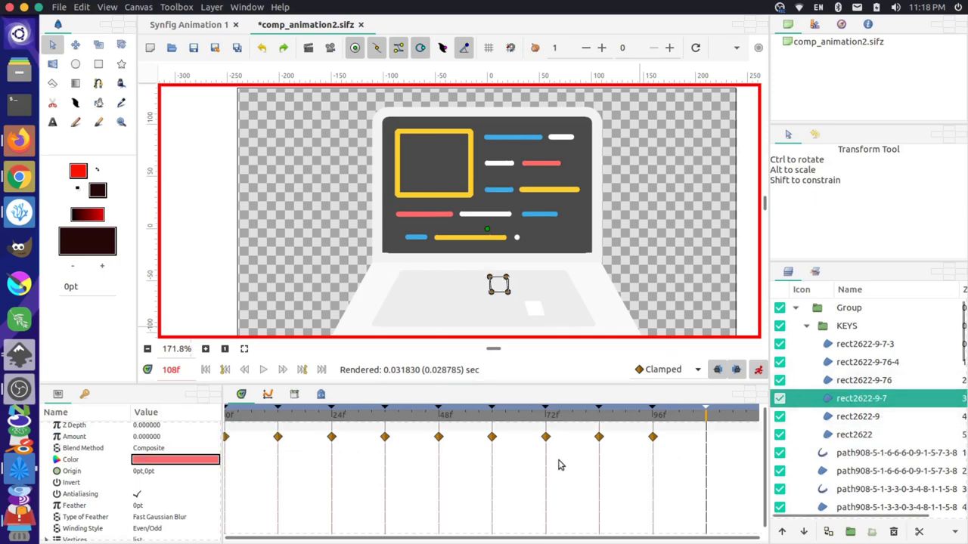
click(90, 426)
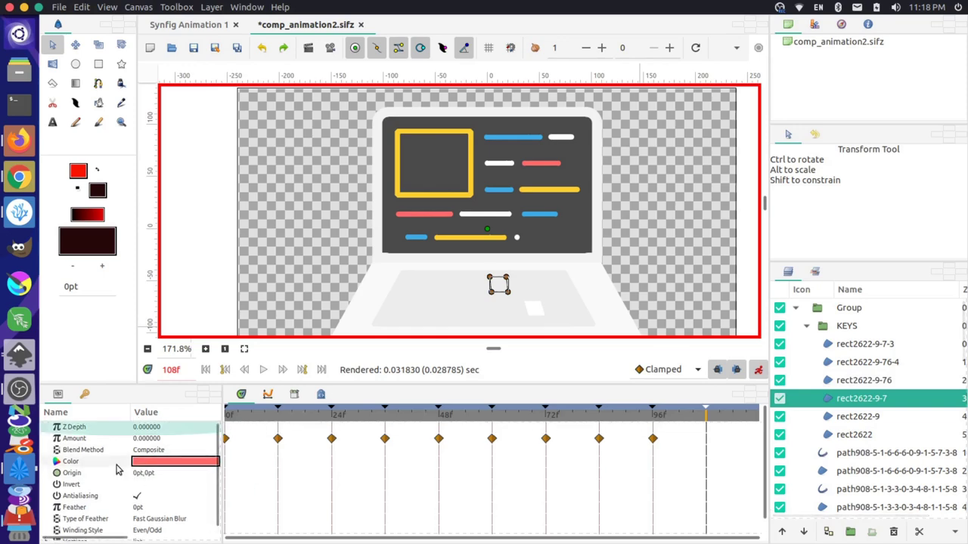
click(147, 438)
click(155, 439)
drag(155, 439, 68, 440)
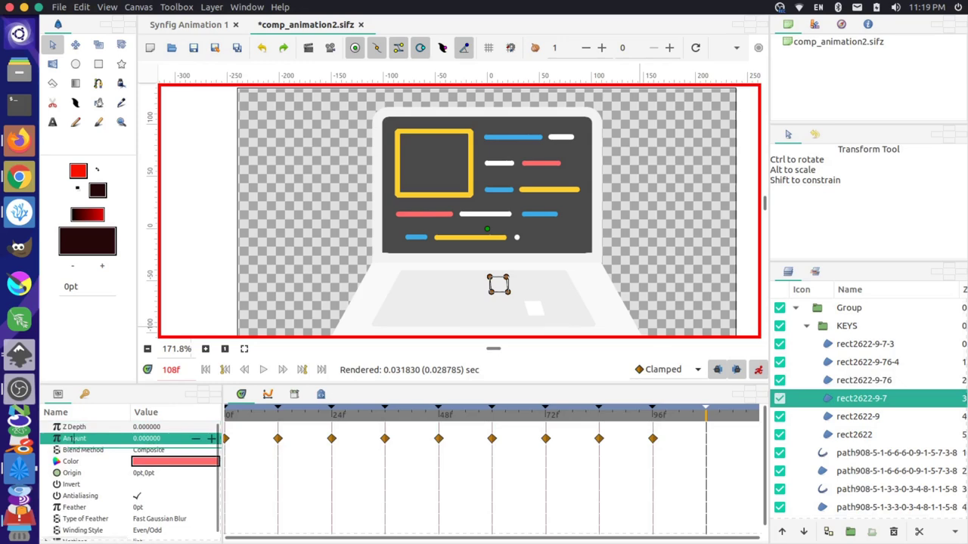
key(Return)
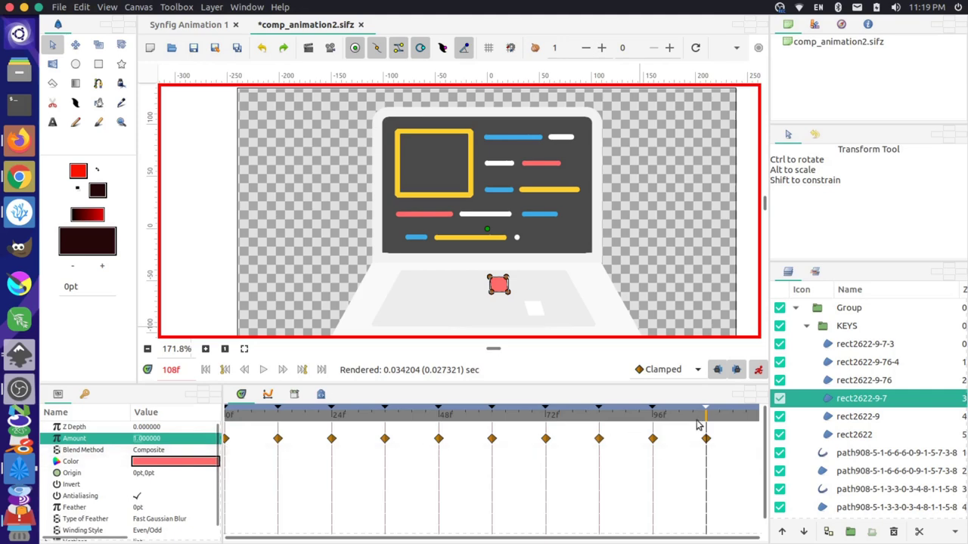
Step: Go to frame 120 and duplicate the 96f keyframe there
drag(715, 417, 763, 421)
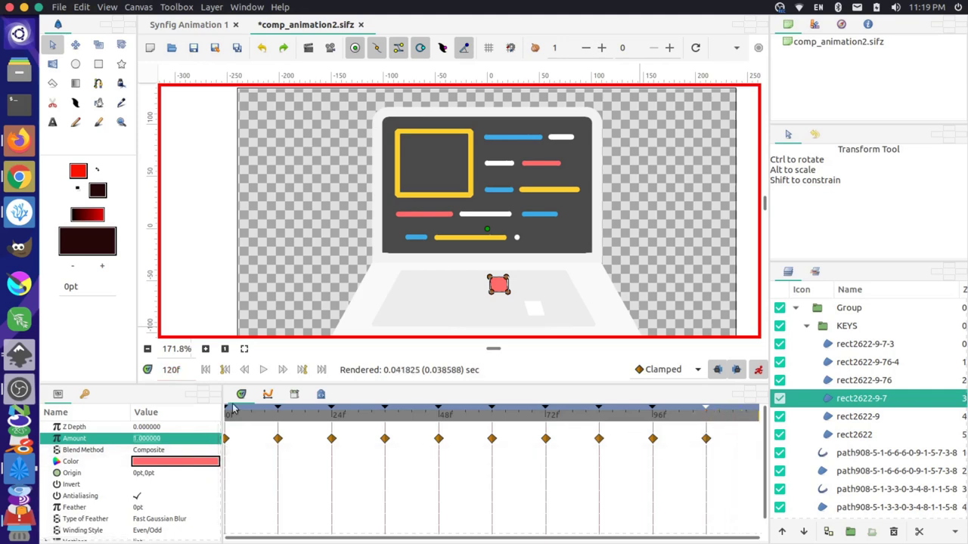
click(84, 394)
scroll(108, 486, down, 5)
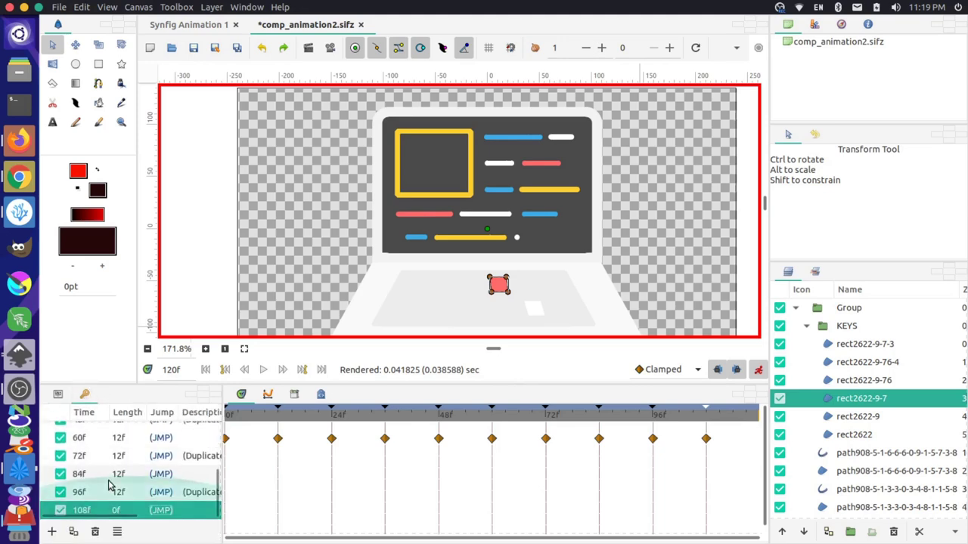
click(110, 492)
right_click(110, 493)
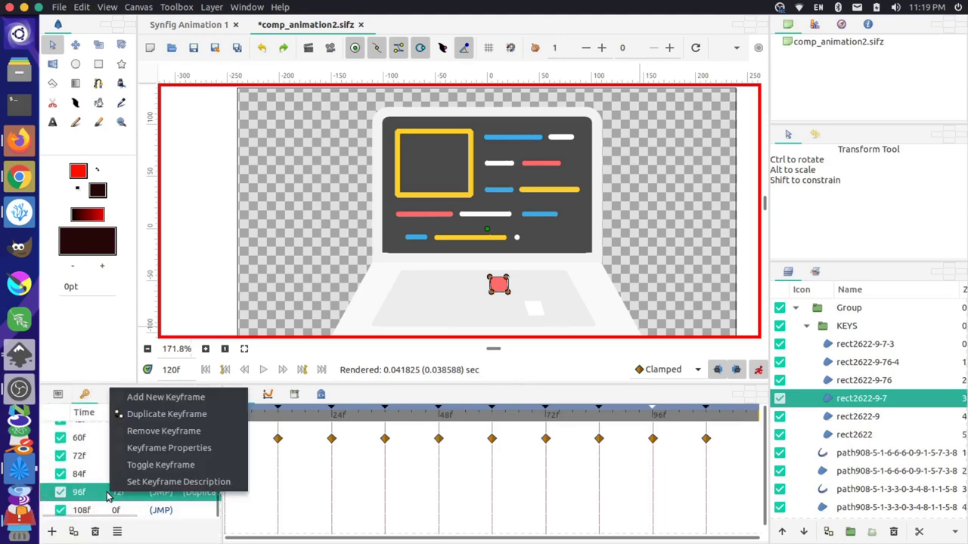
click(166, 415)
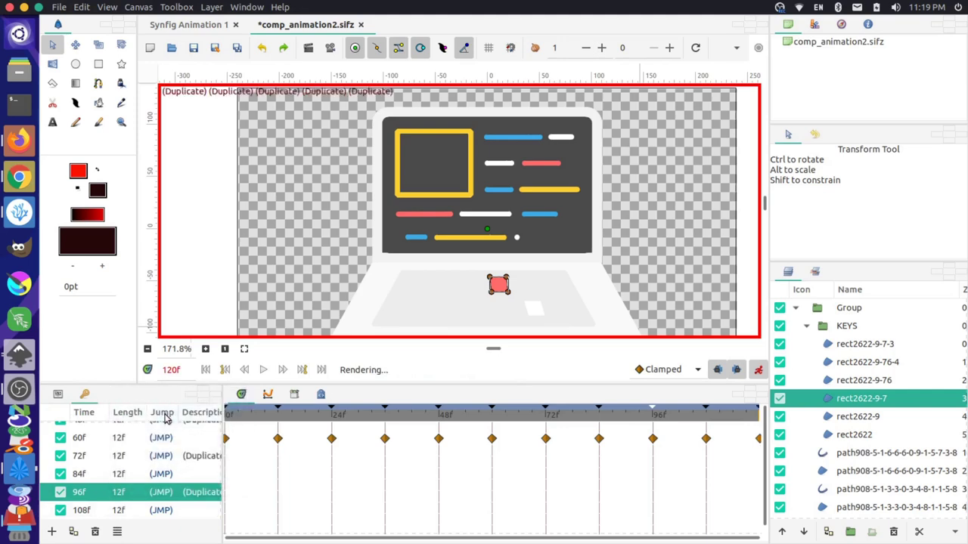
Step: Select the 120f keyframe in the keyframe list and turn off animate editing mode
scroll(151, 506, down, 1)
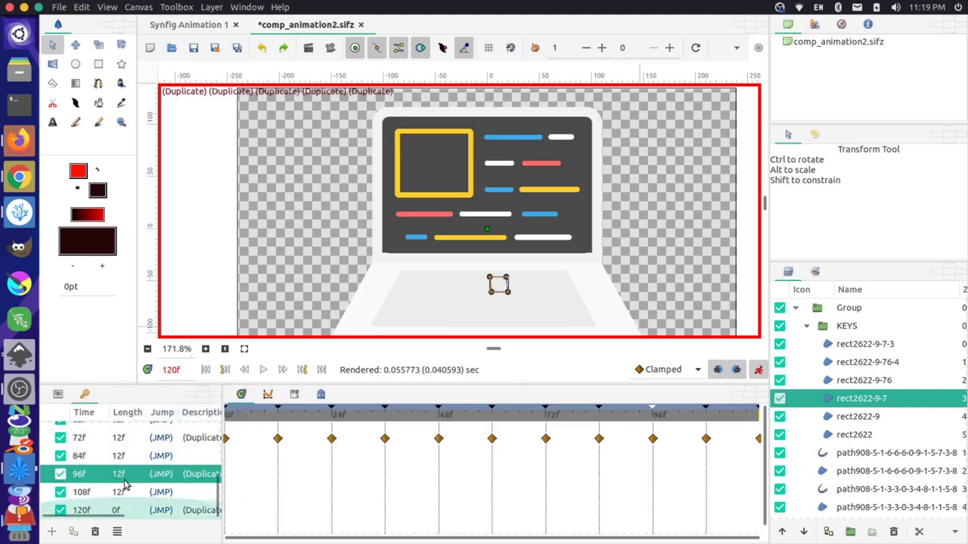
click(160, 510)
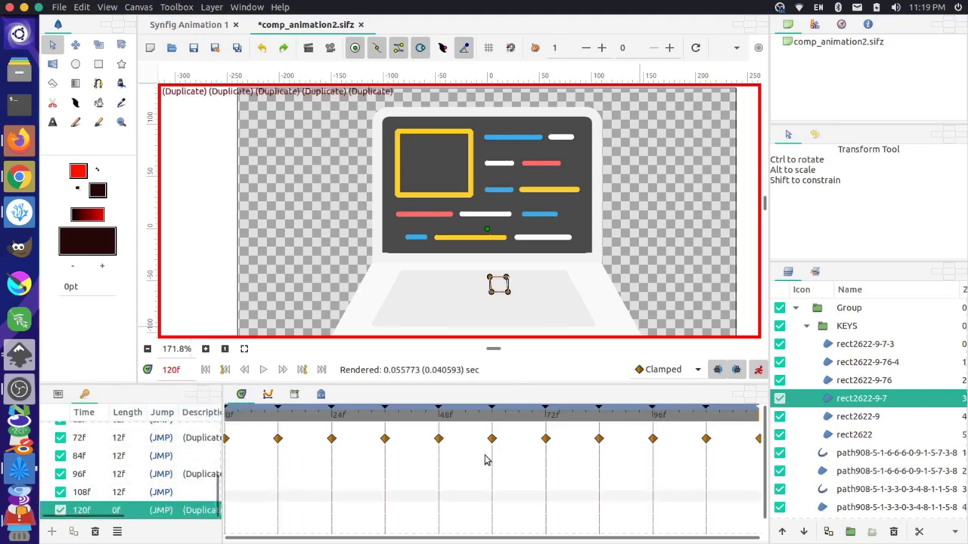
click(758, 371)
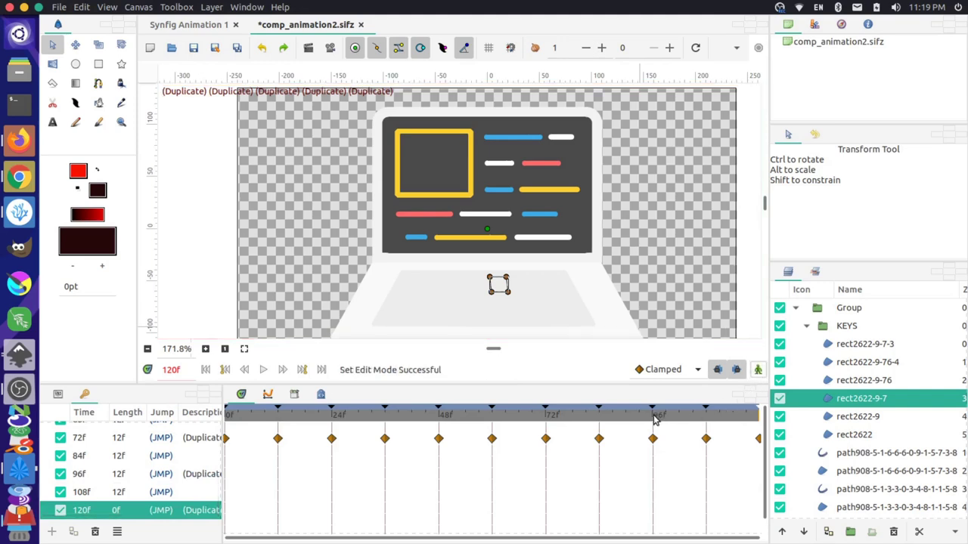
Step: Scrub through the timeline and play the animation from frame 0 to review the key and code-line motion
drag(654, 421, 761, 423)
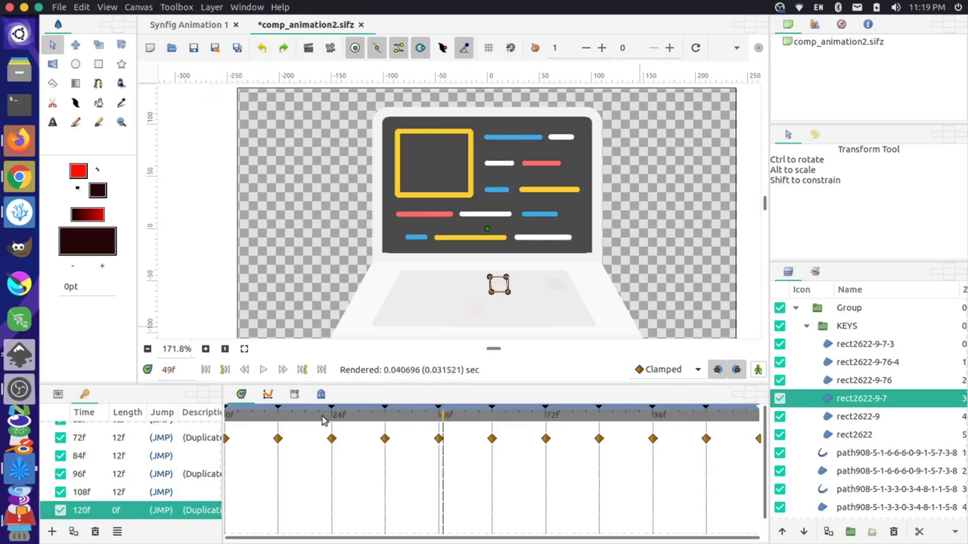
click(228, 415)
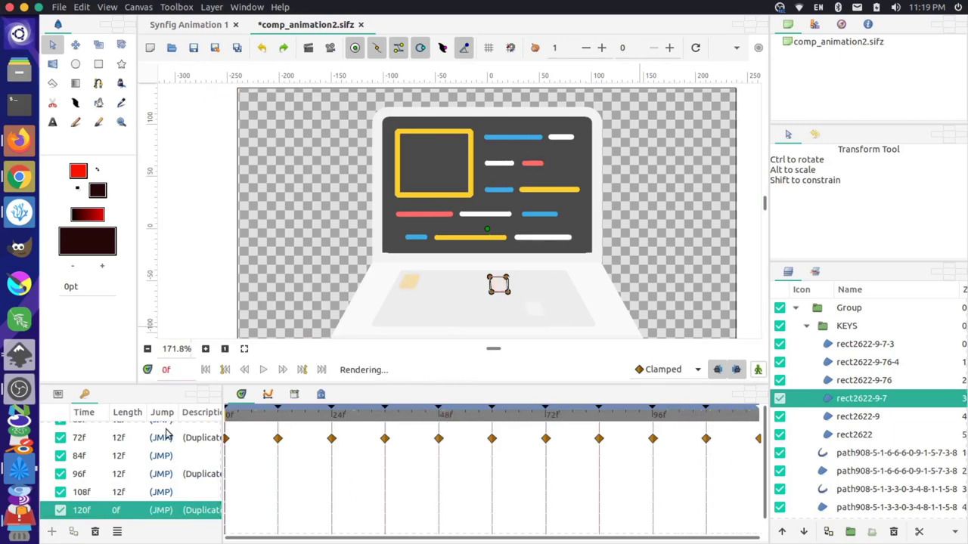
click(262, 370)
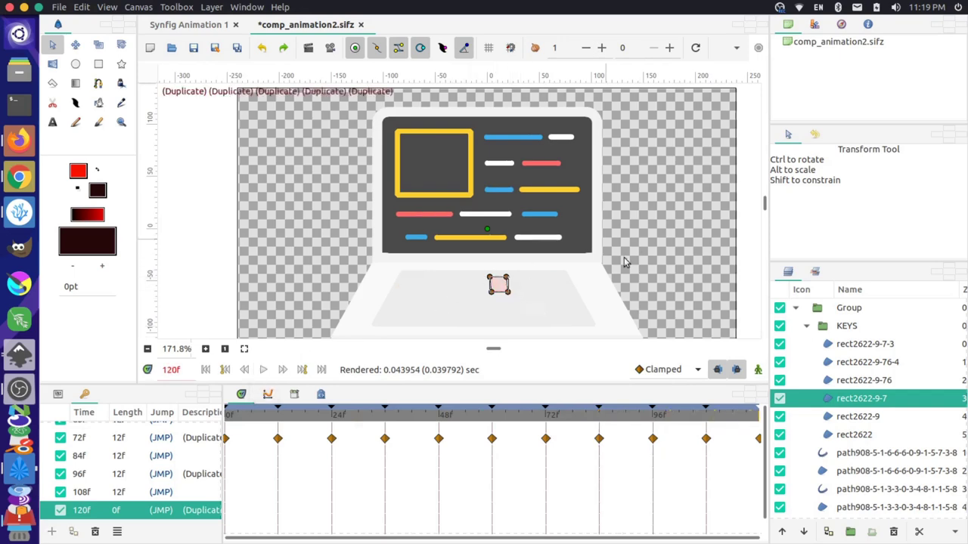
Step: Deselect the red key layer and save comp_animation2.sifz
click(676, 287)
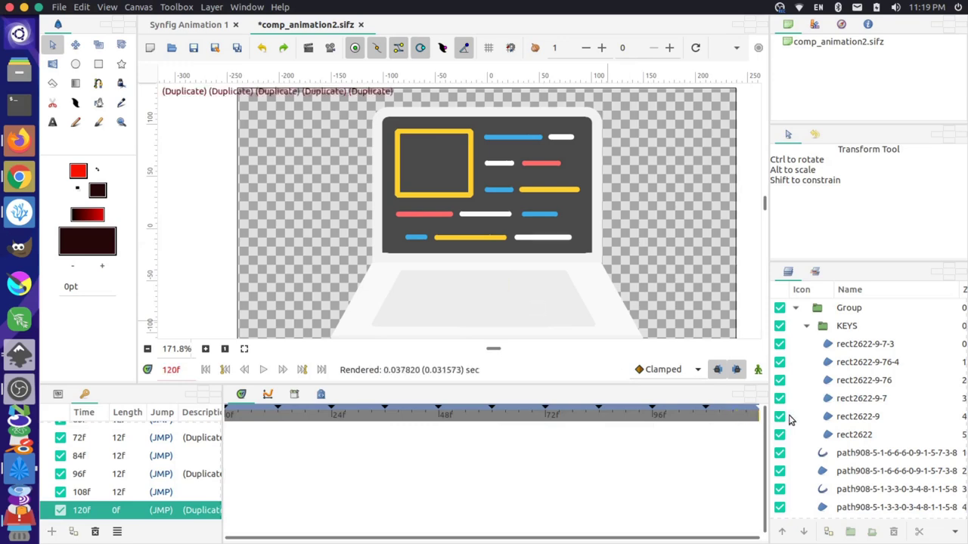
click(59, 7)
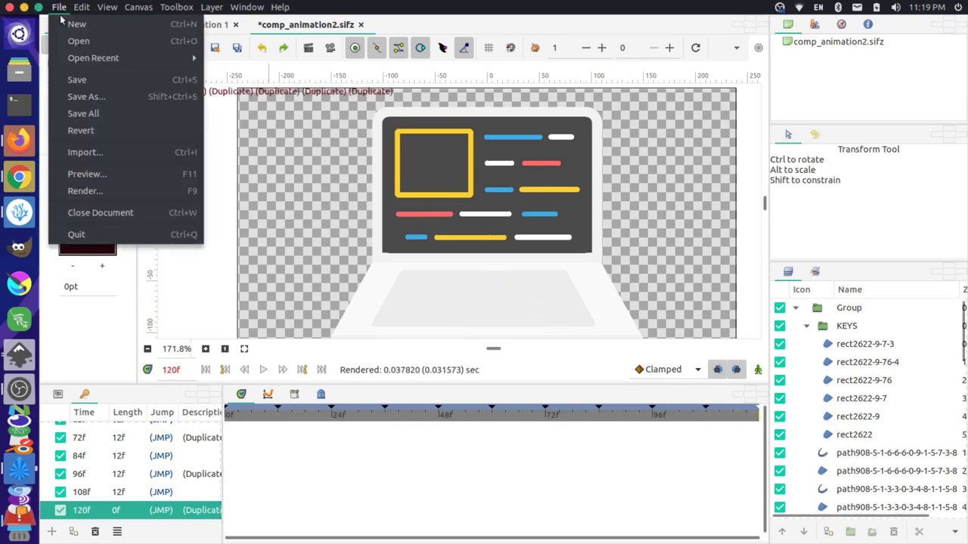
click(78, 80)
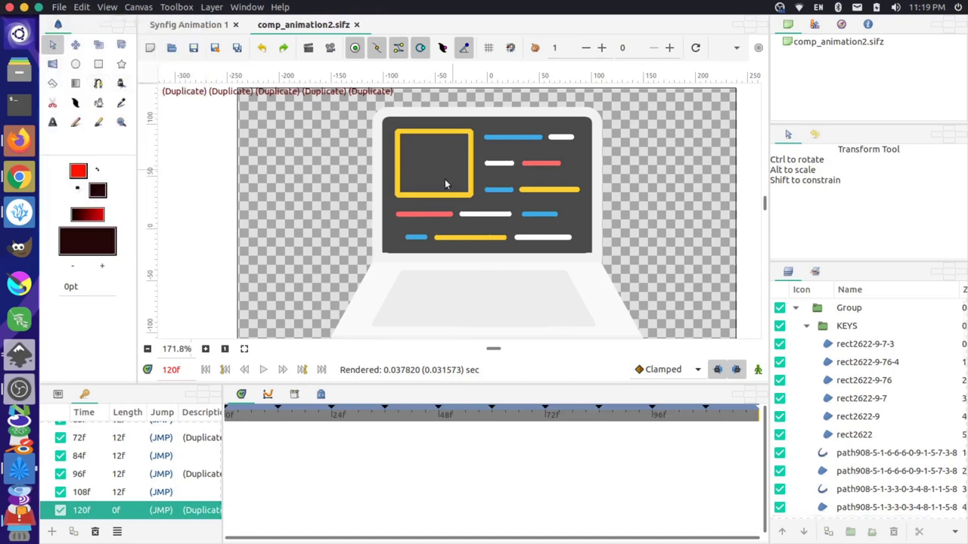
Step: Render the animation to the Desktop as comp_animation2.avi, keeping the current size and quality settings
scroll(277, 177, down, 3)
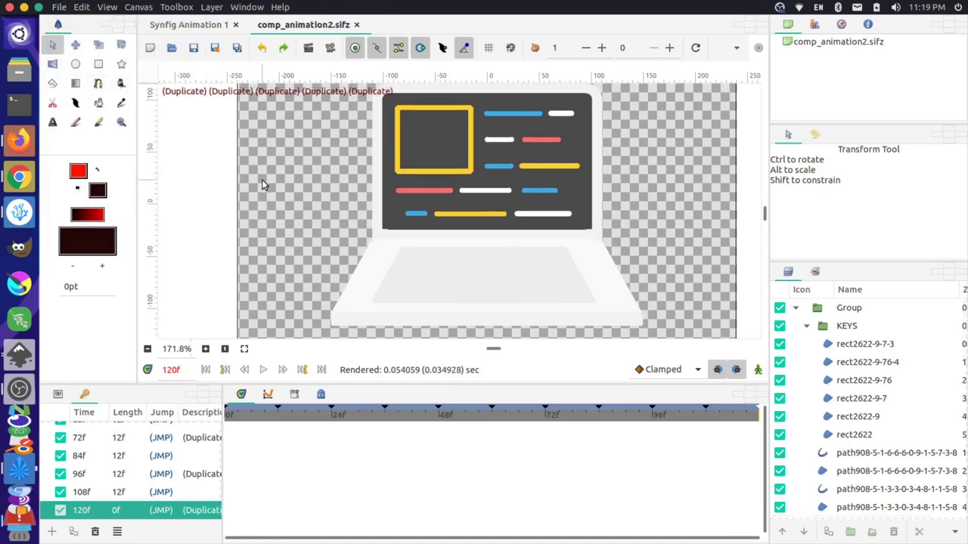
scroll(262, 179, up, 3)
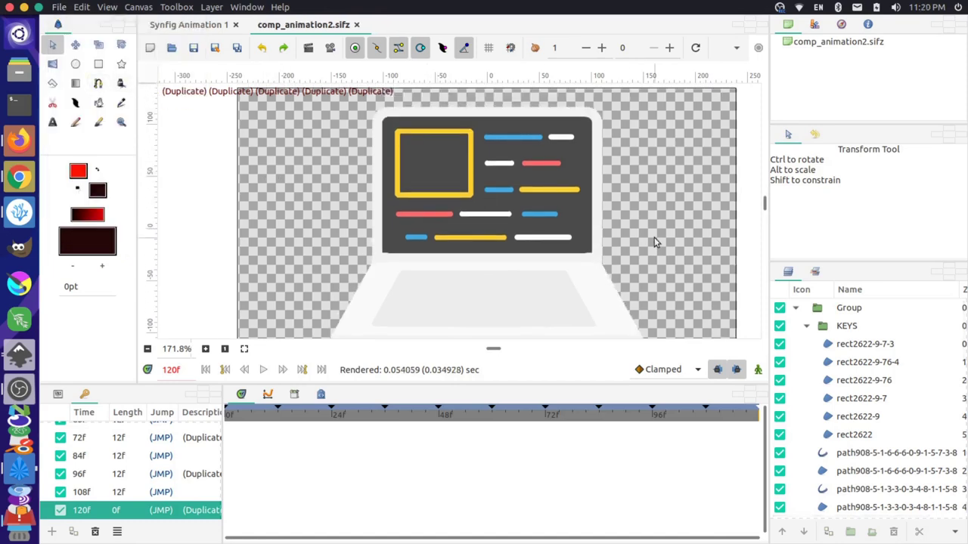
scroll(310, 187, down, 1)
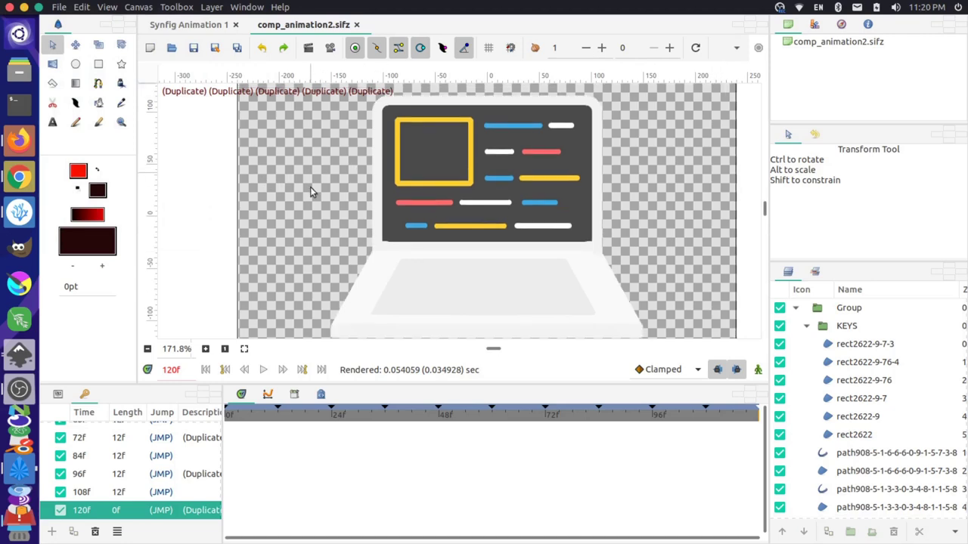
click(58, 7)
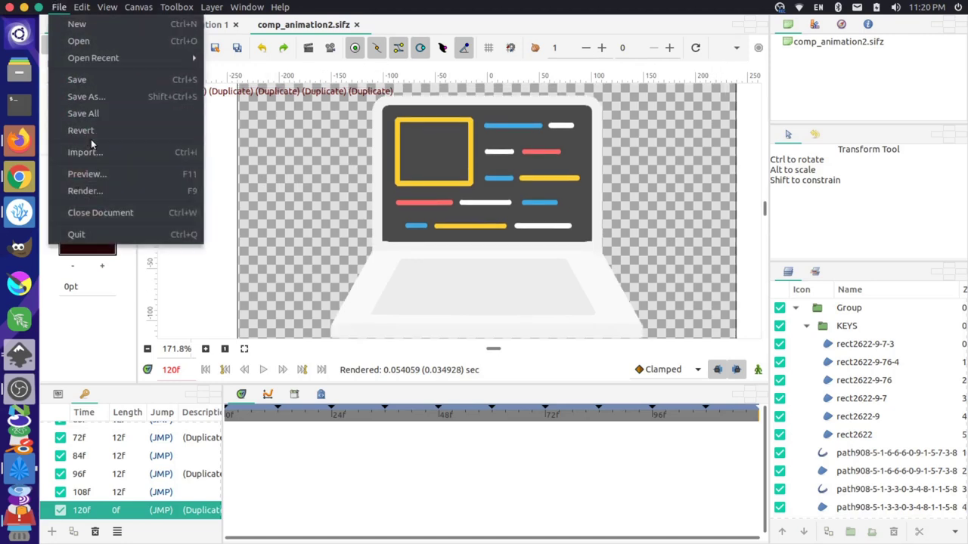
click(102, 192)
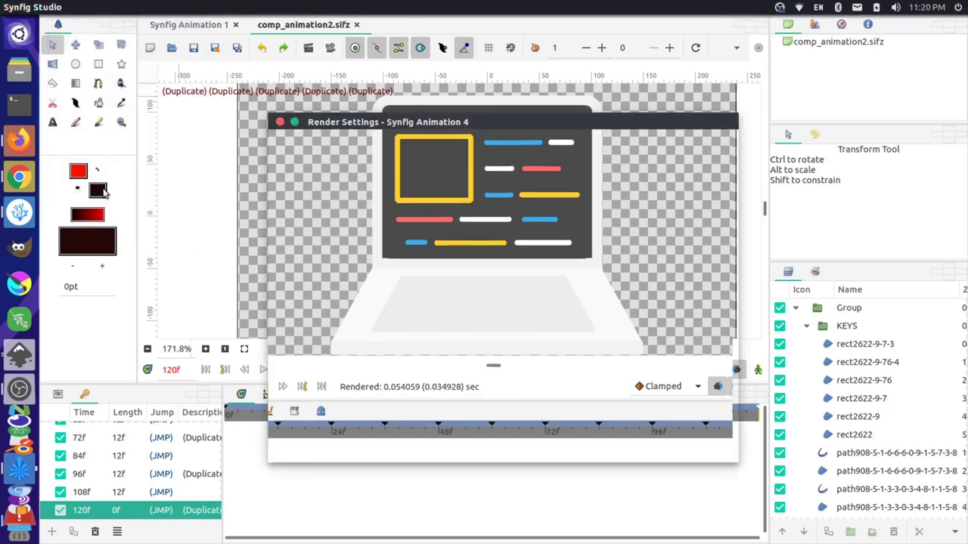
click(543, 161)
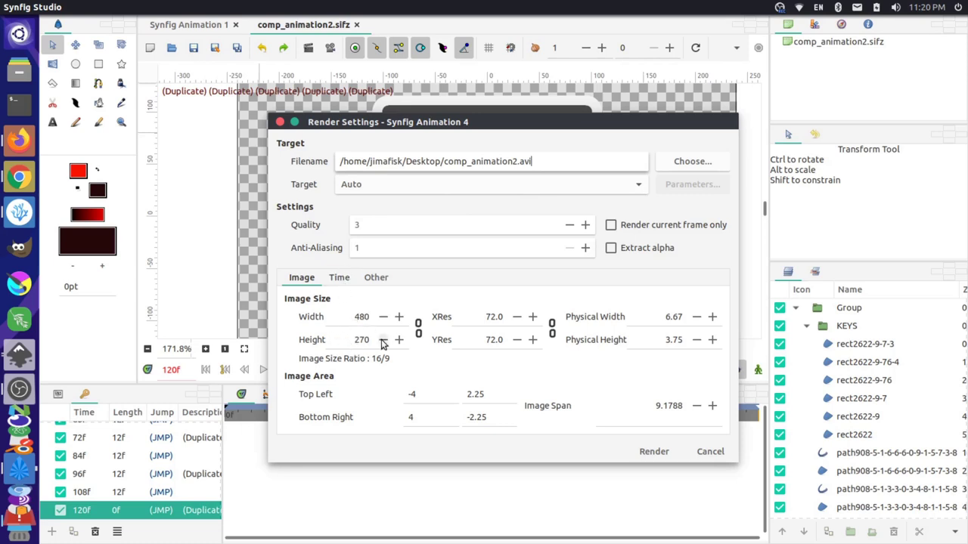
click(651, 451)
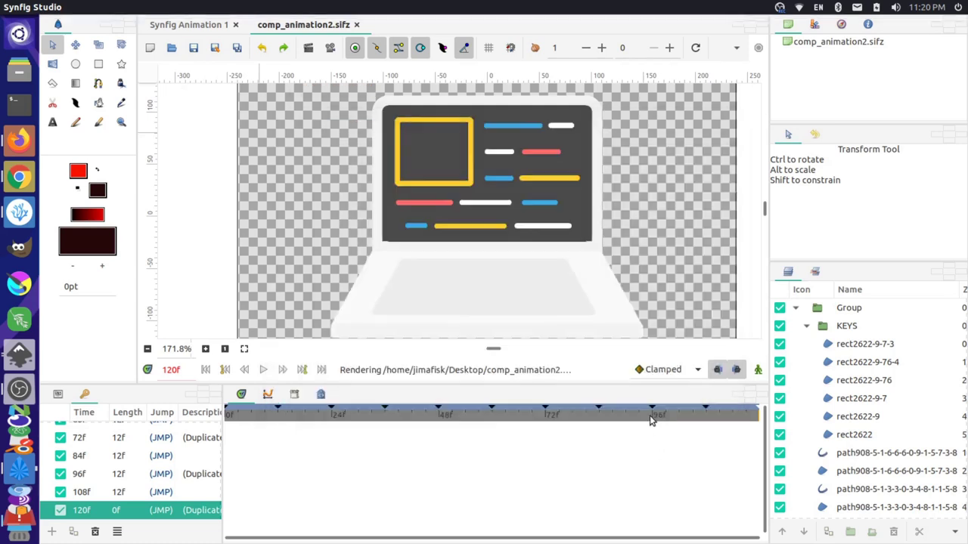
Step: Switch to the desktop, play comp_animation2.avi in the video player and close the player
key(alt+Tab)
key(alt+shift+Tab)
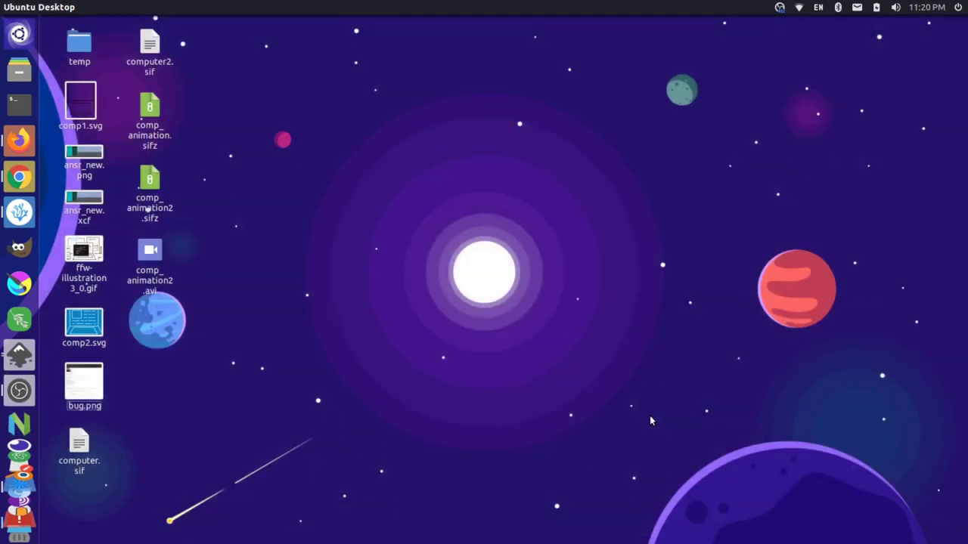
click(147, 259)
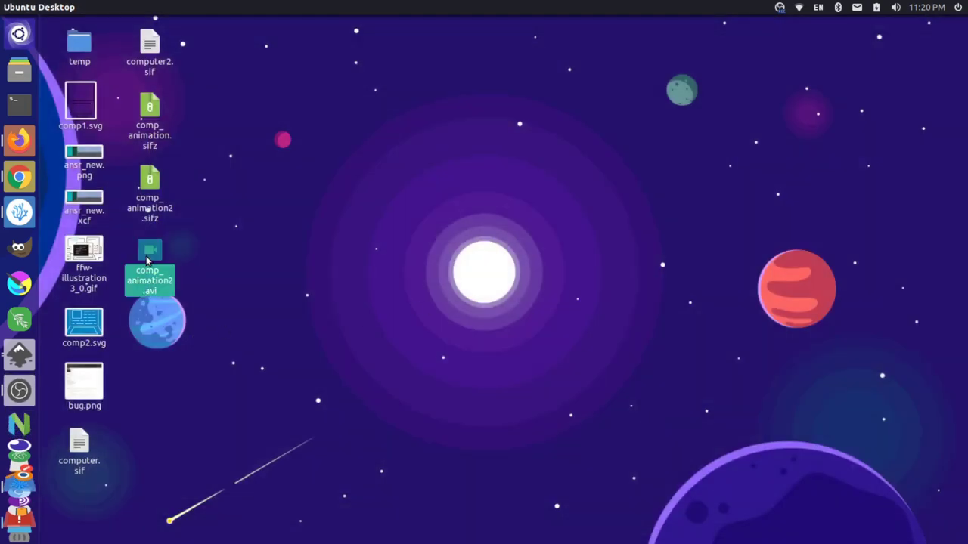
key(Return)
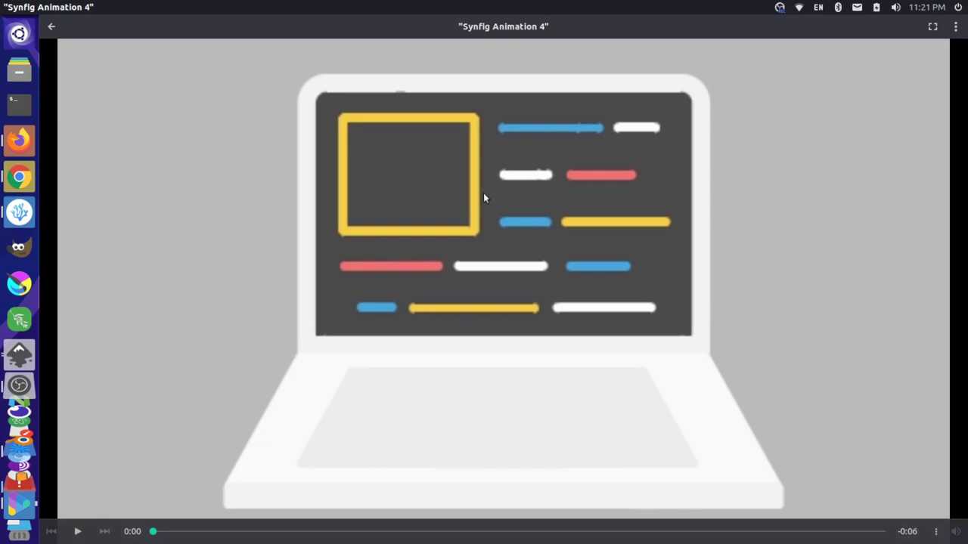
click(76, 530)
key(Right)
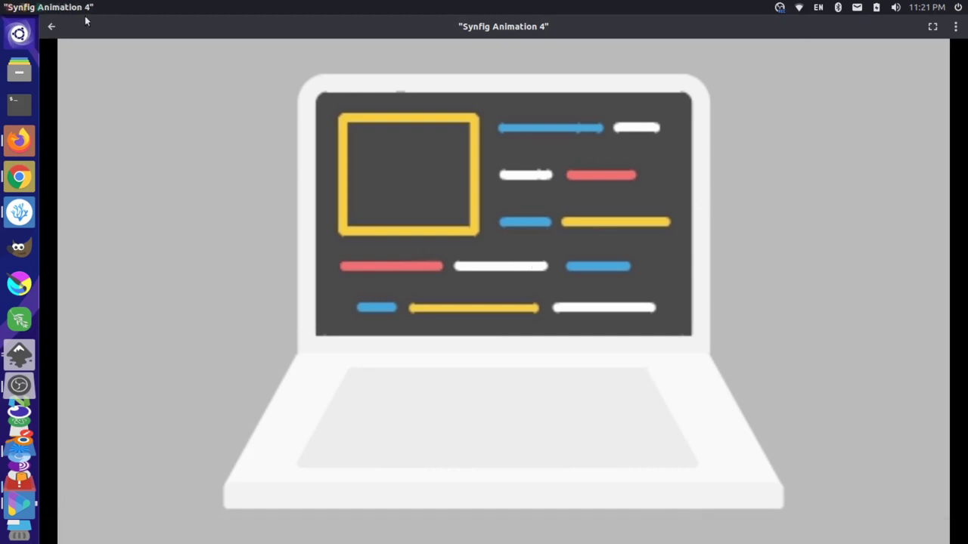
click(10, 7)
Step: Switch back to Synfig Studio and render comp_animation2.avi again at 1920 × 1080 pixels with quality 9
key(alt+Tab)
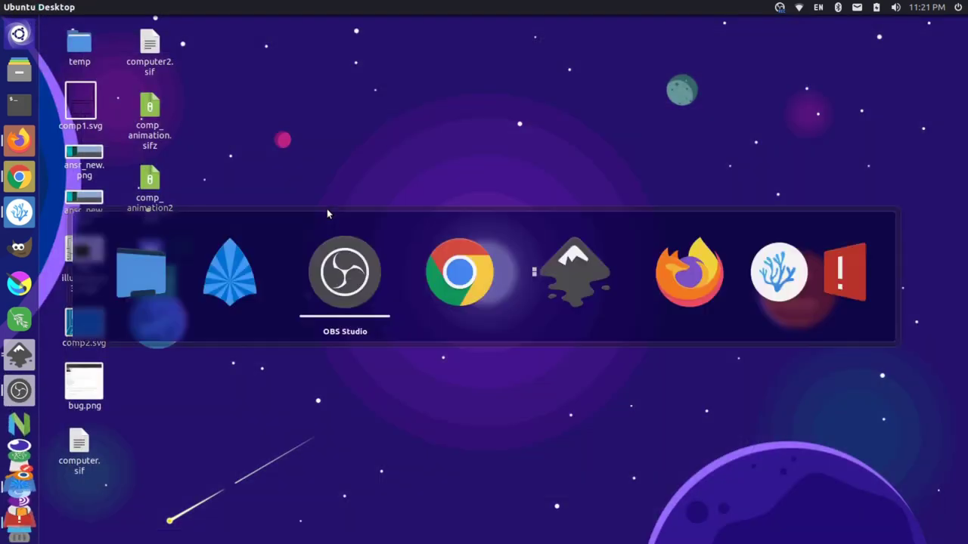
key(alt+shift+Tab)
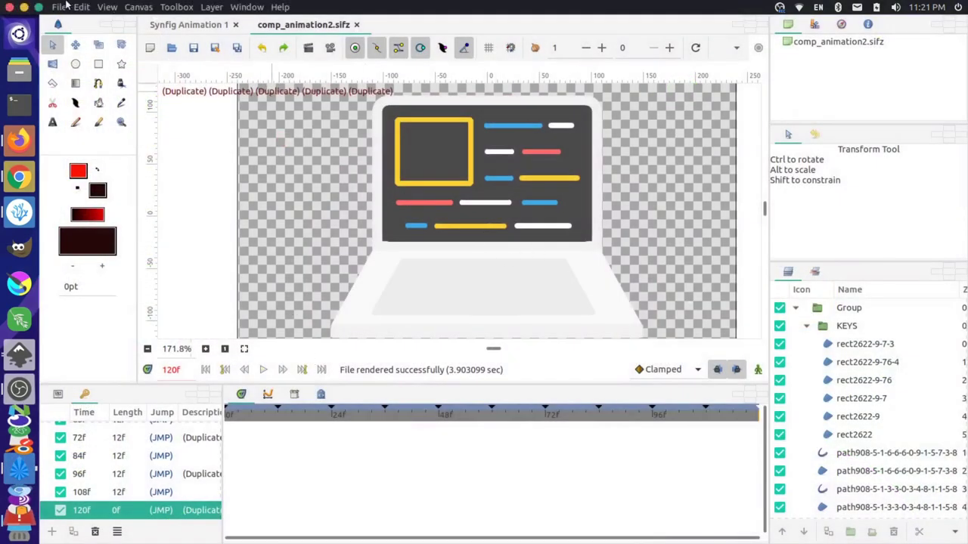
click(58, 8)
click(95, 184)
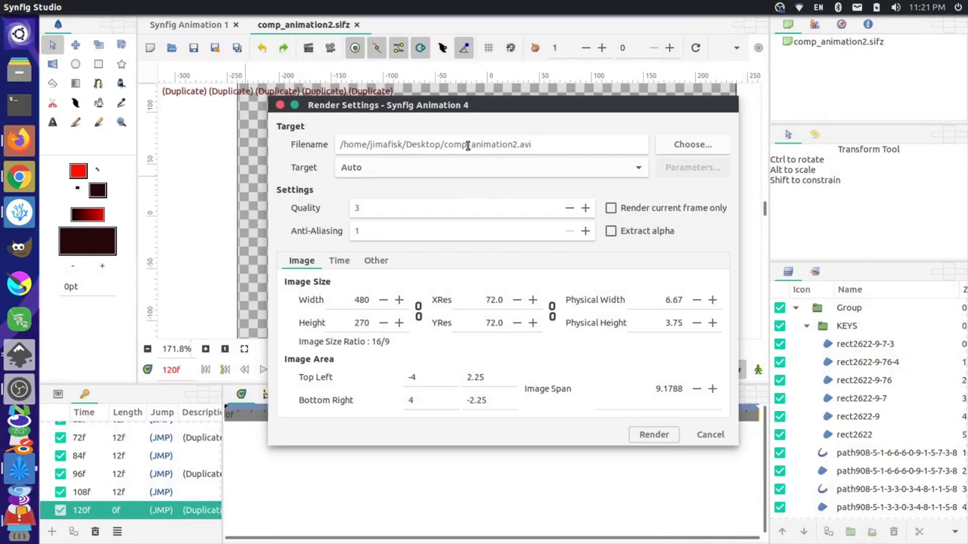
click(399, 300)
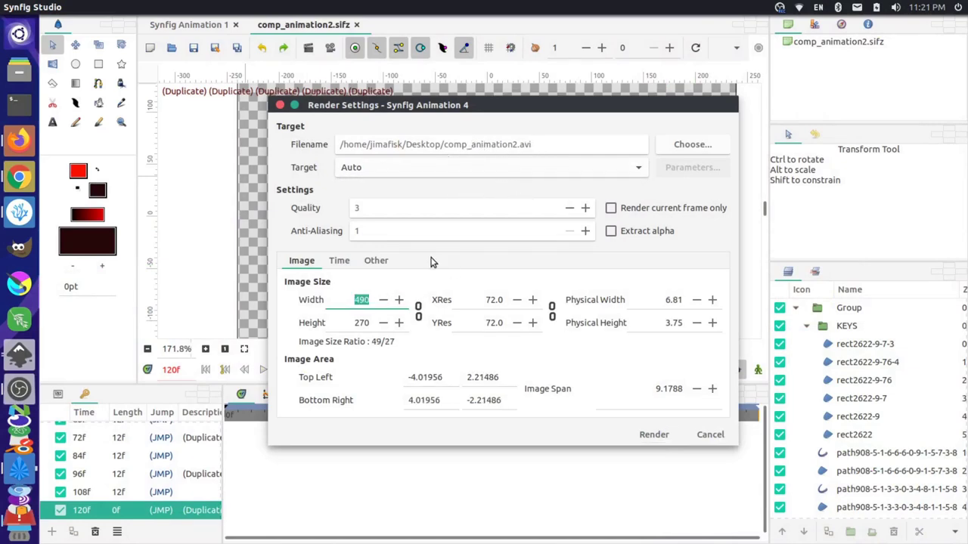
text(192)
double_click(361, 322)
text(1)
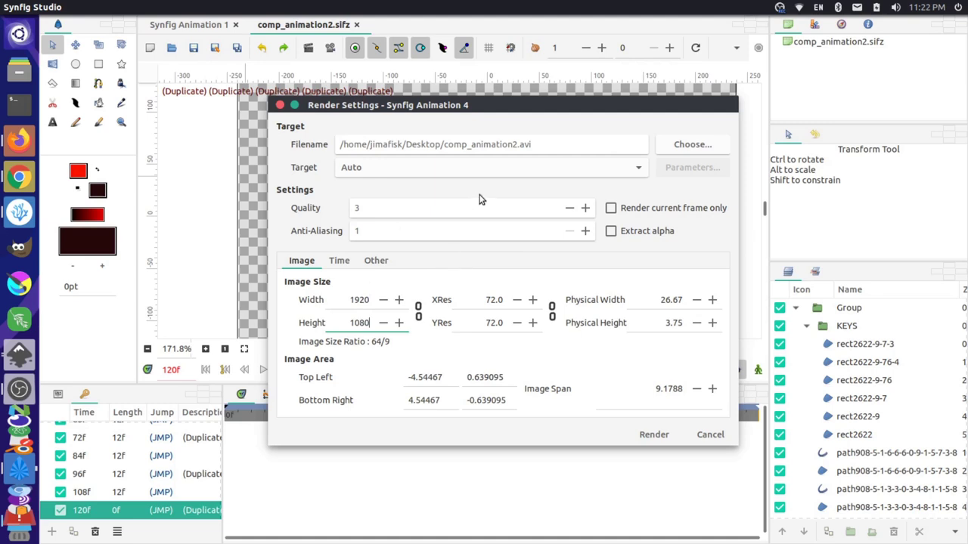
click(587, 209)
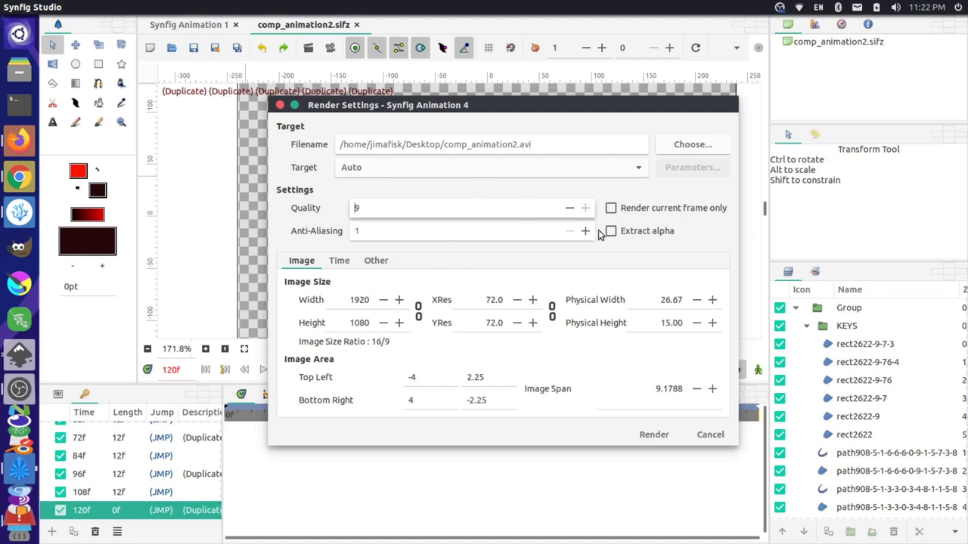
click(653, 435)
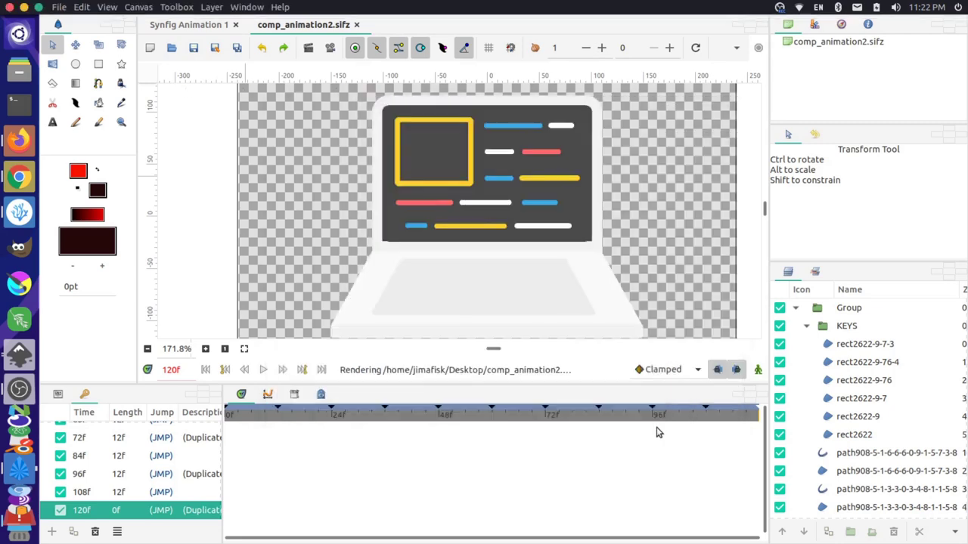
Step: Switch to the desktop, try to play the re-rendered comp_animation2.avi and close the video player
key(alt+Tab)
key(alt+shift+Tab)
key(alt+shift+Tab)
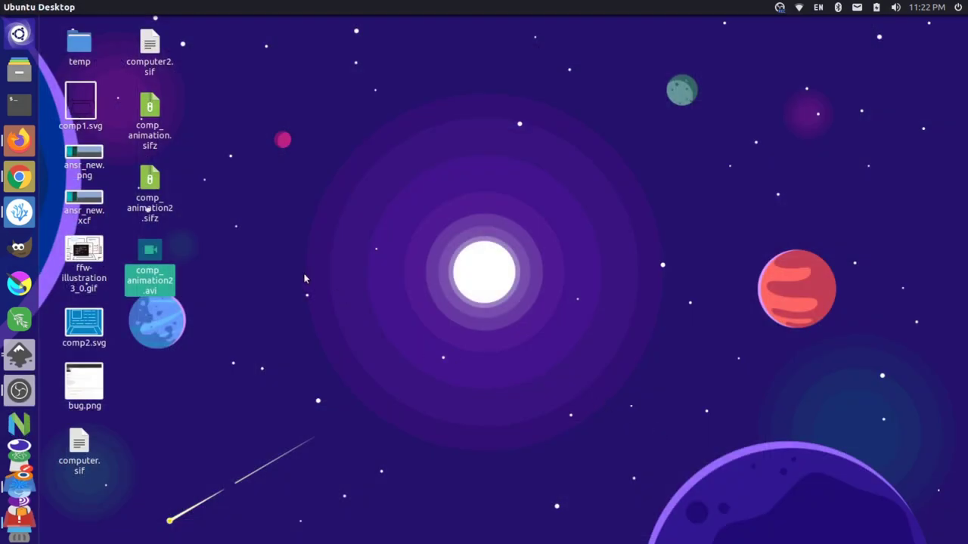
click(273, 263)
click(151, 254)
double_click(149, 253)
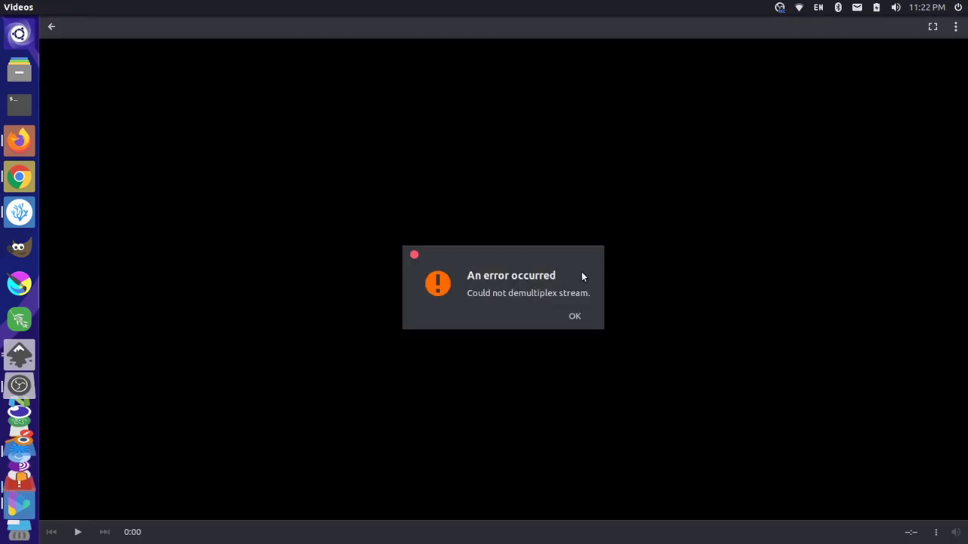
click(576, 316)
key(ctrl+q)
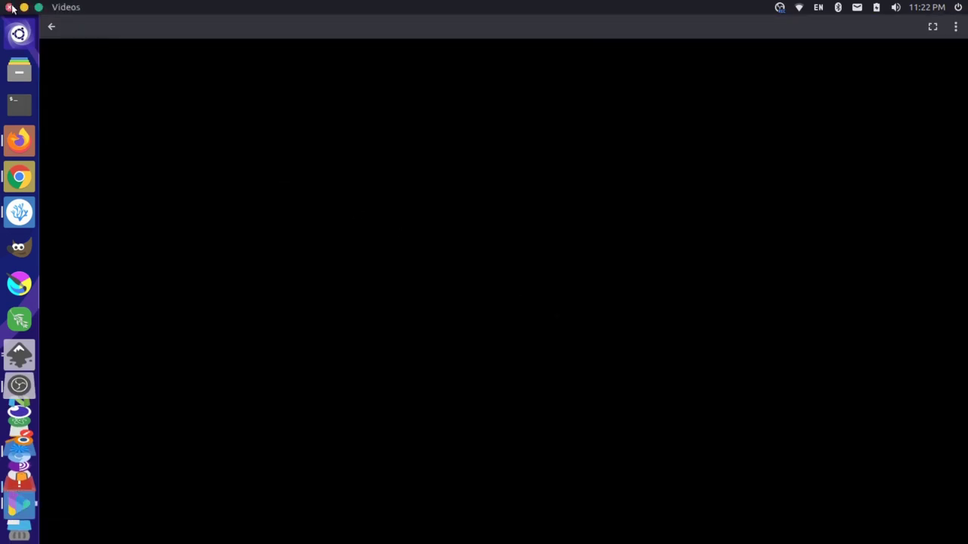
Step: Switch to Synfig Studio to check on the render progress, and return to the desktop
key(alt+Tab)
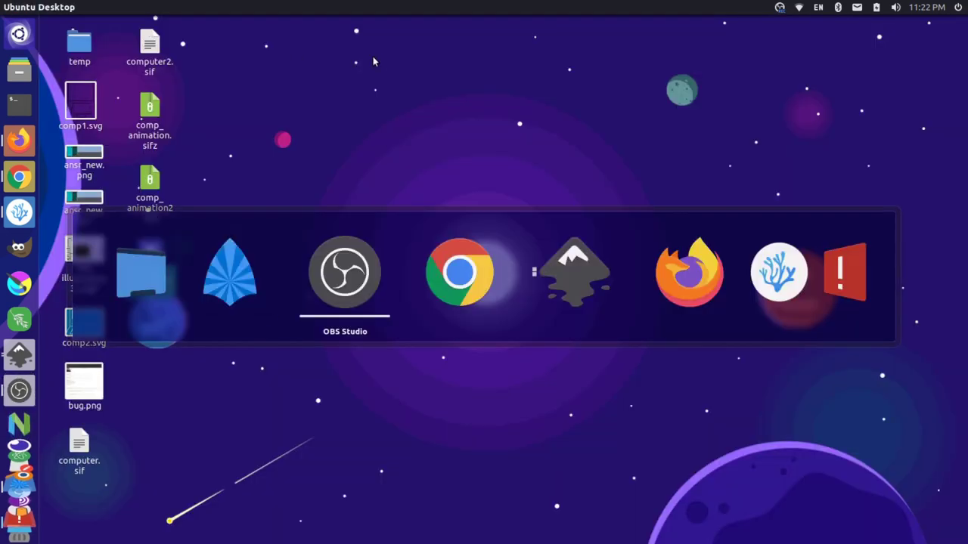
key(alt+shift+Tab)
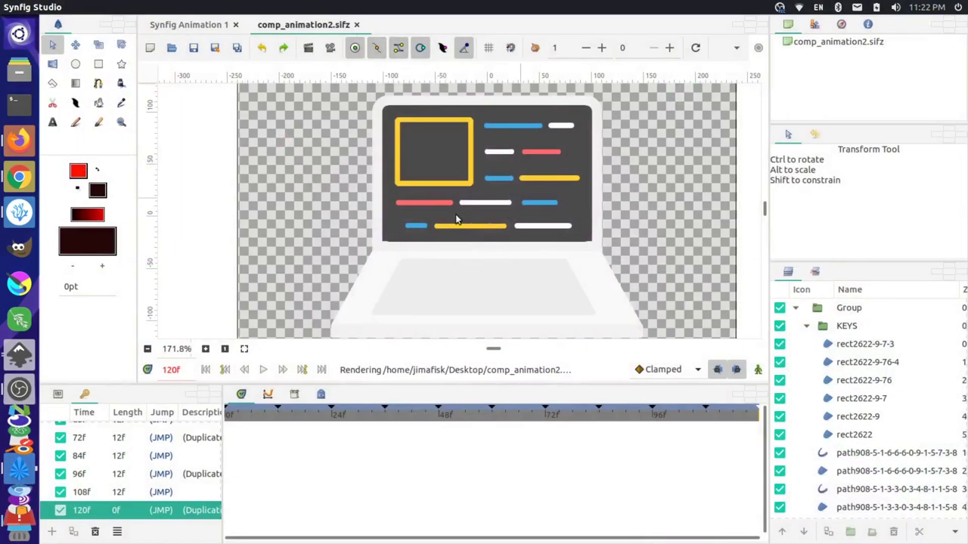
key(alt+Tab)
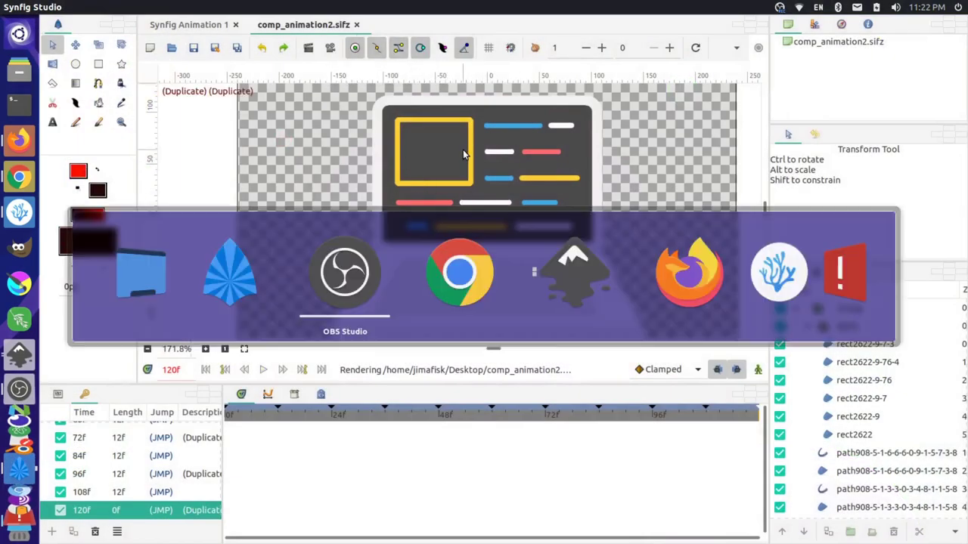
key(alt+shift+Tab)
key(alt+shift+Tab)
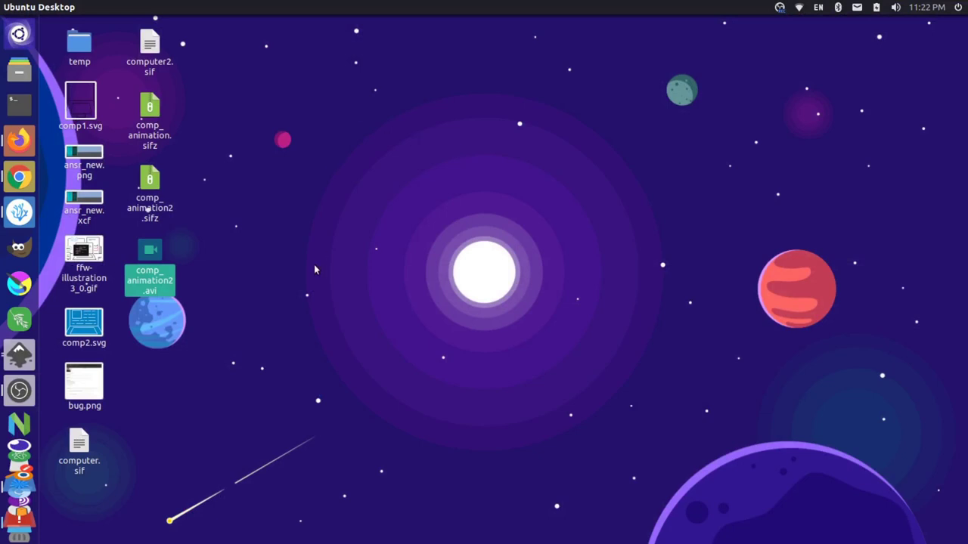
Step: Try to play comp_animation2.avi from the desktop again, dismiss the error and close the video player
click(314, 265)
click(155, 261)
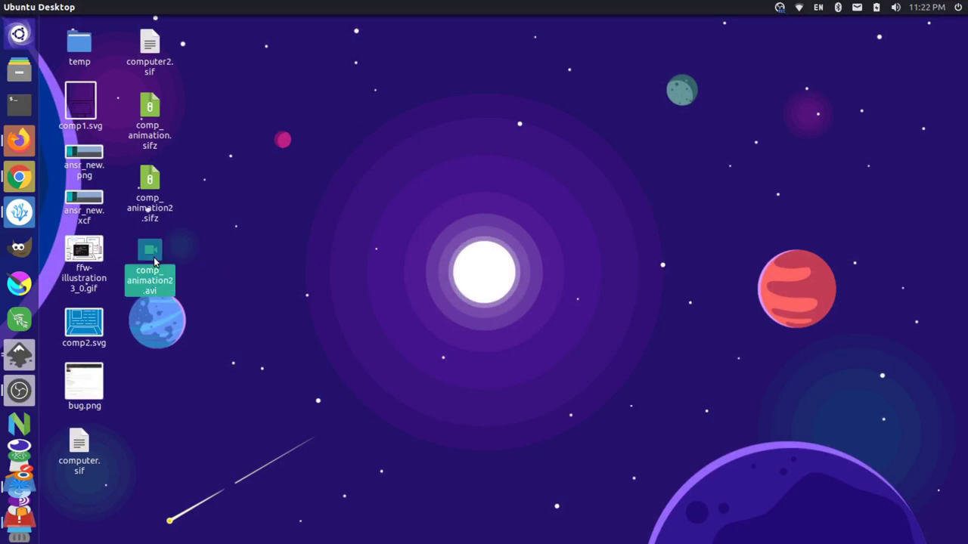
double_click(155, 261)
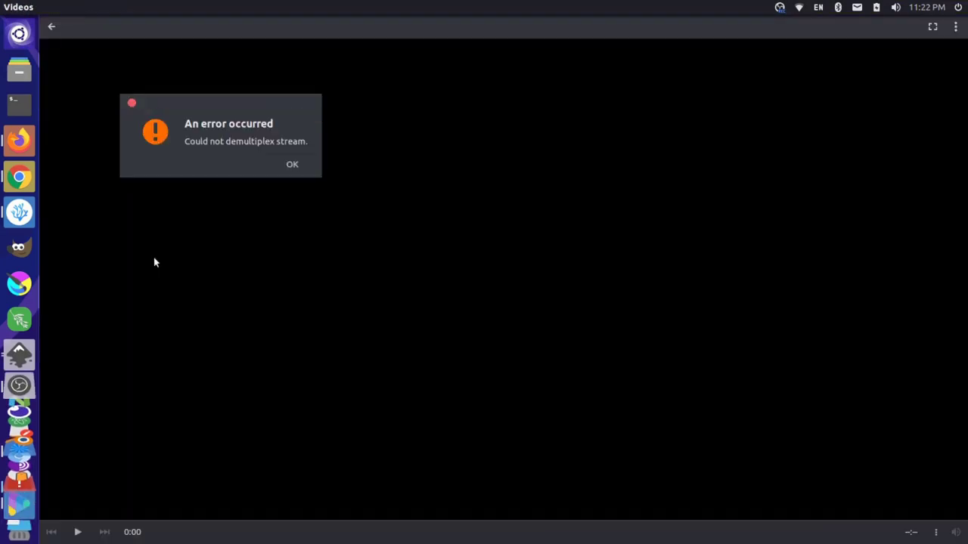
click(290, 164)
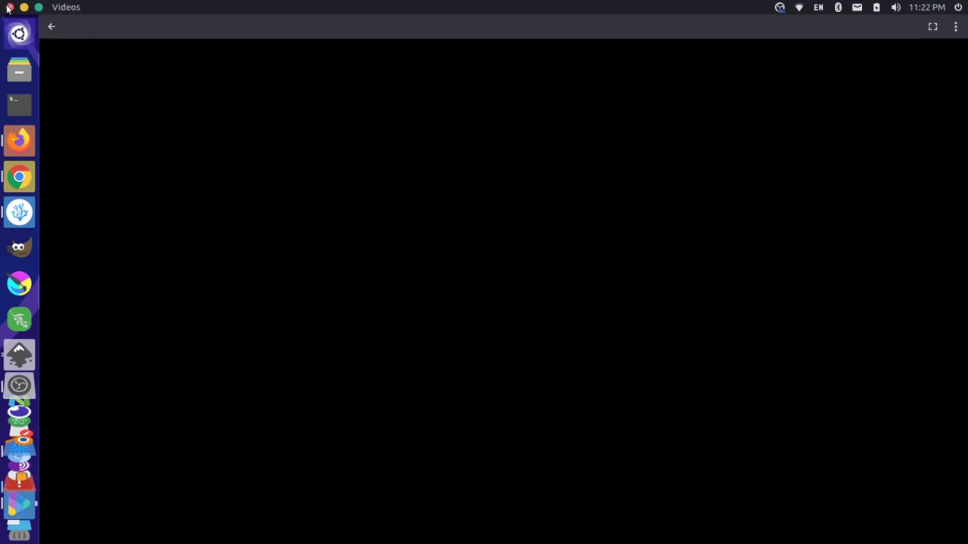
click(7, 8)
Step: Switch to the Synfig Studio crash report and send it to the developers with relaunching the application enabled
key(alt+Tab)
key(Tab)
key(Tab)
key(Tab)
key(Tab)
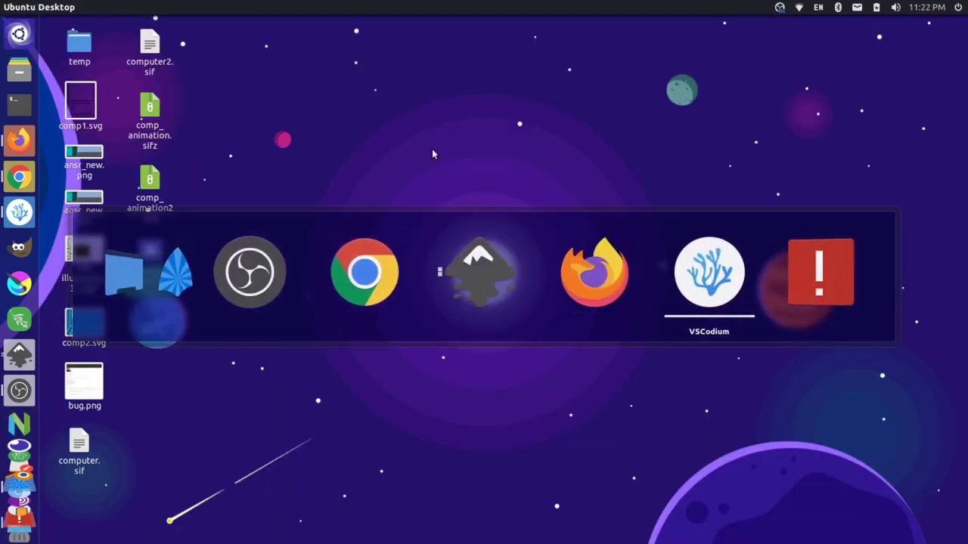
key(Tab)
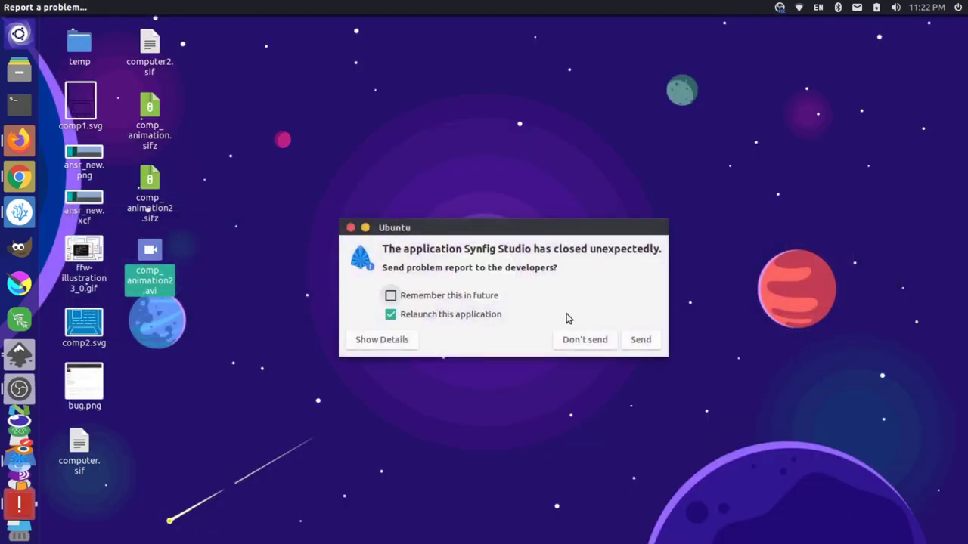
click(639, 341)
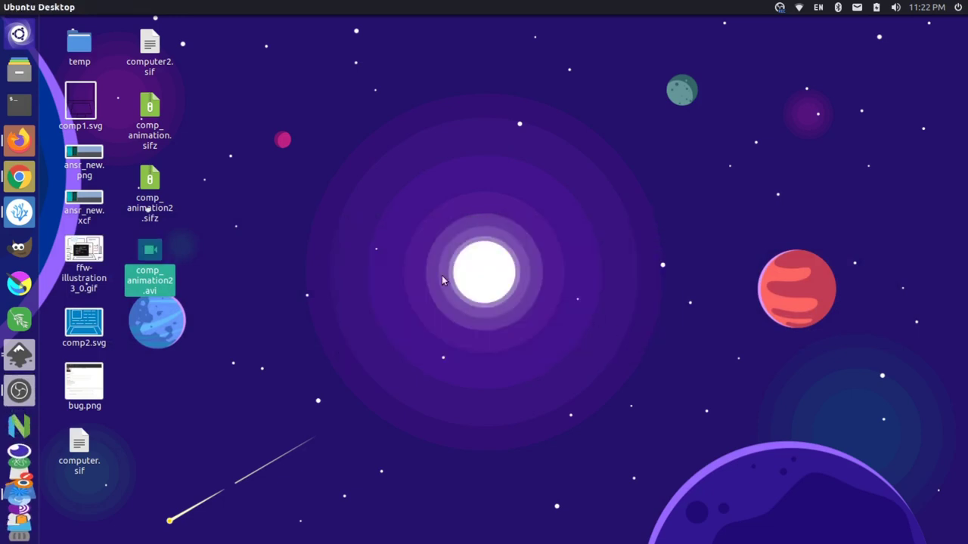
Step: Open comp_animation2.avi from the desktop and play it in the video player
double_click(149, 249)
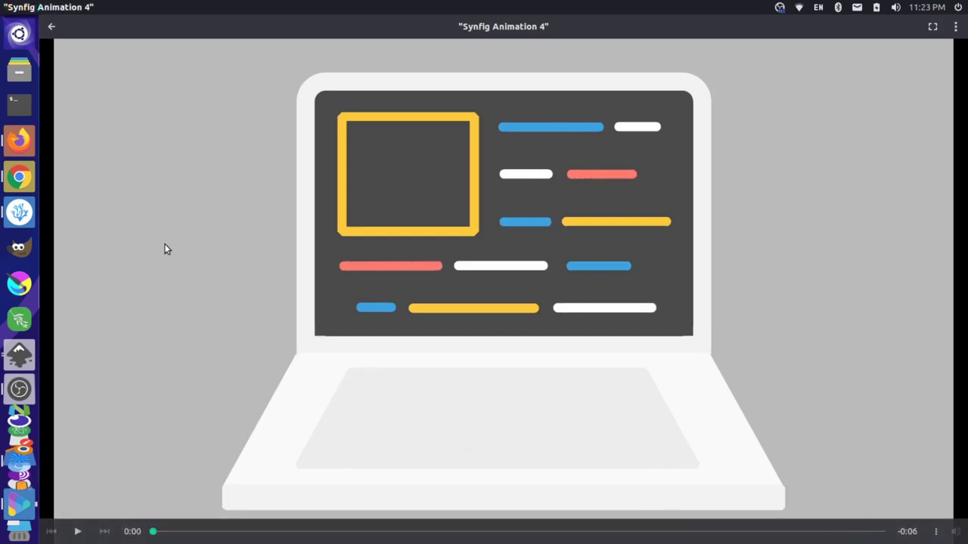
click(78, 531)
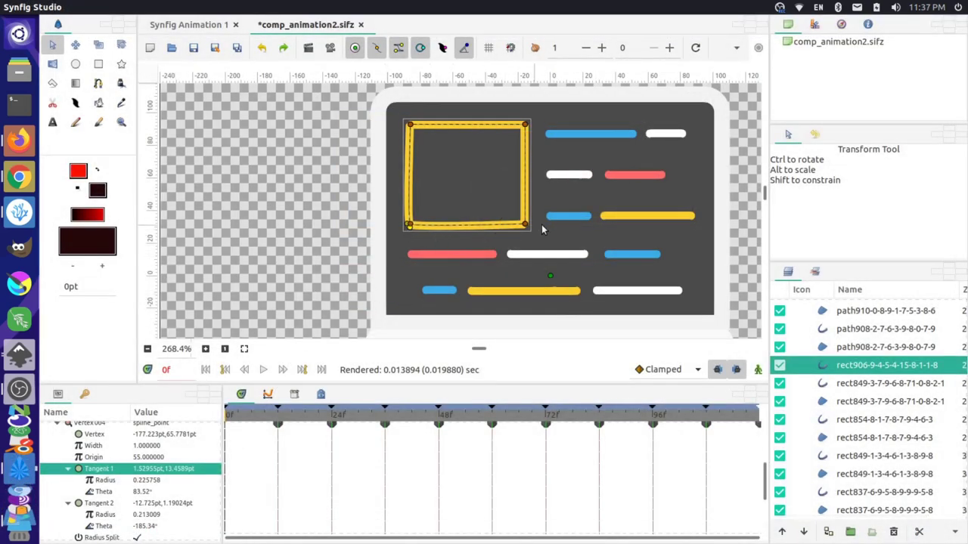
Step: Examine the lower-left corner of the yellow frame on the laptop screen in Synfig Studio
scroll(527, 234, up, 4)
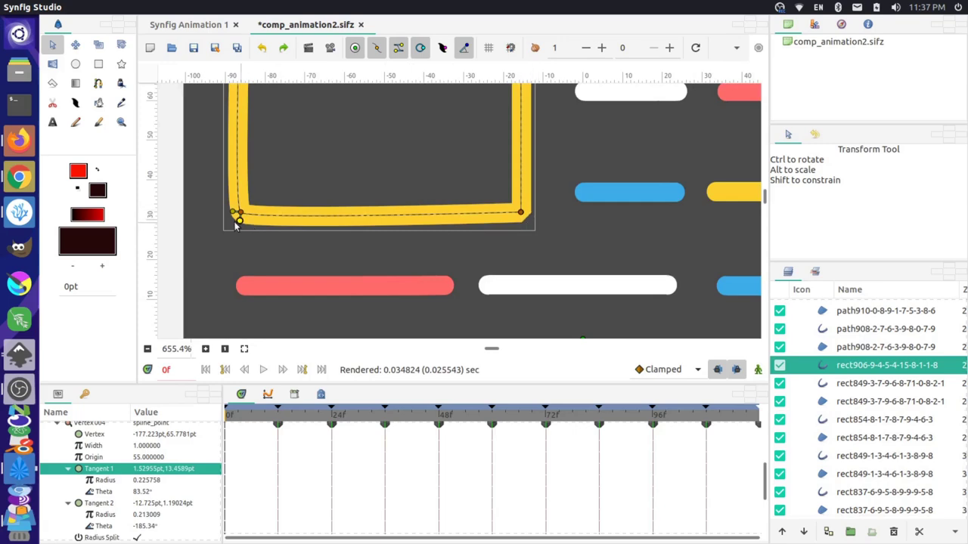
scroll(249, 236, up, 3)
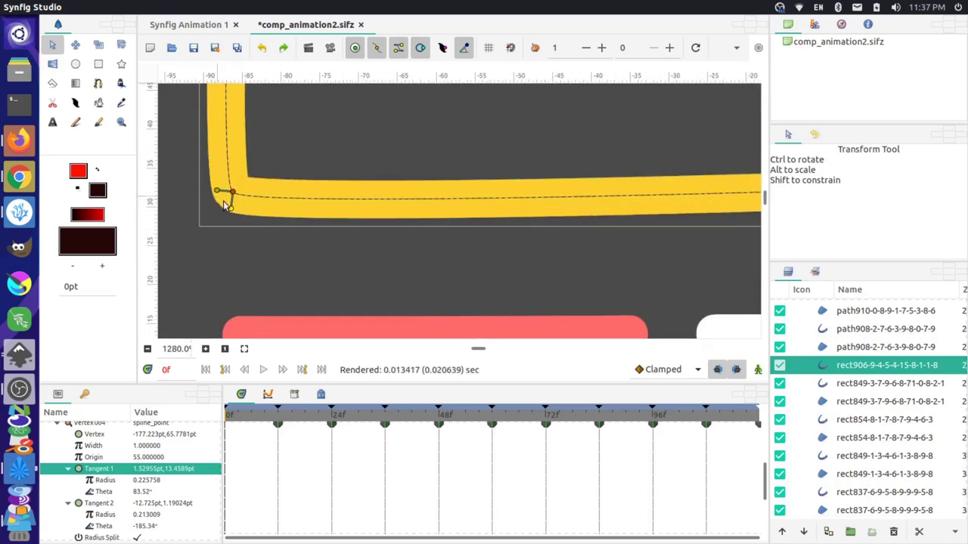
scroll(230, 210, down, 4)
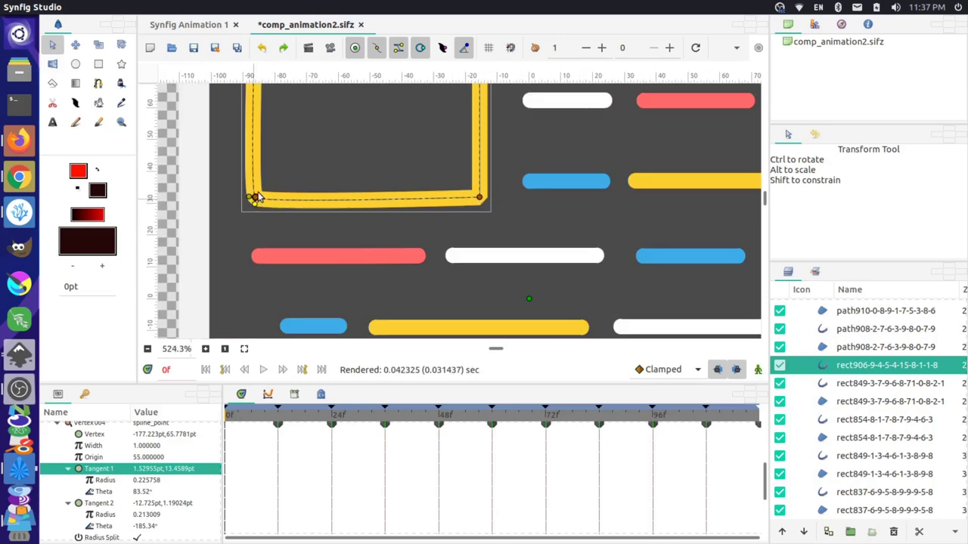
scroll(258, 158, up, 3)
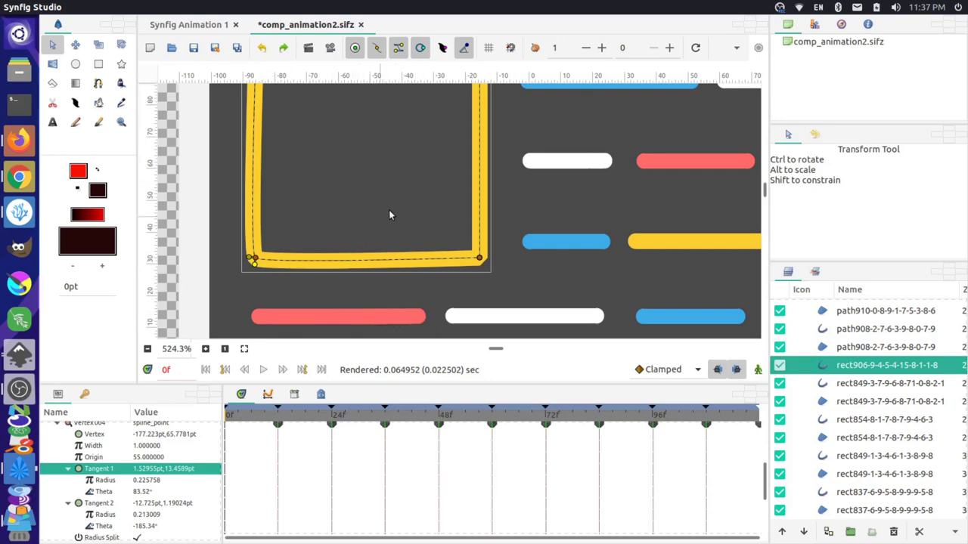
Step: Switch to Inkscape and place a copy of the lower yellow line along the yellow frame's top edge, about 40.9 mm wide
key(alt+Tab)
key(alt+Tab)
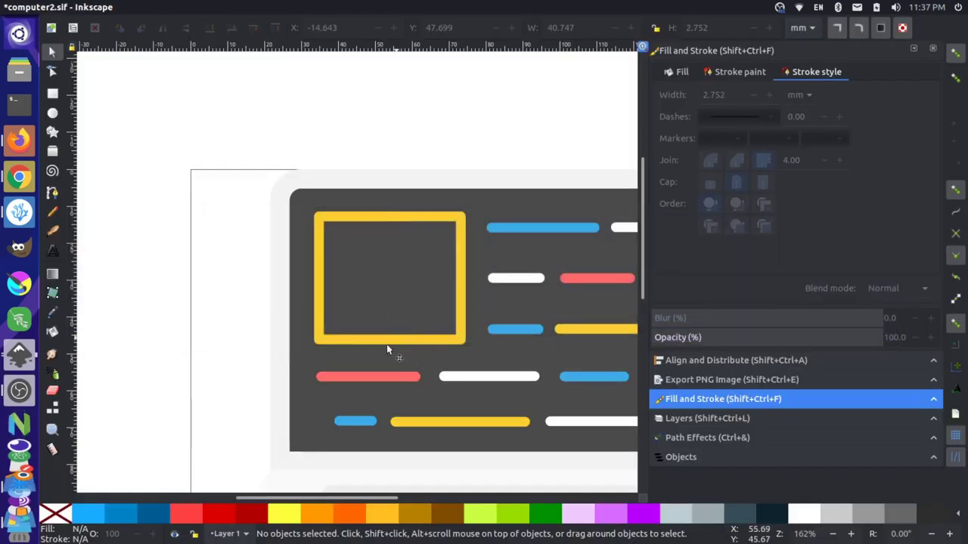
click(429, 421)
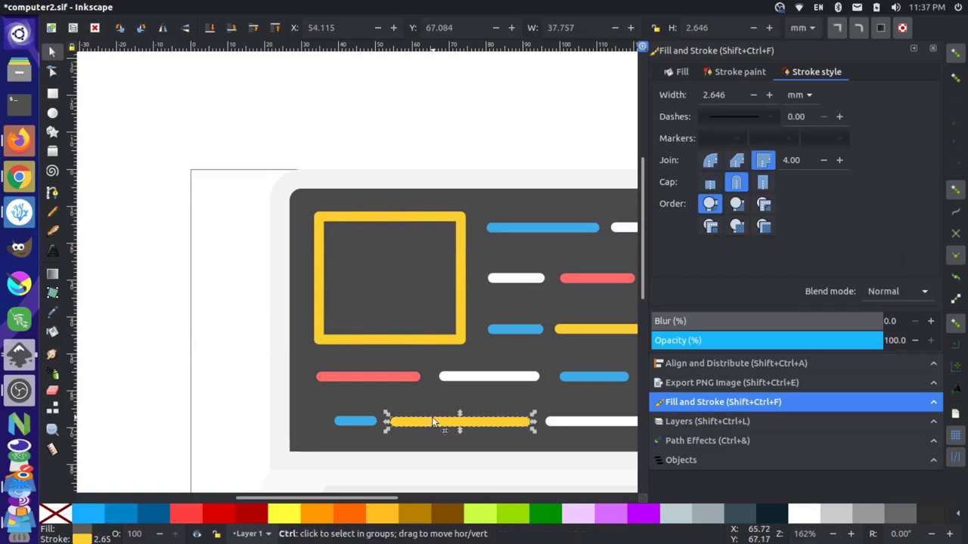
key(ctrl+c)
key(ctrl+v)
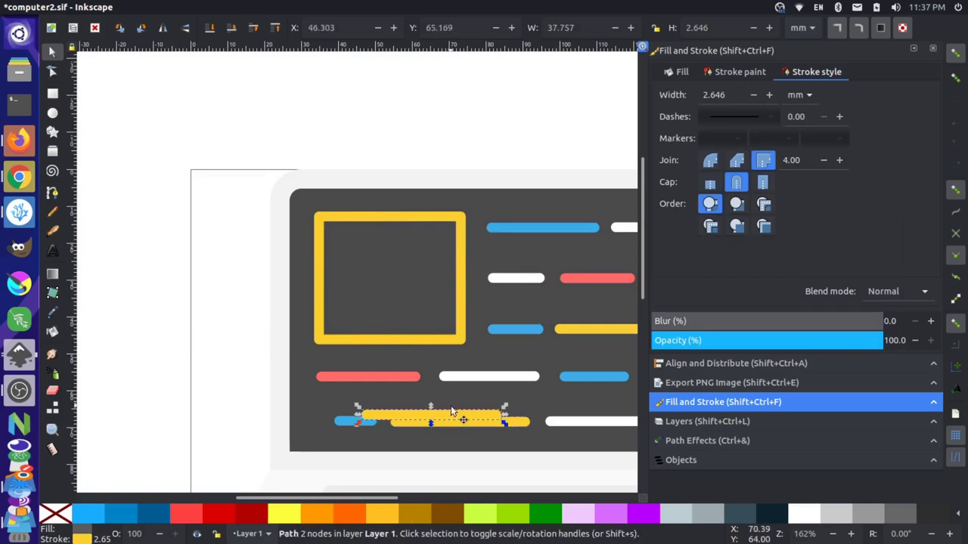
drag(453, 415, 416, 219)
key(ctrl)
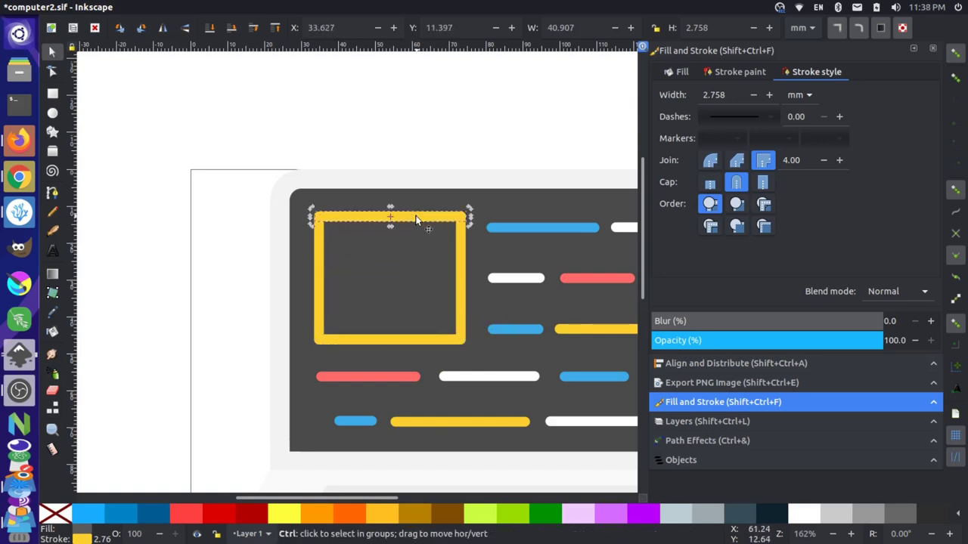
Step: Build the yellow frame's left and right sides from copies of the top line, rotated vertical and shortened to about 35.9 mm
drag(434, 220, 273, 347)
drag(275, 254, 323, 261)
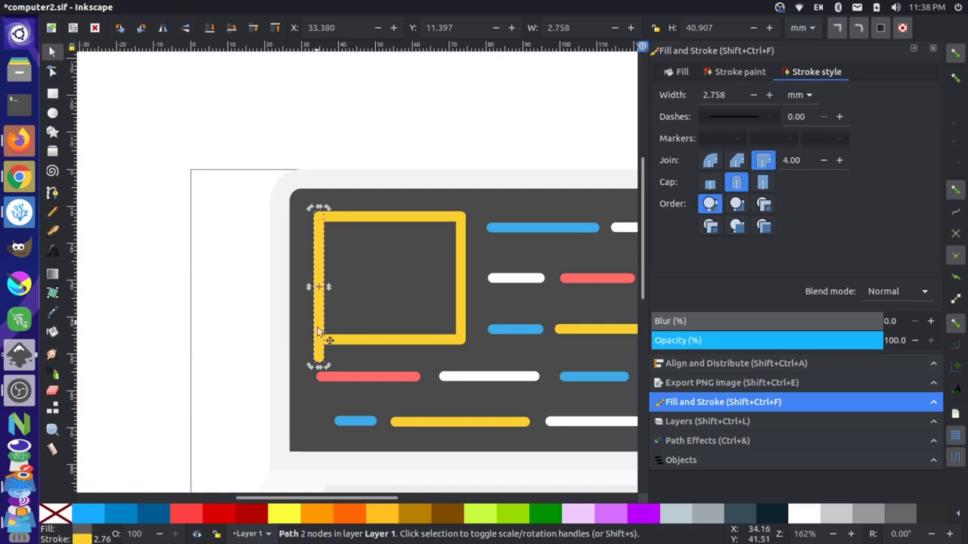
drag(319, 367, 319, 351)
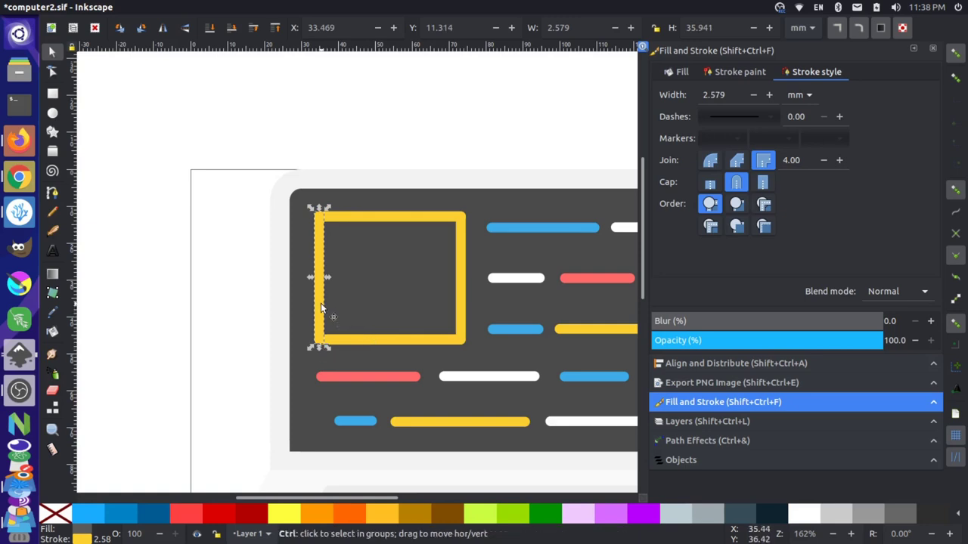
drag(324, 309, 326, 336)
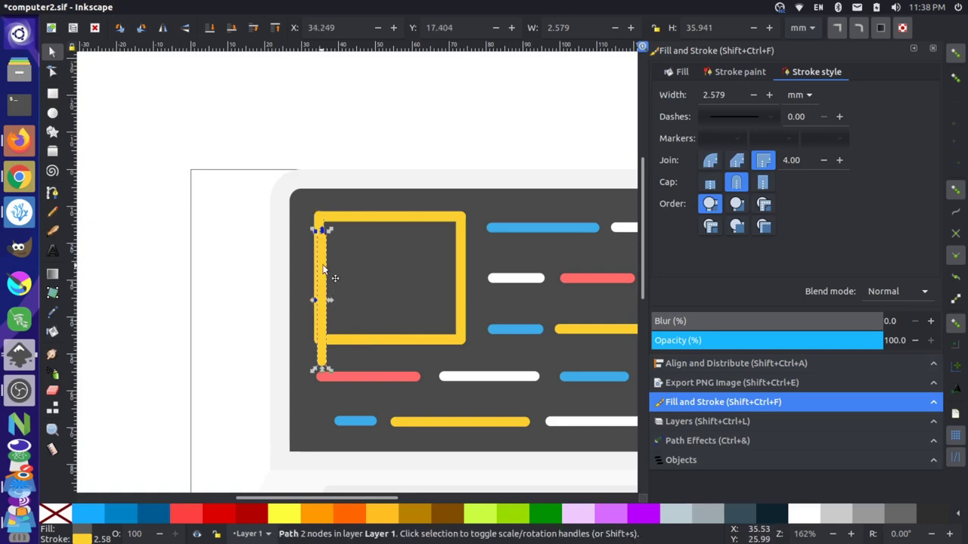
drag(323, 266, 462, 247)
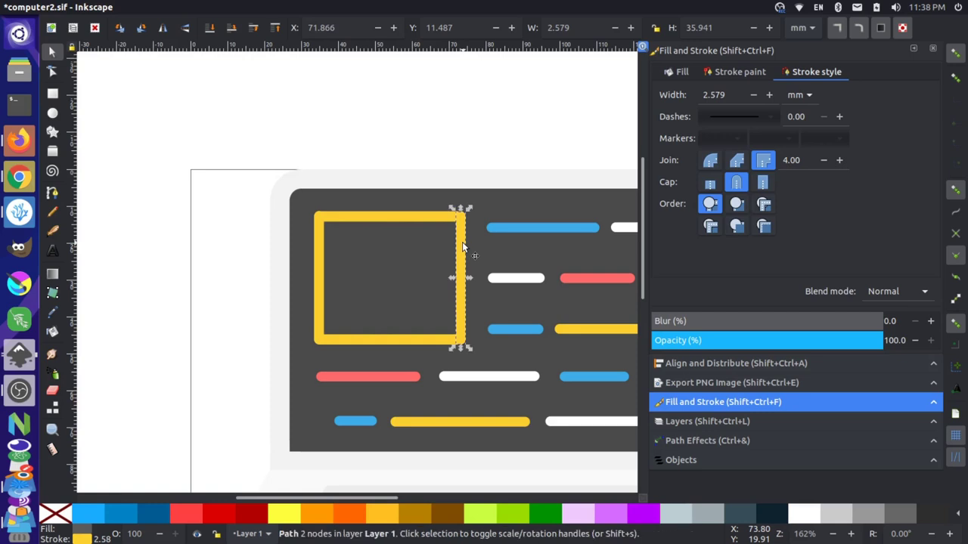
Step: Select the four yellow lines forming the frame and move them together outside the page, to about X -70.1 and Y 1.8 mm
shift+click(413, 217)
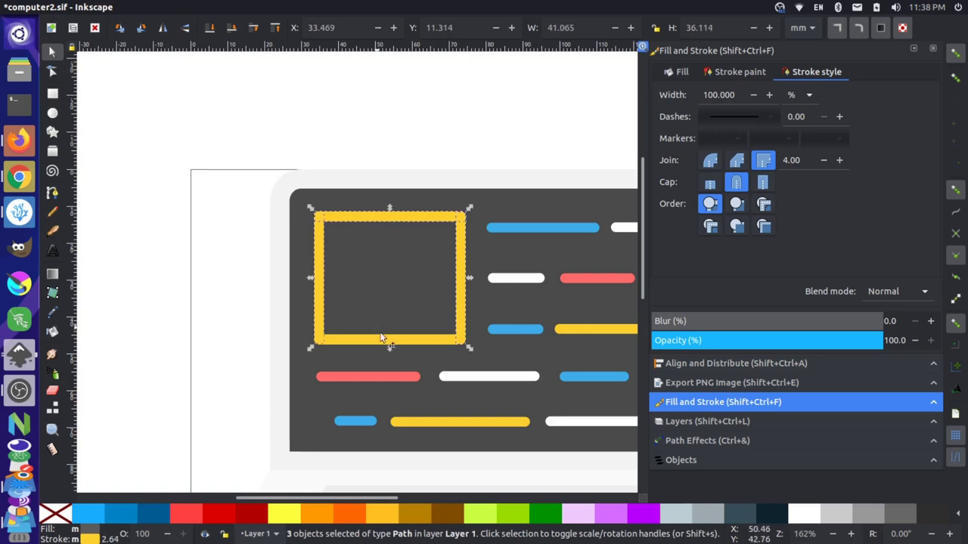
drag(381, 334, 119, 287)
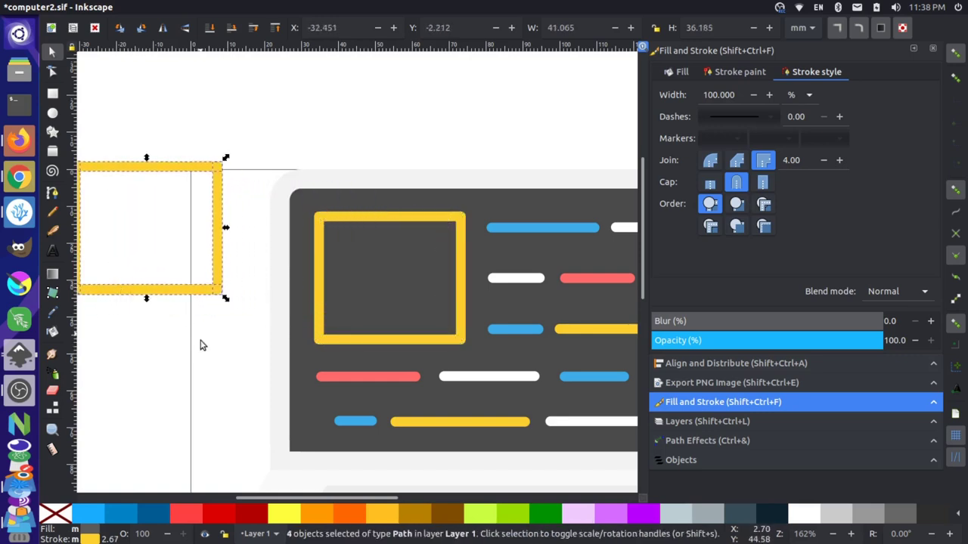
key(shift)
scroll(201, 351, left, 9)
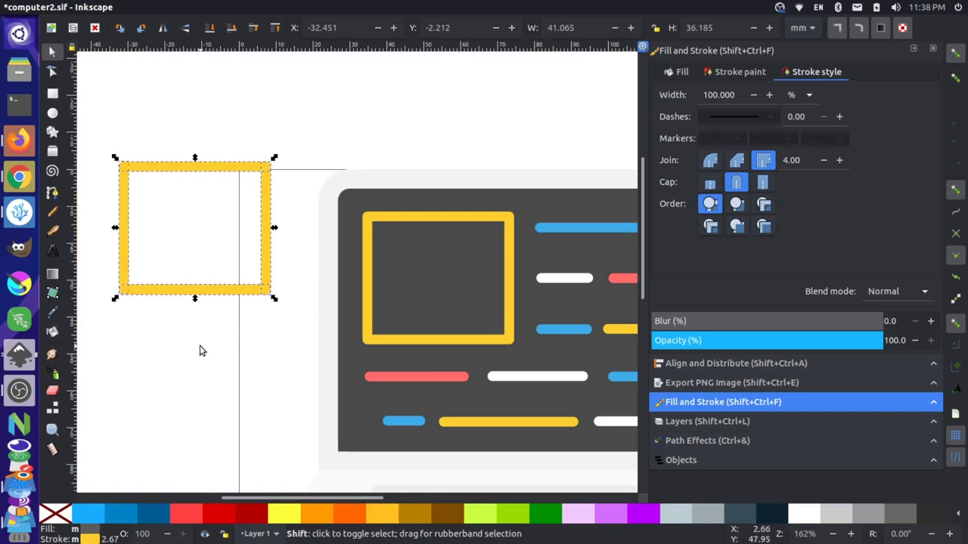
drag(454, 295, 335, 319)
ctrl+scroll(381, 239, down, 2)
ctrl+scroll(382, 239, up, 5)
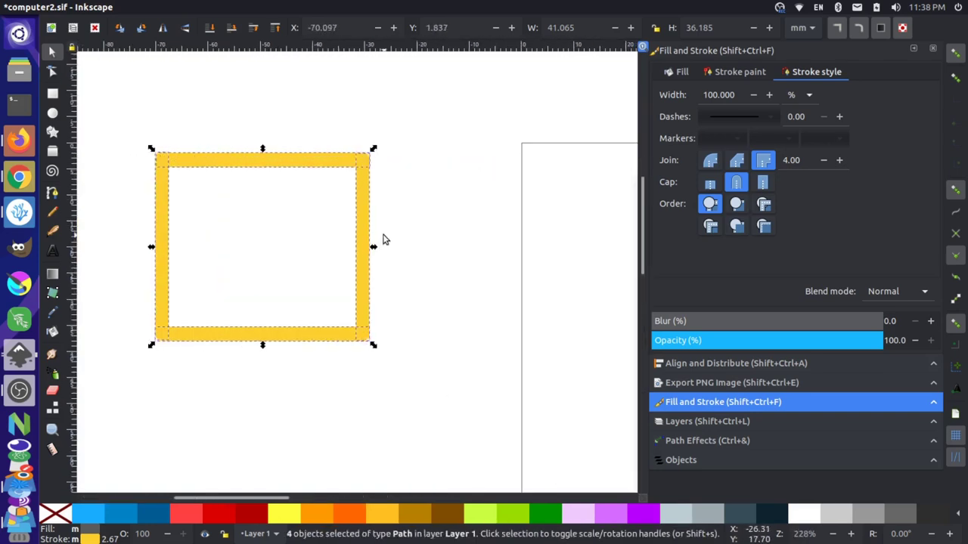
shift+scroll(299, 272, left, 6)
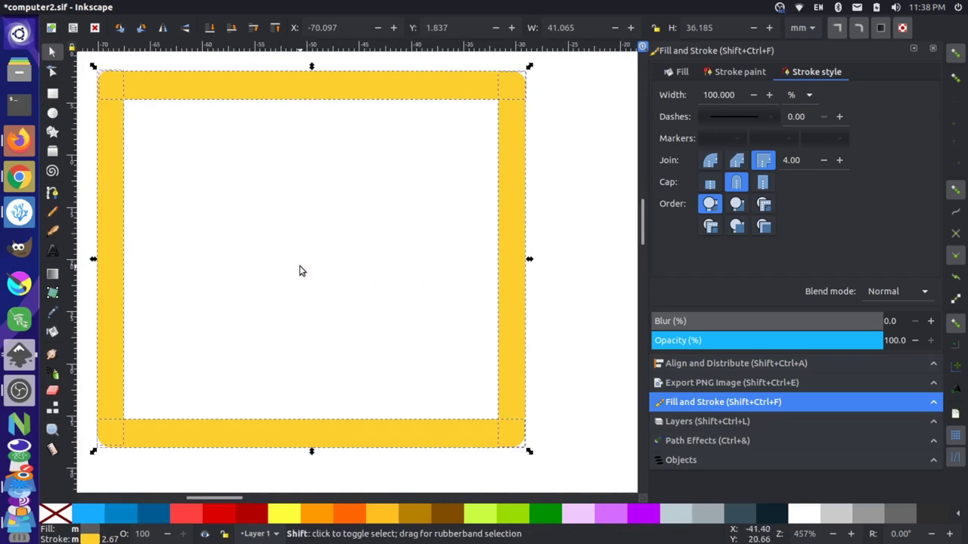
click(301, 270)
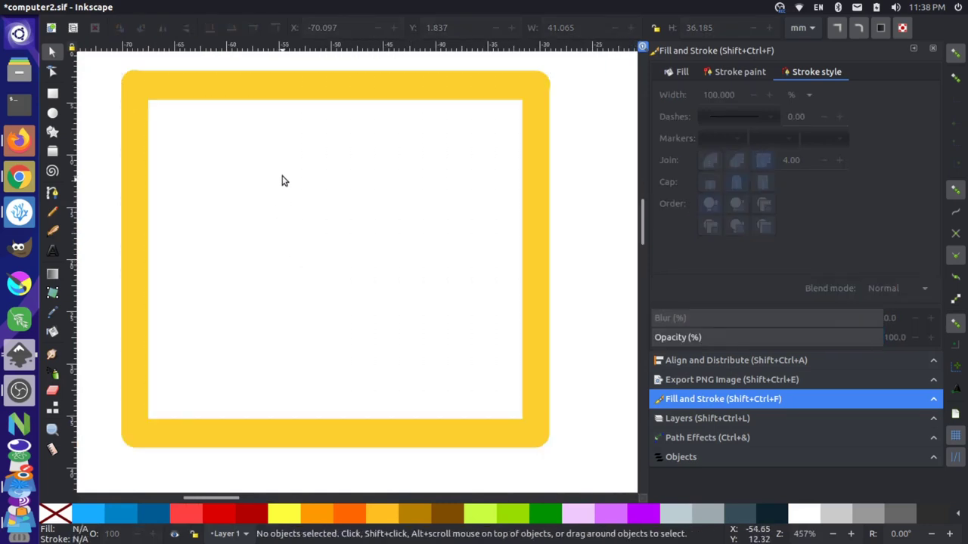
Step: Nudge the new frame's top line into alignment with the side lines, at about X -70.0 and Y 1.8 mm
click(195, 88)
drag(195, 87, 194, 88)
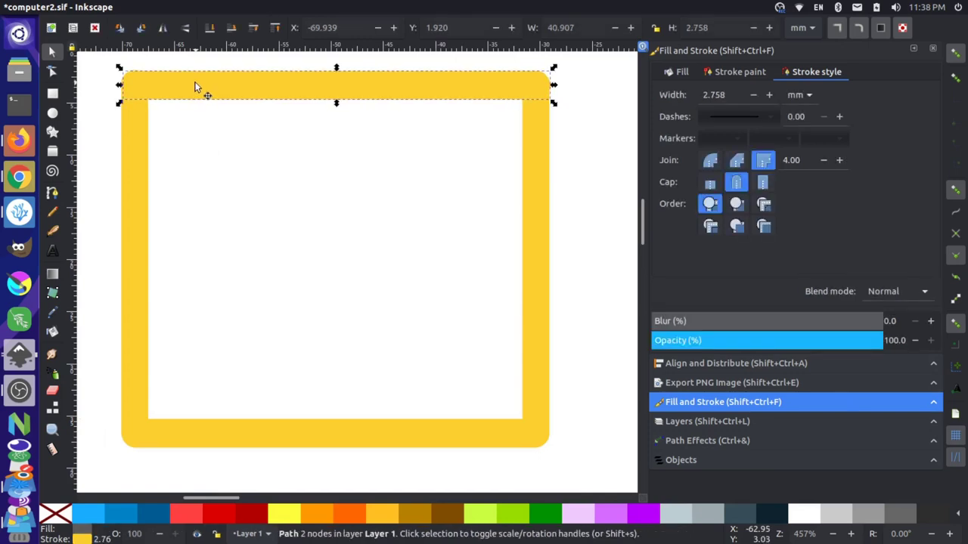
click(204, 159)
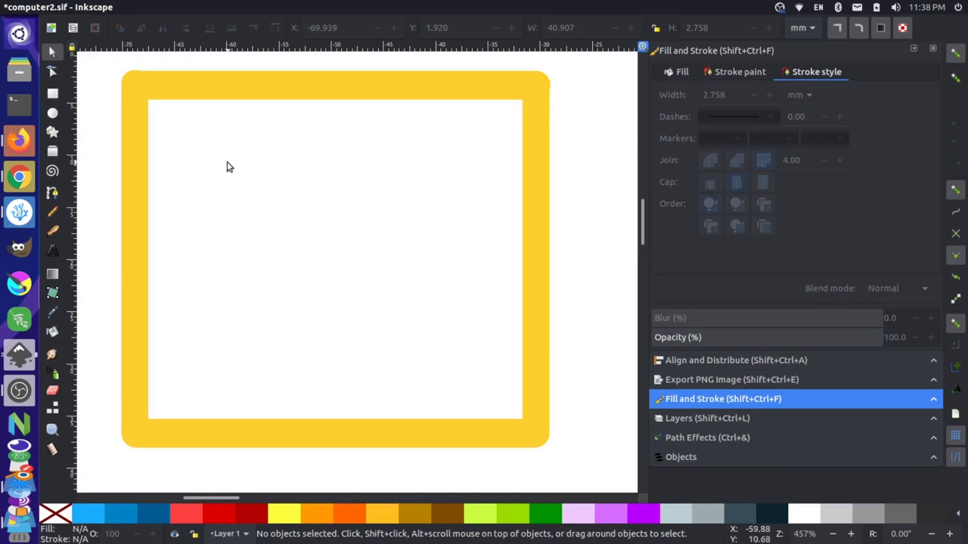
scroll(227, 166, up, 1)
scroll(286, 322, down, 1)
scroll(420, 270, up, 1)
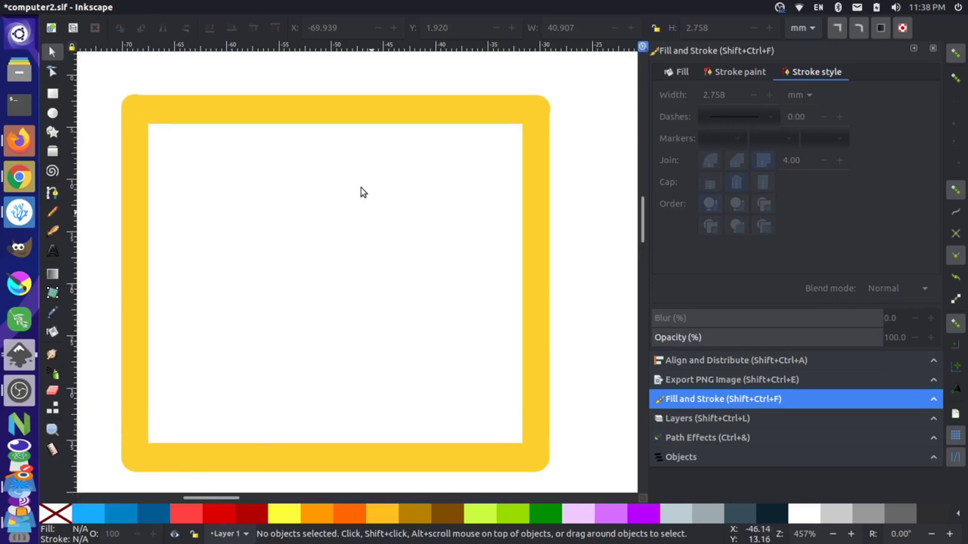
click(260, 114)
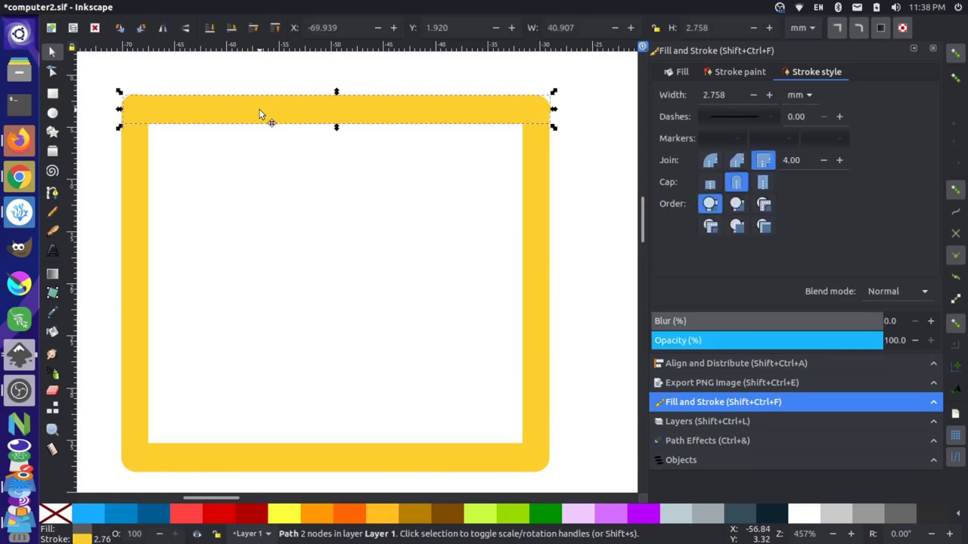
drag(260, 114, 258, 110)
click(445, 239)
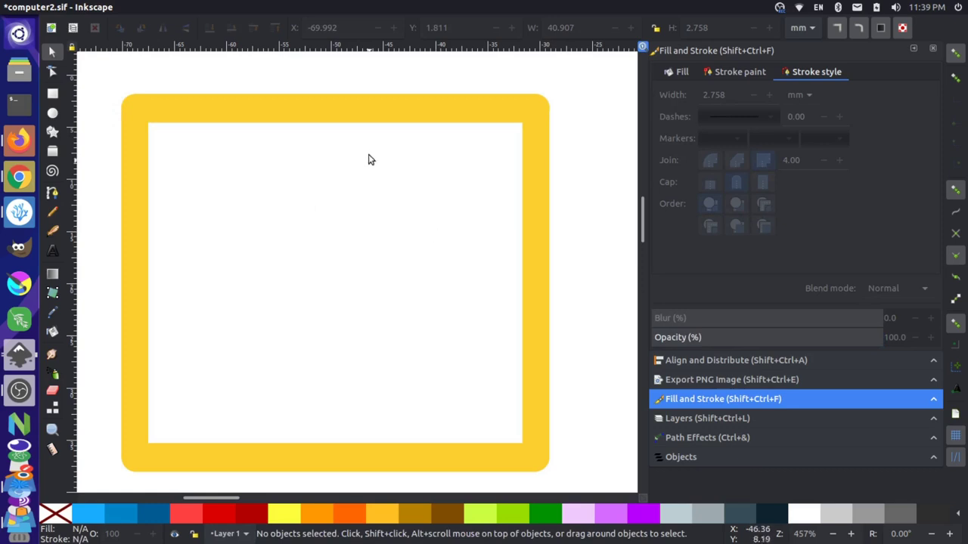
Step: Fine-tune the position of the frame's top yellow line to about X -70.08 and Y 1.76 mm
click(359, 112)
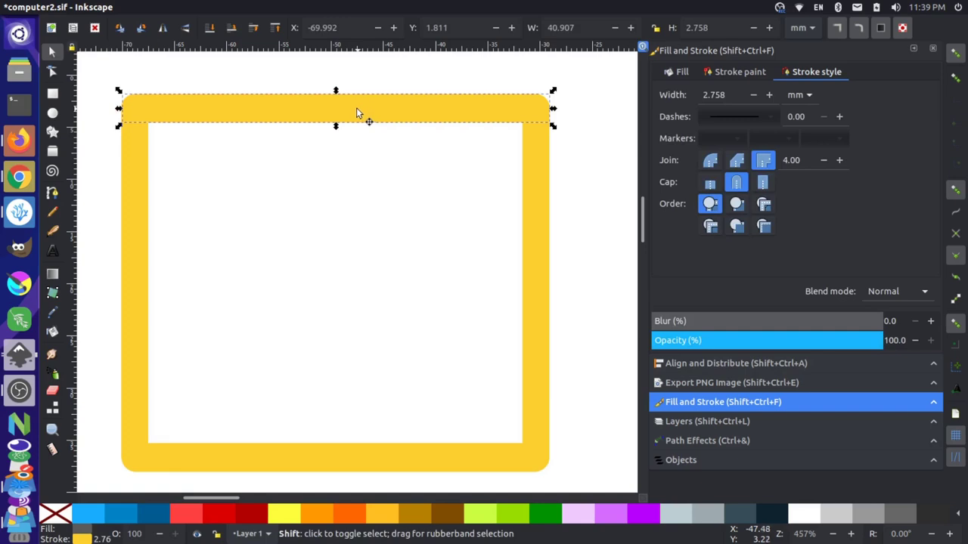
drag(356, 108, 353, 107)
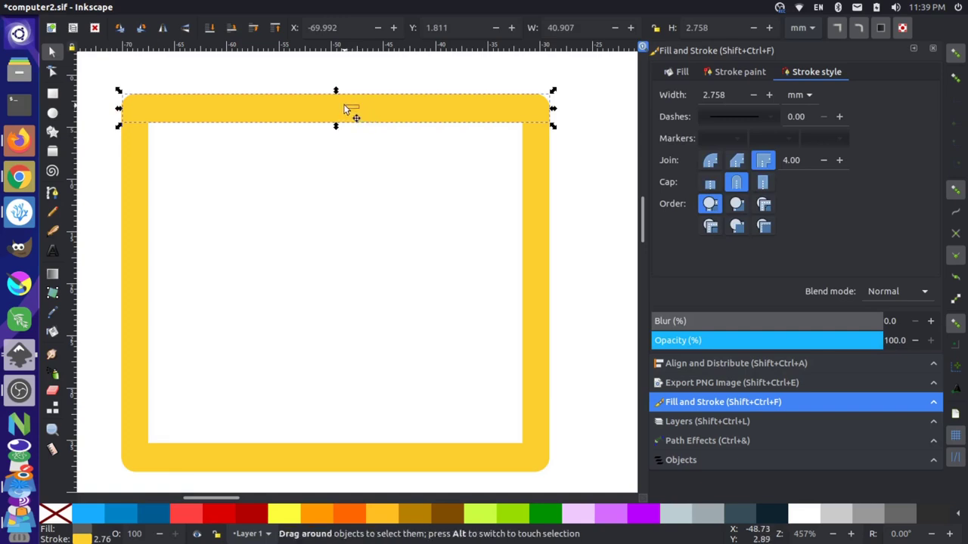
drag(344, 109, 376, 117)
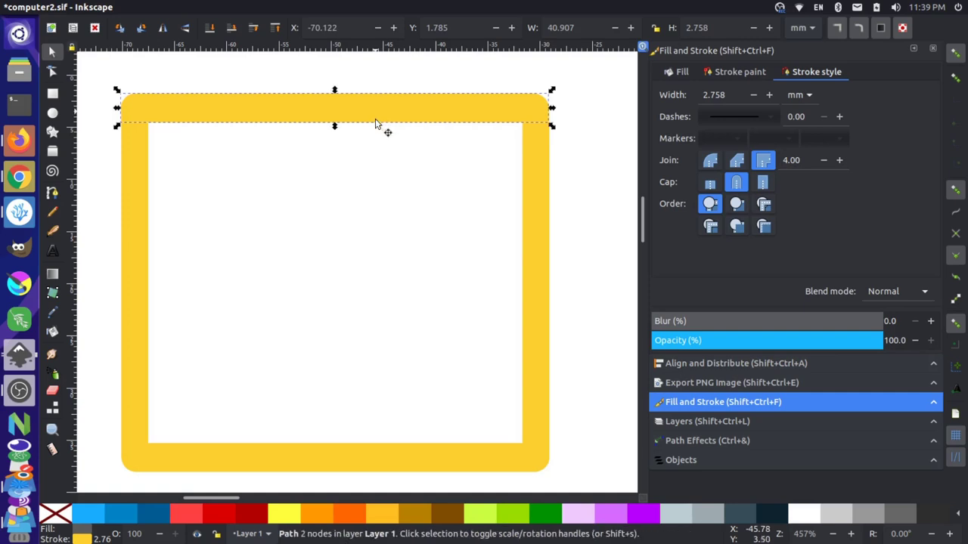
click(428, 226)
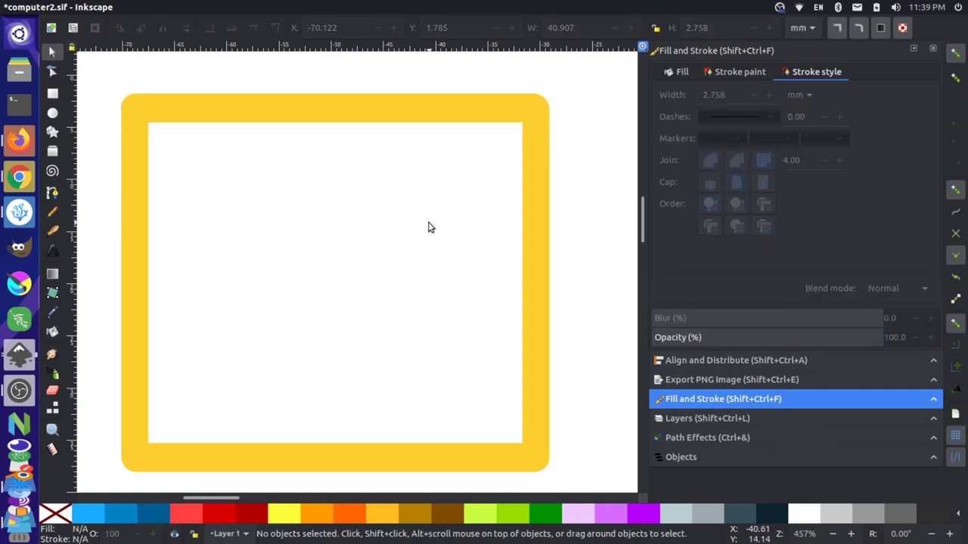
click(371, 108)
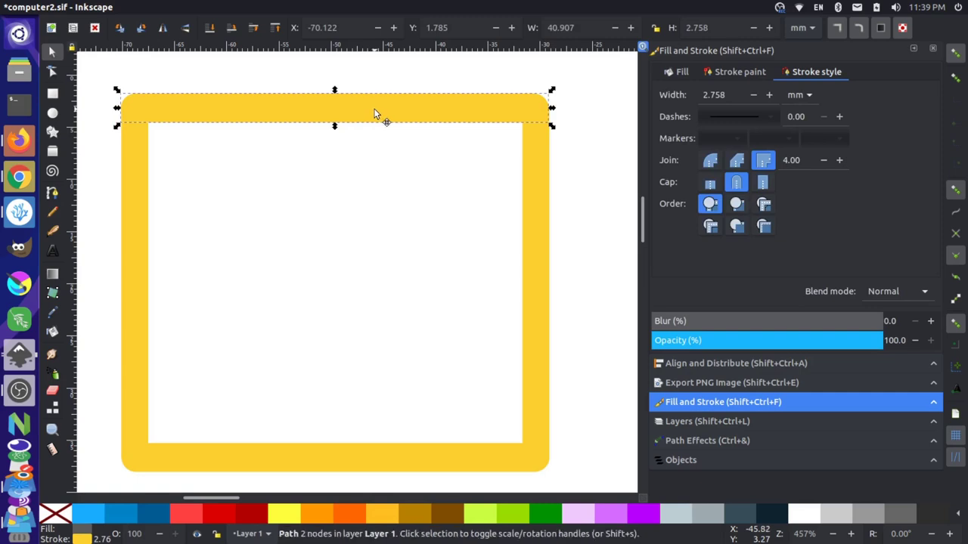
drag(375, 108, 376, 109)
click(427, 198)
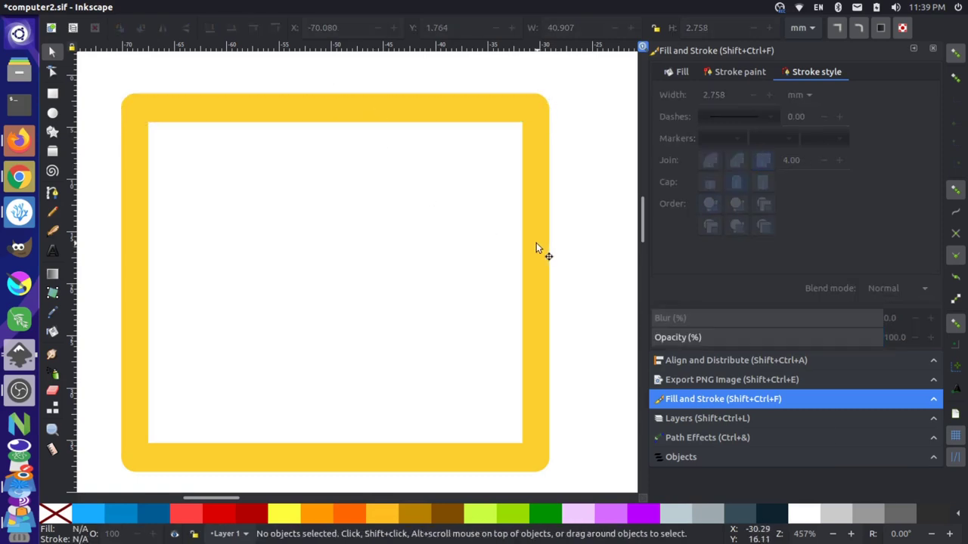
Step: Copy the four yellow lines of the frame and paste them into a new Inkscape document
scroll(338, 300, down, 3)
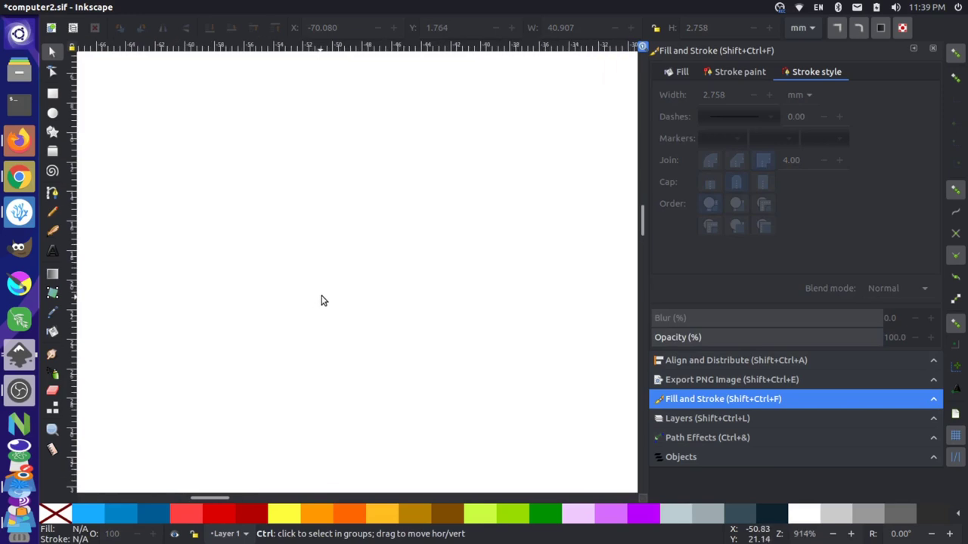
scroll(327, 291, up, 2)
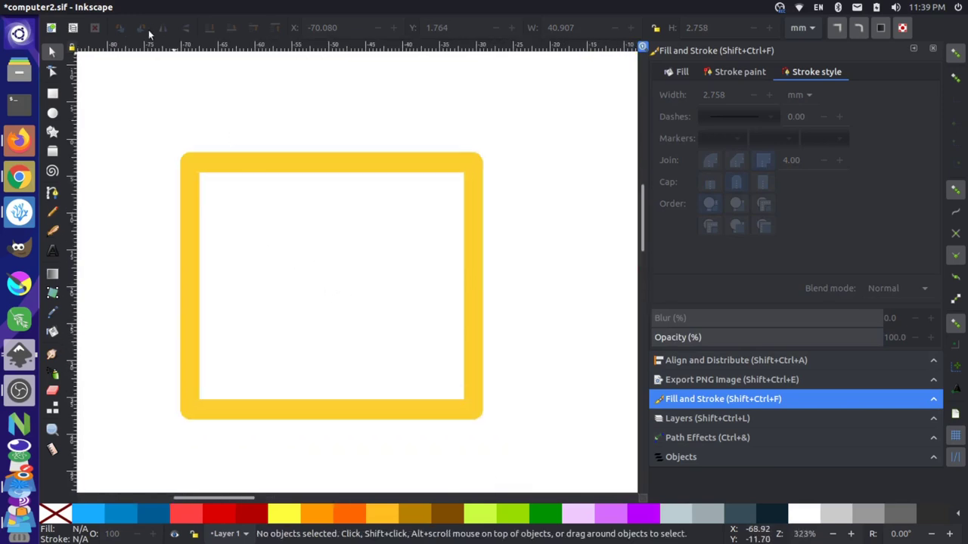
click(58, 7)
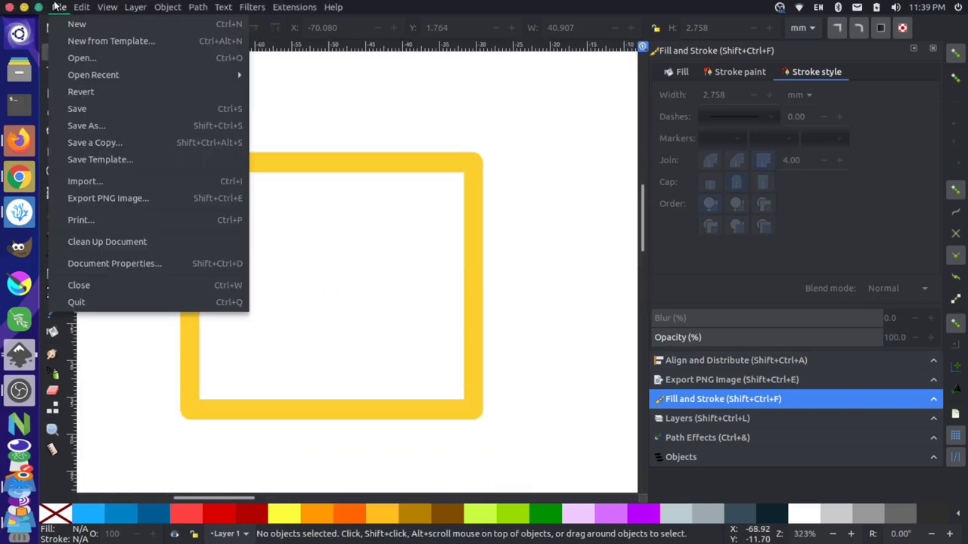
click(310, 104)
mouse_move(147, 116)
mouse_down()
mouse_move(250, 255)
mouse_move(555, 421)
mouse_move(529, 451)
mouse_move(520, 443)
mouse_up()
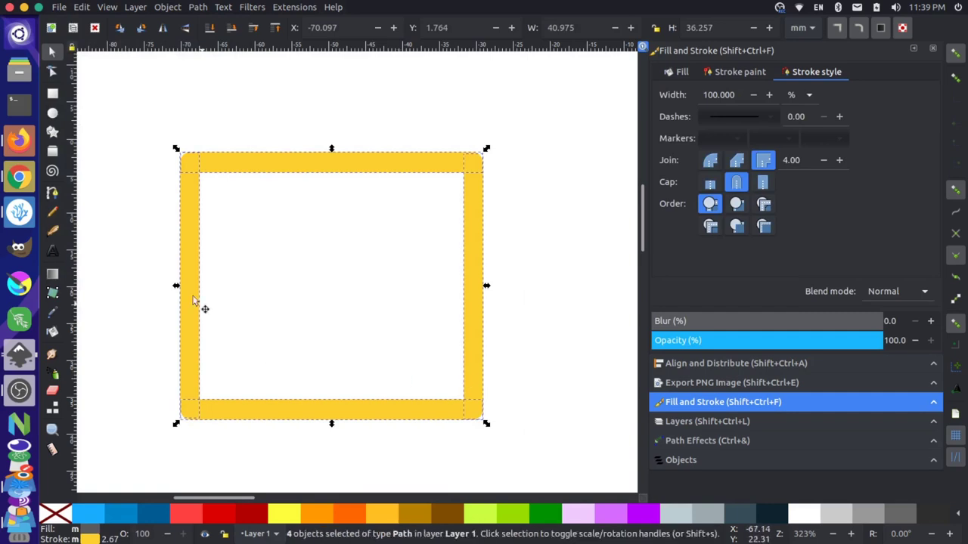
right_click(18, 356)
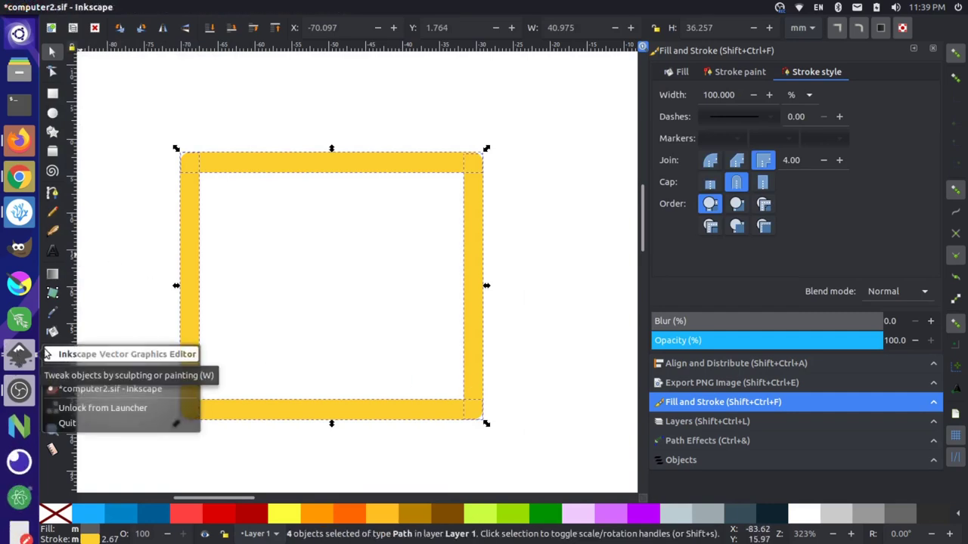
click(129, 249)
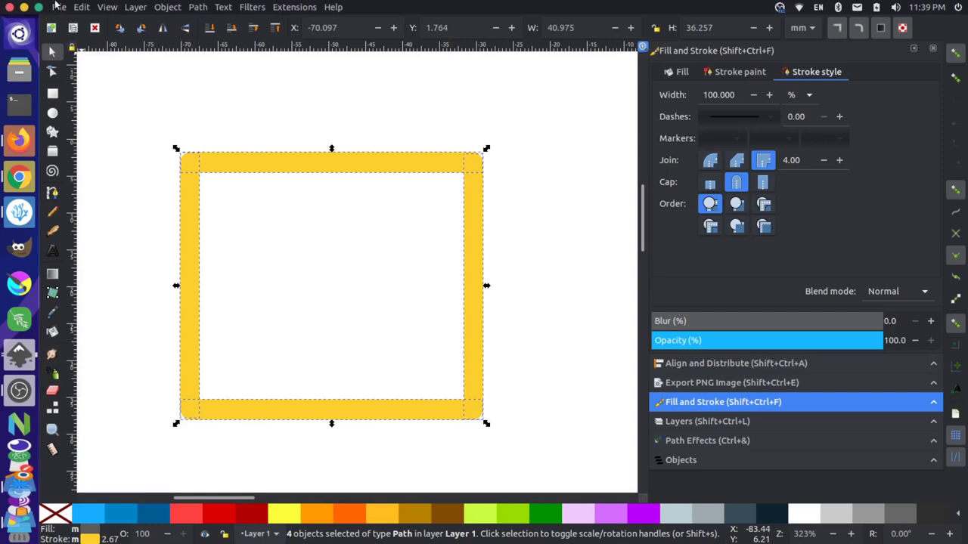
click(56, 6)
key(Escape)
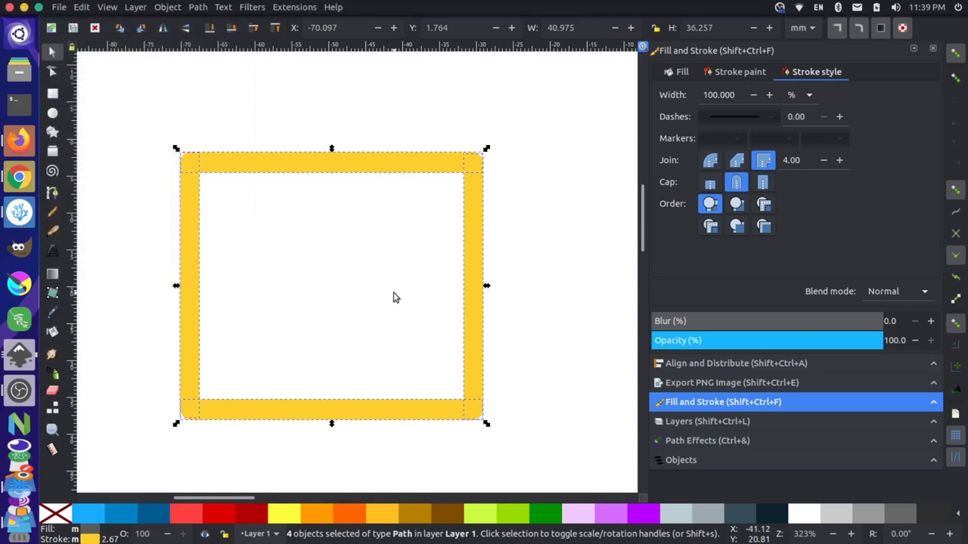
key(ctrl+n)
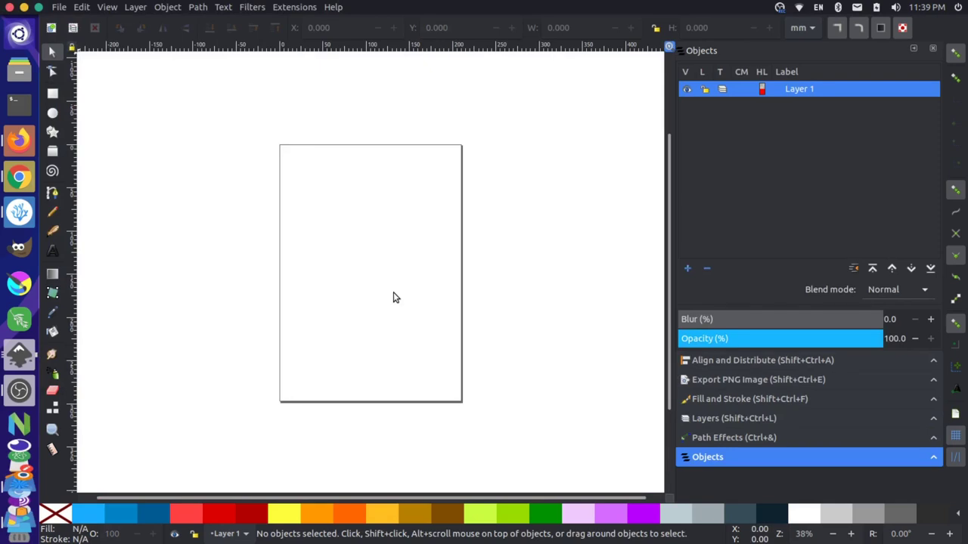
key(ctrl+v)
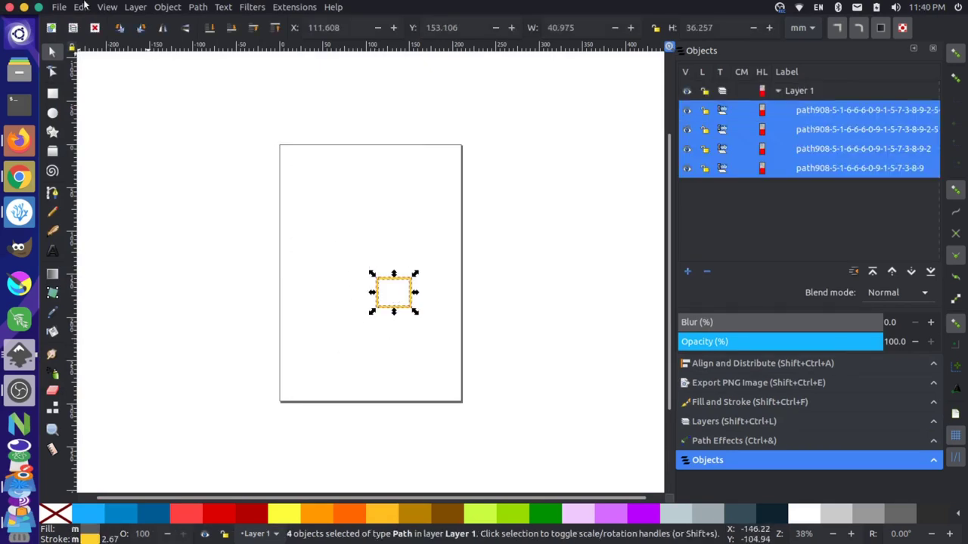
Step: Resize the new document's page to fit the selected yellow frame, with zero margins
click(60, 6)
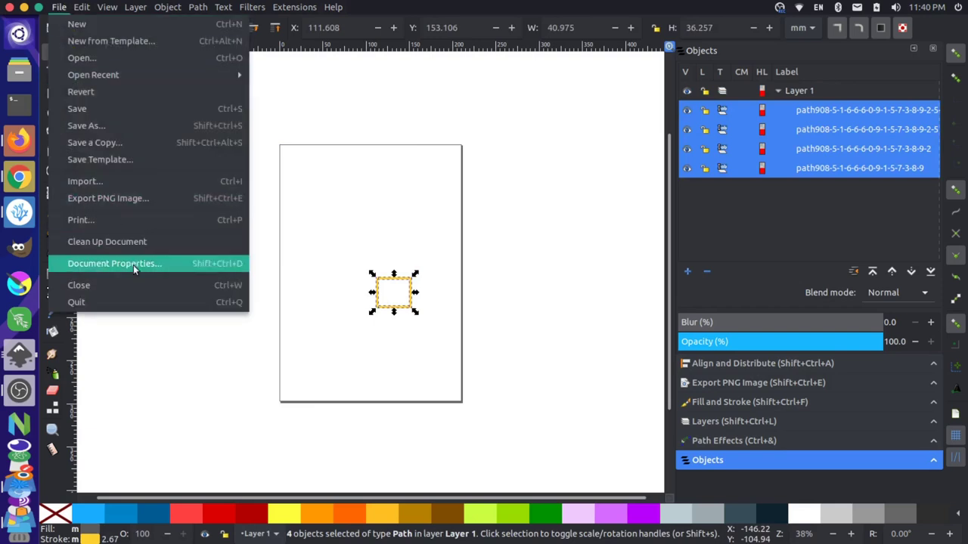
click(133, 264)
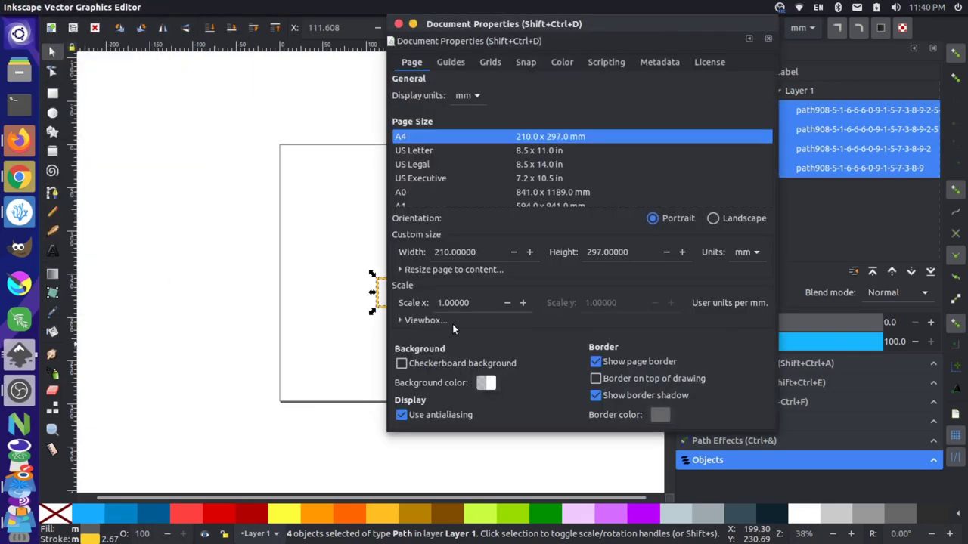
click(413, 269)
click(505, 355)
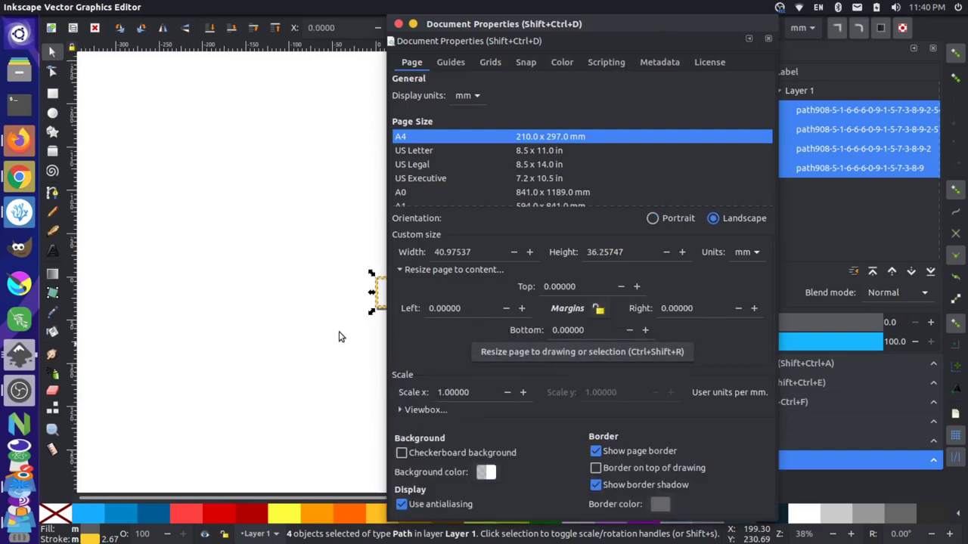
click(397, 23)
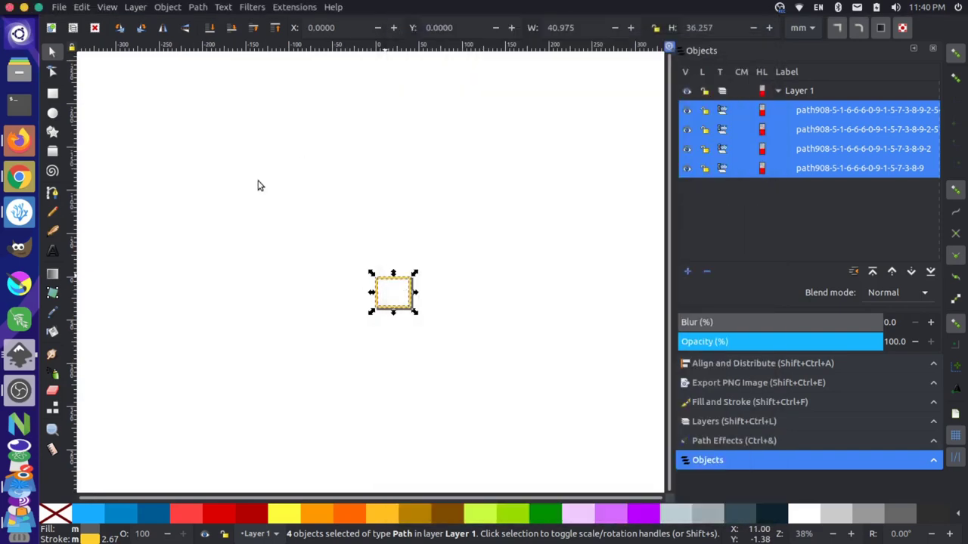
Step: Save the new document to the Desktop as square.sif in Synfig Animation format
click(59, 7)
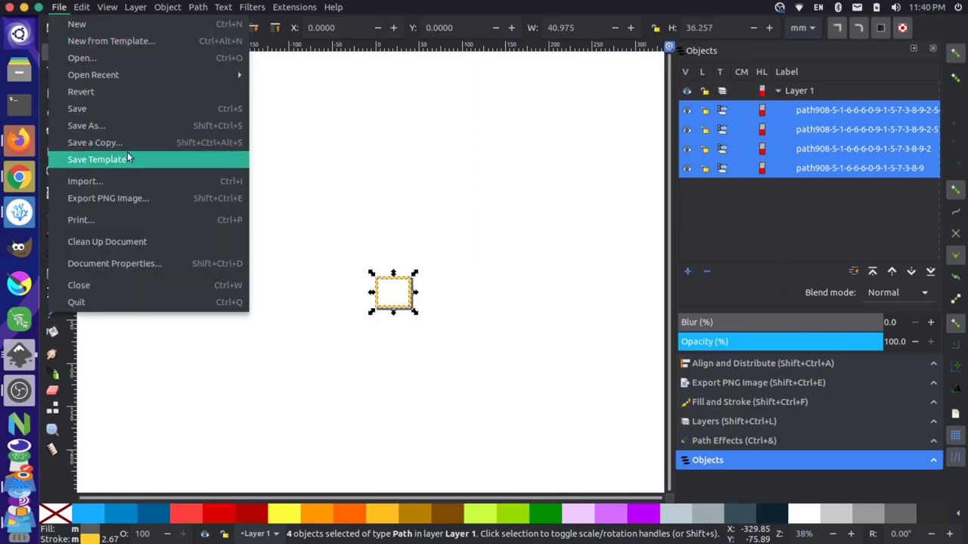
click(117, 127)
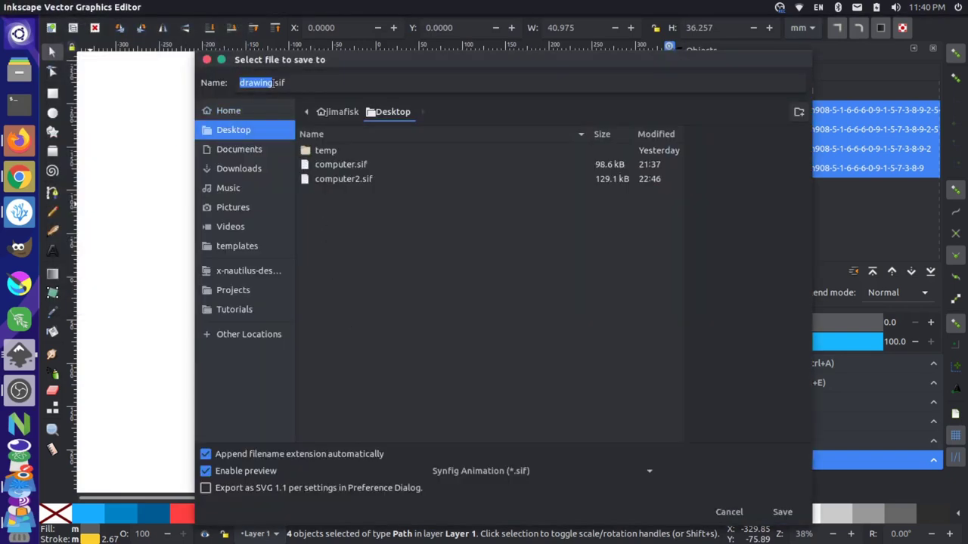
click(271, 82)
drag(271, 82, 229, 83)
text(square)
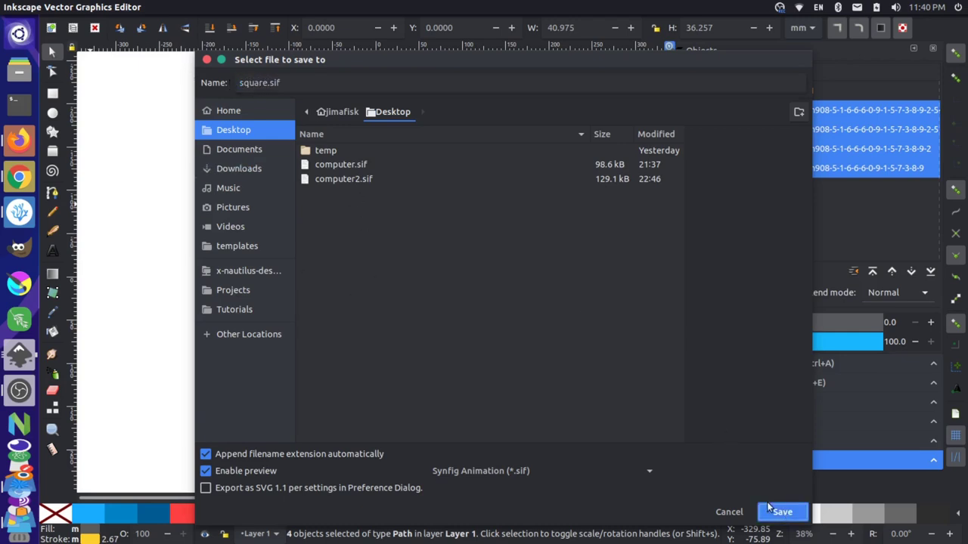
key(Return)
Step: Switch to Synfig Studio and create a new animation document
key(alt+Tab)
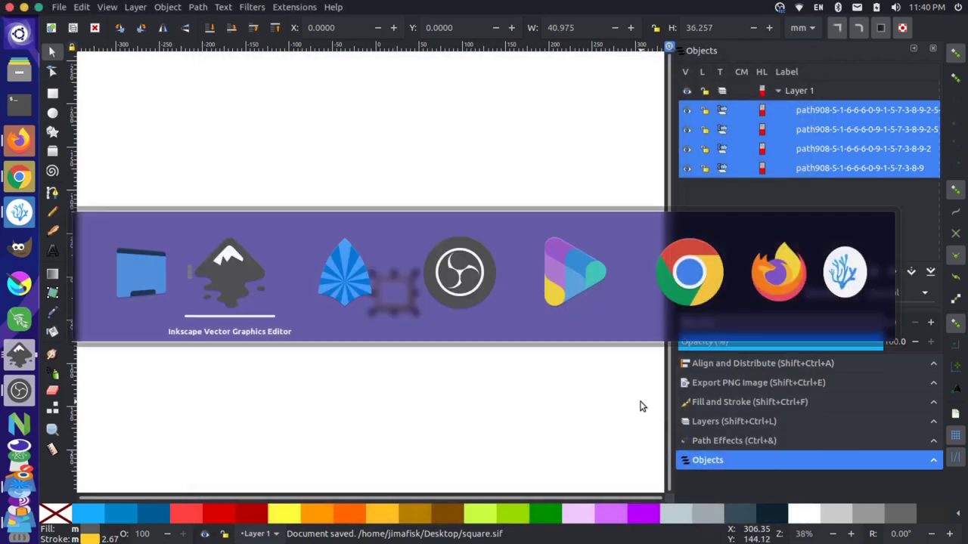
key(alt+Tab)
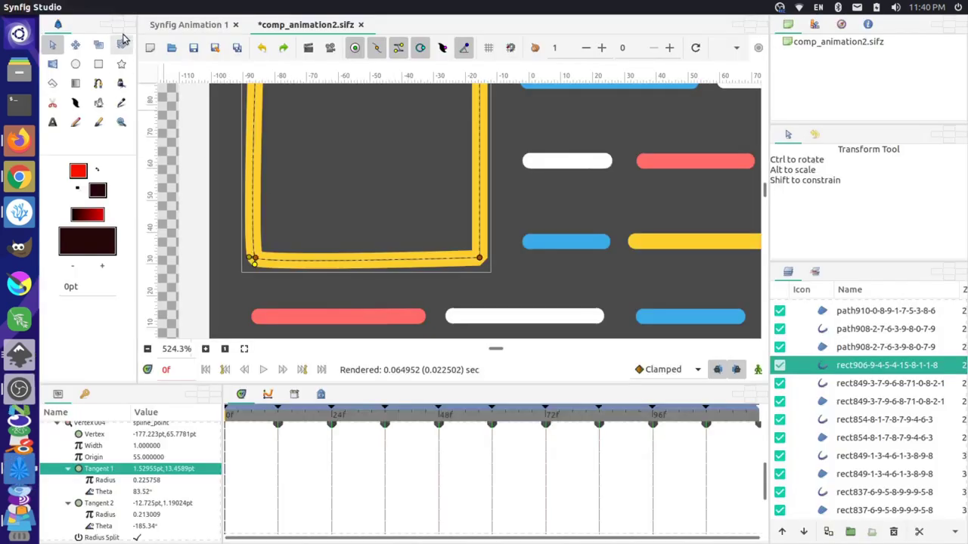
click(60, 7)
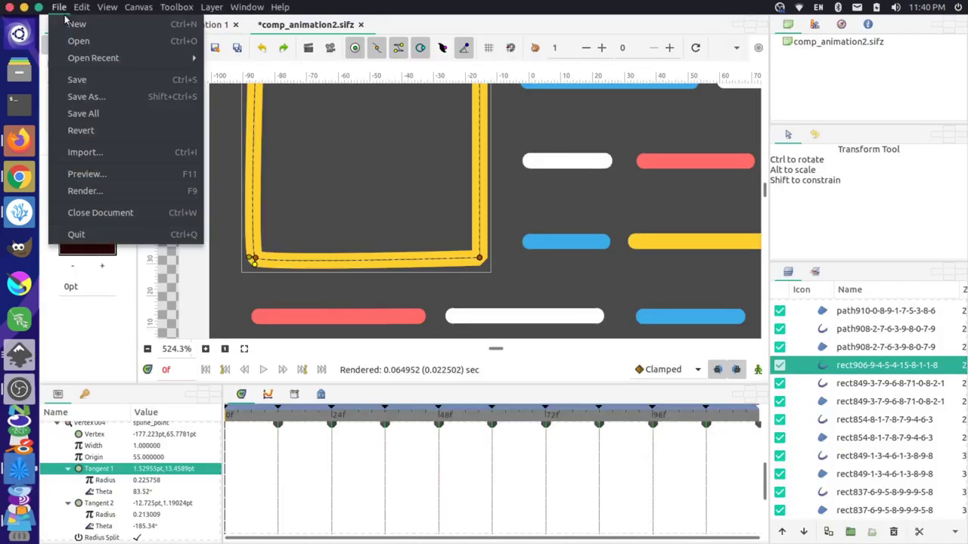
key(Escape)
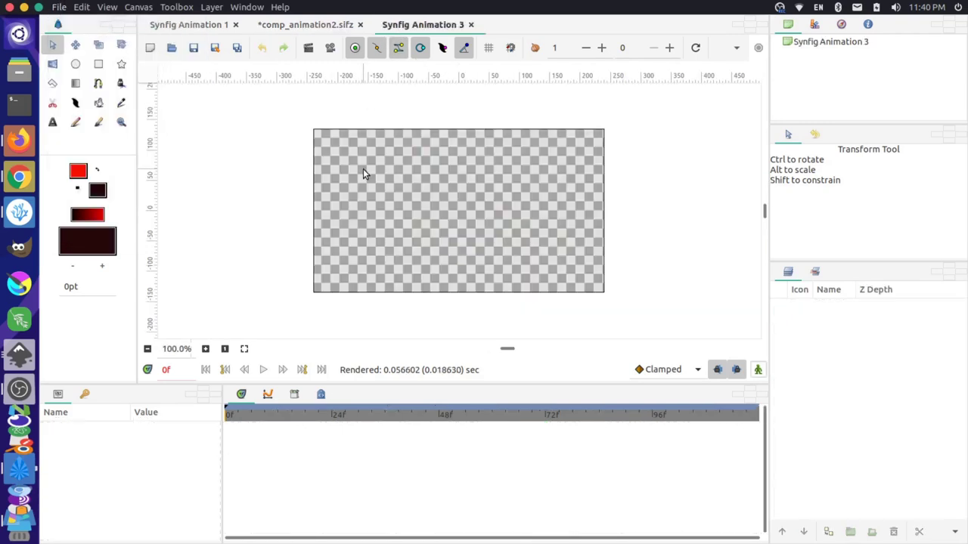
Step: Import square.sif from the Desktop into the new animation
click(59, 8)
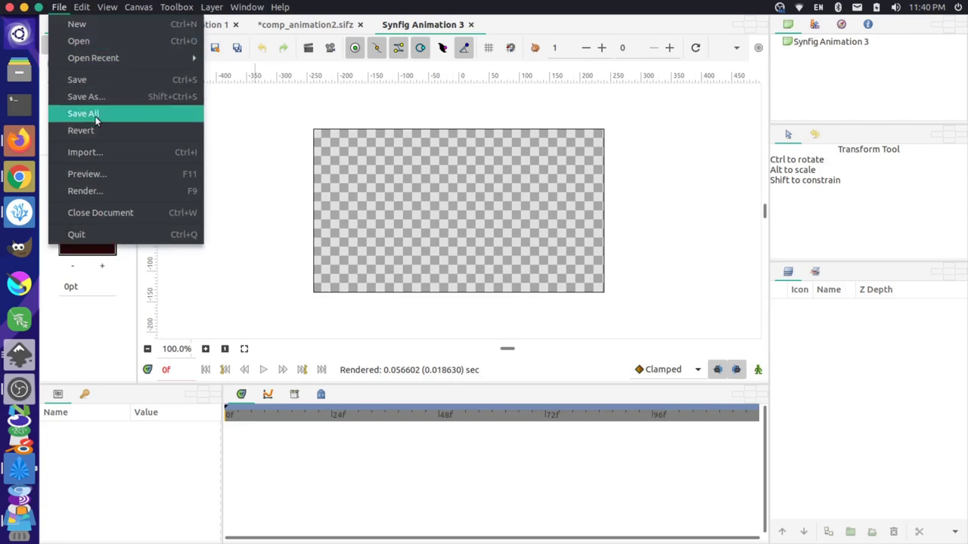
click(83, 152)
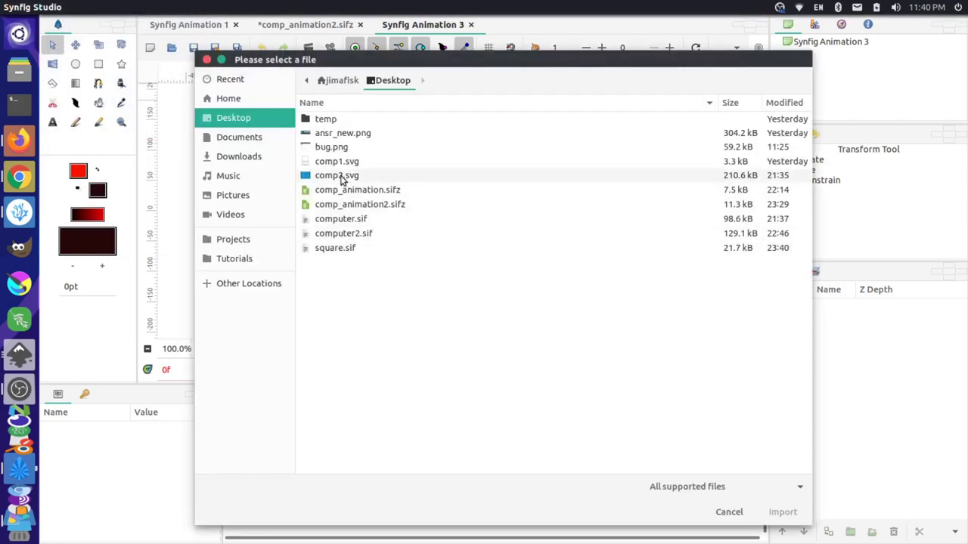
click(346, 250)
click(783, 512)
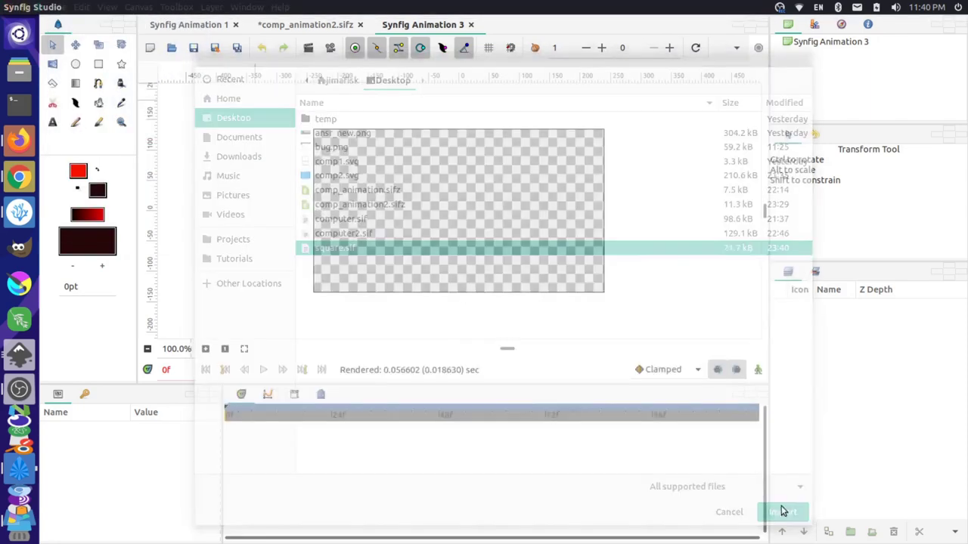
Step: Expand the imported square.sif group and its Layer 1, and select all the path layers inside
click(796, 309)
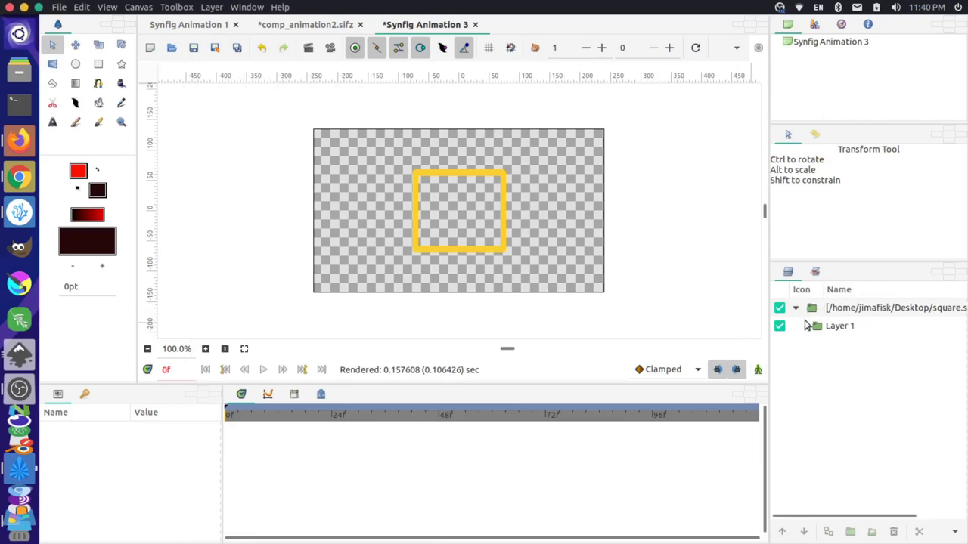
click(807, 326)
click(847, 345)
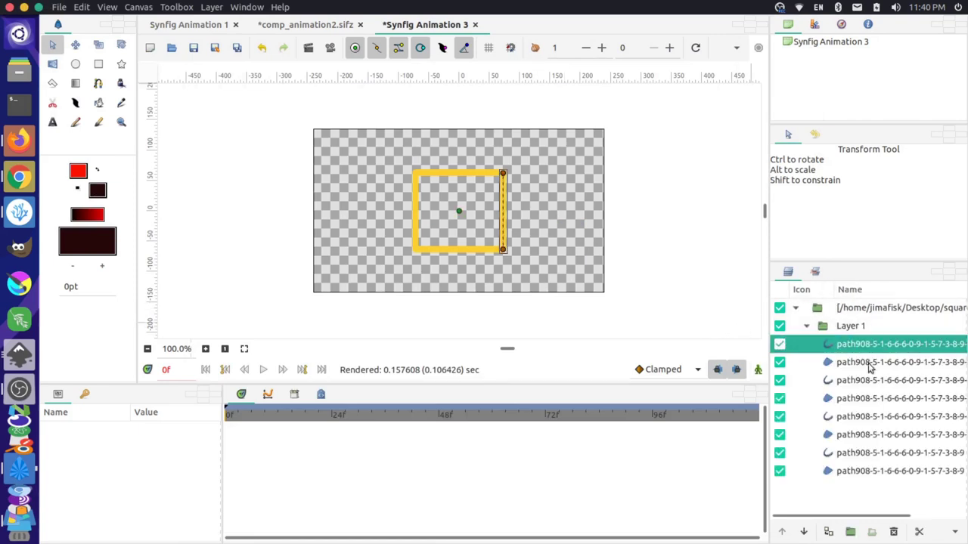
shift+click(873, 475)
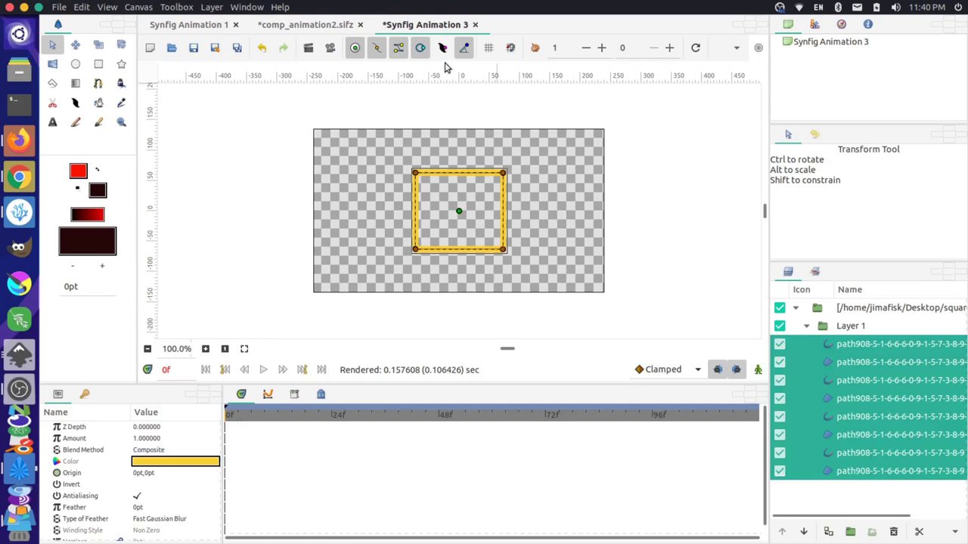
click(308, 26)
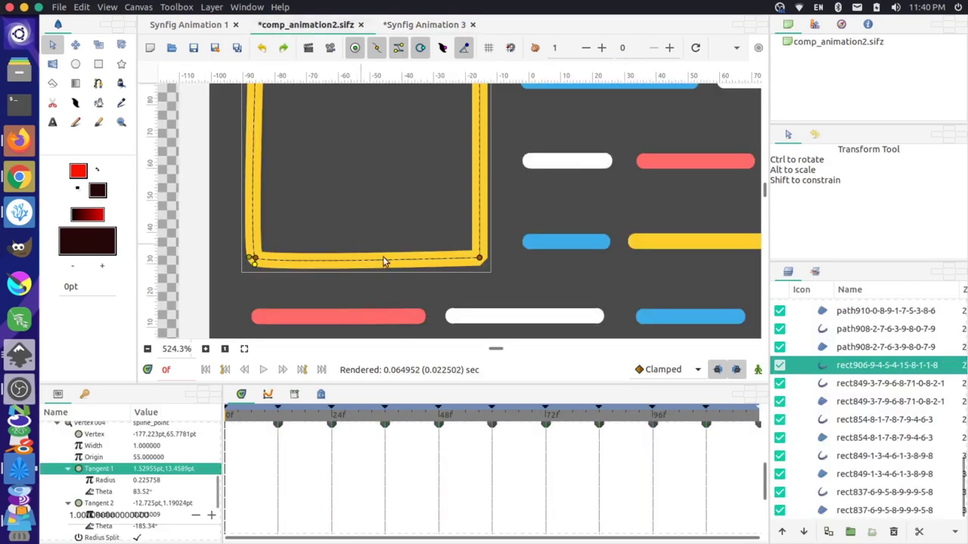
scroll(383, 256, up, 1)
click(779, 366)
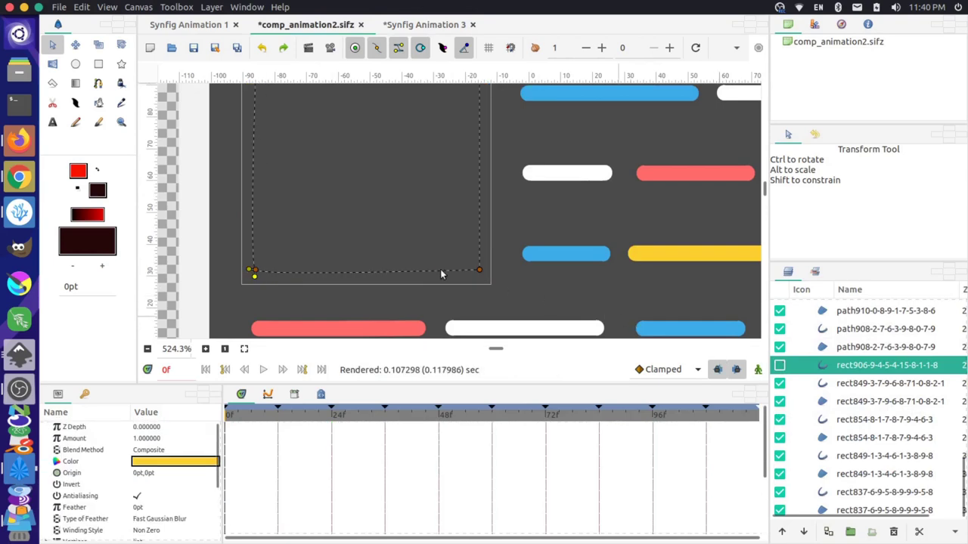
scroll(441, 267, up, 4)
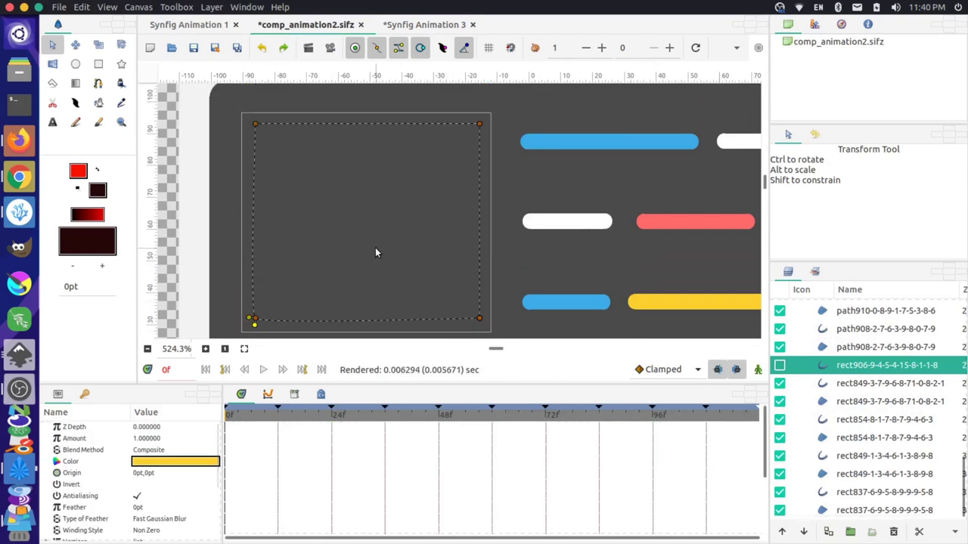
Step: Paste the copied frame line layers into comp_animation2.sifz and combine them into one layer group
key(ctrl+v)
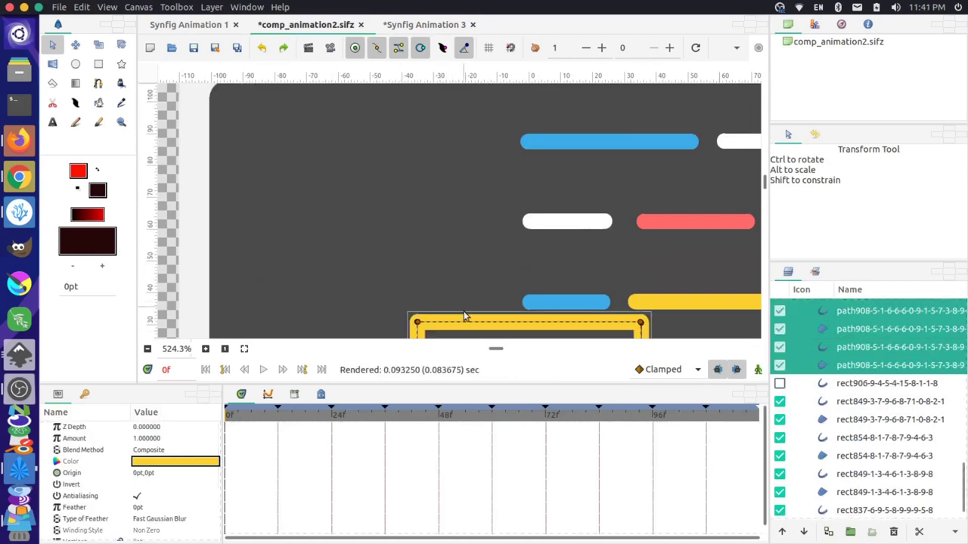
scroll(867, 344, up, 1)
scroll(867, 343, up, 2)
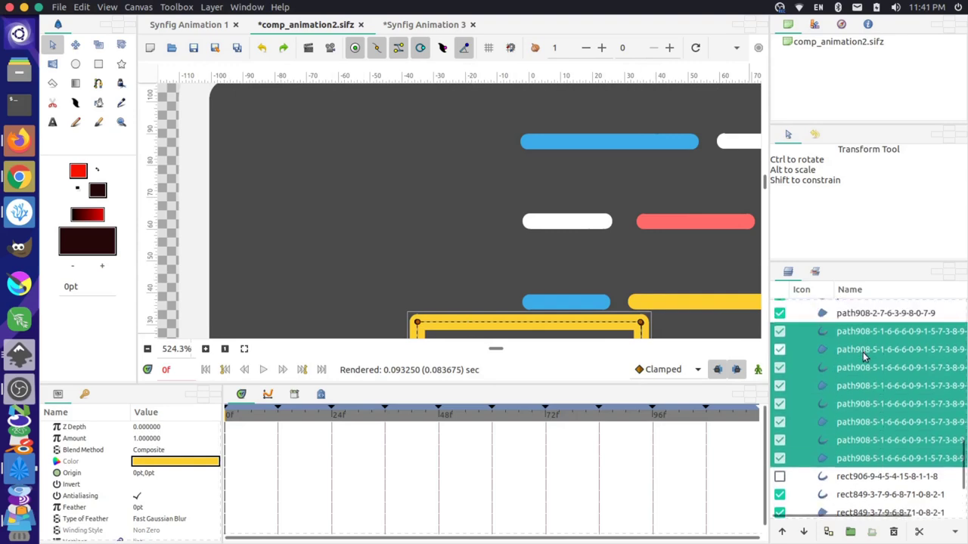
right_click(859, 371)
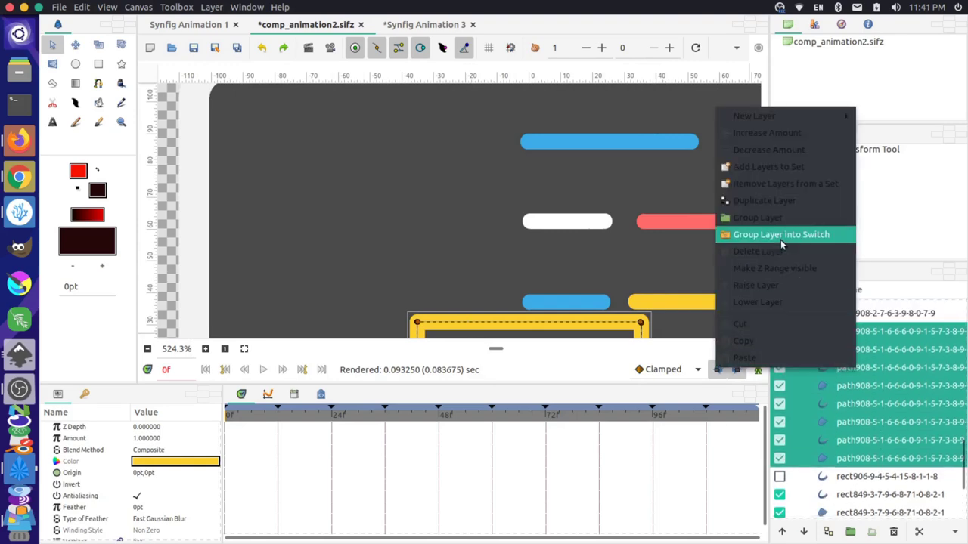
click(760, 217)
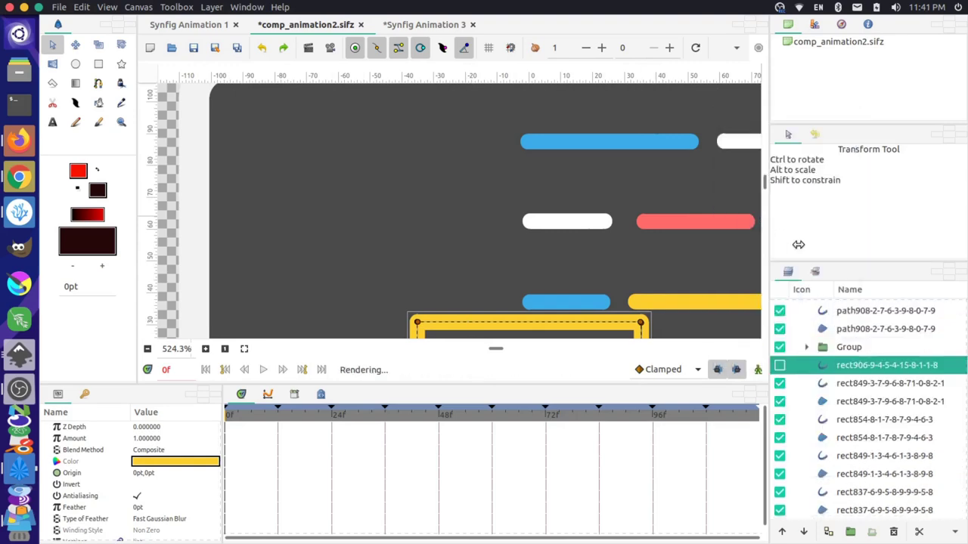
Step: Rename the new layer group to square
click(858, 350)
click(858, 350)
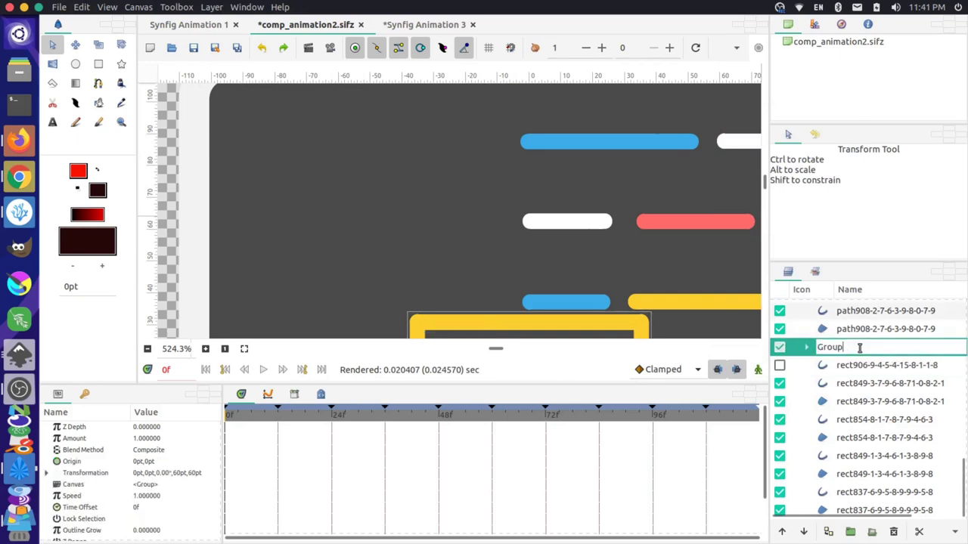
double_click(860, 347)
text(sq)
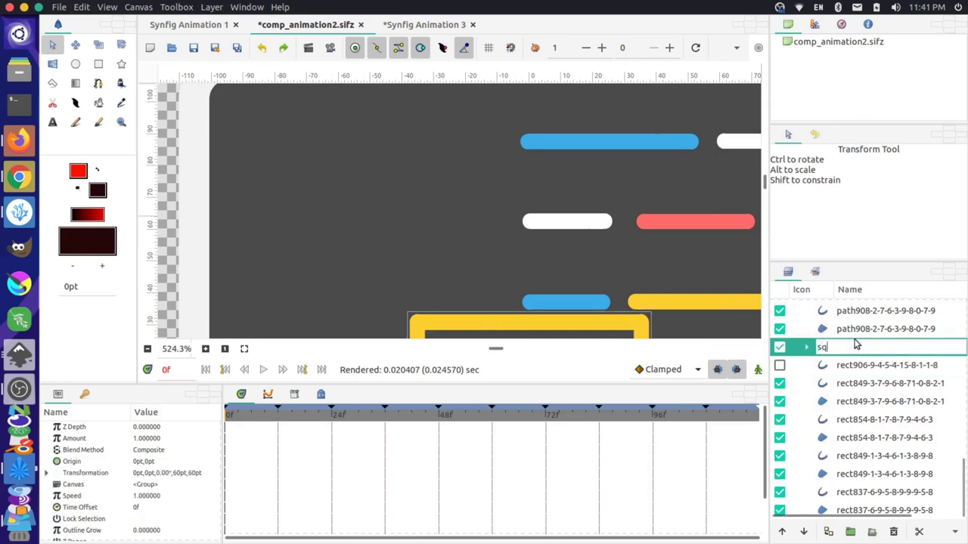
text(uare)
key(Return)
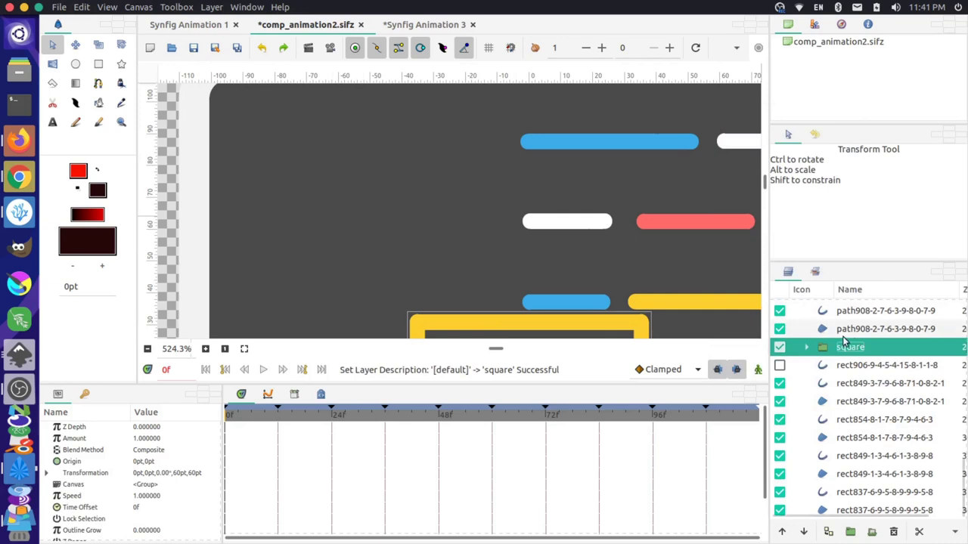
Step: Move the square group into the hidden frame's upper-left place on the laptop screen, at an offset of about -108.3 pt, 119.9 pt
scroll(430, 218, down, 3)
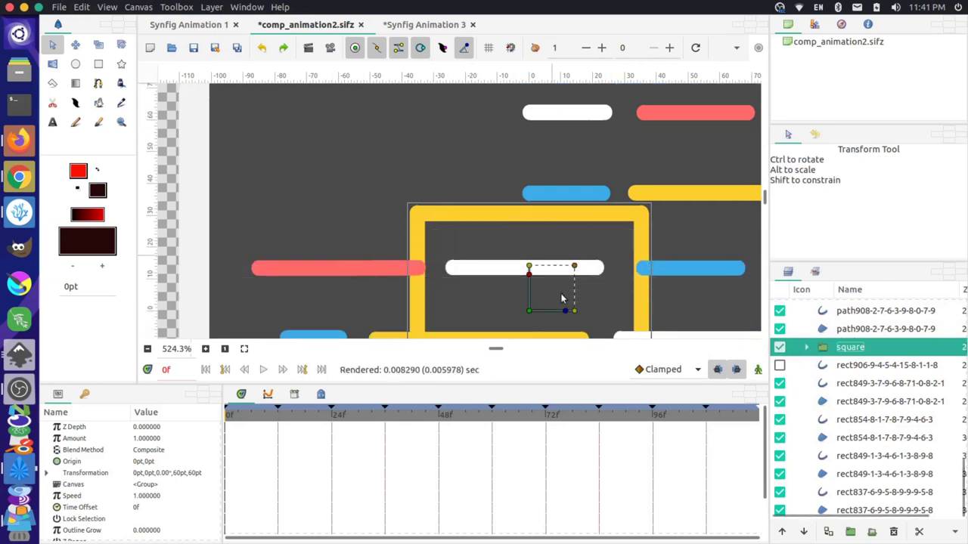
drag(531, 313, 372, 189)
scroll(387, 213, up, 1)
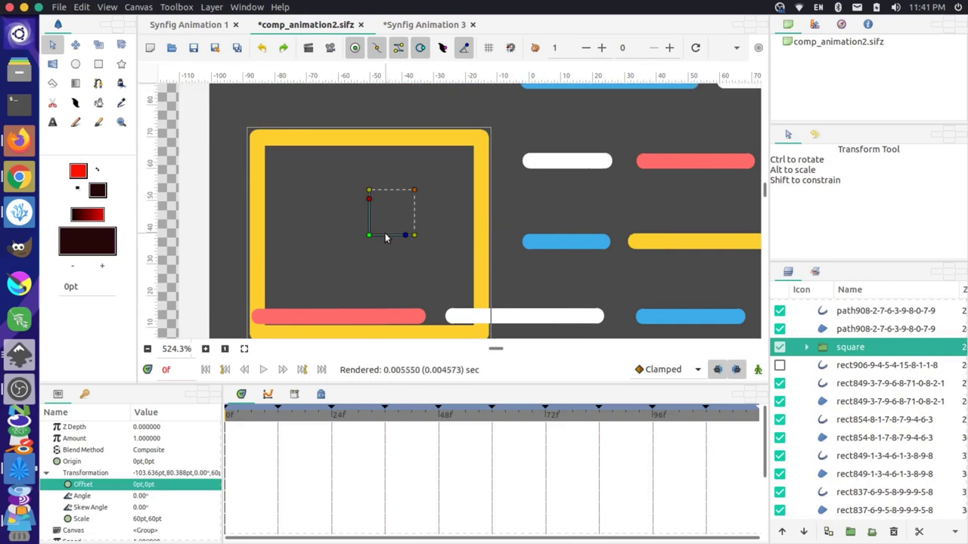
drag(369, 238, 360, 183)
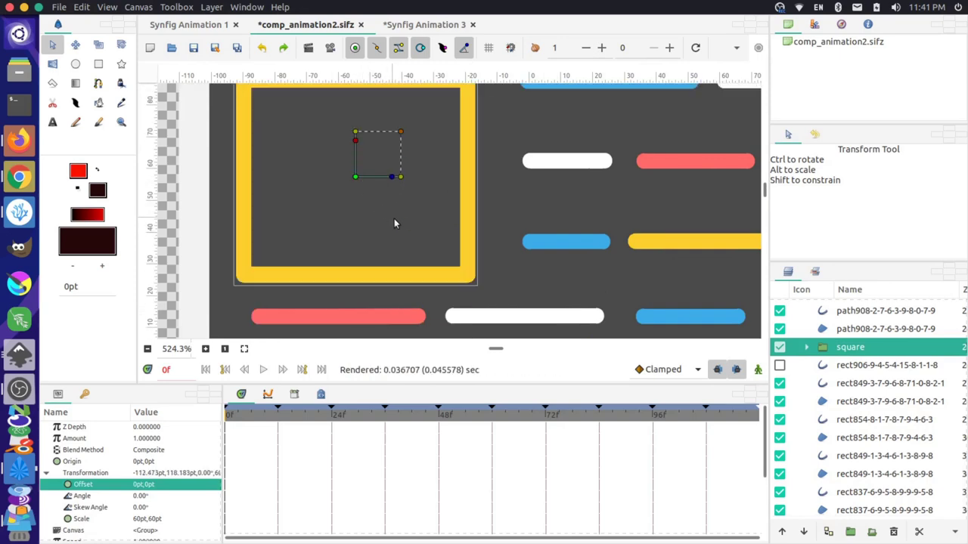
scroll(399, 223, up, 1)
scroll(399, 223, up, 1)
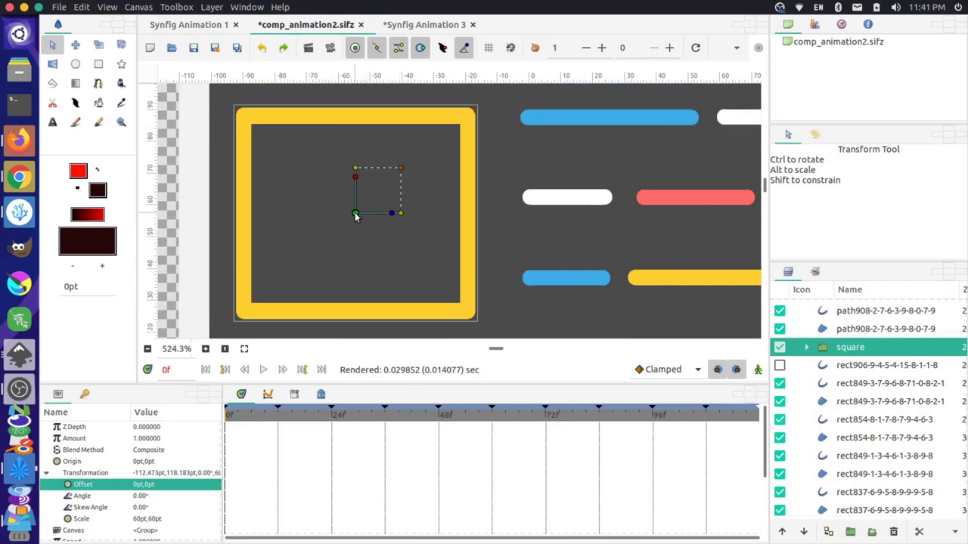
drag(356, 212, 363, 211)
scroll(467, 217, up, 1)
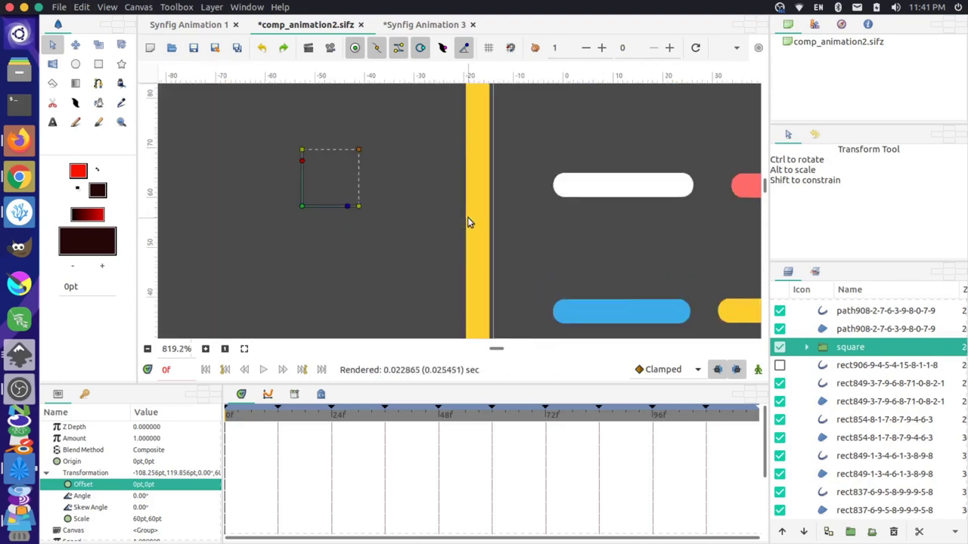
Step: Fine-tune the square group's position beside the code lines to an offset of about -104.3 pt, 131 pt, and deselect it
scroll(468, 217, down, 2)
scroll(468, 216, down, 4)
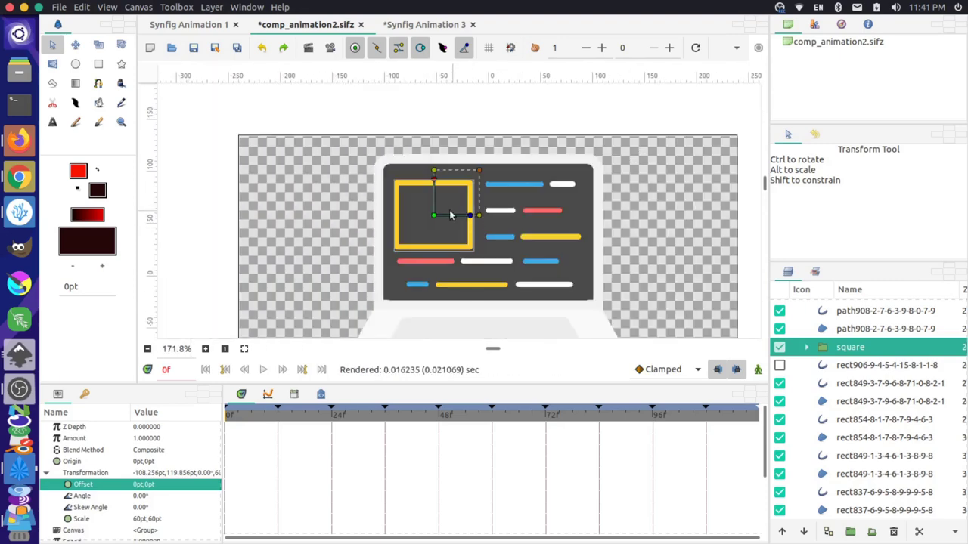
drag(433, 220, 437, 213)
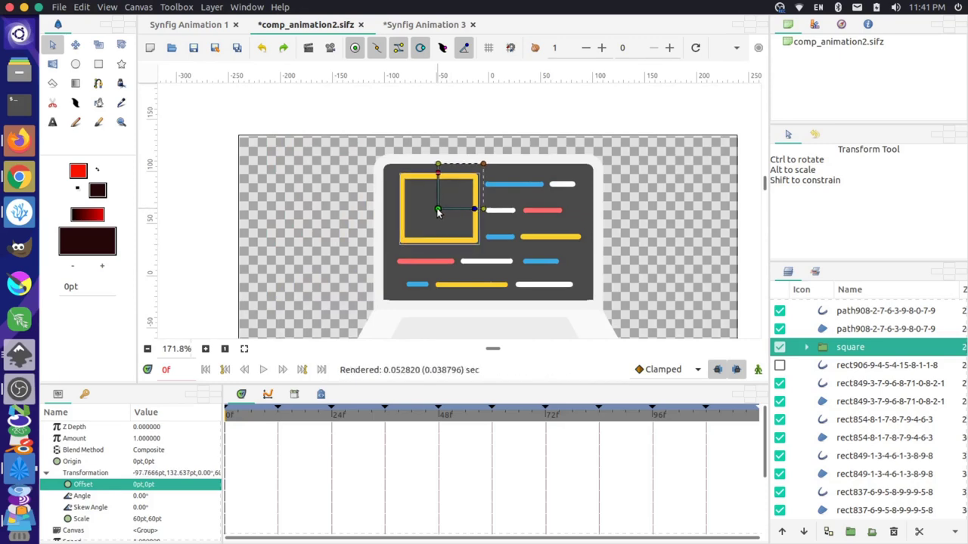
drag(438, 210, 434, 210)
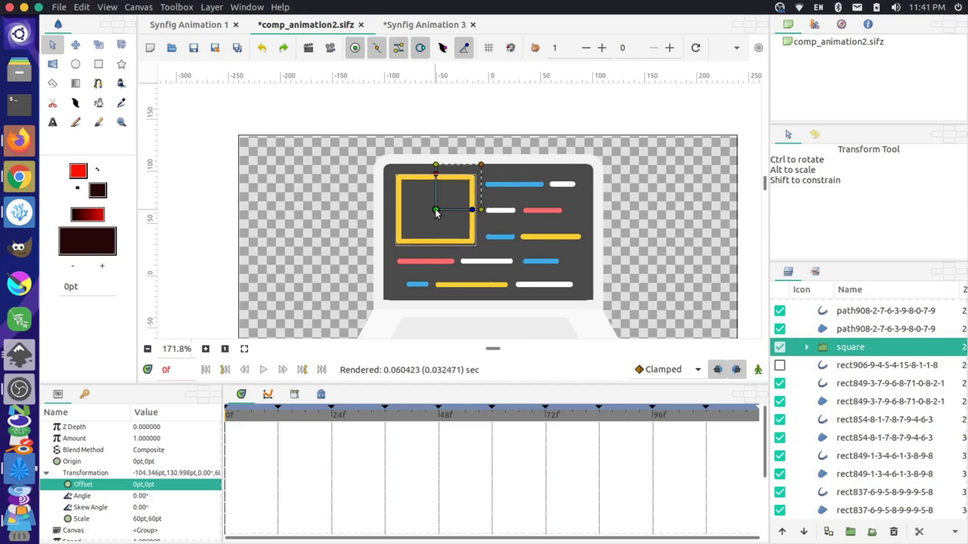
click(689, 212)
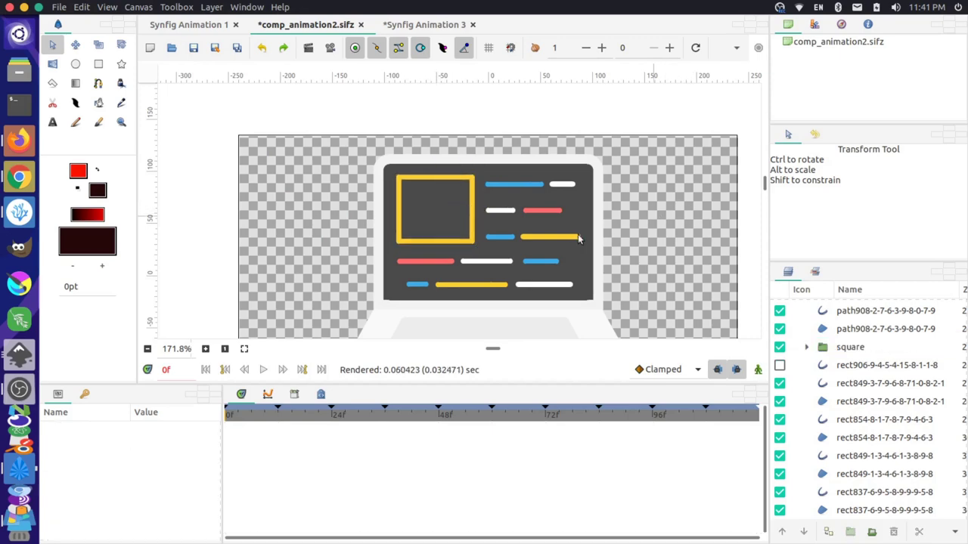
click(422, 238)
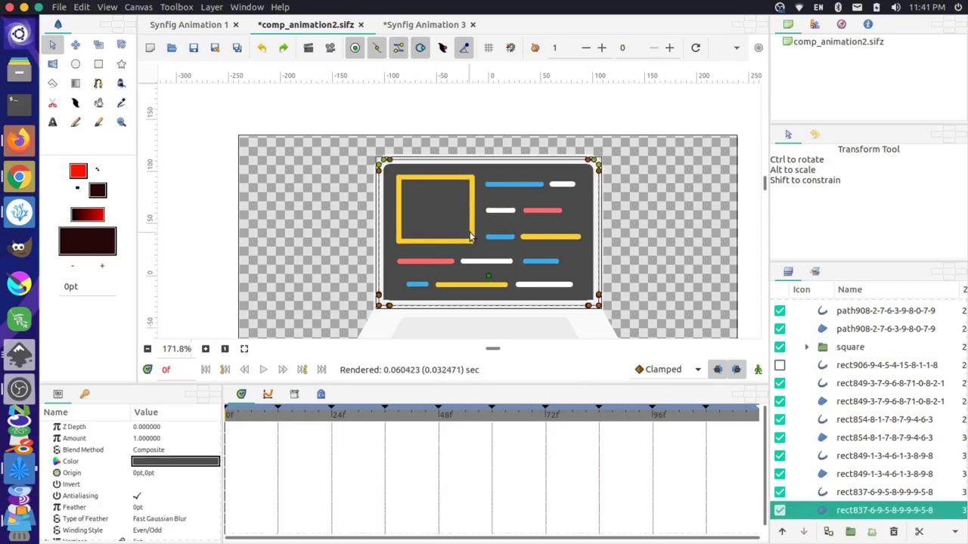
click(470, 236)
click(421, 205)
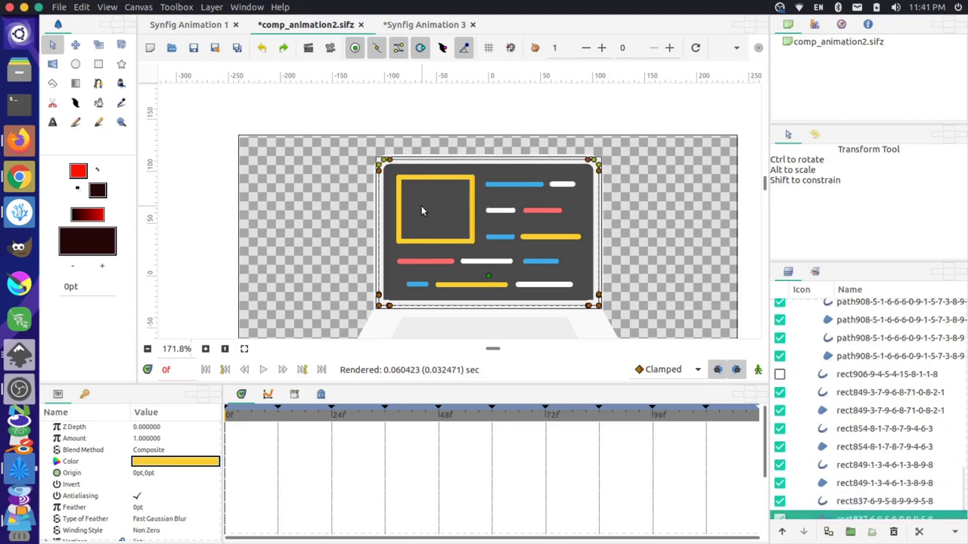
scroll(844, 382, up, 3)
scroll(844, 382, up, 2)
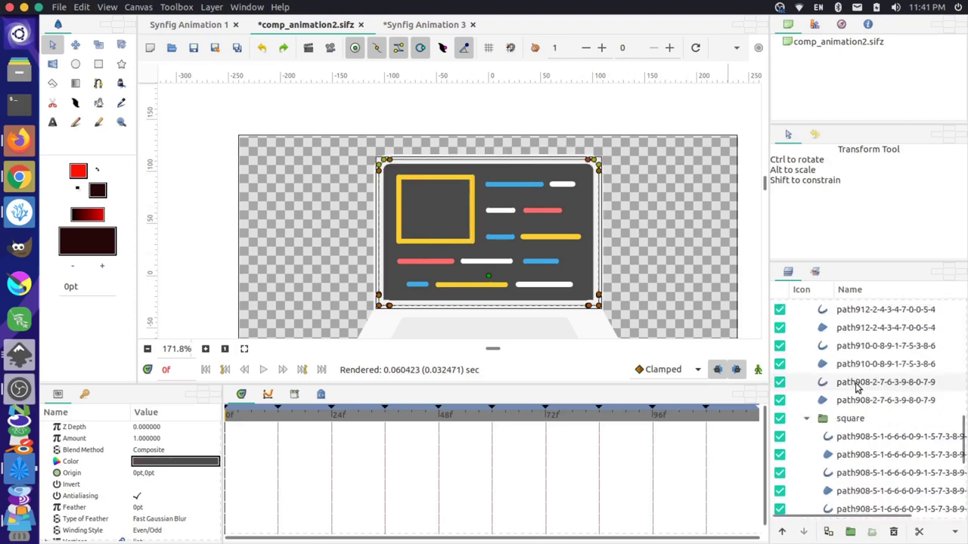
scroll(850, 415, down, 5)
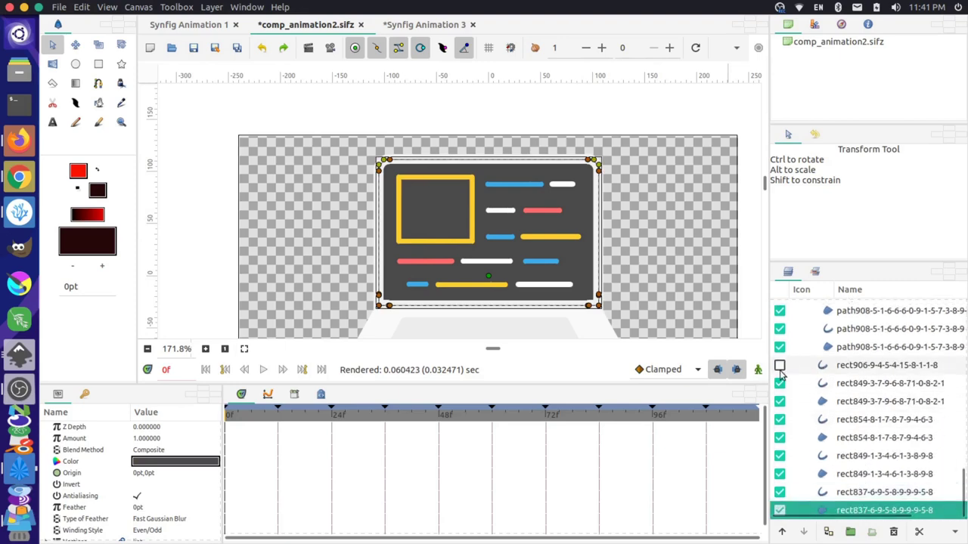
click(780, 367)
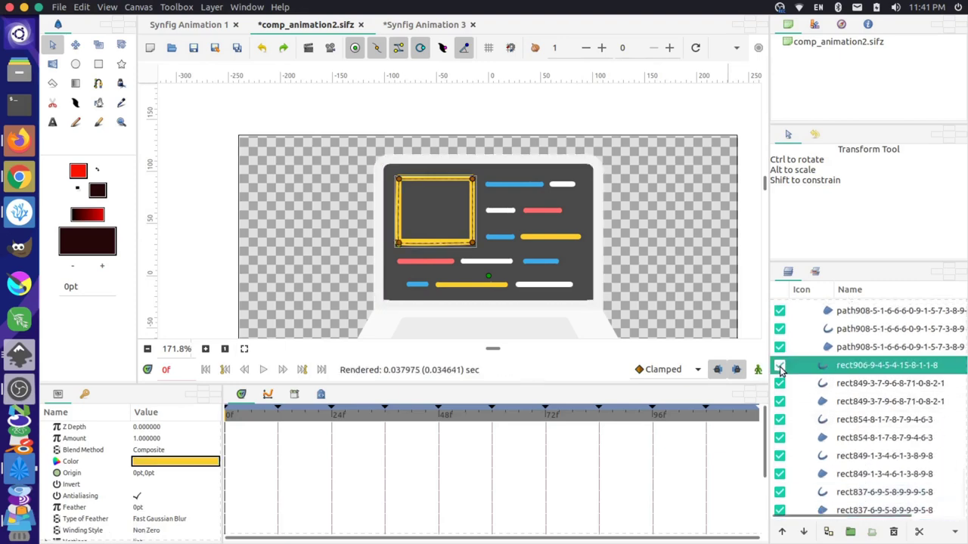
Step: Nudge the square group slightly downward to an offset of about -104.4 pt, 129.5 pt, and deselect it
scroll(854, 370, up, 5)
click(850, 387)
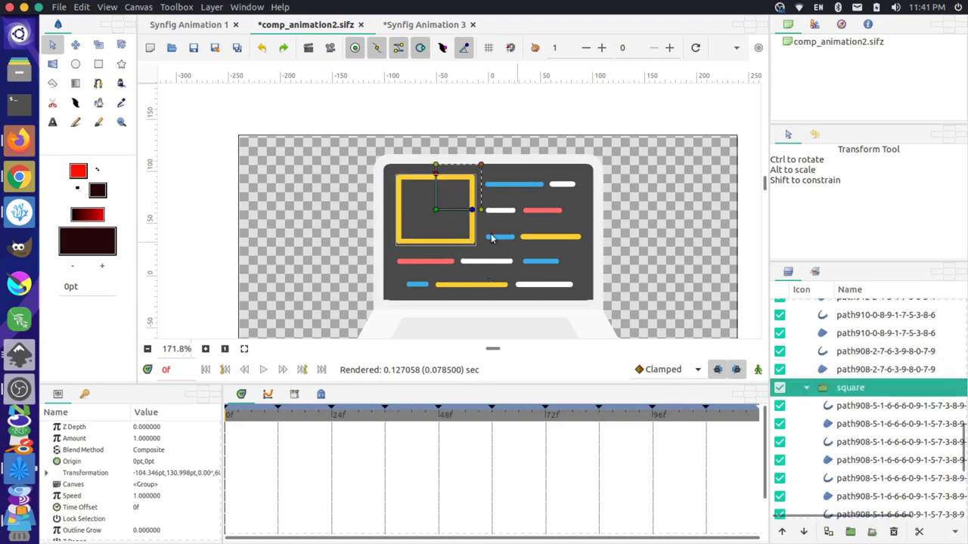
click(435, 211)
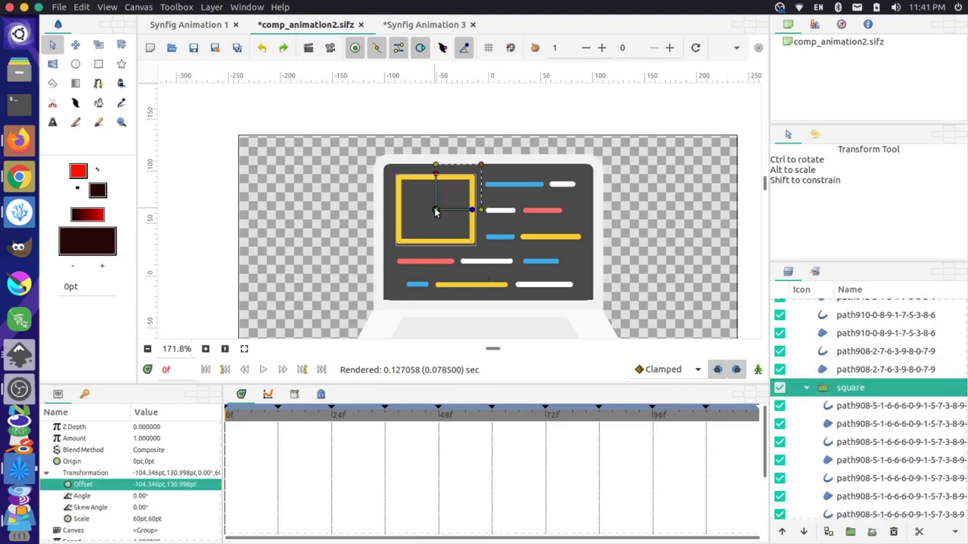
drag(435, 211, 436, 213)
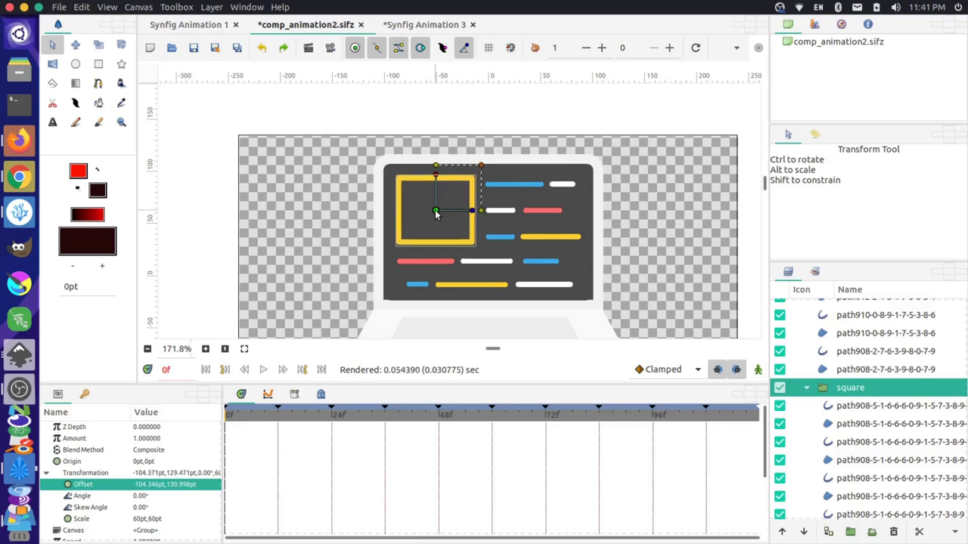
click(686, 209)
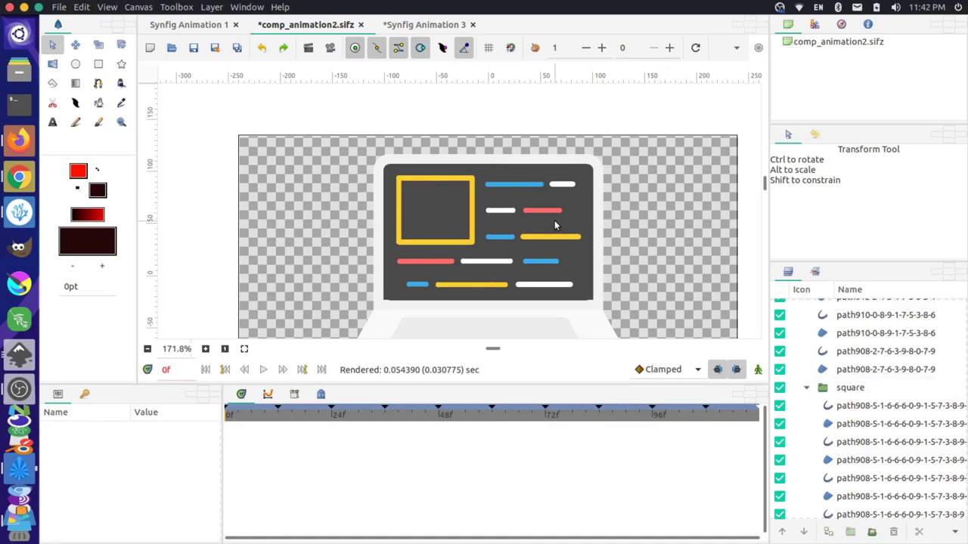
Step: Examine the new frame up close and scrub through the animation and back to frame 0 to check it
scroll(478, 240, up, 4)
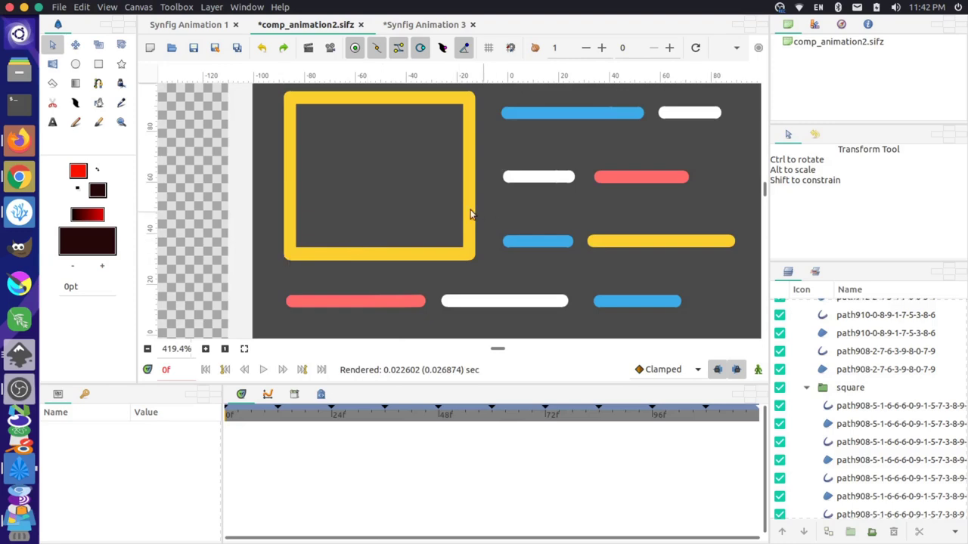
scroll(437, 196, up, 1)
scroll(442, 187, down, 4)
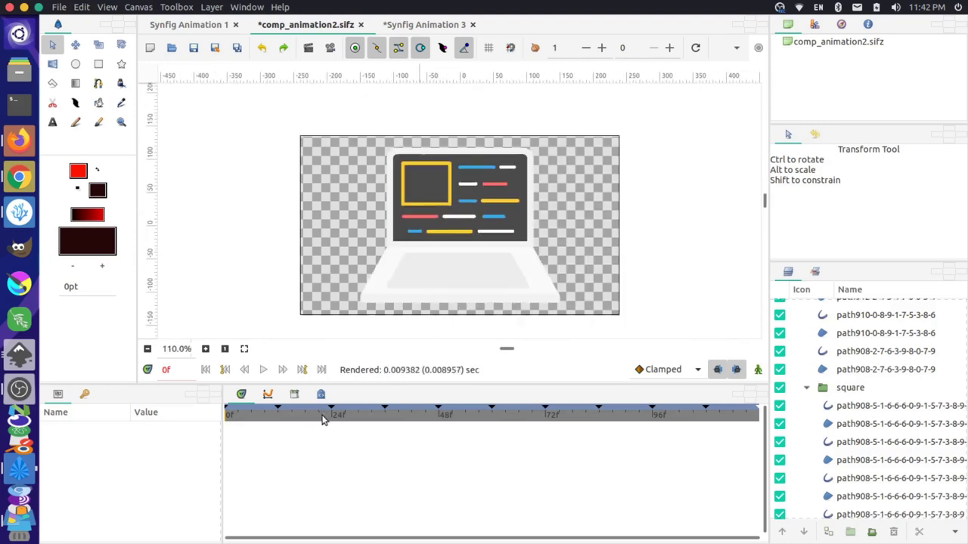
drag(322, 419, 386, 430)
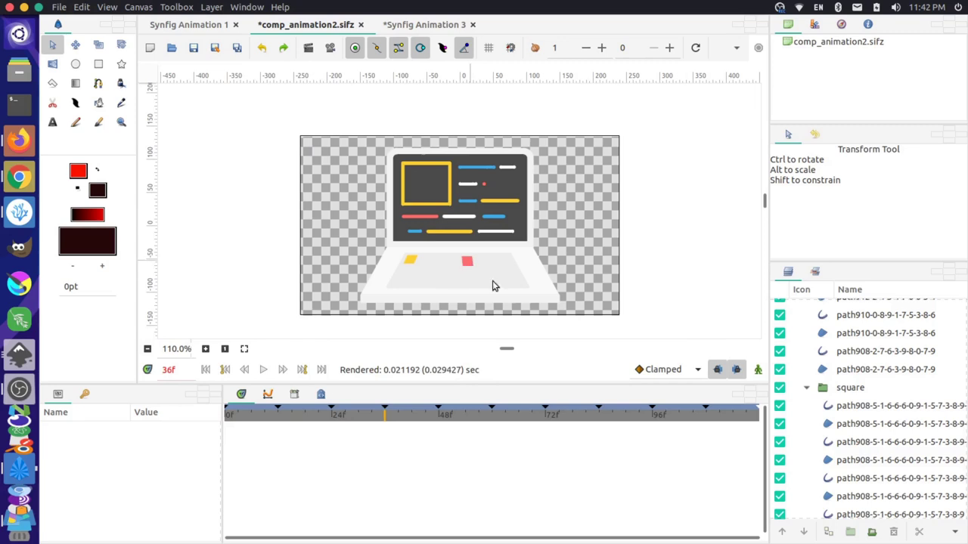
scroll(702, 421, down, 2)
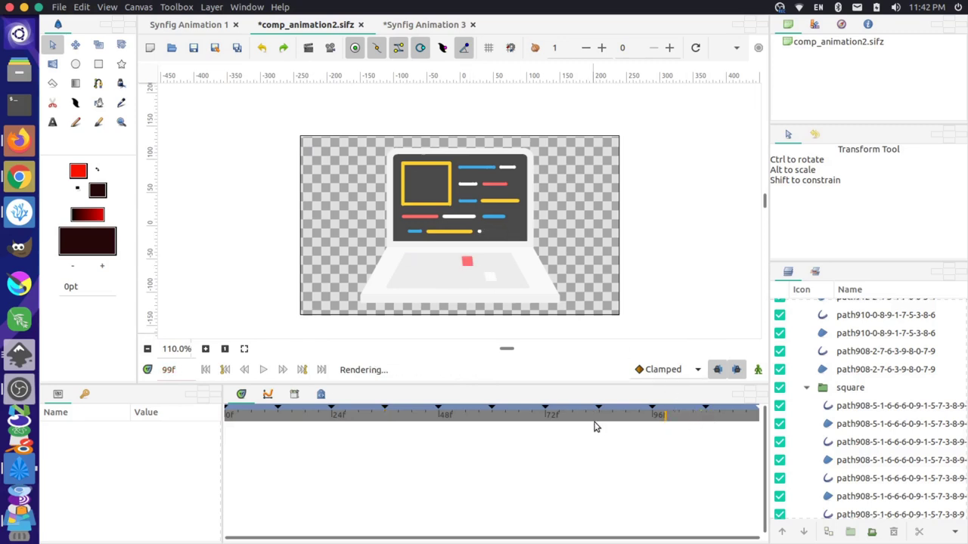
scroll(421, 389, up, 6)
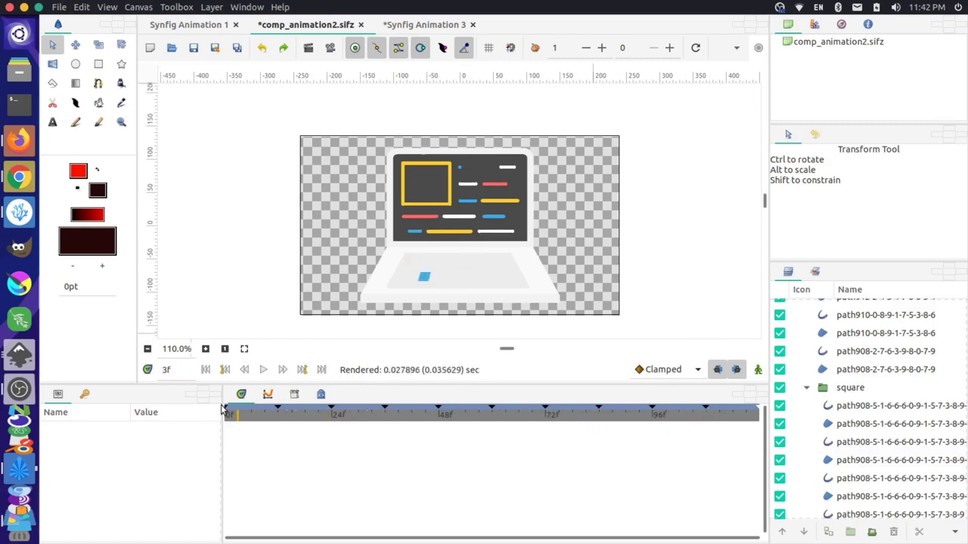
drag(246, 430, 209, 382)
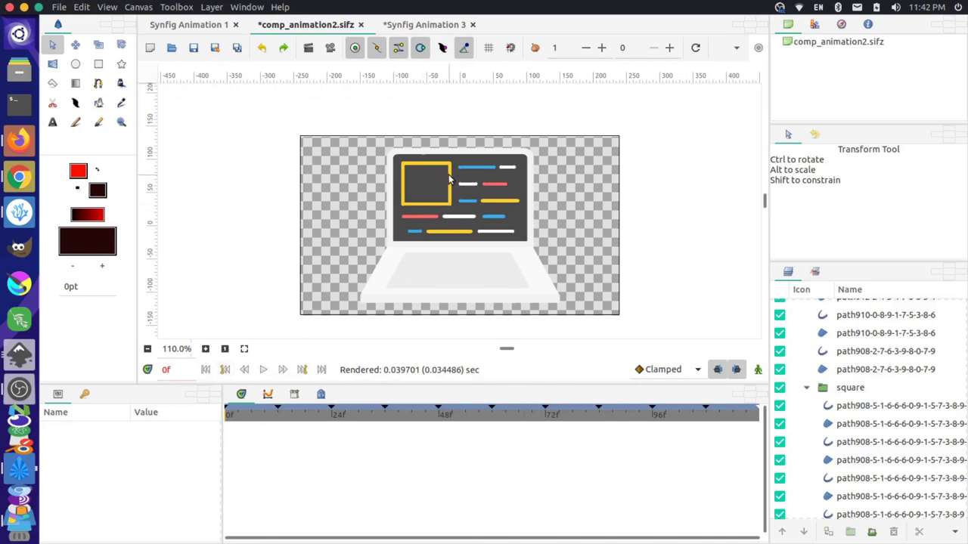
Step: Save comp_animation2.sifz
click(60, 6)
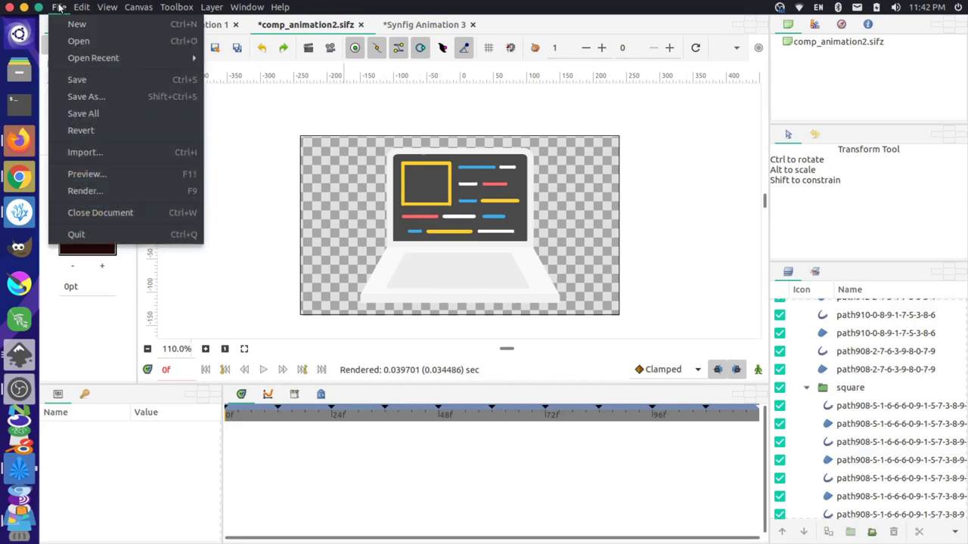
click(79, 80)
Step: Scale the square group down slightly so the yellow frame sits inside the laptop screen, and deselect it
scroll(545, 245, up, 5)
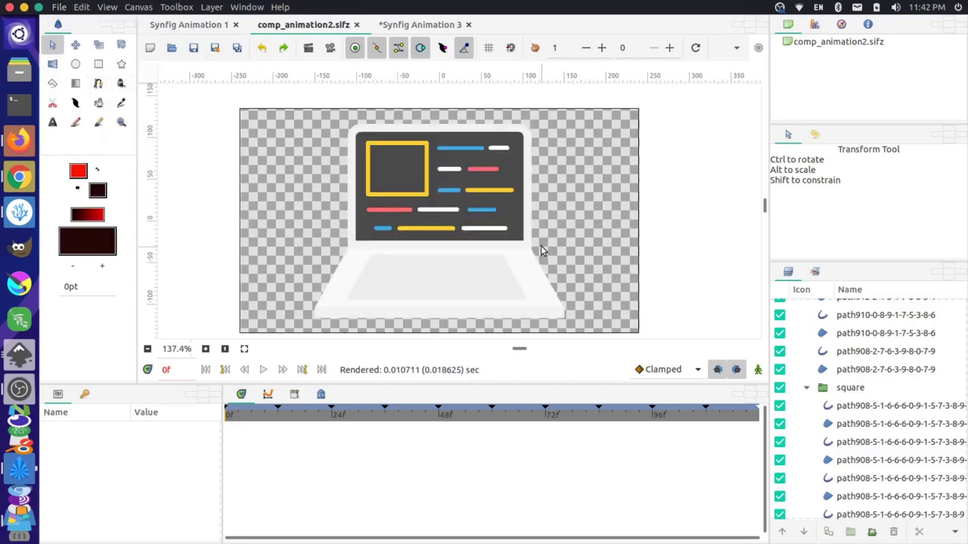
scroll(335, 195, up, 2)
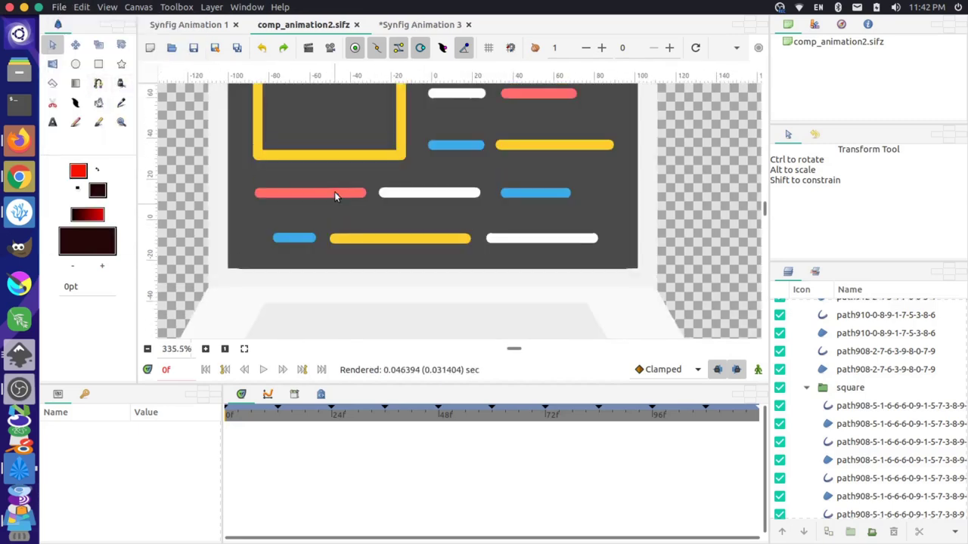
click(335, 194)
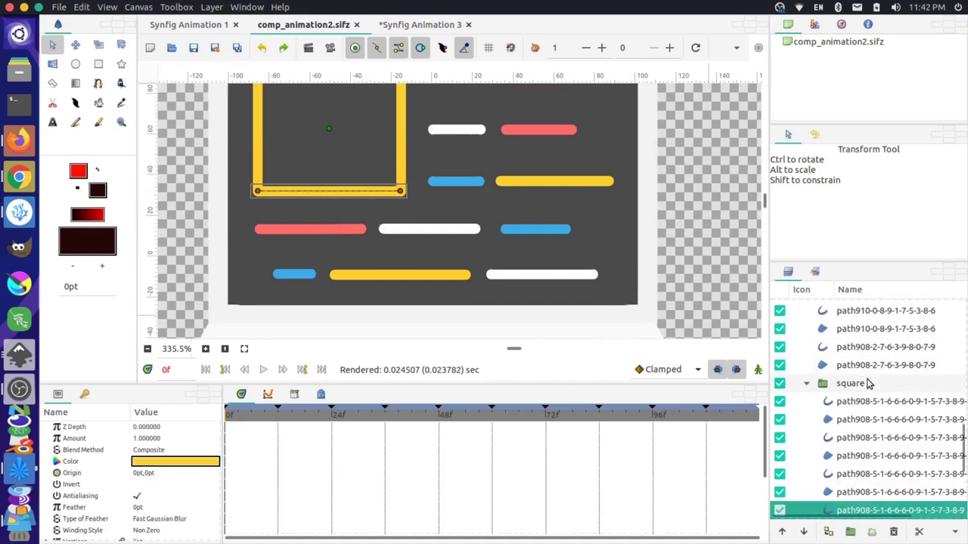
click(831, 383)
scroll(534, 286, up, 3)
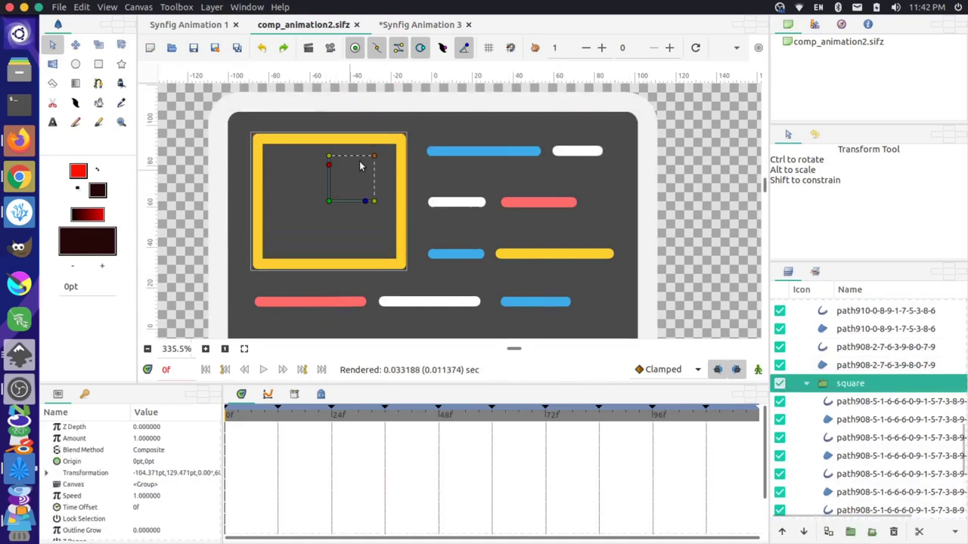
drag(374, 156, 370, 163)
click(674, 194)
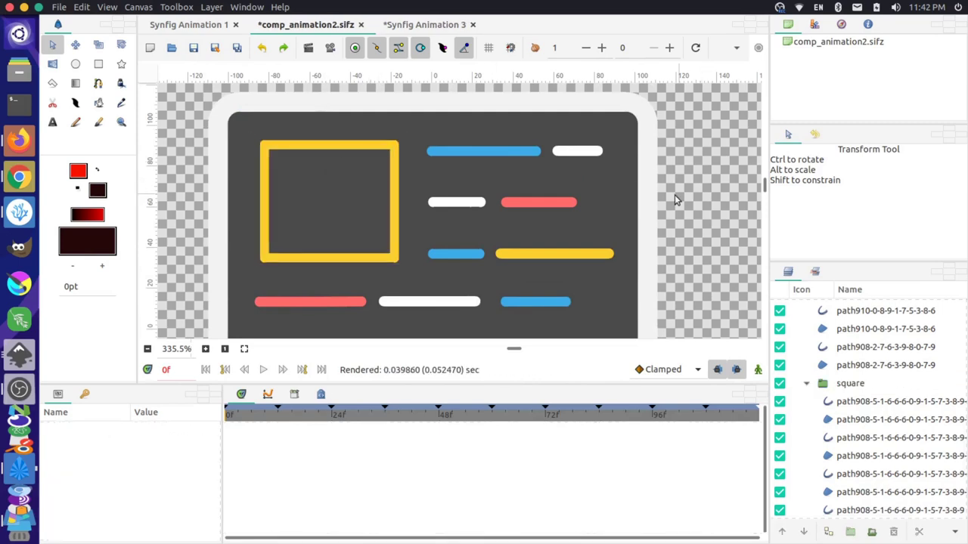
Step: Render the animation to the Desktop as comp_animation3.avi
scroll(674, 197, down, 3)
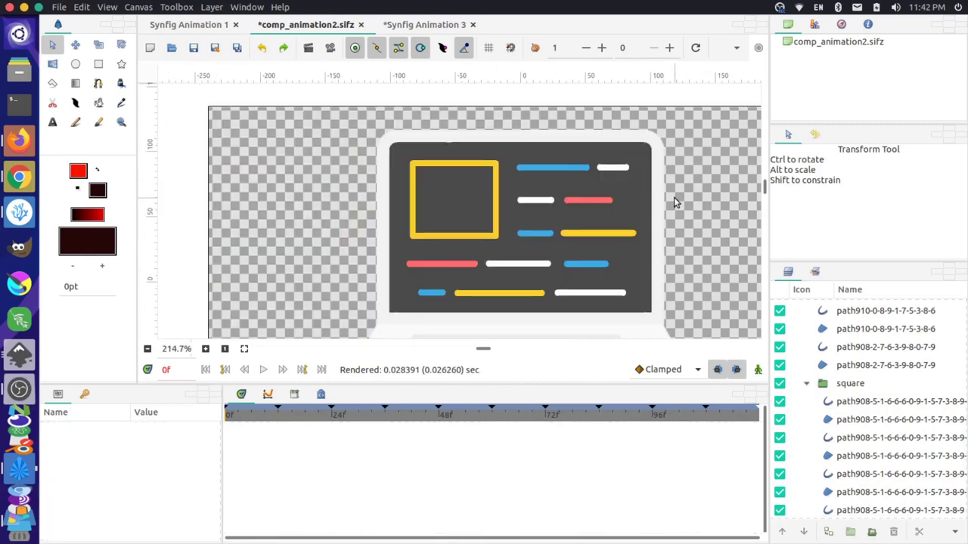
scroll(705, 208, down, 1)
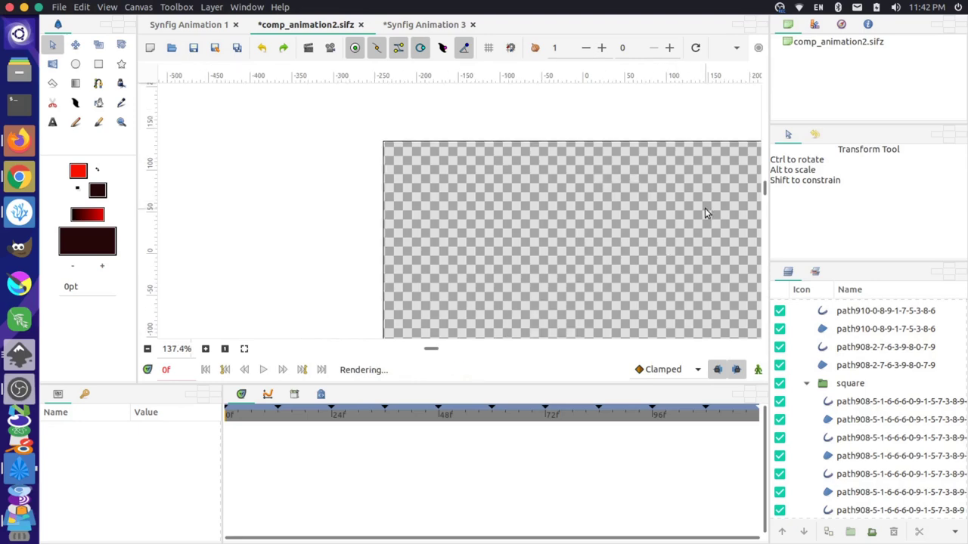
scroll(709, 231, down, 2)
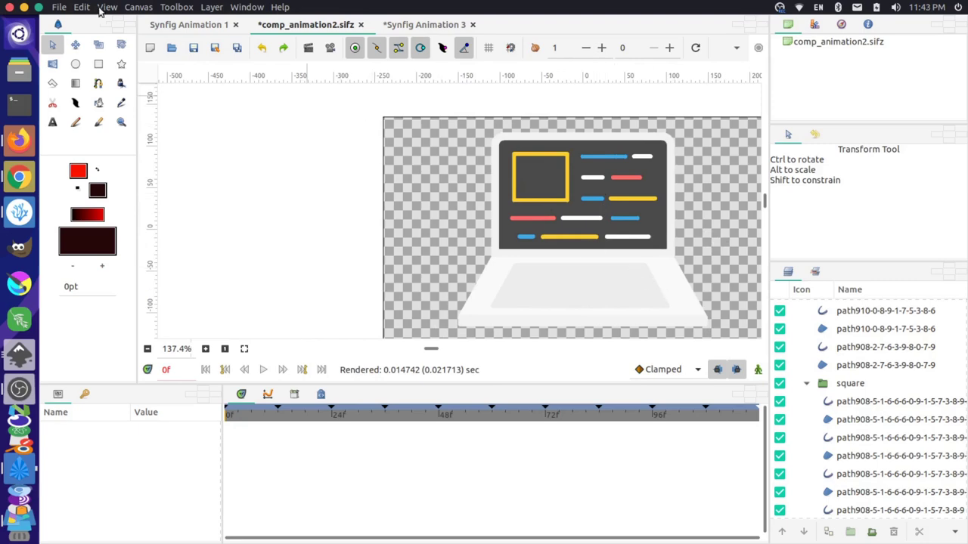
click(59, 7)
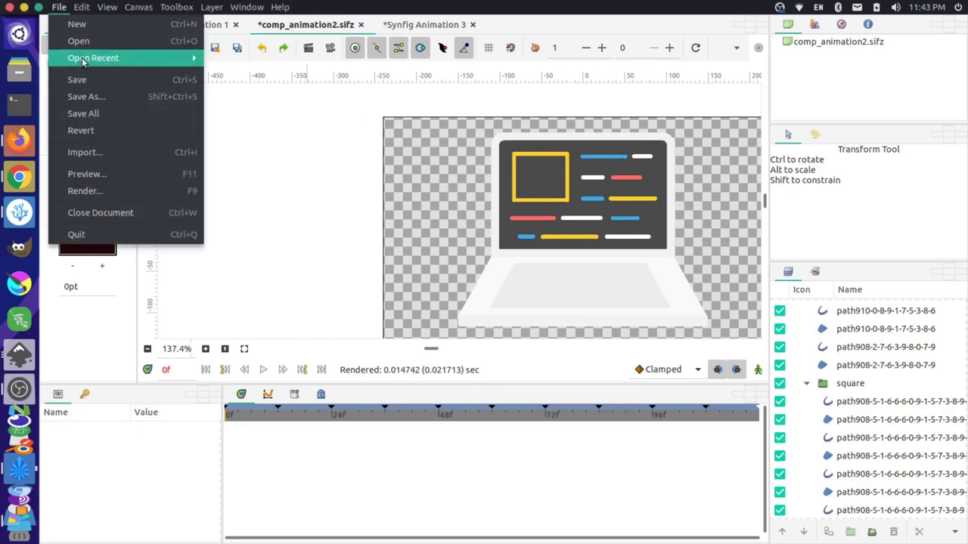
click(101, 189)
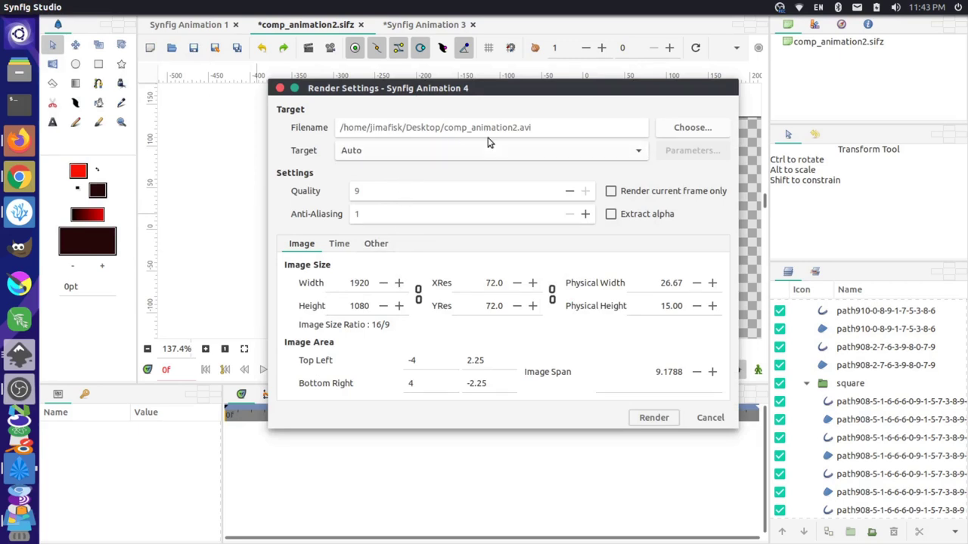
click(514, 128)
text(2)
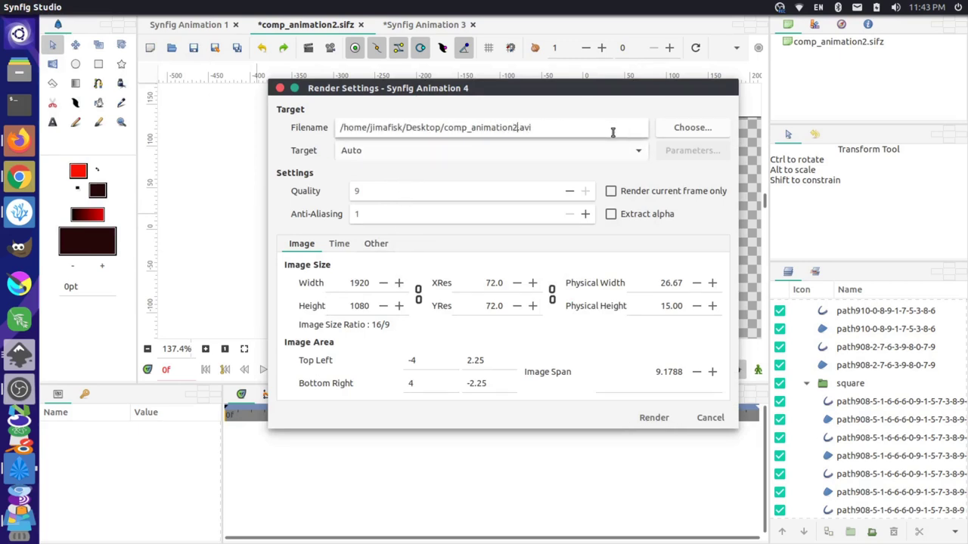
click(653, 420)
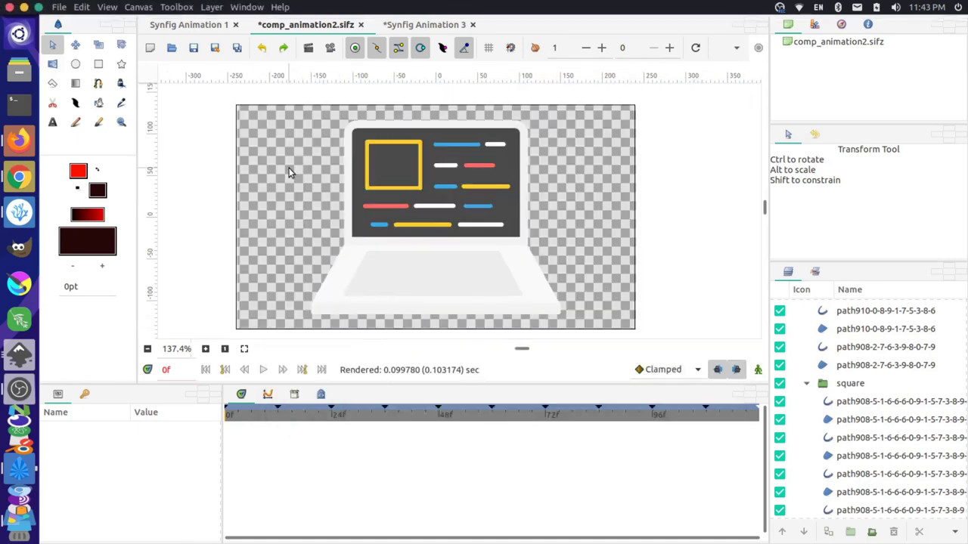
Step: Switch to the desktop, open comp_animation3.avi in the video player and watch the rendered animation repeatedly
key(alt+Tab)
key(alt+shift+Tab)
key(alt+shift+Tab)
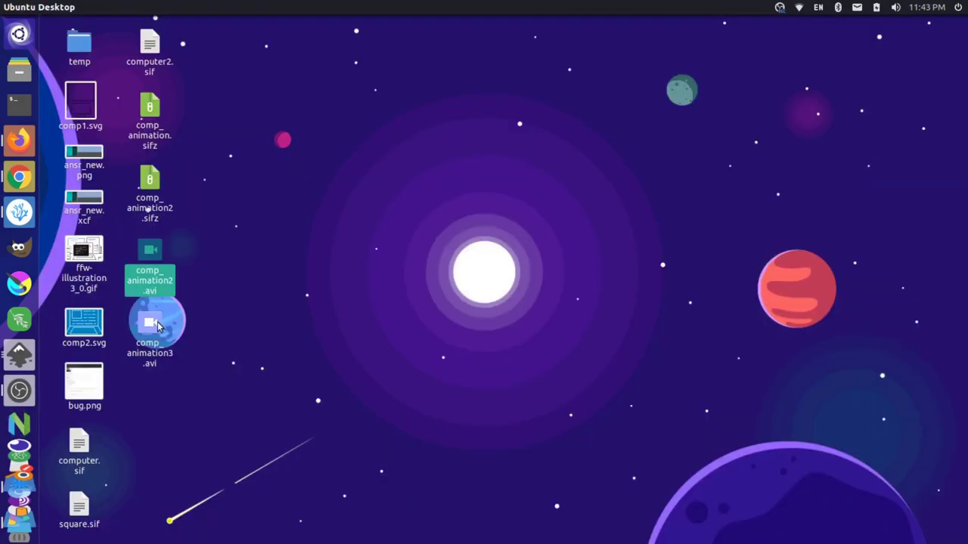
click(156, 325)
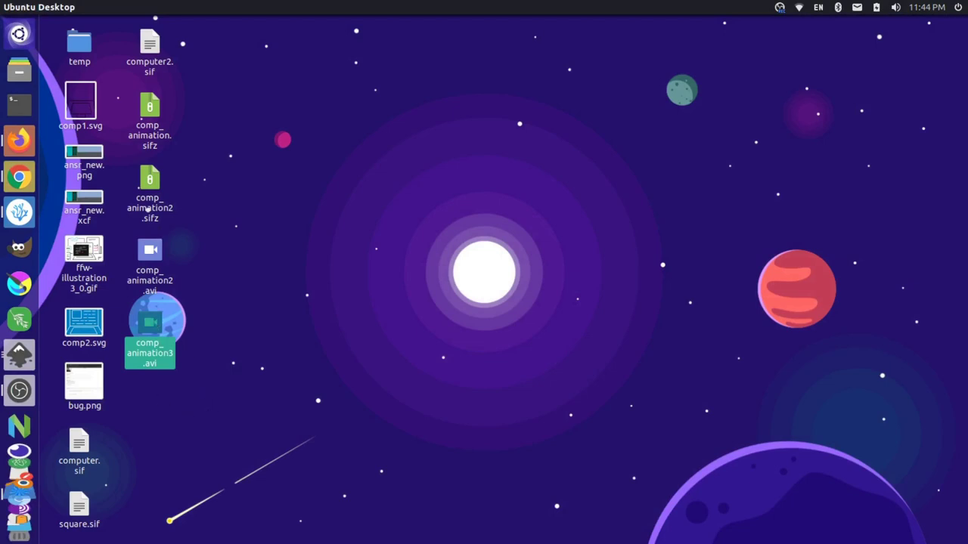
double_click(154, 321)
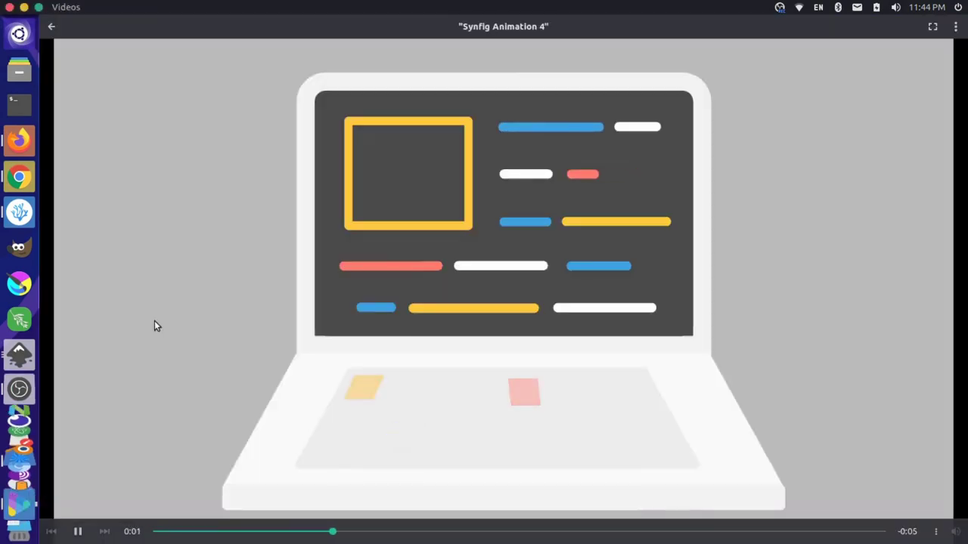
click(79, 533)
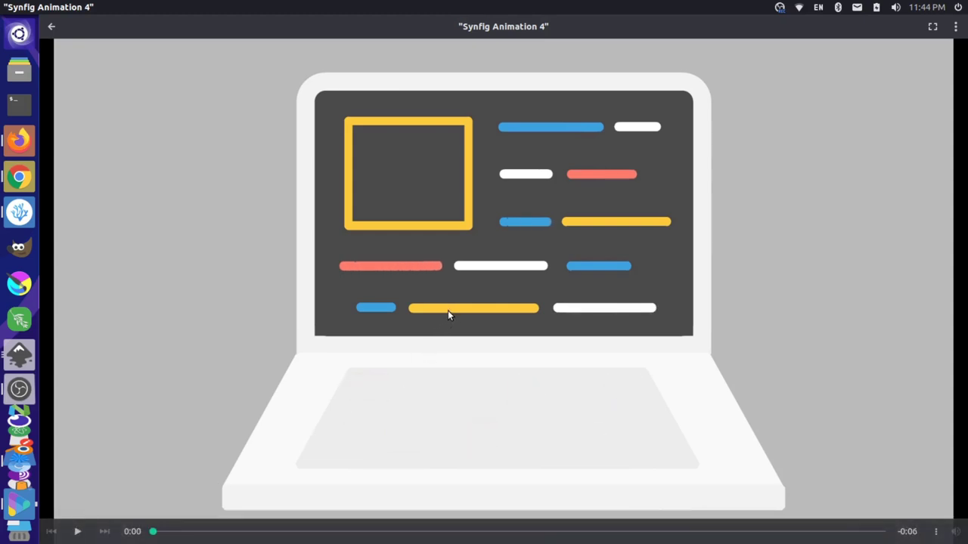
click(78, 533)
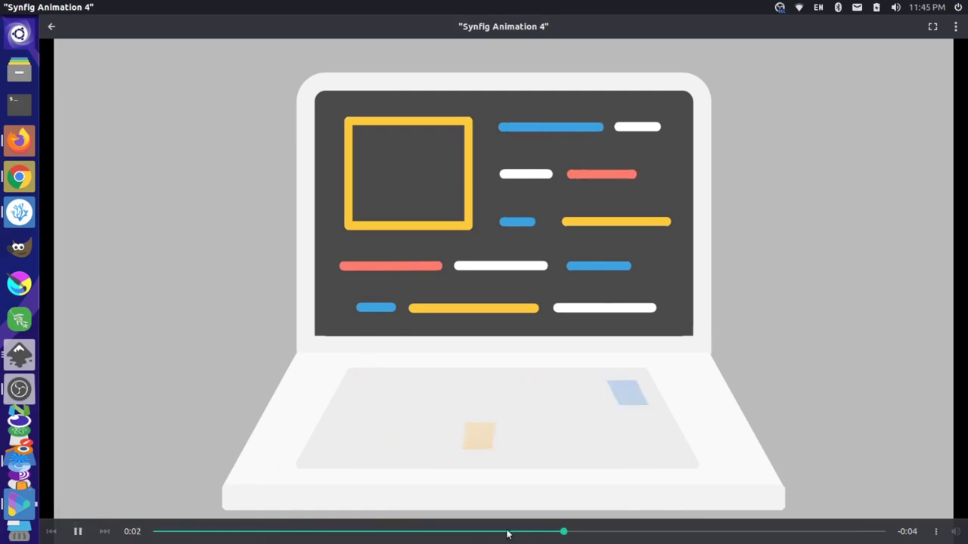
click(78, 532)
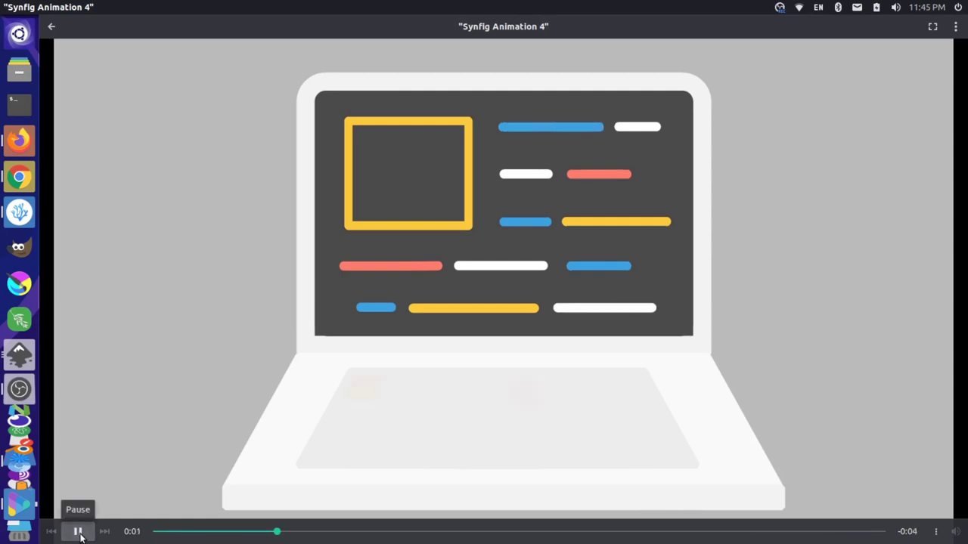
Step: Return to Synfig, scrub and play the animation to compare it with the render, and go back to frame 0
key(alt+Tab)
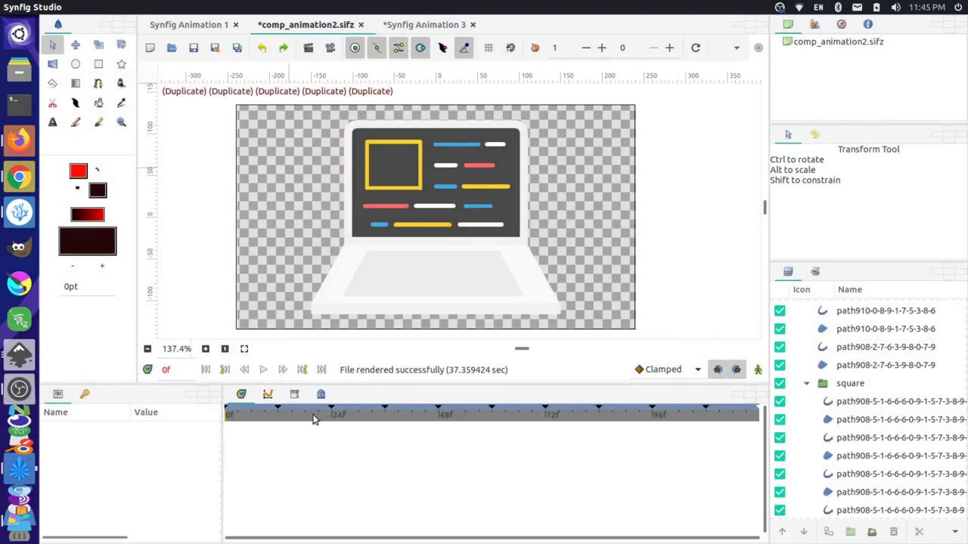
drag(314, 420, 270, 419)
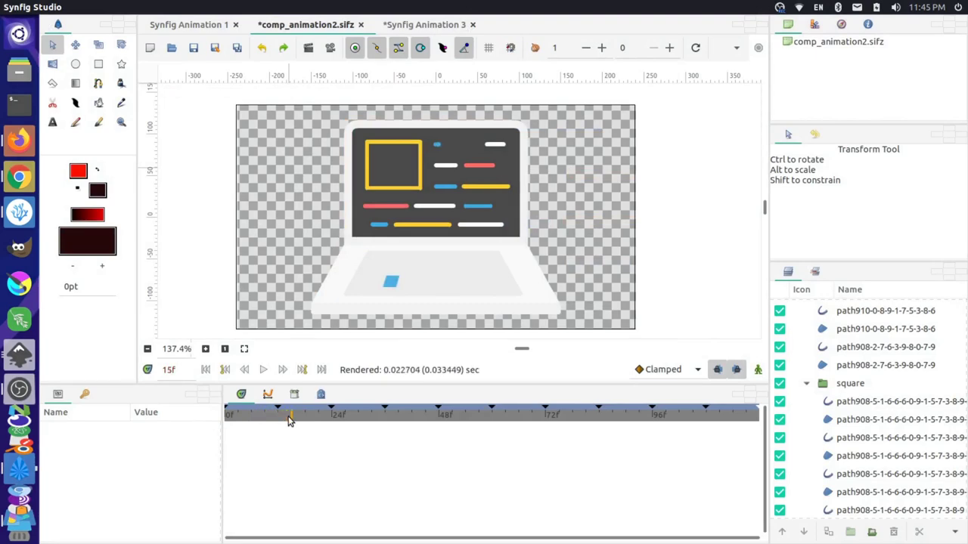
drag(293, 422, 444, 417)
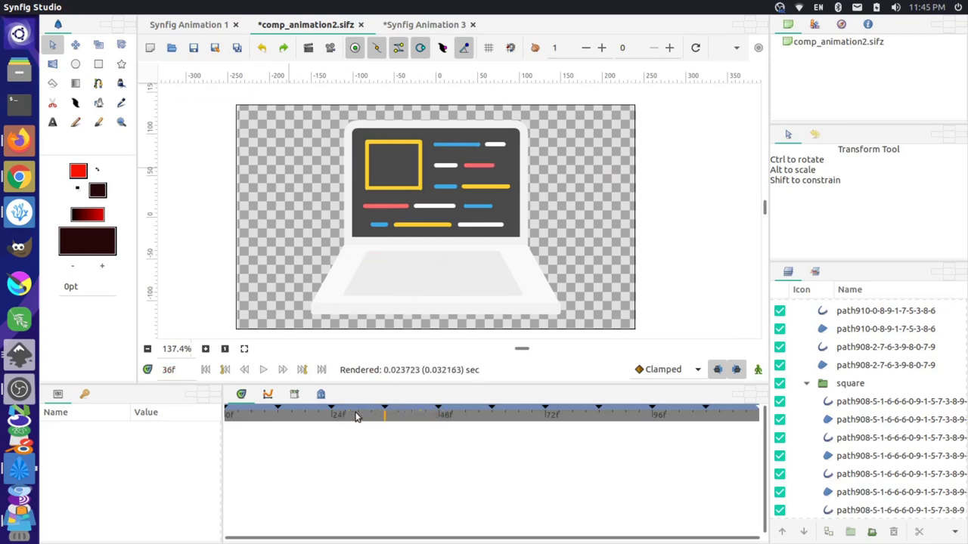
drag(356, 417, 217, 415)
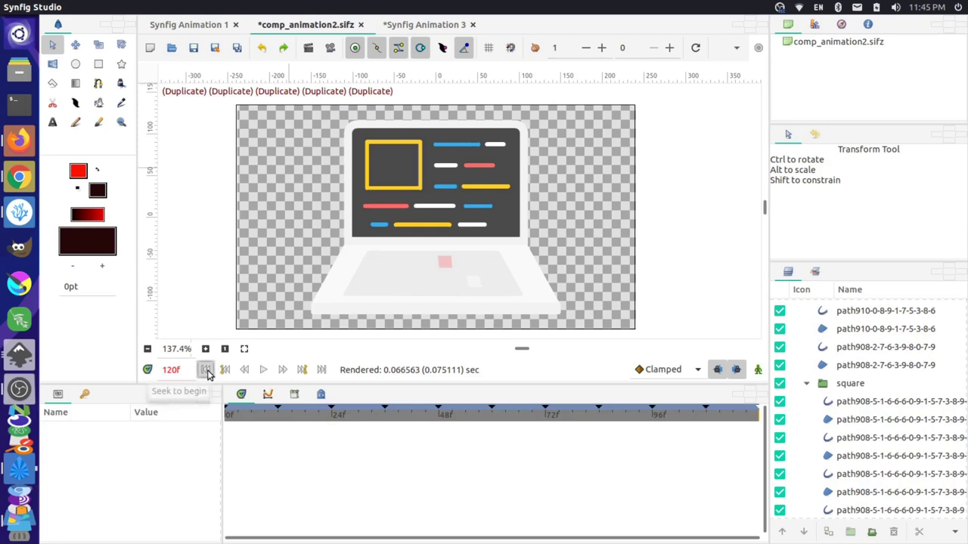
click(205, 370)
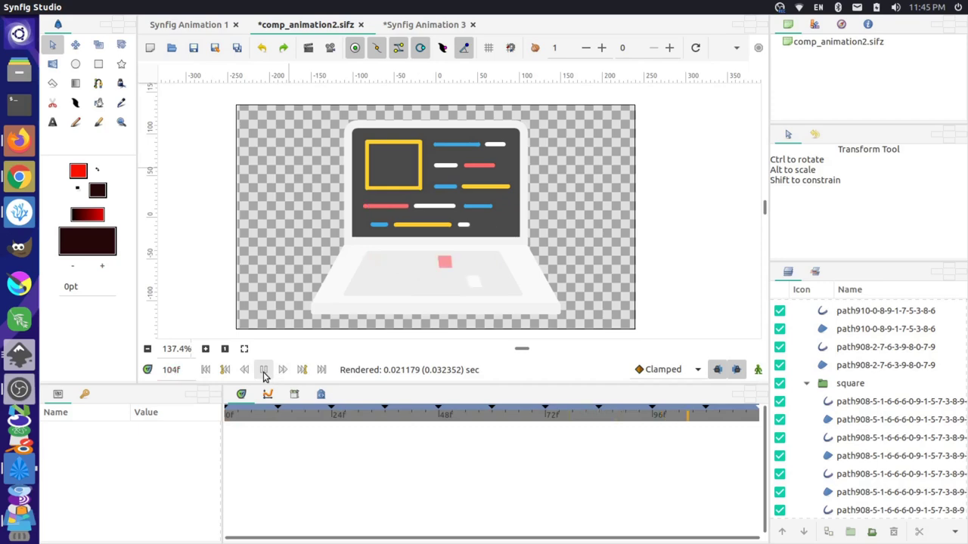
click(229, 420)
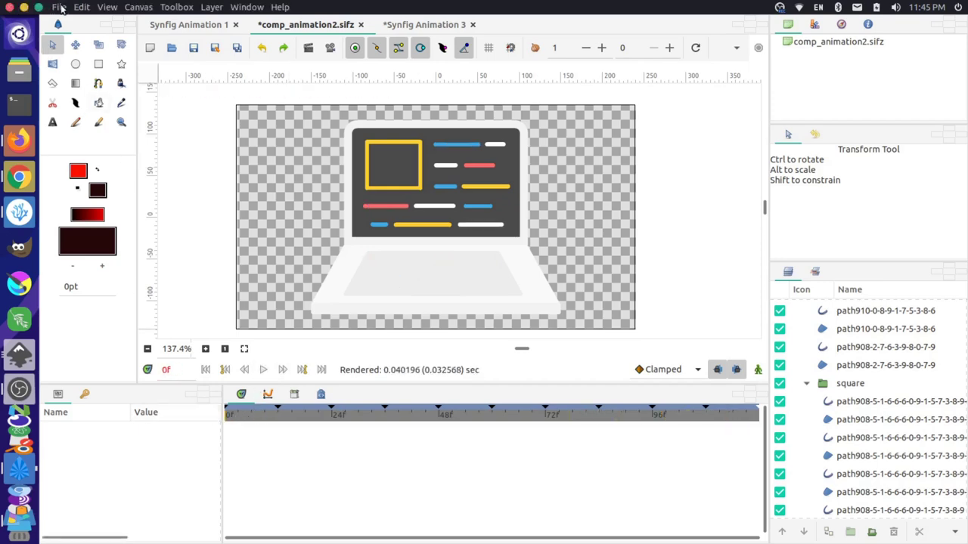
Step: Save comp_animation2.sifz and render it again as comp_animation3.avi on the Desktop
click(59, 7)
click(79, 79)
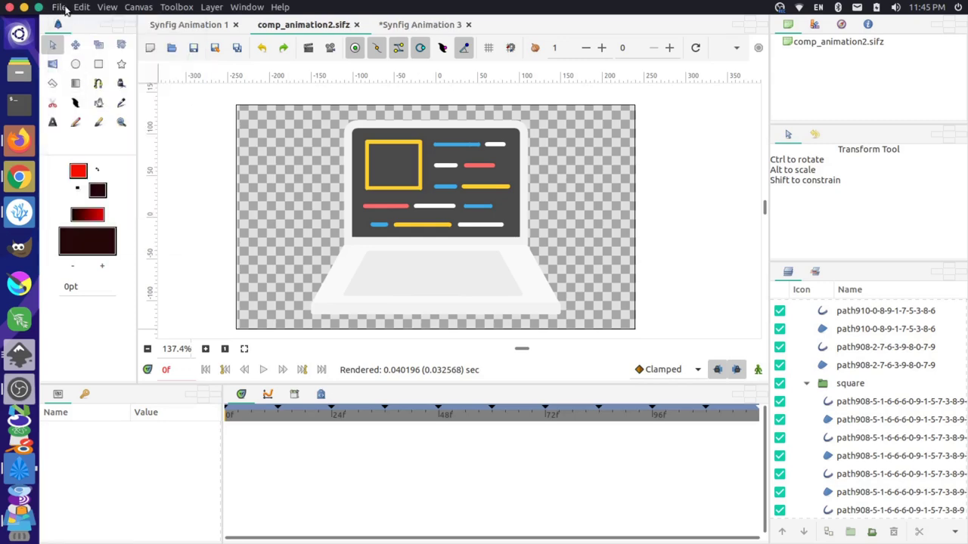
click(65, 8)
click(103, 189)
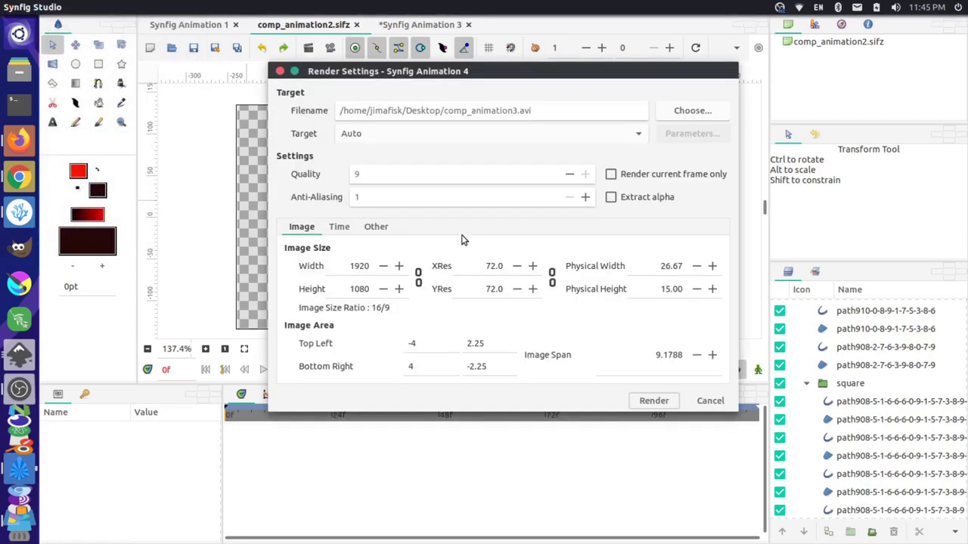
click(653, 400)
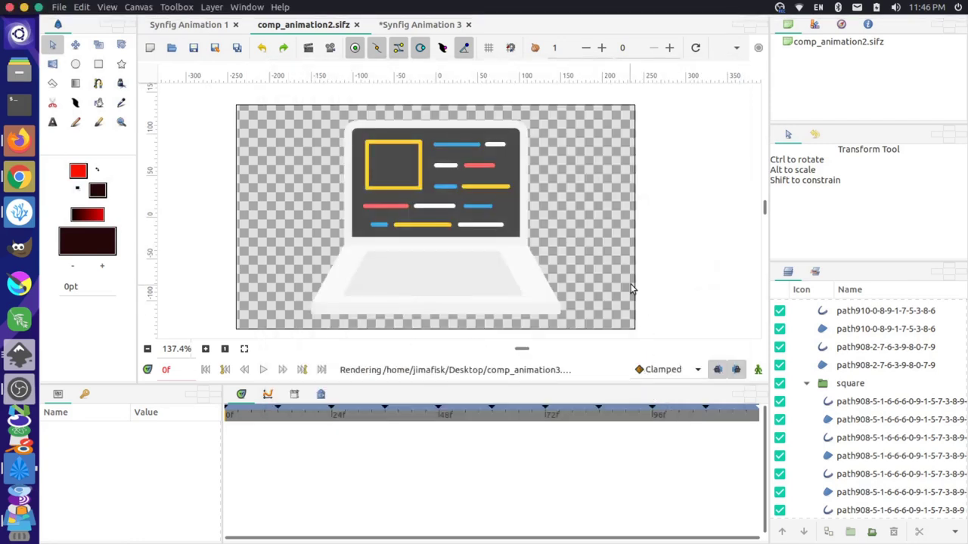
Step: Close the old video window, reopen comp_animation3.avi from the desktop and play the new render
key(alt+Tab)
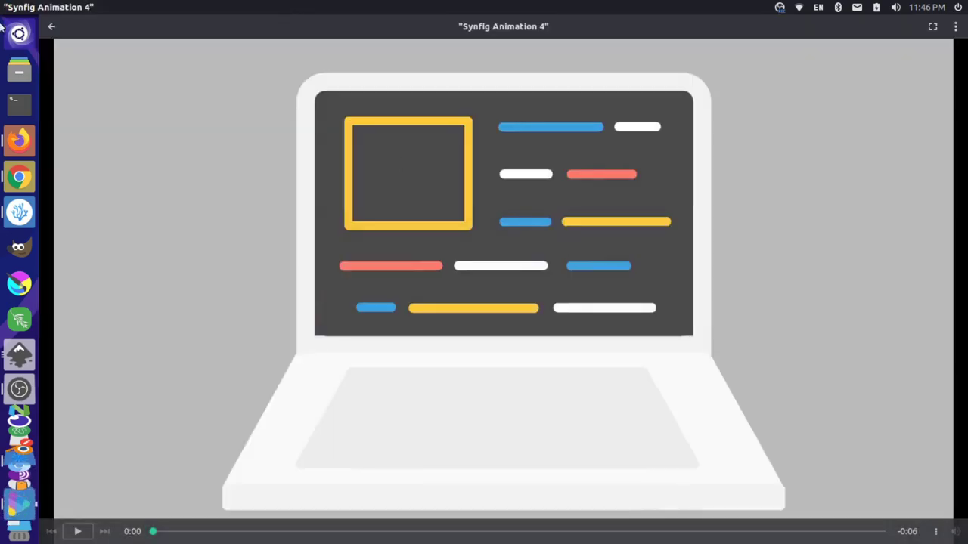
click(11, 7)
key(alt+Tab)
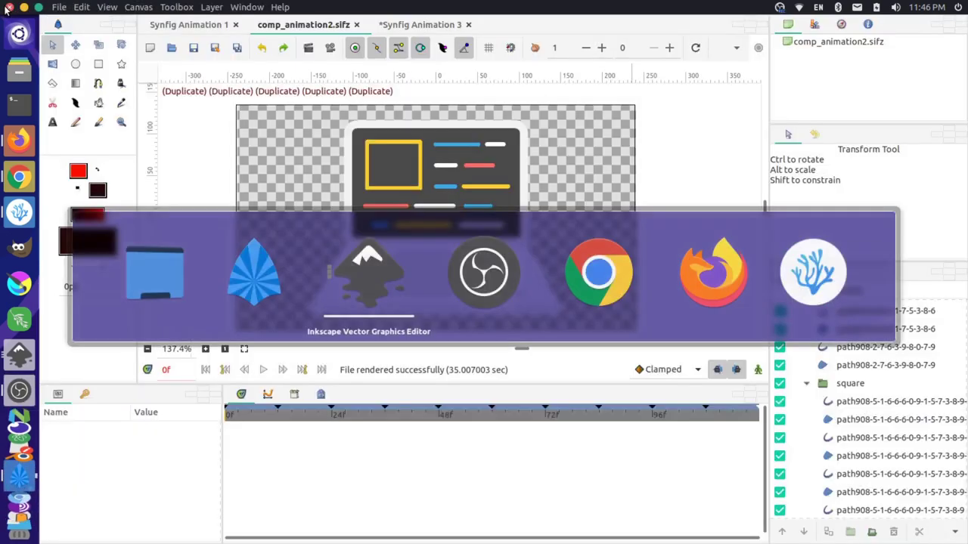
key(Left)
key(Left)
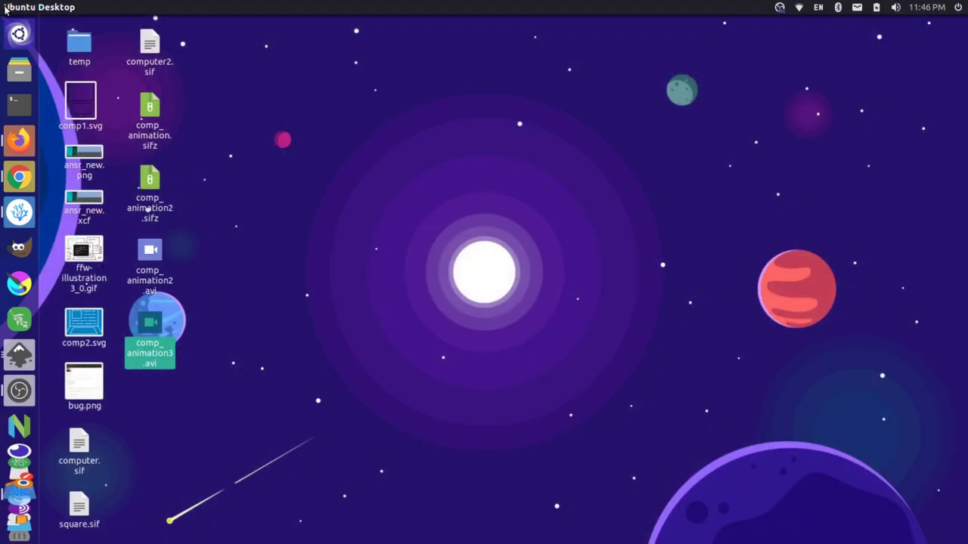
click(248, 321)
double_click(152, 324)
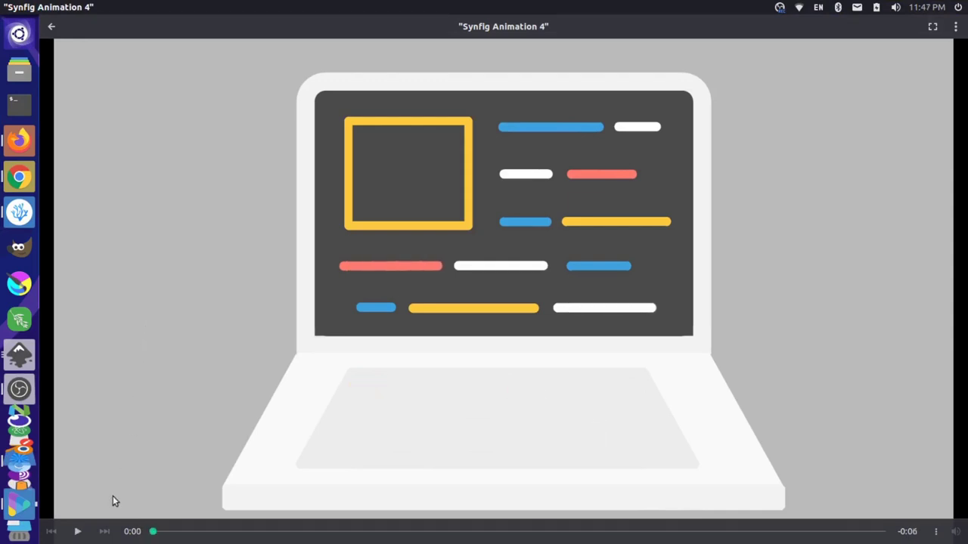
click(80, 533)
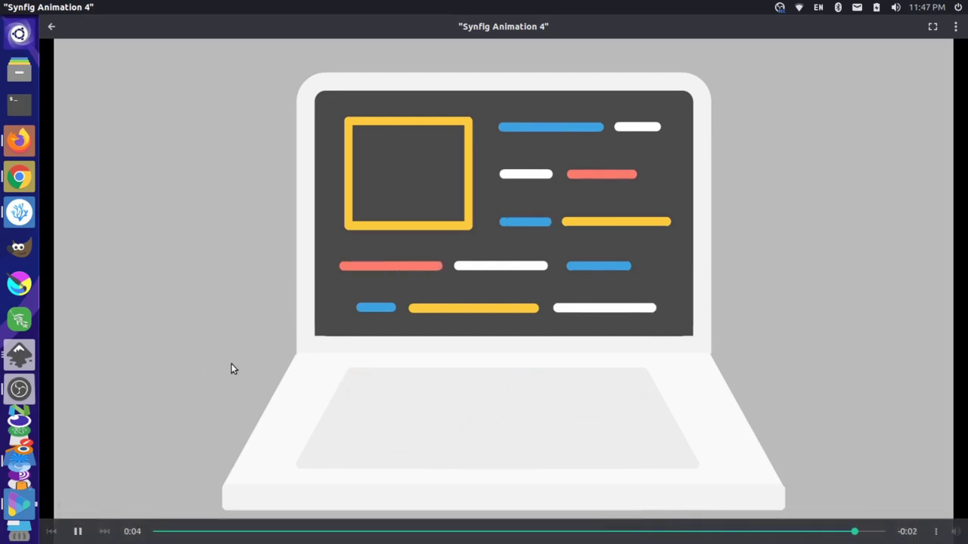
click(77, 531)
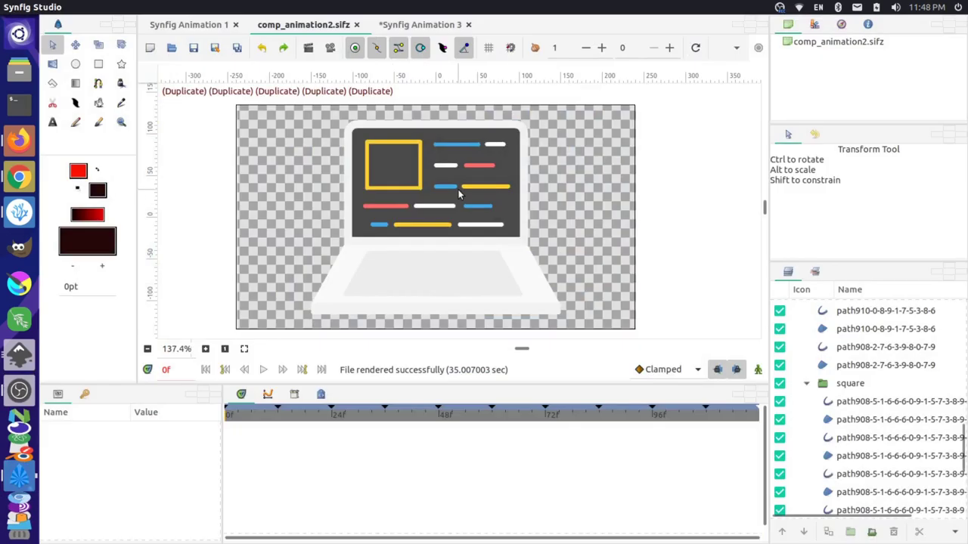
Step: Render the 1920 x 1080 laptop animation to the Desktop as comp_animation3.gif with the Auto target
click(58, 7)
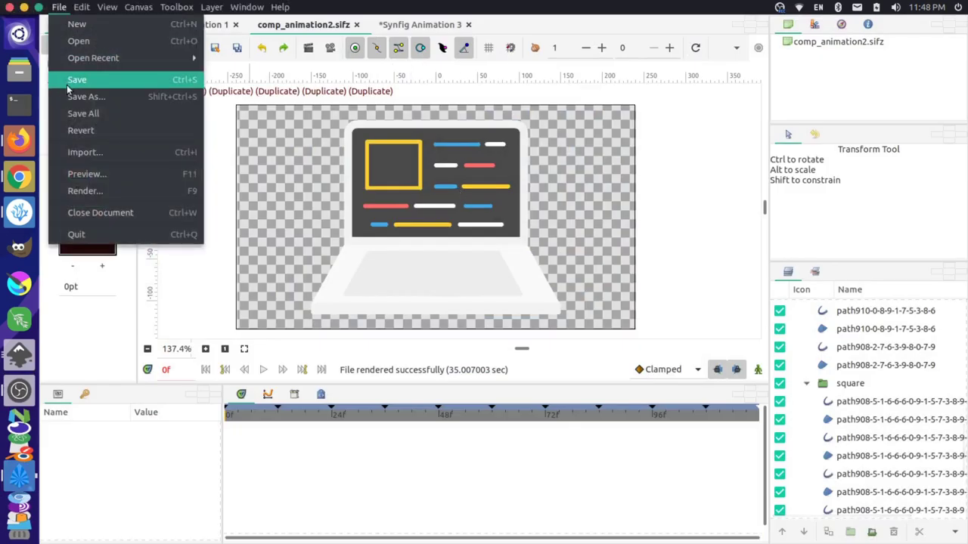
click(92, 192)
click(601, 97)
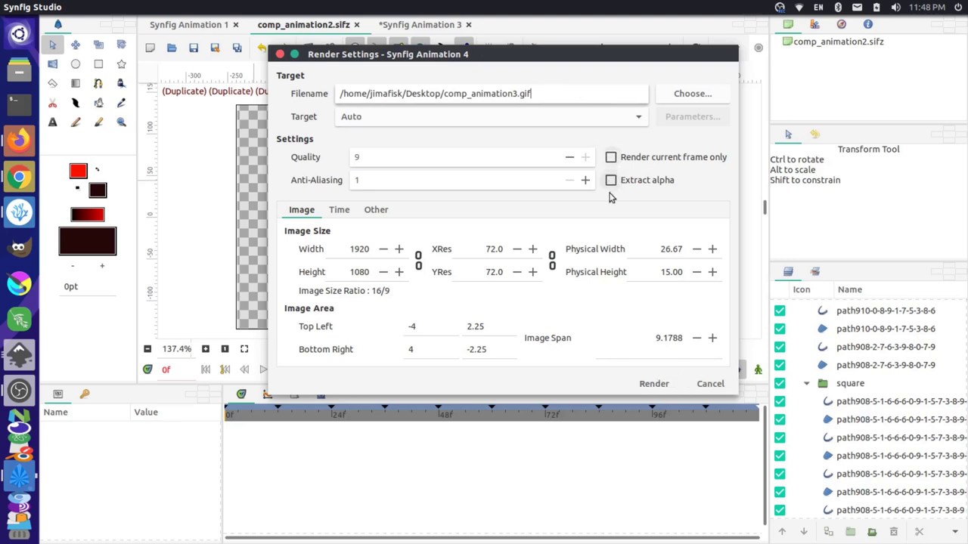
click(652, 382)
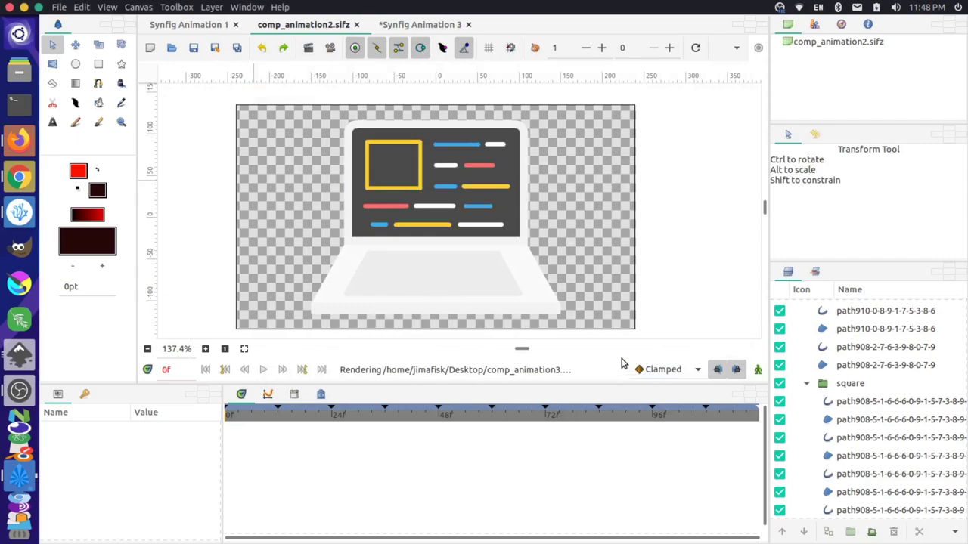
Step: Switch to the desktop to look for the rendered comp_animation3.gif, and check the render status in Synfig
key(alt+Tab)
key(alt+shift+Tab)
key(alt+shift+Tab)
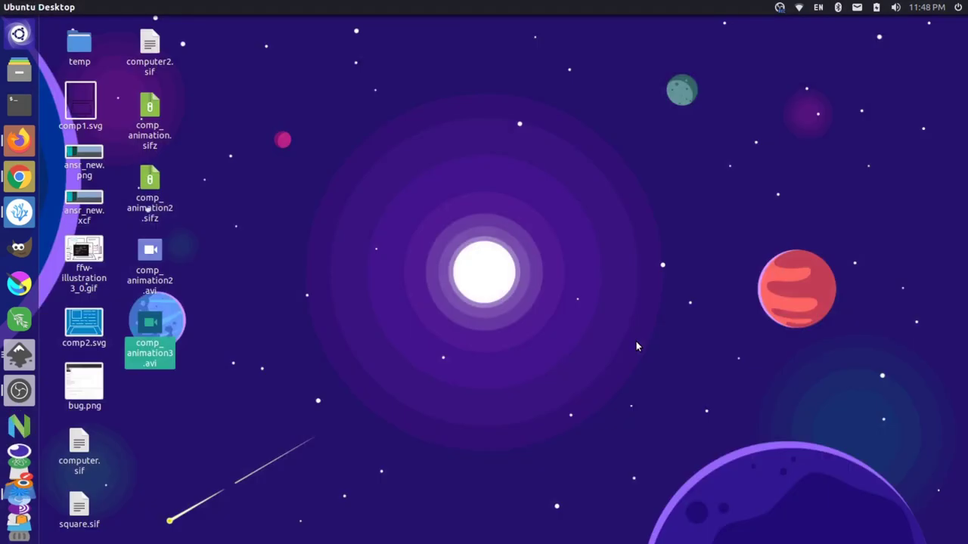
key(alt+Tab)
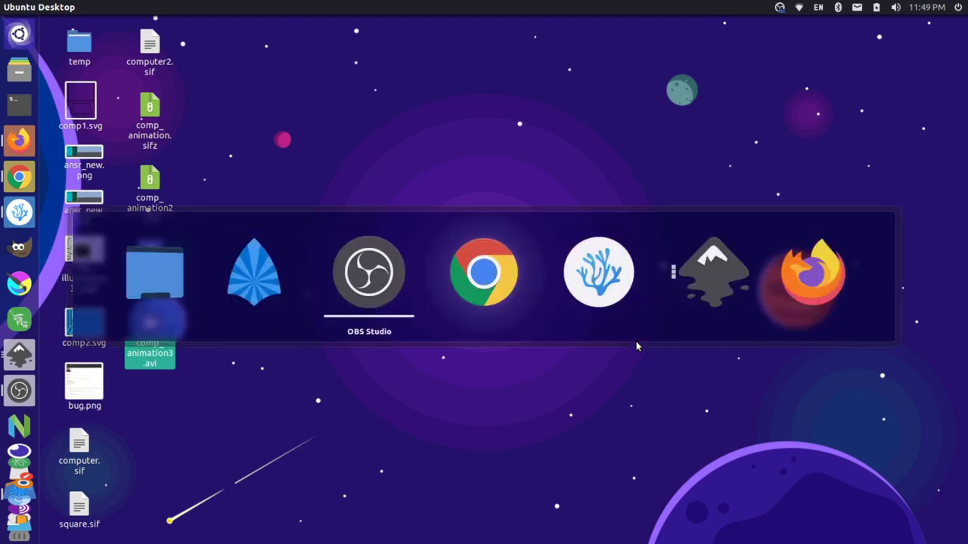
key(alt+Tab)
key(alt+Tab)
key(alt+Tab)
key(alt+Tab)
key(alt+Tab)
key(alt+Tab)
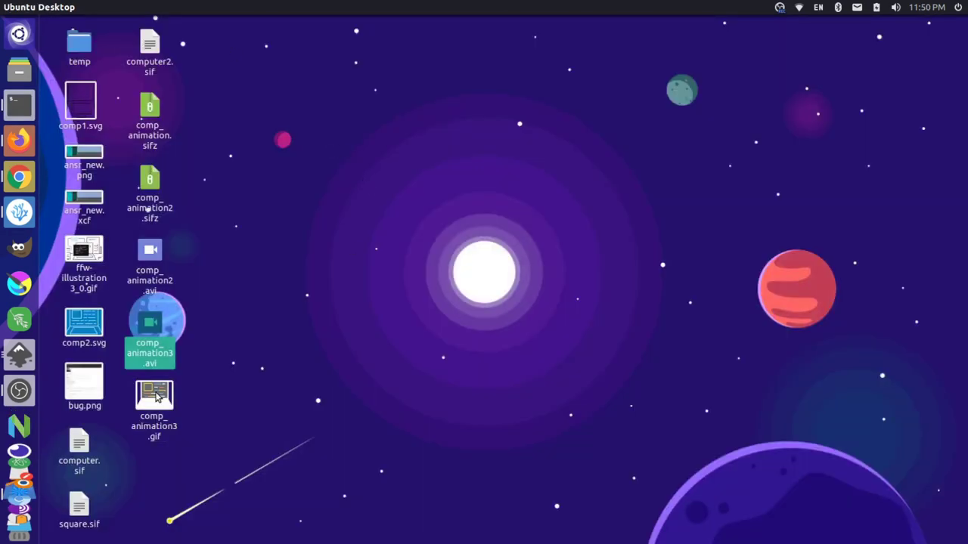
key(alt+Tab)
key(Tab)
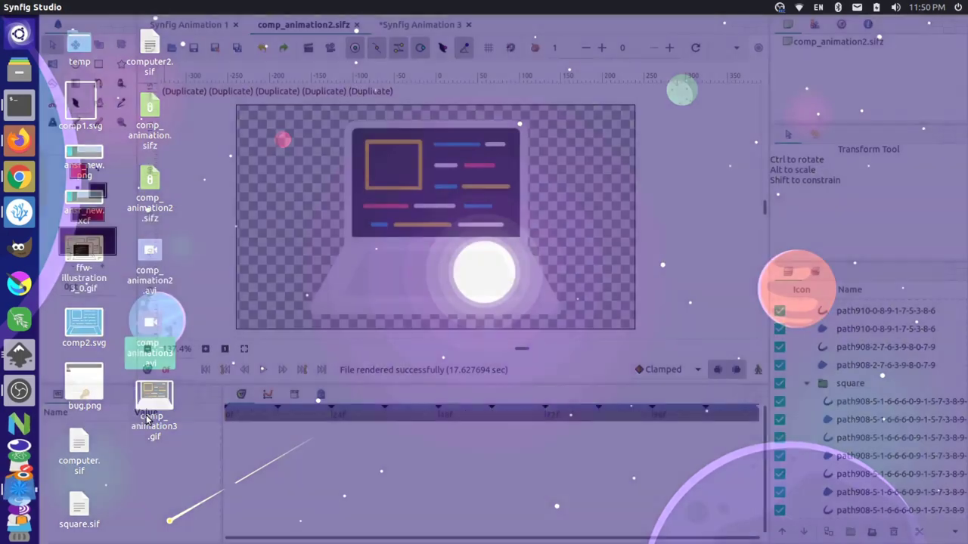
key(alt+Tab)
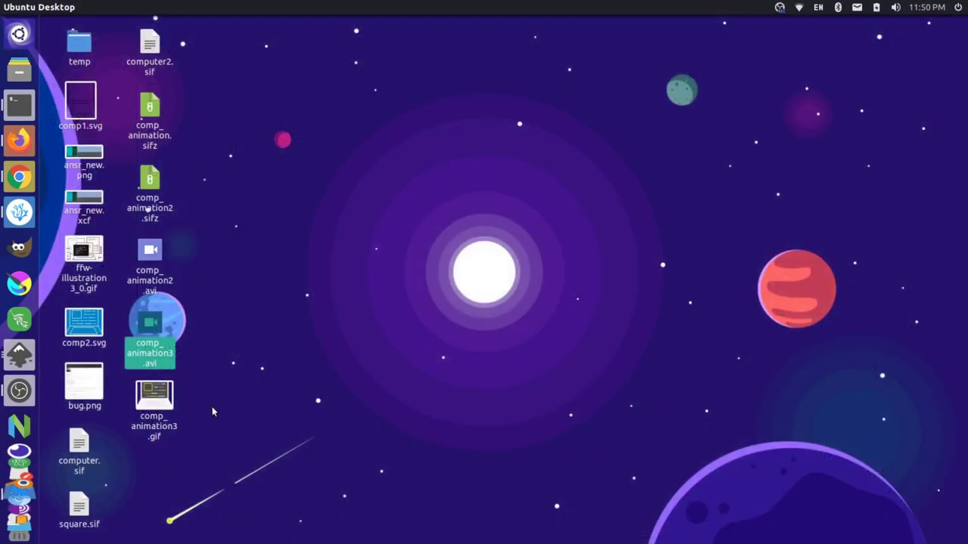
Step: Open comp_animation3.gif in the image viewer, watch the laptop animation, and close the viewer
click(211, 408)
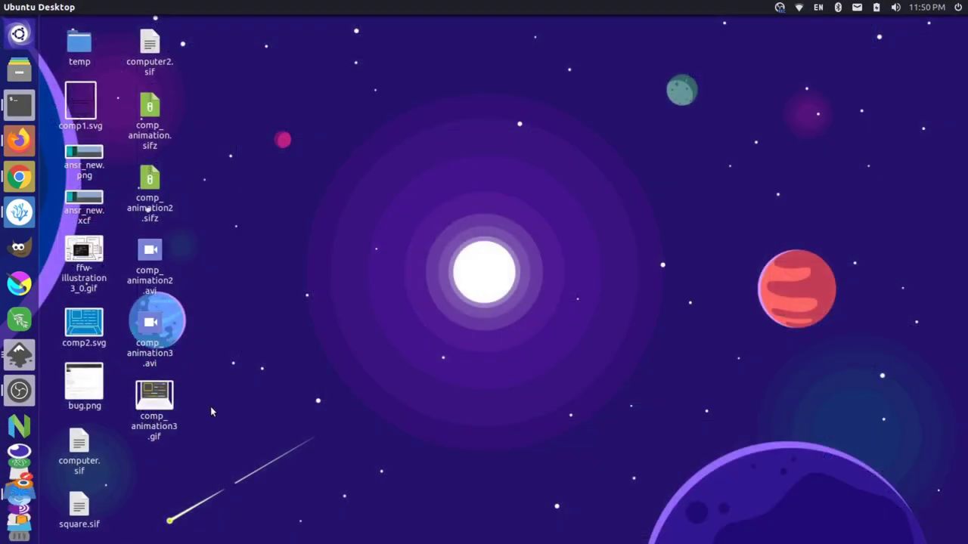
double_click(154, 396)
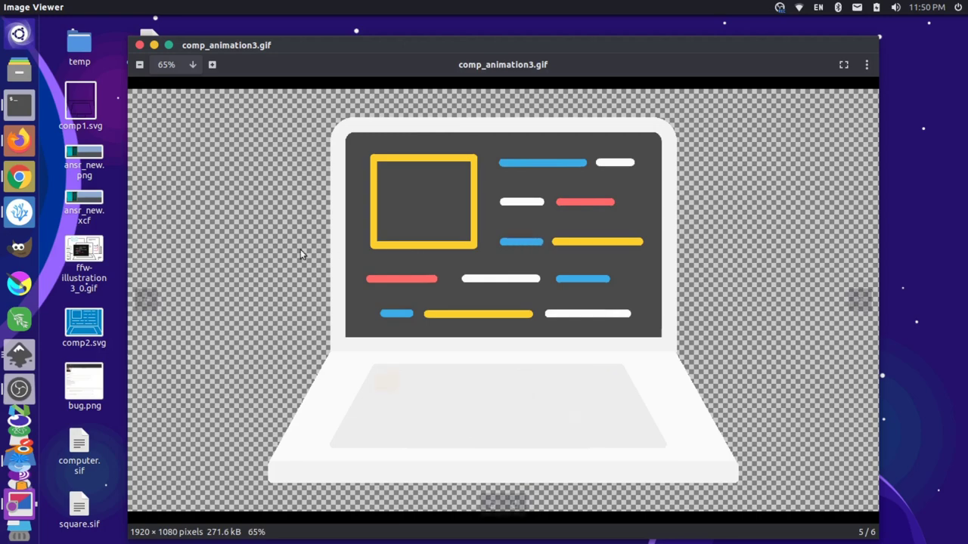
click(141, 45)
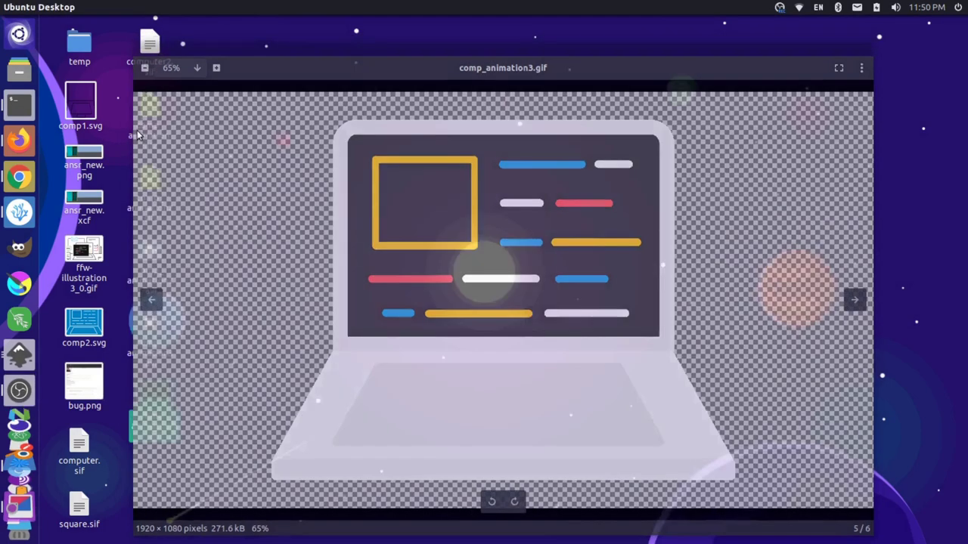
Step: Return to Synfig, open the canvas properties of comp_animation2.sifz, and move the dialog away from the laptop artwork
click(19, 484)
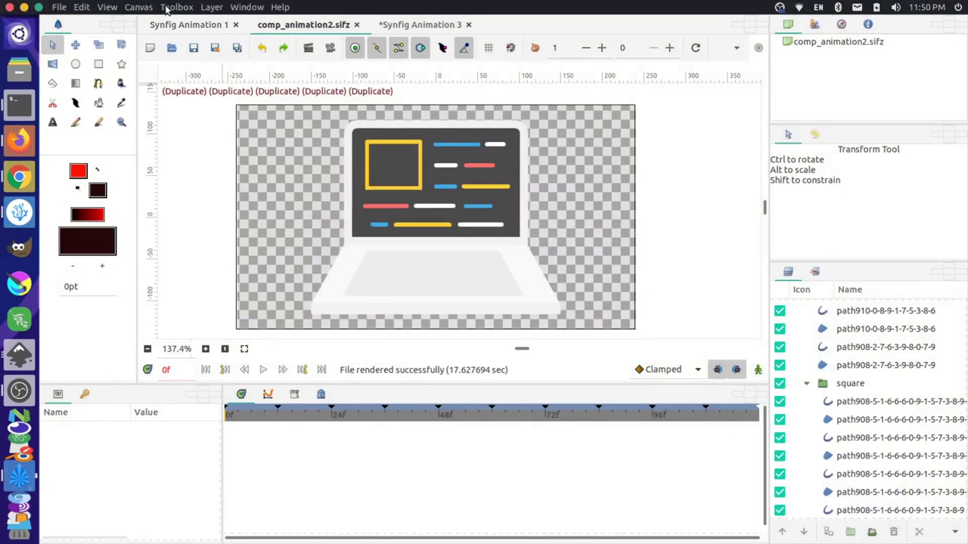
click(139, 7)
click(155, 23)
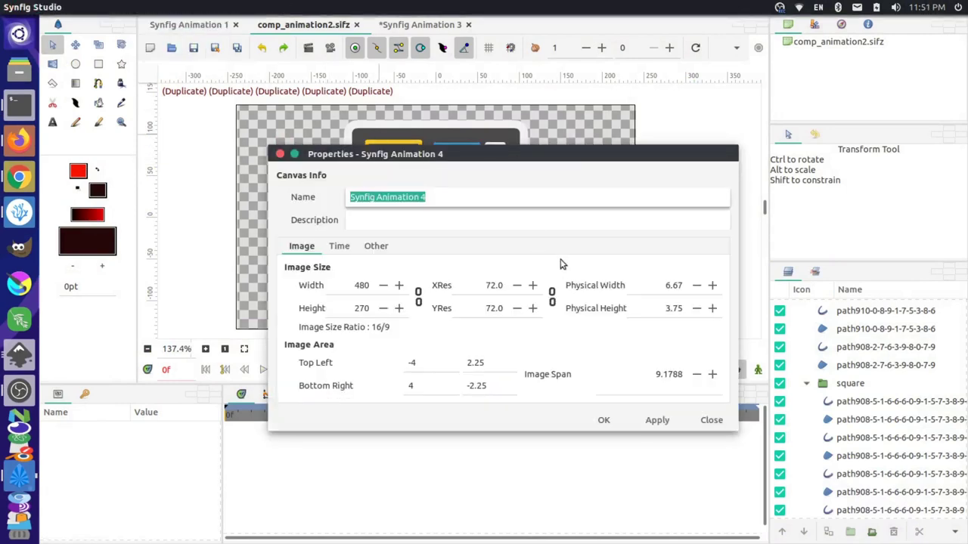
drag(514, 154, 332, 233)
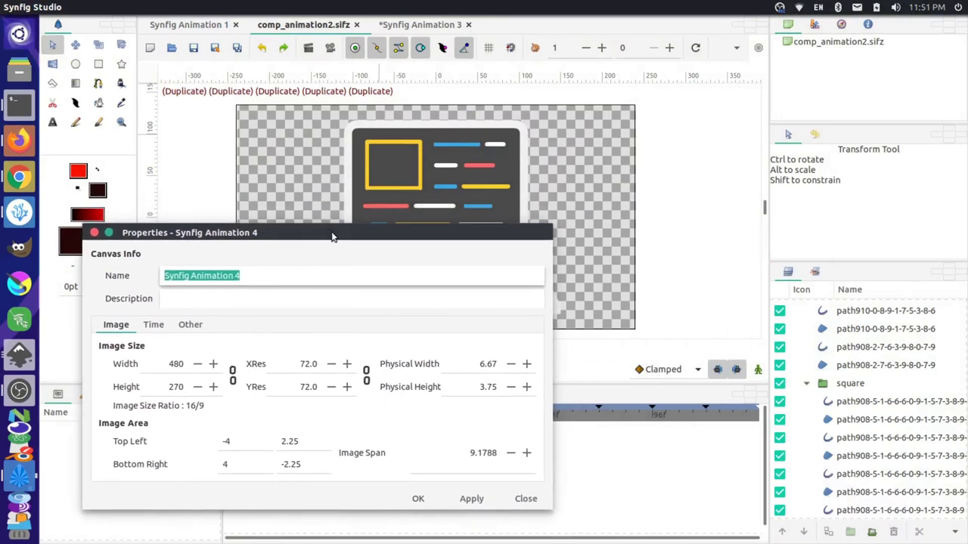
Step: Reduce the canvas width to 319 pixels, apply it, and shrink the canvas further to 209 x 105 pixels
double_click(197, 366)
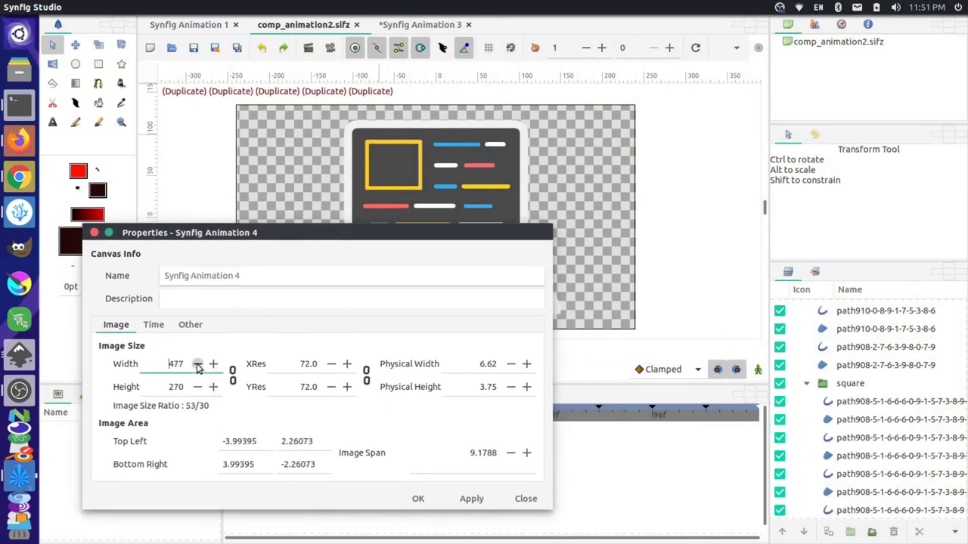
click(197, 366)
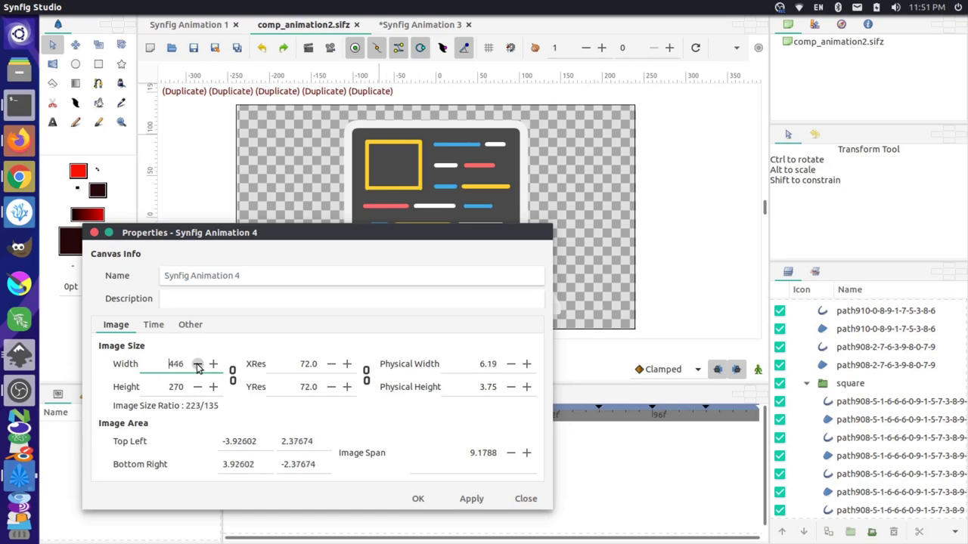
click(196, 366)
drag(197, 365, 196, 366)
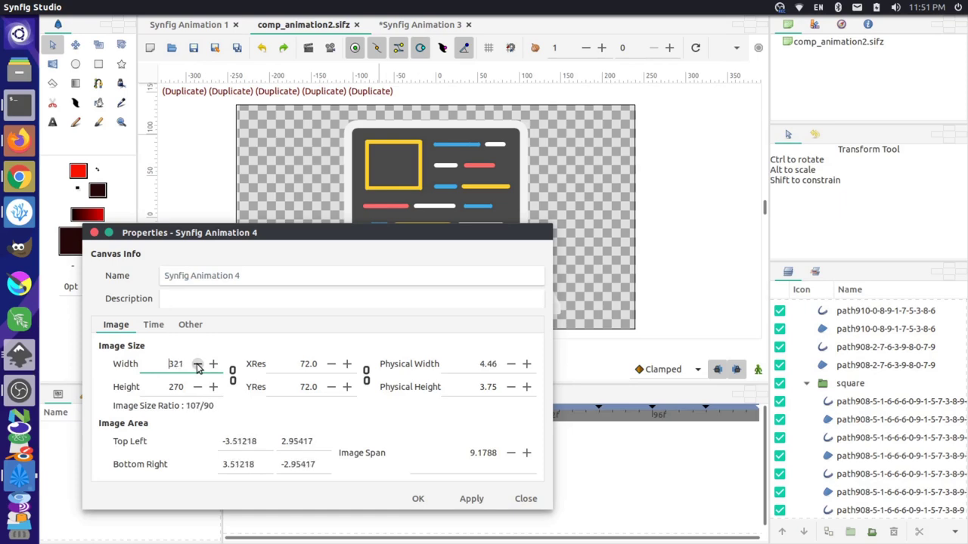
click(470, 499)
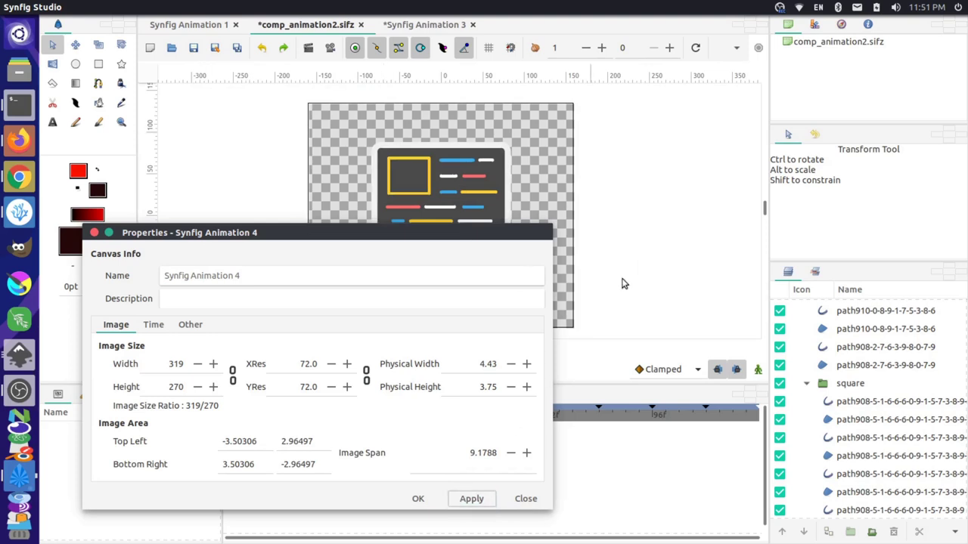
scroll(639, 222, down, 3)
scroll(625, 229, up, 2)
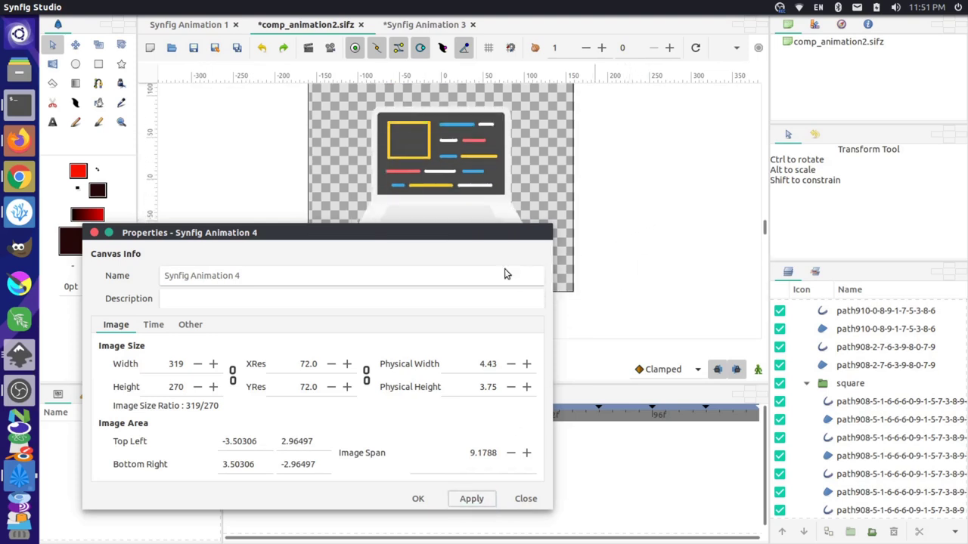
scroll(193, 366, down, 15)
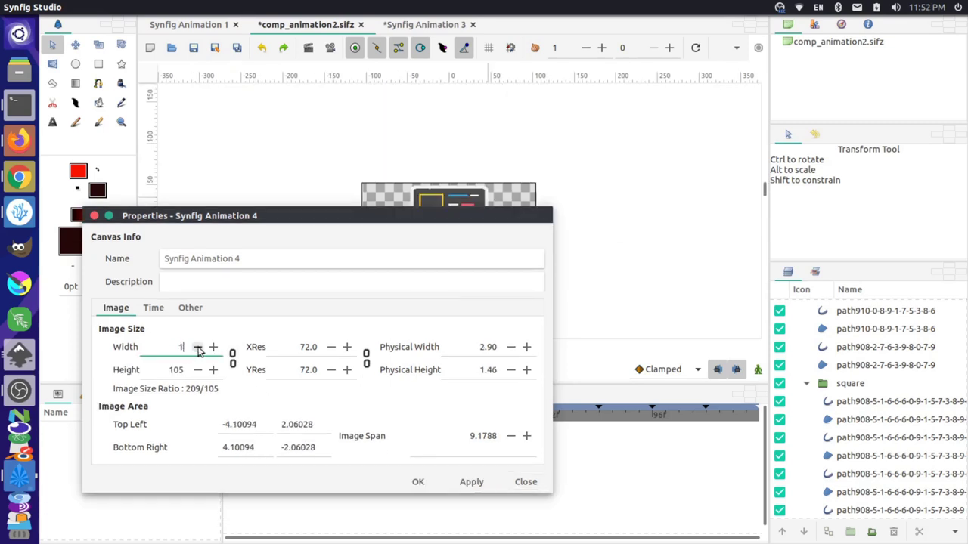
Step: Set the canvas size to 1920 x 1080 pixels and apply it
key(Tab)
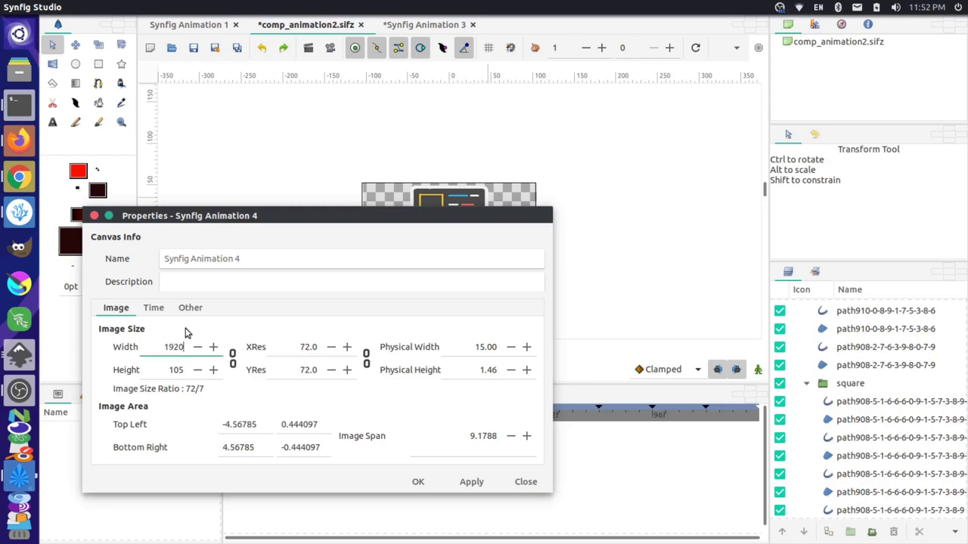
double_click(165, 369)
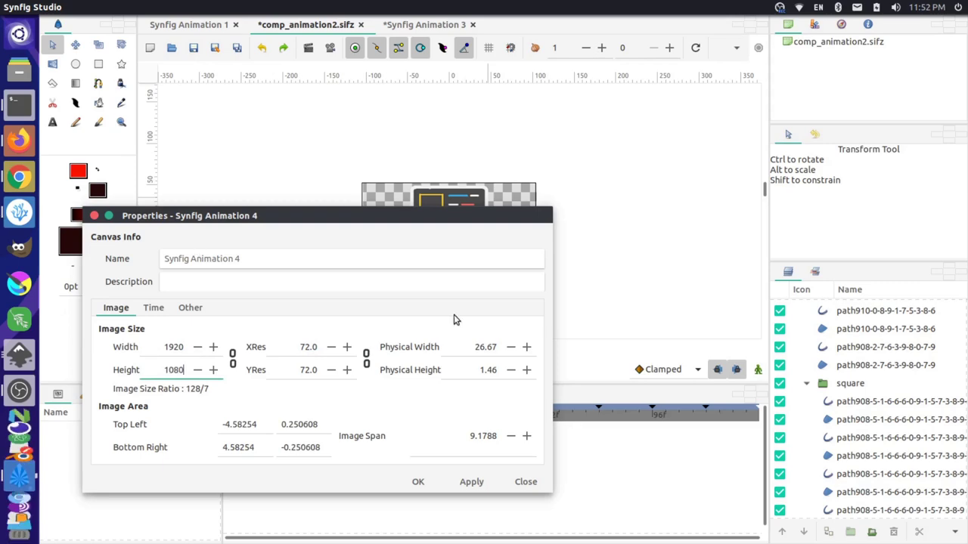
click(472, 483)
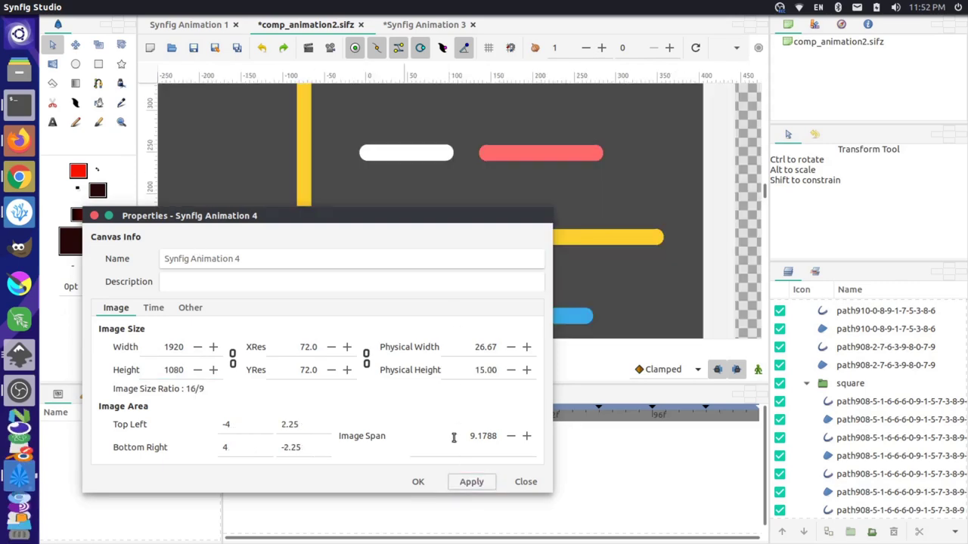
click(418, 479)
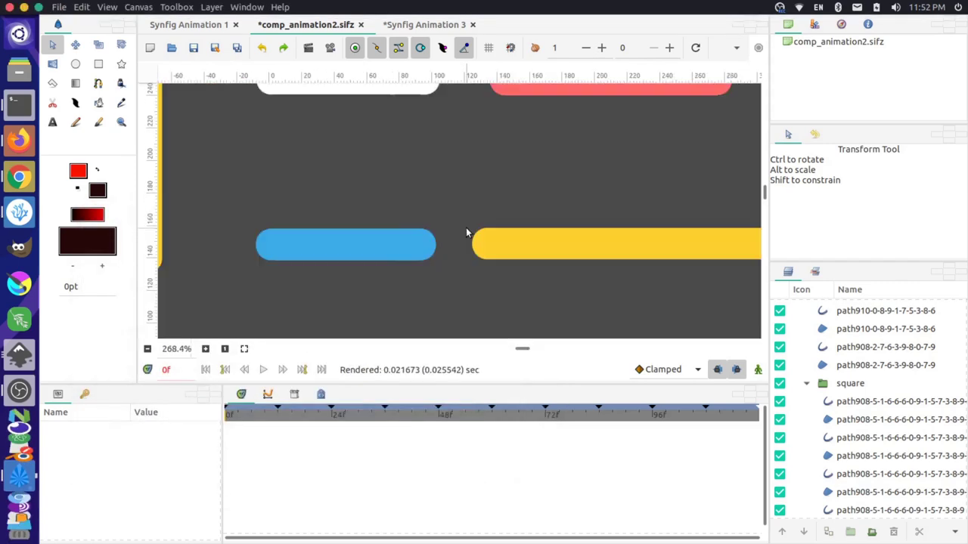
ctrl+scroll(466, 234, down, 7)
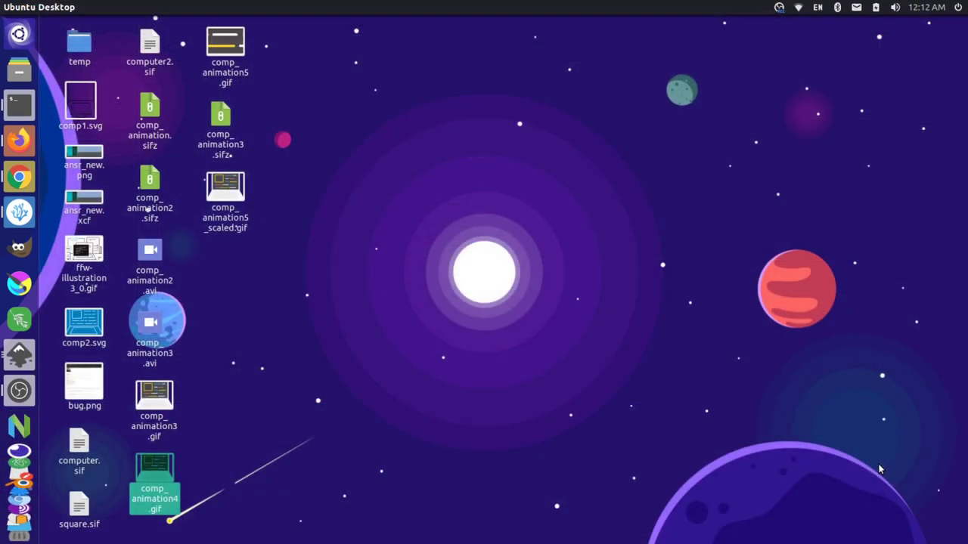
Step: Switch to Firefox and examine the animated laptop beside "Edit right on the page" on the localhost:3000 home page
key(alt+Tab)
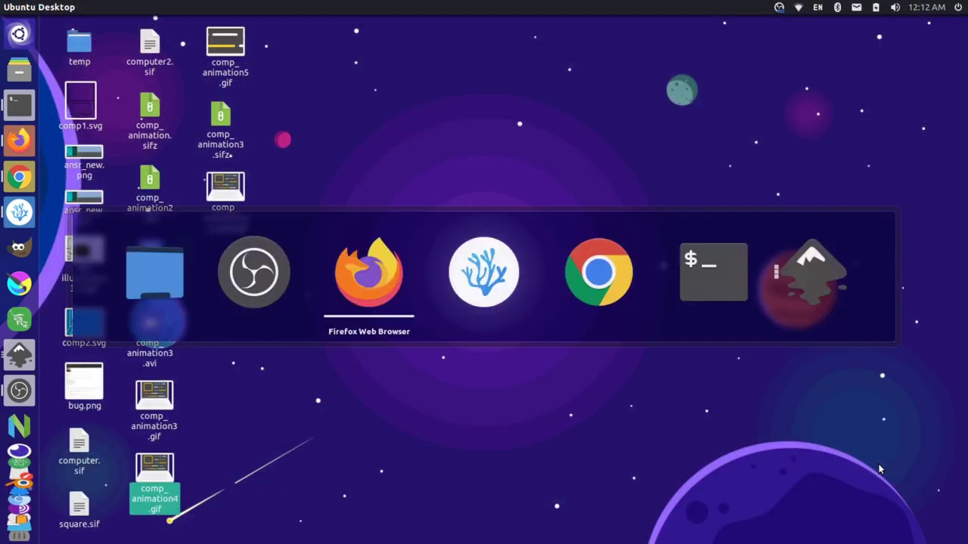
key(alt+Tab)
key(alt+shift+Tab)
key(alt+Tab)
key(alt+Tab)
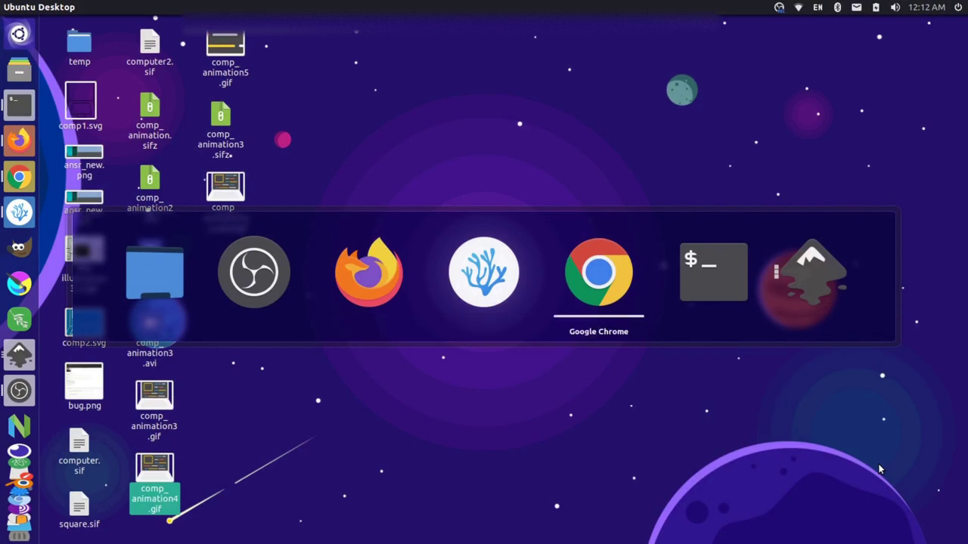
key(alt+shift+Tab)
key(alt+shift+Tab)
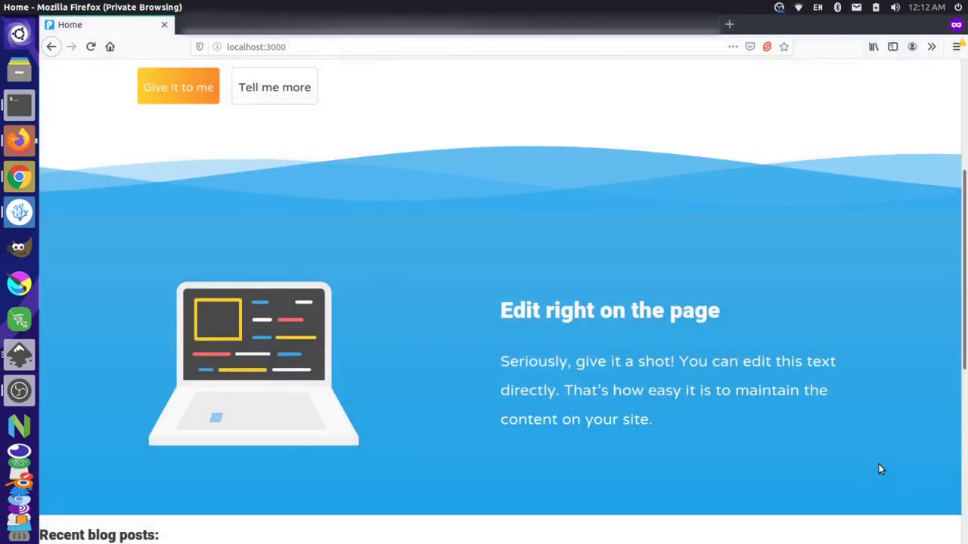
scroll(389, 367, up, 2)
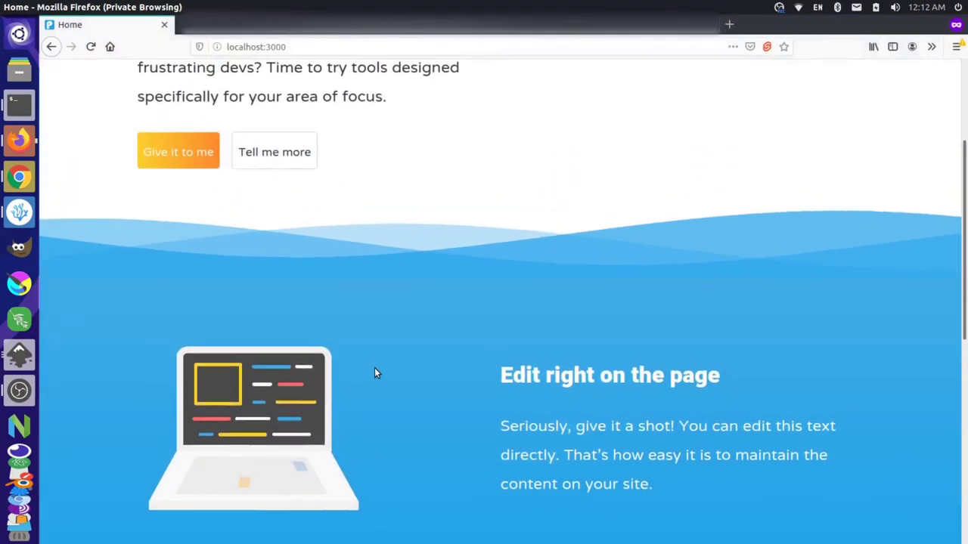
scroll(396, 401, down, 1)
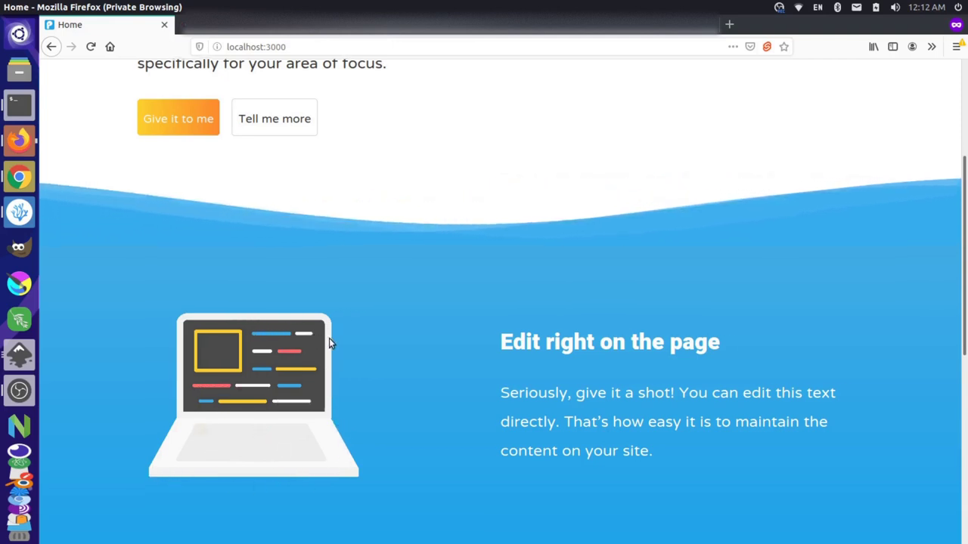
scroll(329, 339, down, 2)
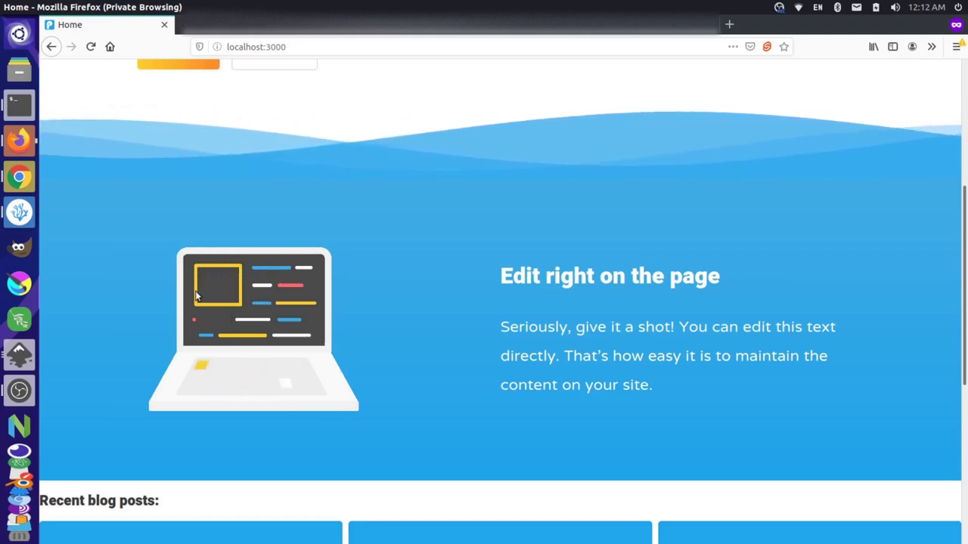
scroll(234, 231, up, 5)
scroll(159, 113, up, 2)
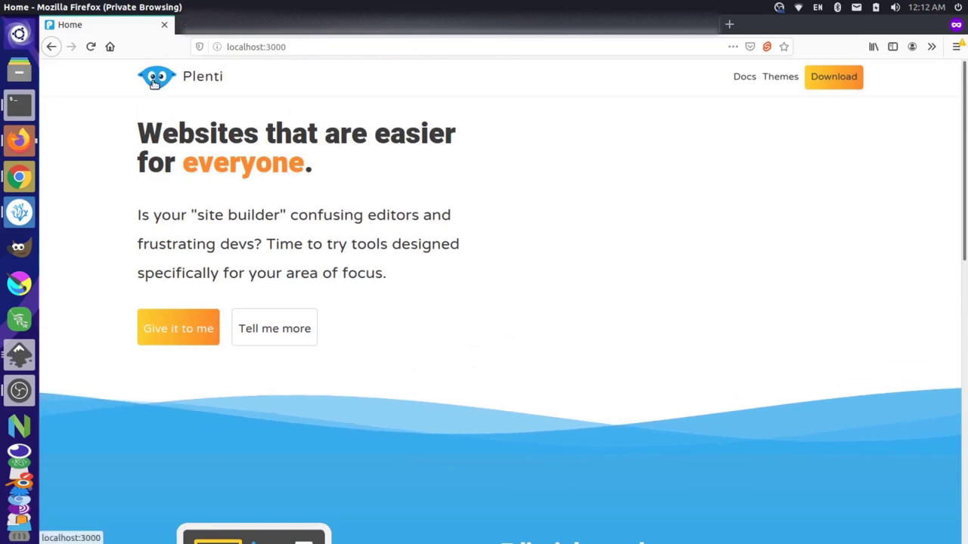
scroll(210, 169, down, 5)
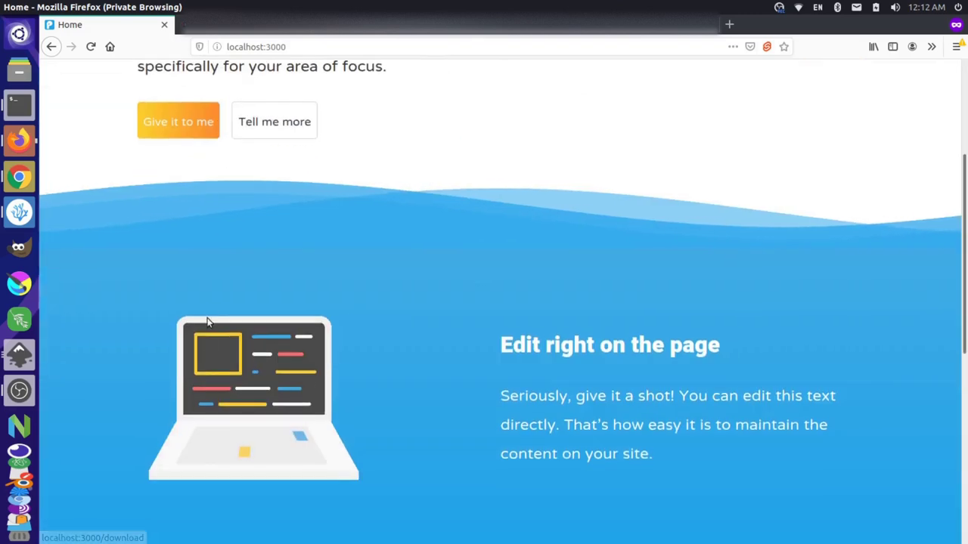